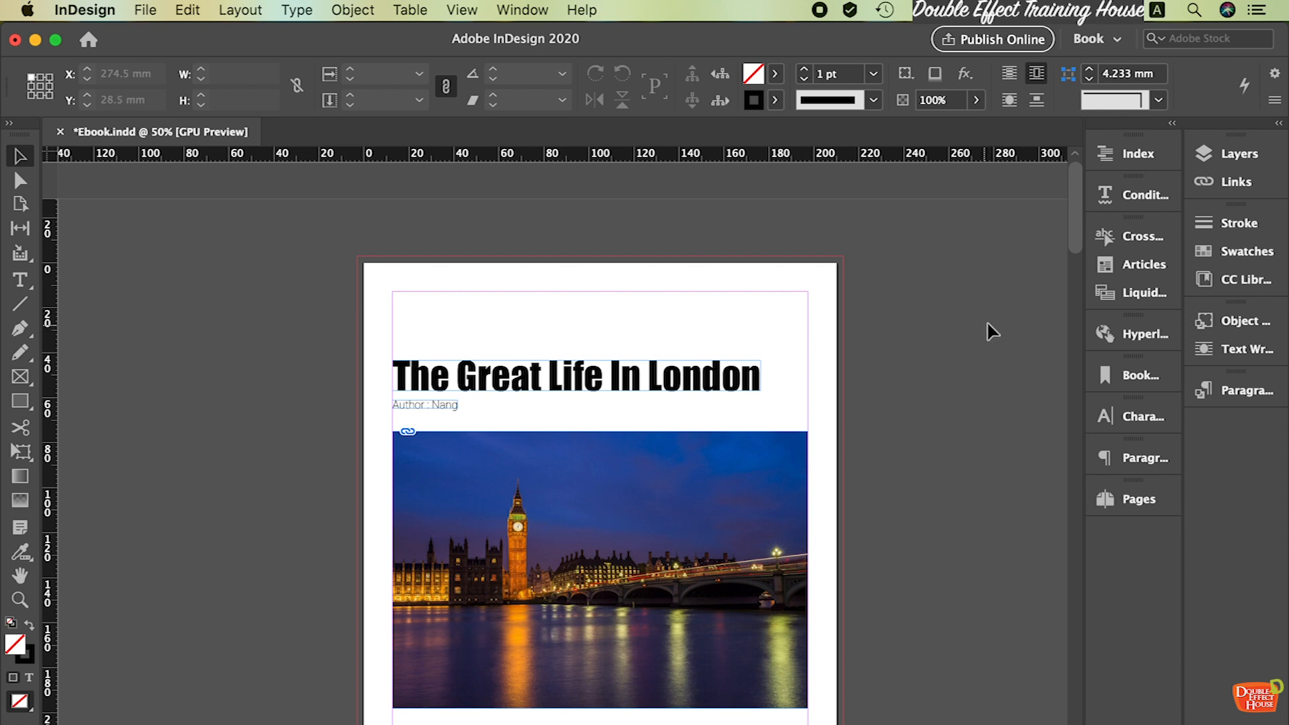
# Examine the cover page and the table of contents page of the sample ebook
pyautogui.scroll(-2, 934, 351)
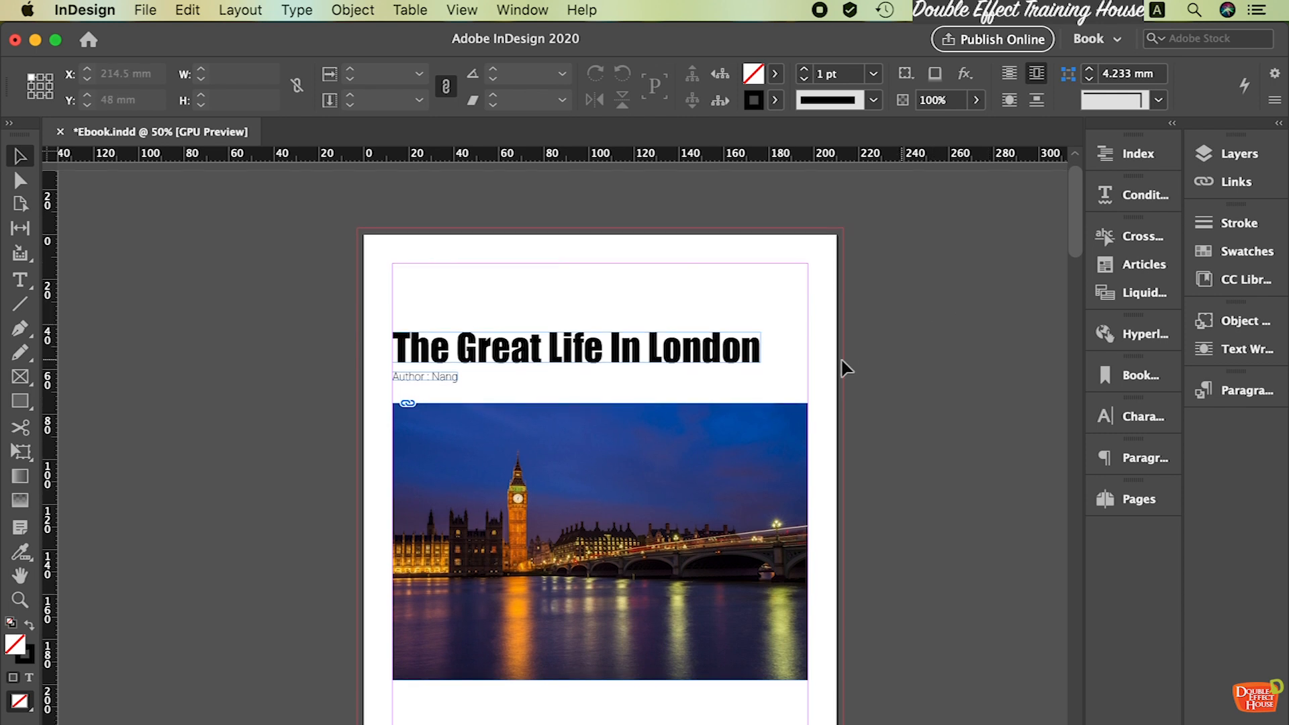
pyautogui.scroll(-4, 739, 363)
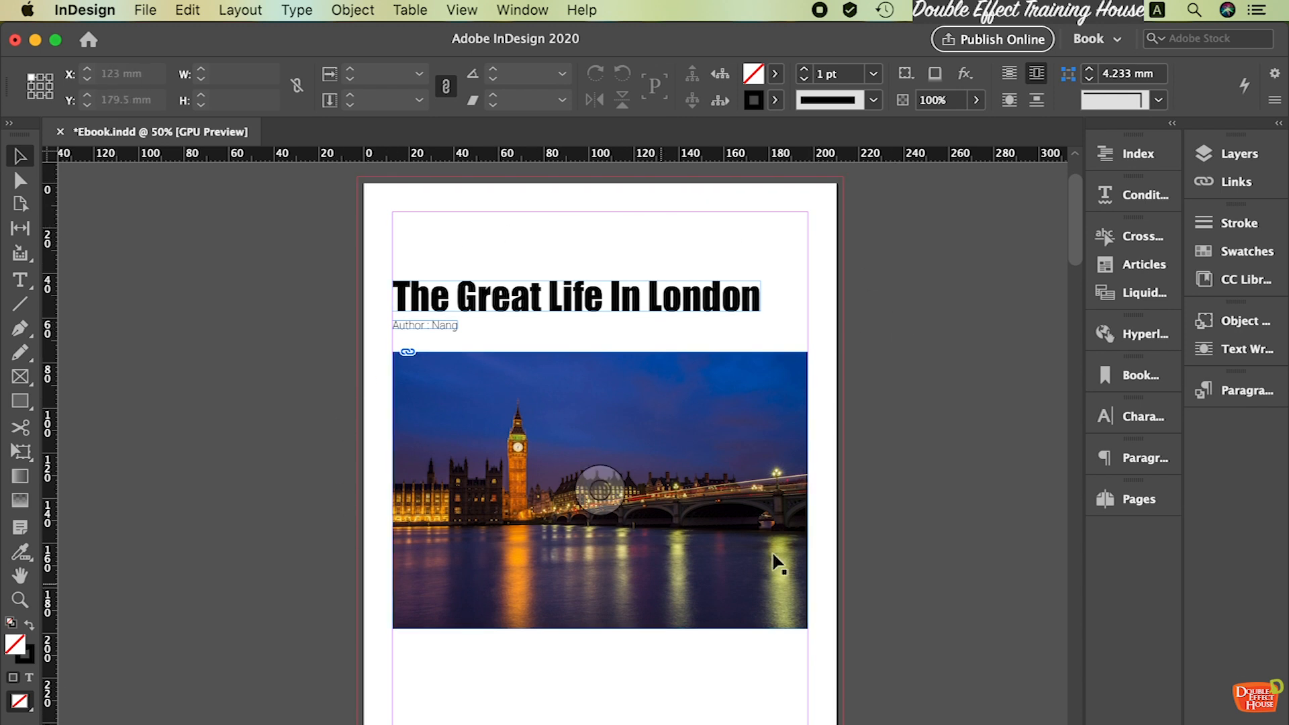
pyautogui.scroll(-20, 470, 430)
pyautogui.scroll(3, 530, 450)
pyautogui.scroll(3, 604, 319)
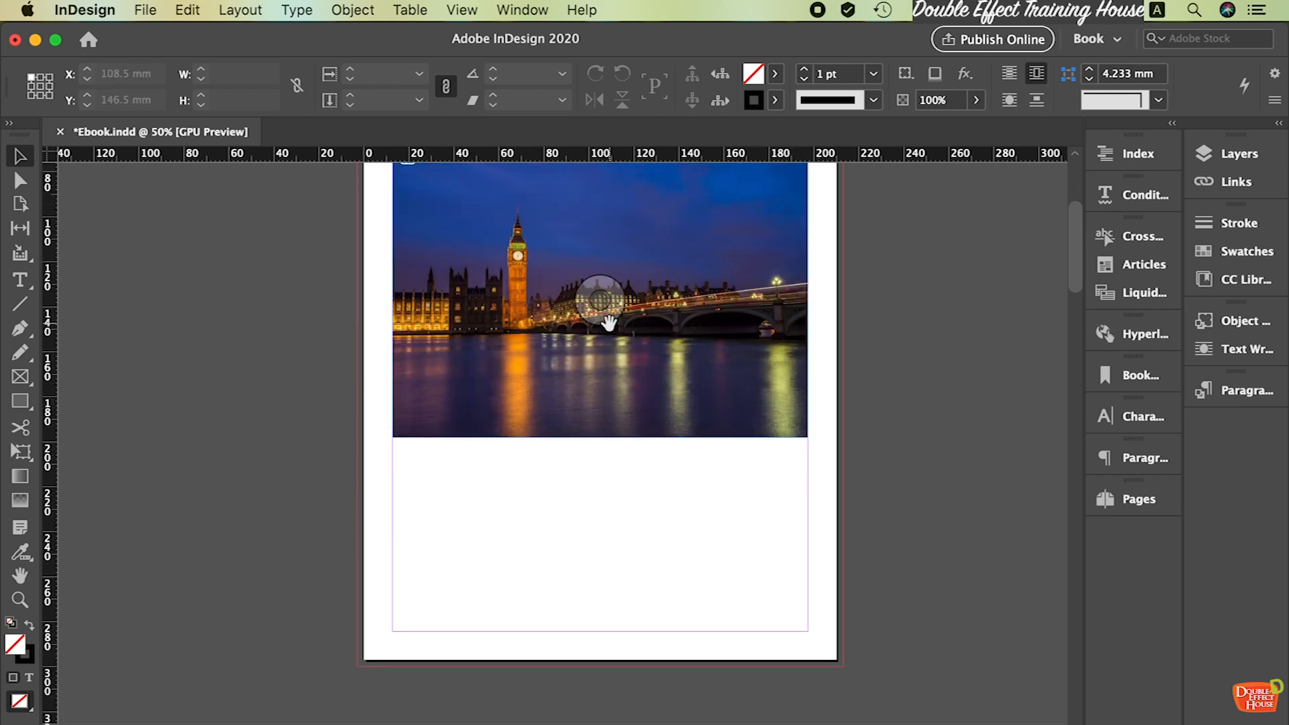
pyautogui.scroll(-20, 699, 345)
pyautogui.scroll(-9, 700, 434)
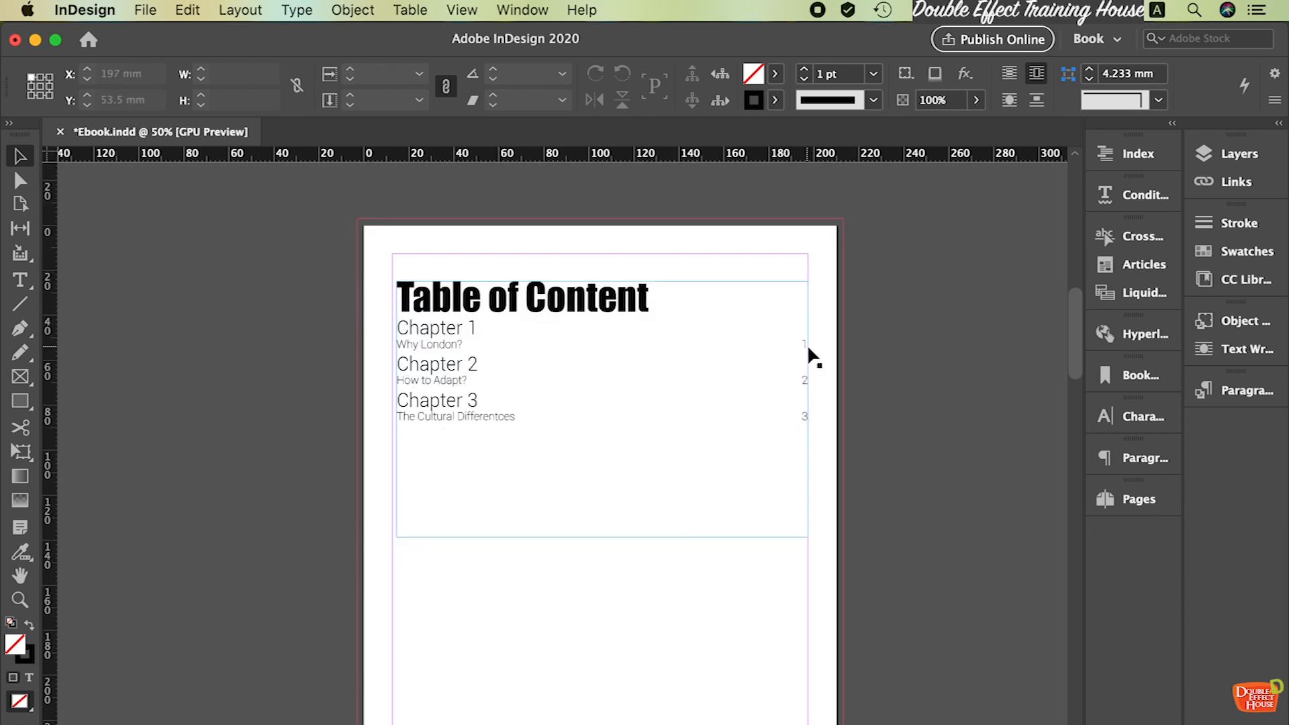
pyautogui.scroll(-3, 842, 329)
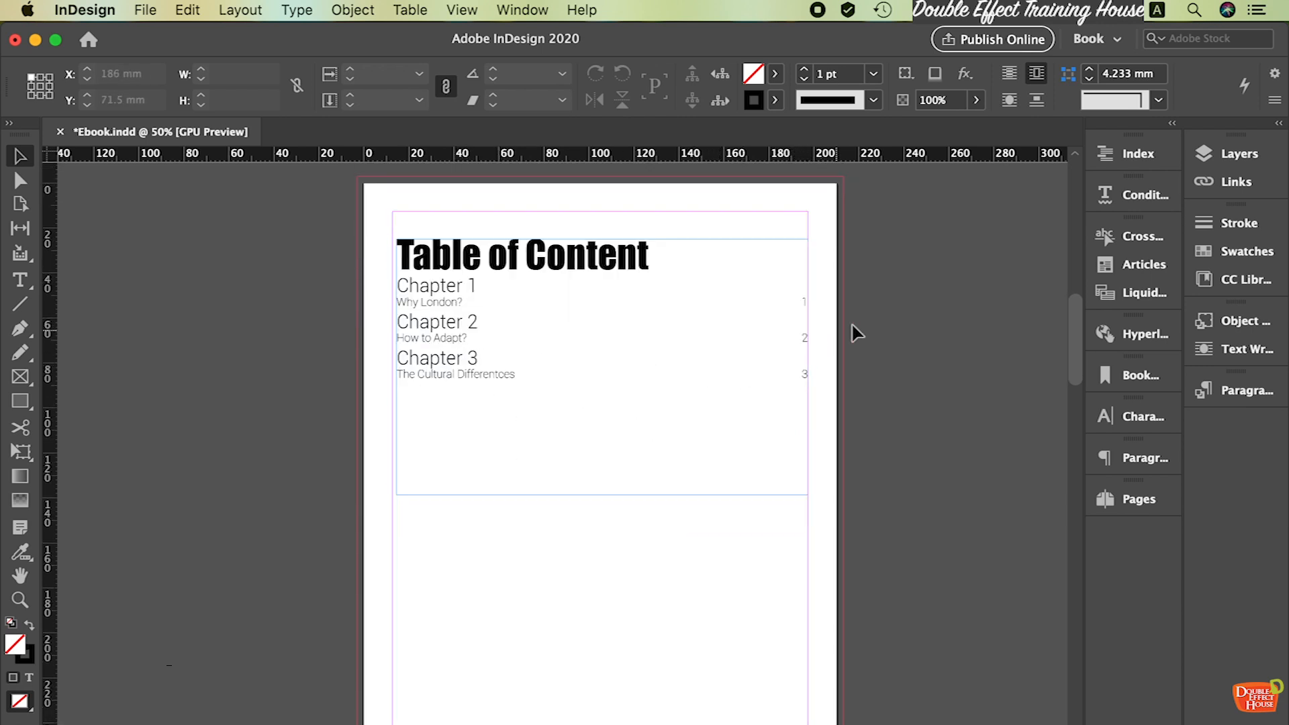
# Review the layouts of Chapters 1 to 3 in the sample ebook, including their footers, and return to the cover
pyautogui.scroll(-20, 792, 389)
pyautogui.scroll(7, 792, 390)
pyautogui.scroll(-15, 792, 389)
pyautogui.scroll(-11, 772, 376)
pyautogui.scroll(4, 705, 329)
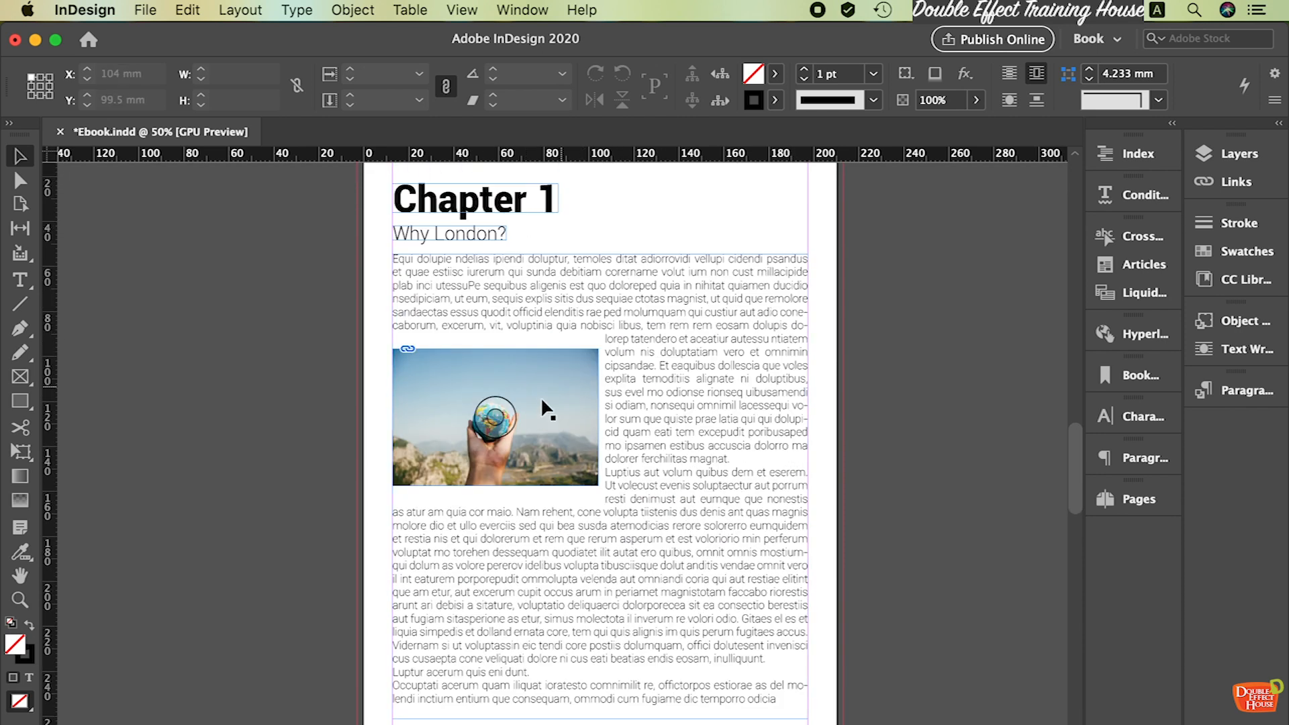
pyautogui.scroll(-2, 543, 401)
pyautogui.scroll(-1, 575, 386)
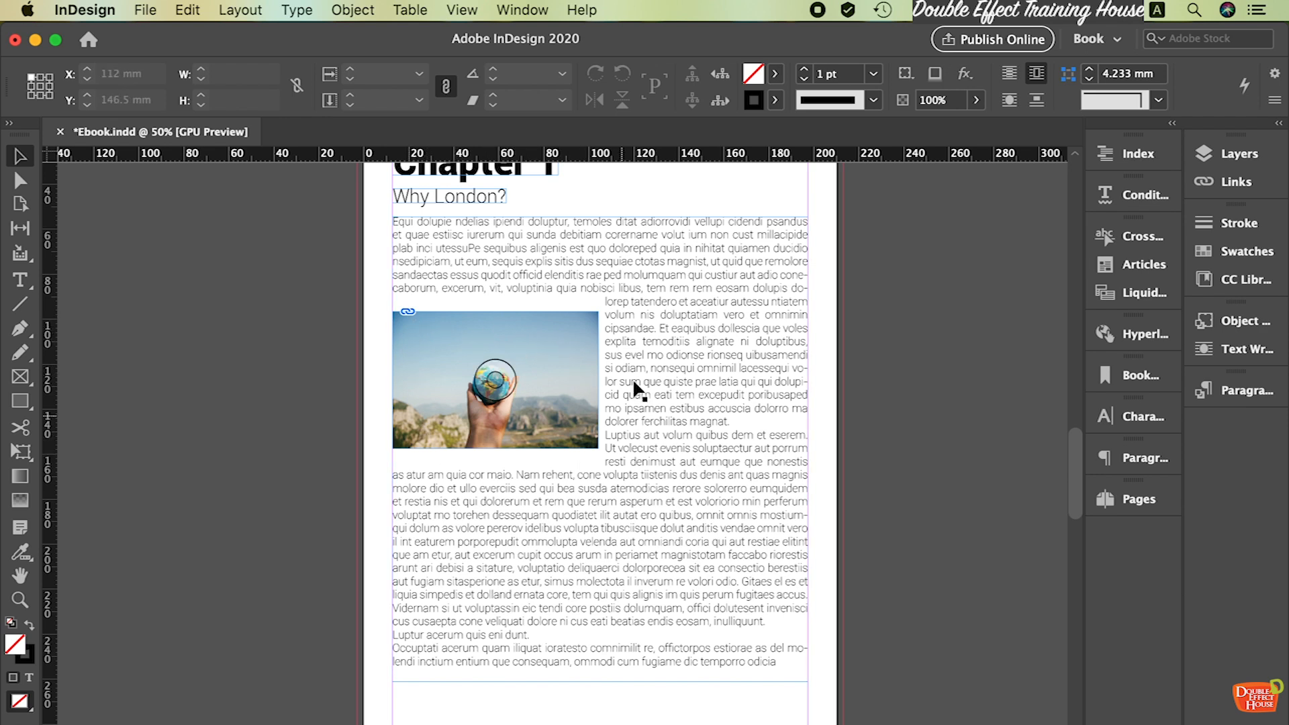
pyautogui.scroll(-15, 642, 457)
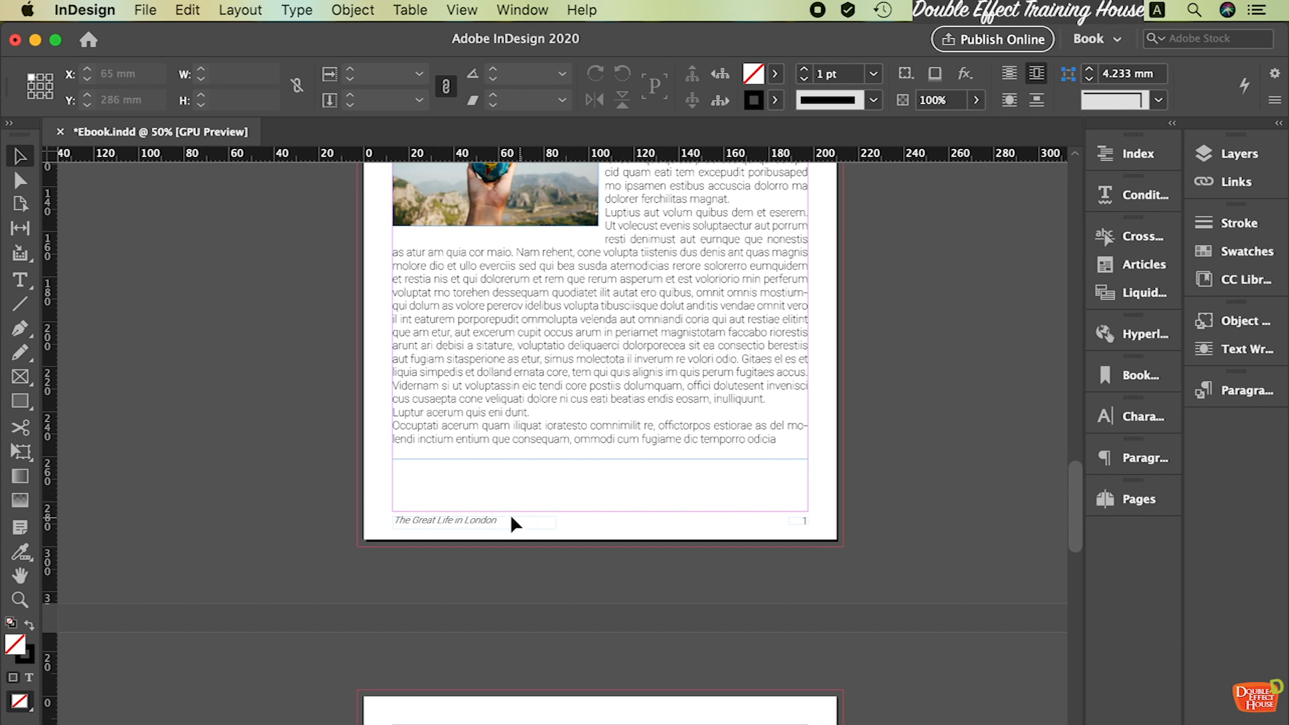
pyautogui.scroll(-3, 514, 522)
pyautogui.scroll(-20, 503, 512)
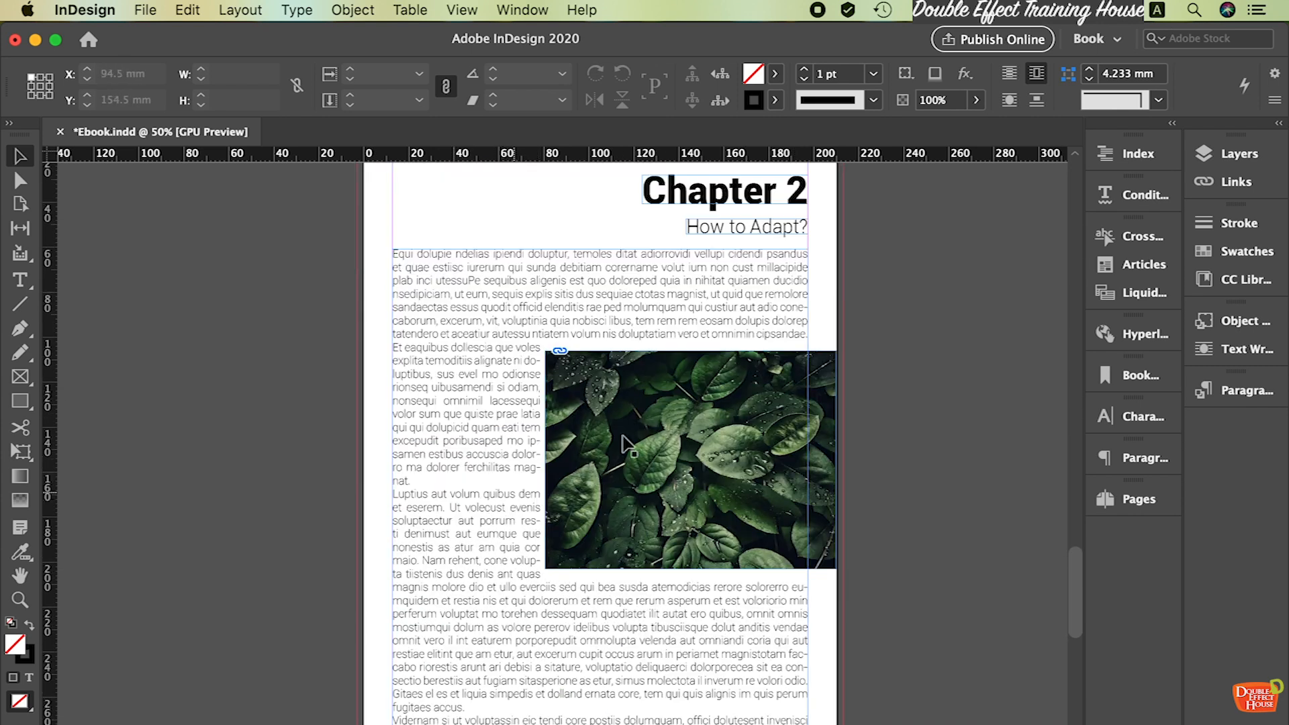
pyautogui.scroll(-15, 659, 413)
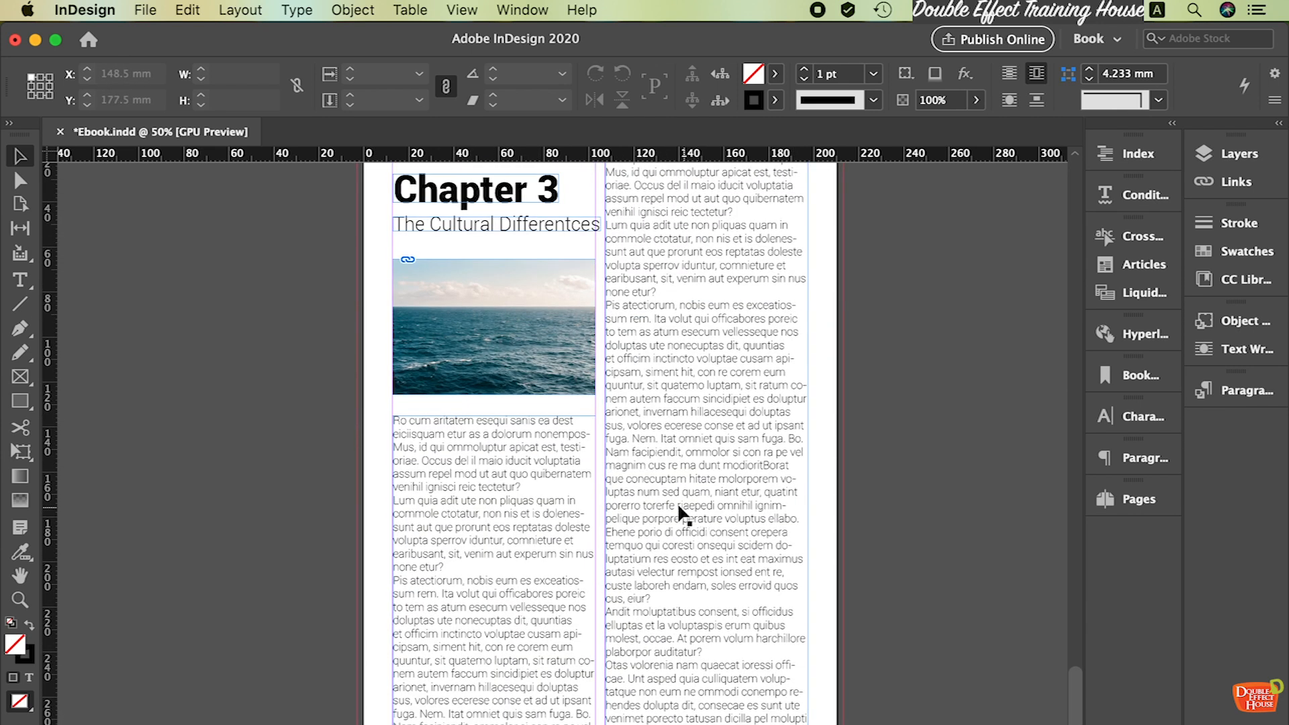
pyautogui.scroll(-7, 601, 497)
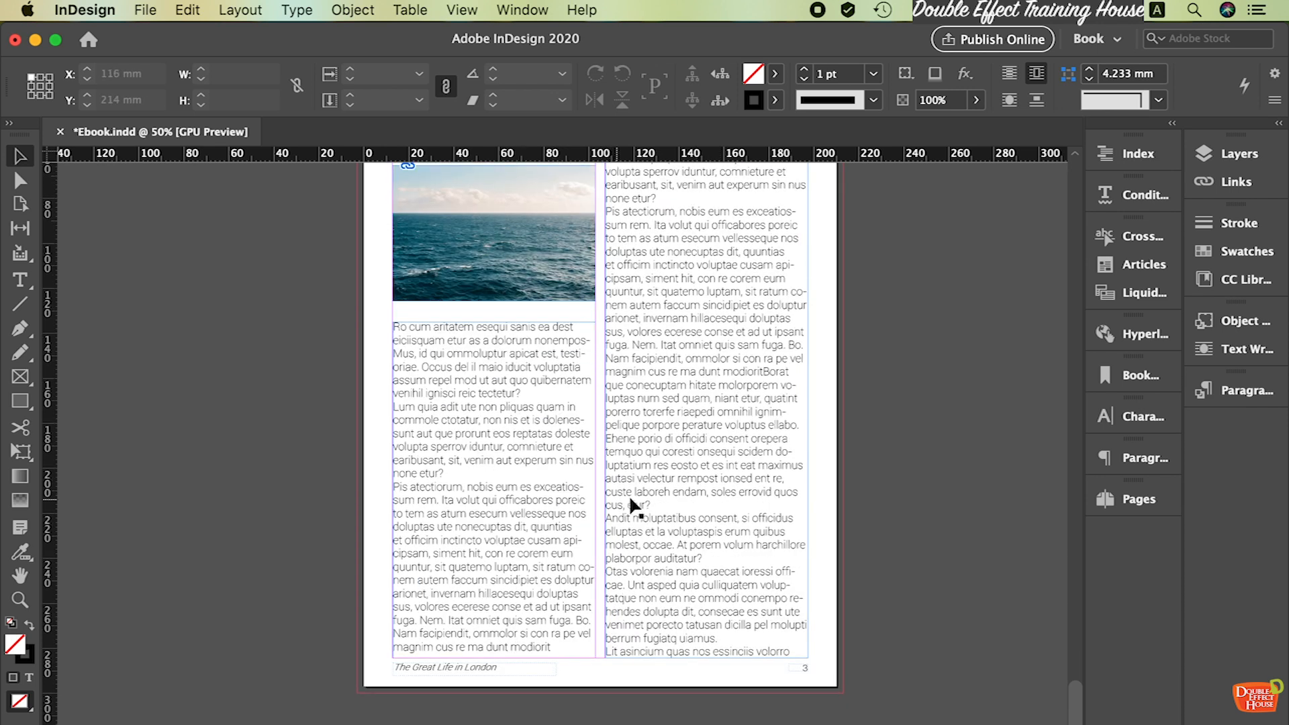
pyautogui.scroll(20, 685, 492)
pyautogui.scroll(20, 685, 489)
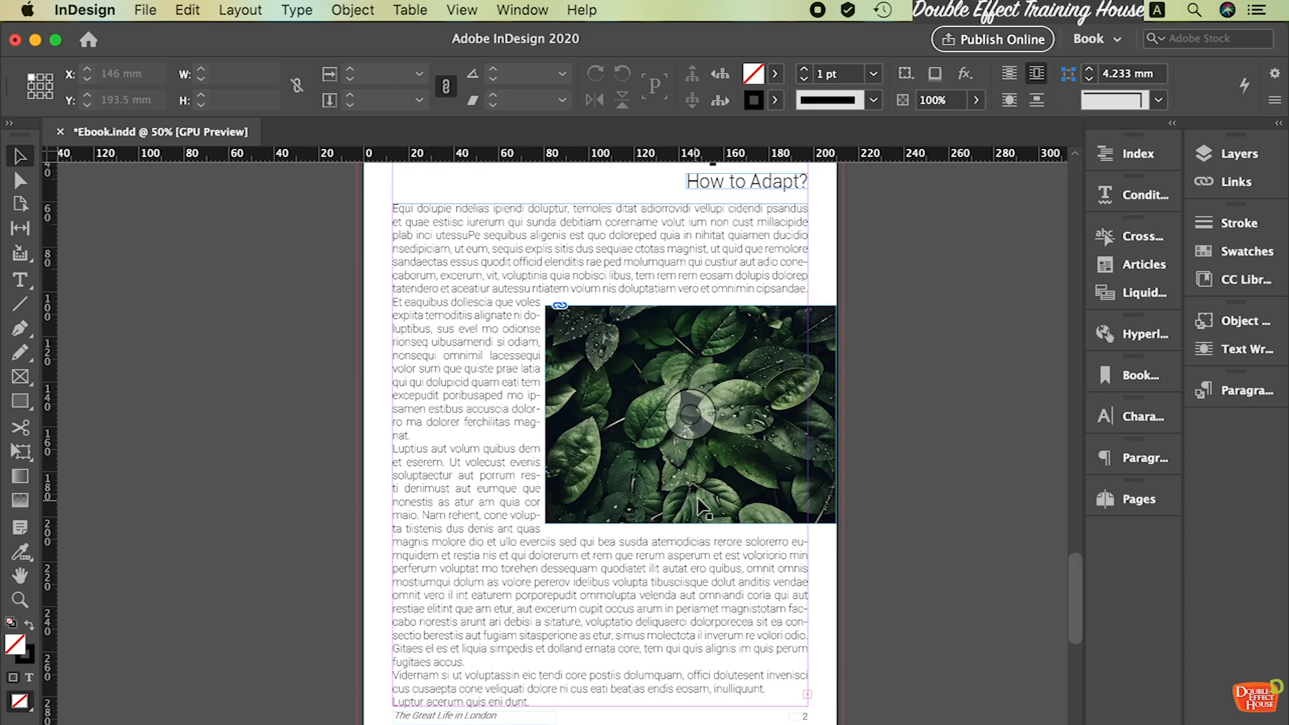
pyautogui.scroll(20, 712, 489)
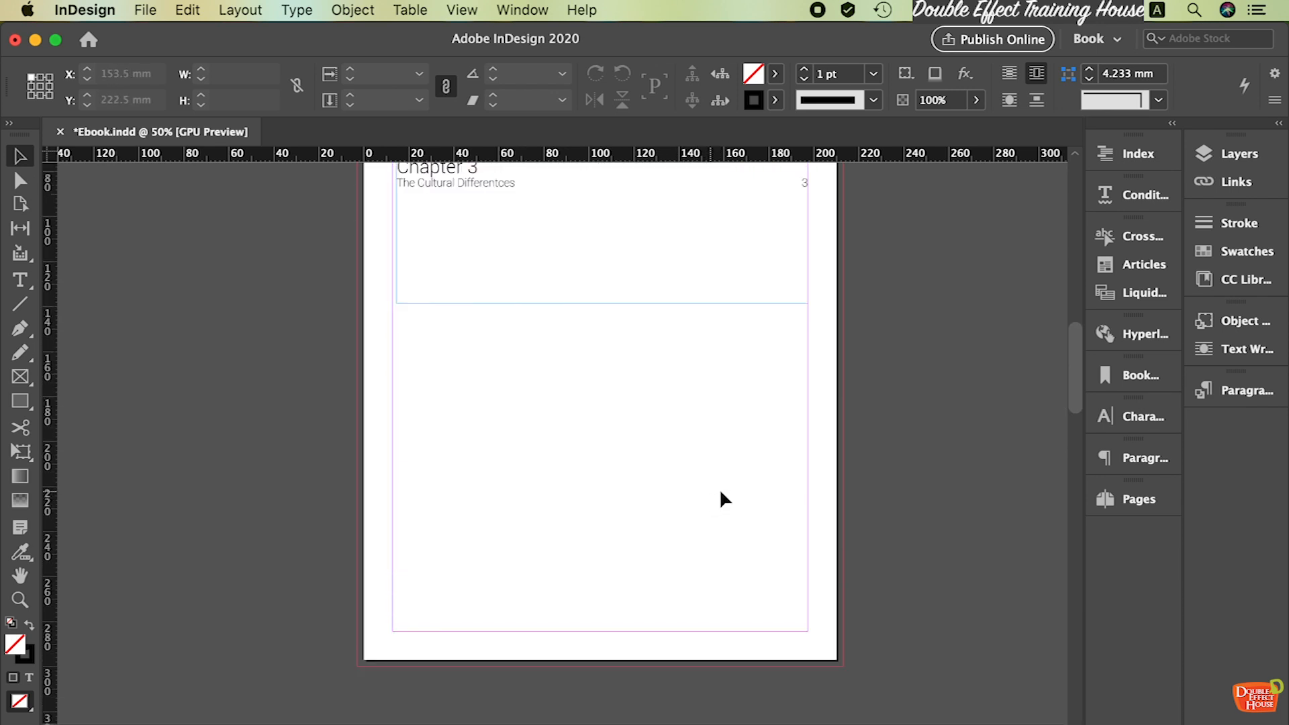
pyautogui.scroll(20, 732, 476)
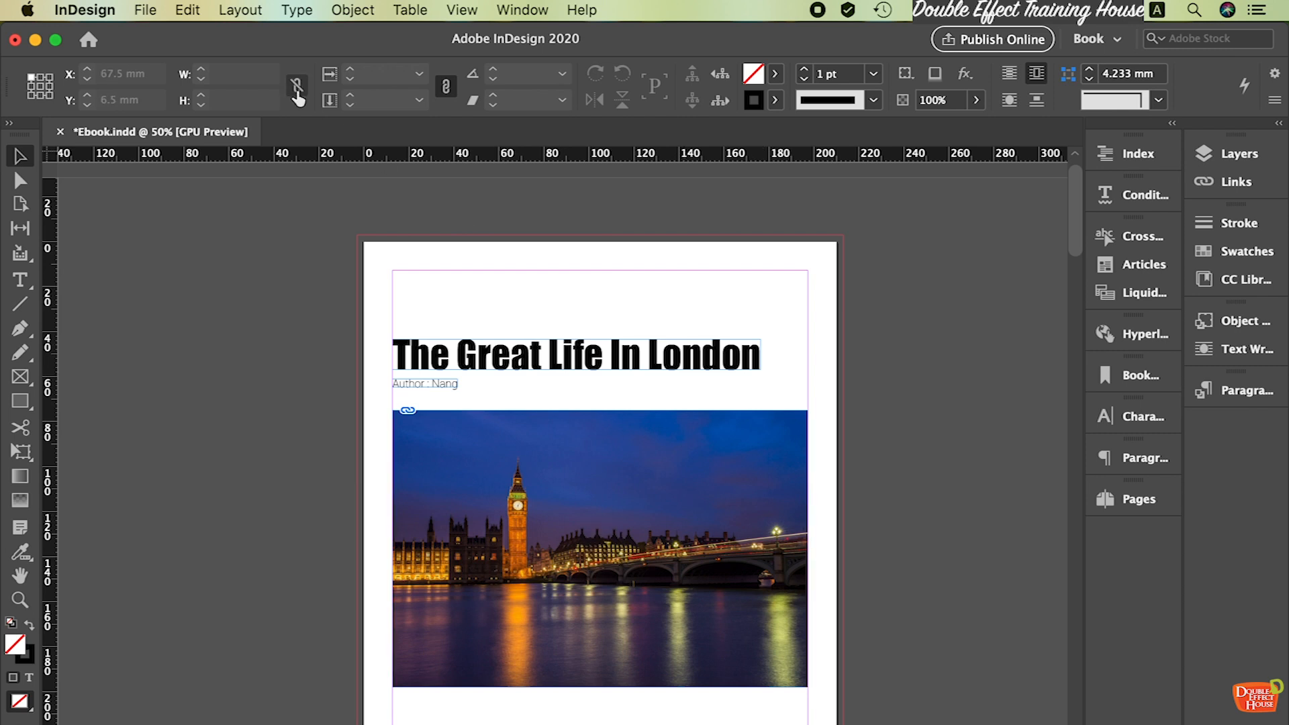
# Start a new document and name it Epub Book
pyautogui.click(151, 16)
pyautogui.moveTo(160, 35)
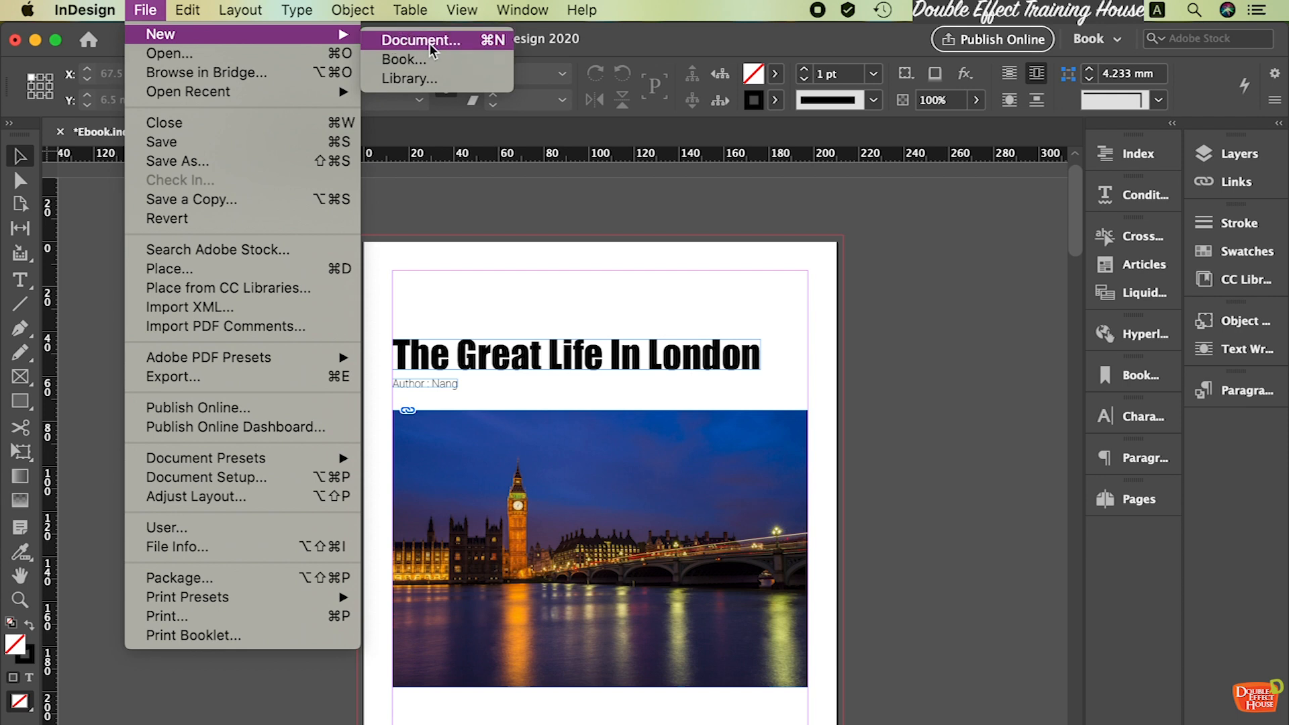
pyautogui.click(461, 41)
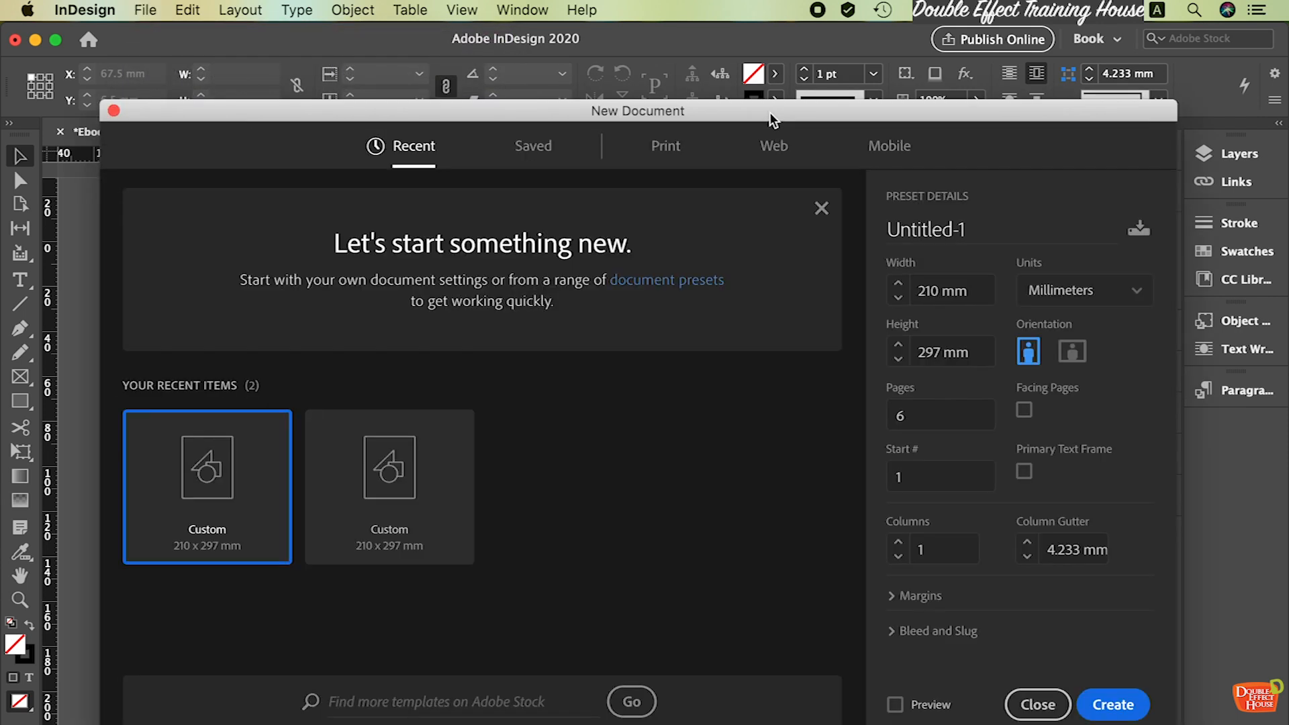
pyautogui.doubleClick(983, 232)
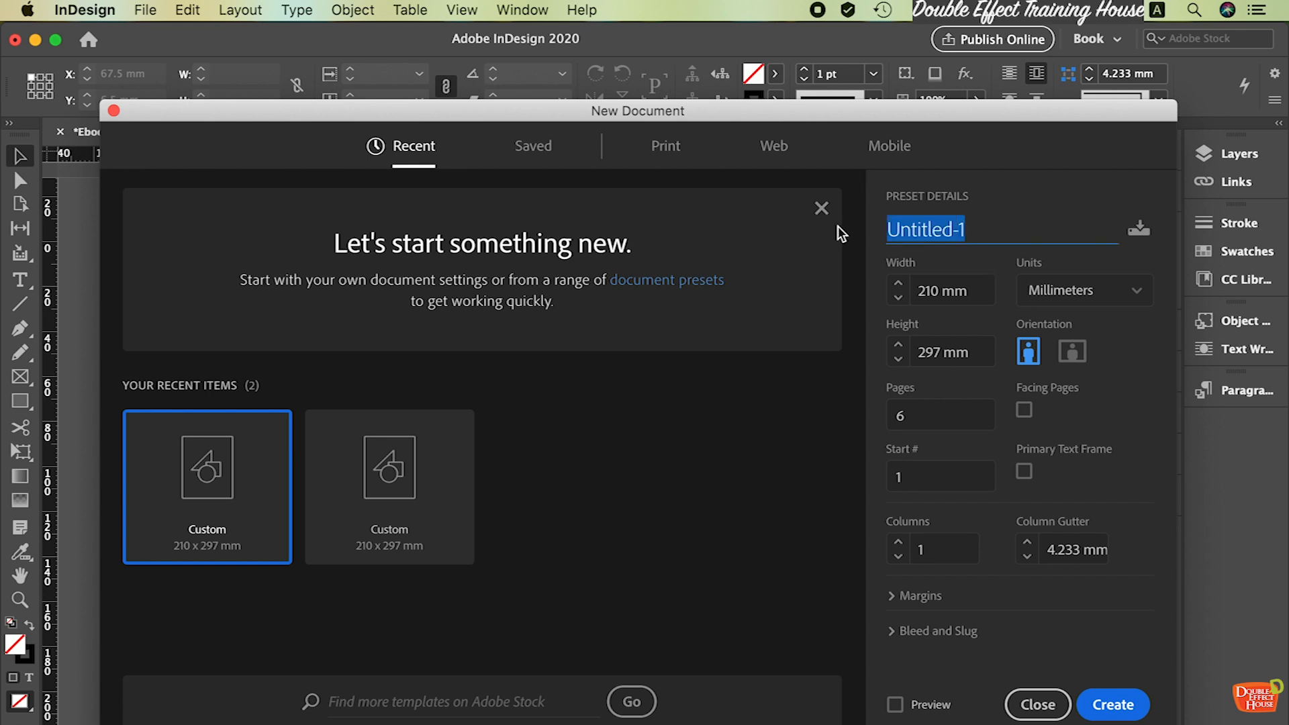
pyautogui.write('Ep')
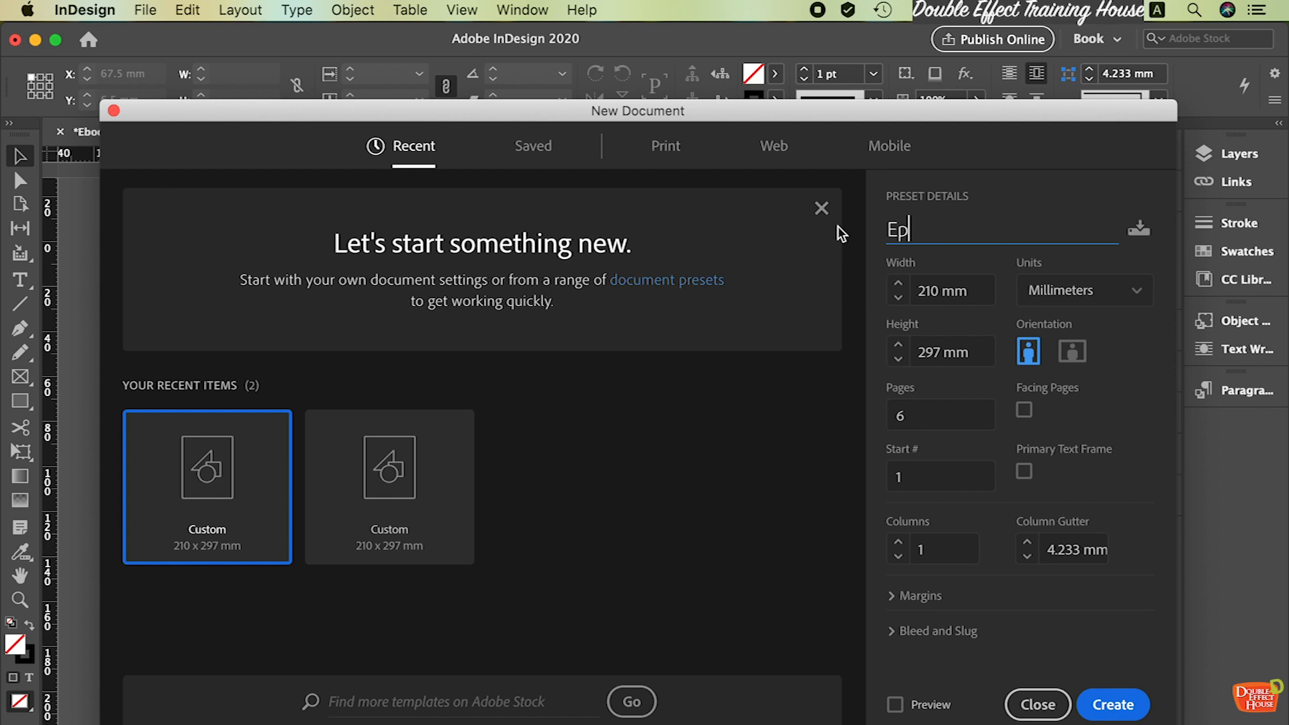
pyautogui.write('ub Book')
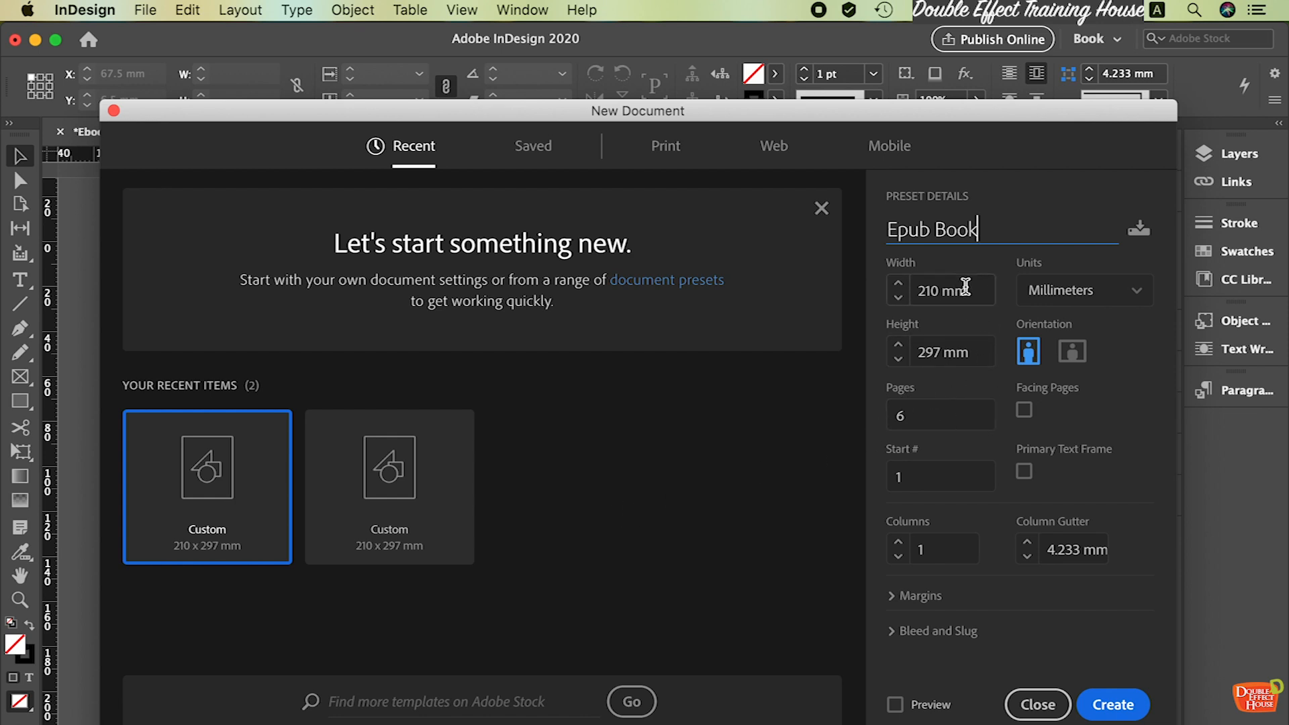
# Create the 210 x 297 mm portrait document with 6 pages, facing pages off and start number 1
pyautogui.click(911, 416)
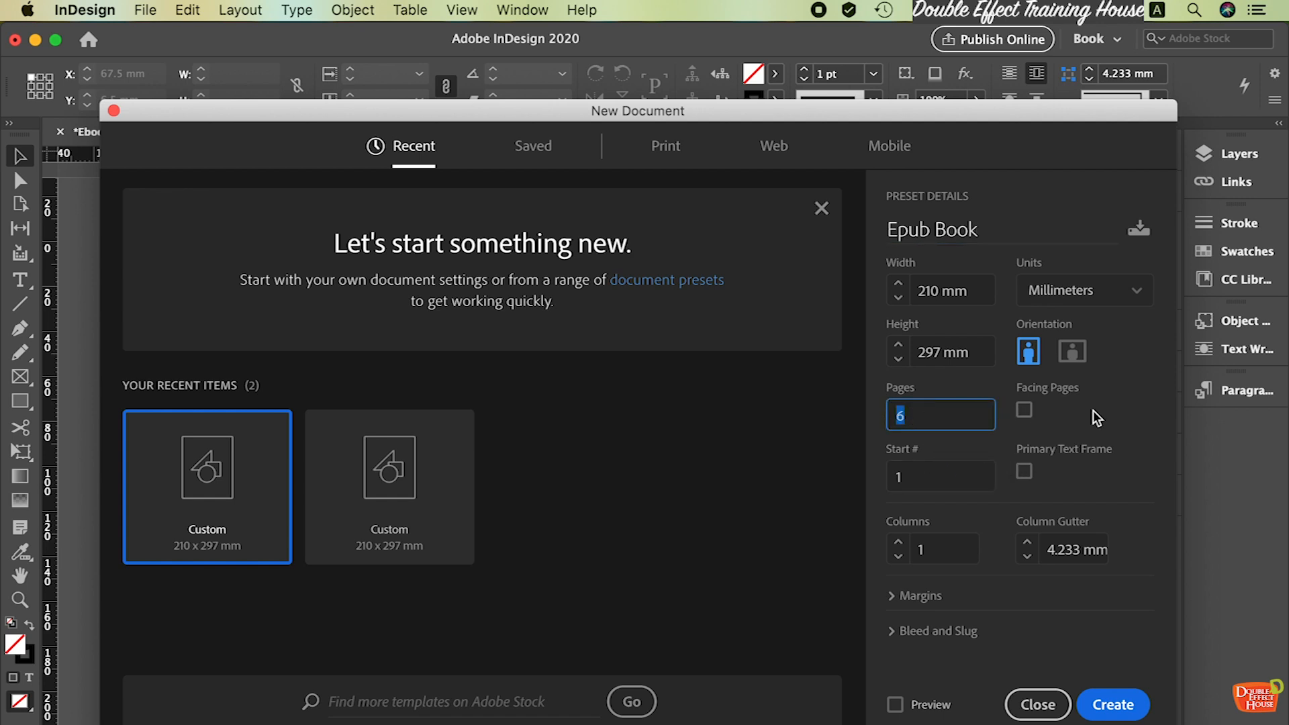
pyautogui.click(1023, 410)
pyautogui.click(925, 477)
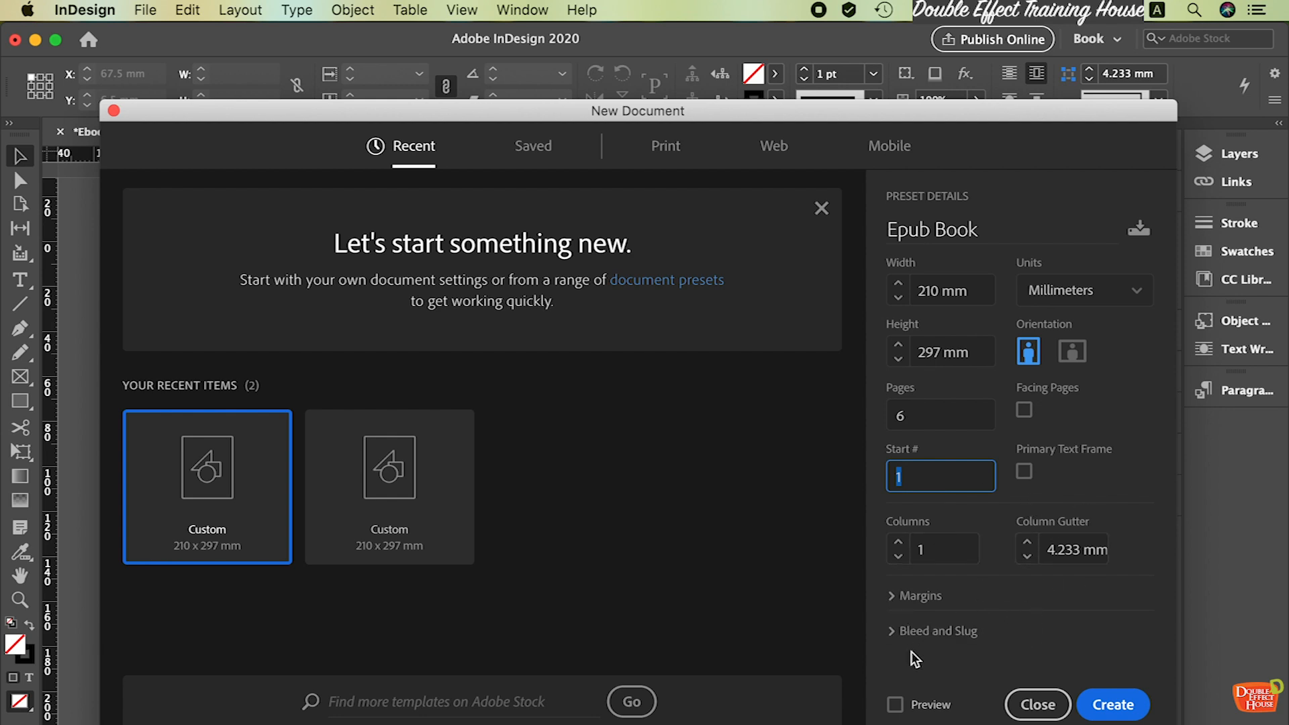
pyautogui.click(1114, 705)
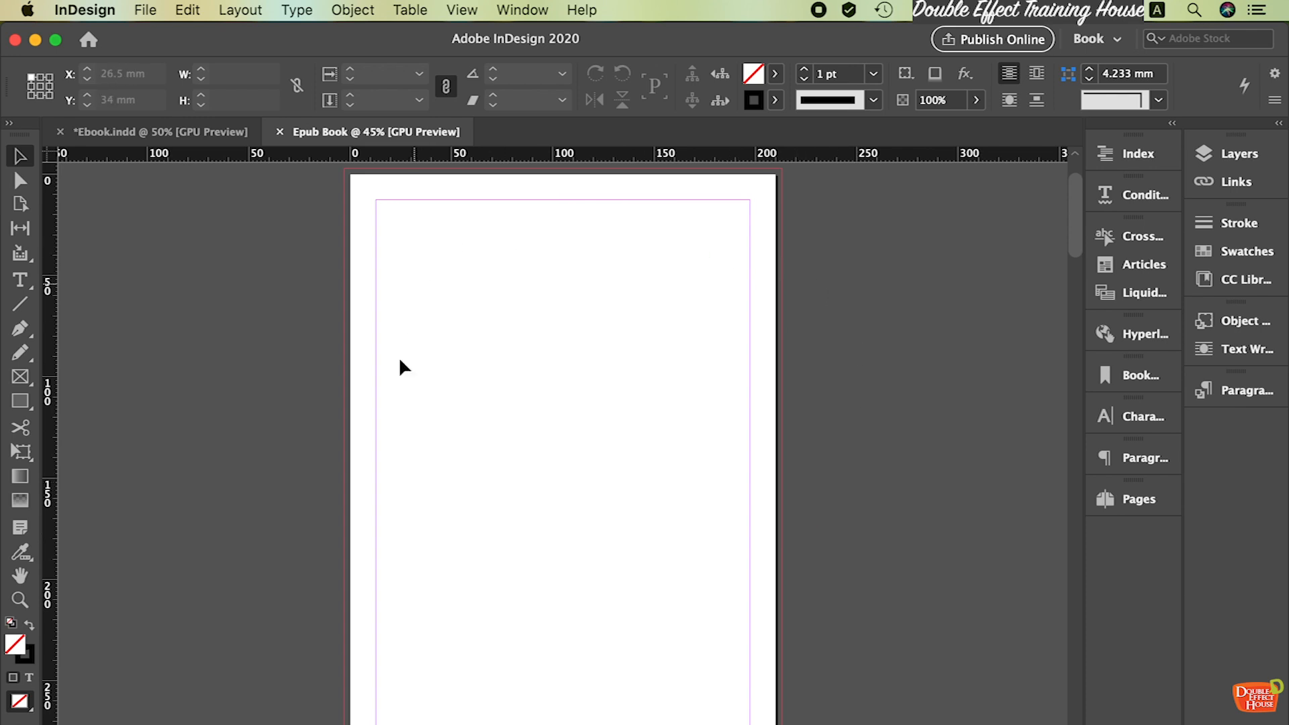
# Look through the blank pages of the new document and return to the first page
pyautogui.scroll(-3, 664, 374)
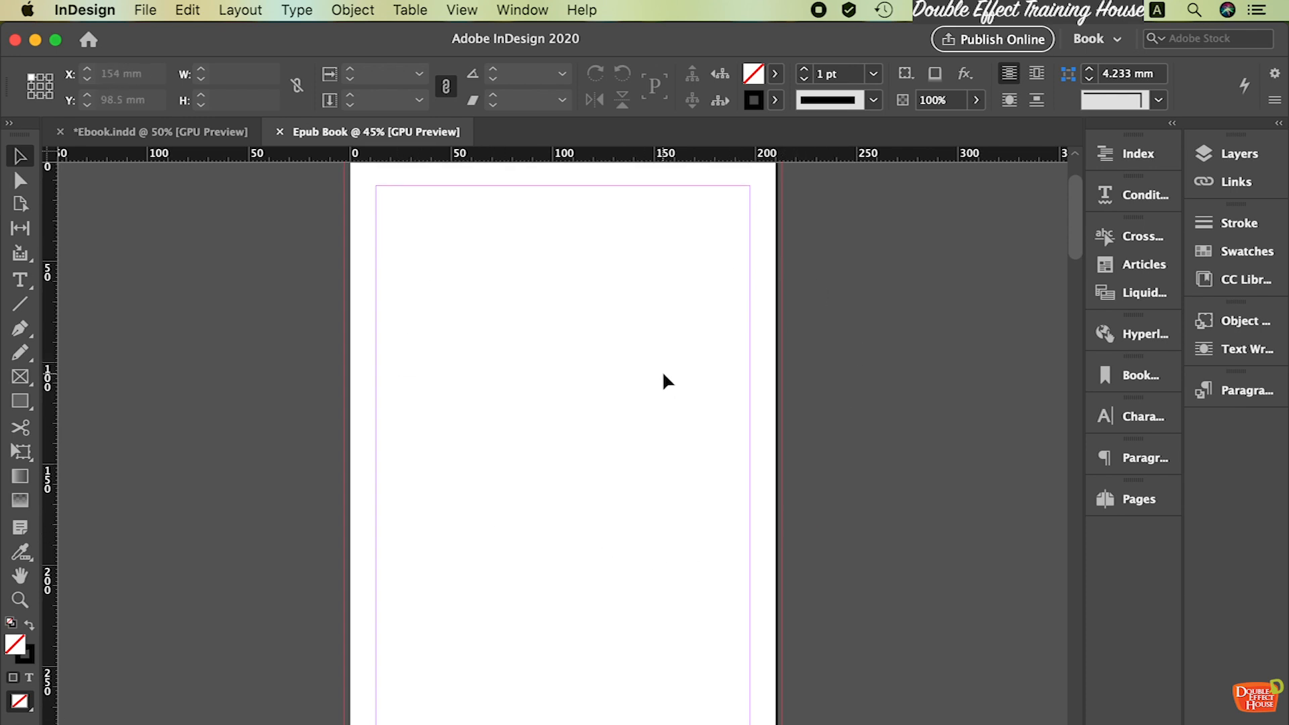
pyautogui.scroll(-10, 663, 376)
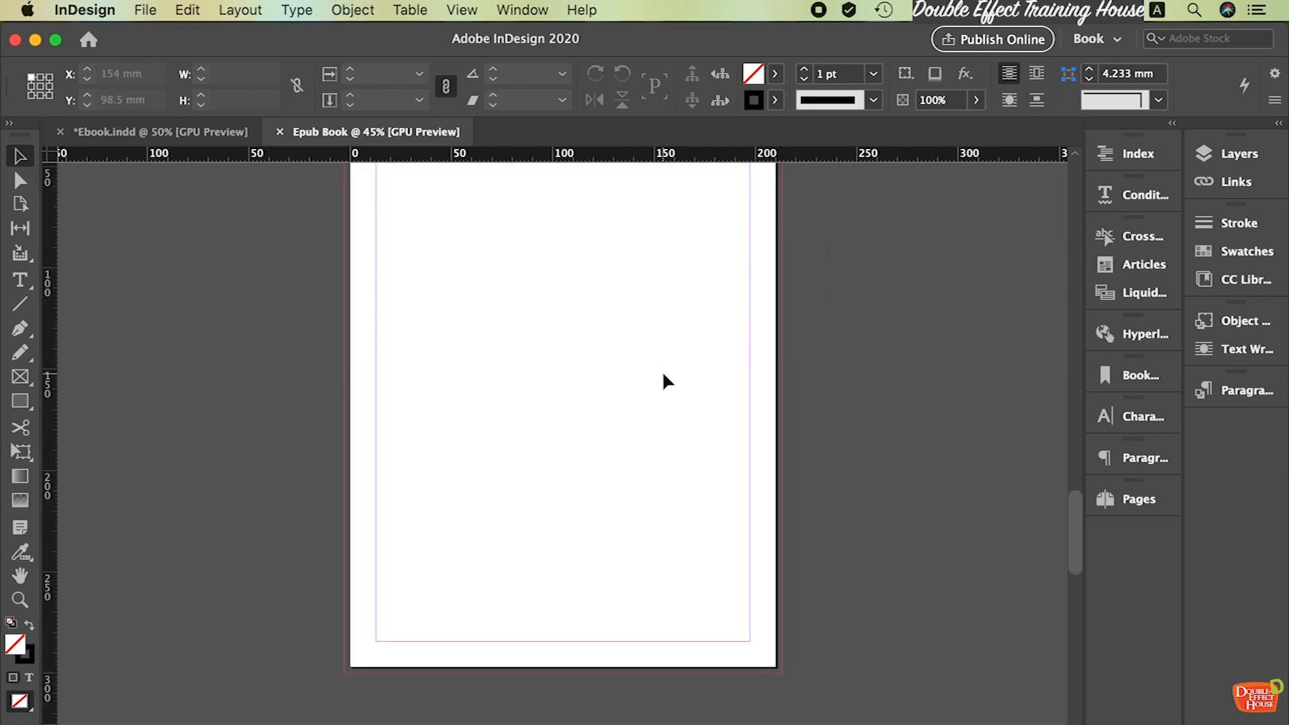
pyautogui.scroll(-4, 663, 374)
pyautogui.scroll(-4, 664, 375)
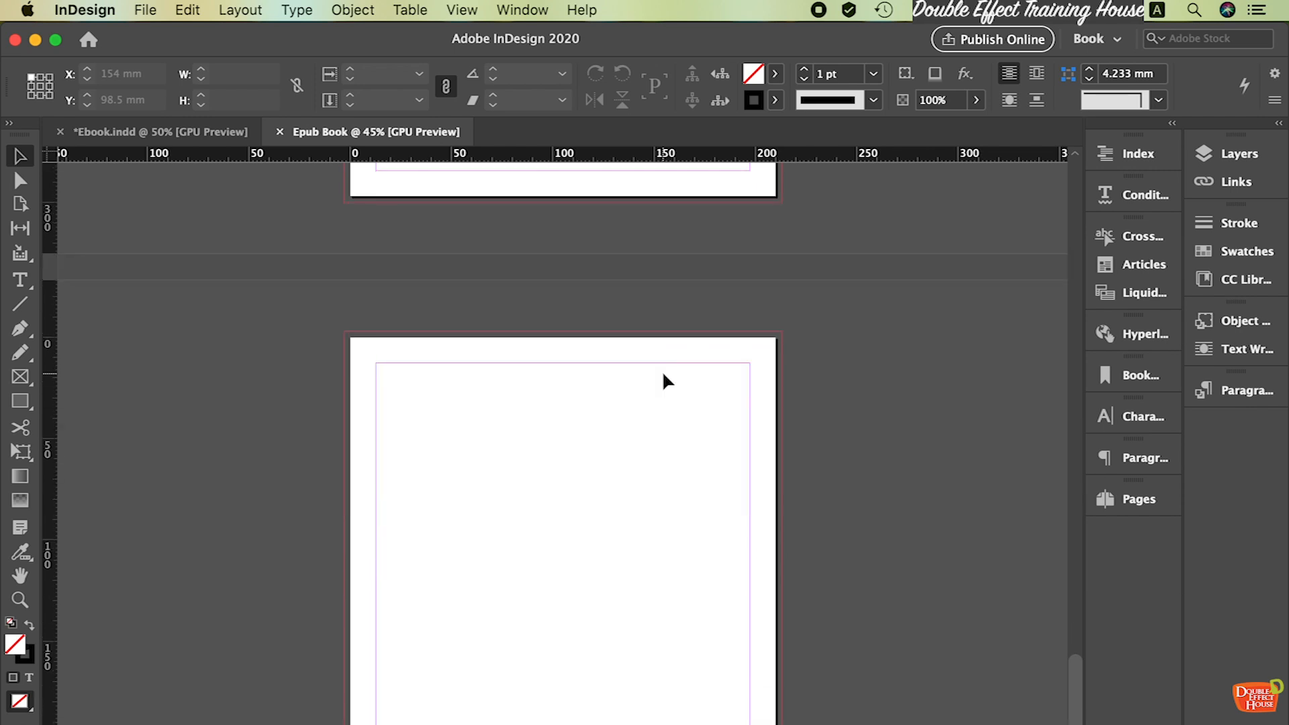
pyautogui.scroll(9, 668, 393)
pyautogui.scroll(-3, 682, 384)
pyautogui.scroll(-4, 692, 400)
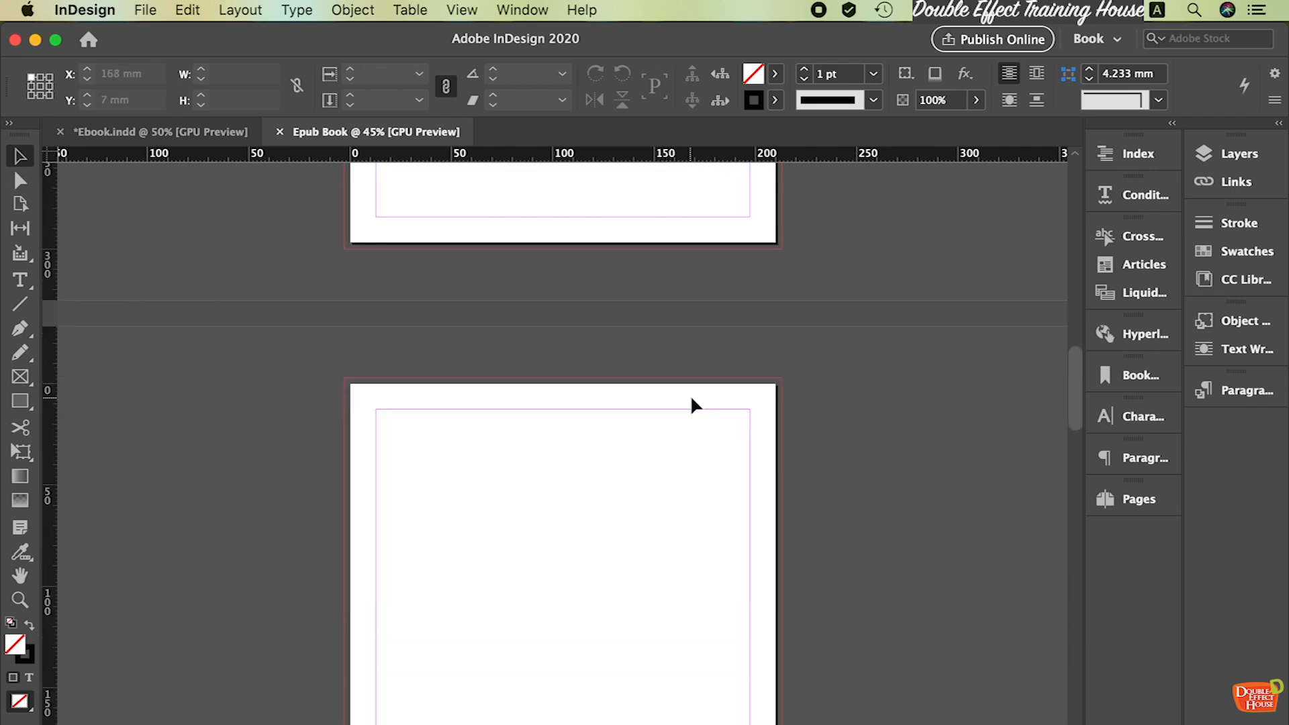
pyautogui.scroll(10, 692, 399)
pyautogui.scroll(-2, 691, 399)
pyautogui.scroll(2, 691, 395)
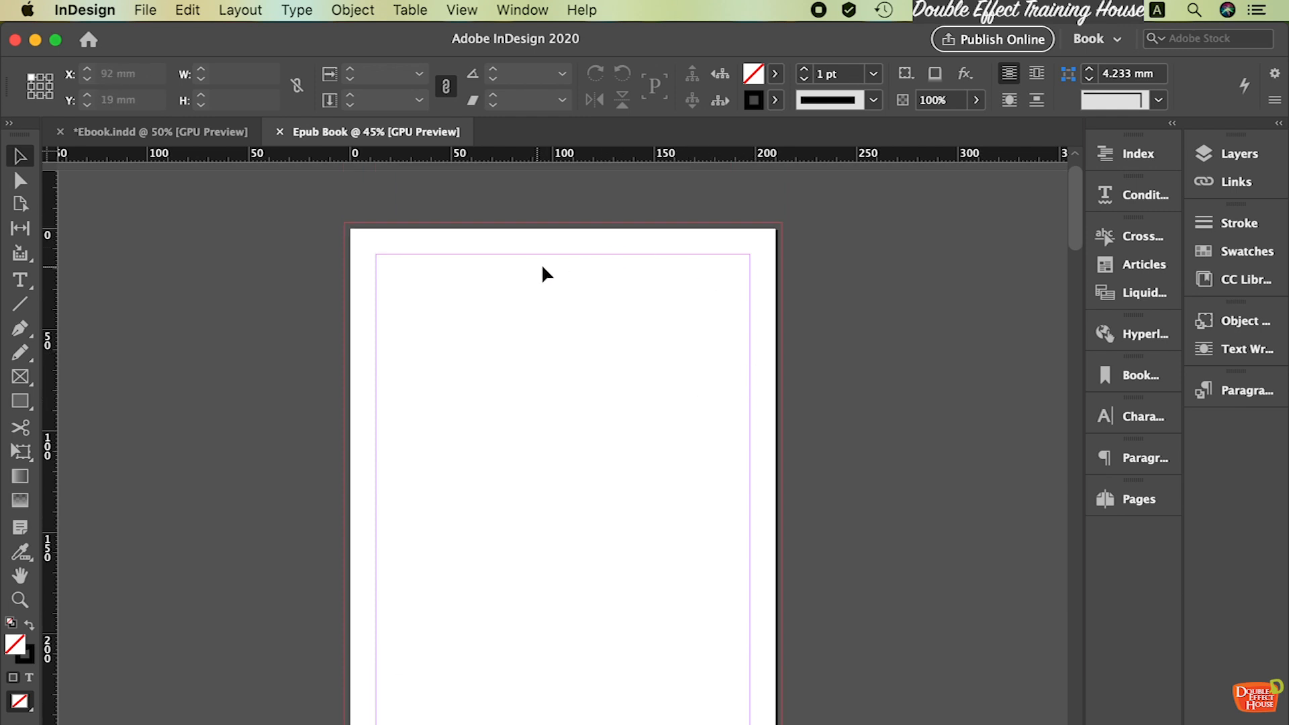
# Inspect the title, author line and image frames on the cover of the sample Ebook.indd
pyautogui.click(198, 135)
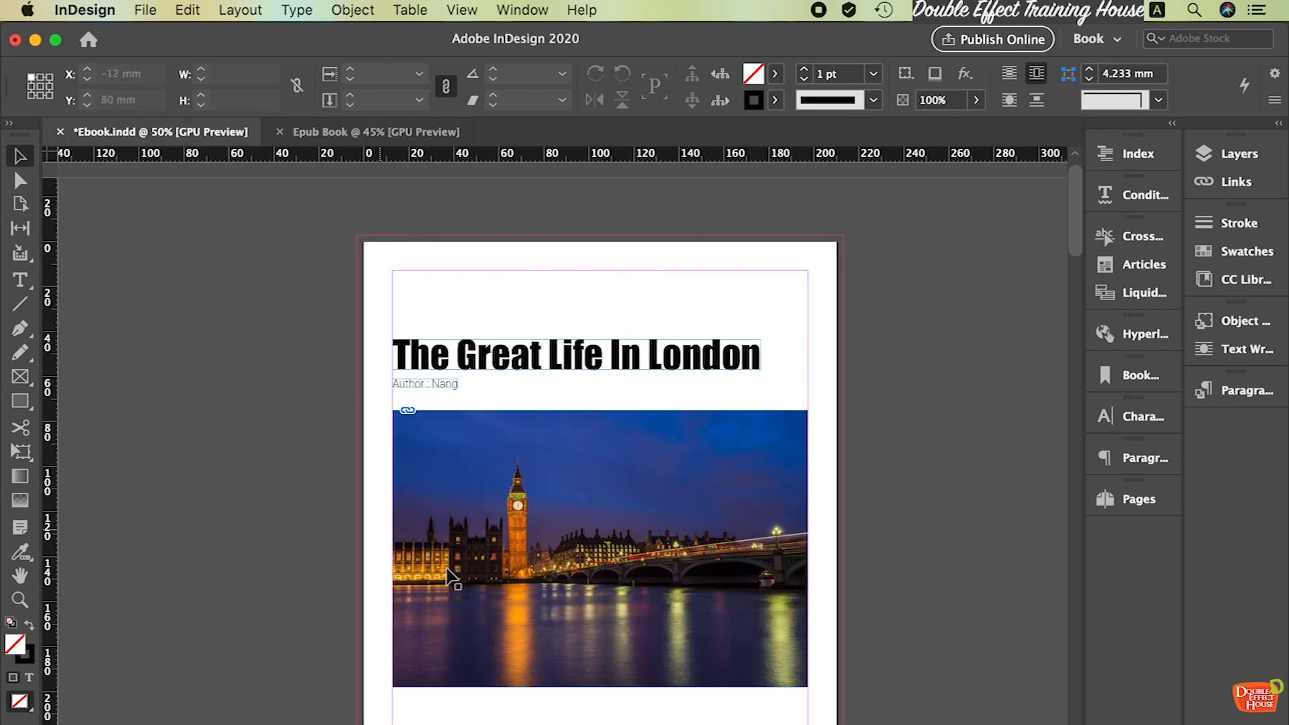
pyautogui.click(672, 361)
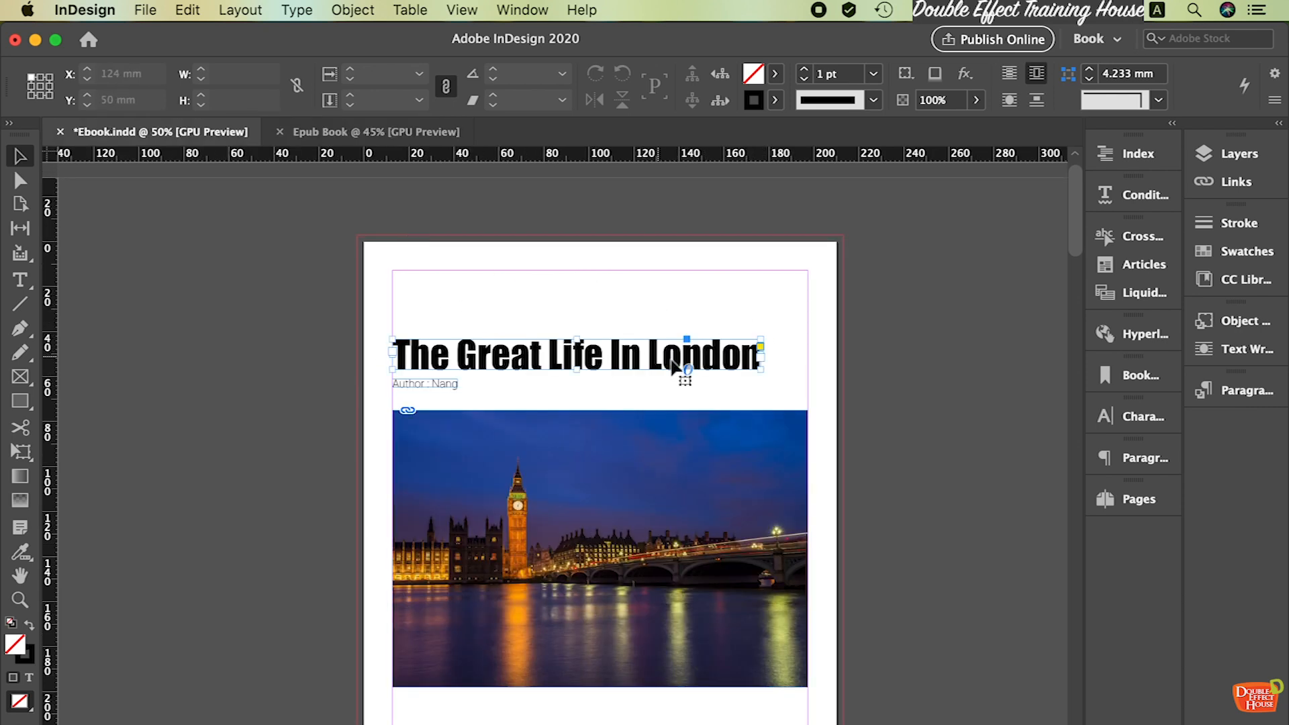
pyautogui.click(445, 388)
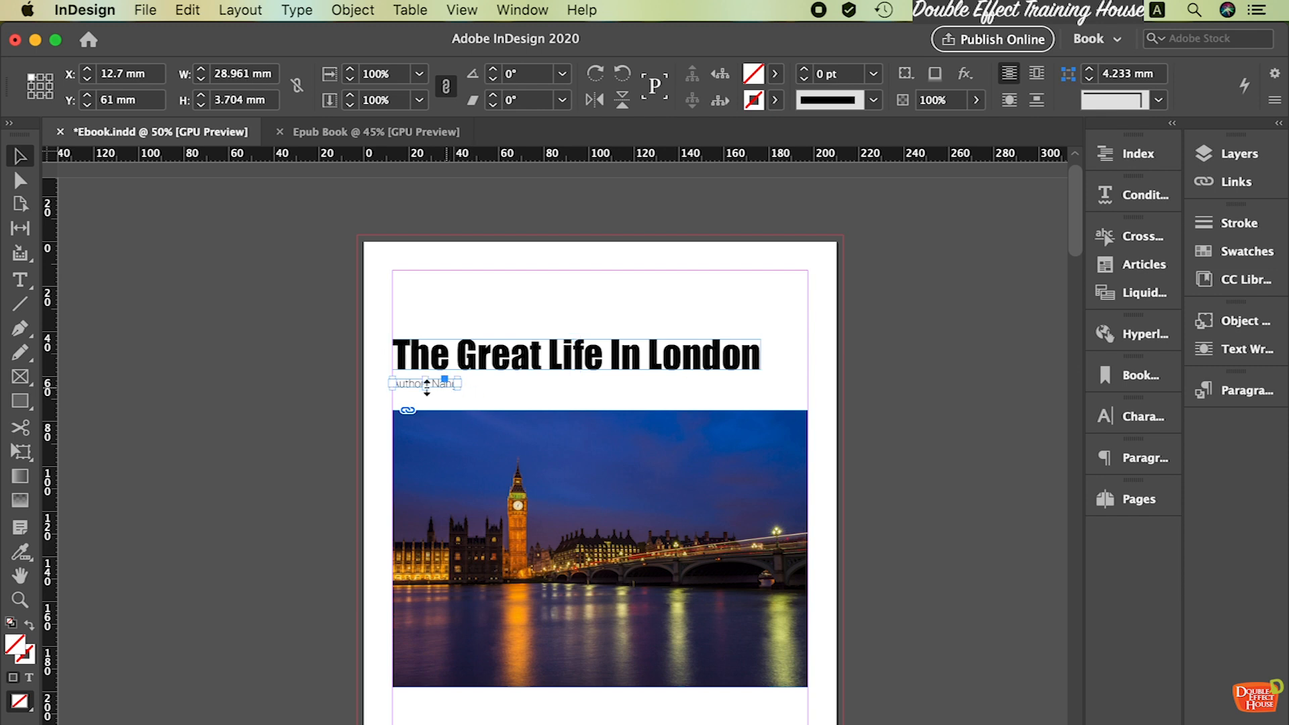
pyautogui.click(738, 502)
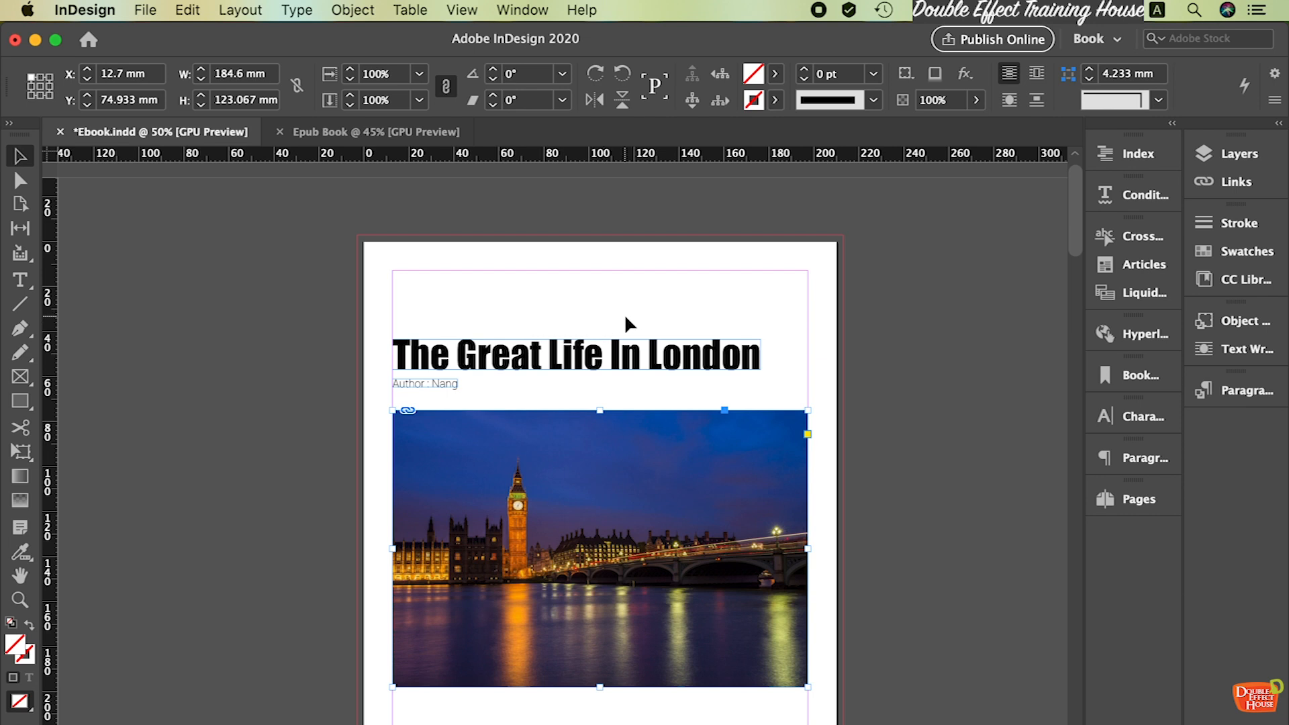
# Add a margin-wide text frame near the top of Epub Book's first page with the text "The Life in London"
pyautogui.click(376, 132)
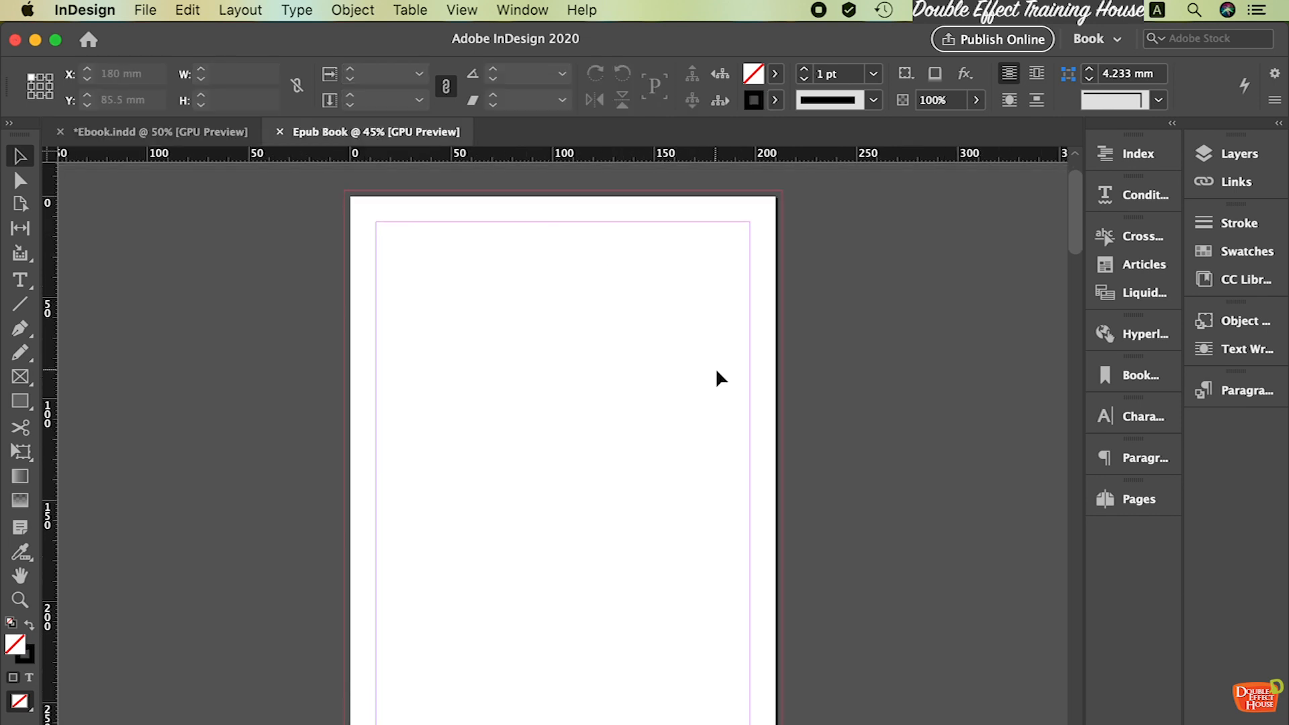
pyautogui.scroll(-1, 728, 358)
pyautogui.click(24, 279)
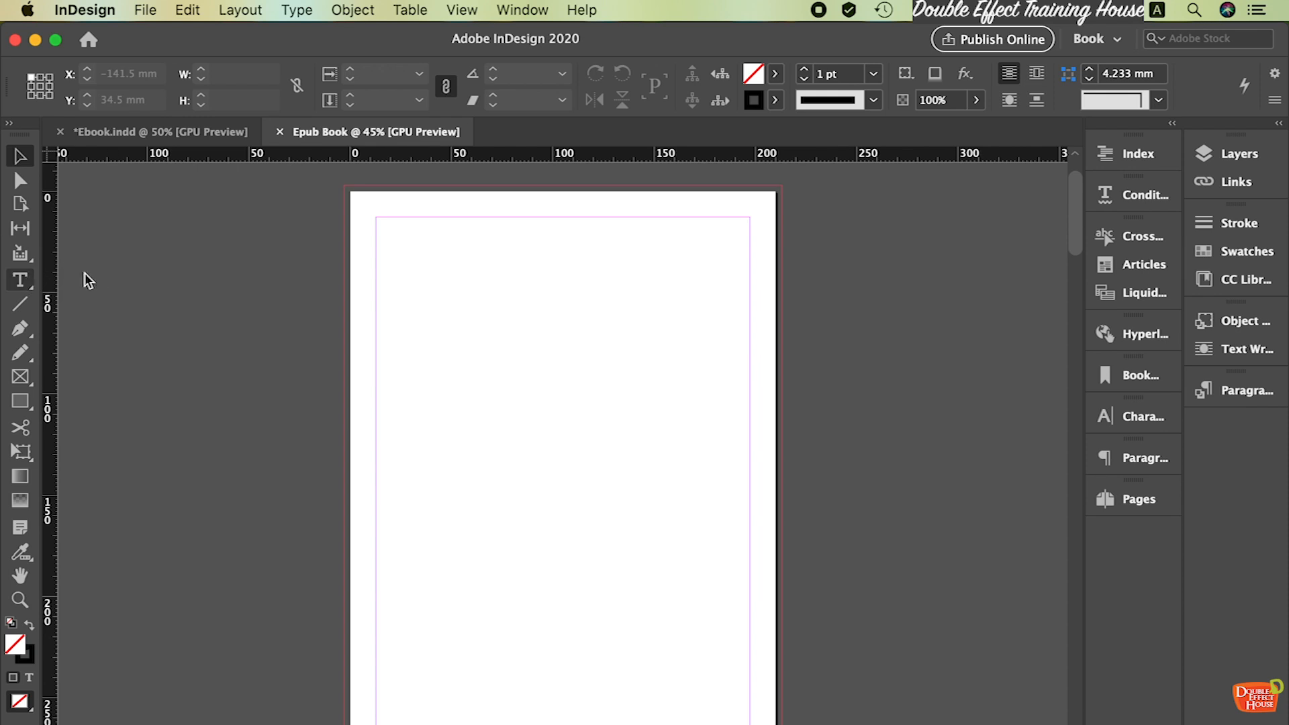
pyautogui.moveTo(376, 284); pyautogui.dragTo(750, 348)
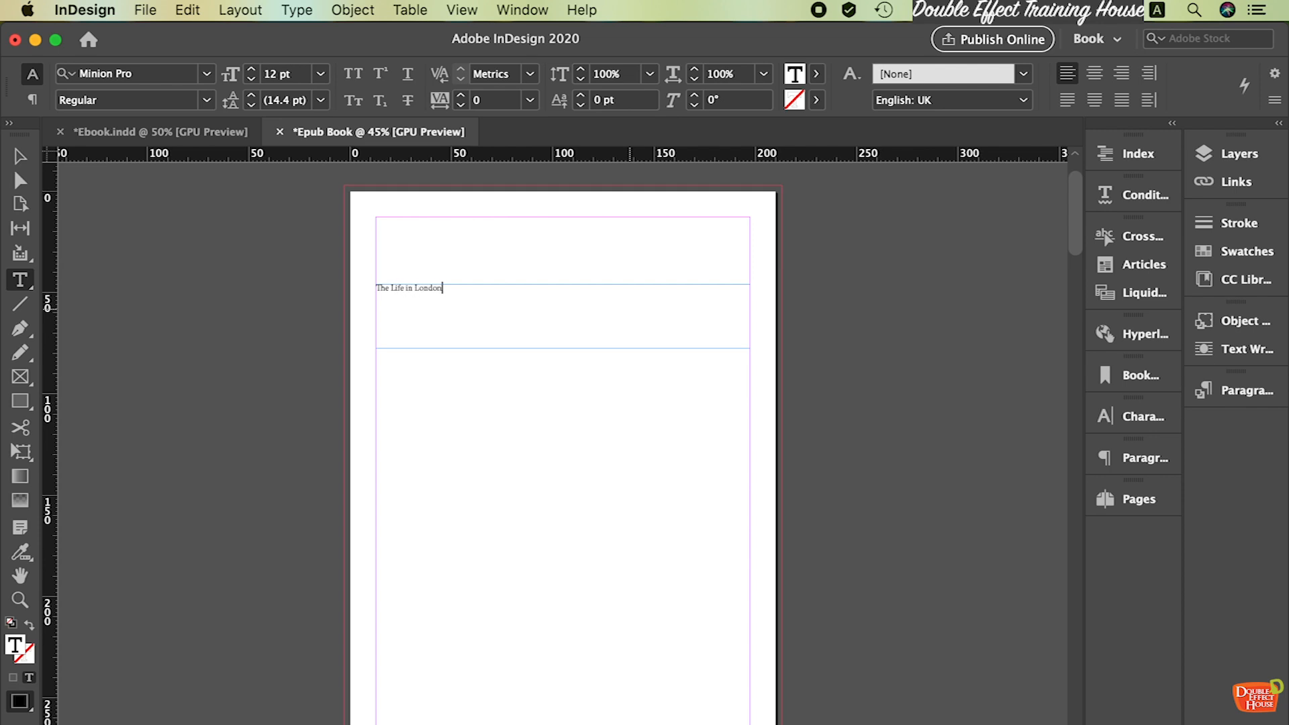
# Format the cover title "The Life in London" in Impact at 60 pt with tracking set to 5
pyautogui.moveTo(492, 299); pyautogui.dragTo(372, 295)
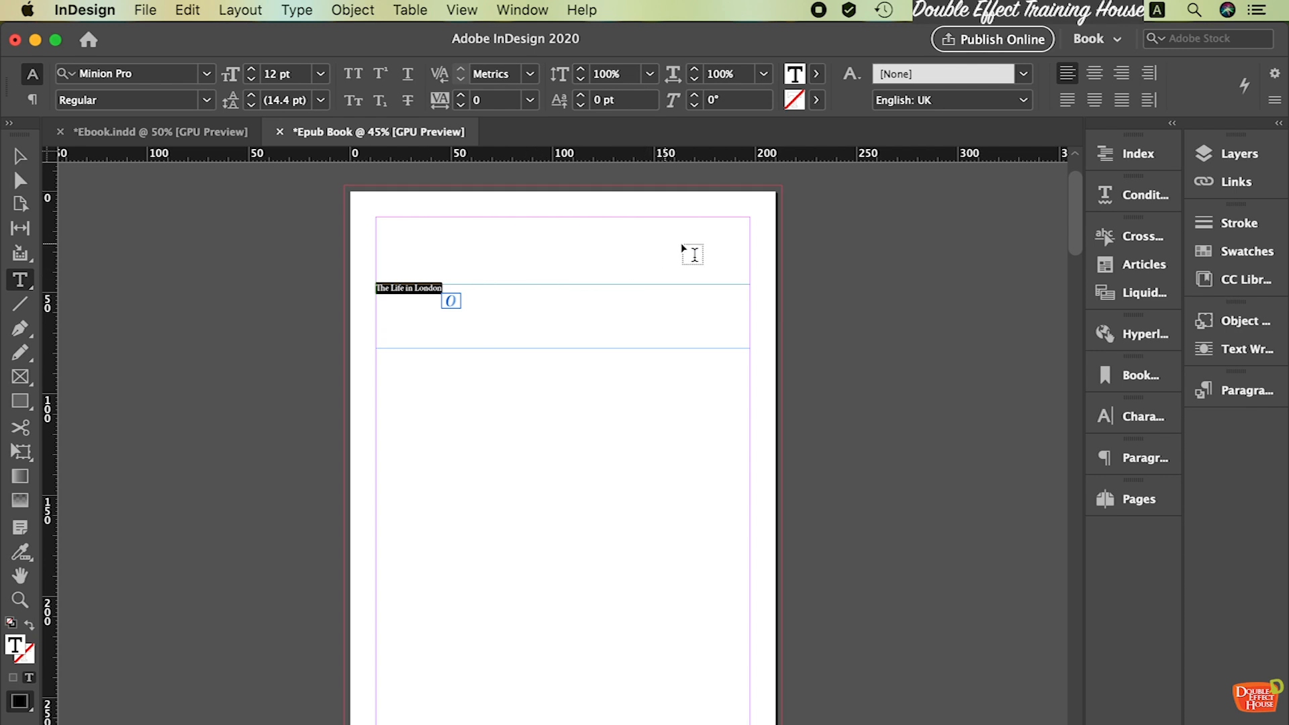
pyautogui.press('super+t')
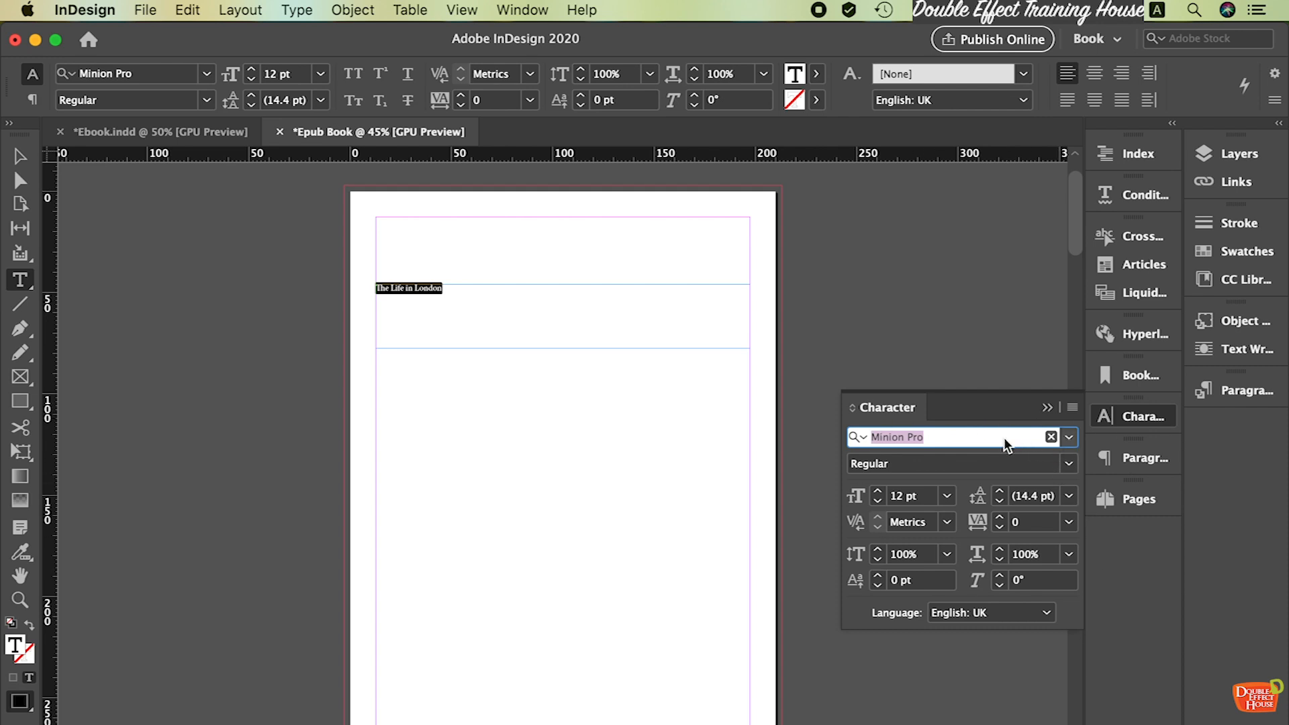
pyautogui.write('im')
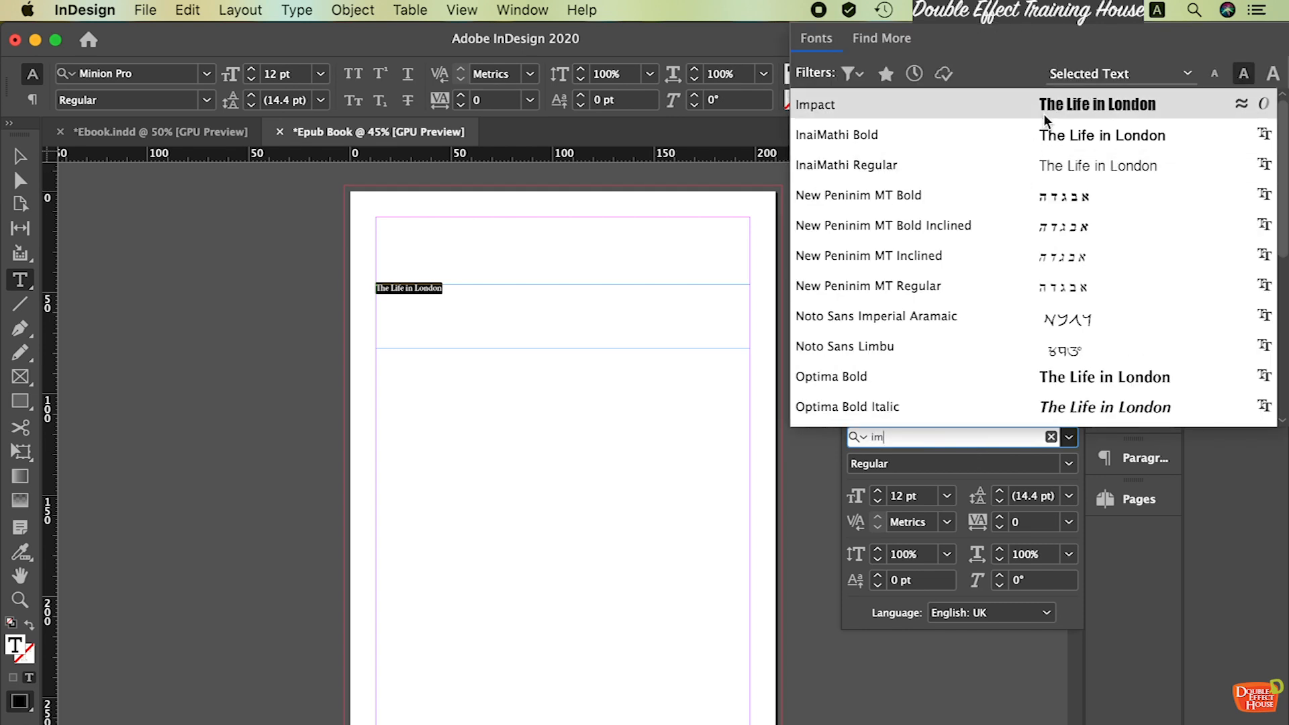
pyautogui.click(1044, 113)
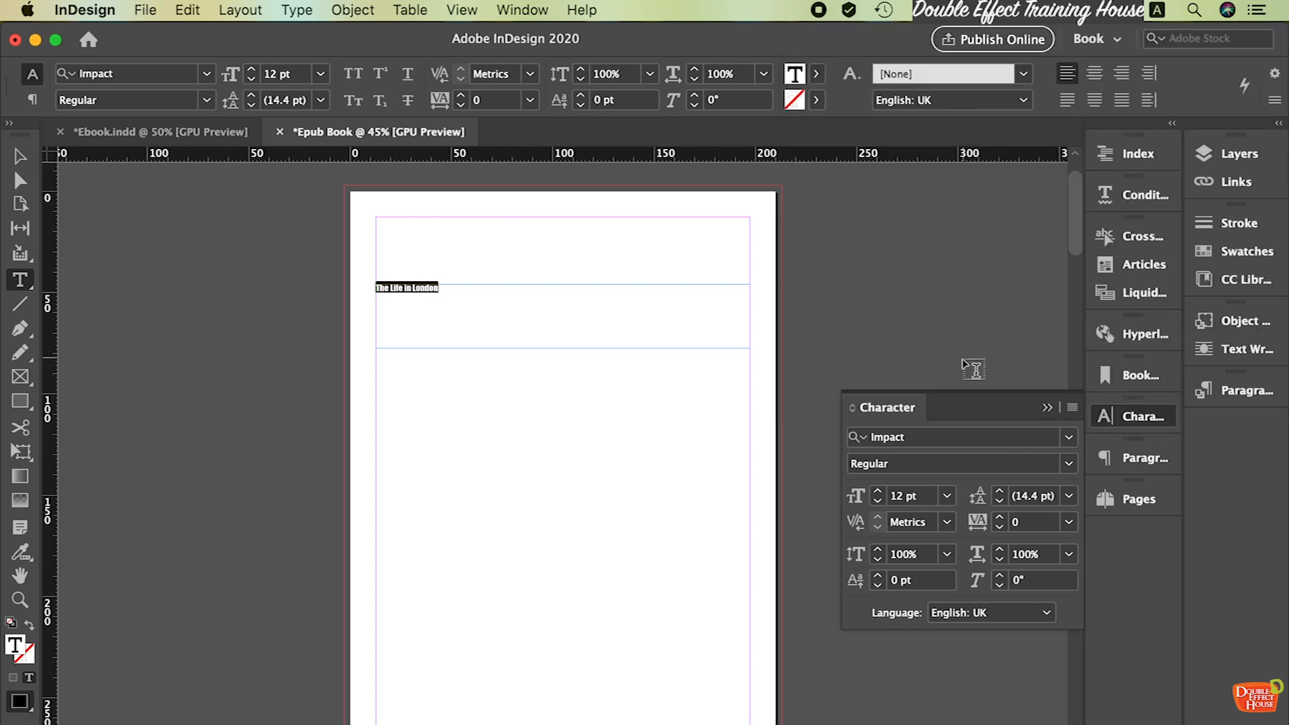
pyautogui.click(947, 497)
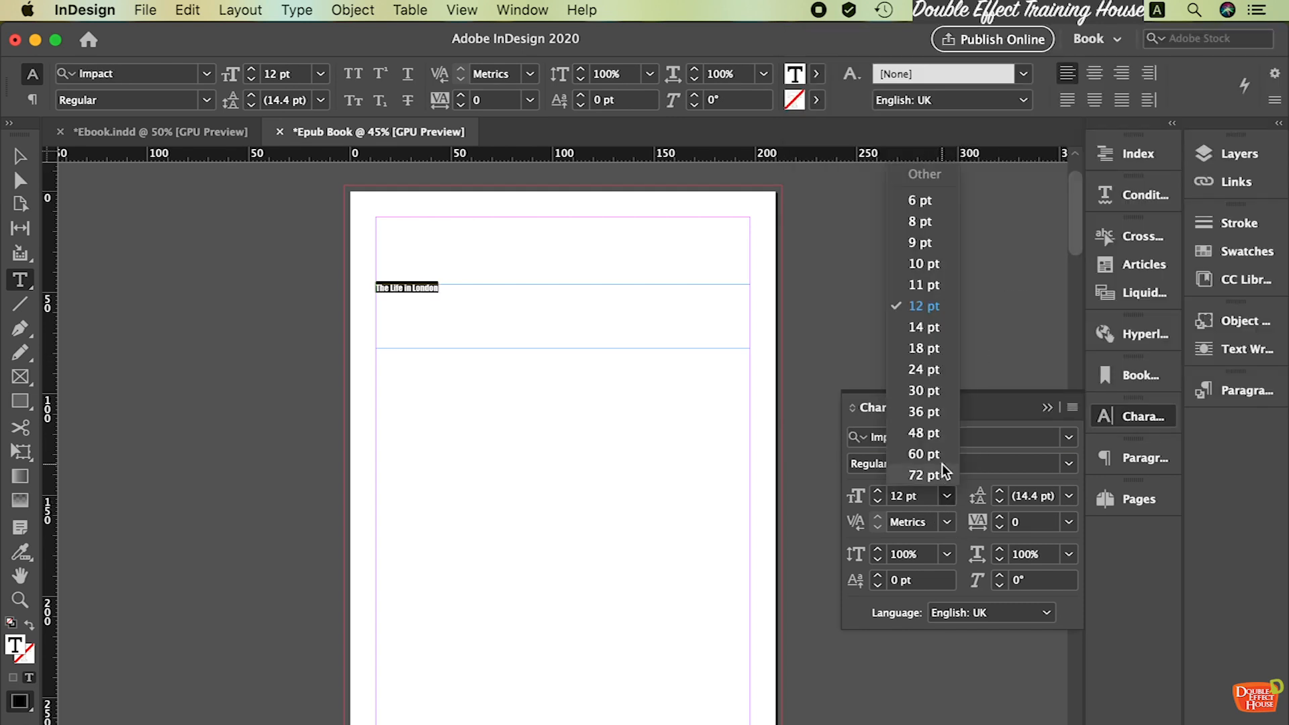
pyautogui.click(943, 468)
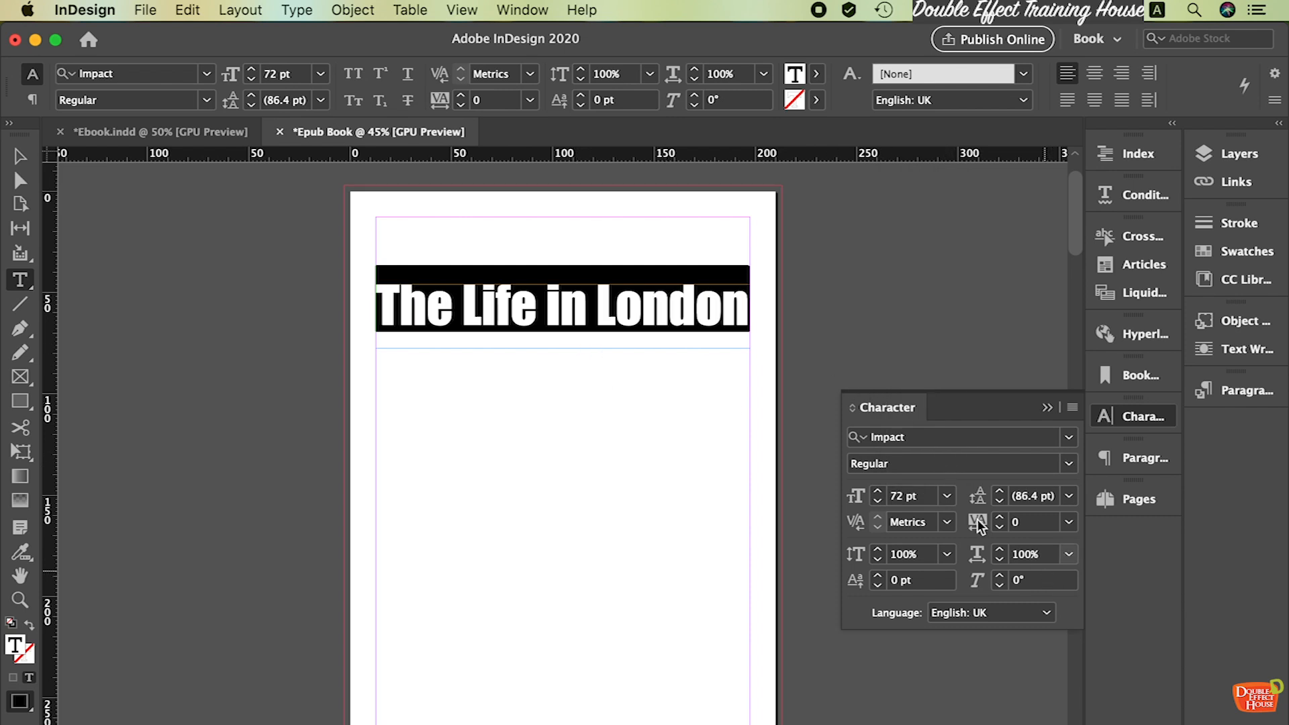
pyautogui.click(947, 495)
pyautogui.click(945, 458)
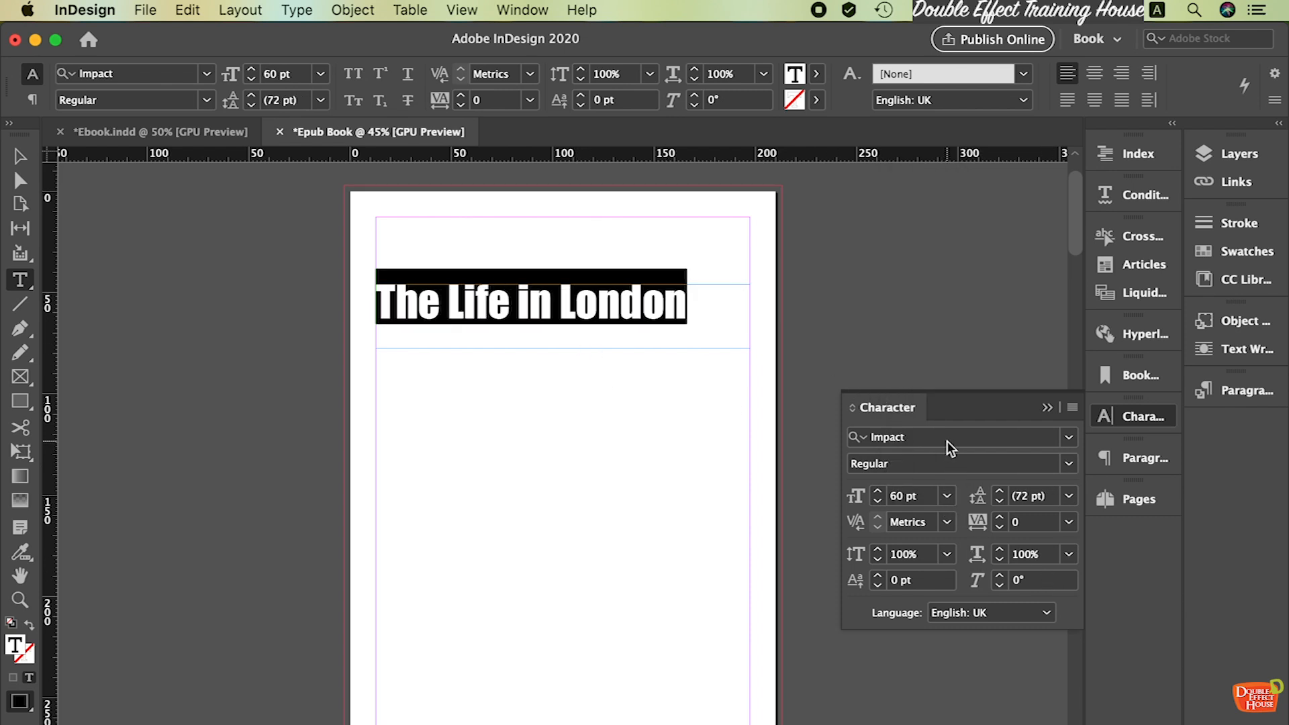
pyautogui.click(1071, 522)
pyautogui.click(1051, 374)
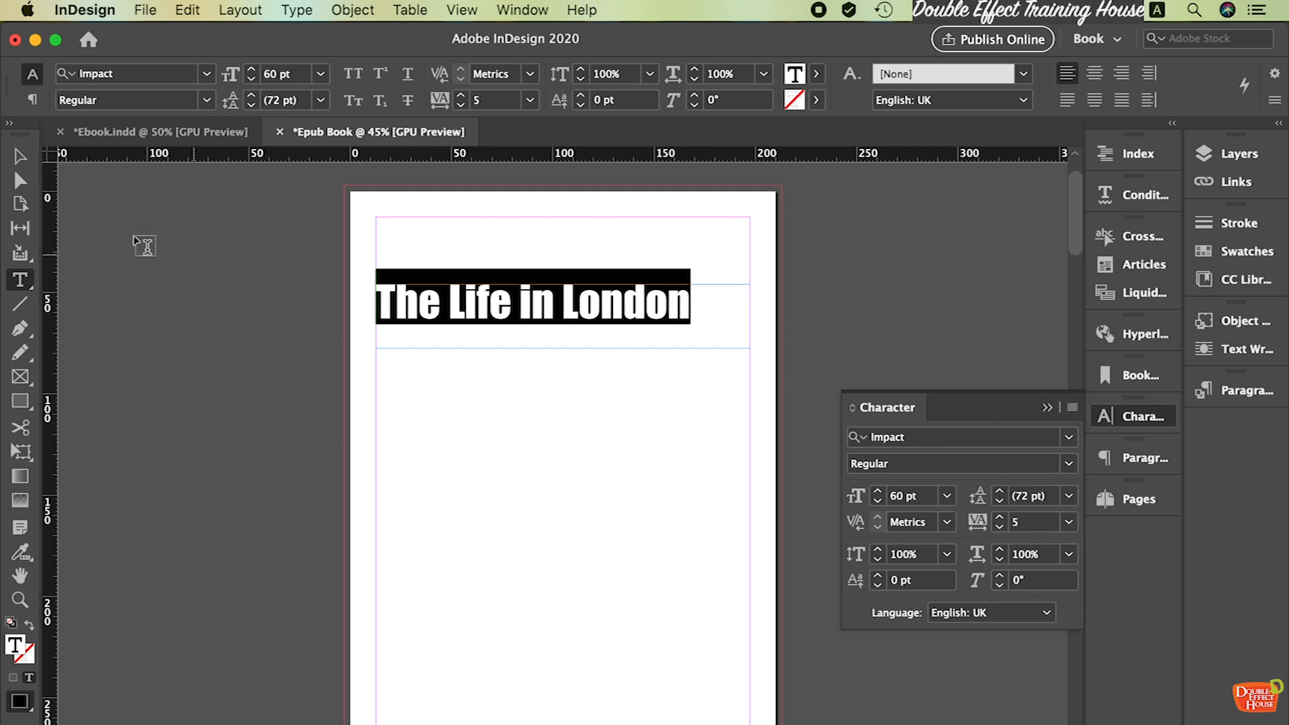
# Fit the title's text frame to its text
pyautogui.click(20, 156)
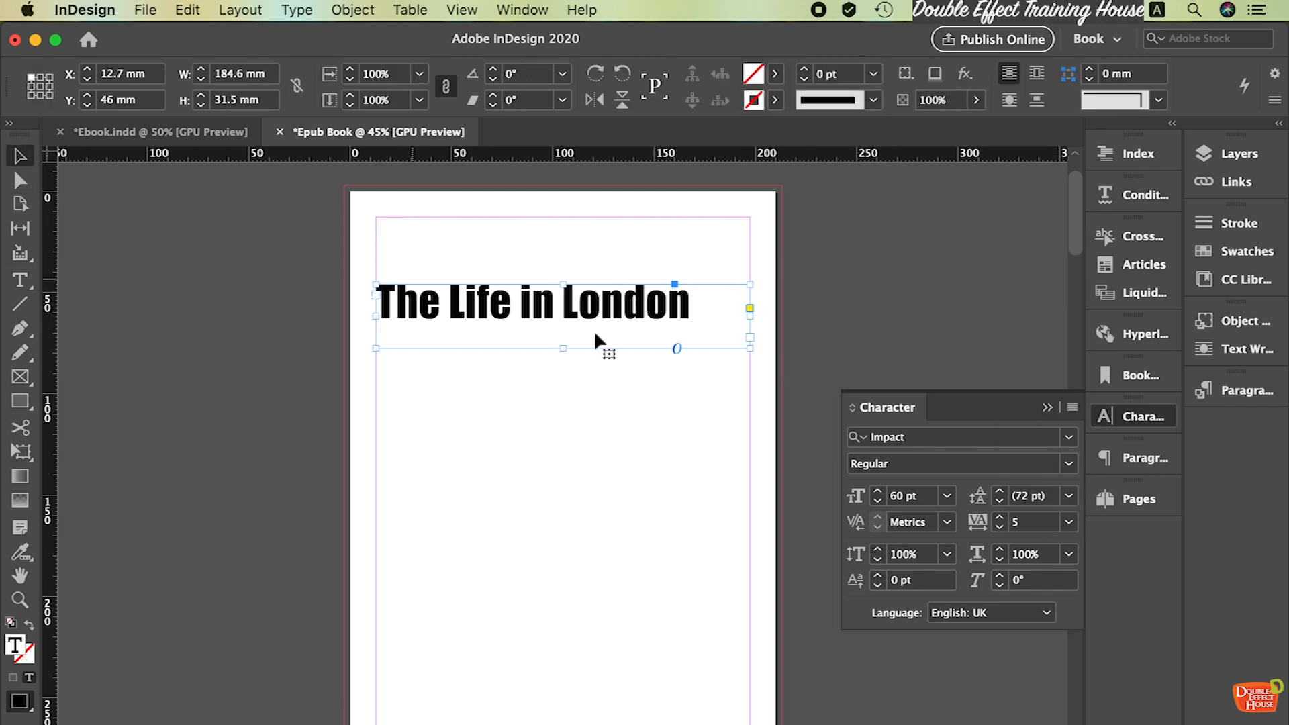
pyautogui.doubleClick(749, 350)
pyautogui.click(707, 323)
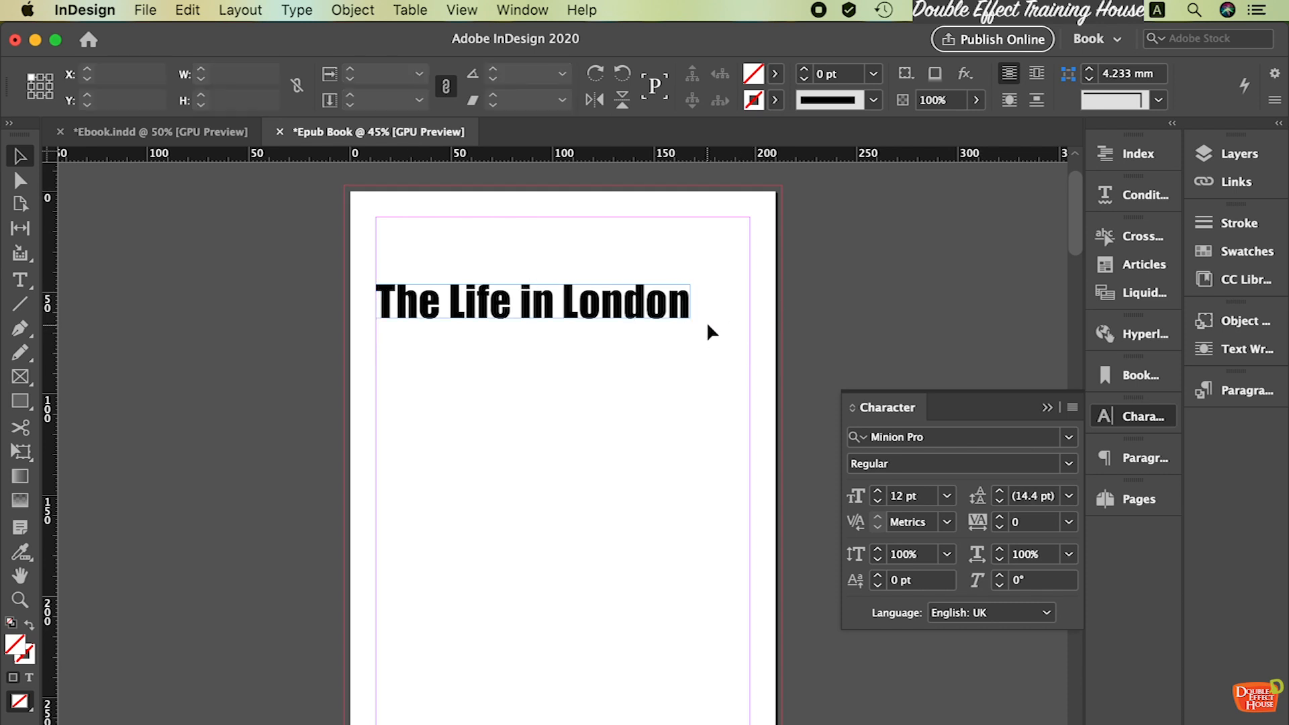
pyautogui.click(689, 298)
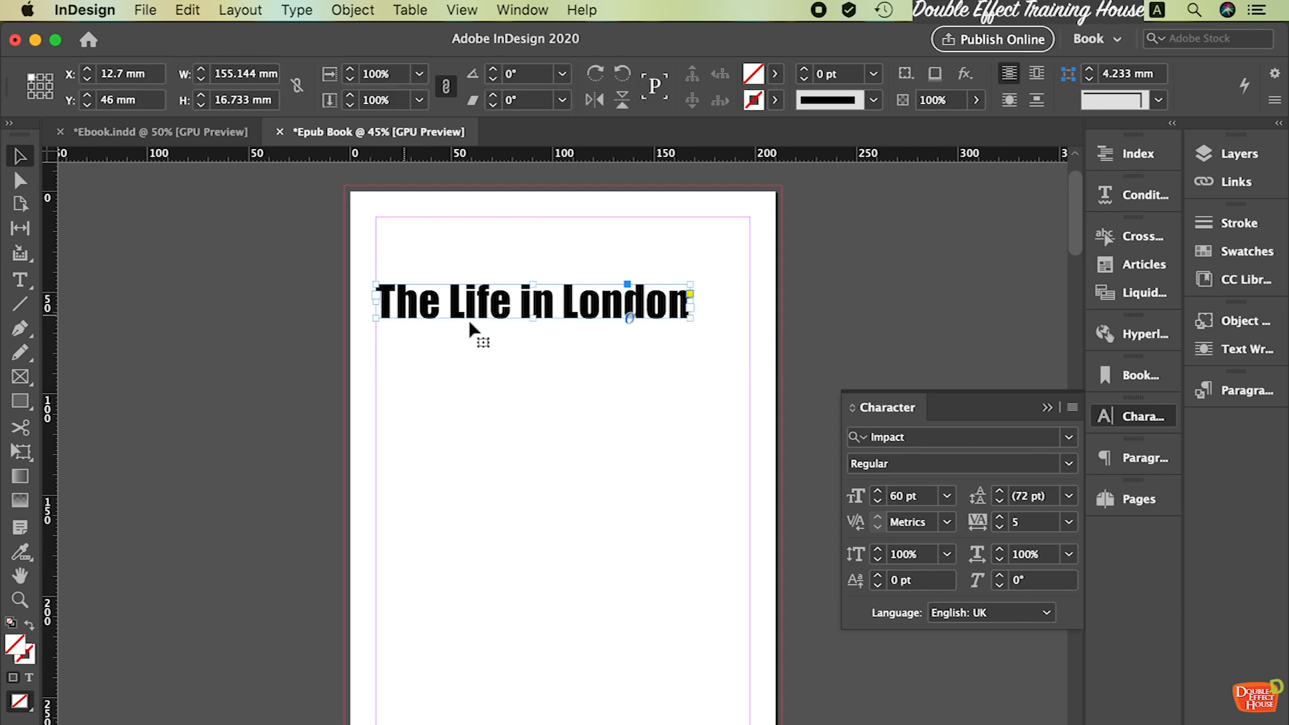
# Add a text frame under the title, about two thirds of the margin width, containing "Author:" and the author's name
pyautogui.click(20, 280)
pyautogui.moveTo(380, 331); pyautogui.dragTo(624, 365)
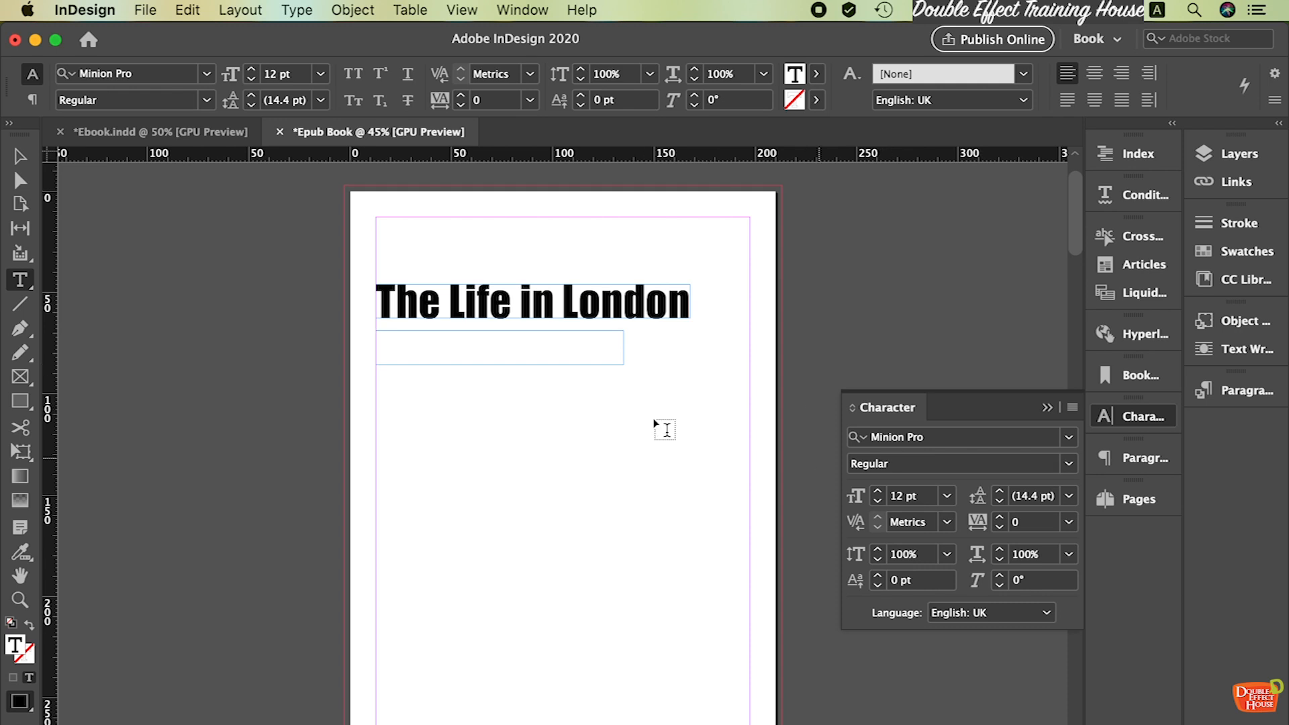
pyautogui.write('Author: Nanng')
# Set the author line in Roboto Light and correct the misspelled author's name
pyautogui.moveTo(458, 340); pyautogui.dragTo(337, 331)
pyautogui.click(953, 437)
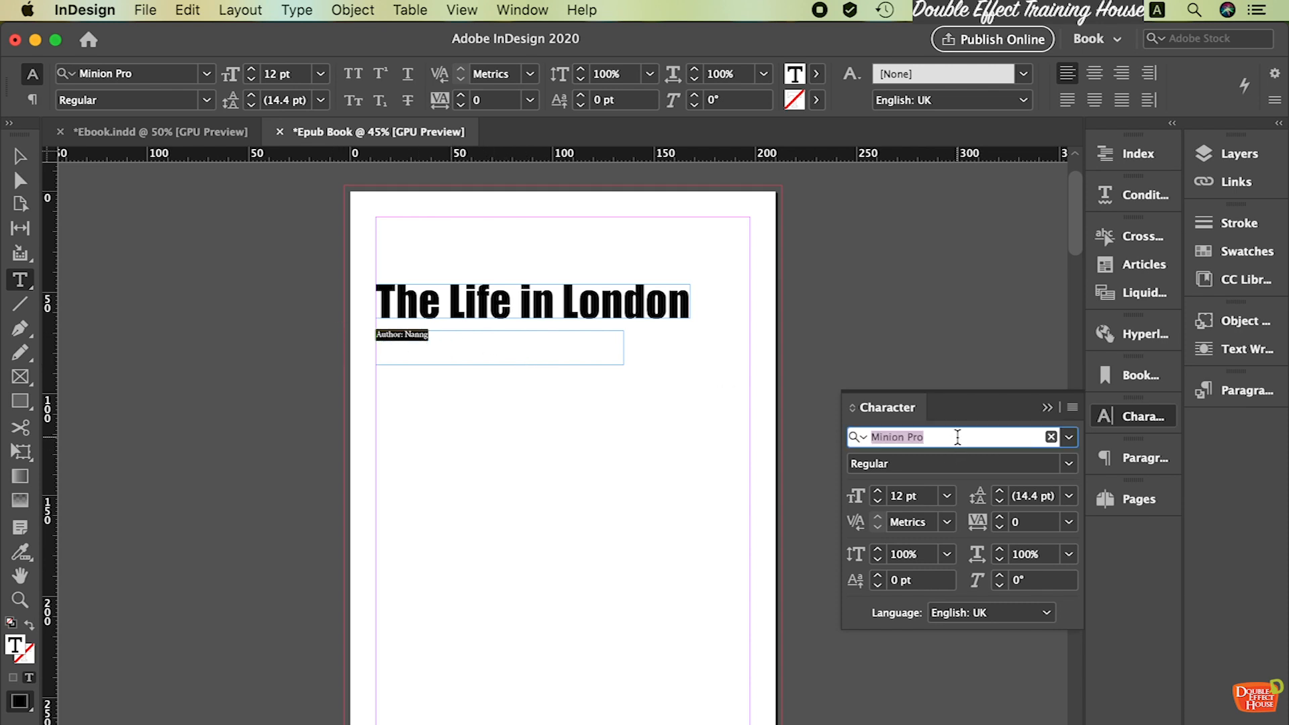
pyautogui.write('rob')
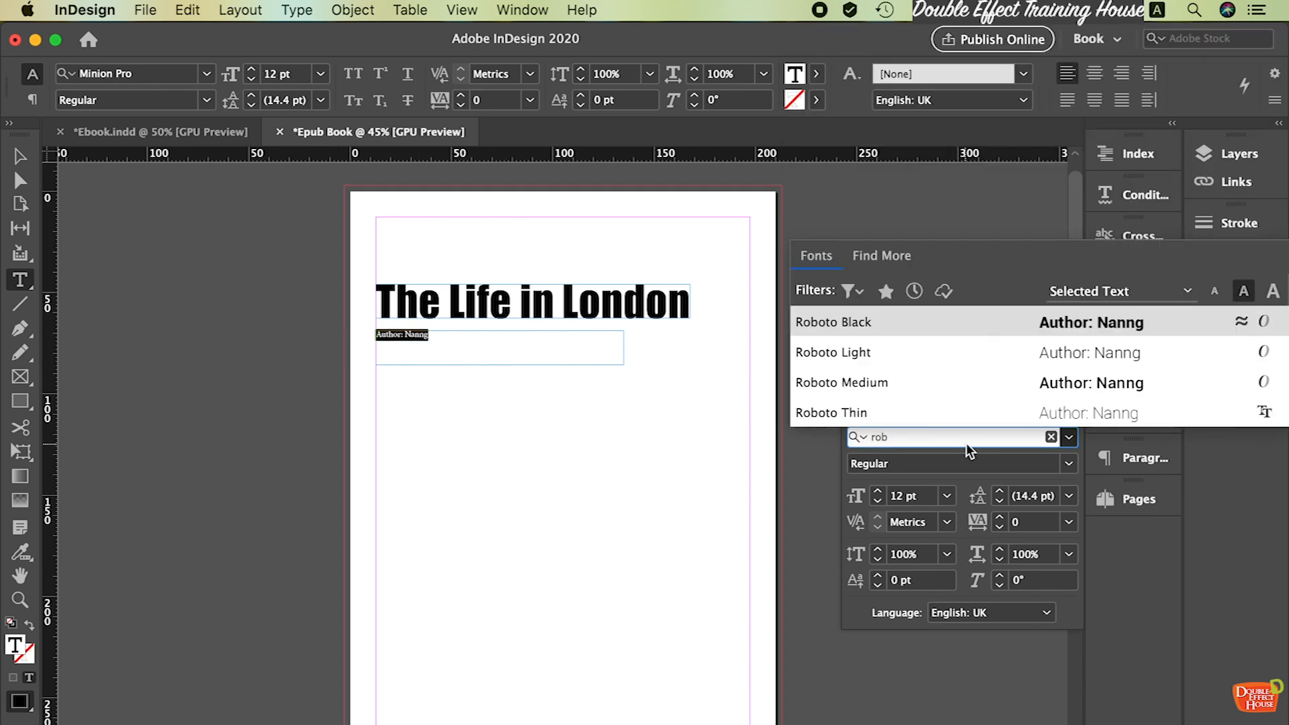
pyautogui.click(1041, 352)
pyautogui.click(420, 342)
pyautogui.press('BackSpace')
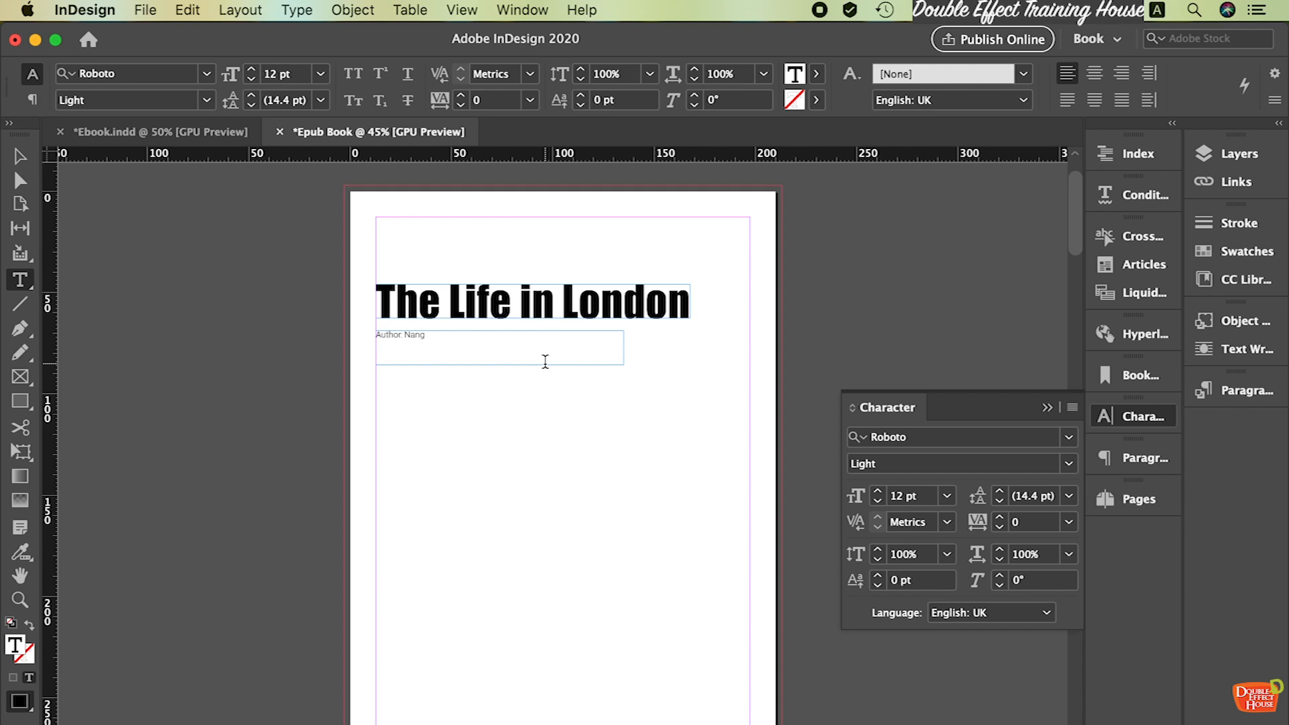
# Set the whole author line to 14 pt
pyautogui.click(949, 500)
pyautogui.click(925, 329)
pyautogui.press('super+a')
pyautogui.click(947, 497)
pyautogui.click(936, 328)
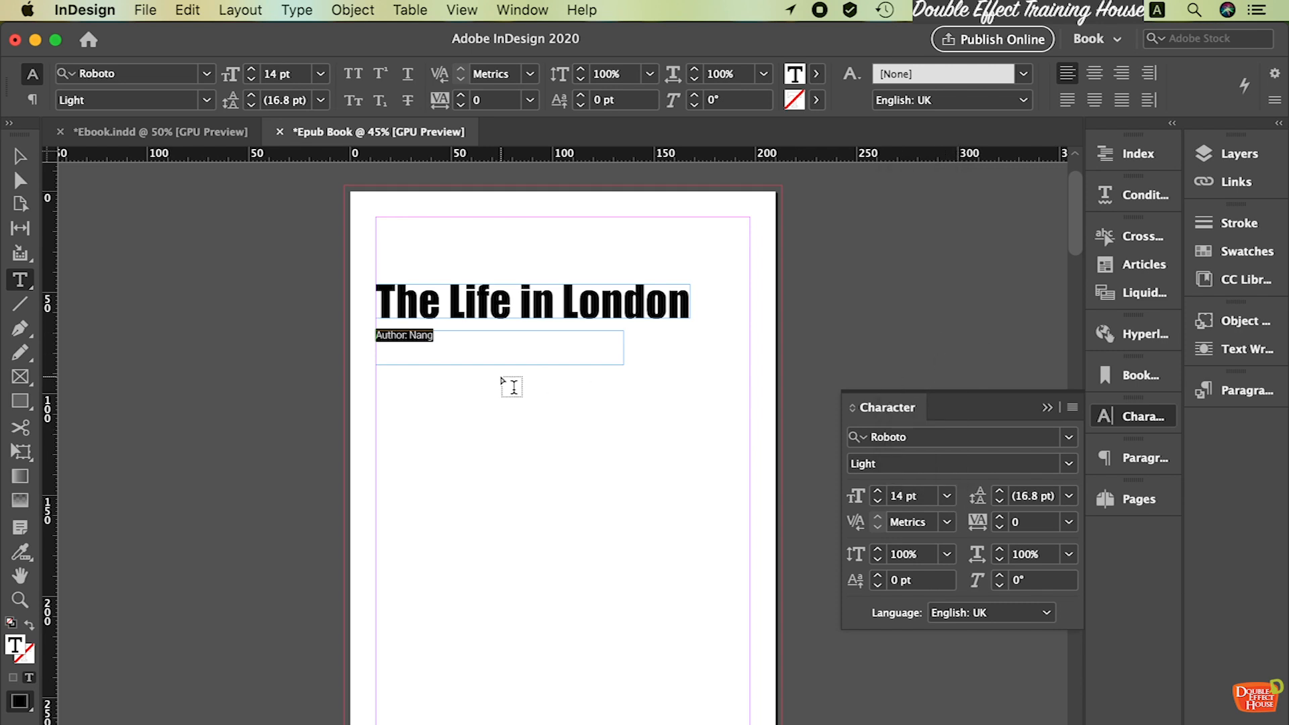
# Fit the author line's text frame to its text
pyautogui.click(20, 156)
pyautogui.doubleClick(624, 365)
pyautogui.click(563, 381)
# Examine the title and author line on the cover up close
pyautogui.press('super+equal')
pyautogui.press('super+equal')
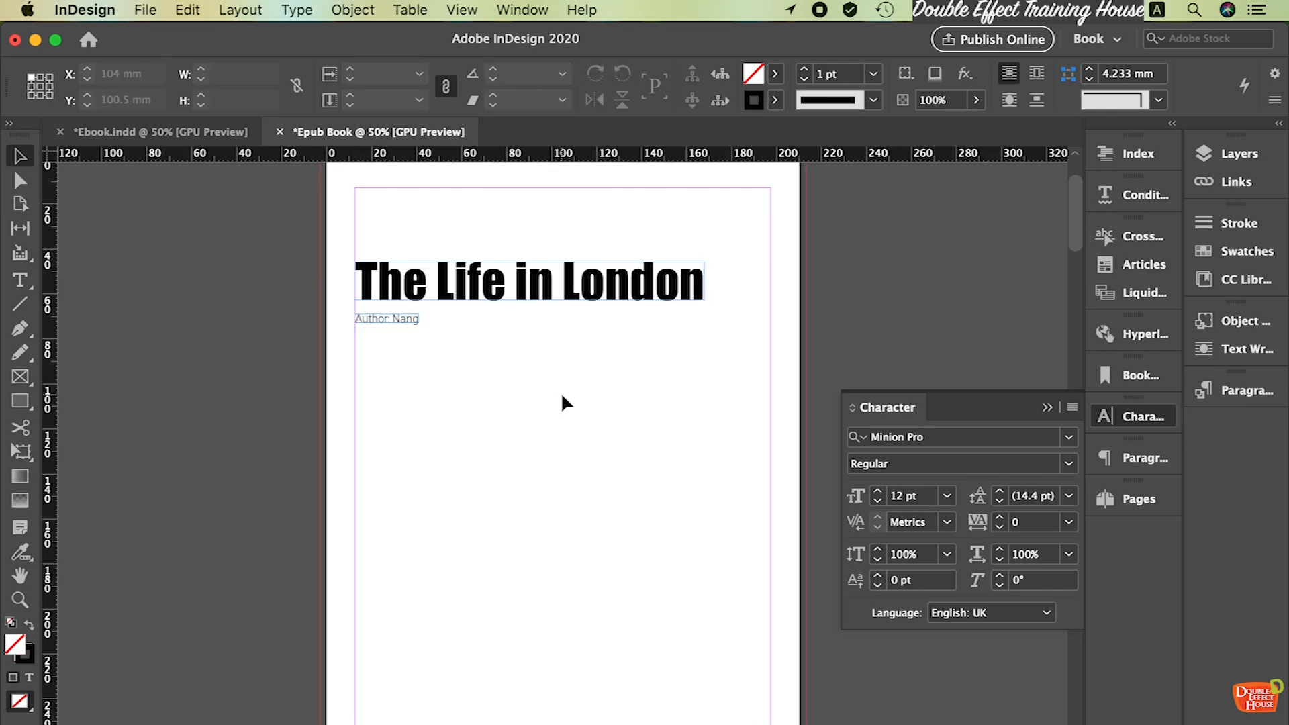
pyautogui.scroll(5, 558, 395)
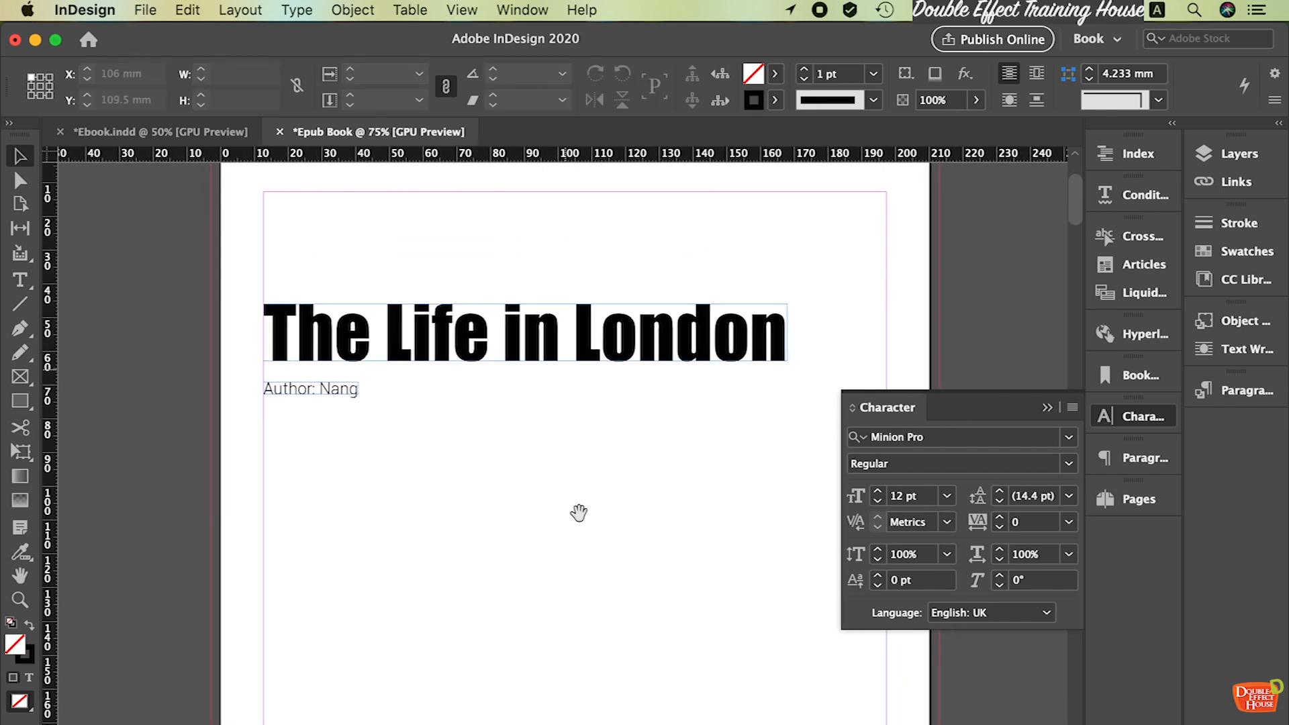
pyautogui.click(680, 344)
pyautogui.click(337, 390)
pyautogui.press('super+minus')
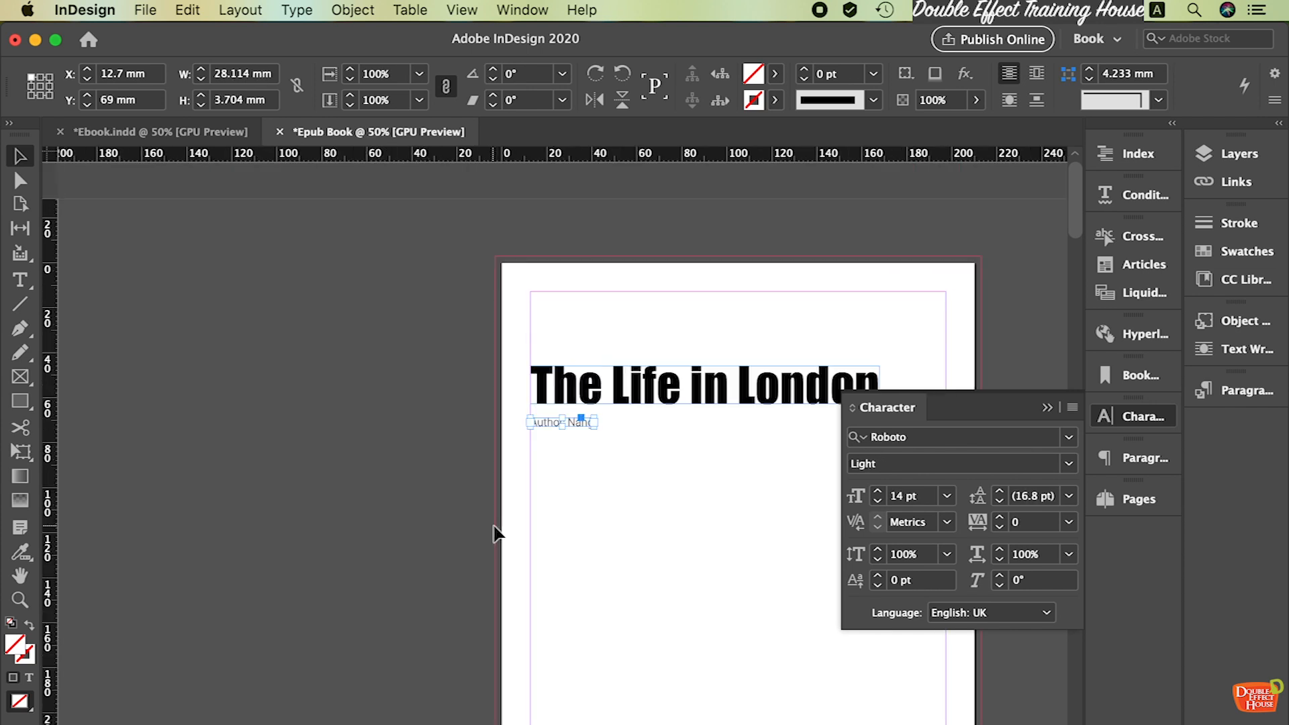
pyautogui.hscroll(5, 495, 534)
pyautogui.scroll(-3, 495, 534)
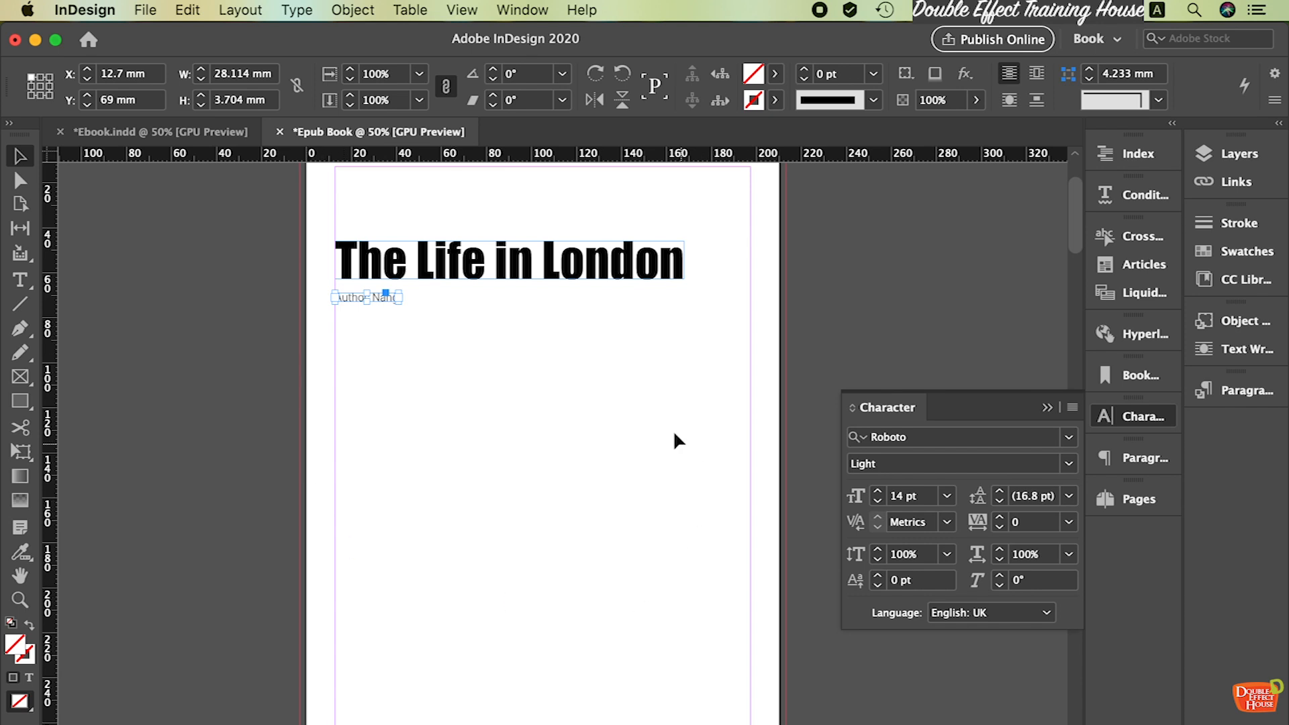
# Place big-ben-bridge-city-34200.jpg from Pictures below the author line, spanning the margins at about 184.6 x 123 mm
pyautogui.click(150, 11)
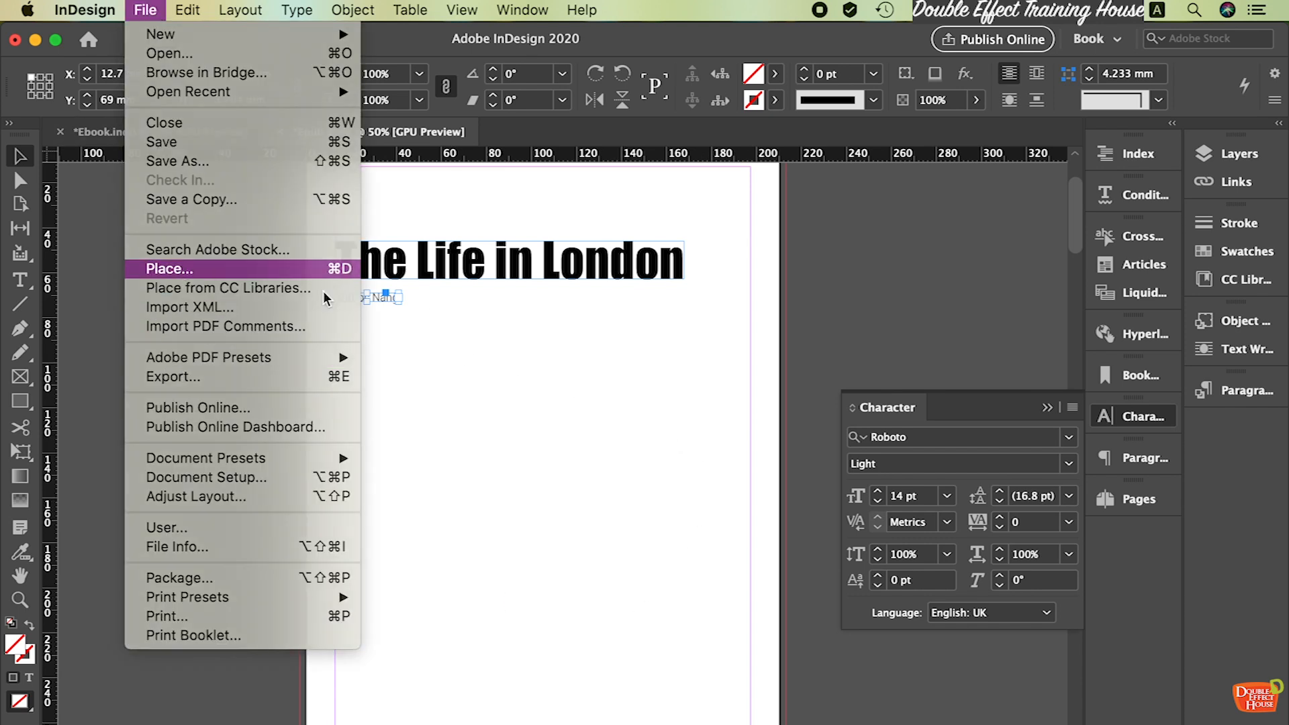
pyautogui.click(181, 272)
pyautogui.scroll(-5, 782, 333)
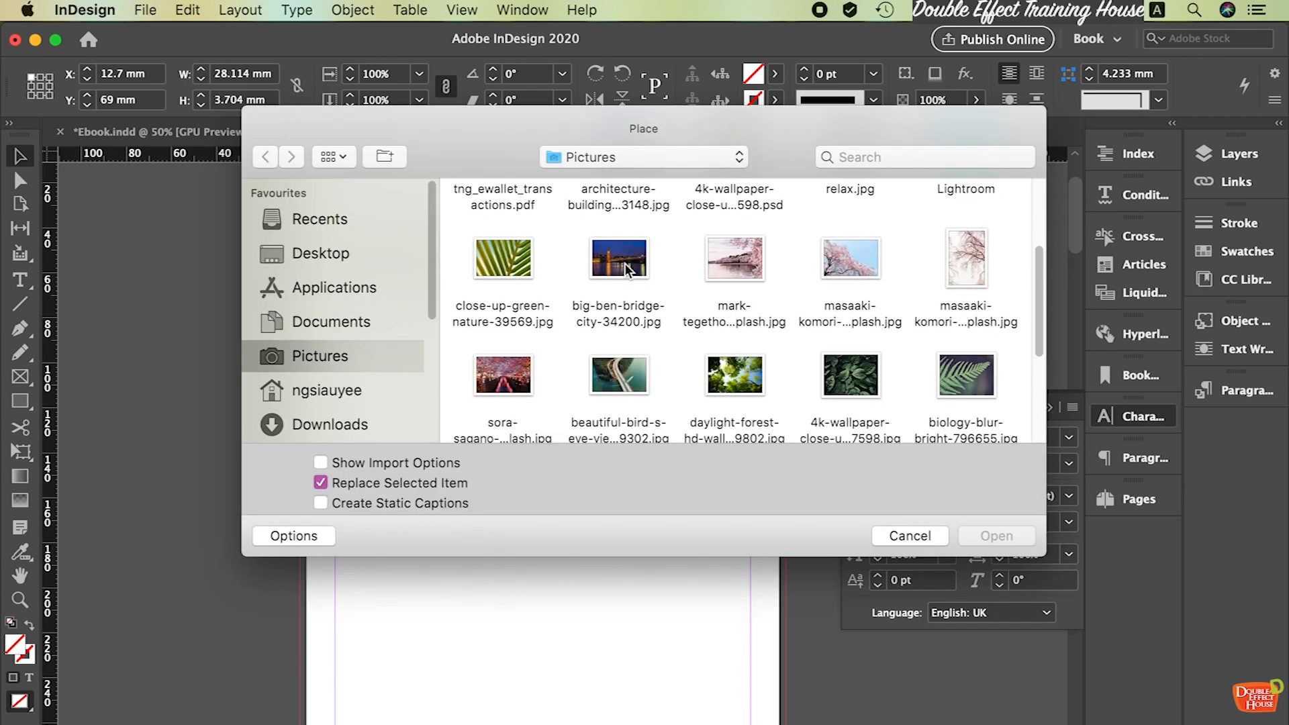
pyautogui.doubleClick(628, 269)
pyautogui.press('super+z')
pyautogui.moveTo(335, 336); pyautogui.dragTo(750, 595)
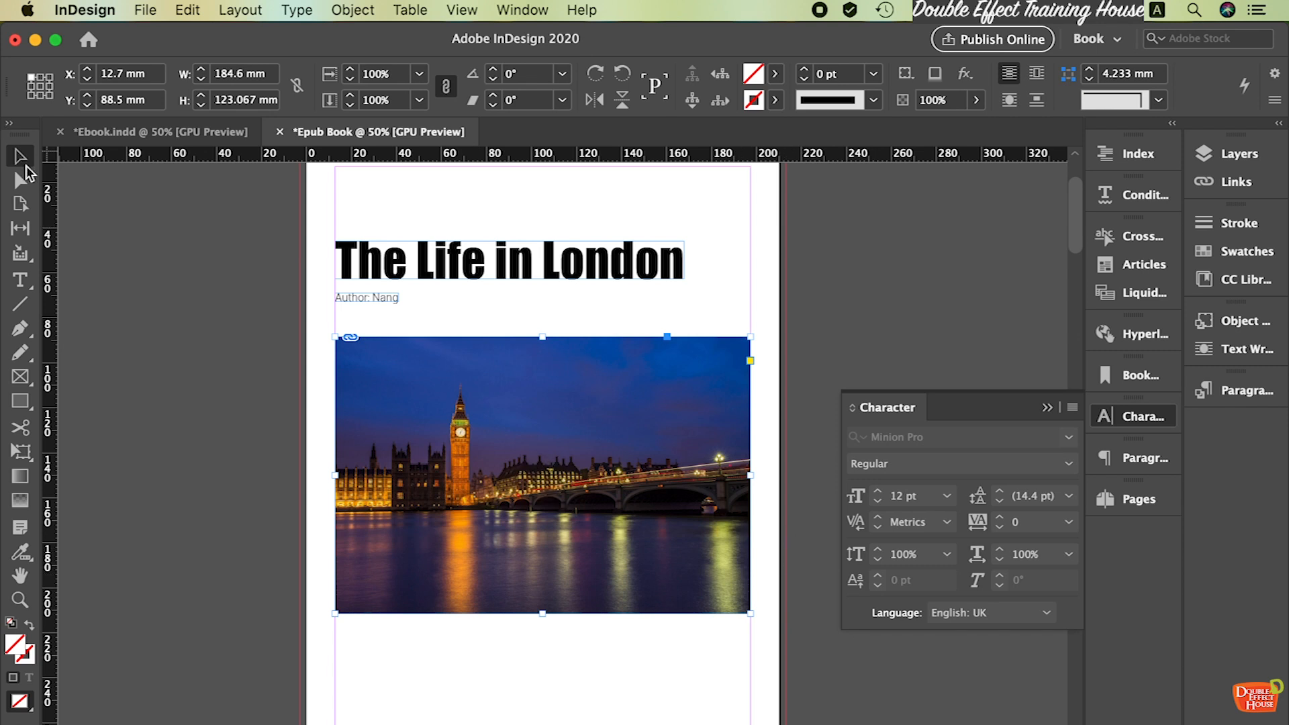
pyautogui.click(706, 292)
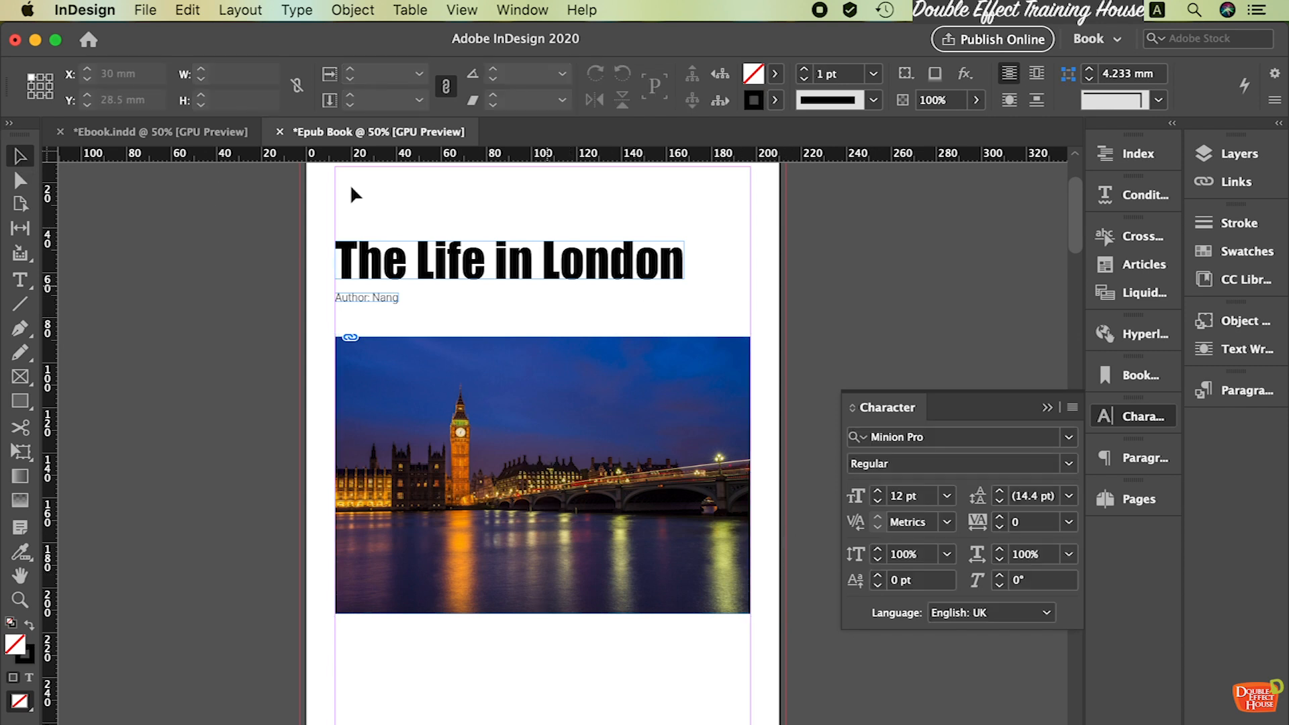
# Compare with the cover of Ebook.indd and move Epub Book's image slightly up, closer to the author line
pyautogui.click(216, 139)
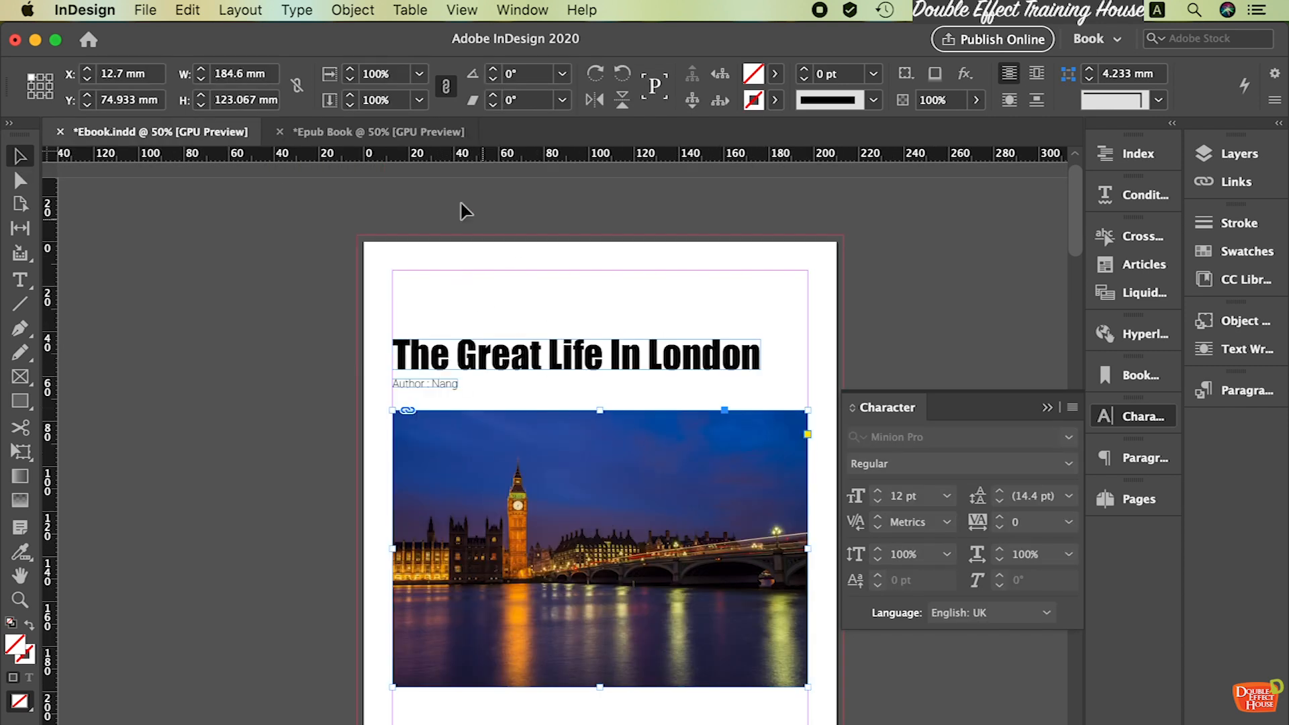
pyautogui.click(376, 138)
pyautogui.moveTo(544, 407); pyautogui.dragTo(542, 390)
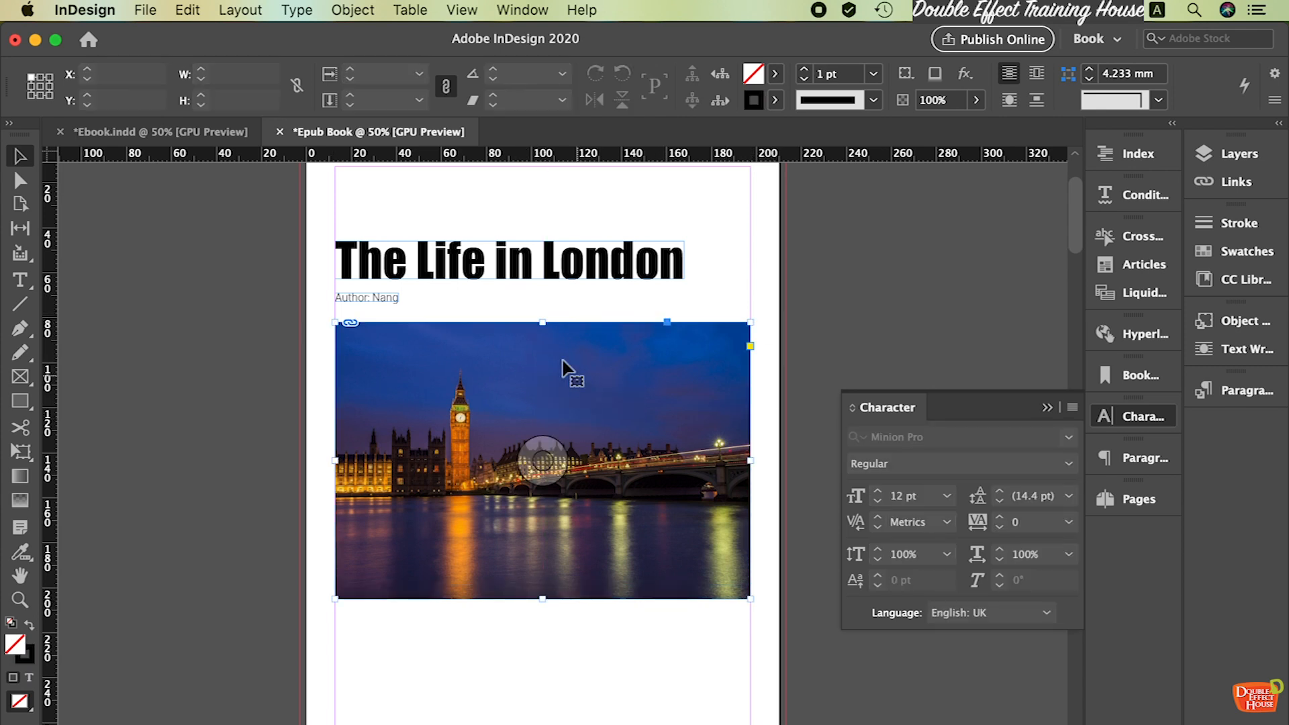
# Review the title, author line and image on the cover and look over the pages below it
pyautogui.click(503, 262)
pyautogui.click(389, 301)
pyautogui.click(481, 303)
pyautogui.scroll(1, 542, 461)
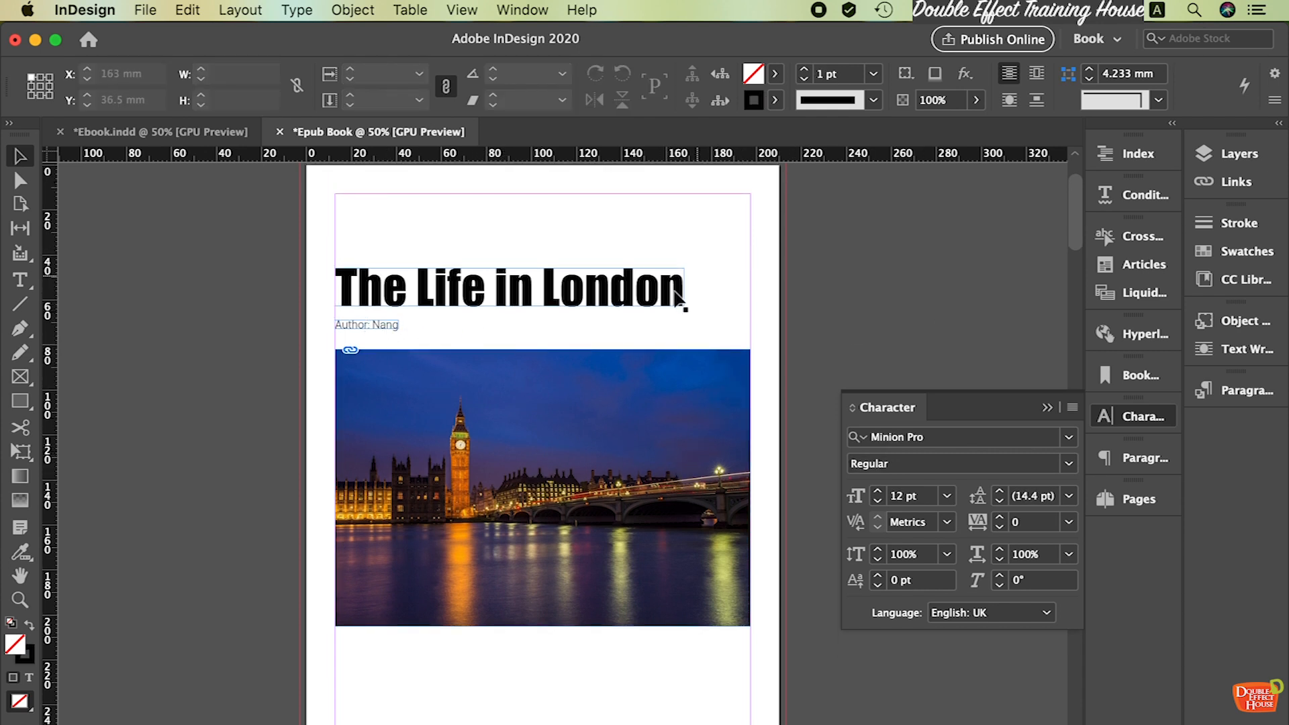
pyautogui.scroll(-10, 759, 322)
pyautogui.scroll(8, 742, 370)
pyautogui.scroll(5, 745, 366)
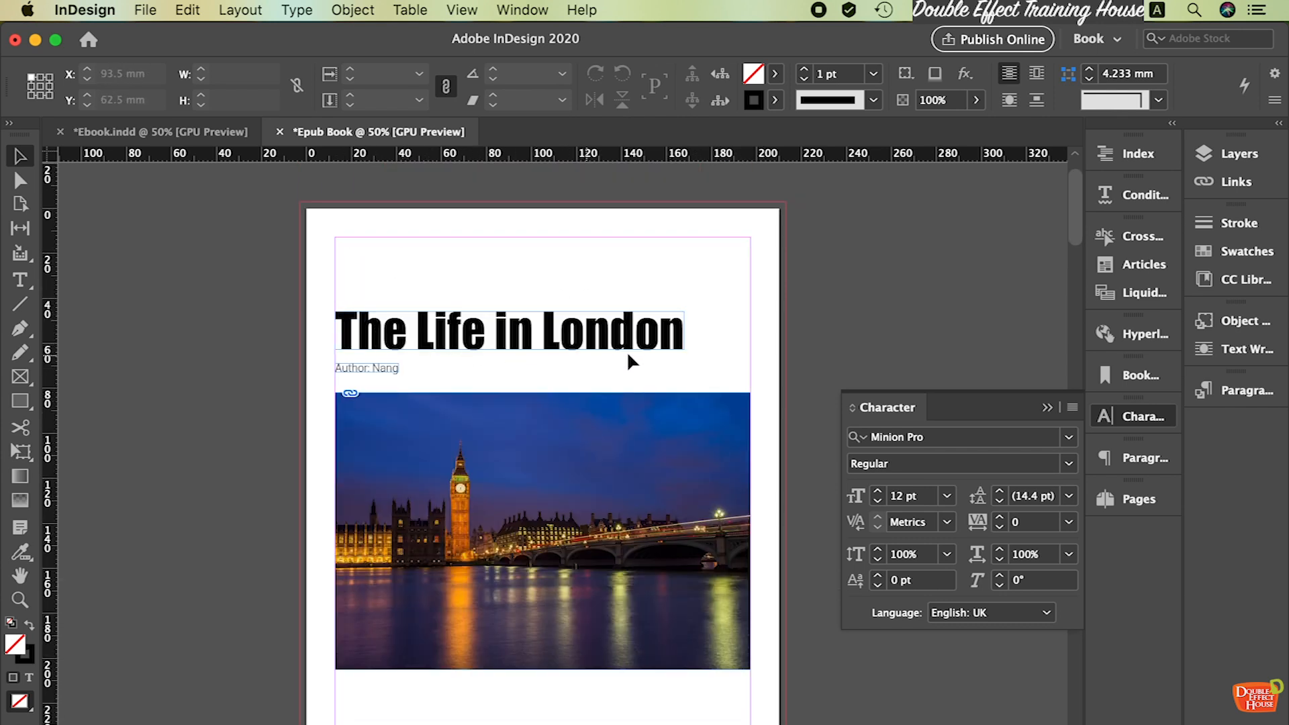
pyautogui.scroll(-2, 591, 319)
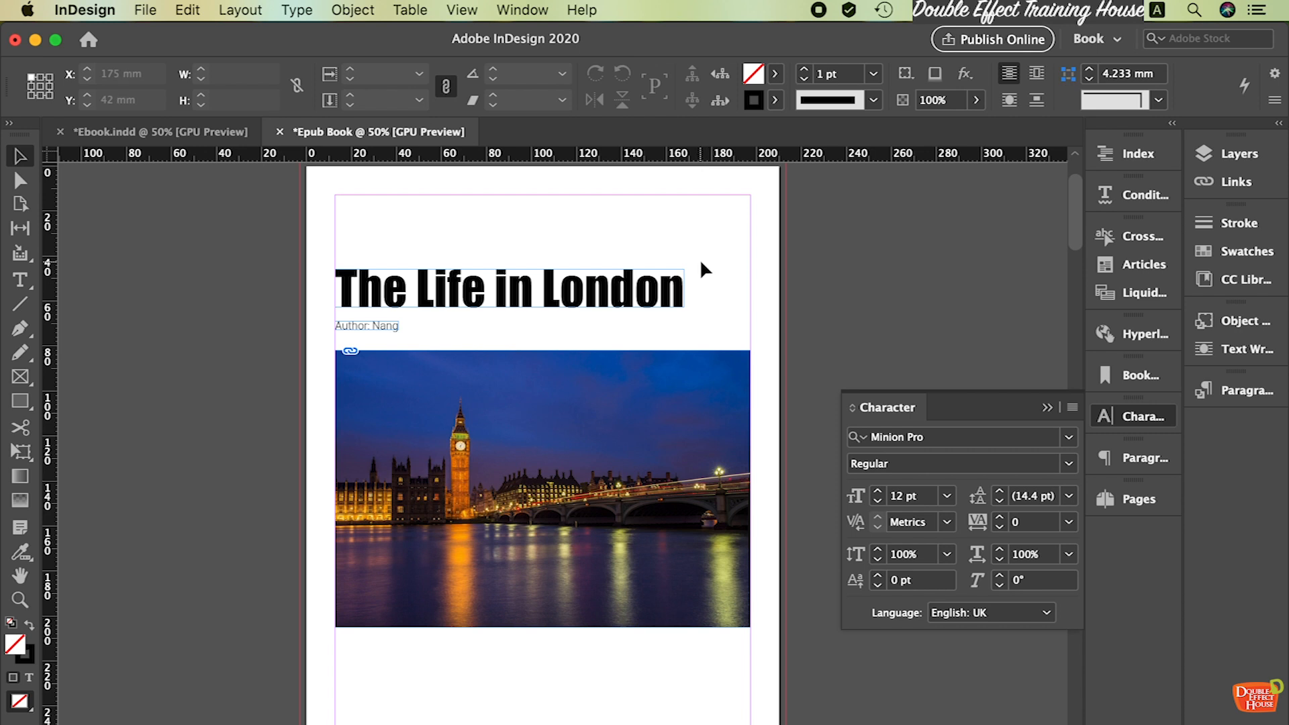
# Select the cover title, choose the Book workspace and widen both panel docks so the full panel names show
pyautogui.click(682, 281)
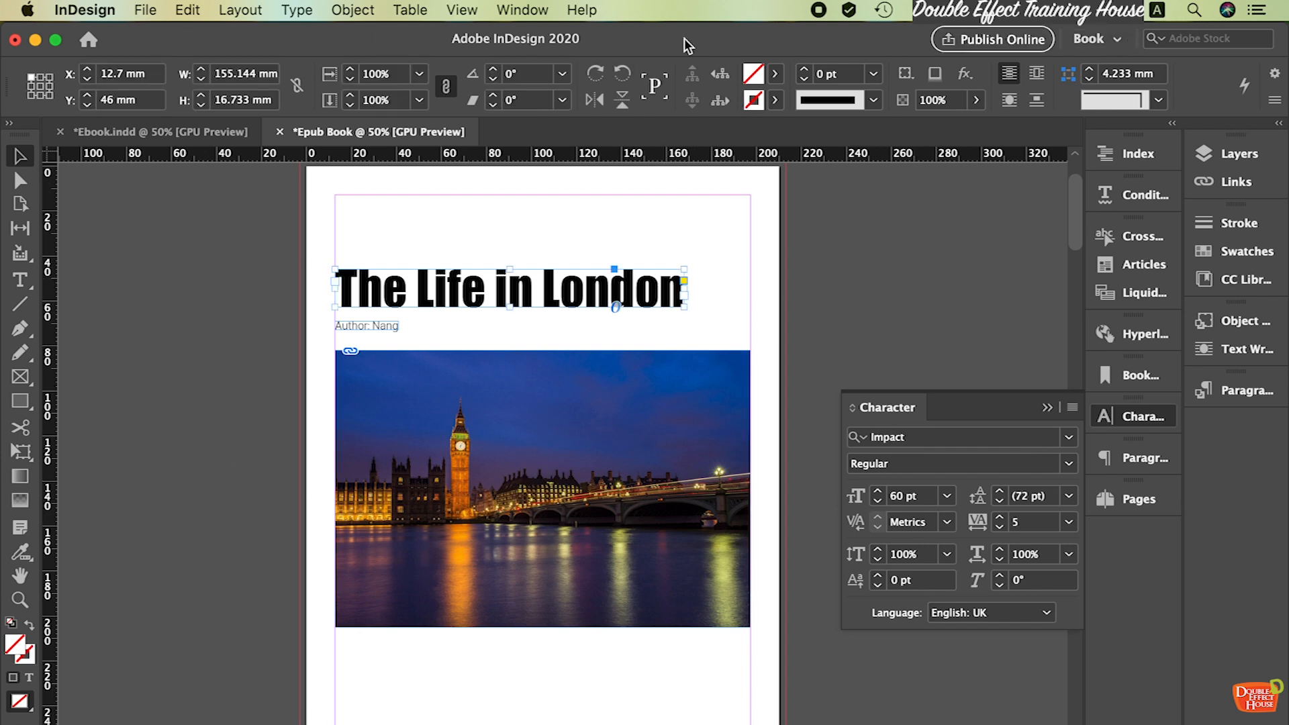
pyautogui.click(1119, 41)
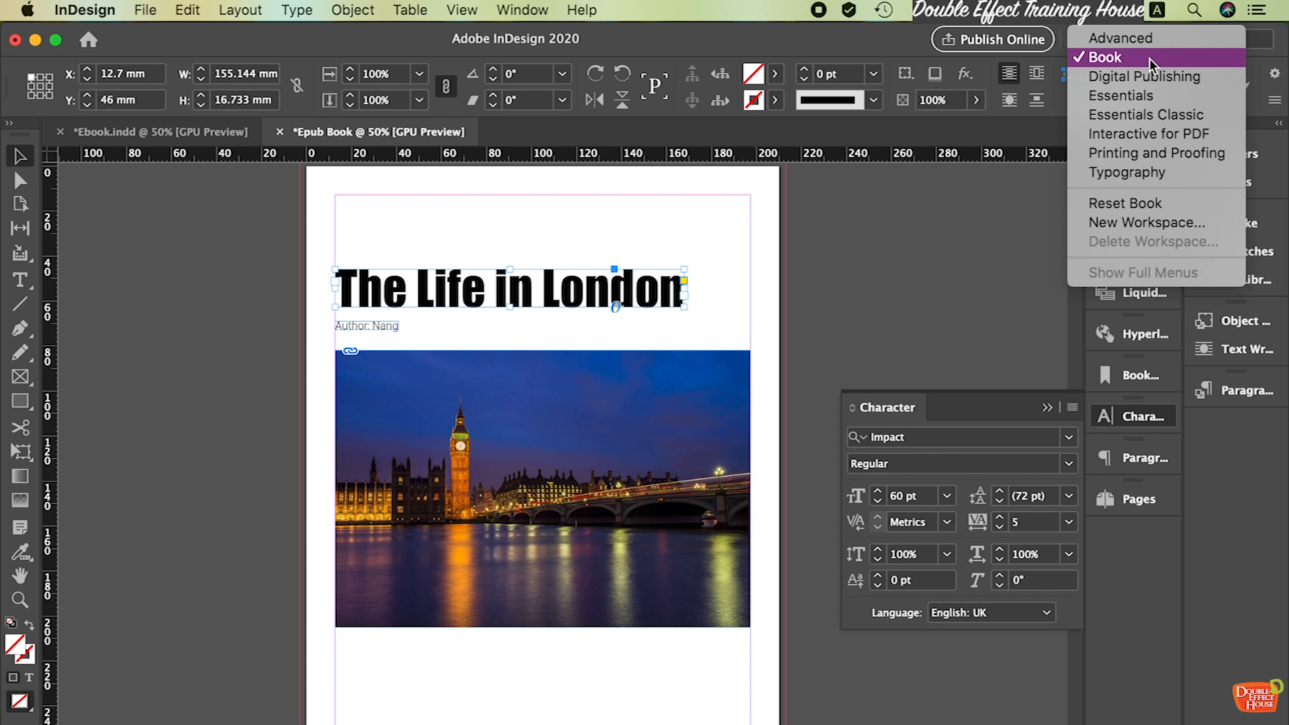
pyautogui.click(1171, 58)
pyautogui.moveTo(1087, 239); pyautogui.dragTo(992, 252)
pyautogui.moveTo(1184, 233); pyautogui.dragTo(1141, 235)
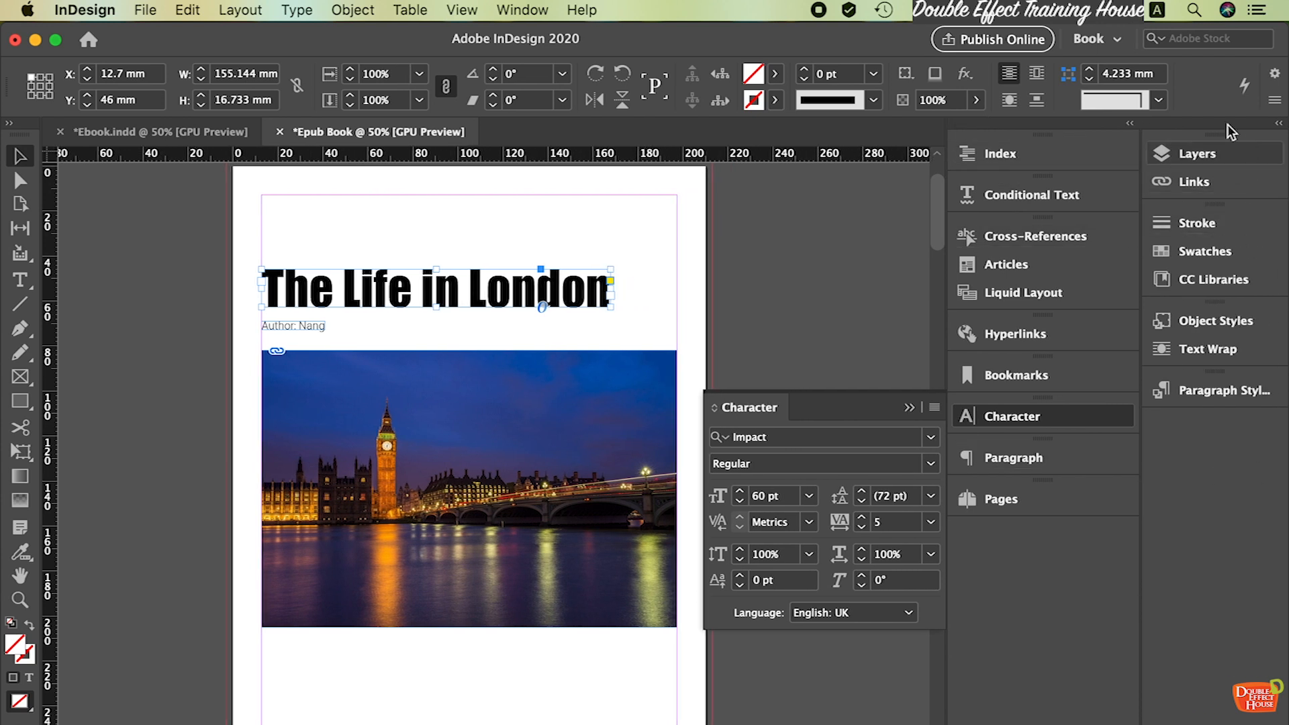
# Create a paragraph style named Cover Title from the selected cover title, based on [No Paragraph Style]
pyautogui.click(1213, 399)
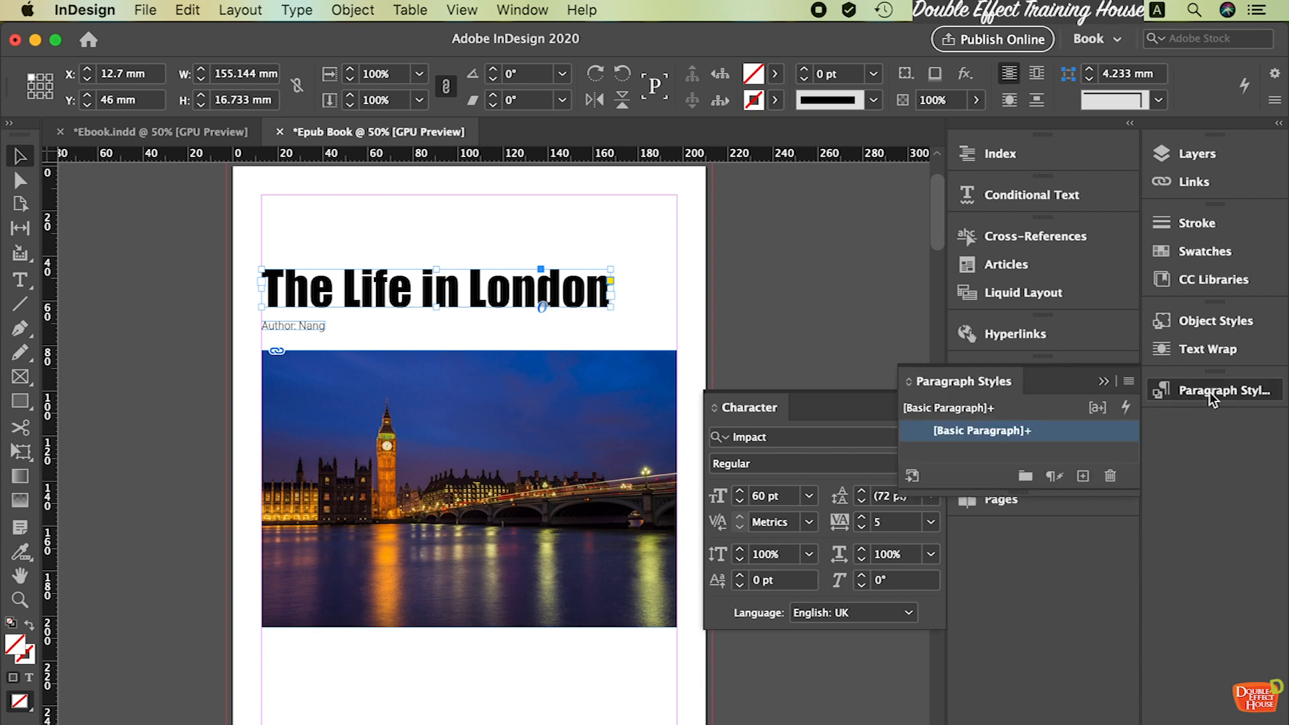
pyautogui.click(1278, 123)
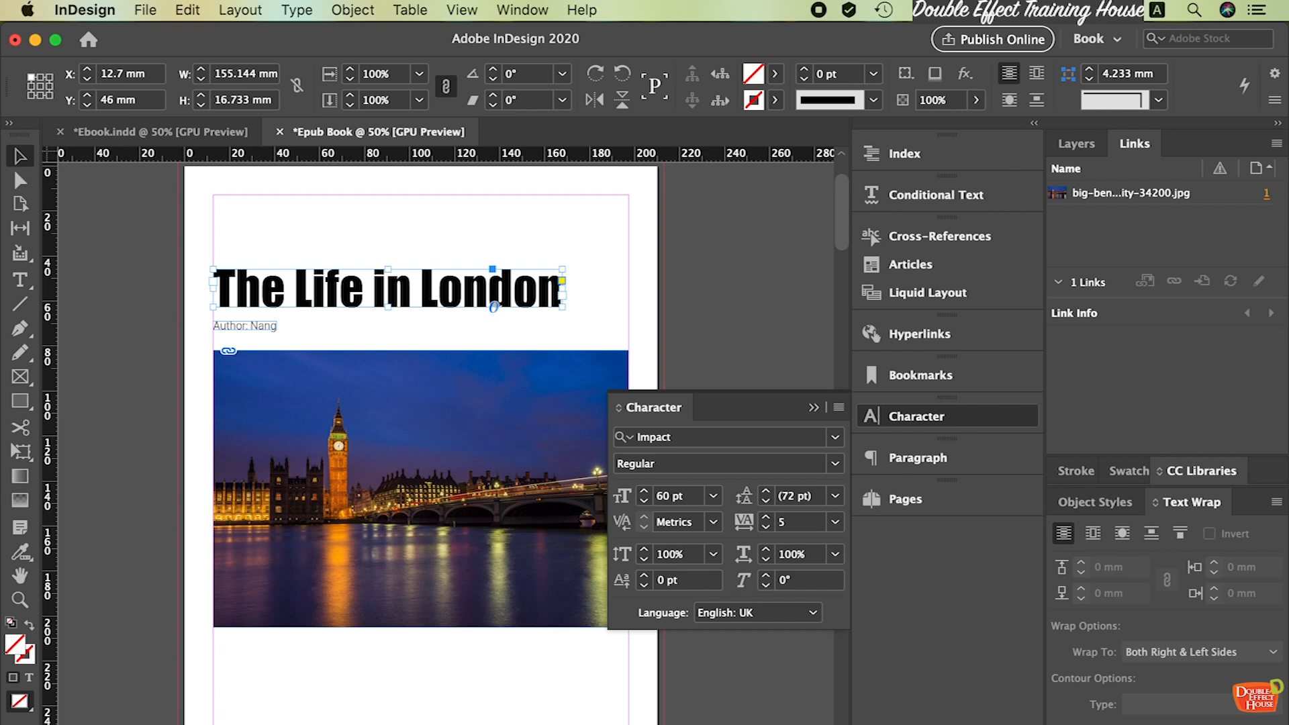
pyautogui.click(1135, 724)
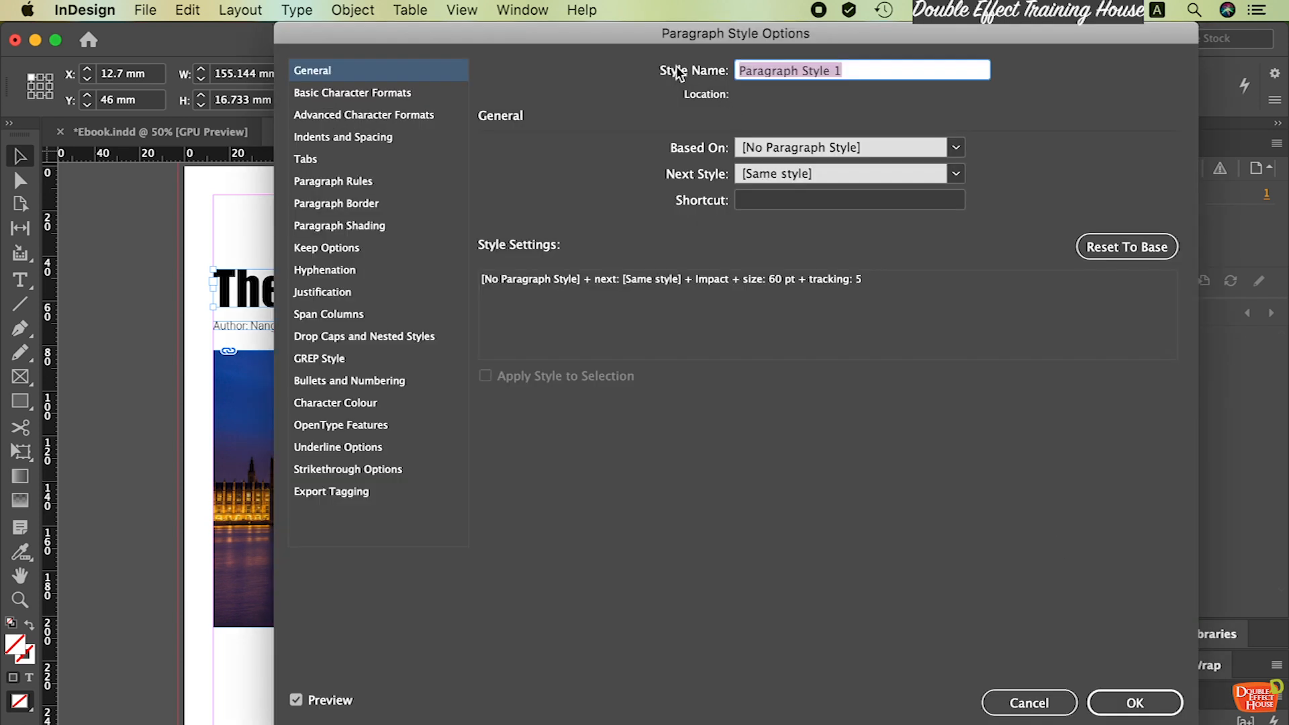
pyautogui.moveTo(638, 35); pyautogui.dragTo(584, 407)
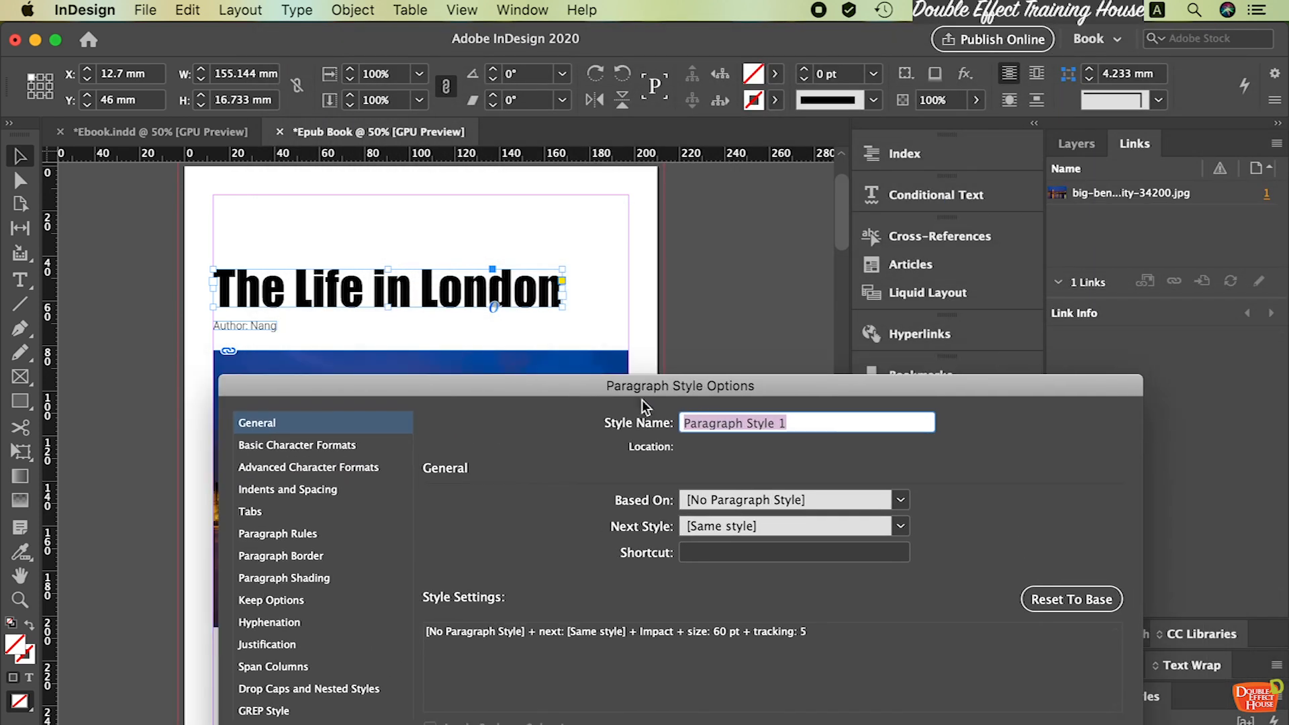
pyautogui.moveTo(773, 387); pyautogui.dragTo(759, 433)
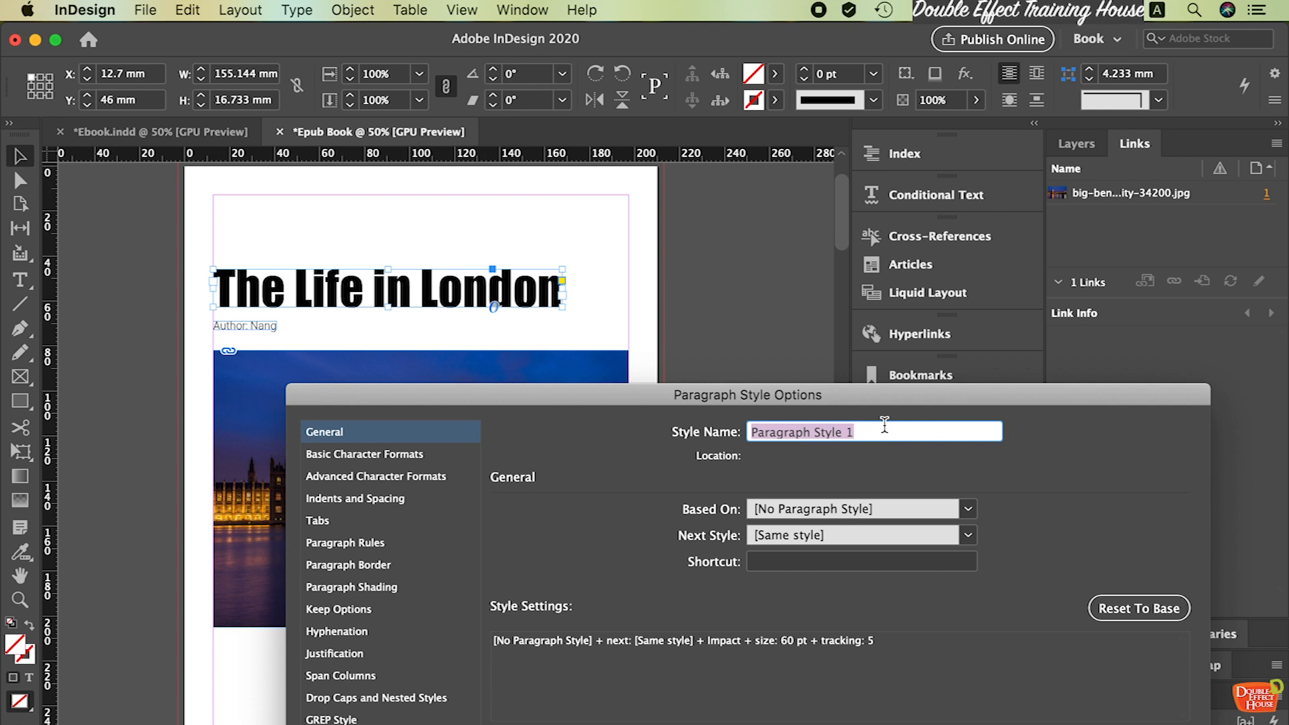
pyautogui.write('T')
pyautogui.write('h')
pyautogui.press('BackSpace')
pyautogui.press('BackSpace')
pyautogui.write('Cover Title')
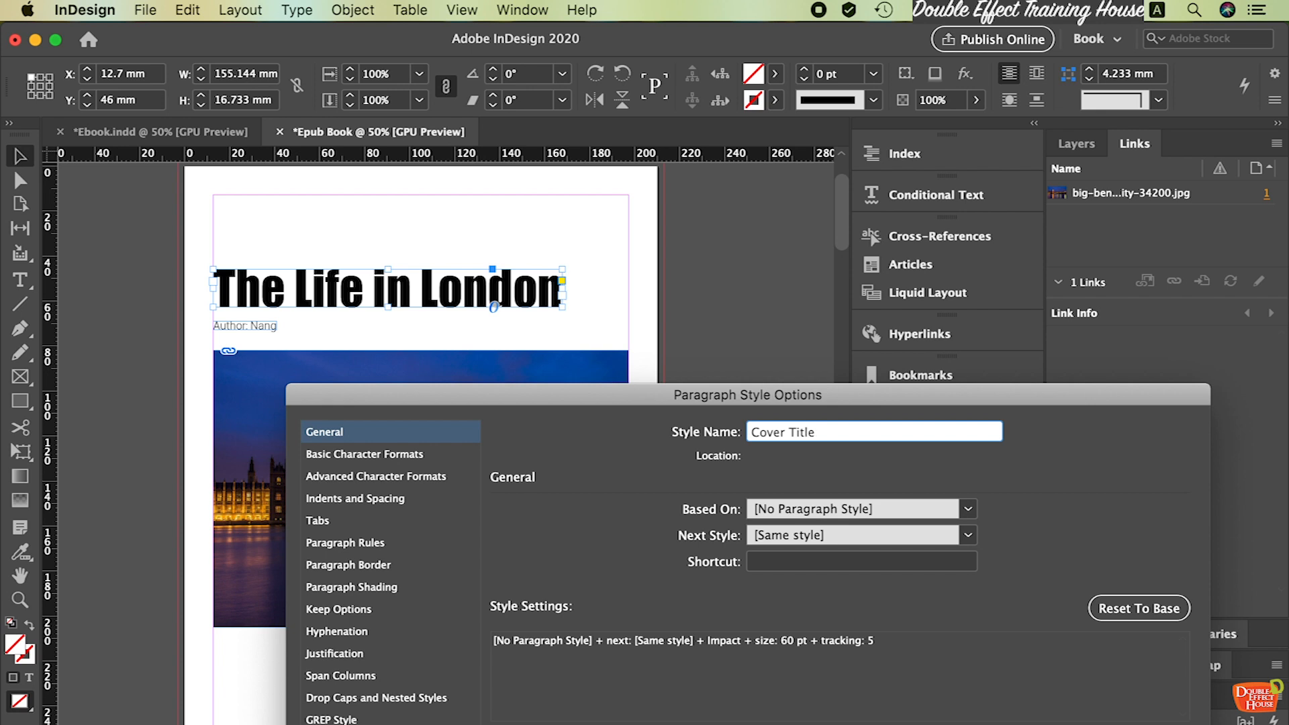
pyautogui.click(969, 510)
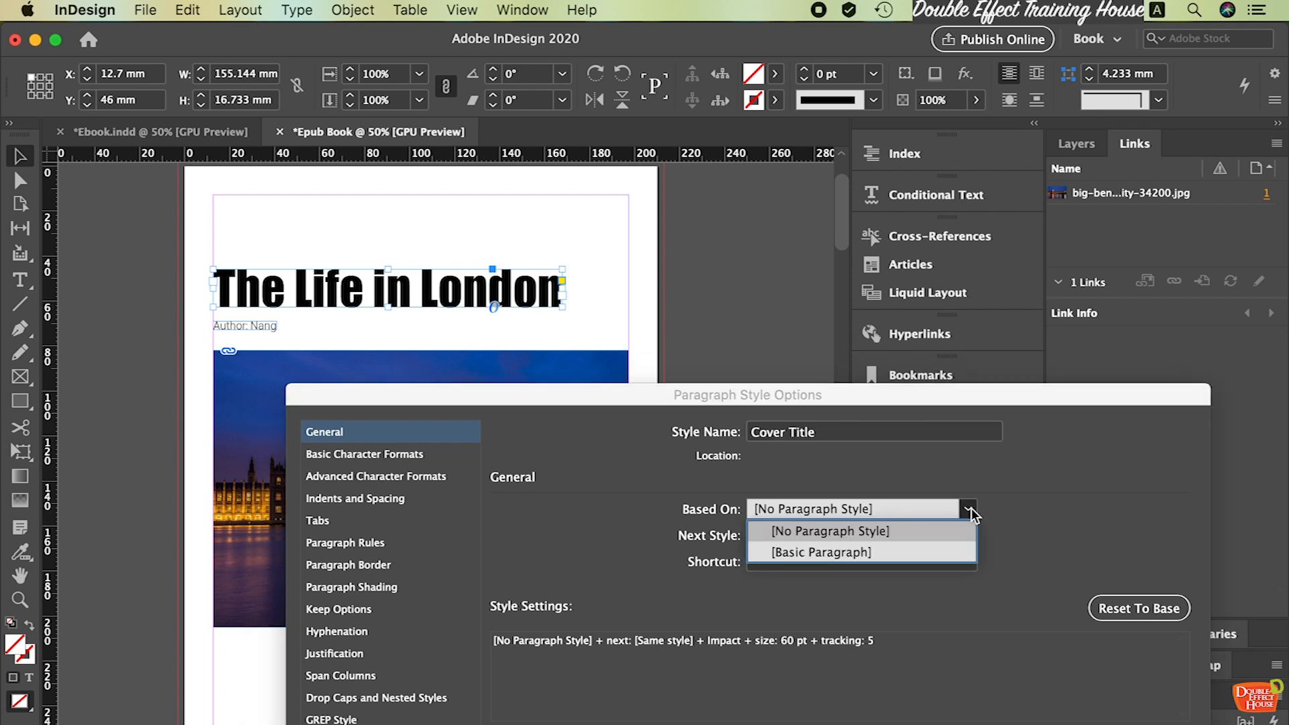
pyautogui.click(1027, 507)
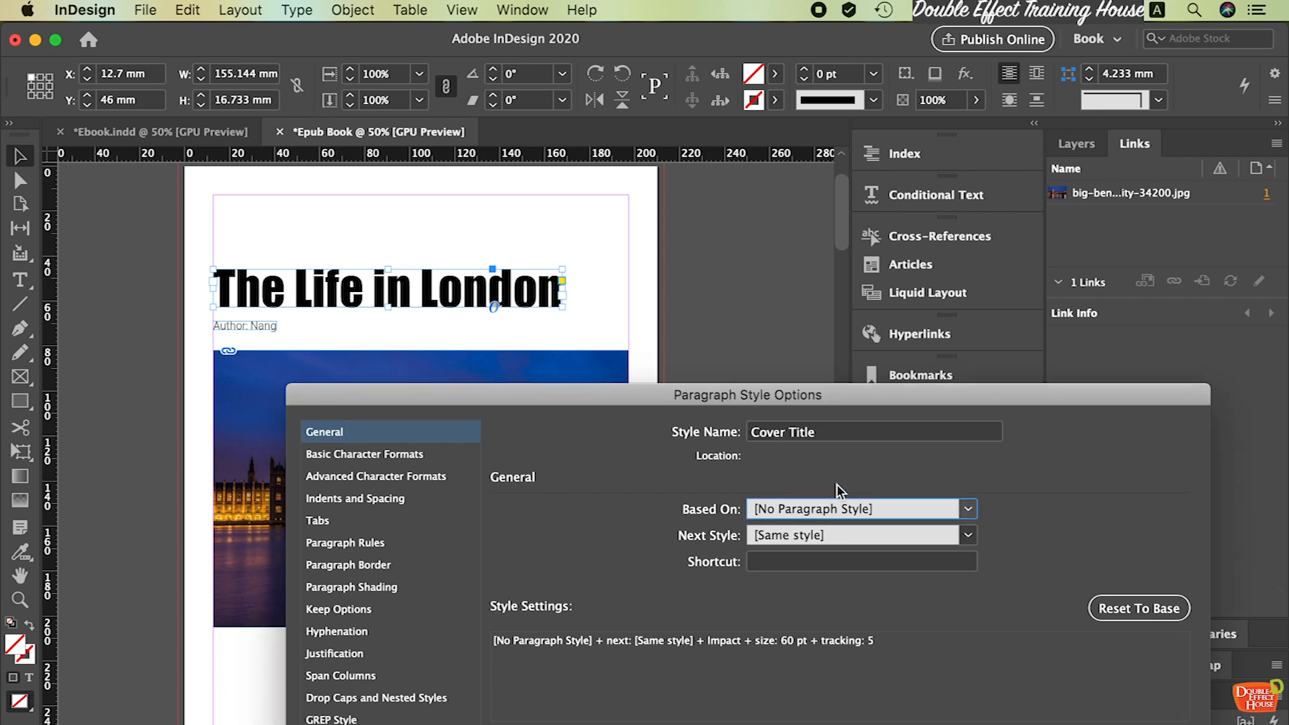
# Give Cover Title the EPUB and HTML export tag h1 and class "cover title", enable Split Document (EPUB only), and save the style
pyautogui.moveTo(868, 401); pyautogui.dragTo(1001, 141)
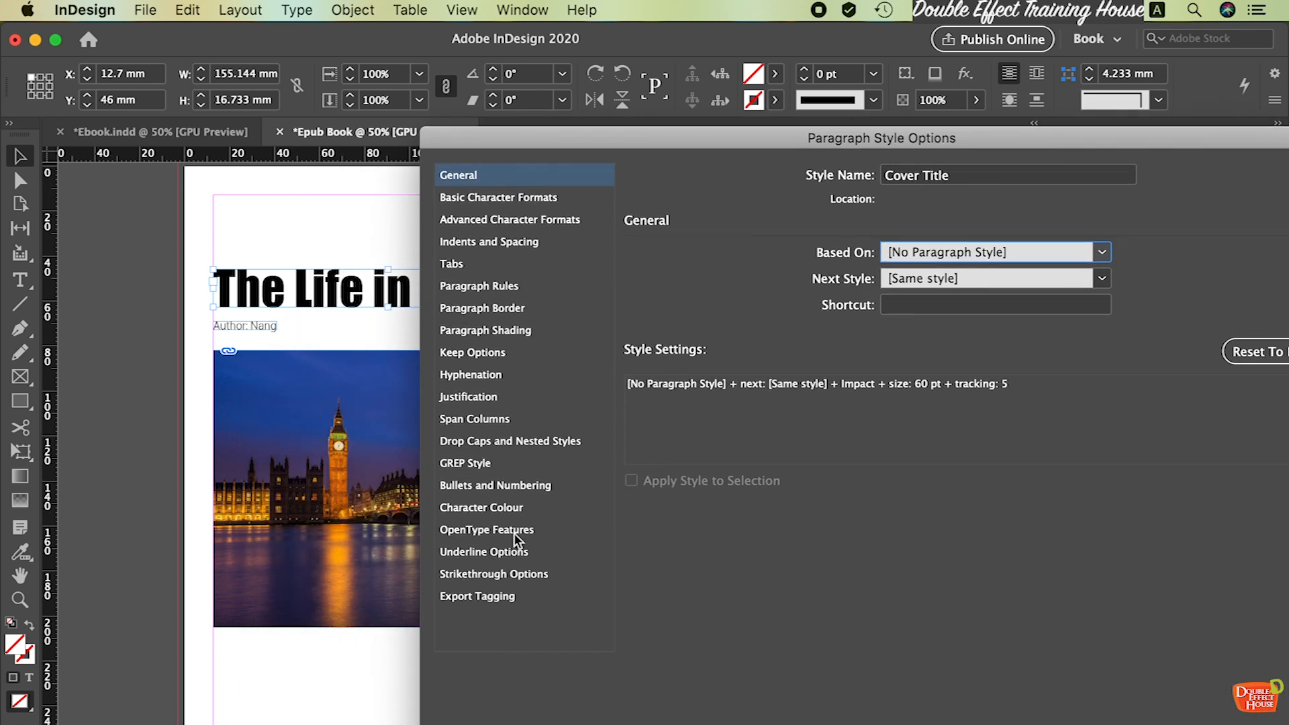
pyautogui.click(466, 598)
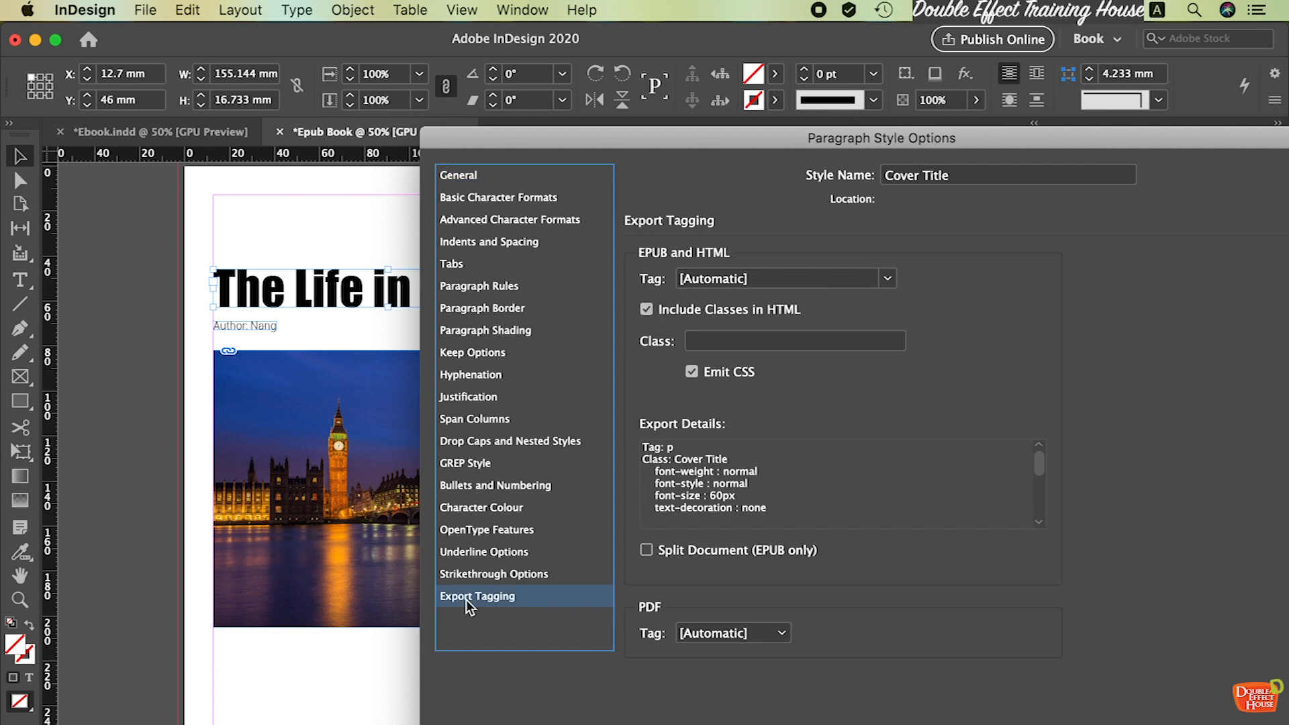
pyautogui.moveTo(771, 139); pyautogui.dragTo(940, 142)
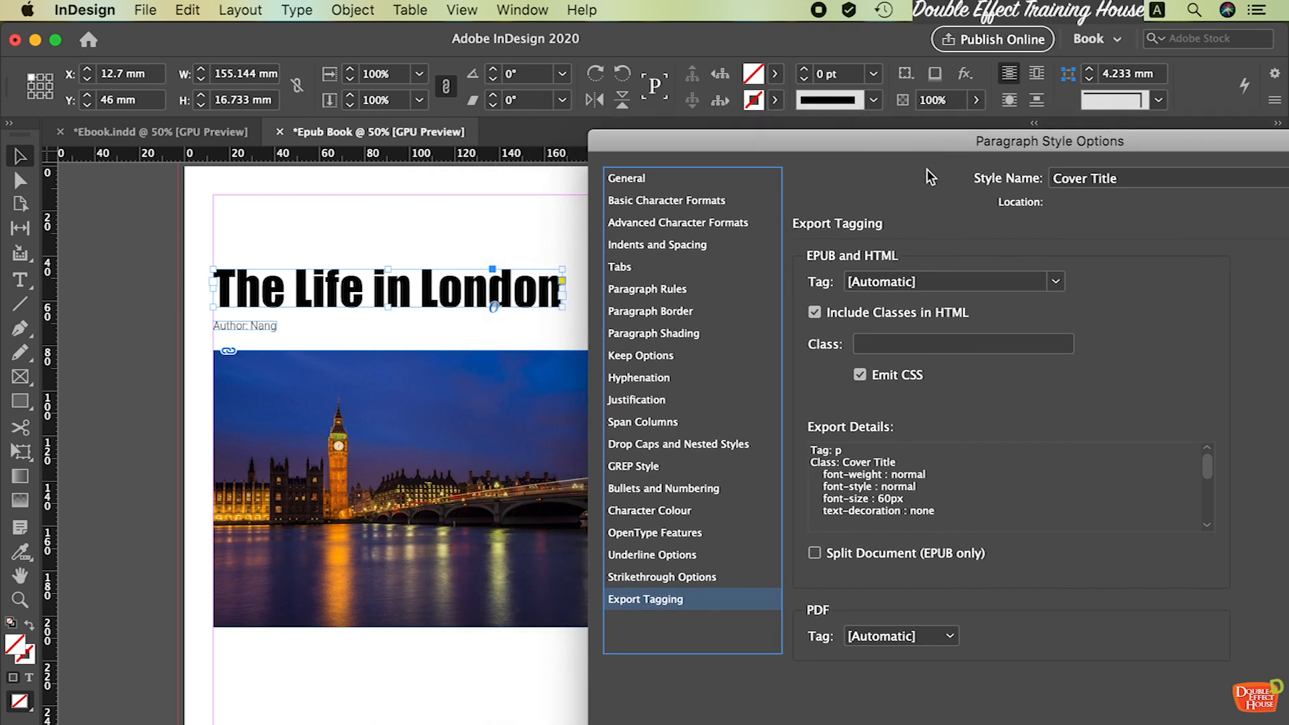
pyautogui.click(1056, 282)
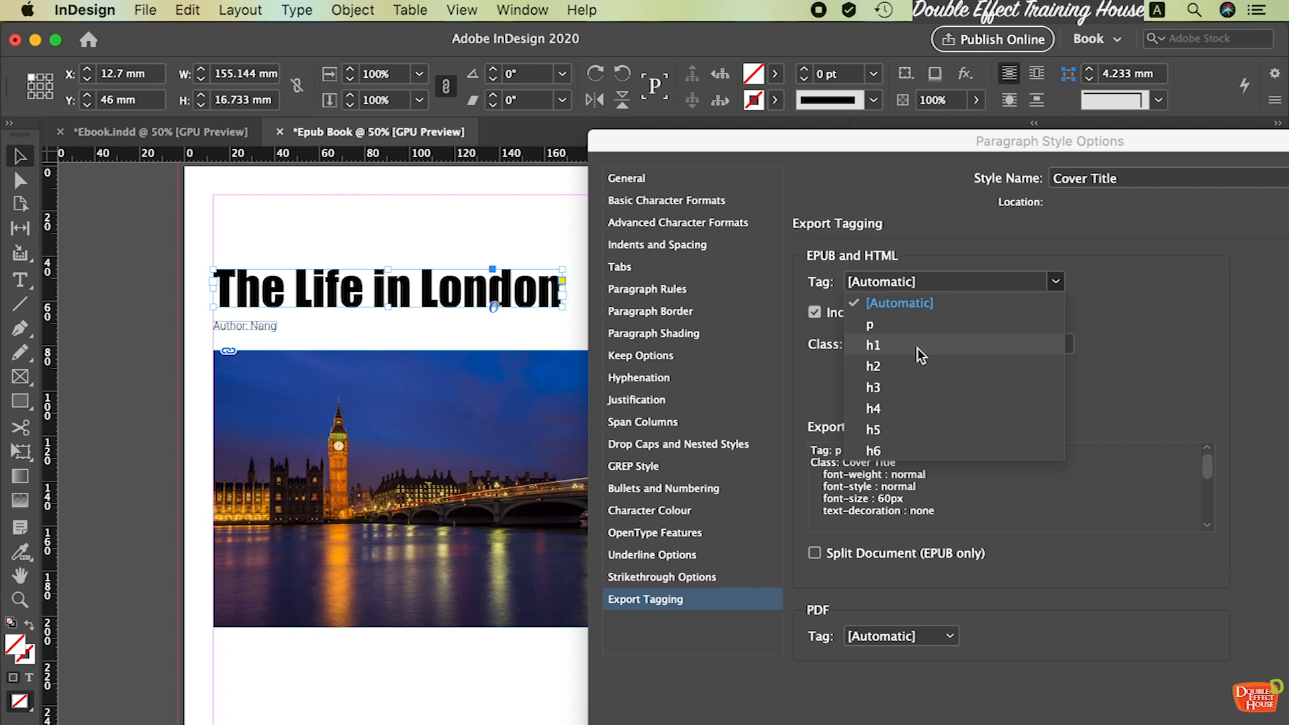
pyautogui.click(893, 349)
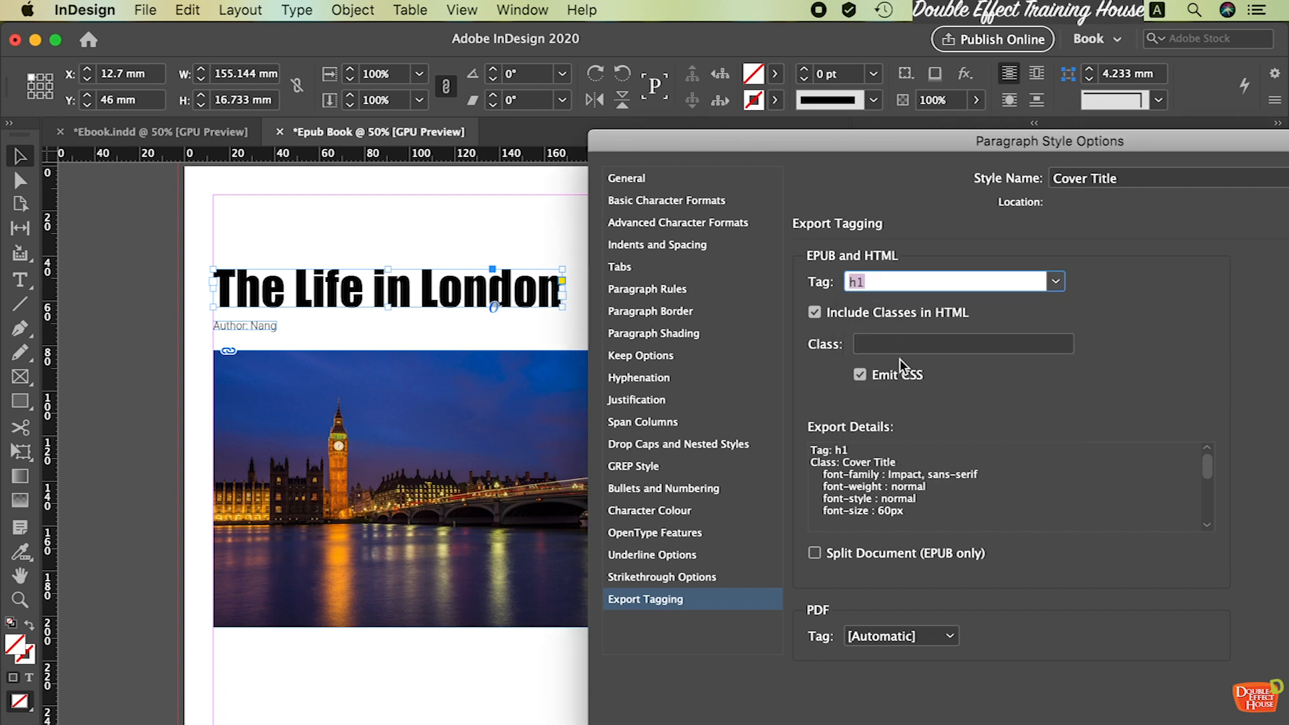
pyautogui.click(917, 345)
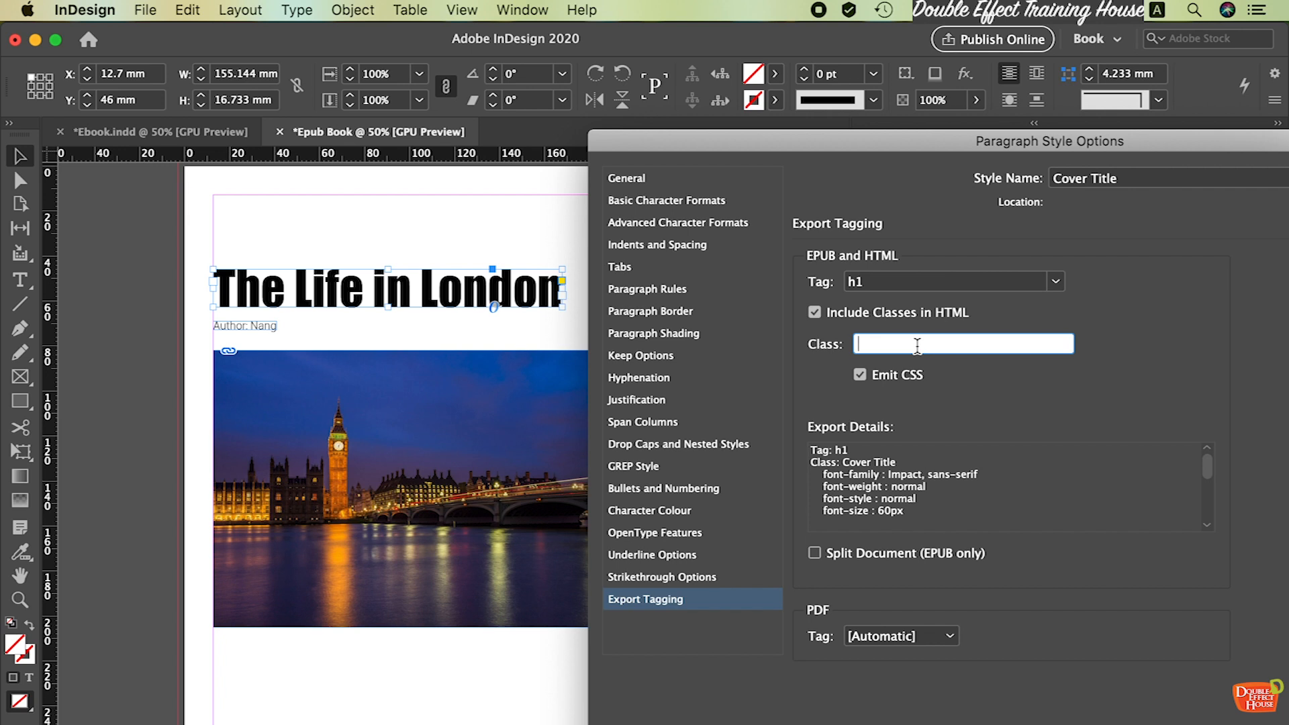
pyautogui.write('cover title')
pyautogui.click(876, 553)
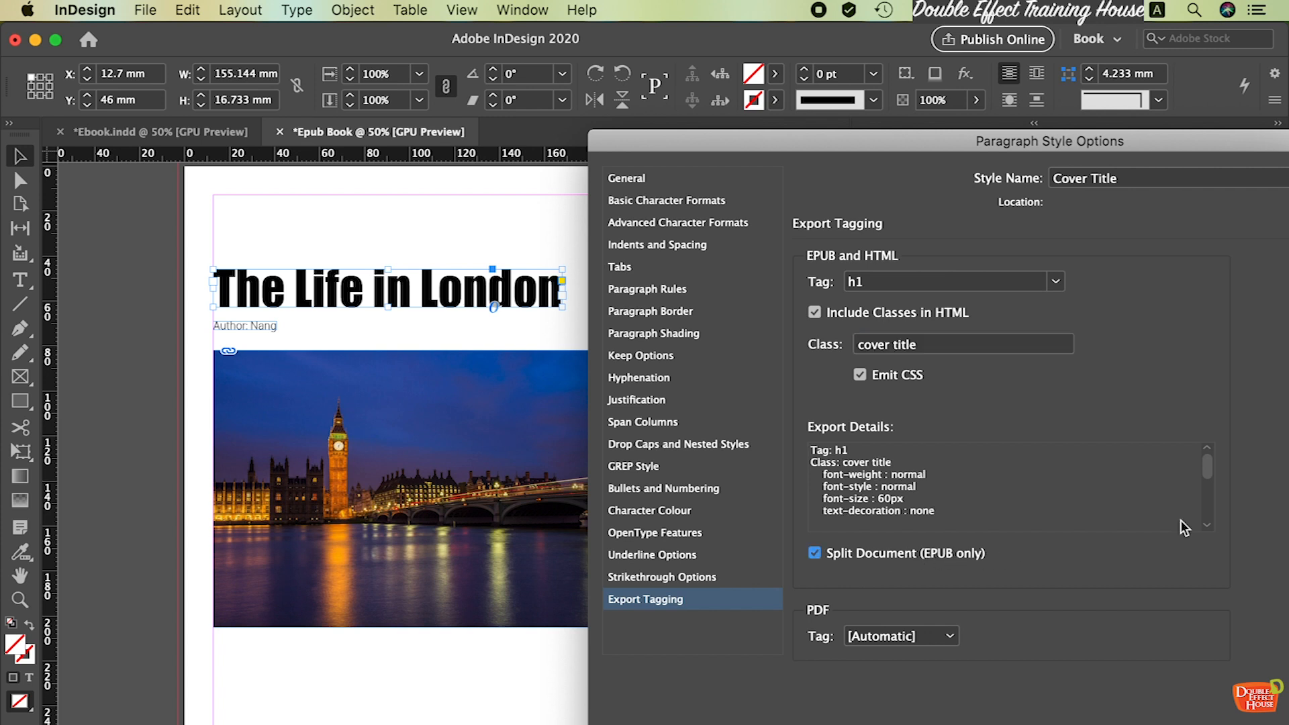
pyautogui.moveTo(959, 142); pyautogui.dragTo(572, 86)
pyautogui.press('Return')
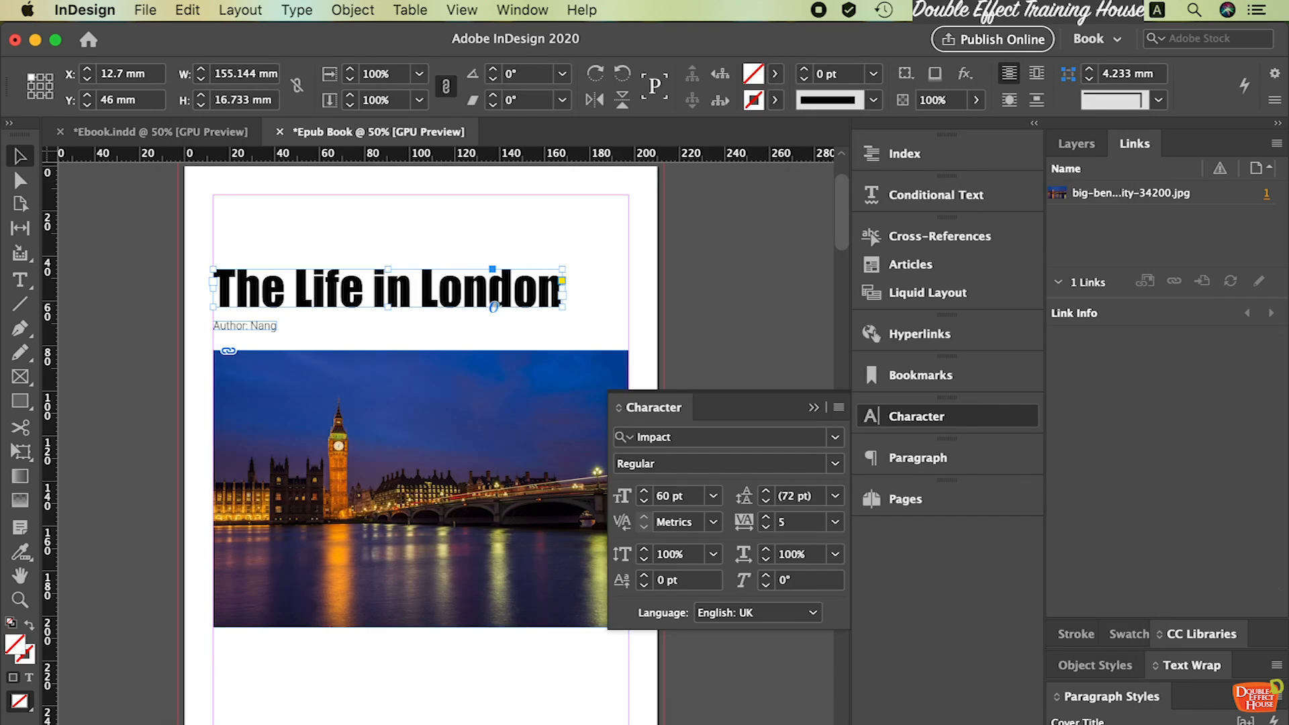
# Start a new paragraph style from the cover's author line and name it Cover Author Name
pyautogui.click(372, 324)
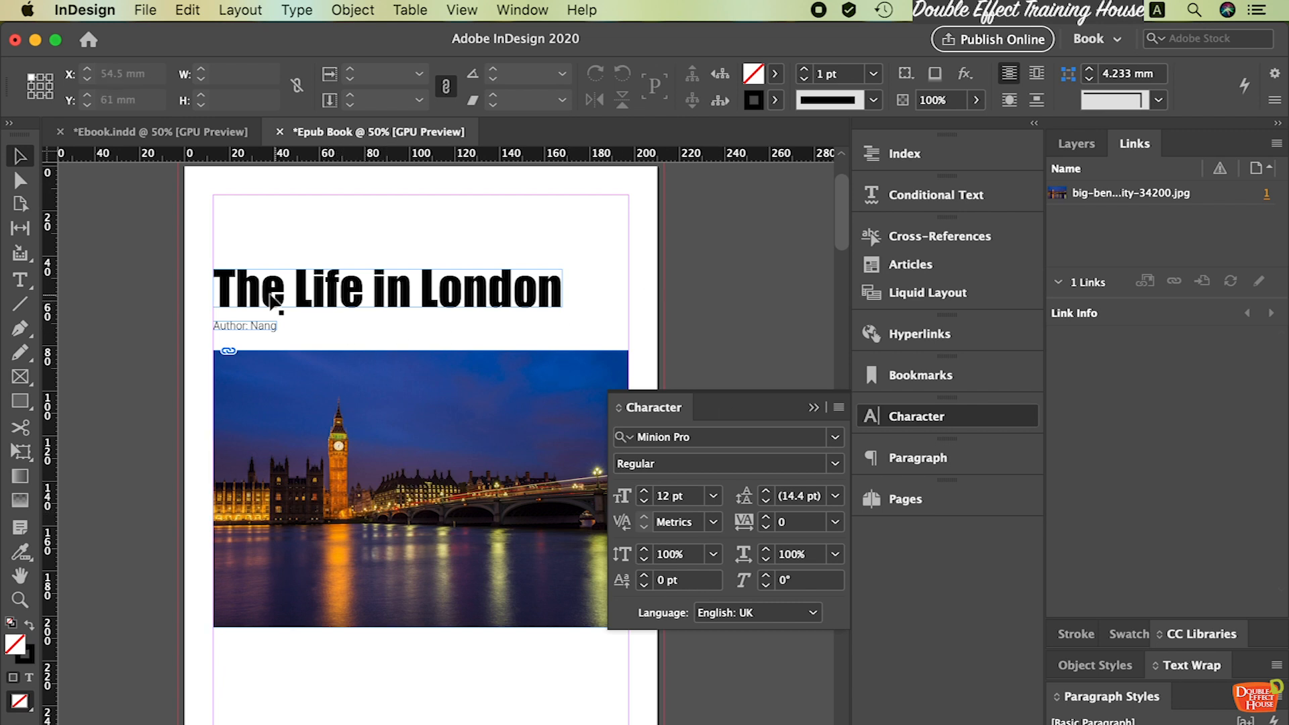
pyautogui.click(252, 325)
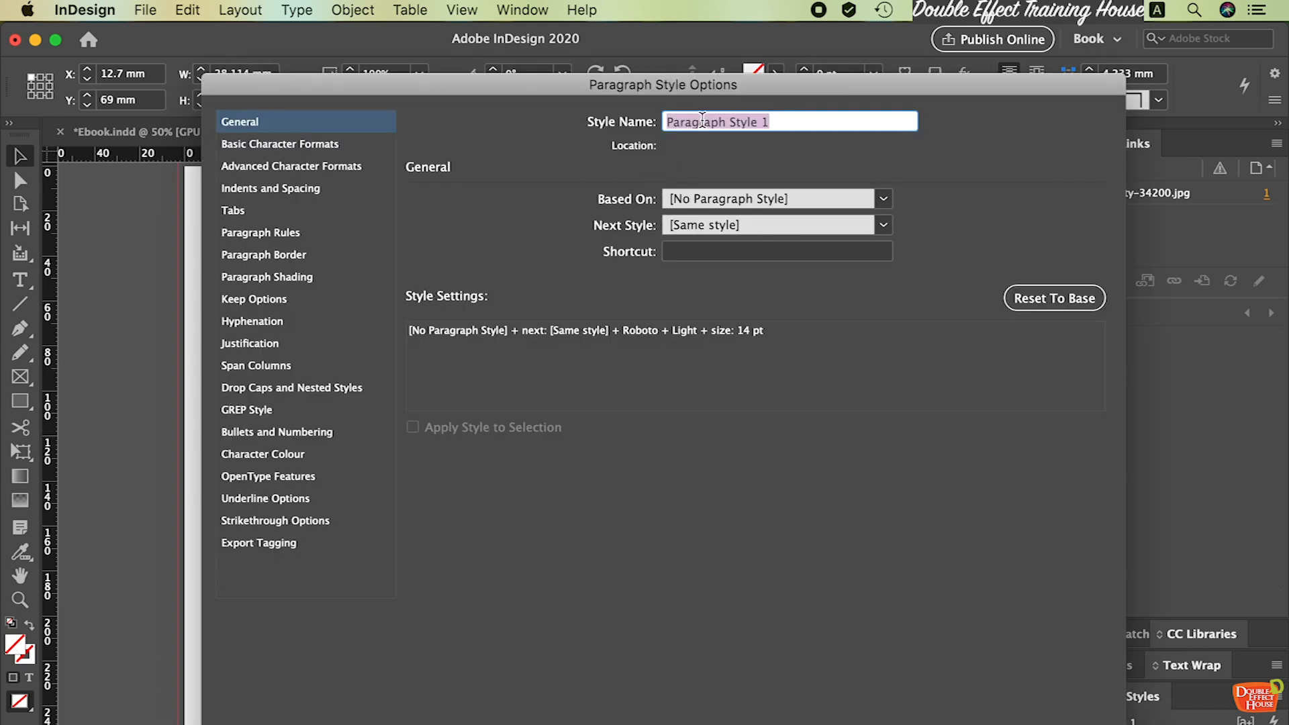
pyautogui.moveTo(696, 92); pyautogui.dragTo(862, 183)
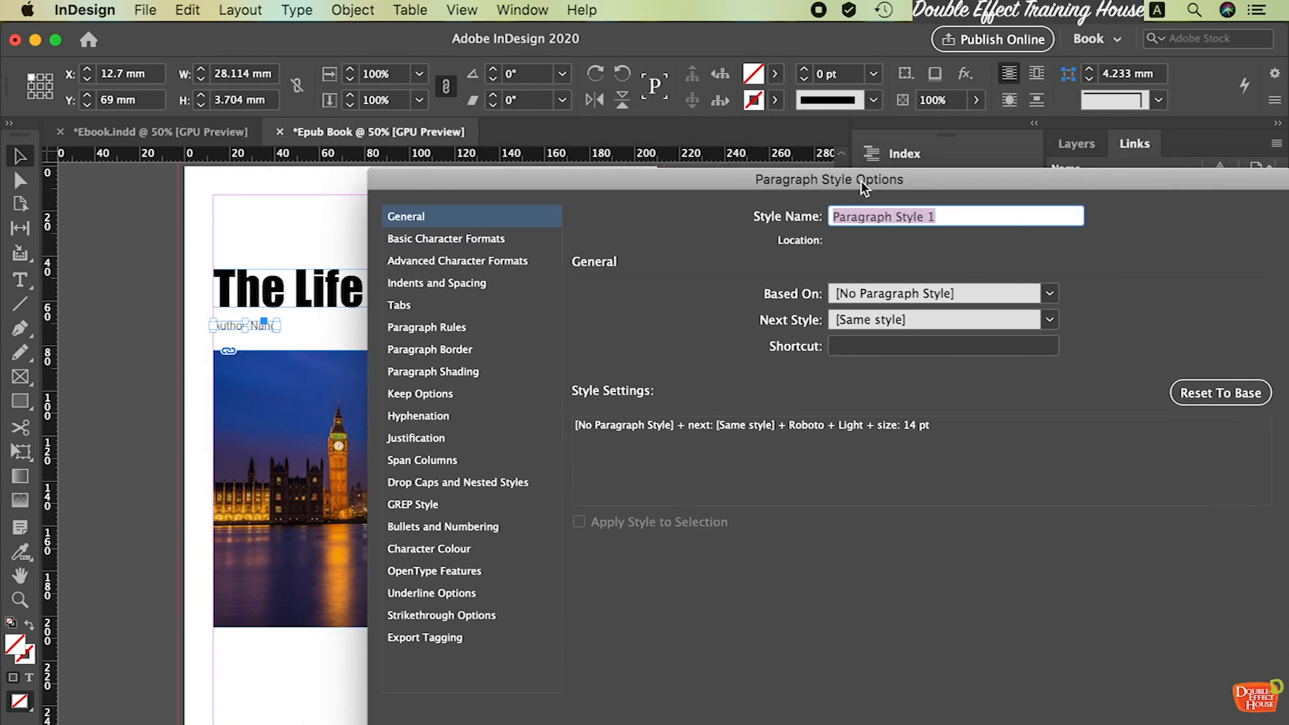
pyautogui.write('Cover')
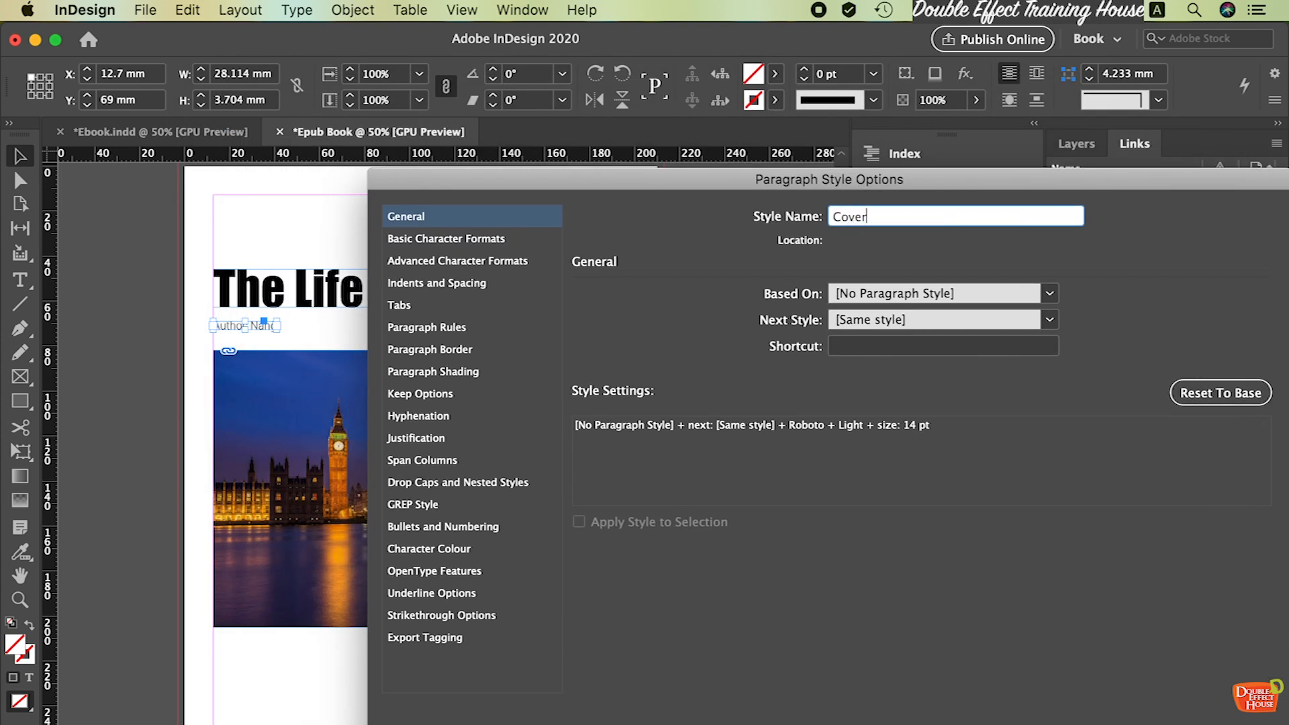
pyautogui.write(' Author Name')
# Set the author style's EPUB and HTML export tag to h6 and its class to Cover Author Name, and save the style
pyautogui.click(456, 640)
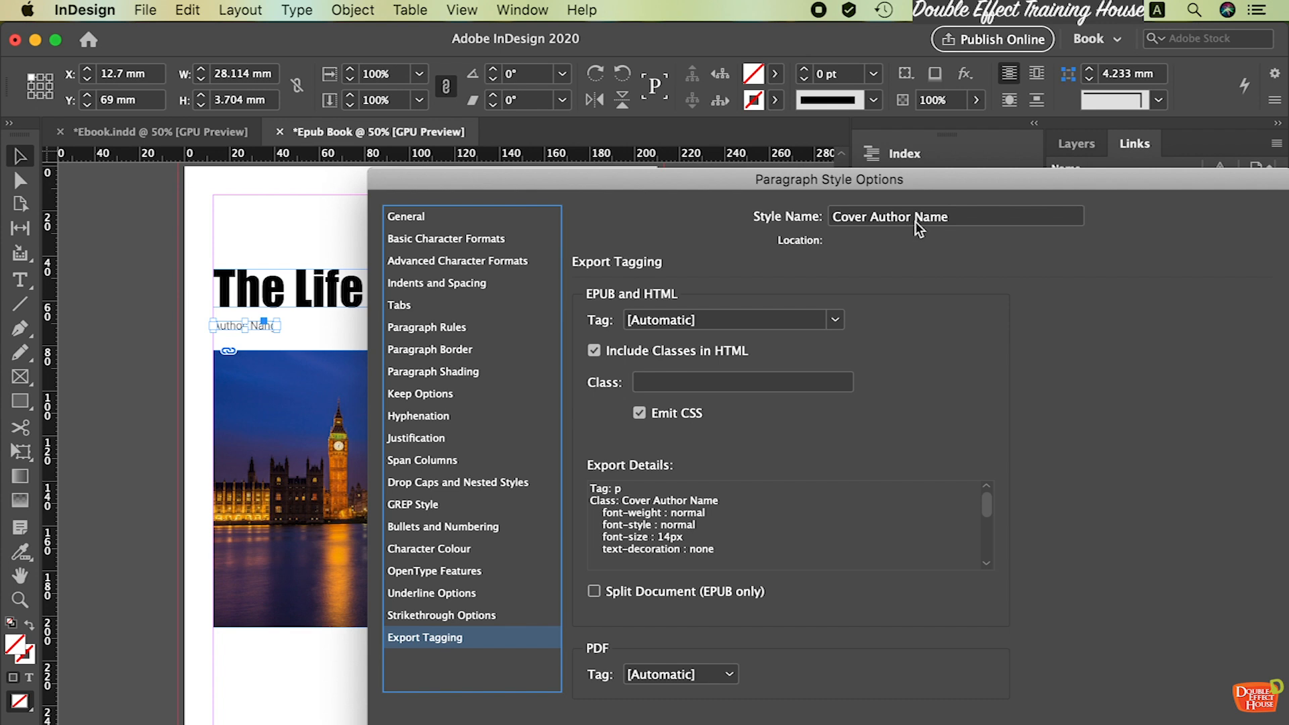
pyautogui.tripleClick(960, 218)
pyautogui.press('super+c')
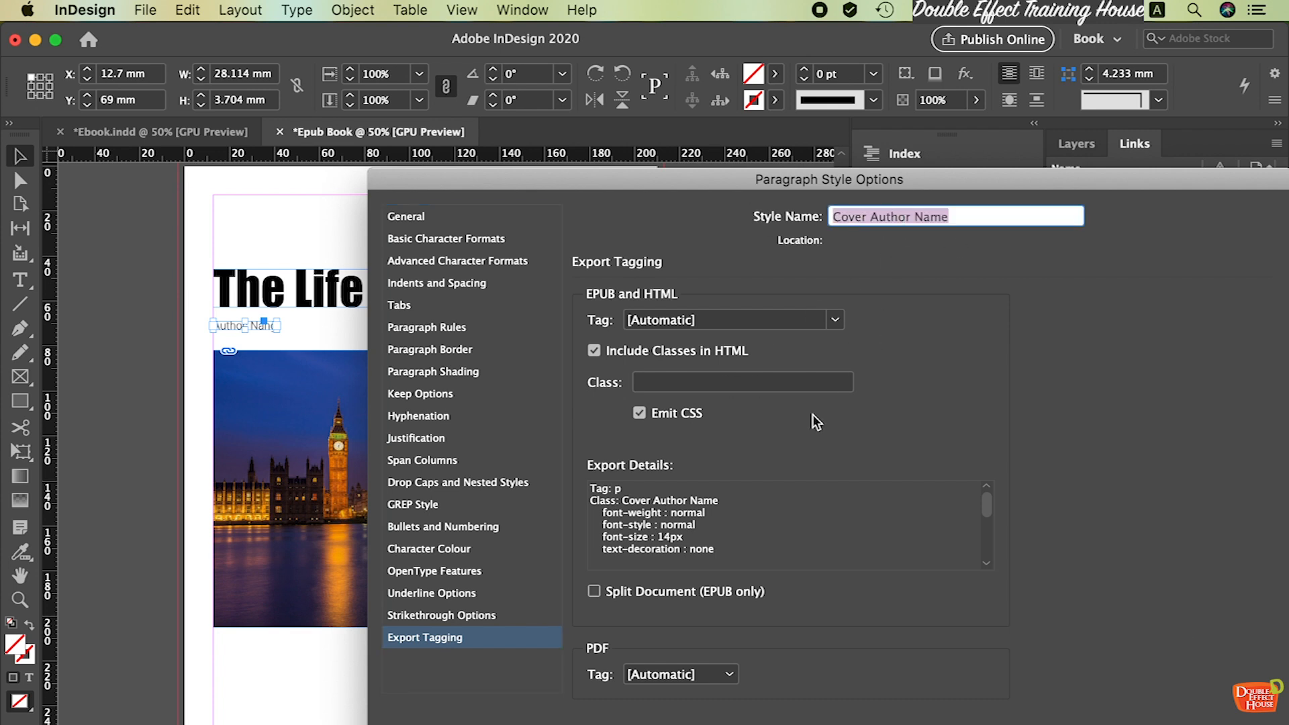
pyautogui.click(829, 383)
pyautogui.press('super+v')
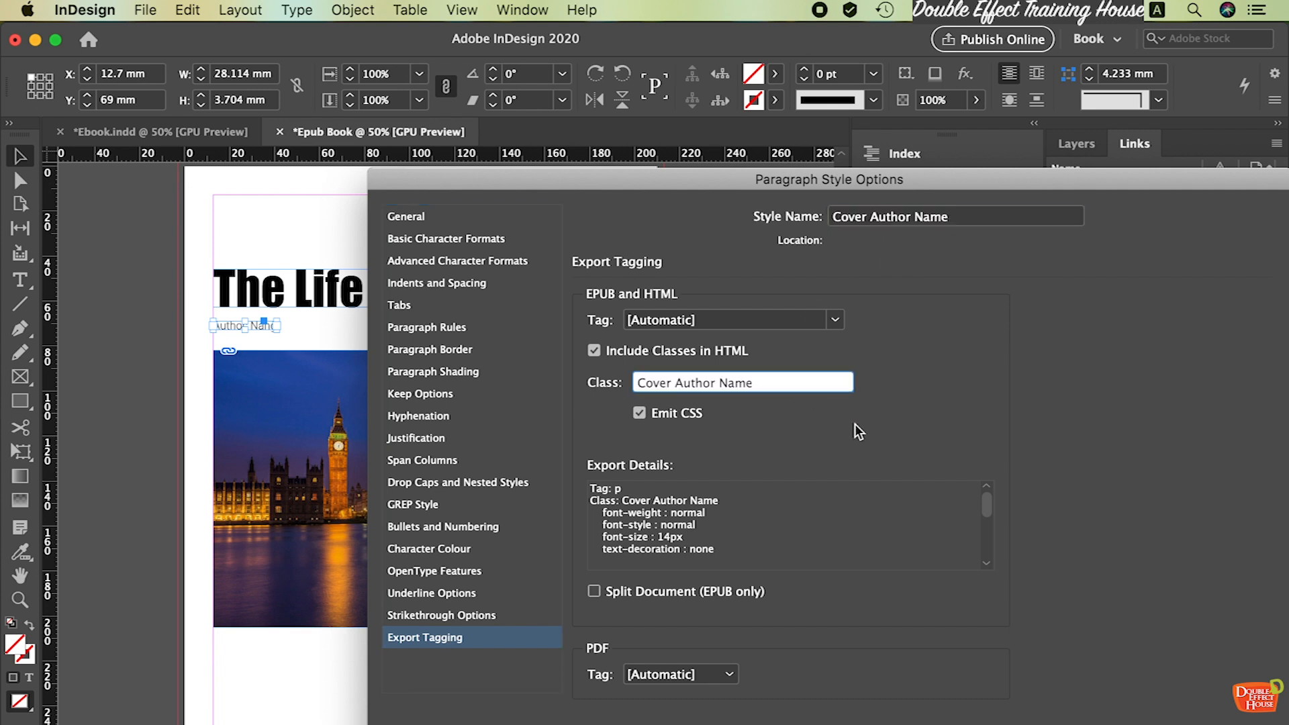
pyautogui.click(835, 319)
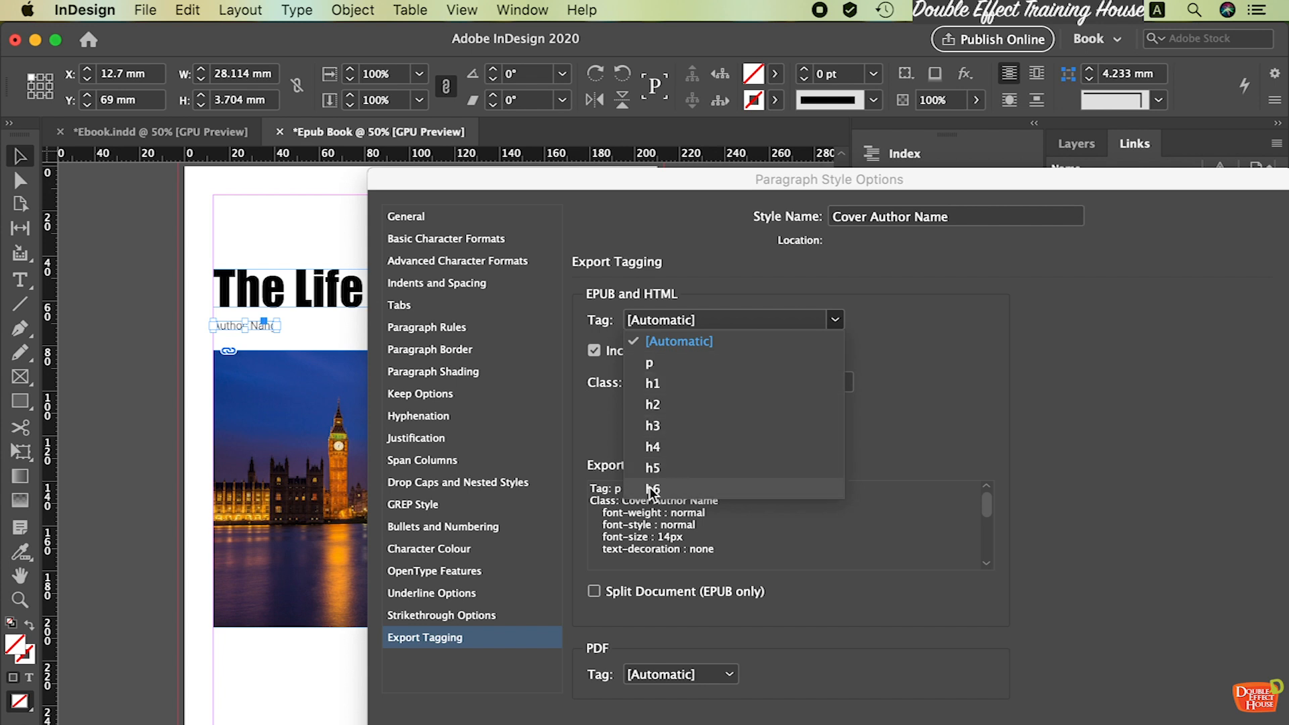
pyautogui.click(760, 482)
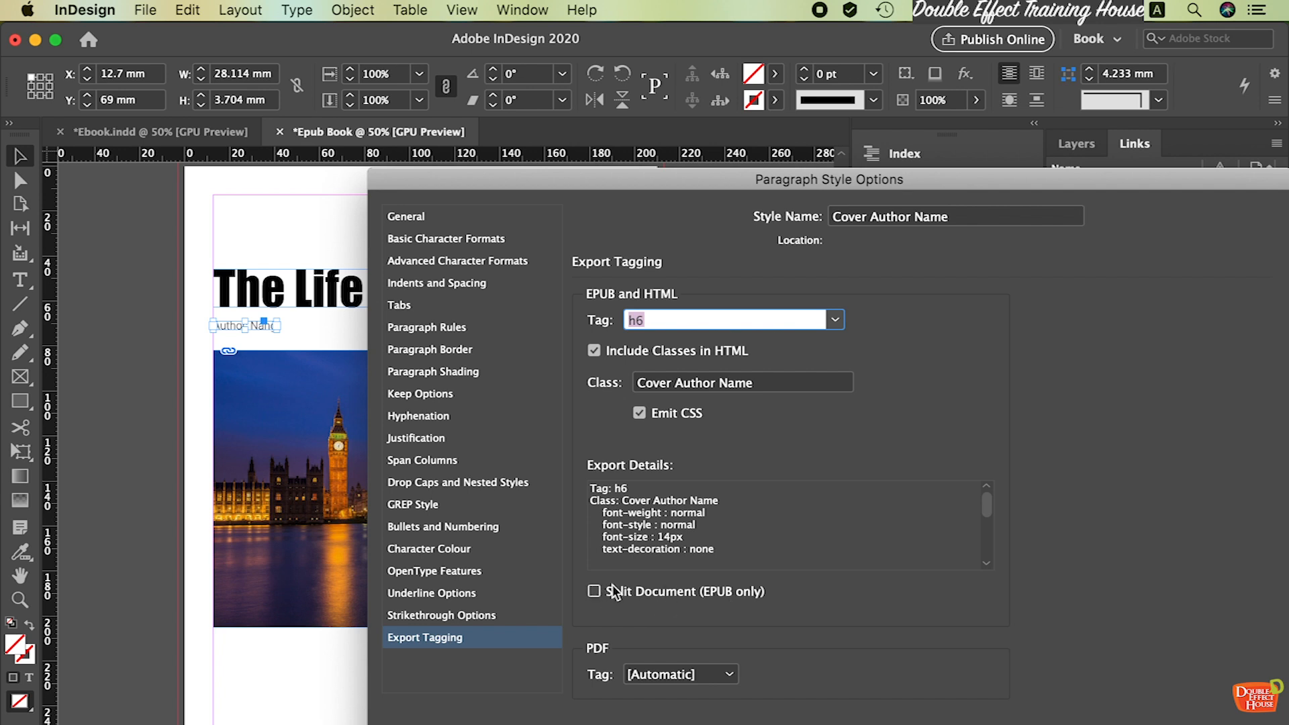
pyautogui.moveTo(857, 174); pyautogui.dragTo(745, 83)
pyautogui.press('Return')
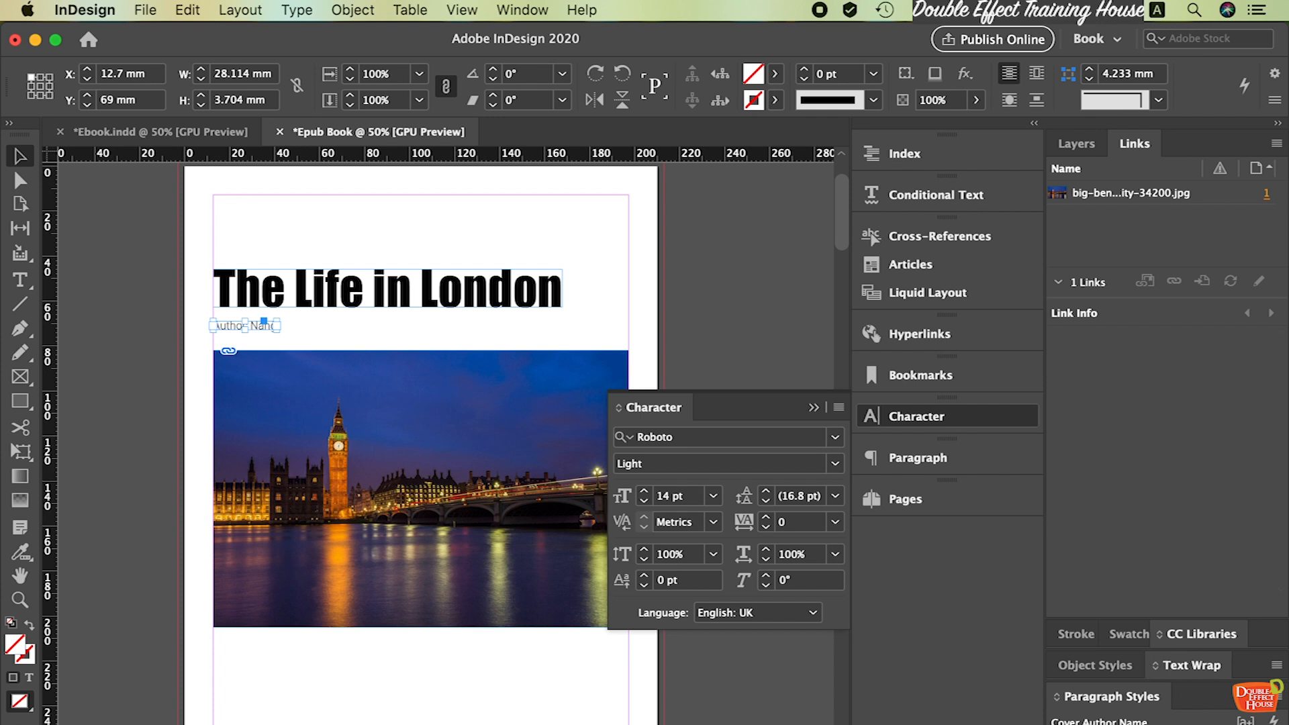
# Undo the stray change, collapse the Character panel and deselect the author line
pyautogui.click(1102, 724)
pyautogui.press('super+z')
pyautogui.click(814, 407)
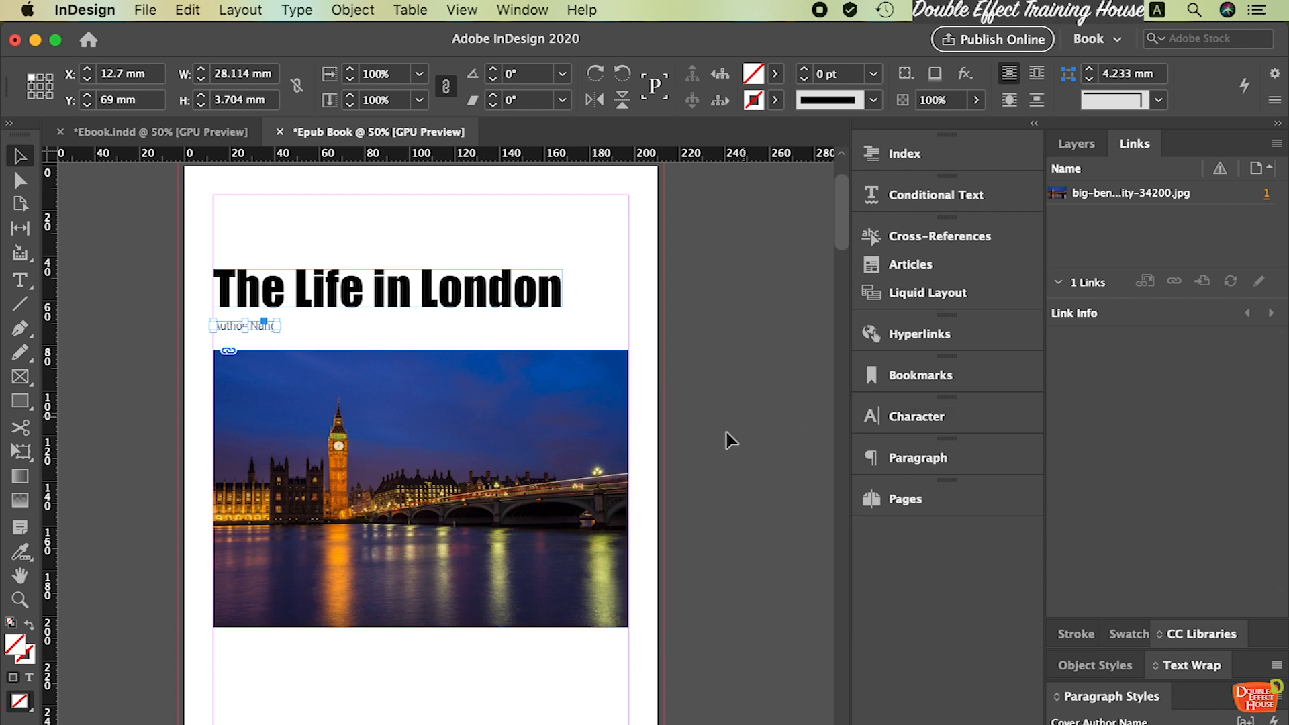
pyautogui.click(603, 316)
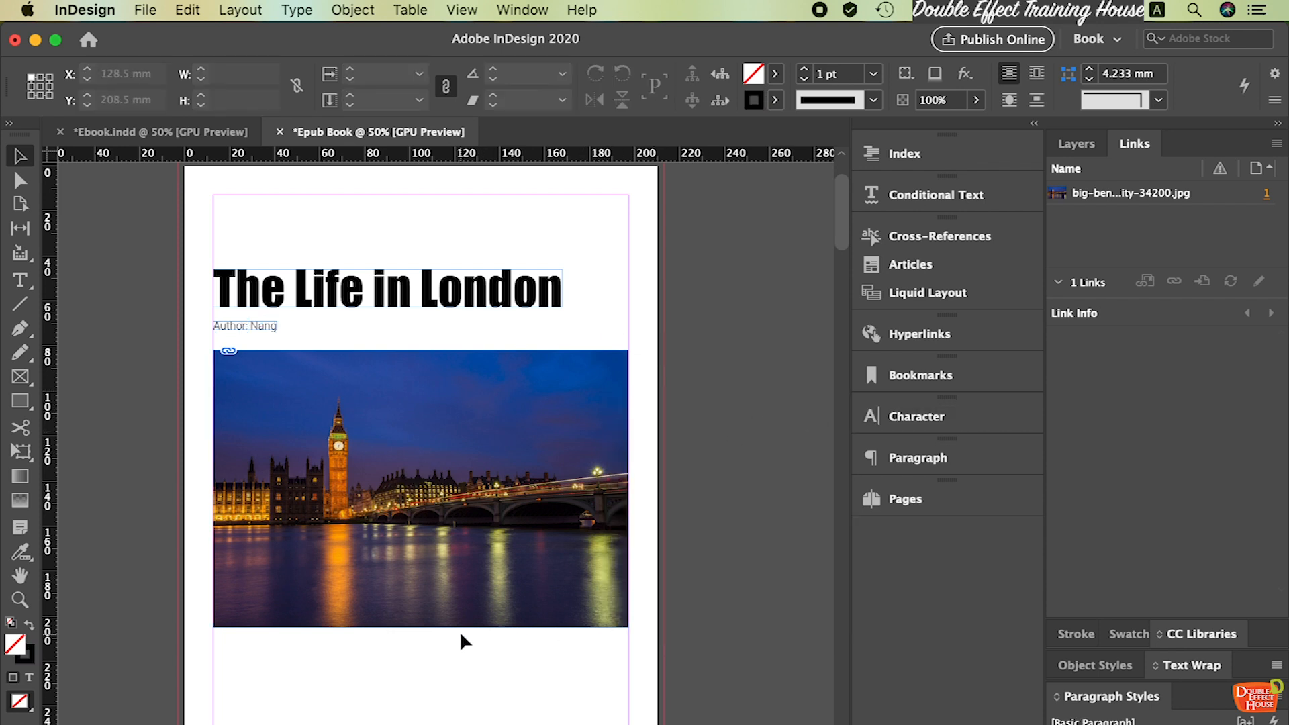
# Check the layout of the Table of Content page in Ebook.indd
pyautogui.scroll(-5, 461, 631)
pyautogui.hscroll(-4, 460, 631)
pyautogui.click(186, 138)
pyautogui.scroll(-10, 521, 442)
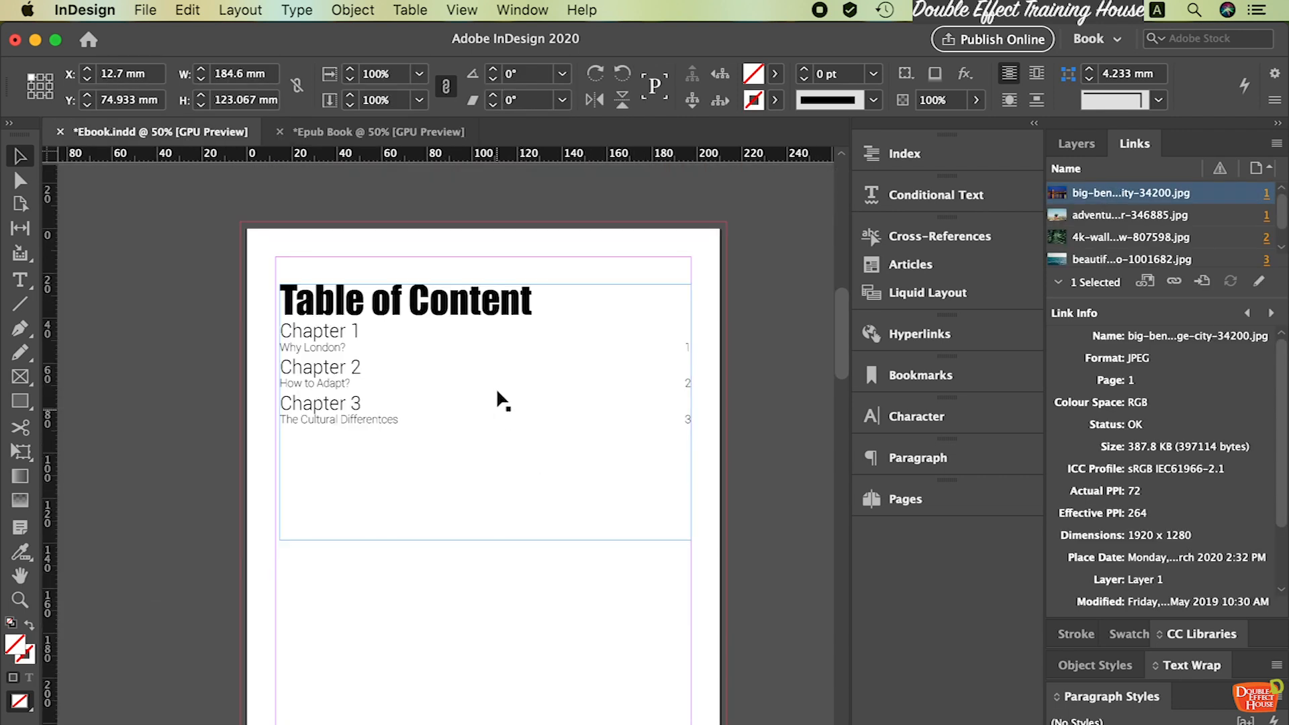
# On the page after Epub Book's cover, add a text frame about 184.6 x 36.5 mm between the margins reading "Table of Content"
pyautogui.click(378, 132)
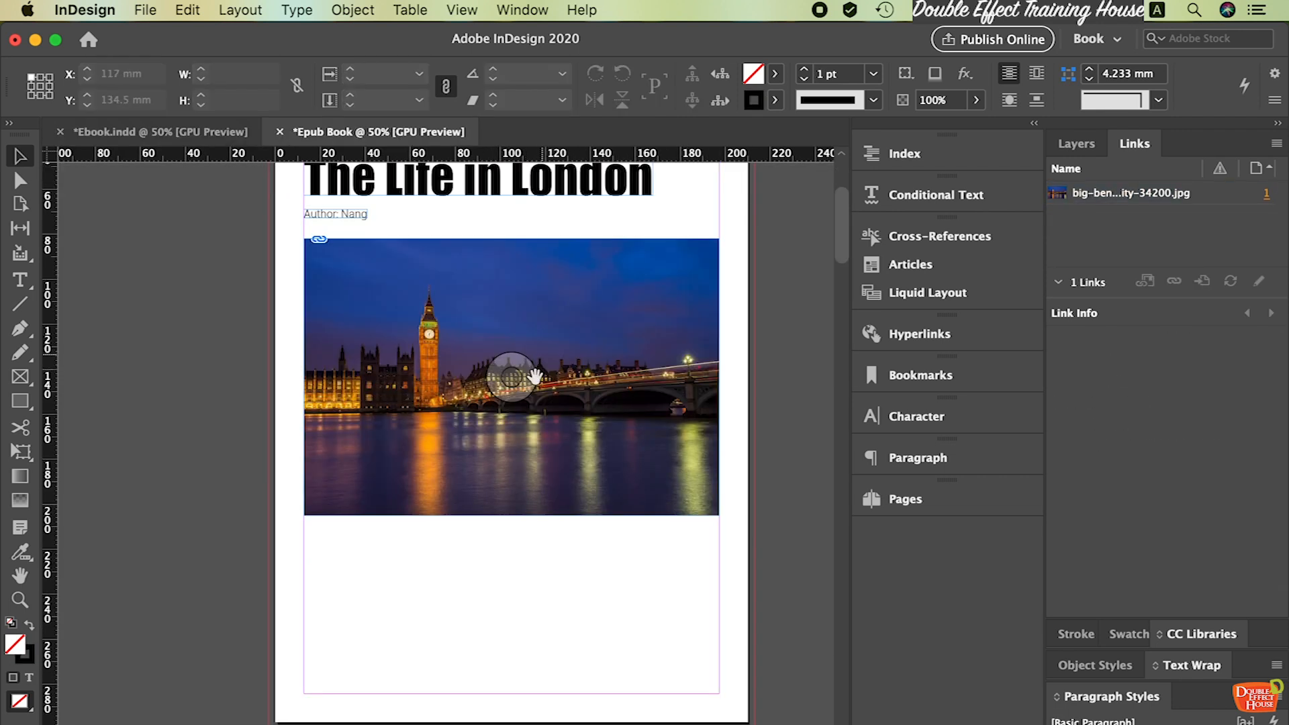
pyautogui.scroll(-10, 529, 490)
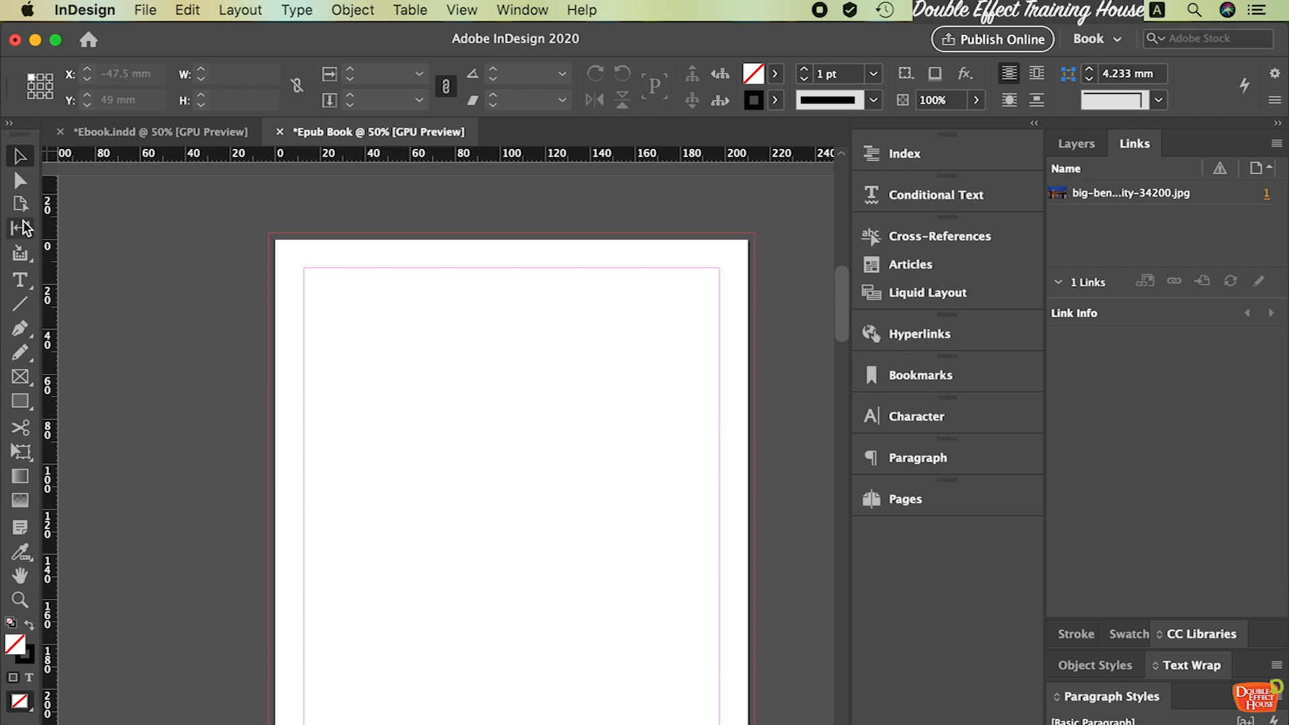
pyautogui.click(20, 279)
pyautogui.moveTo(305, 295); pyautogui.dragTo(717, 374)
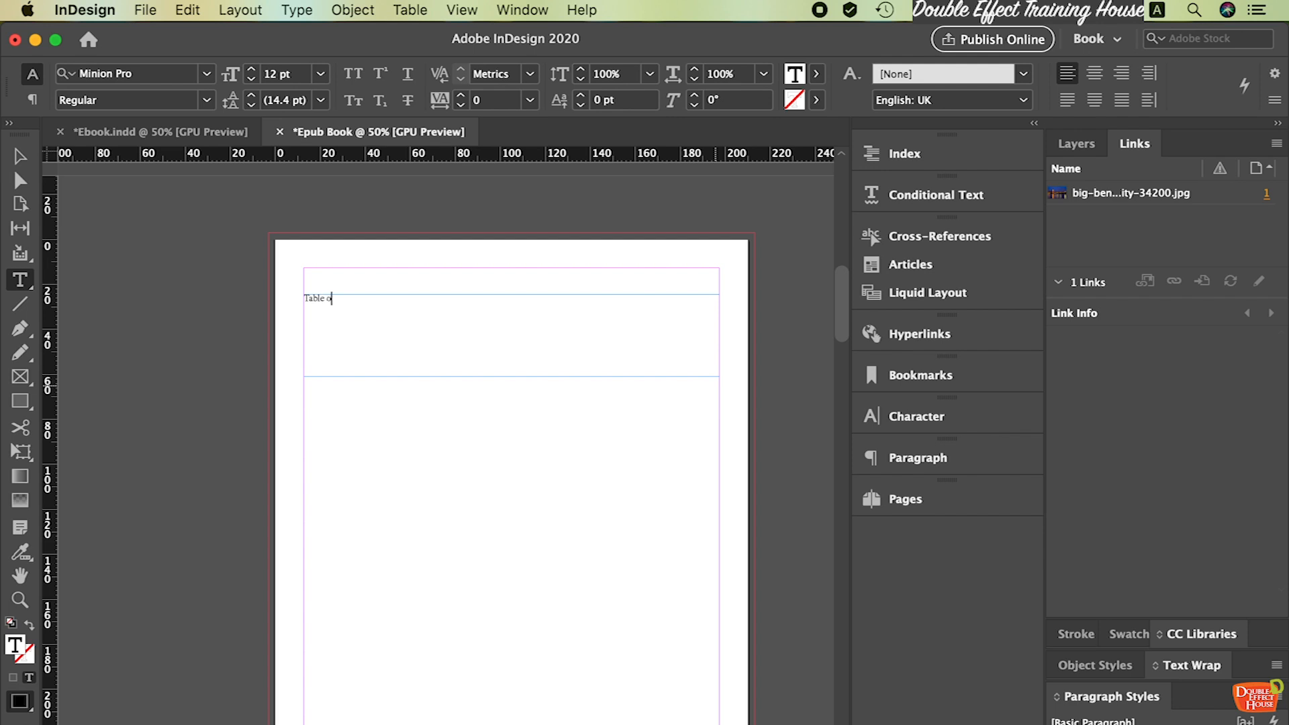
pyautogui.write('Table of Content')
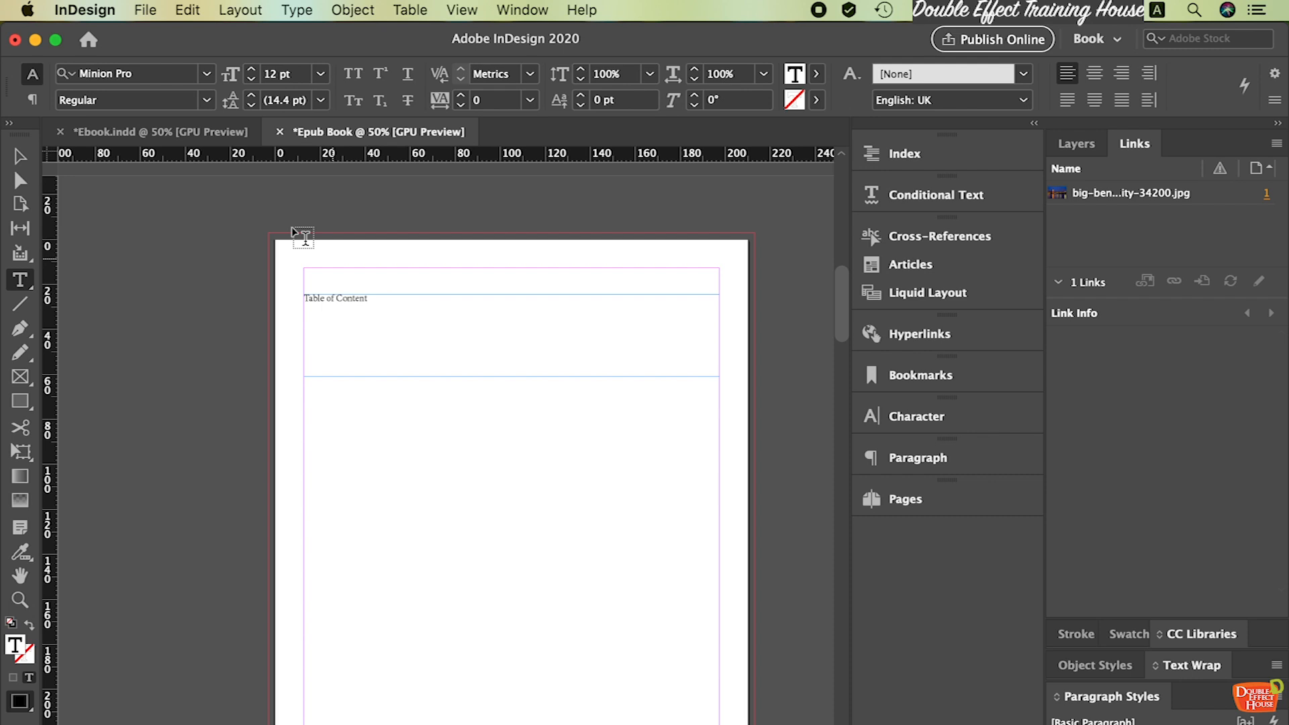
pyautogui.press('Escape')
# Check the layout of the Chapter 1 page in Ebook.indd
pyautogui.scroll(-10, 543, 493)
pyautogui.scroll(-5, 568, 514)
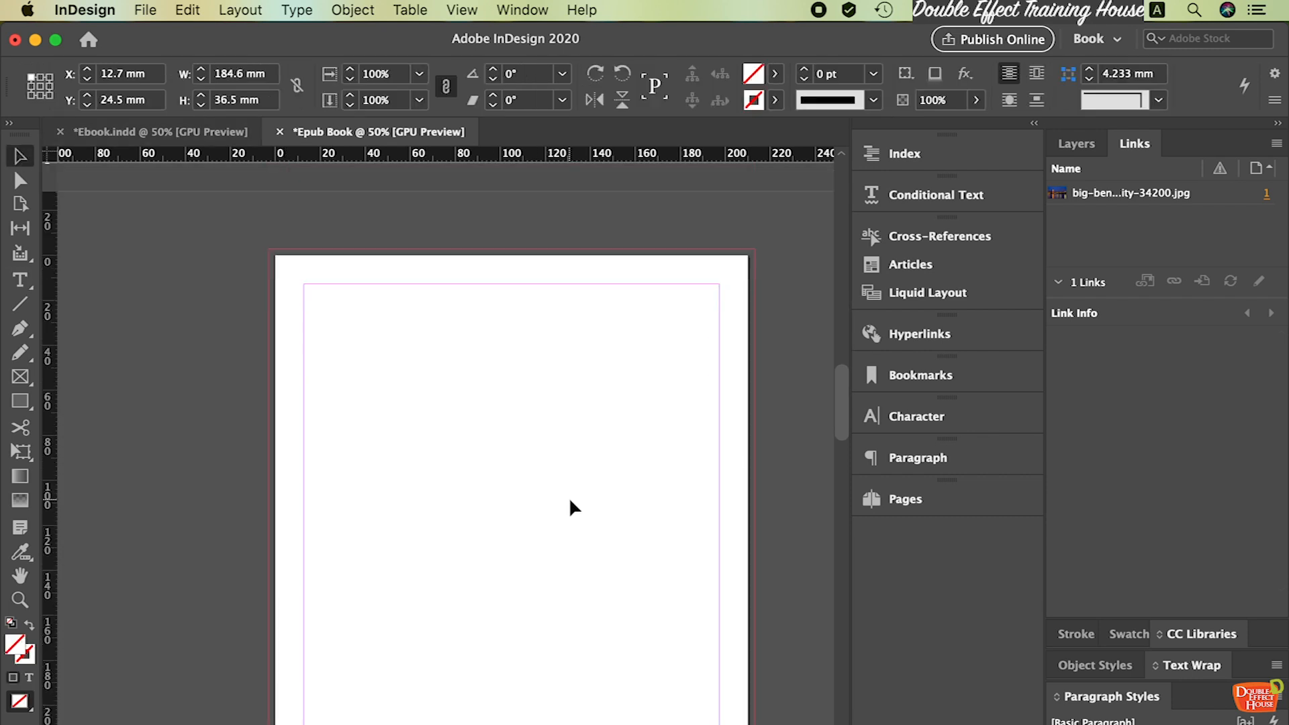
pyautogui.scroll(1, 568, 486)
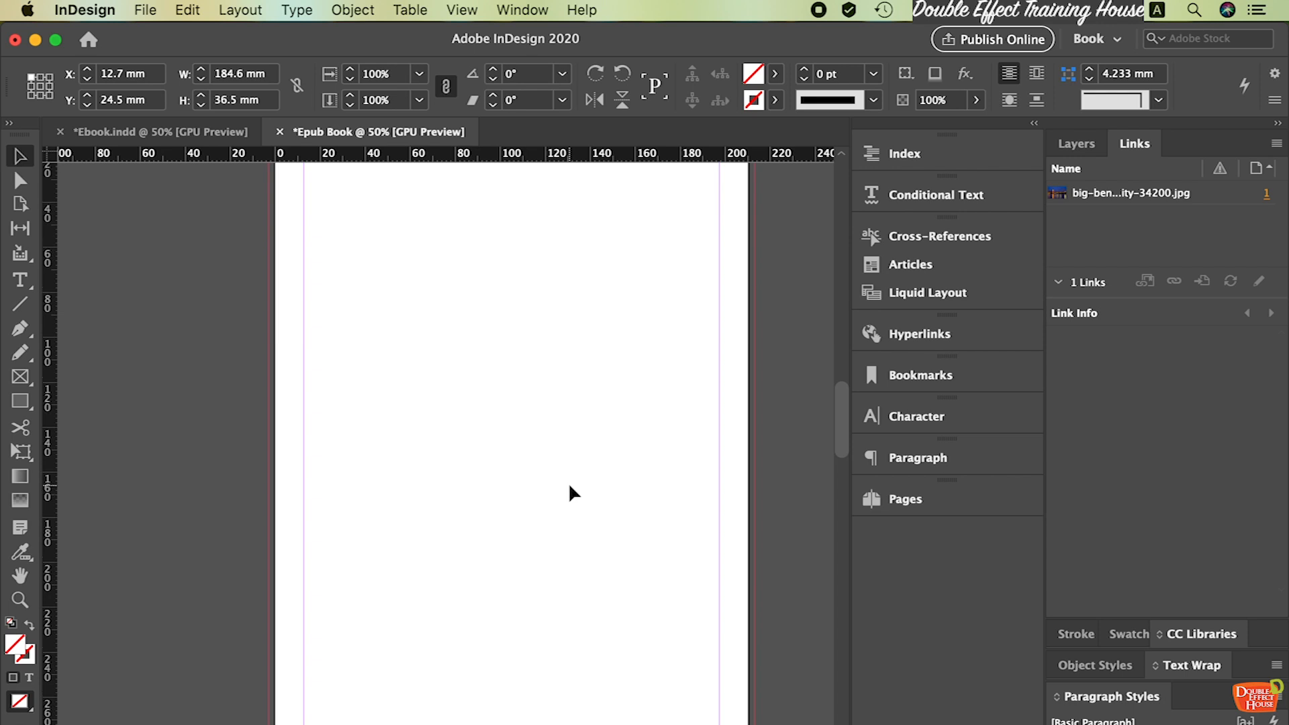
pyautogui.click(200, 133)
pyautogui.scroll(-6, 541, 395)
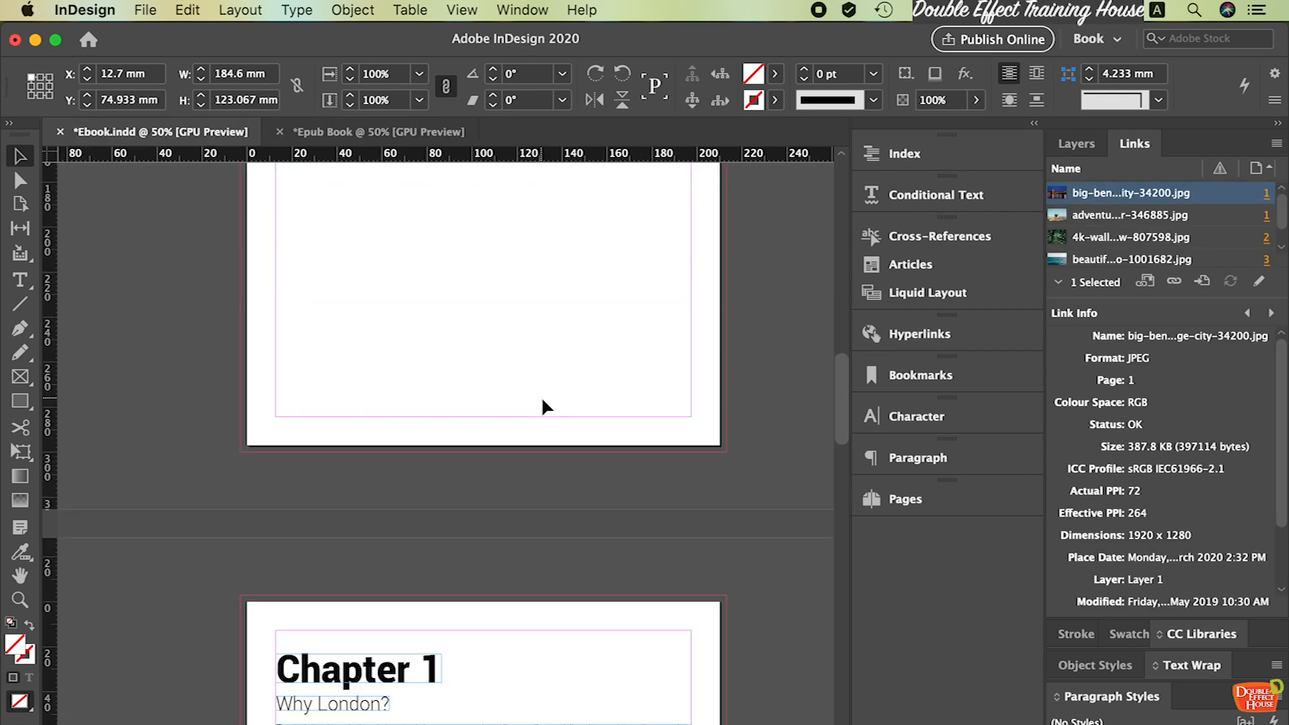
pyautogui.scroll(-5, 544, 429)
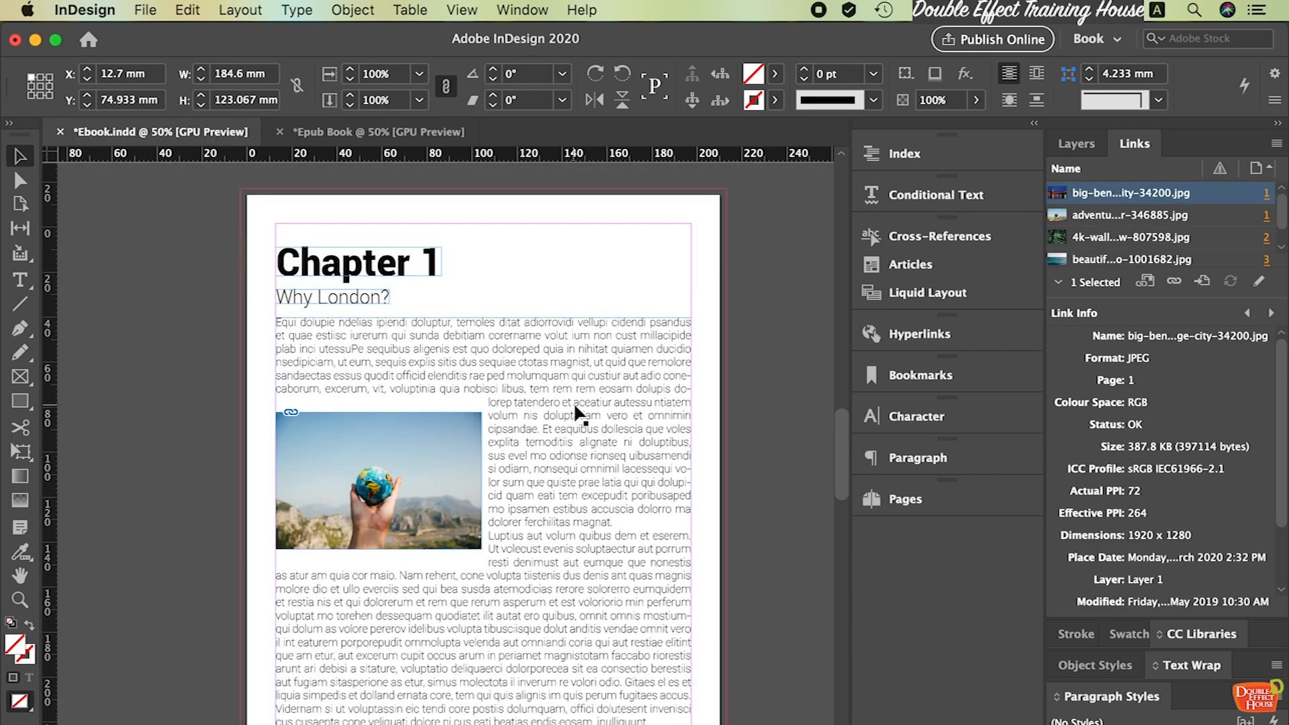
pyautogui.scroll(-1, 410, 272)
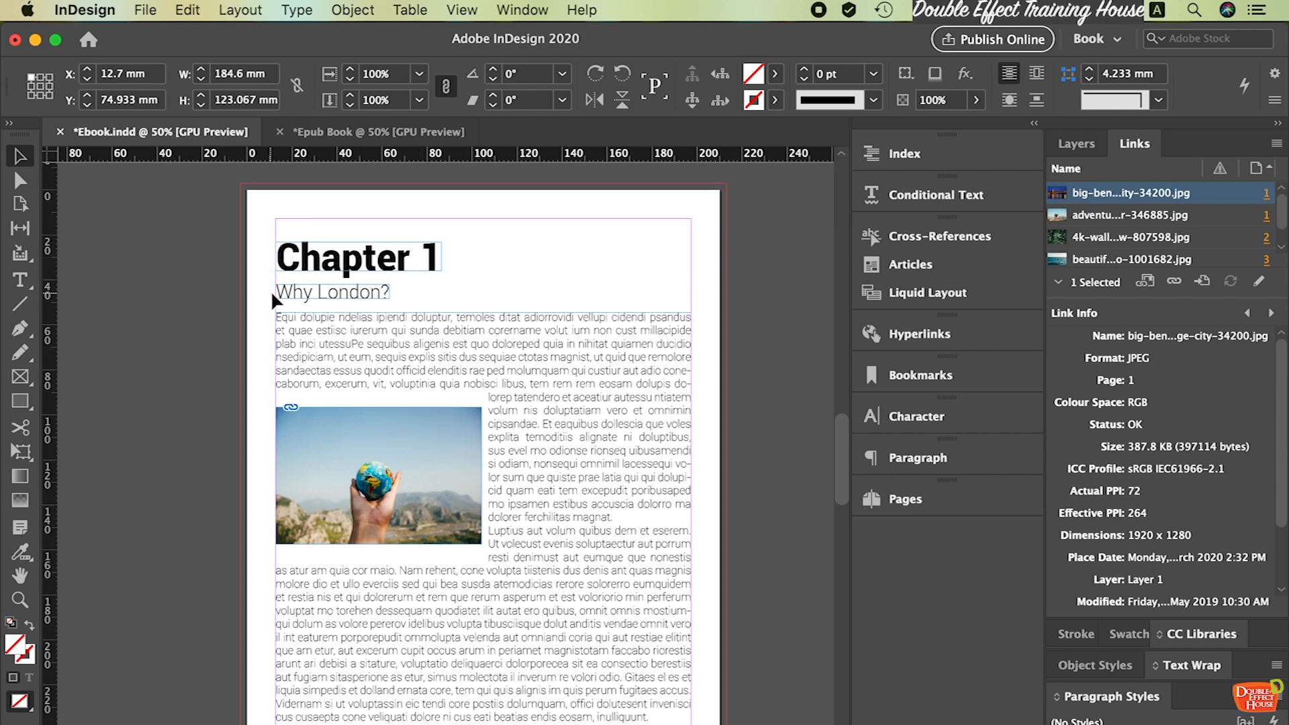
pyautogui.scroll(-2, 357, 301)
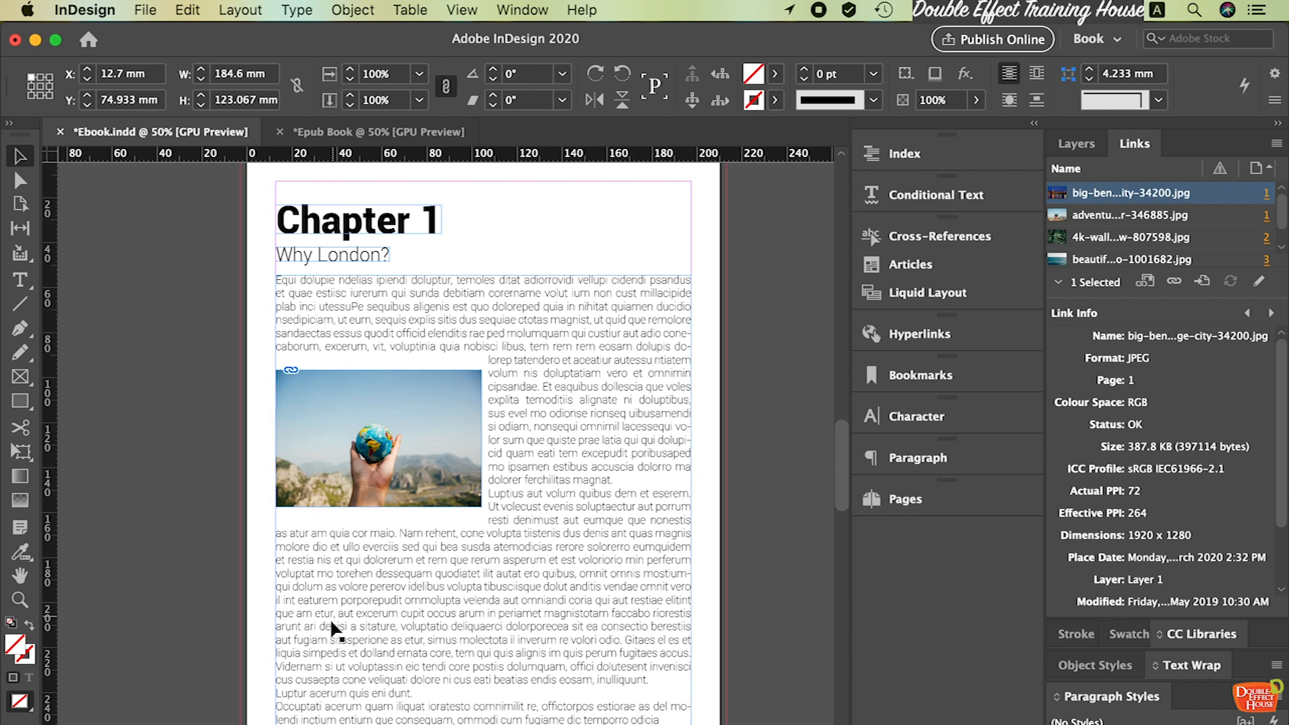
# On the Epub Book page after the table of contents, add a text frame about 111.8 x 26 mm from the inner margin reading "Chapter 1"
pyautogui.click(406, 141)
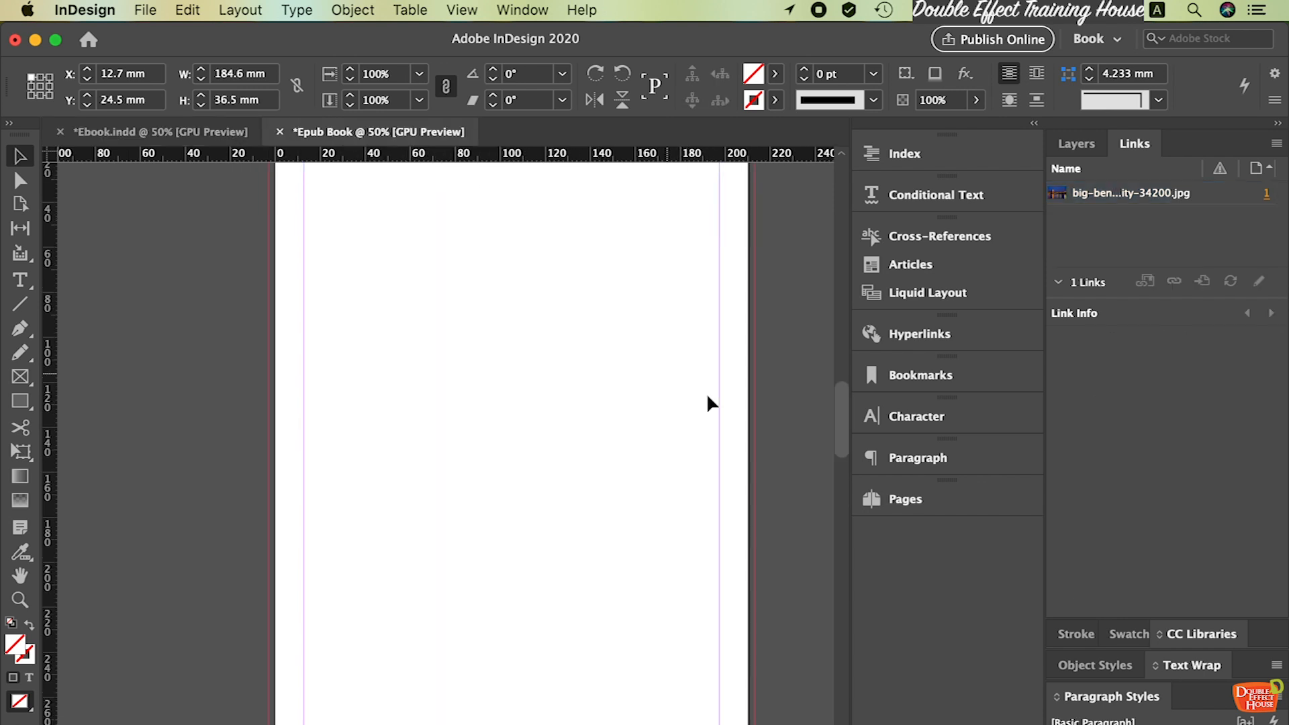
pyautogui.click(20, 276)
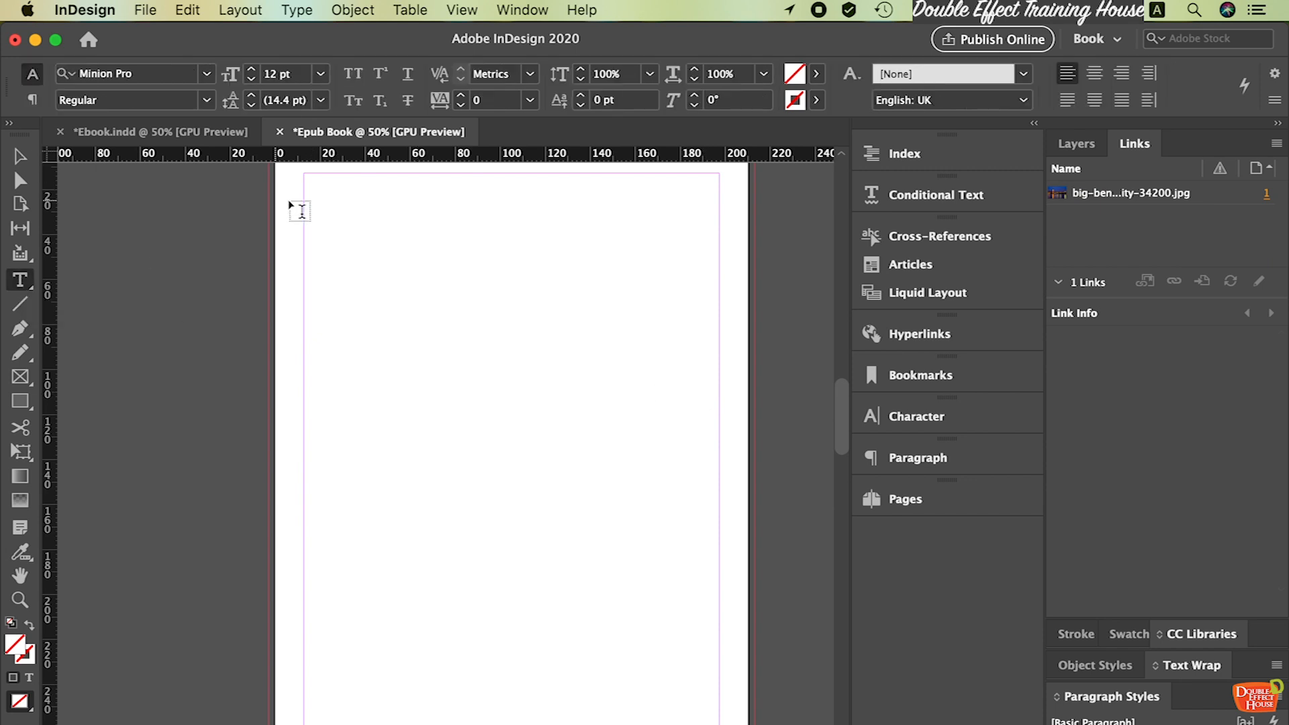
pyautogui.moveTo(319, 206); pyautogui.dragTo(556, 253)
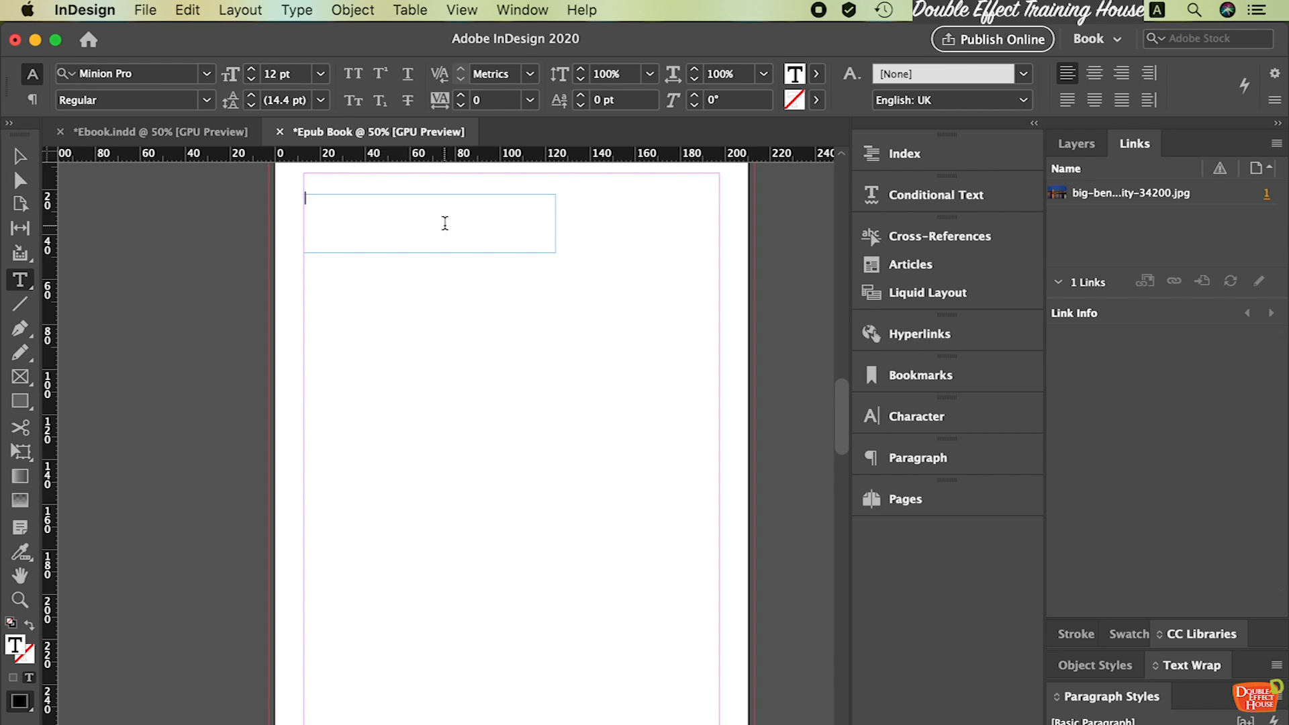
pyautogui.write('Chapter 1')
# Format the "Chapter 1" heading in Roboto Black at 72 pt and deselect it
pyautogui.press('super+a')
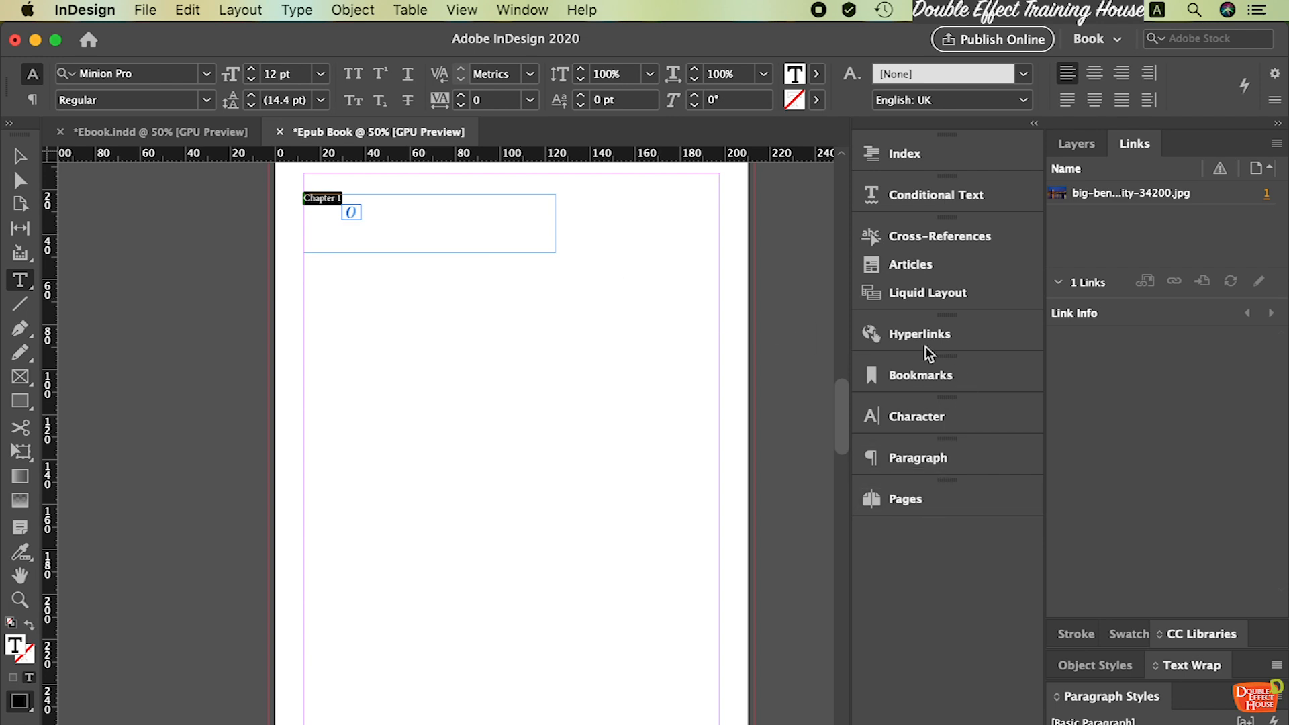
pyautogui.click(933, 420)
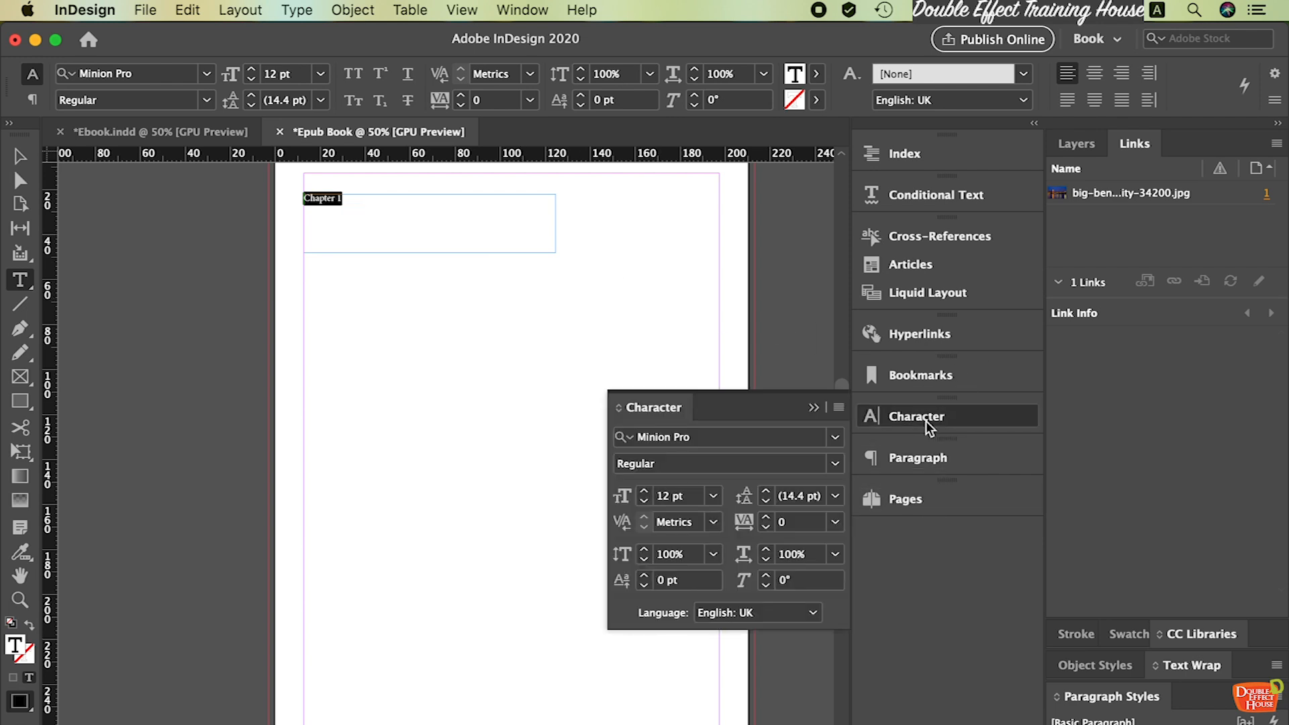
pyautogui.click(739, 438)
pyautogui.write('robo')
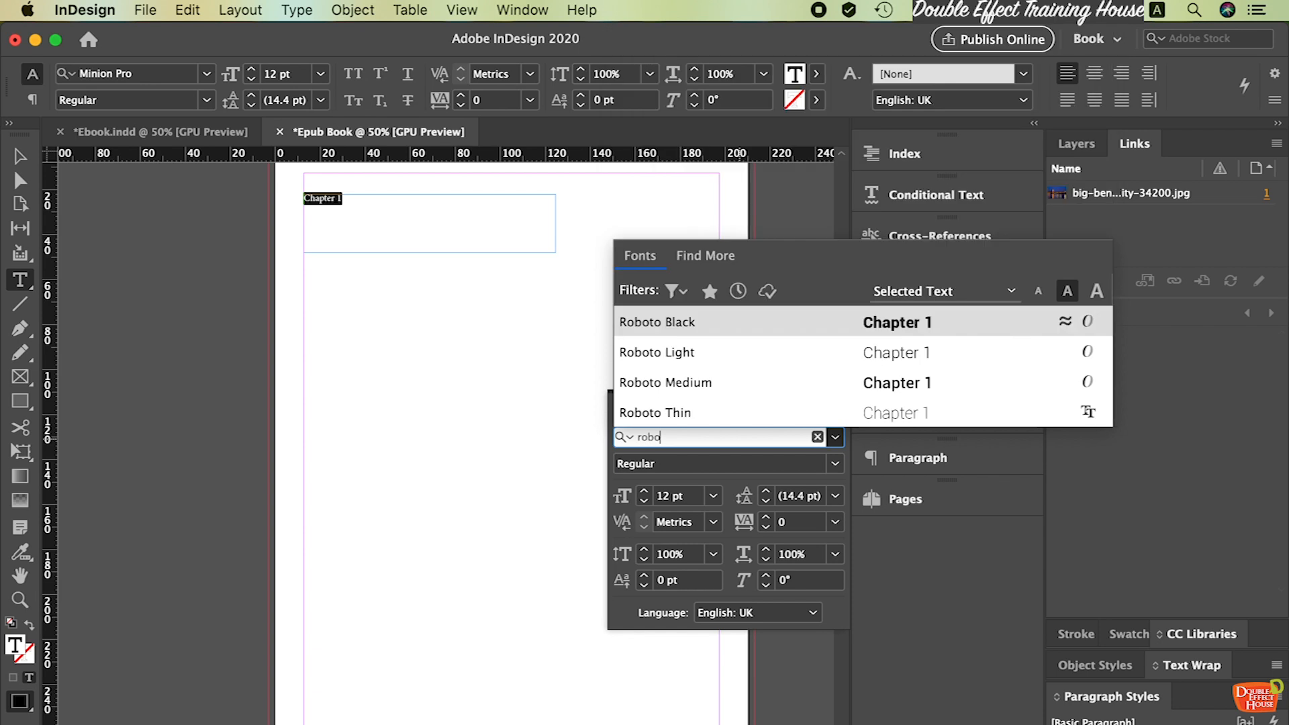
pyautogui.click(780, 322)
pyautogui.click(713, 495)
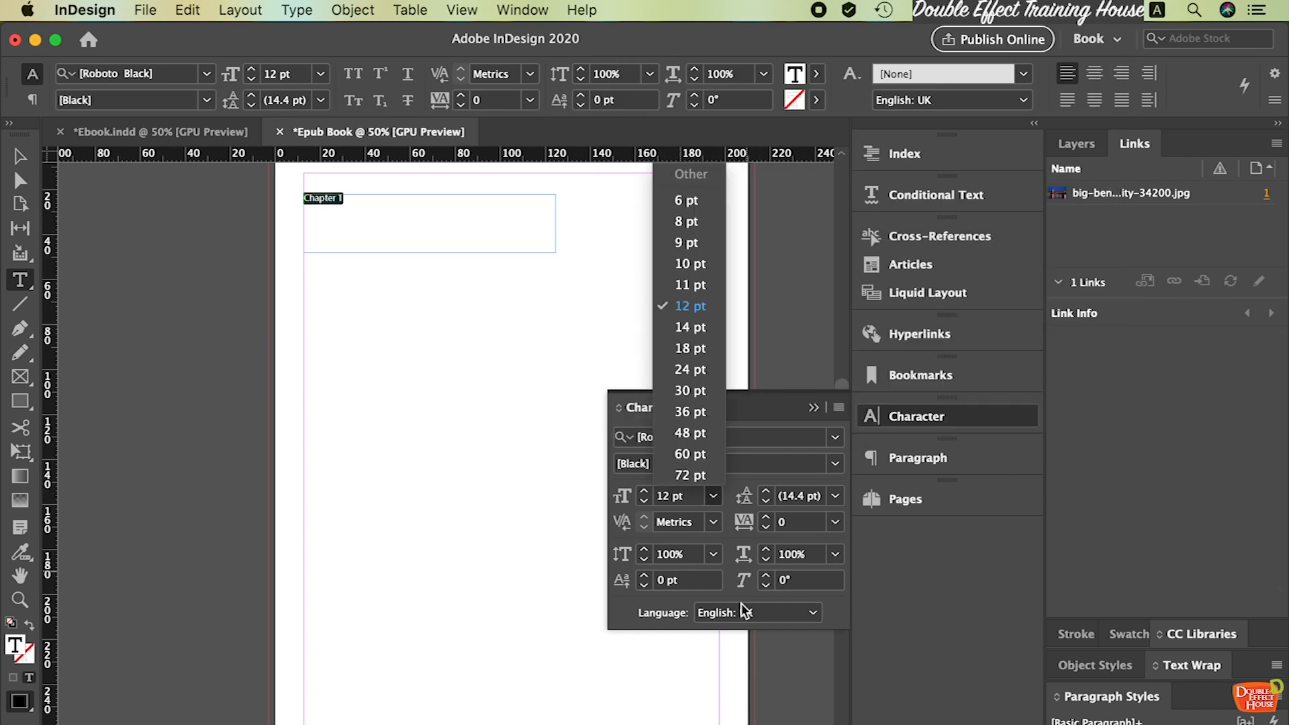
pyautogui.click(692, 474)
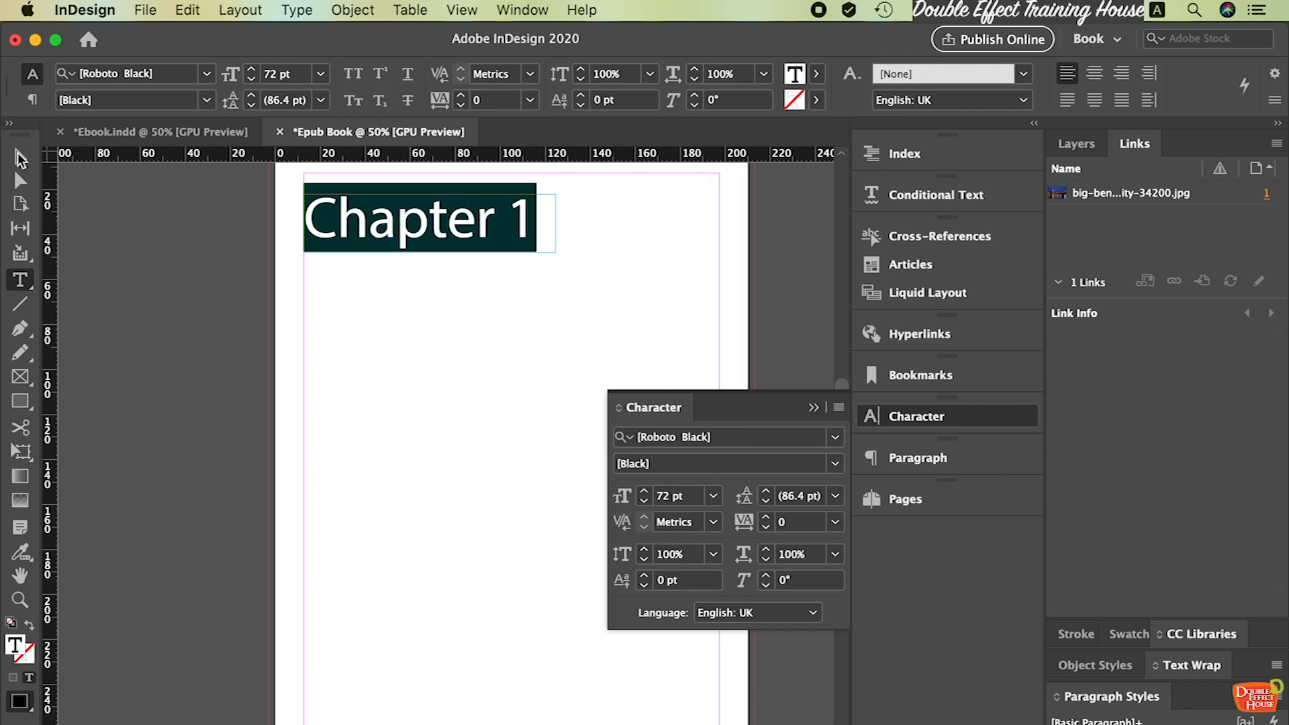
pyautogui.click(20, 157)
pyautogui.click(572, 238)
pyautogui.click(461, 239)
pyautogui.click(660, 273)
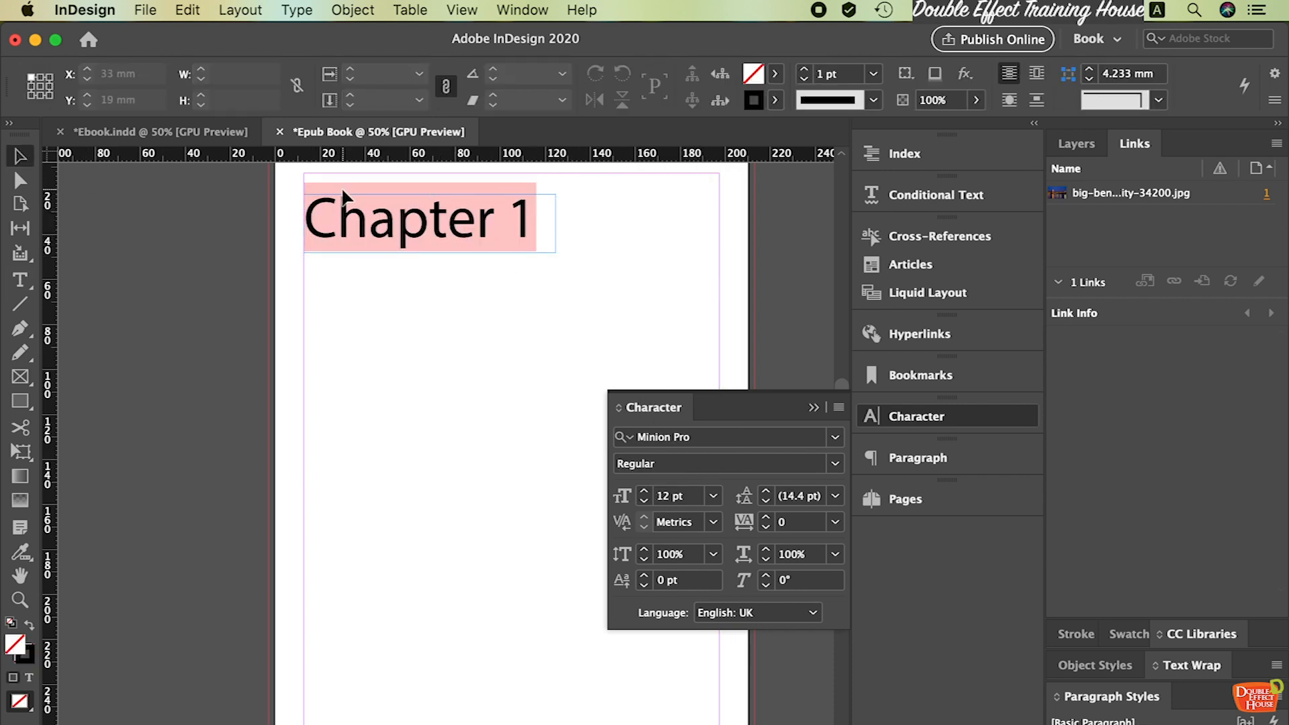
# Duplicate the "Chapter 1" frame directly below the original and replace the copy's text with "Why London?"
pyautogui.click(421, 238)
pyautogui.moveTo(419, 242); pyautogui.dragTo(426, 311)
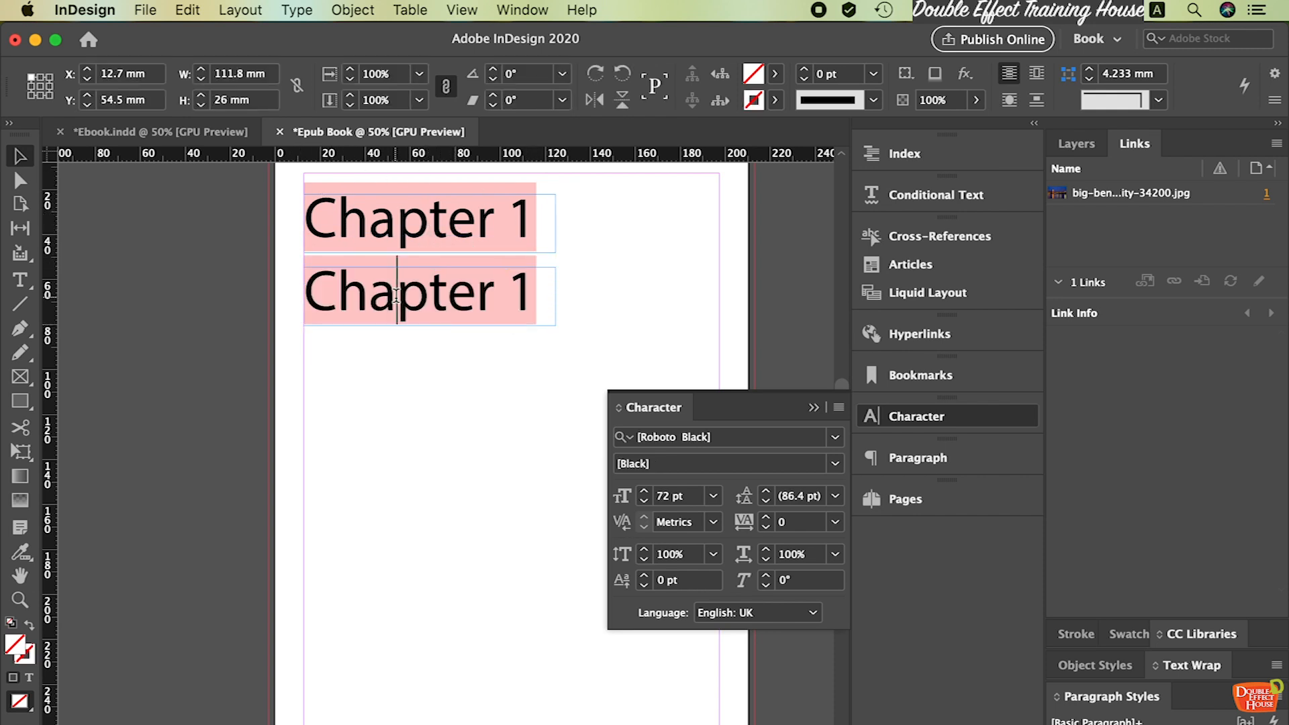
pyautogui.doubleClick(395, 296)
pyautogui.moveTo(542, 289); pyautogui.dragTo(316, 282)
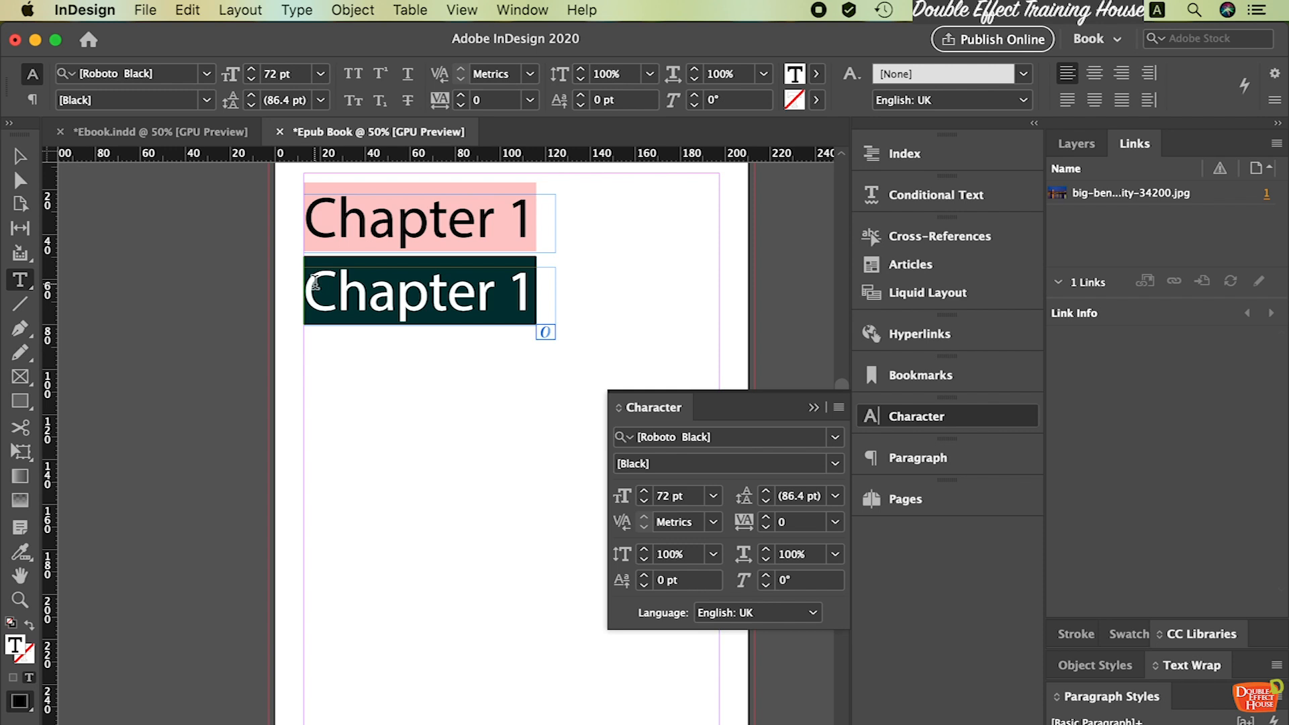
pyautogui.write('Wh')
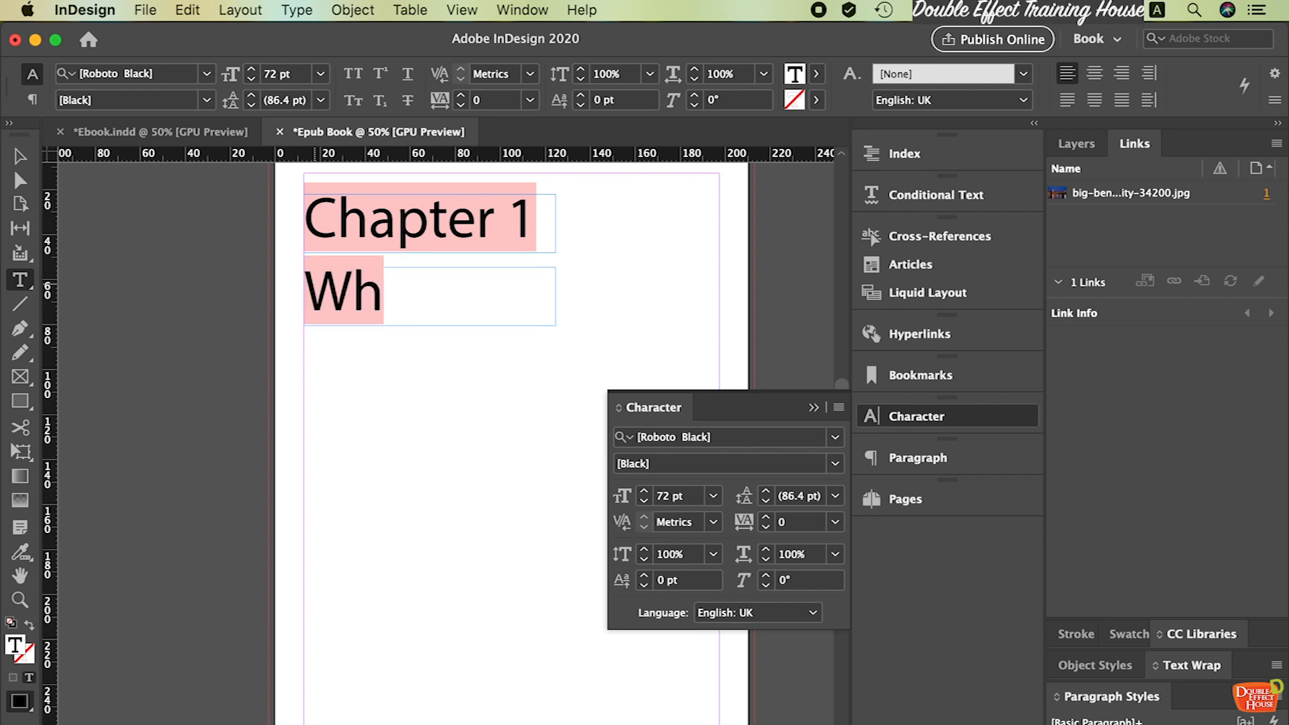
pyautogui.write('y Londo')
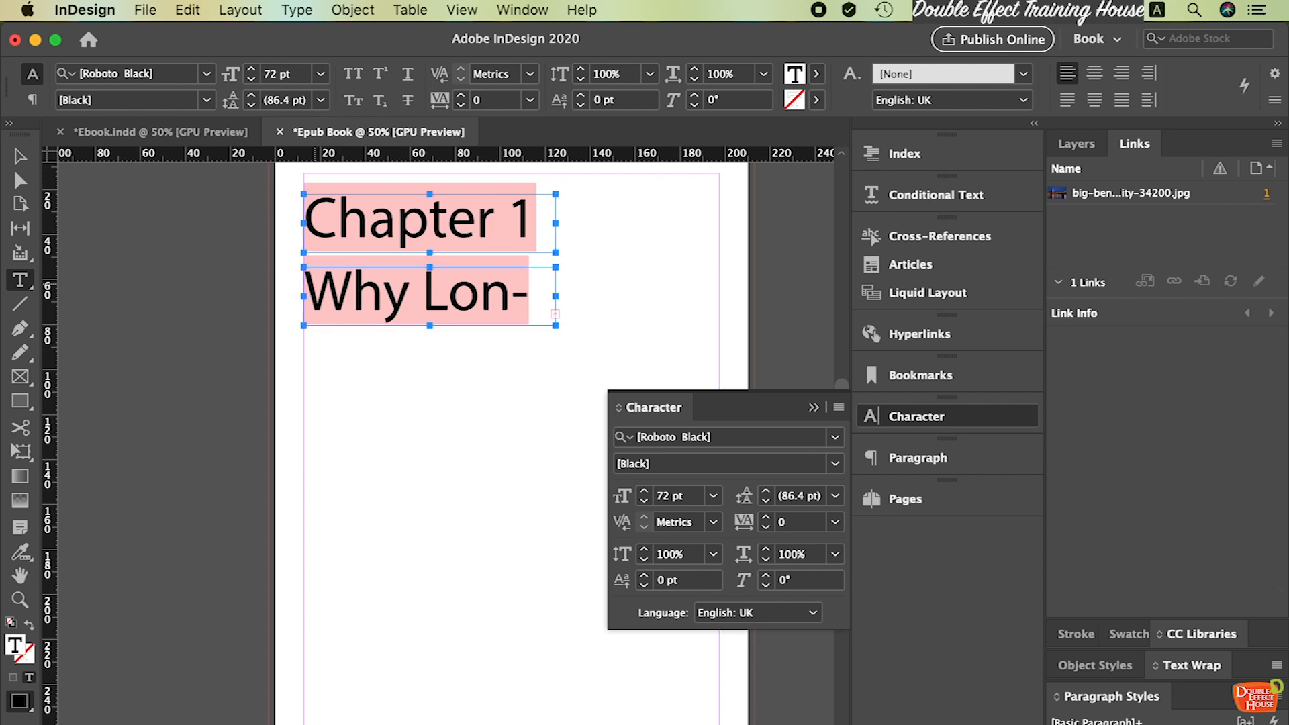
# Format the "Why London?" subtitle in Roboto Light at 30 pt and deselect it
pyautogui.press('super+a')
pyautogui.click(713, 497)
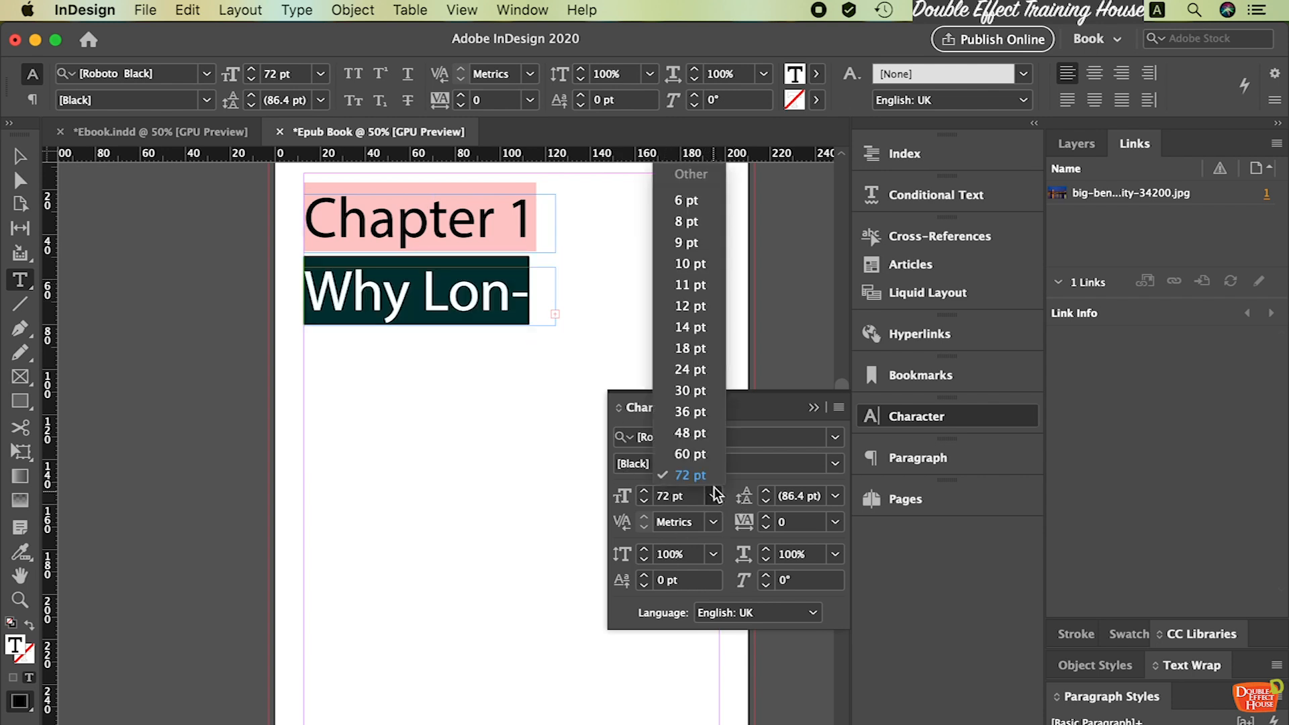
pyautogui.click(692, 390)
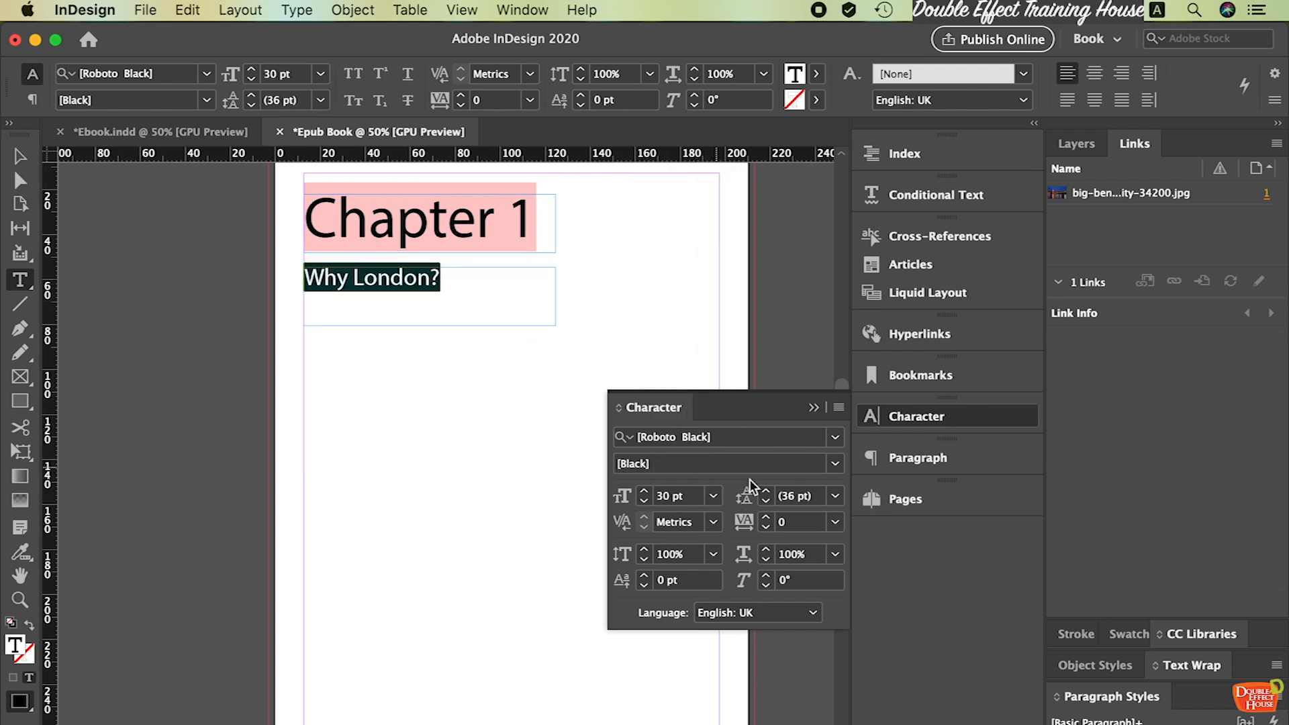
pyautogui.click(835, 437)
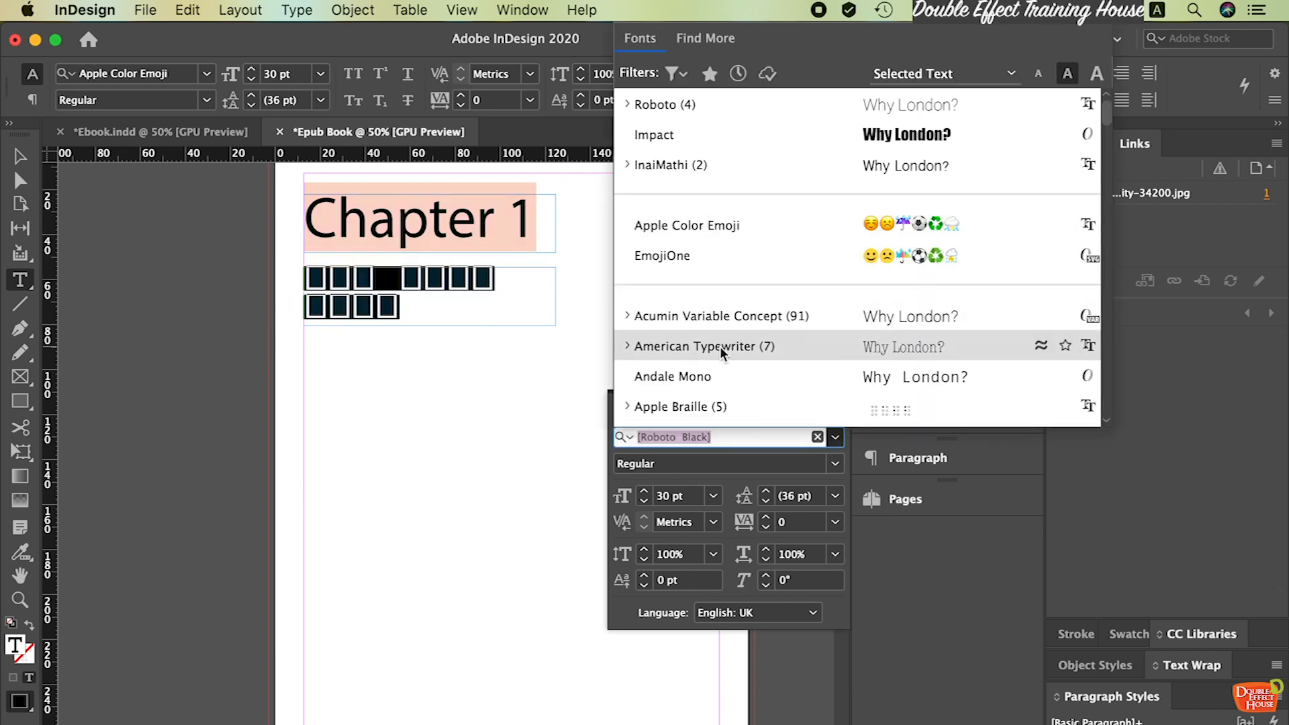
pyautogui.click(750, 437)
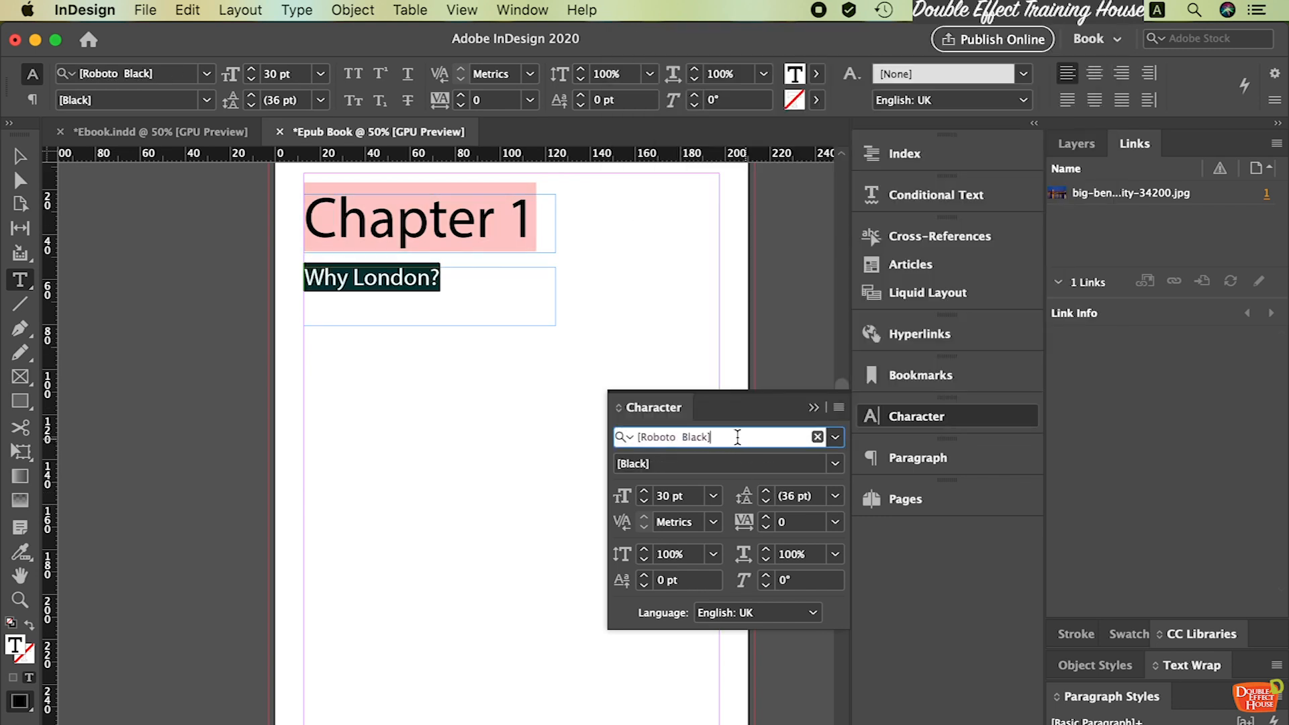
pyautogui.write('robo')
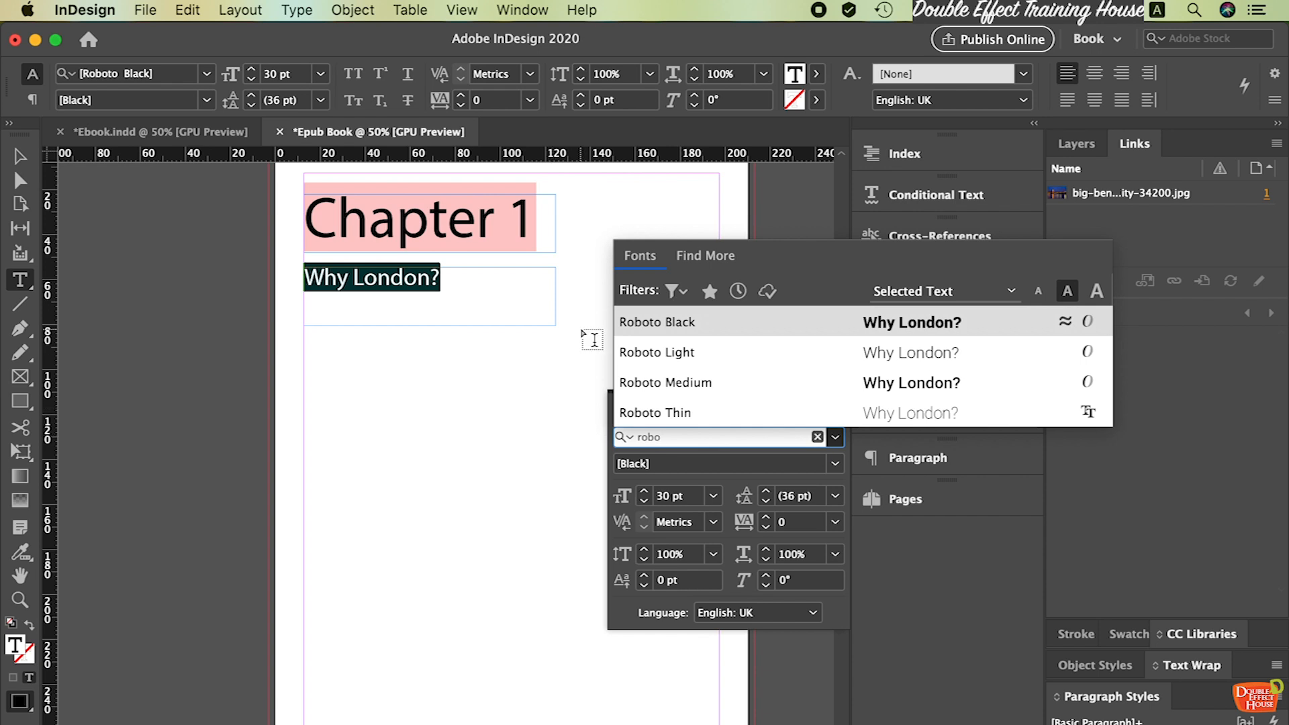
pyautogui.click(745, 361)
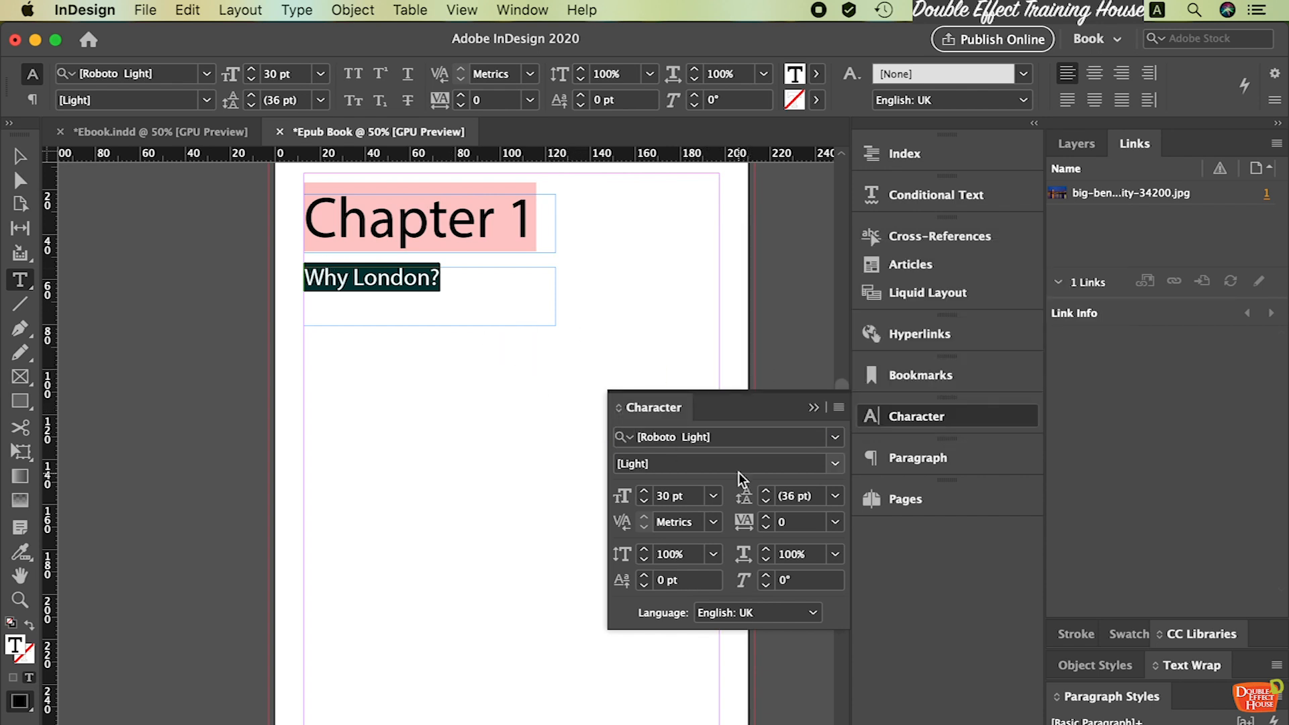
pyautogui.press('Escape')
pyautogui.click(425, 351)
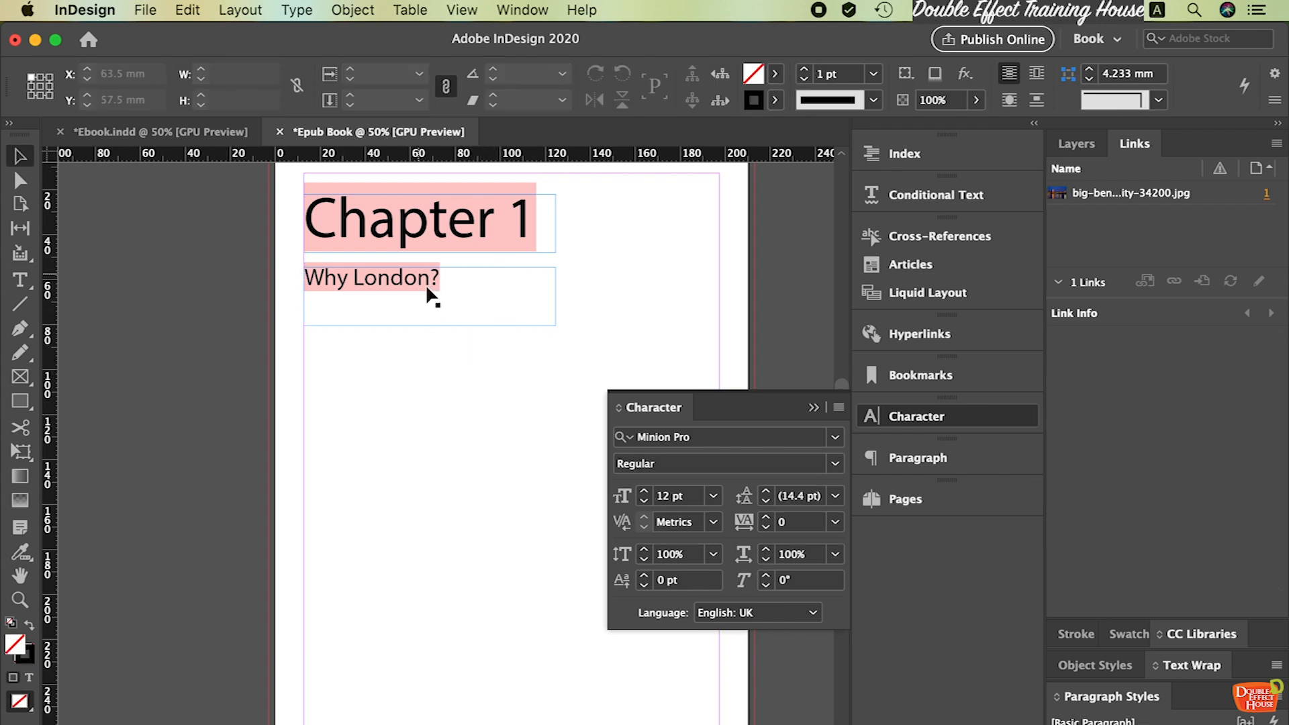
pyautogui.click(695, 465)
pyautogui.click(734, 437)
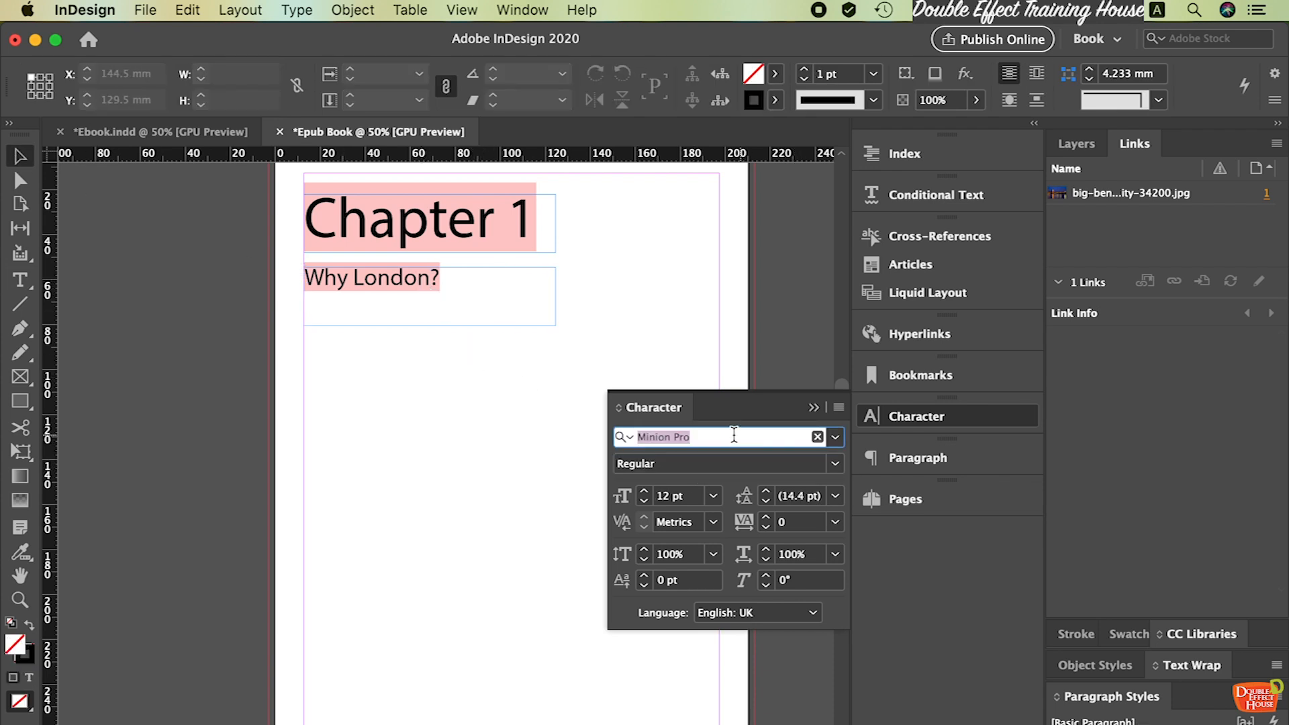
pyautogui.click(389, 286)
pyautogui.doubleClick(392, 285)
pyautogui.press('super+a')
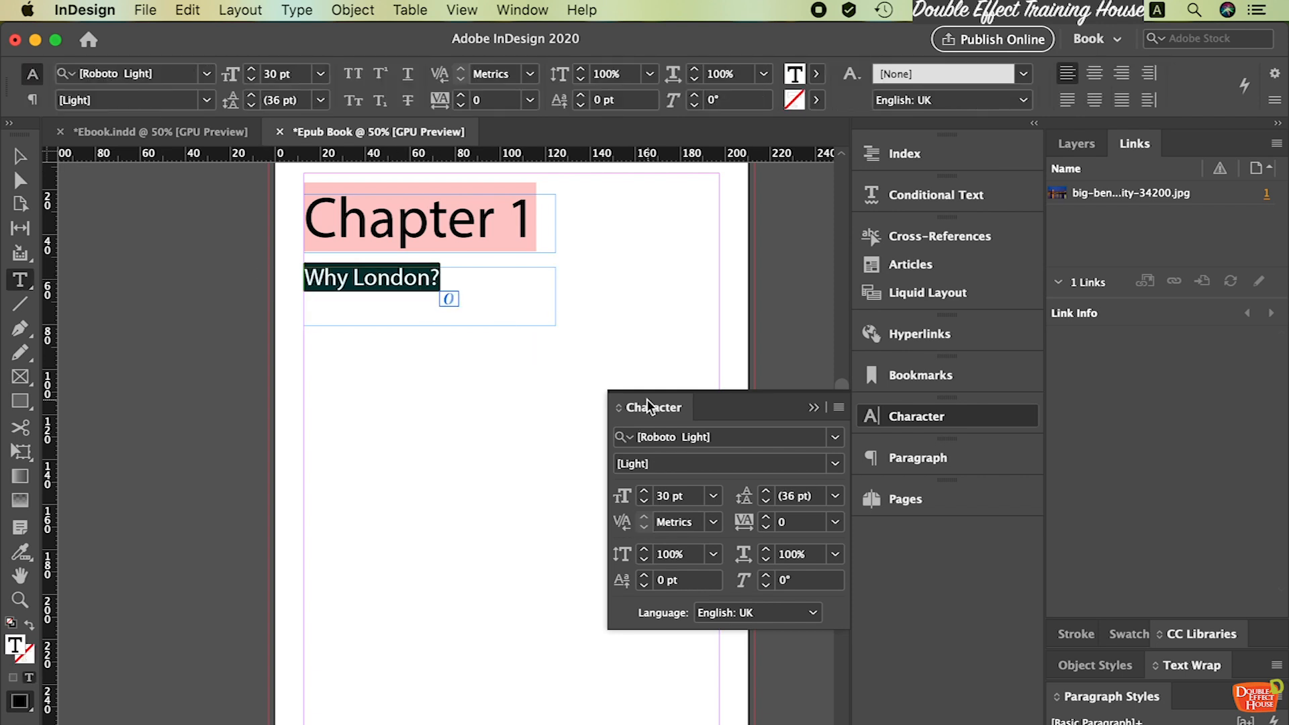
pyautogui.click(20, 156)
pyautogui.click(389, 336)
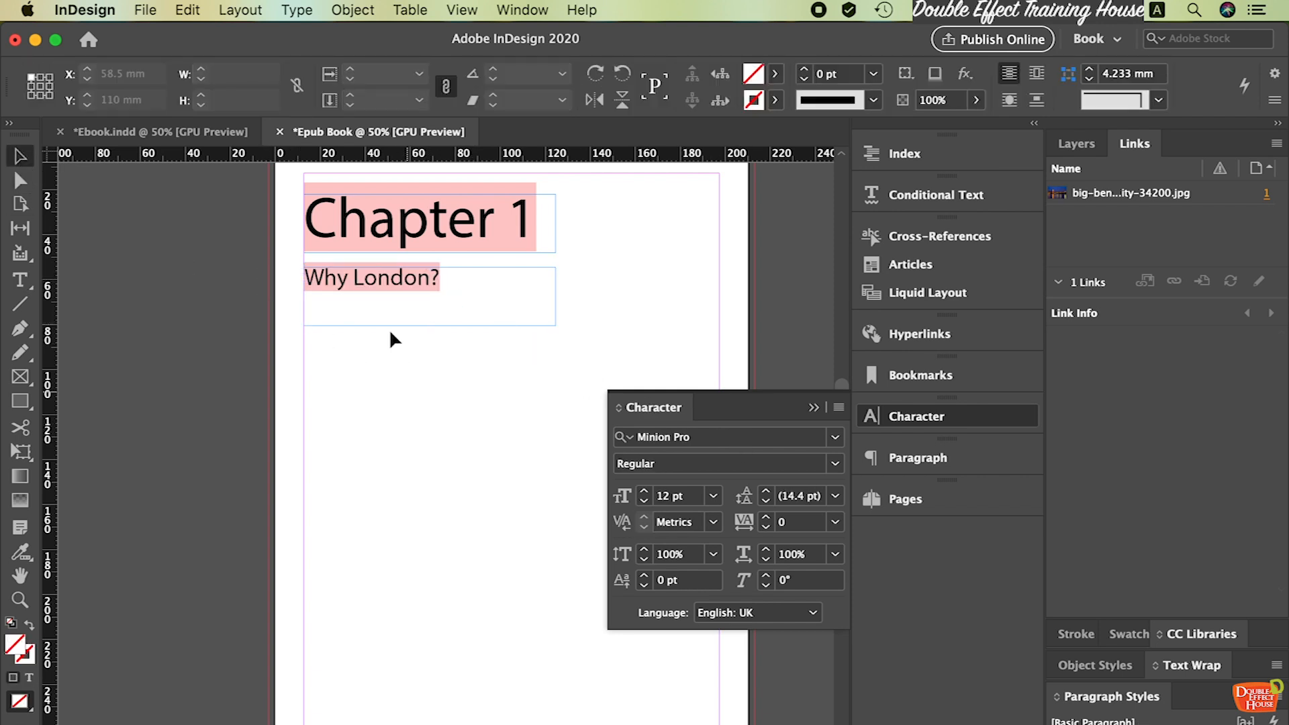
# Fit the "Why London?" frame to its text, about 60.3 x 7.9 mm, and reapply the Roboto Light font
pyautogui.click(552, 323)
pyautogui.doubleClick(555, 326)
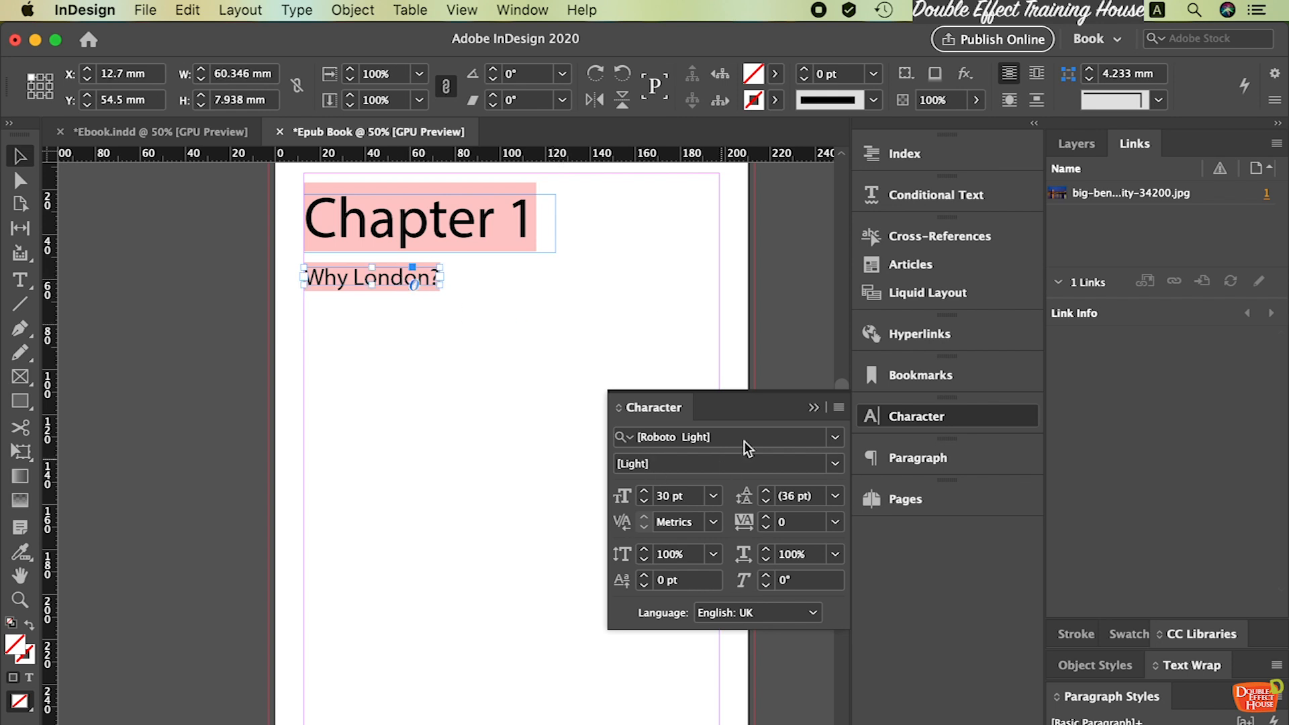
pyautogui.click(806, 439)
pyautogui.write('ro')
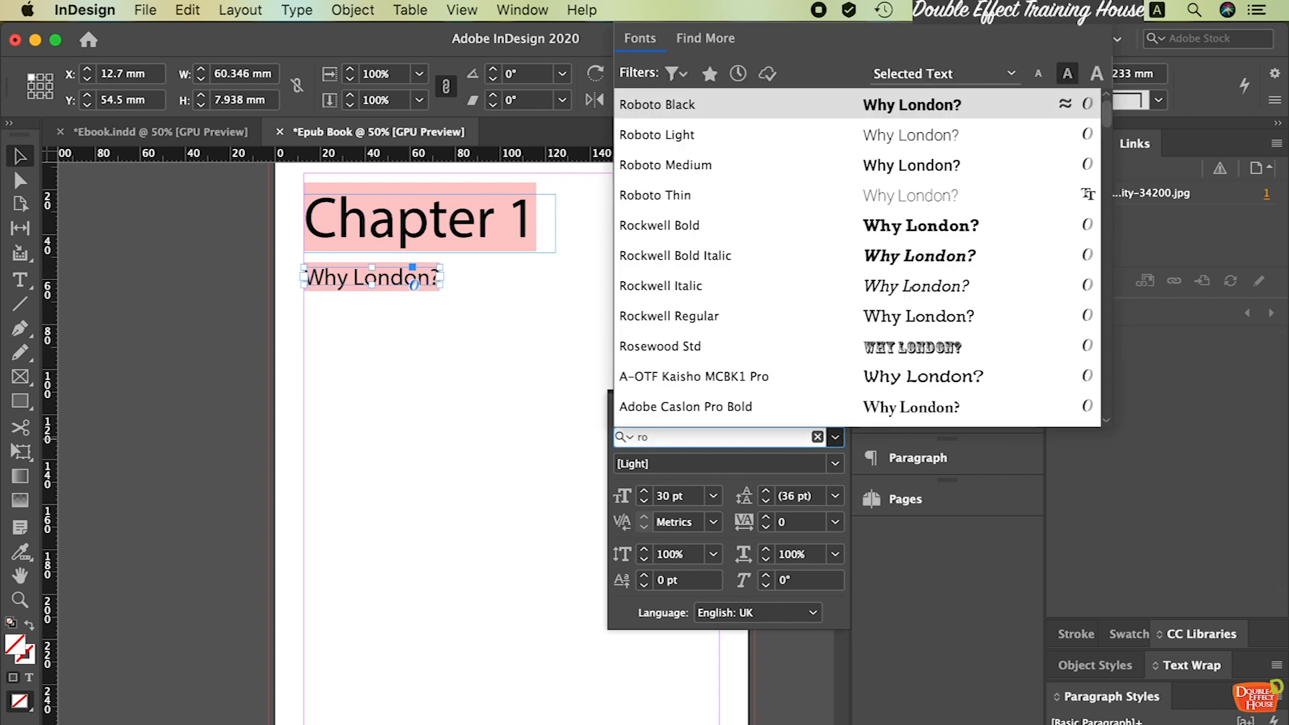
pyautogui.click(804, 141)
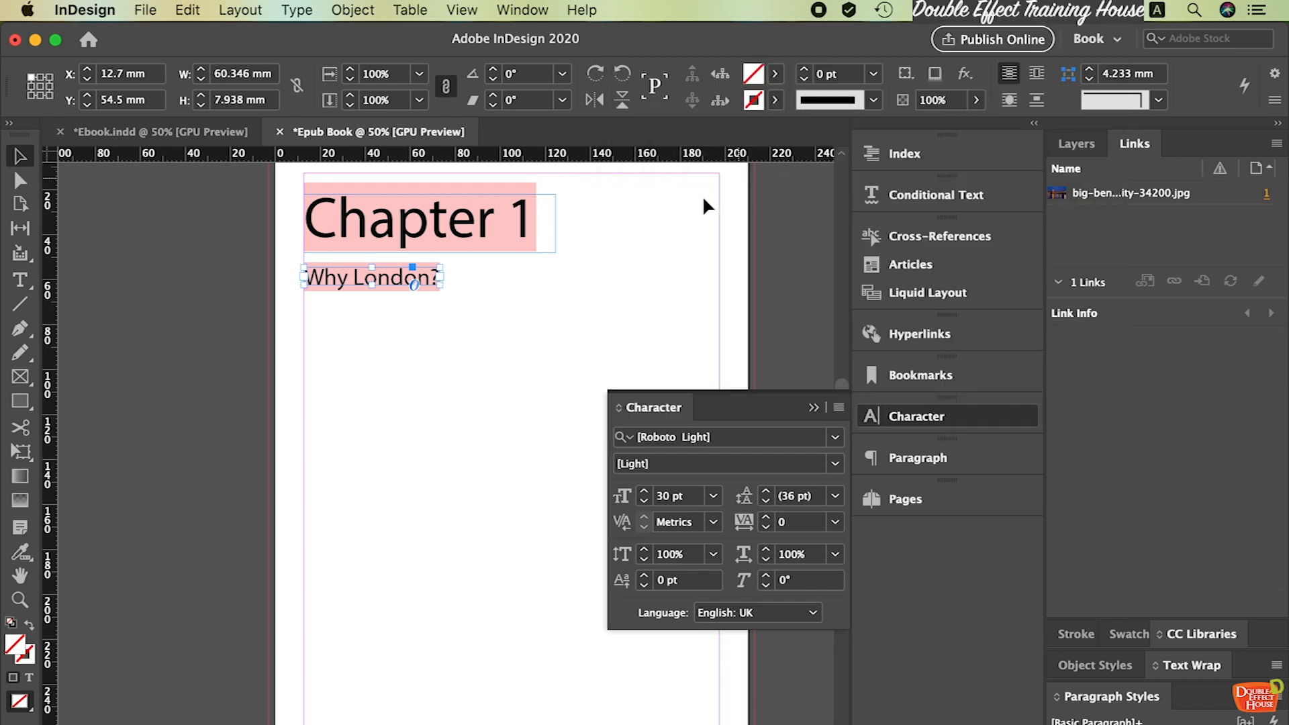
pyautogui.click(574, 311)
pyautogui.click(518, 224)
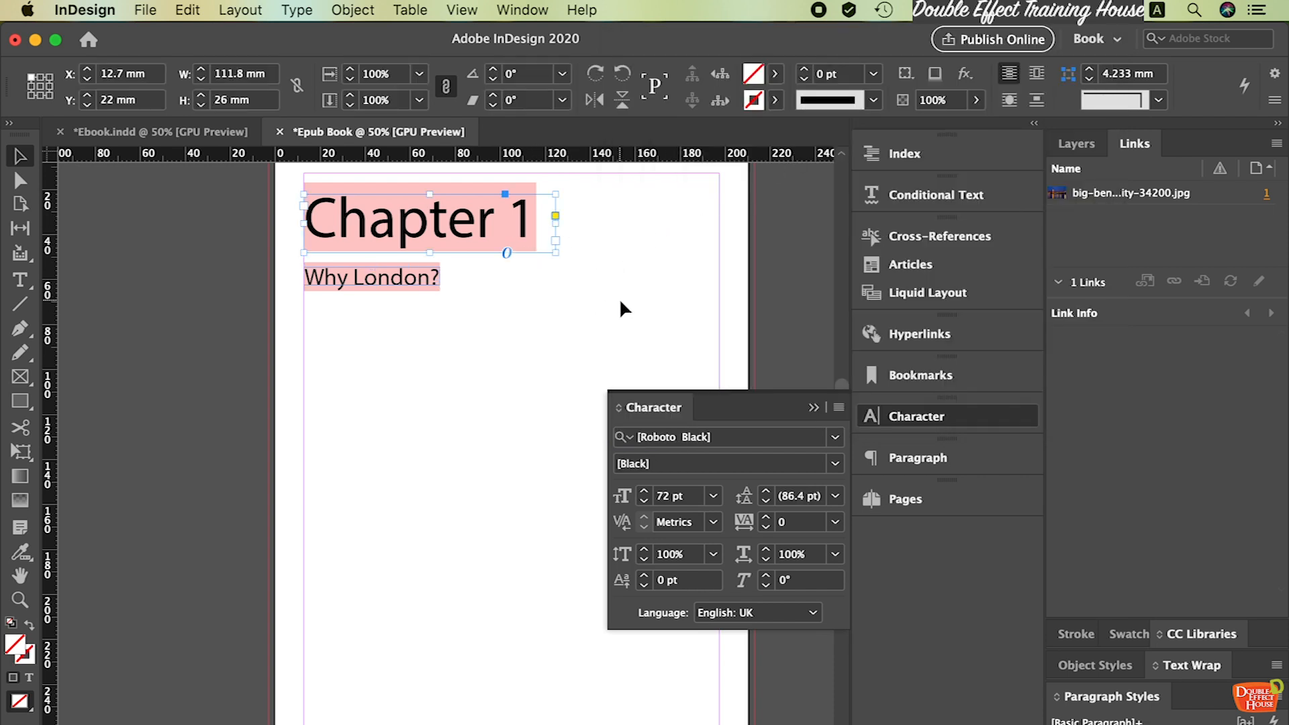
pyautogui.click(591, 353)
pyautogui.click(402, 281)
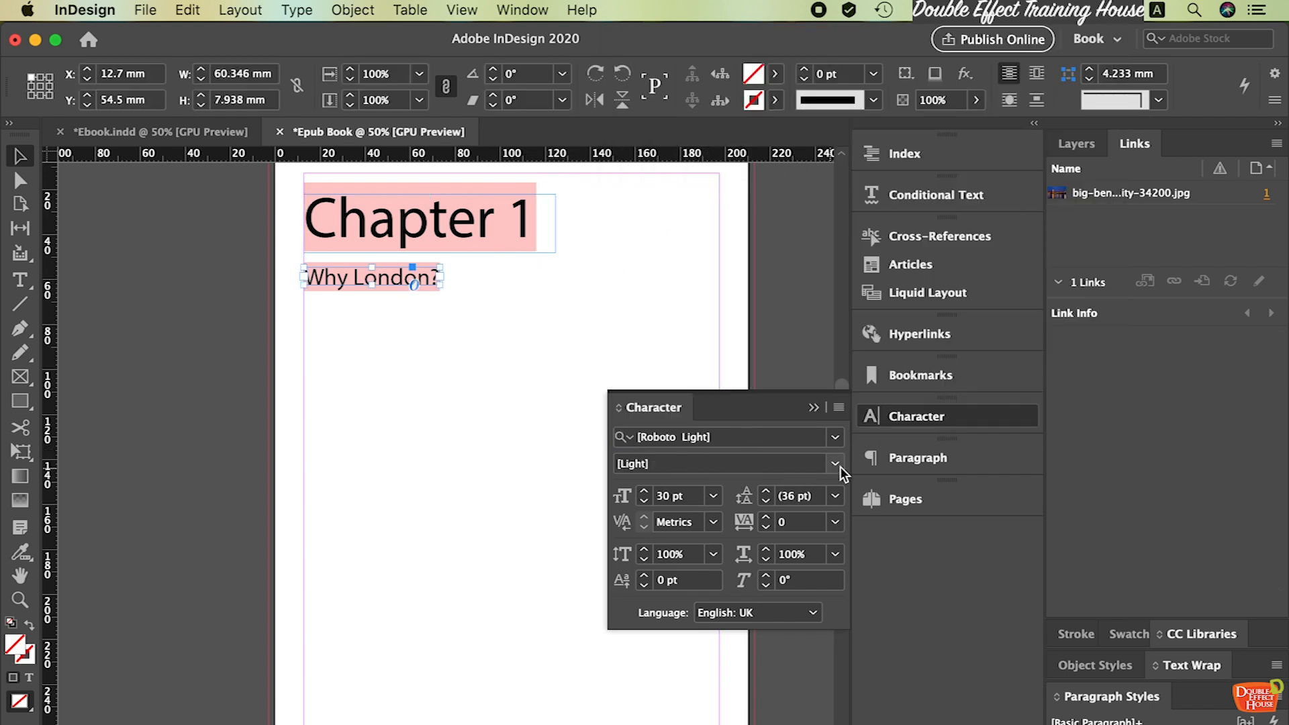
pyautogui.click(837, 437)
pyautogui.click(738, 437)
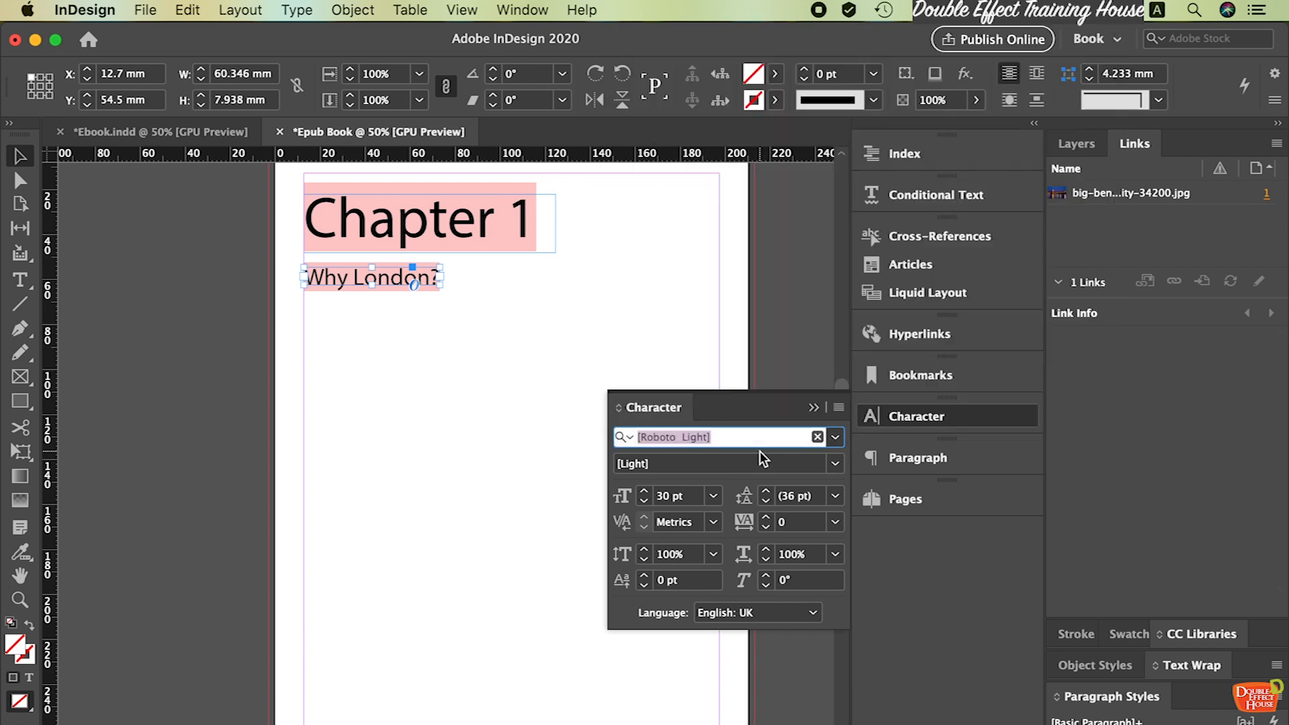
pyautogui.write('robot')
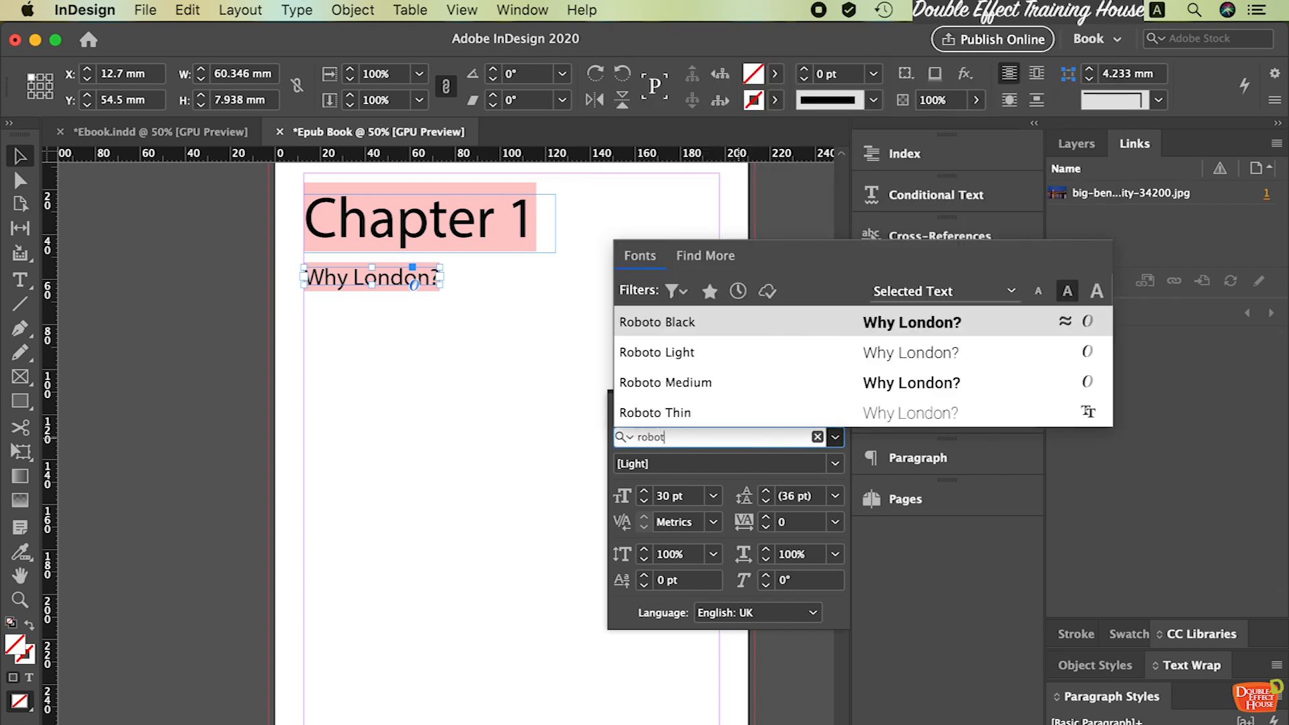
pyautogui.click(841, 415)
pyautogui.click(574, 332)
# Replace the "Why London?" frame with a new text frame about 88.8 x 11 mm below "Chapter 1", containing the text "Why London?"
pyautogui.click(432, 281)
pyautogui.press('Delete')
pyautogui.click(20, 280)
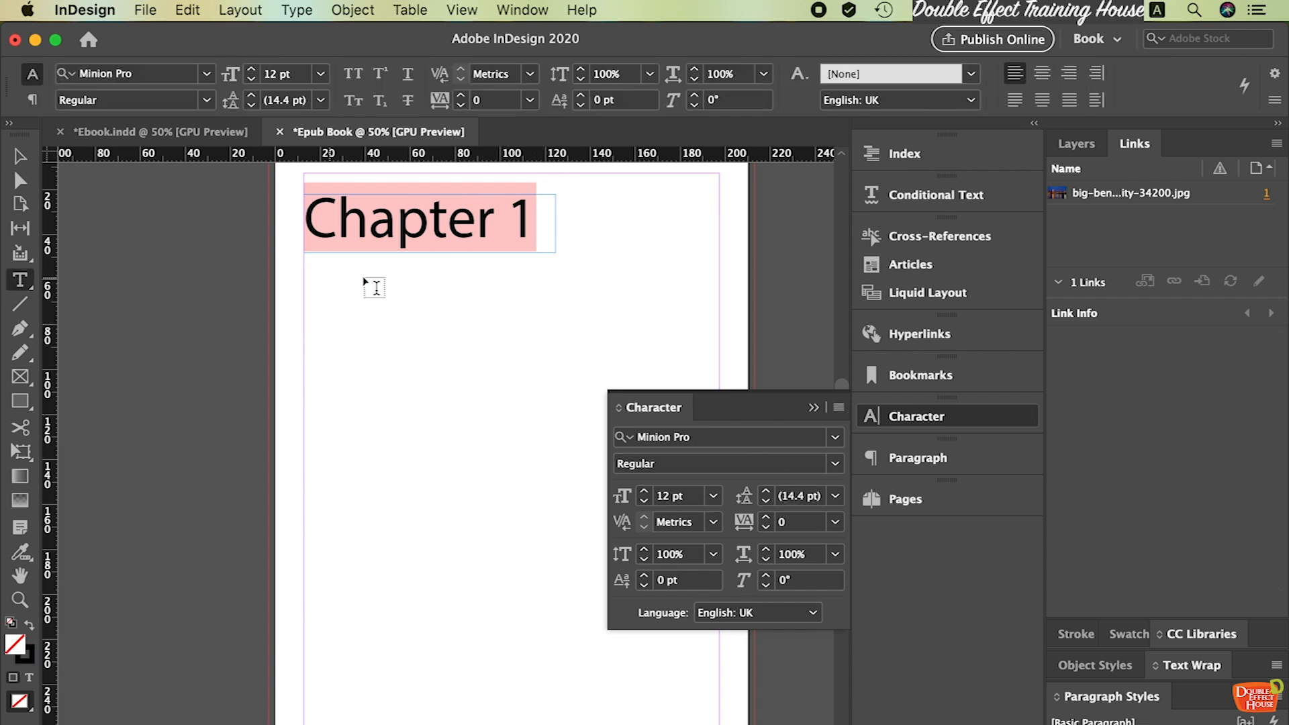
pyautogui.moveTo(304, 273); pyautogui.dragTo(505, 298)
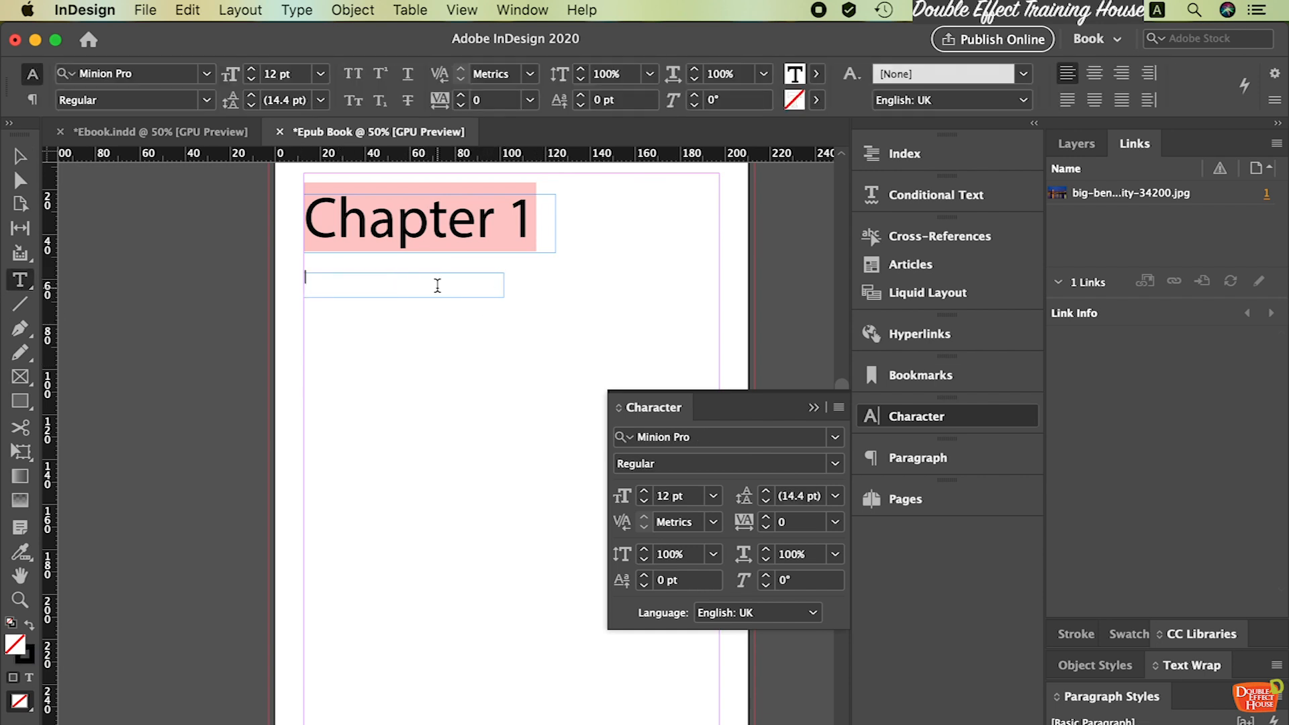
pyautogui.write('W')
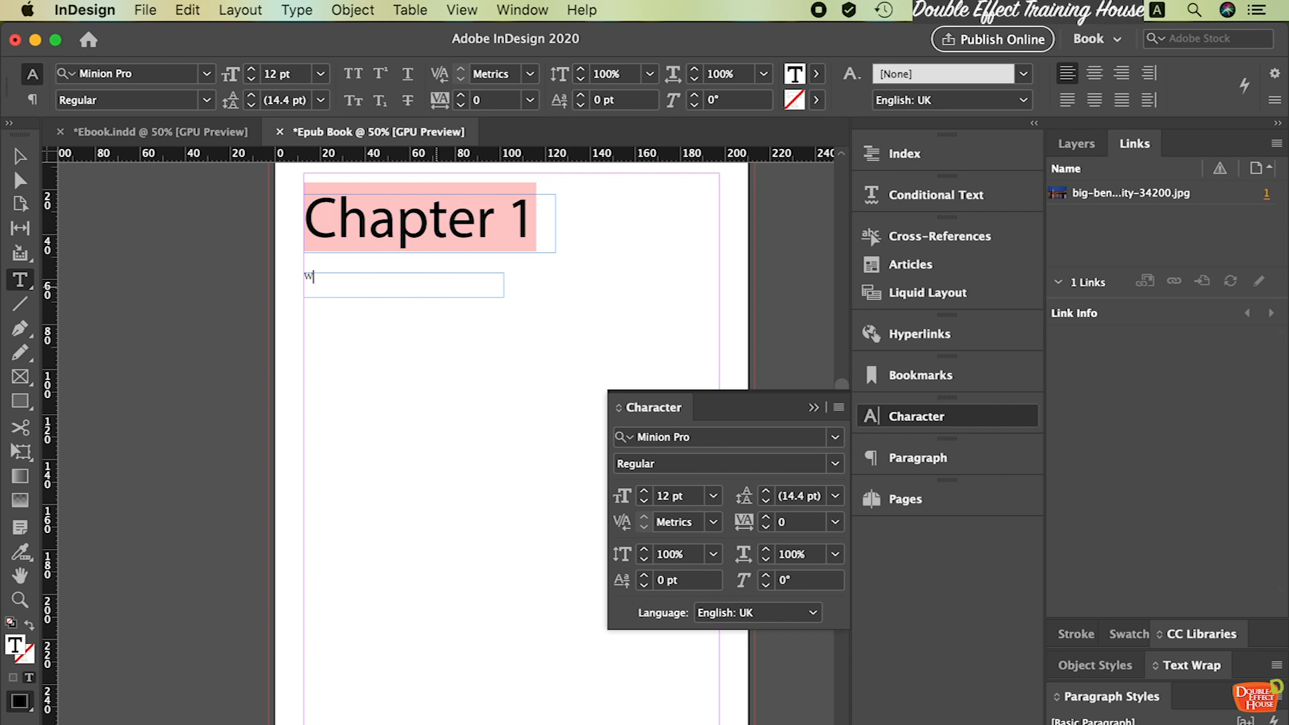
pyautogui.write('hy London?')
# Format all of the new "Why London?" text in Roboto Light at 14 pt
pyautogui.press('super+z')
pyautogui.press('super+shift+z')
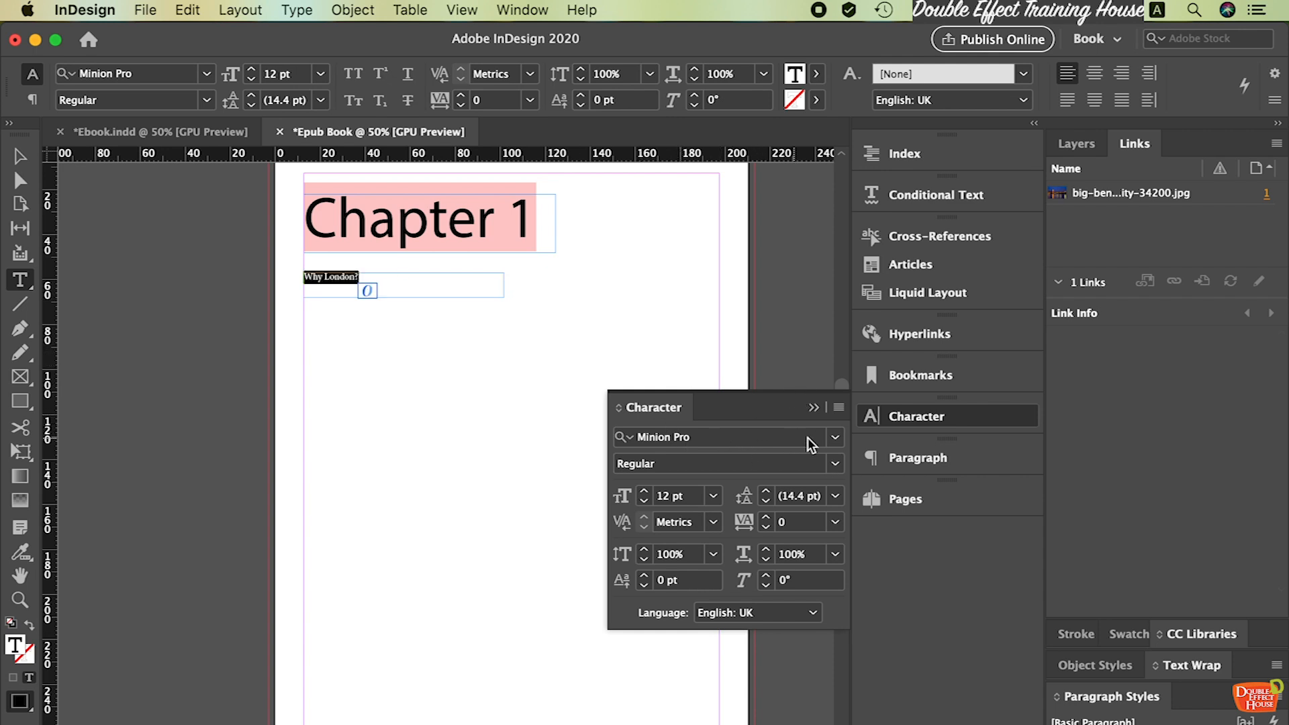
pyautogui.click(791, 437)
pyautogui.write('rob')
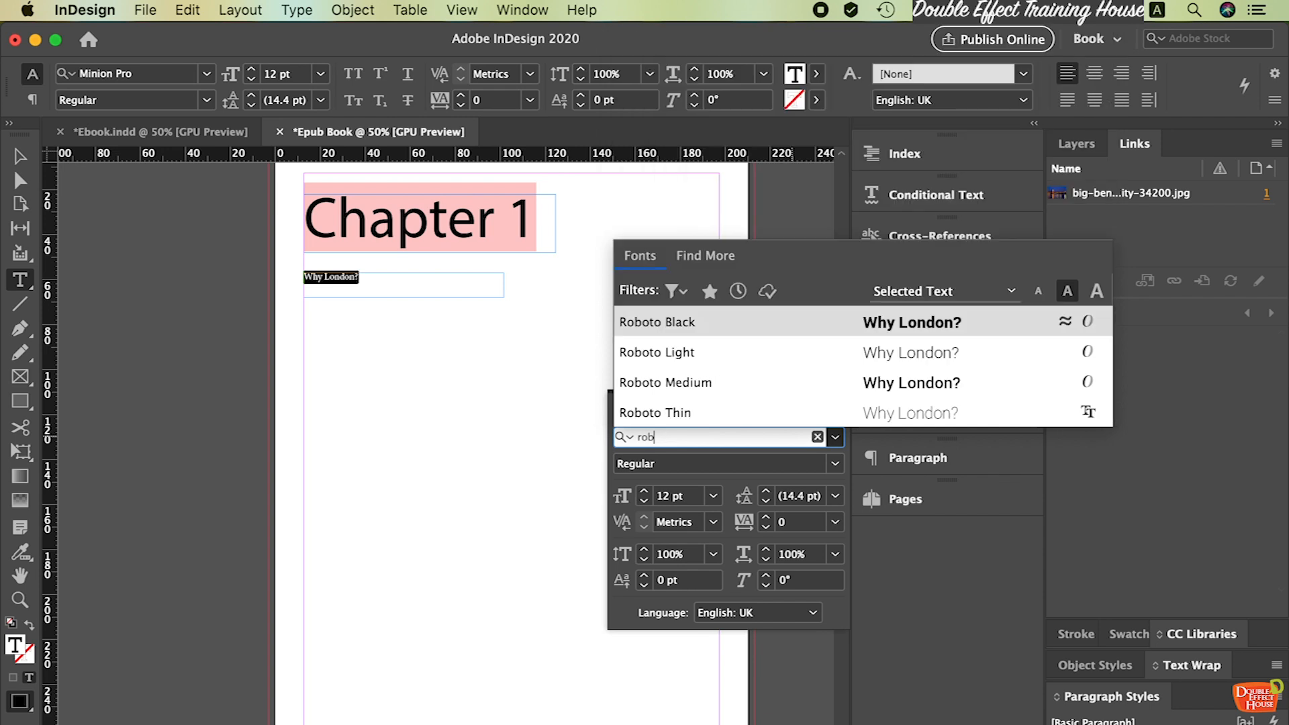
pyautogui.click(687, 351)
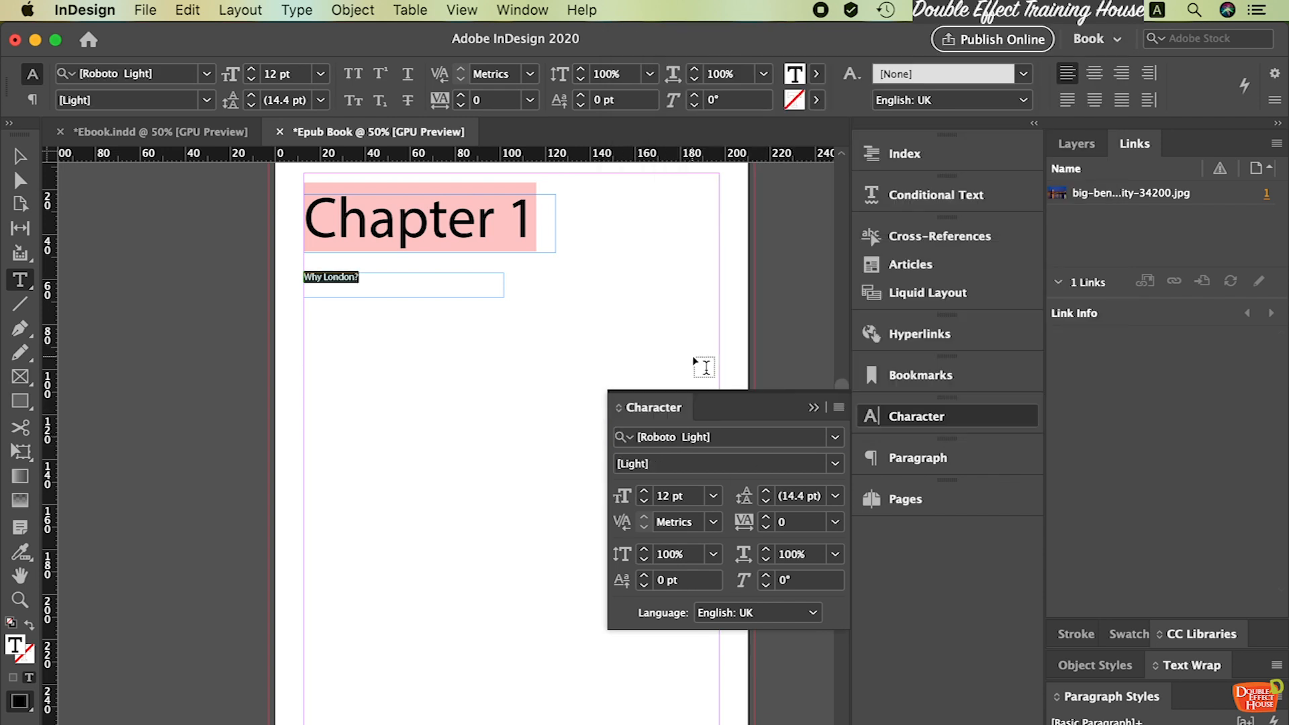
pyautogui.click(713, 496)
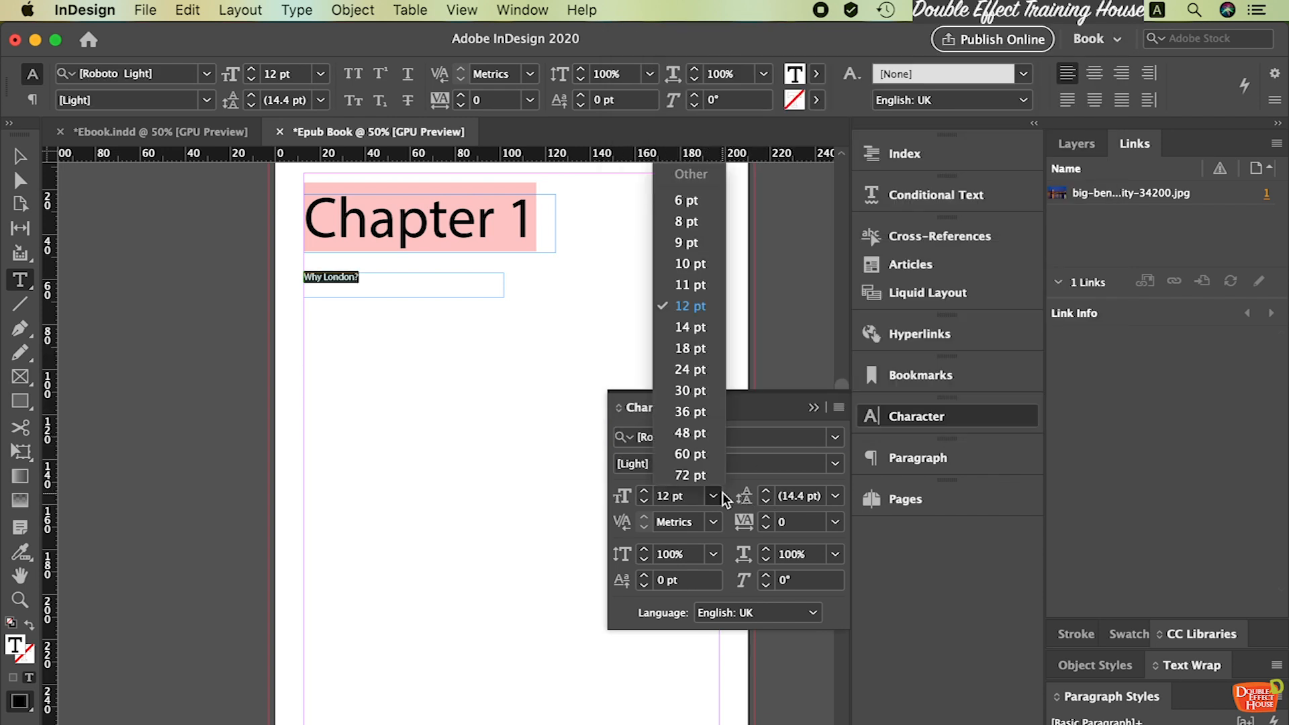
pyautogui.click(690, 327)
# Fit the "Why London?" frame and the "Chapter 1" frame to their text, then deselect them
pyautogui.click(20, 156)
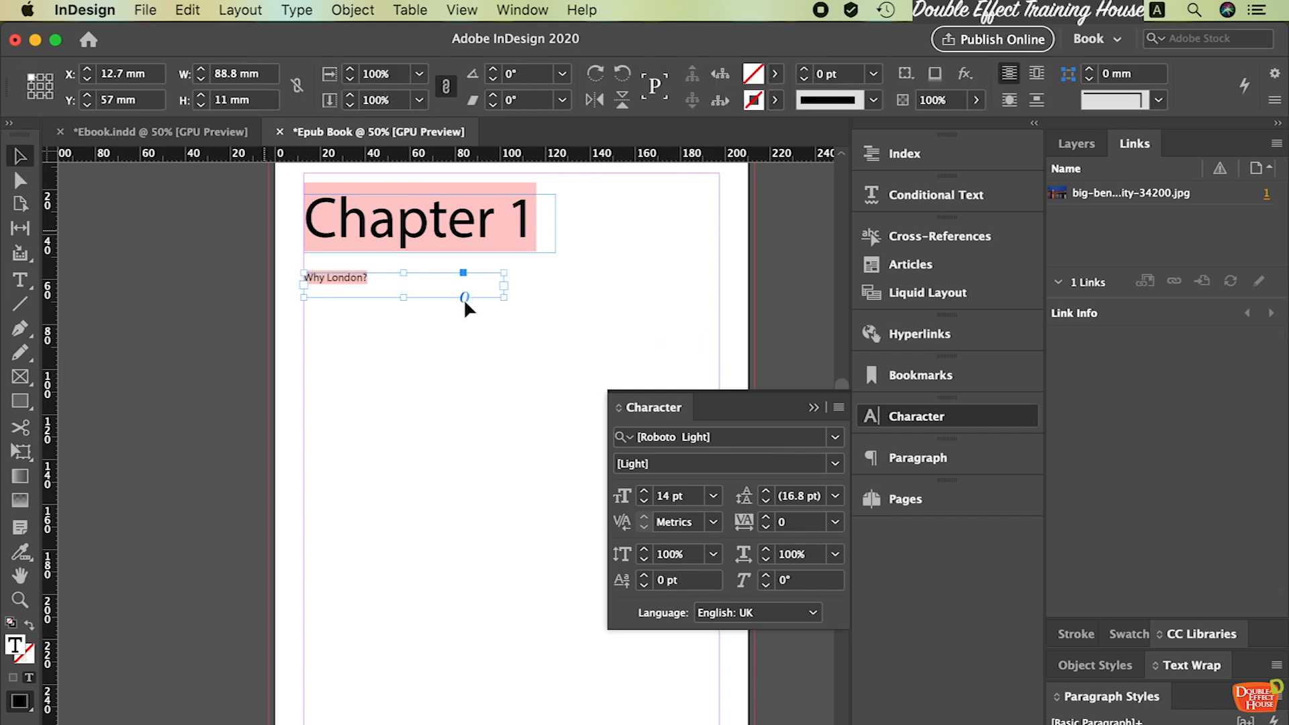
pyautogui.click(510, 304)
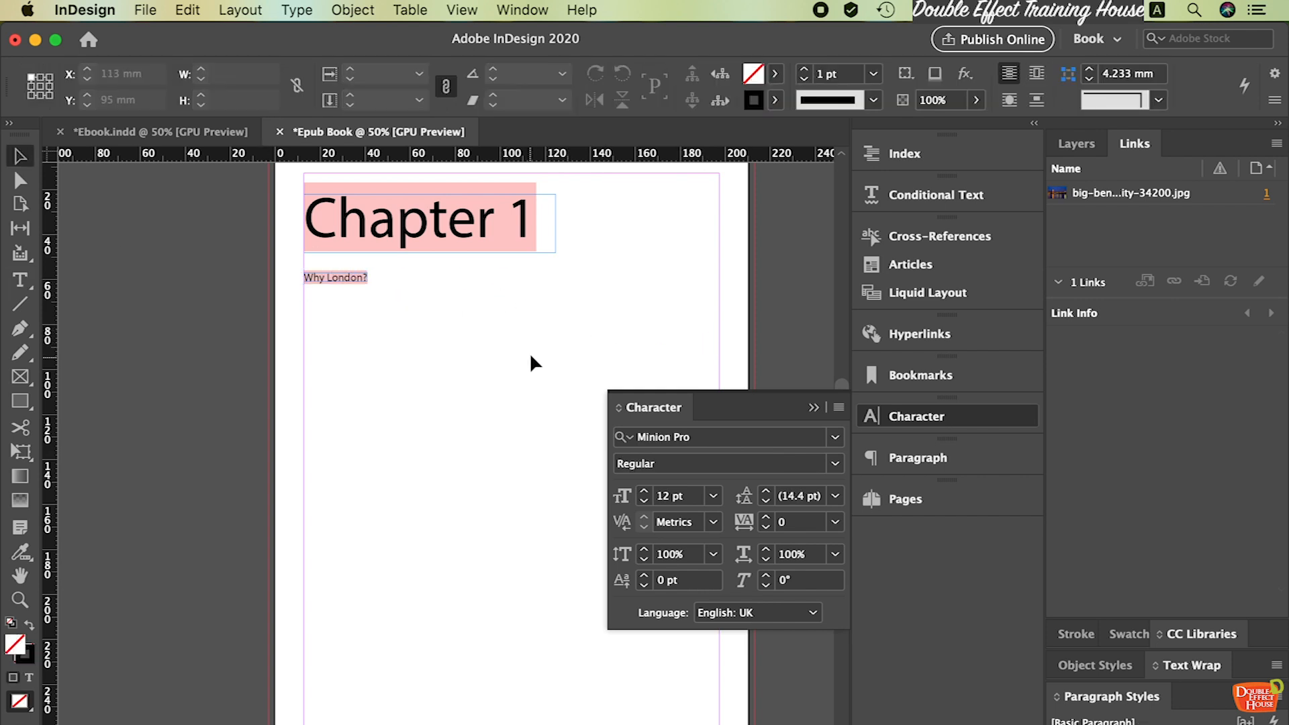
pyautogui.scroll(1, 424, 336)
pyautogui.scroll(1, 425, 339)
pyautogui.click(477, 254)
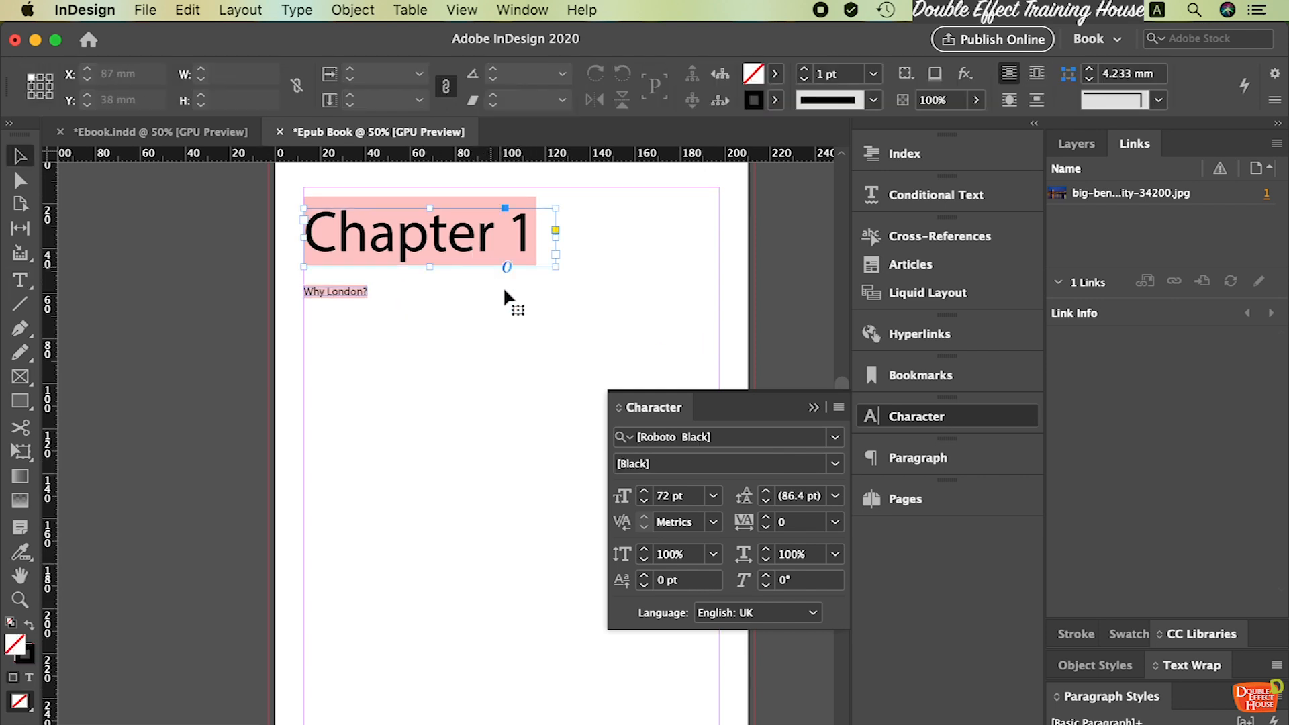
pyautogui.click(326, 295)
pyautogui.click(518, 239)
pyautogui.doubleClick(556, 267)
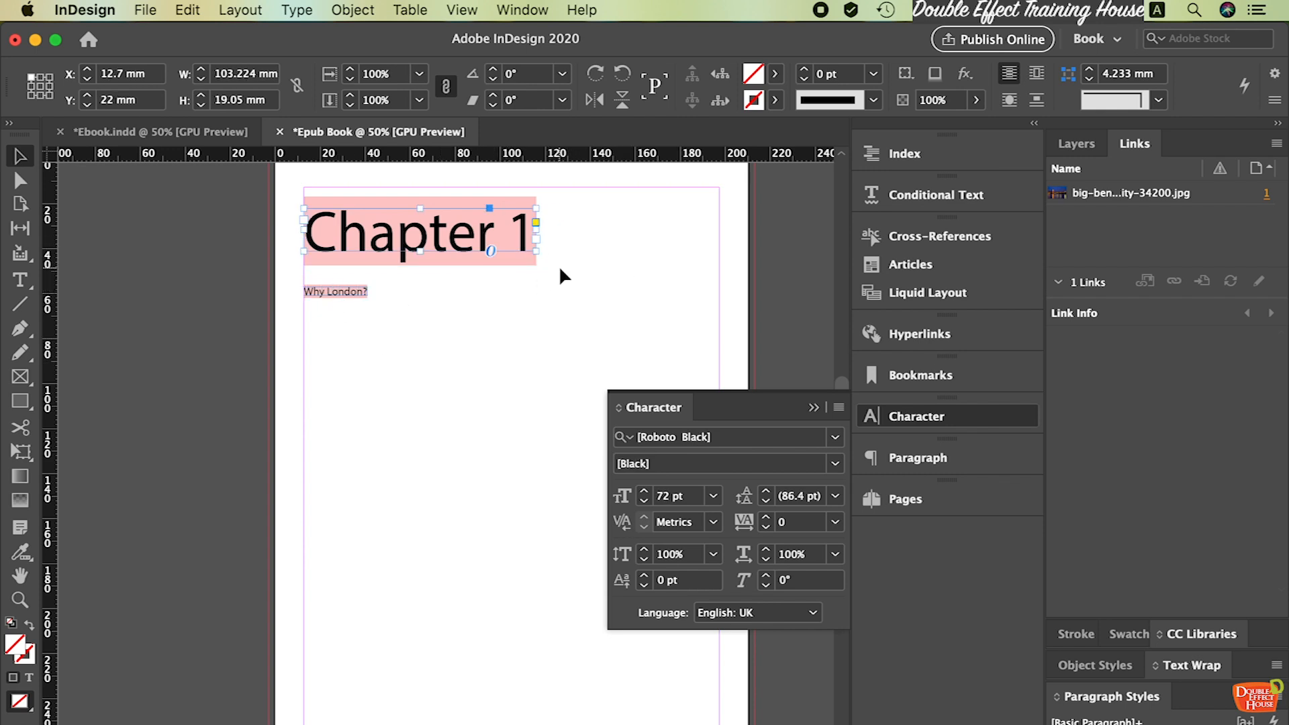
pyautogui.click(509, 280)
# Move the "Why London?" subtitle up slightly, closer to the "Chapter 1" heading, and collapse the Character panel
pyautogui.click(347, 294)
pyautogui.click(374, 300)
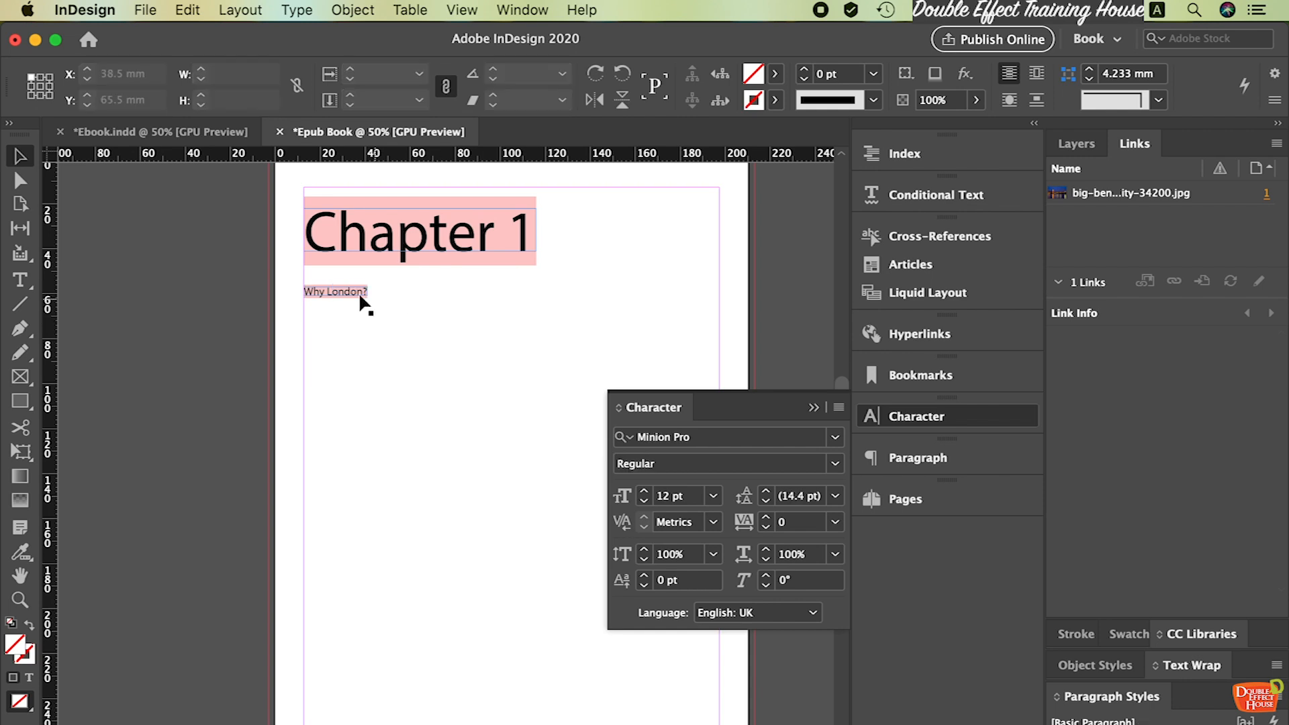
pyautogui.moveTo(360, 295); pyautogui.dragTo(360, 285)
pyautogui.click(463, 295)
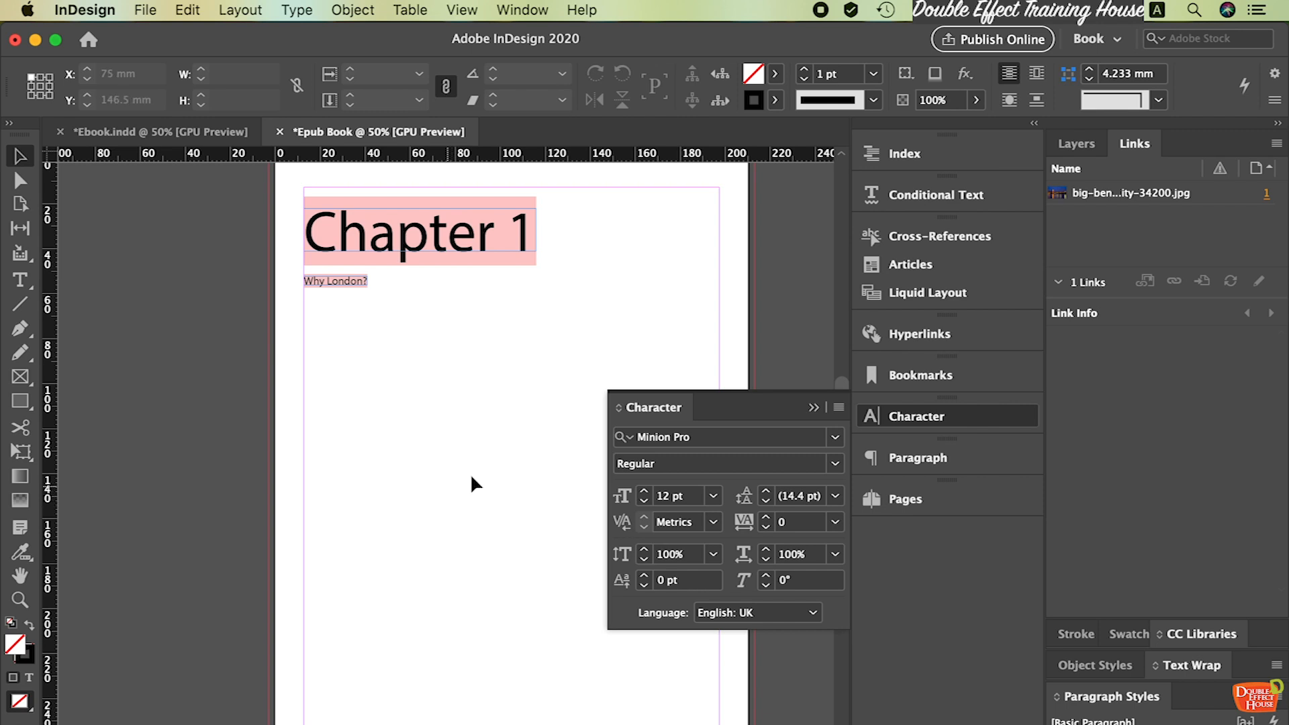
pyautogui.click(813, 408)
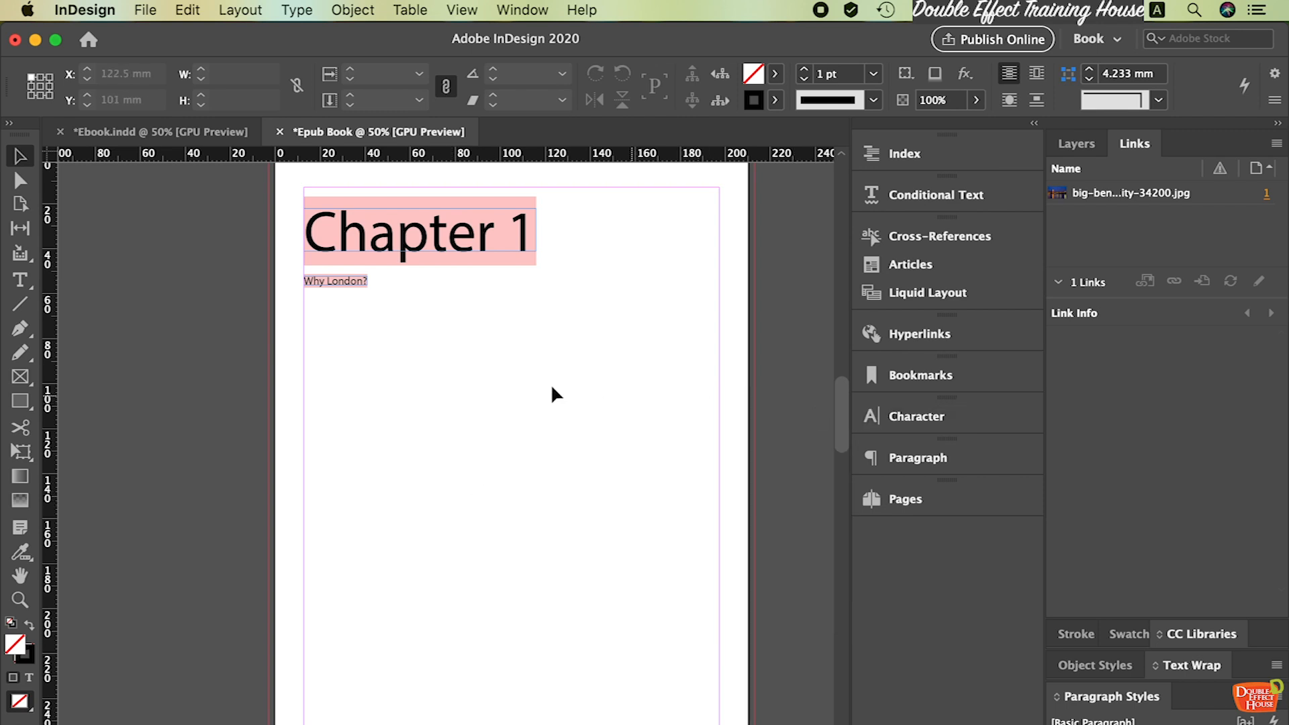
# Create a body text frame about 184.6 x 176 mm between the margins below "Why London?" and fill it with placeholder text
pyautogui.scroll(-3, 489, 420)
pyautogui.scroll(1, 497, 419)
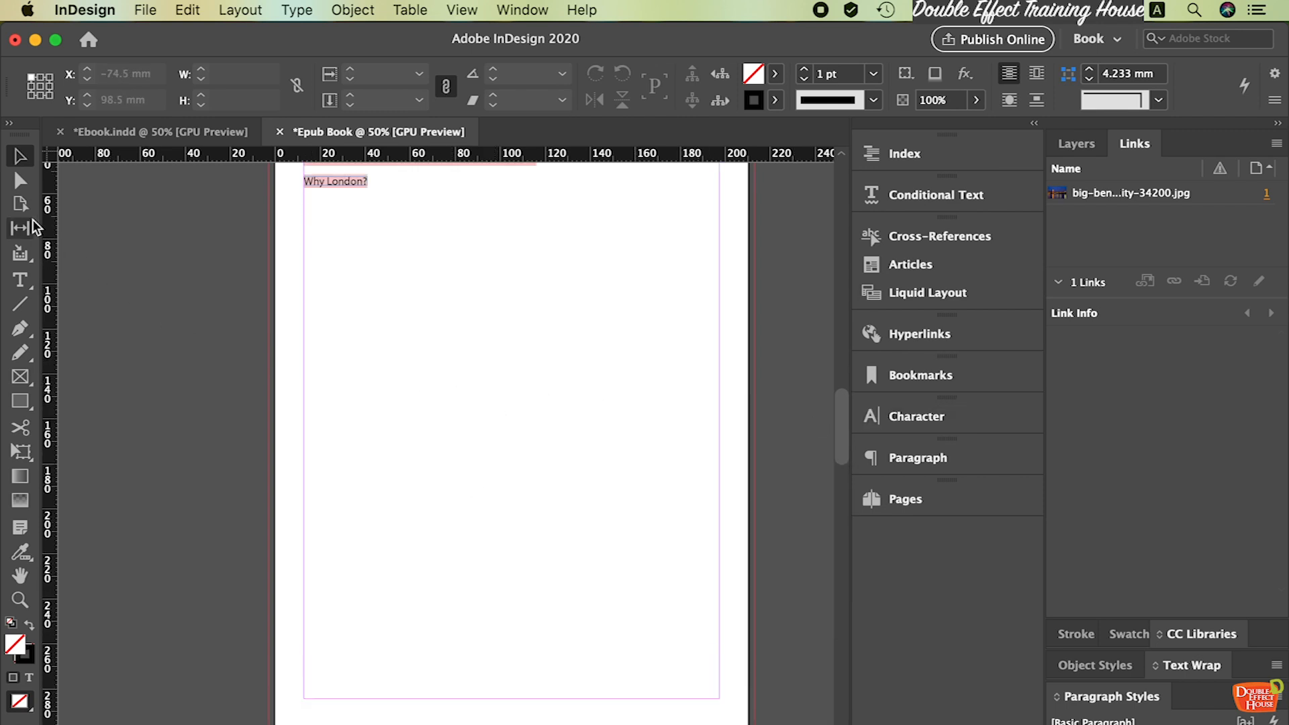
pyautogui.click(26, 278)
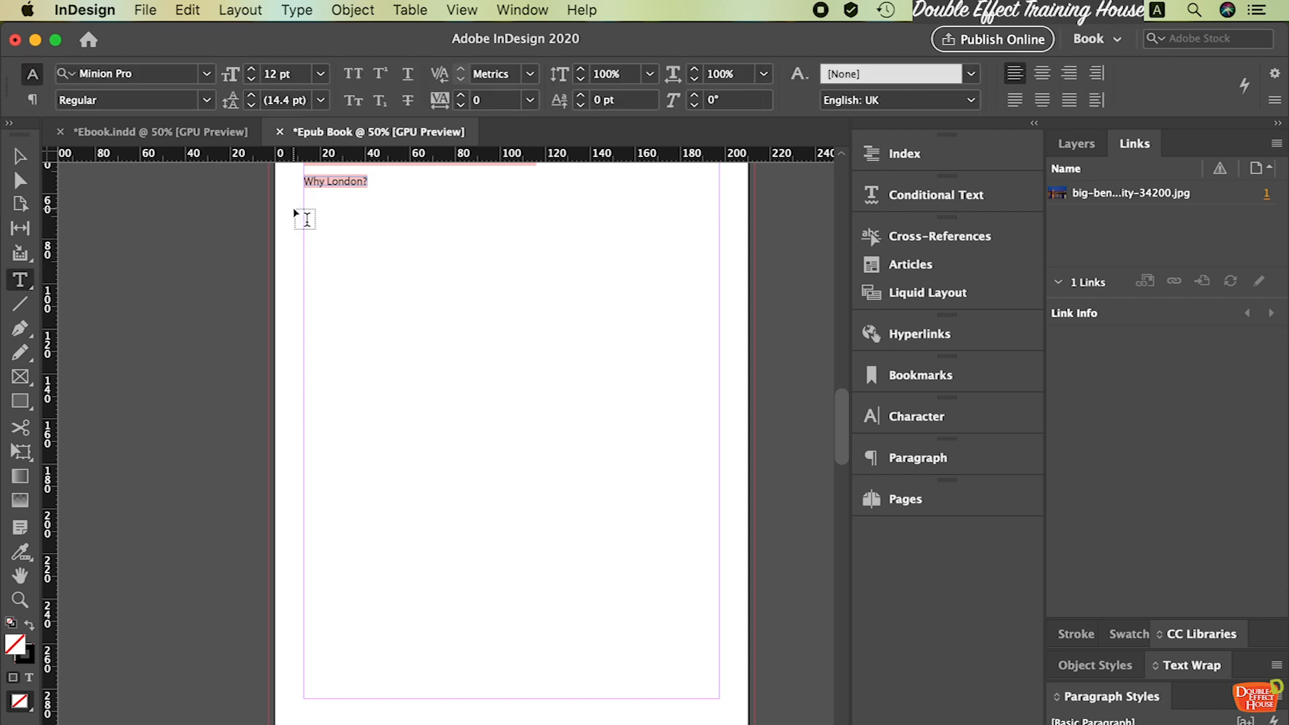
pyautogui.moveTo(305, 202); pyautogui.dragTo(721, 596)
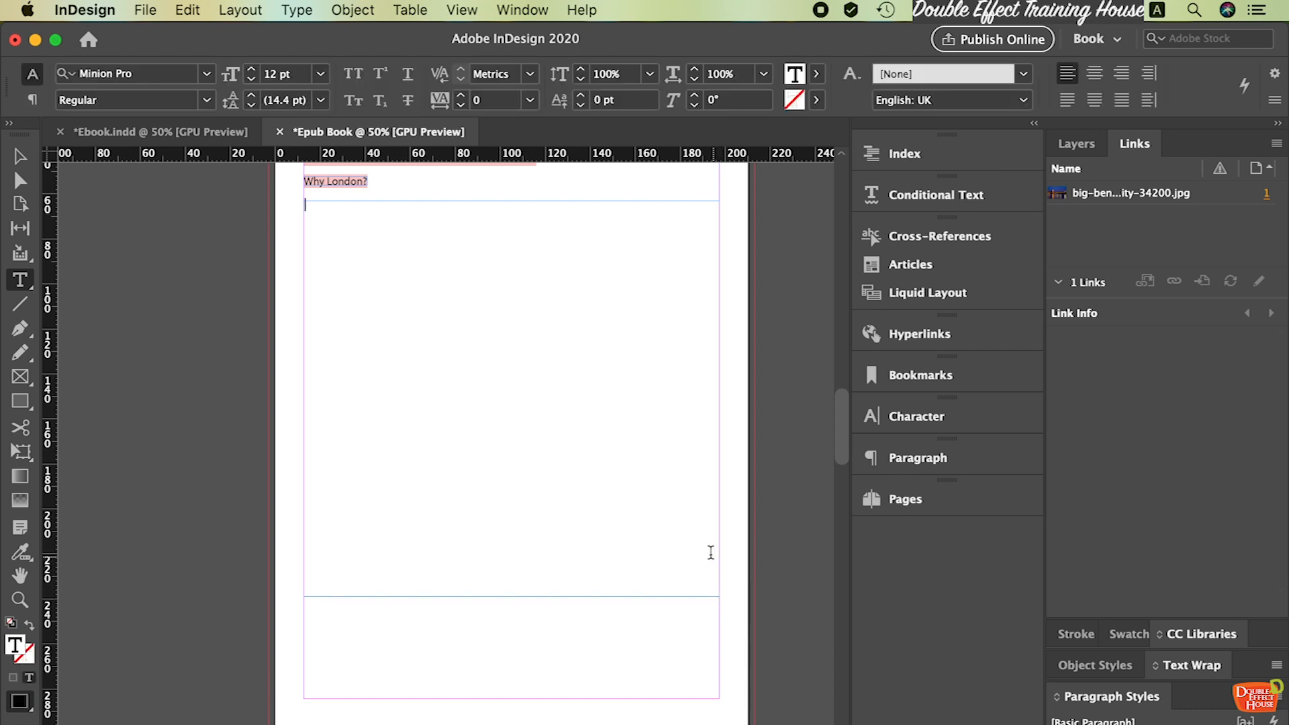
pyautogui.click(313, 9)
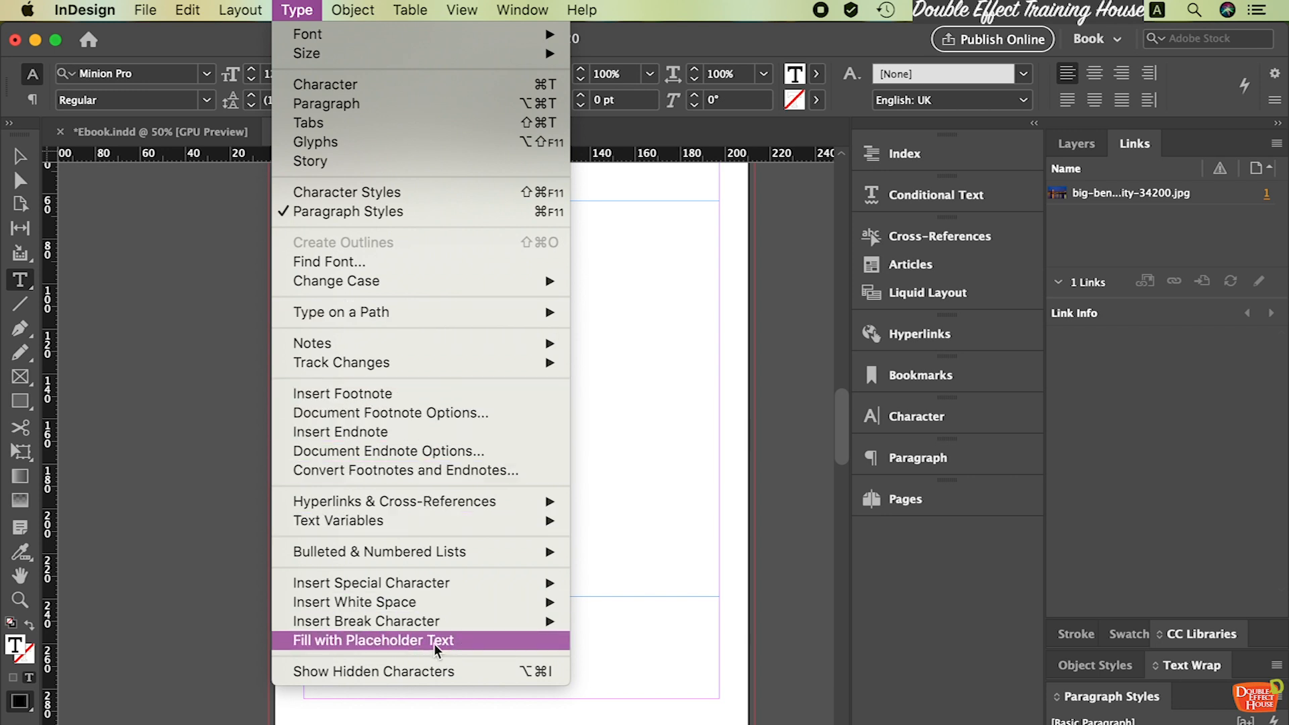
pyautogui.click(395, 640)
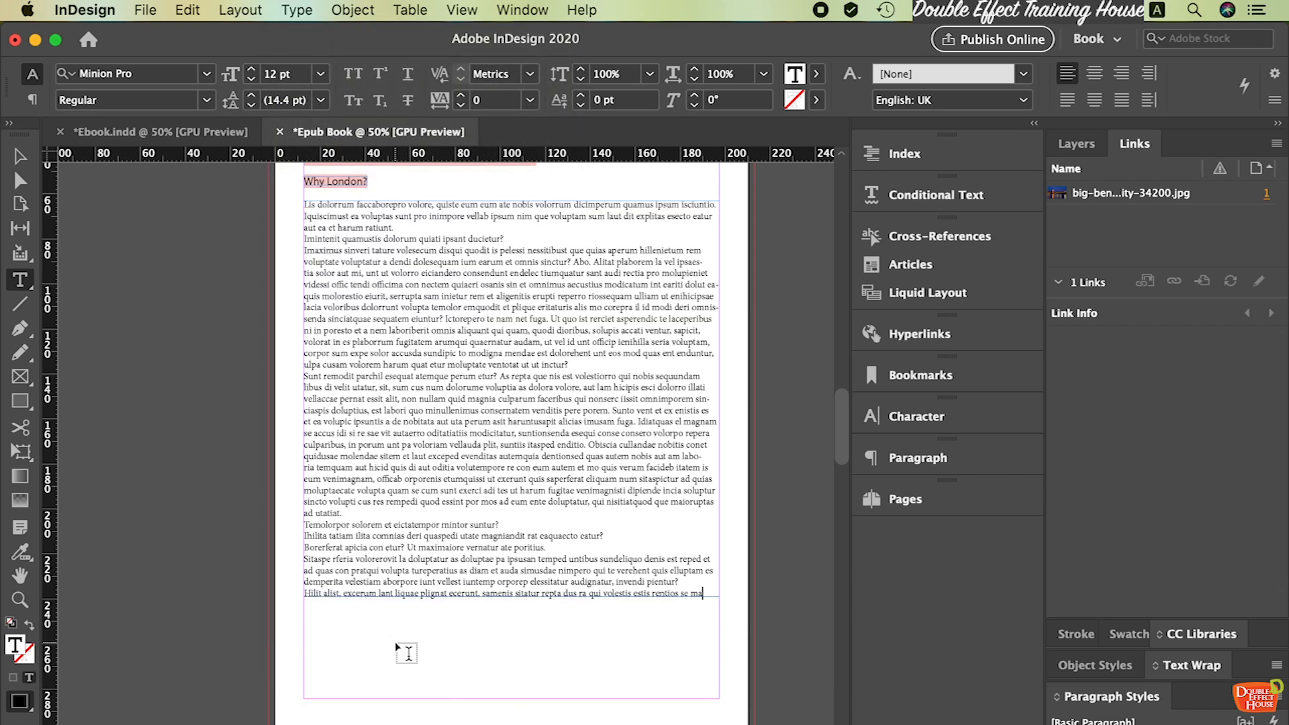
# Set all of the placeholder body text in the Roboto Light font and deselect the frame
pyautogui.scroll(1, 434, 554)
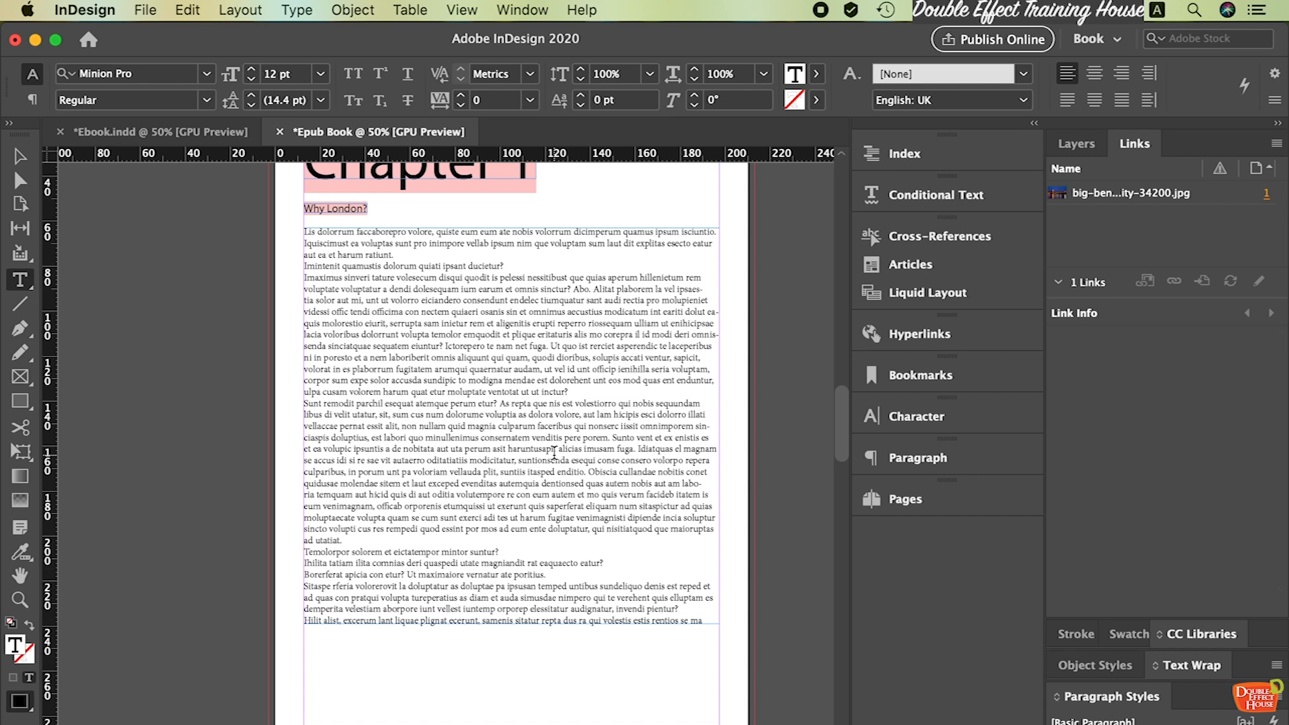
pyautogui.press('super+a')
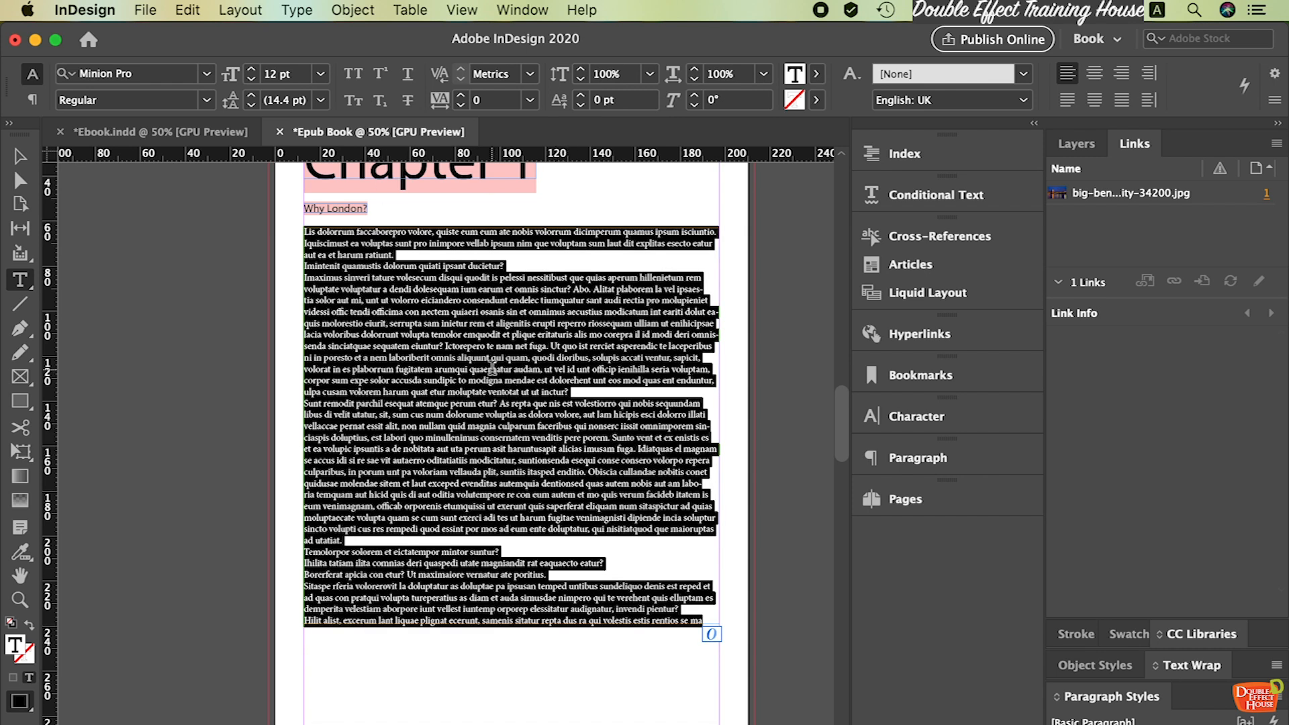
pyautogui.press('super+t')
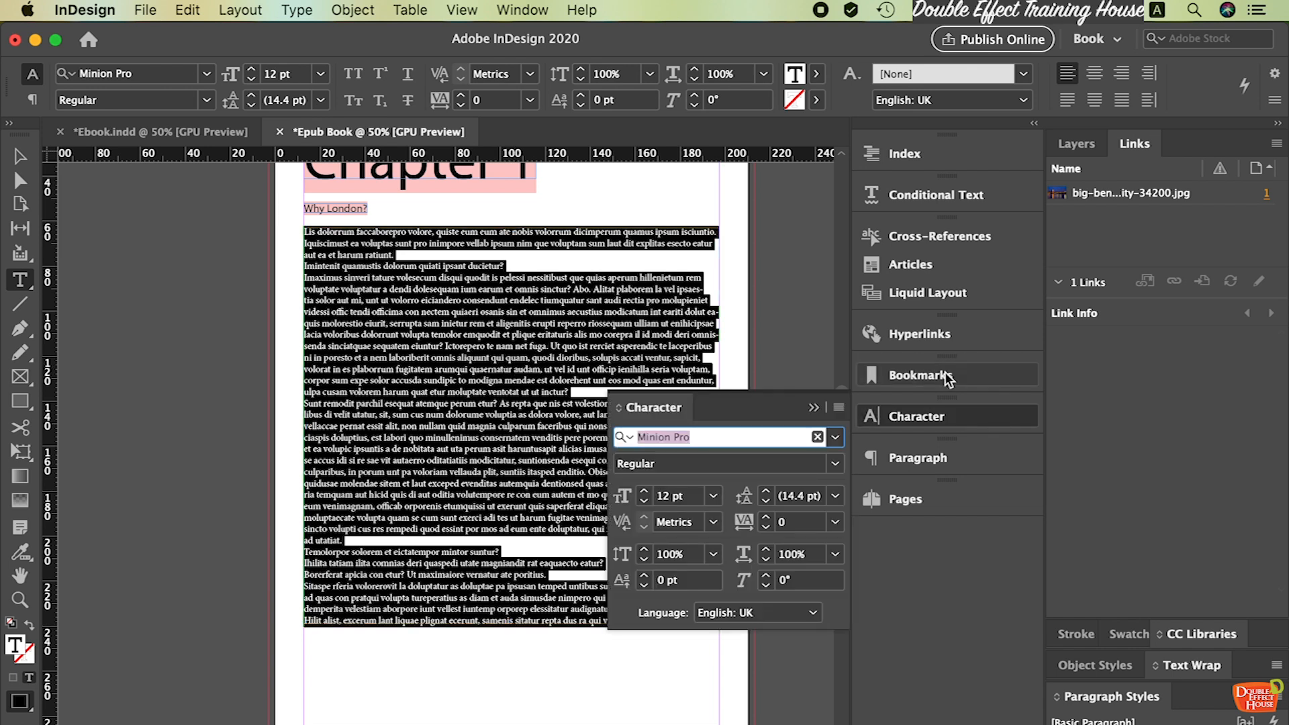
pyautogui.write('Ro')
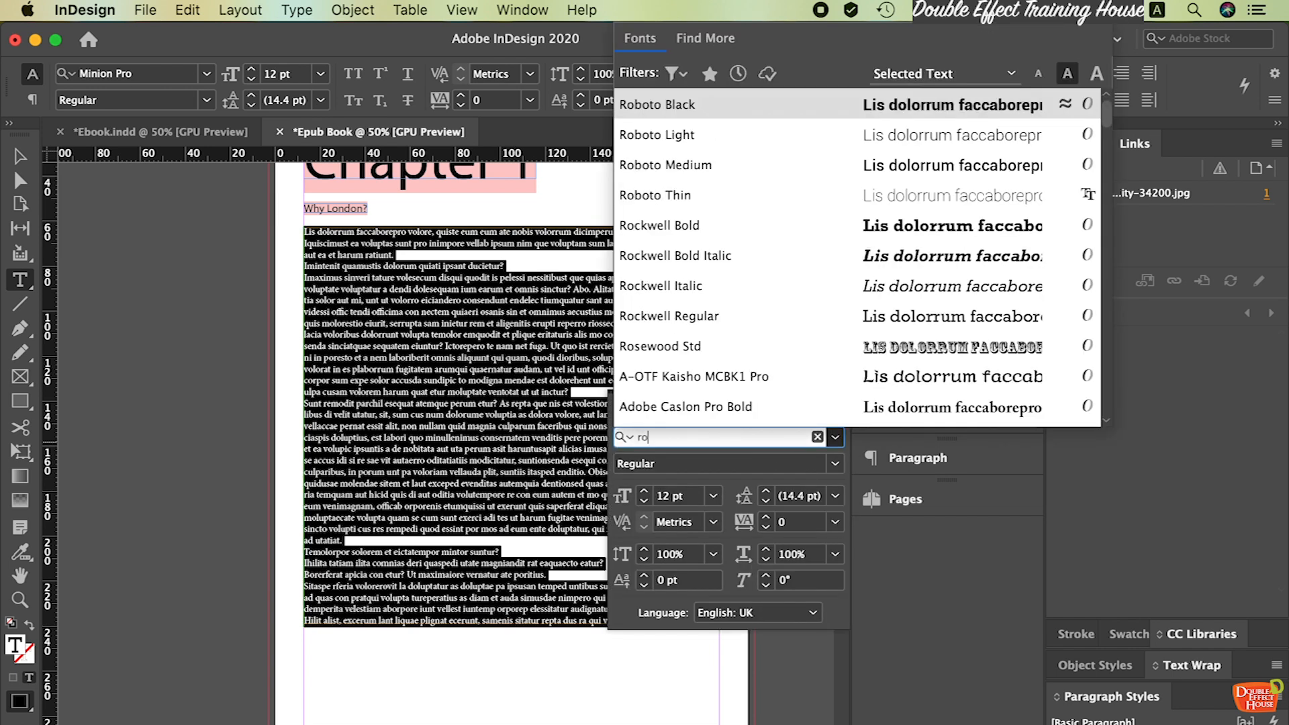
pyautogui.click(732, 143)
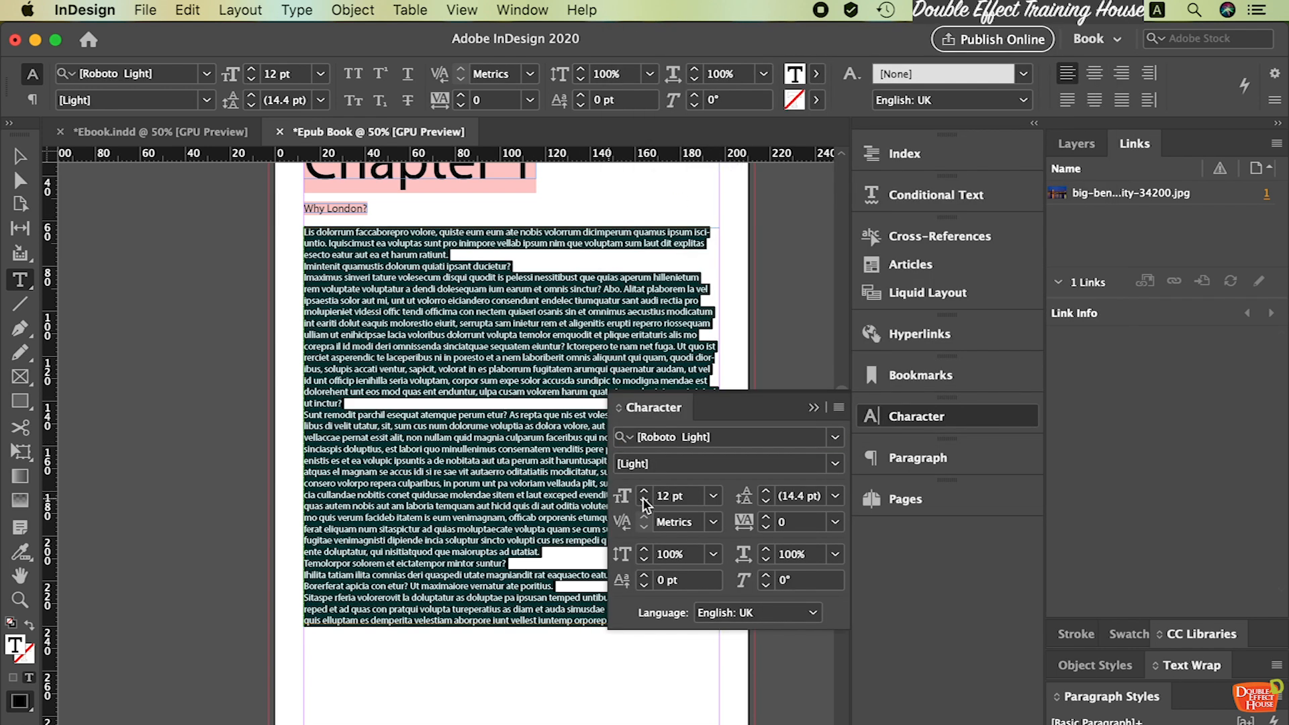
pyautogui.click(17, 157)
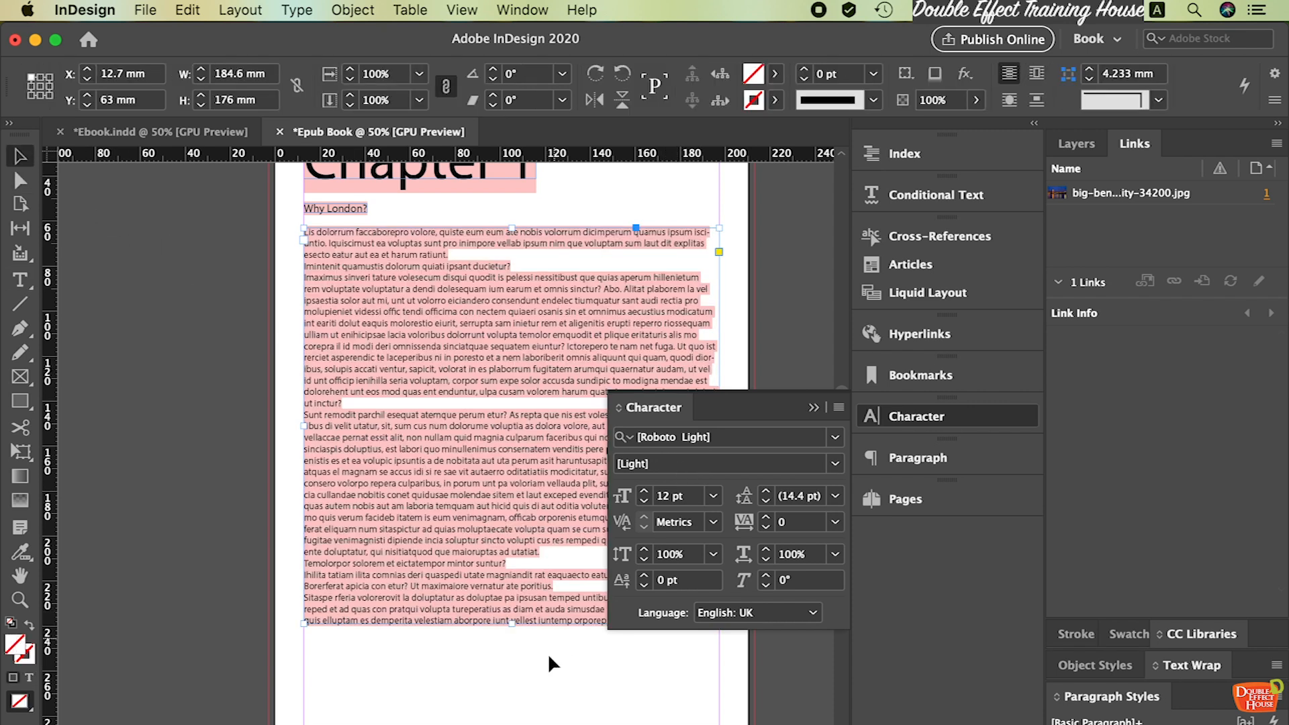
pyautogui.click(554, 639)
# Move the body text frame down to a Y position of about 67.2 mm, leaving a gap below the subtitle
pyautogui.click(484, 323)
pyautogui.moveTo(488, 334); pyautogui.dragTo(493, 341)
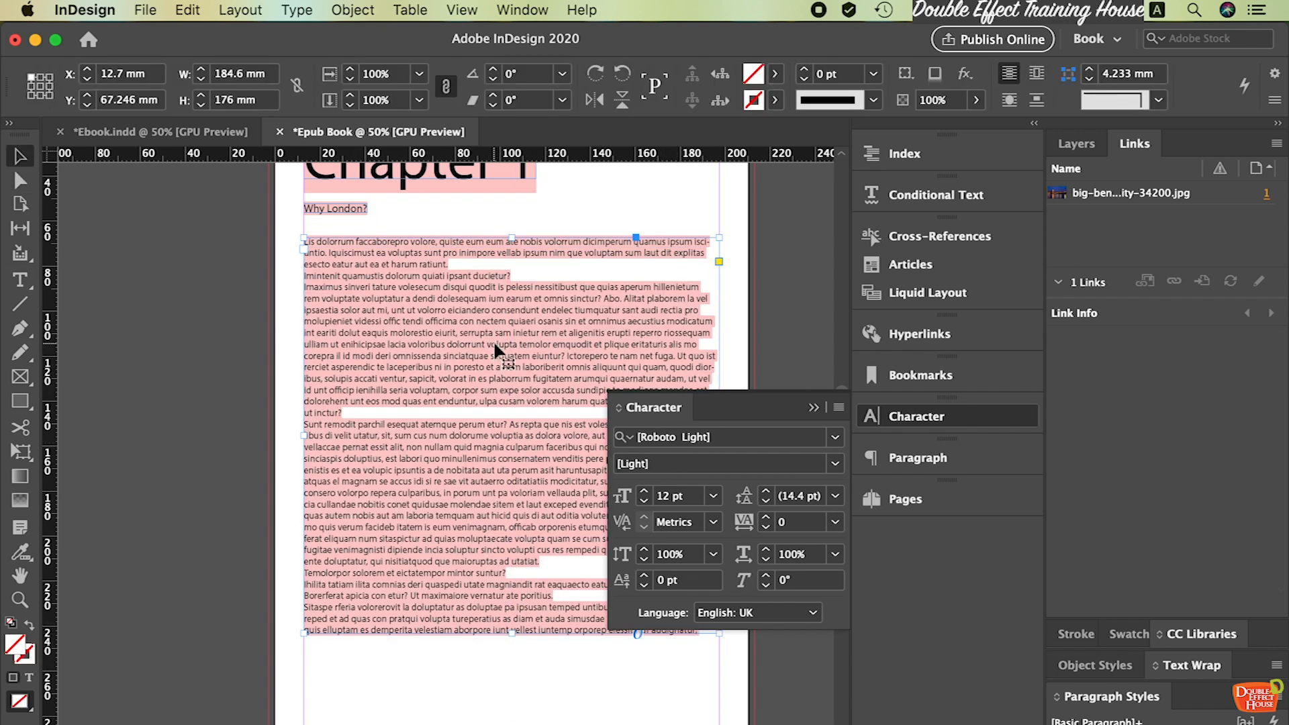
pyautogui.moveTo(570, 328); pyautogui.dragTo(574, 333)
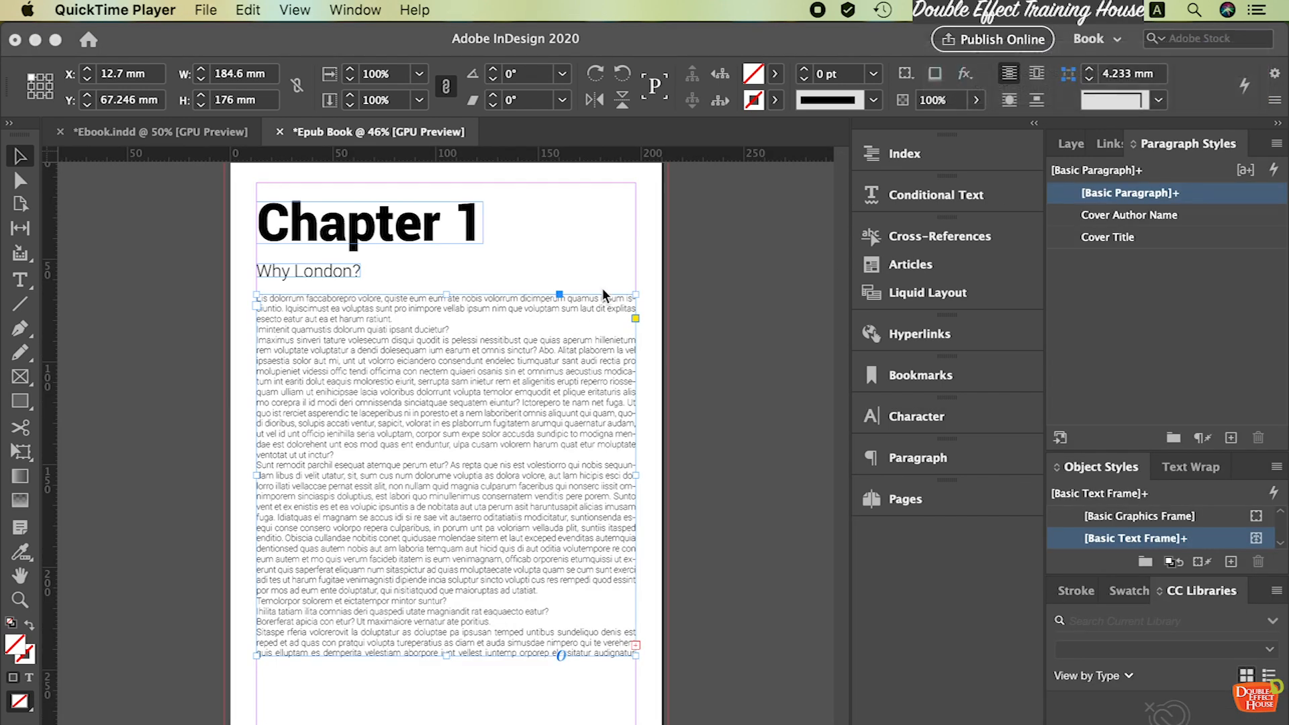
# Inspect the heading, subtitle and body text frames in turn, finishing with the "Chapter 1" frame selected
pyautogui.click(607, 270)
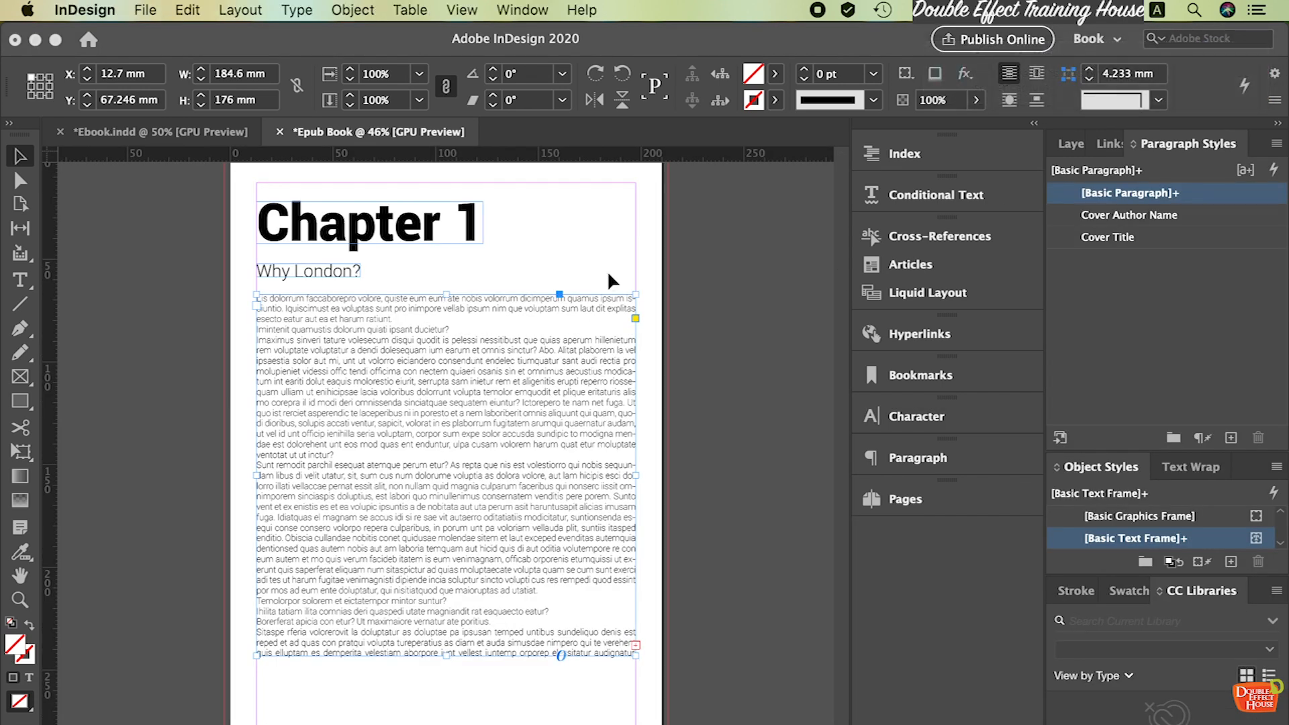
pyautogui.click(468, 222)
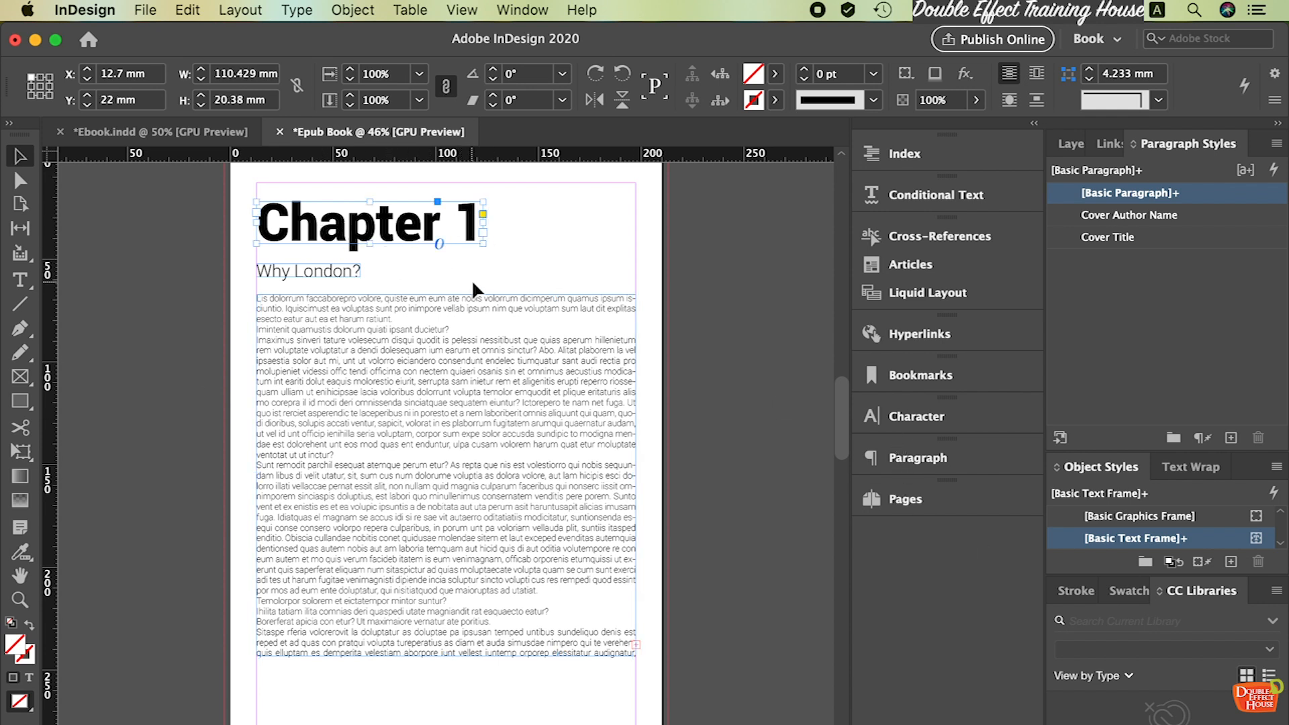
pyautogui.click(344, 271)
pyautogui.click(603, 332)
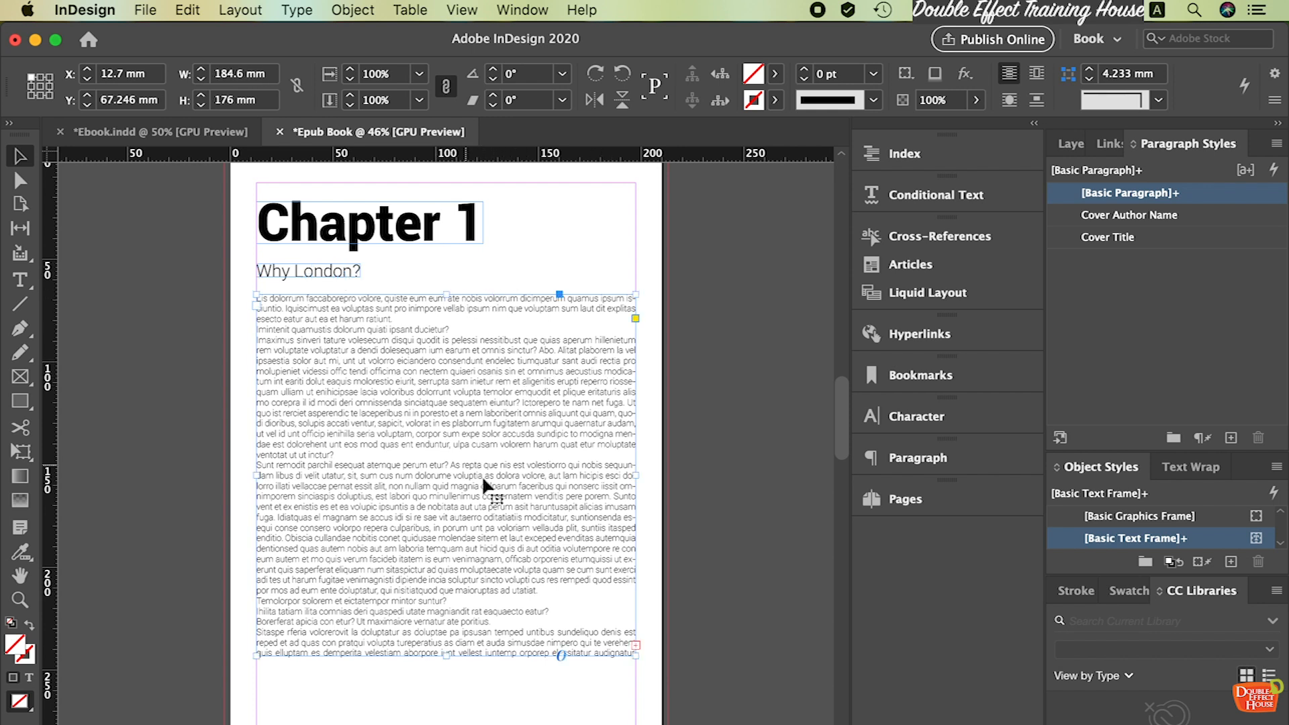
pyautogui.click(445, 221)
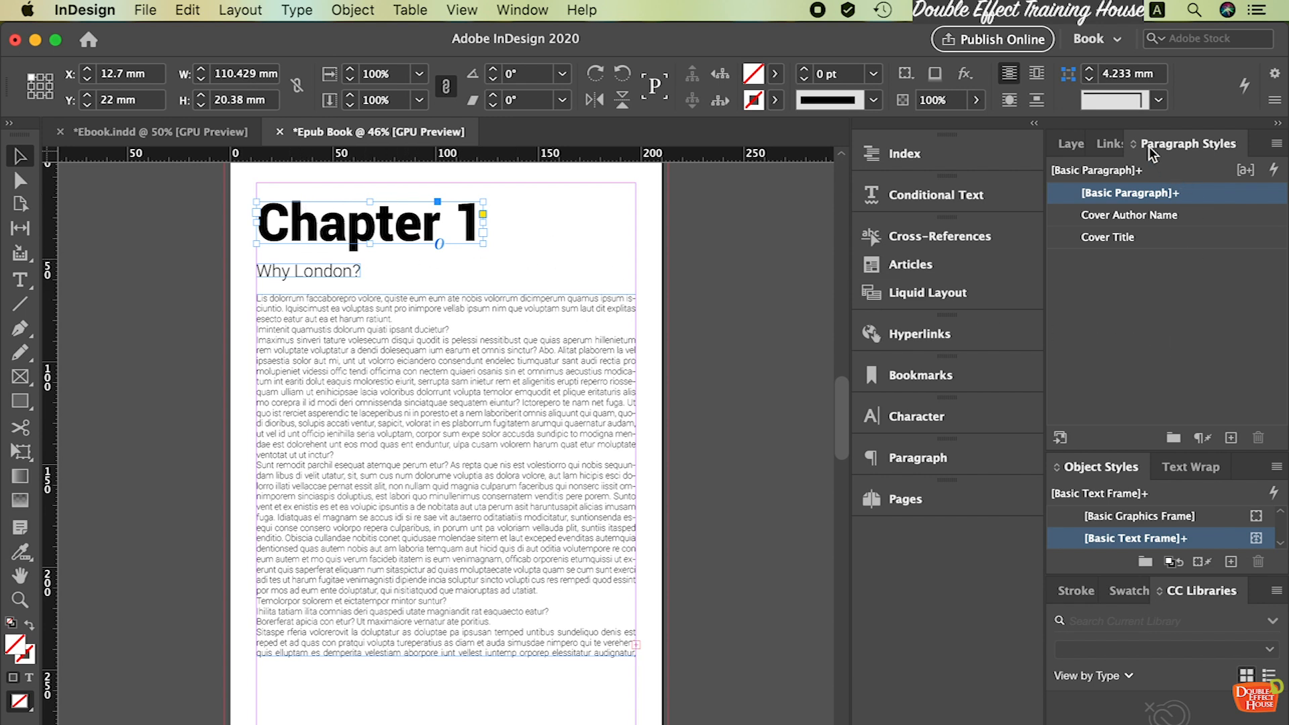
# Create a paragraph style named "Chapter Numbering" from the selected "Chapter 1" heading
pyautogui.click(1230, 437)
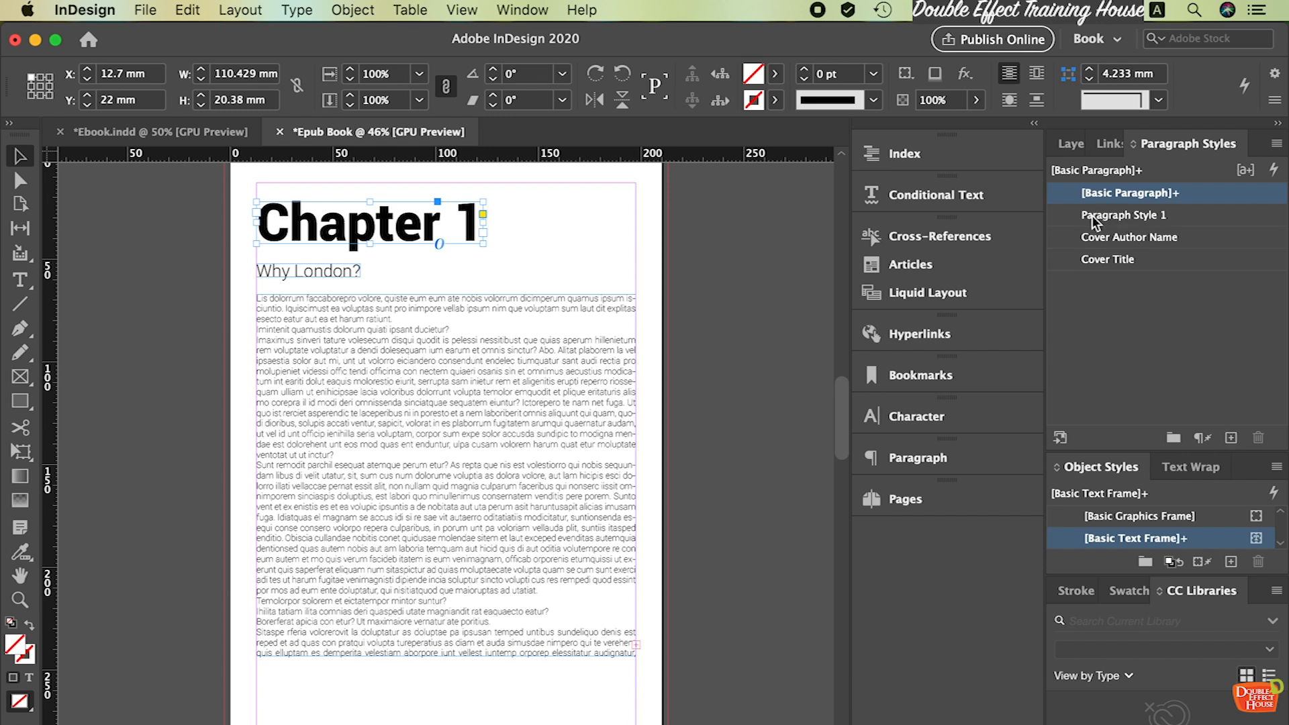
pyautogui.doubleClick(1109, 217)
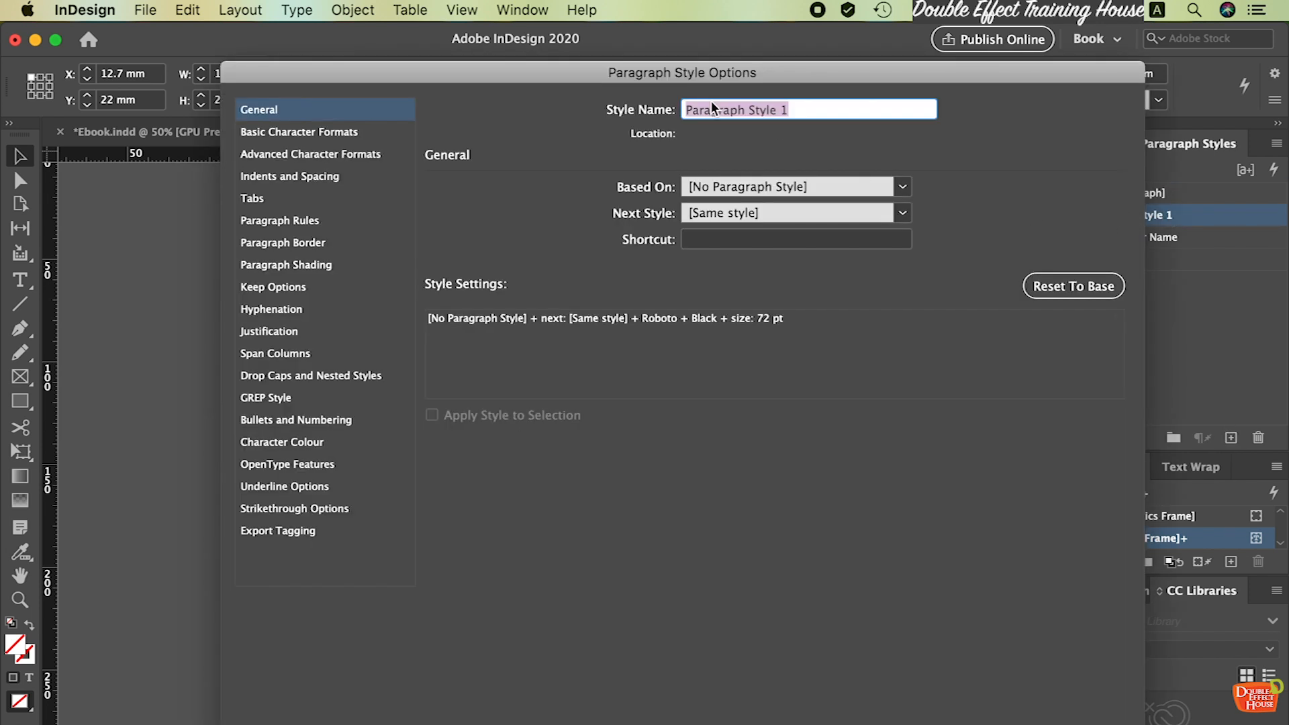
pyautogui.moveTo(670, 77); pyautogui.dragTo(763, 435)
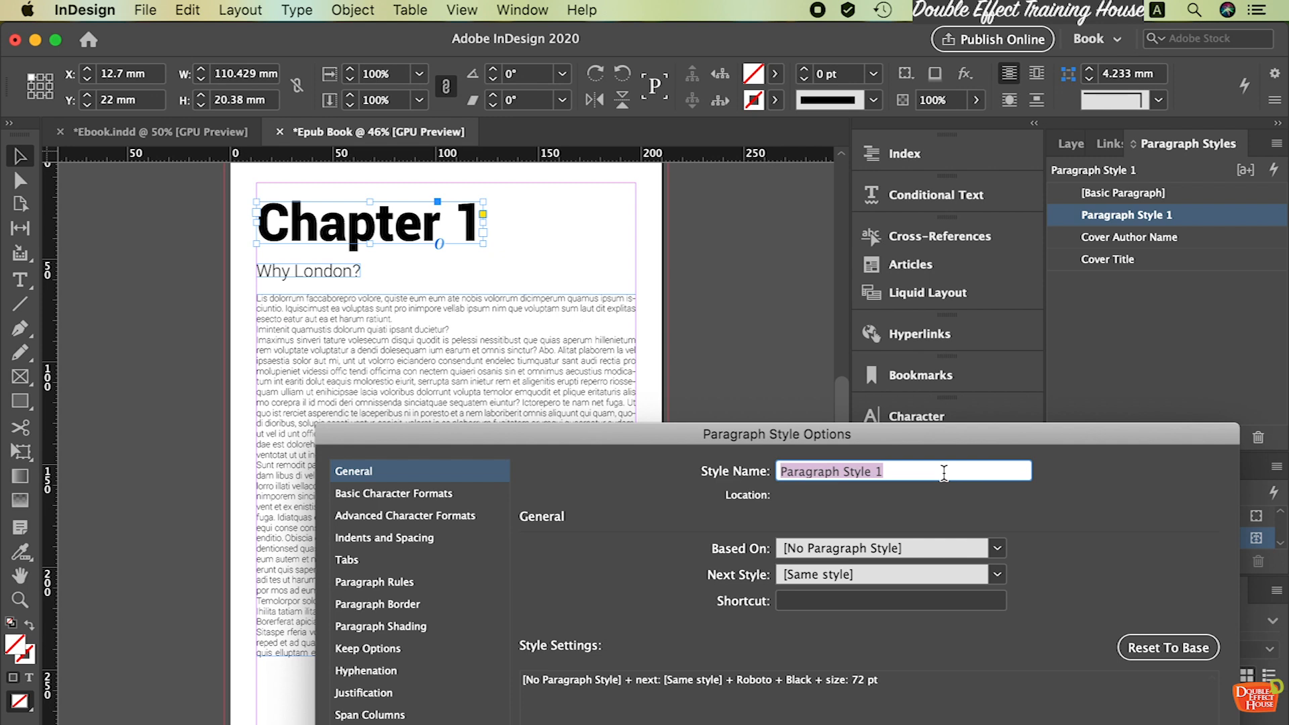
pyautogui.write('Chapter')
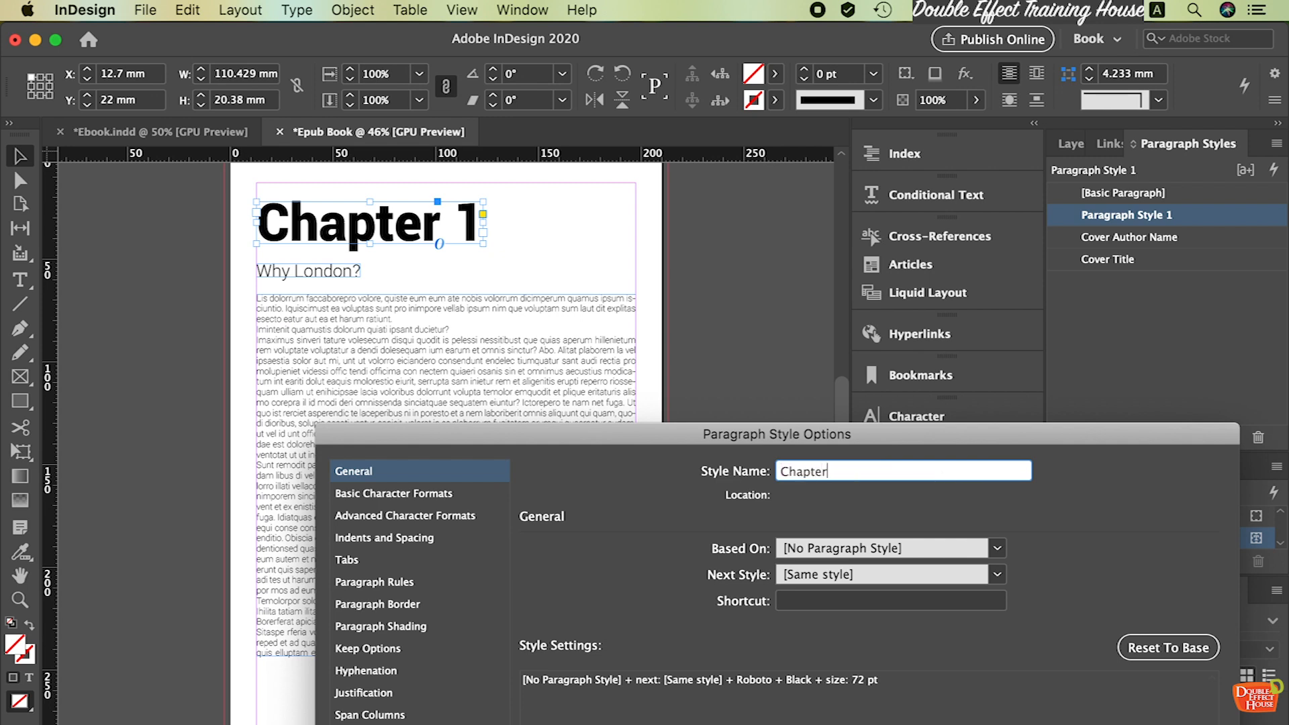
pyautogui.write(' Numbering')
pyautogui.moveTo(858, 437); pyautogui.dragTo(925, 160)
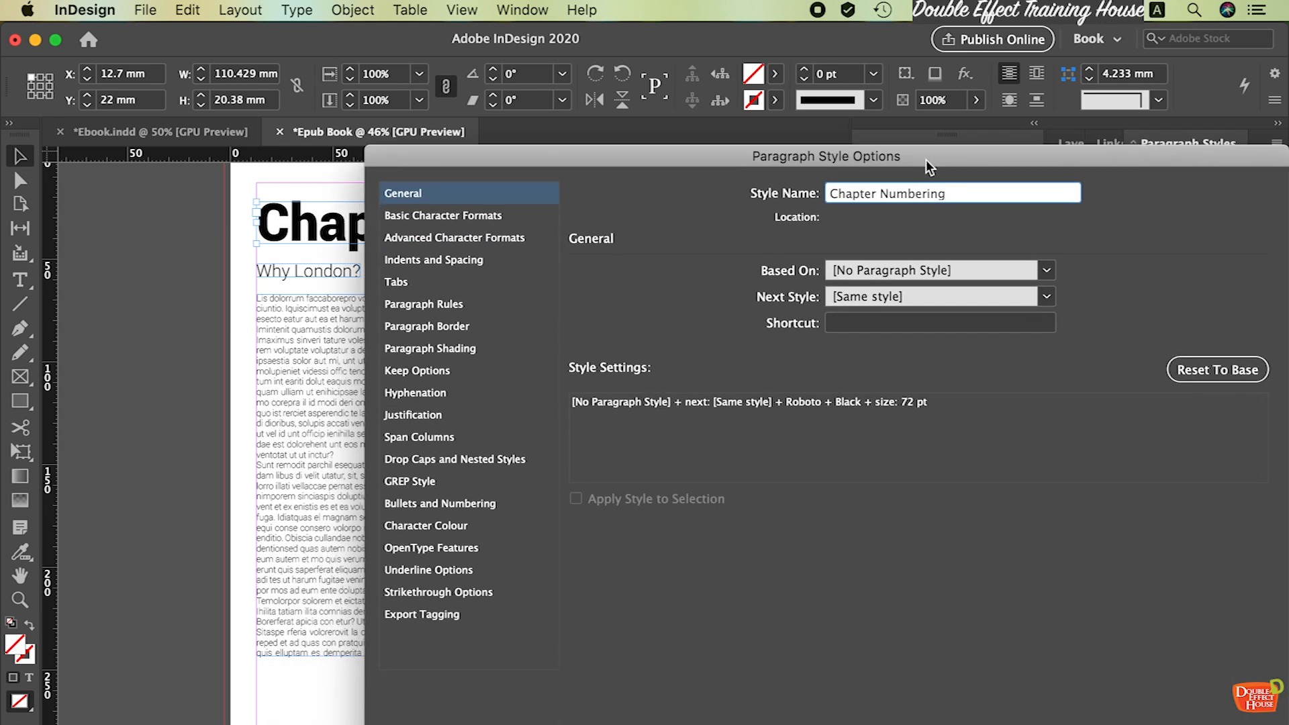
# Set the Chapter Numbering style's EPUB and HTML export tagging to class "Chapter Numbering" and tag h1
pyautogui.click(423, 615)
pyautogui.moveTo(531, 160); pyautogui.dragTo(605, 358)
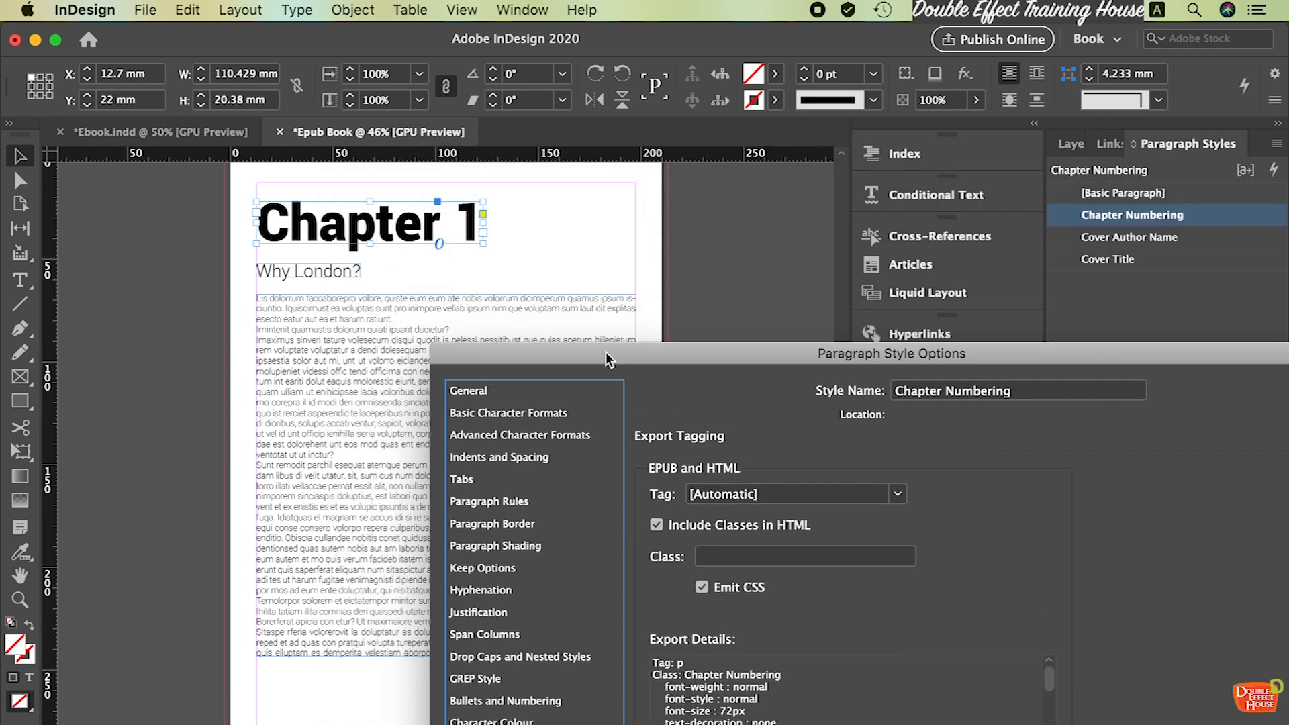
pyautogui.click(730, 556)
pyautogui.tripleClick(1020, 396)
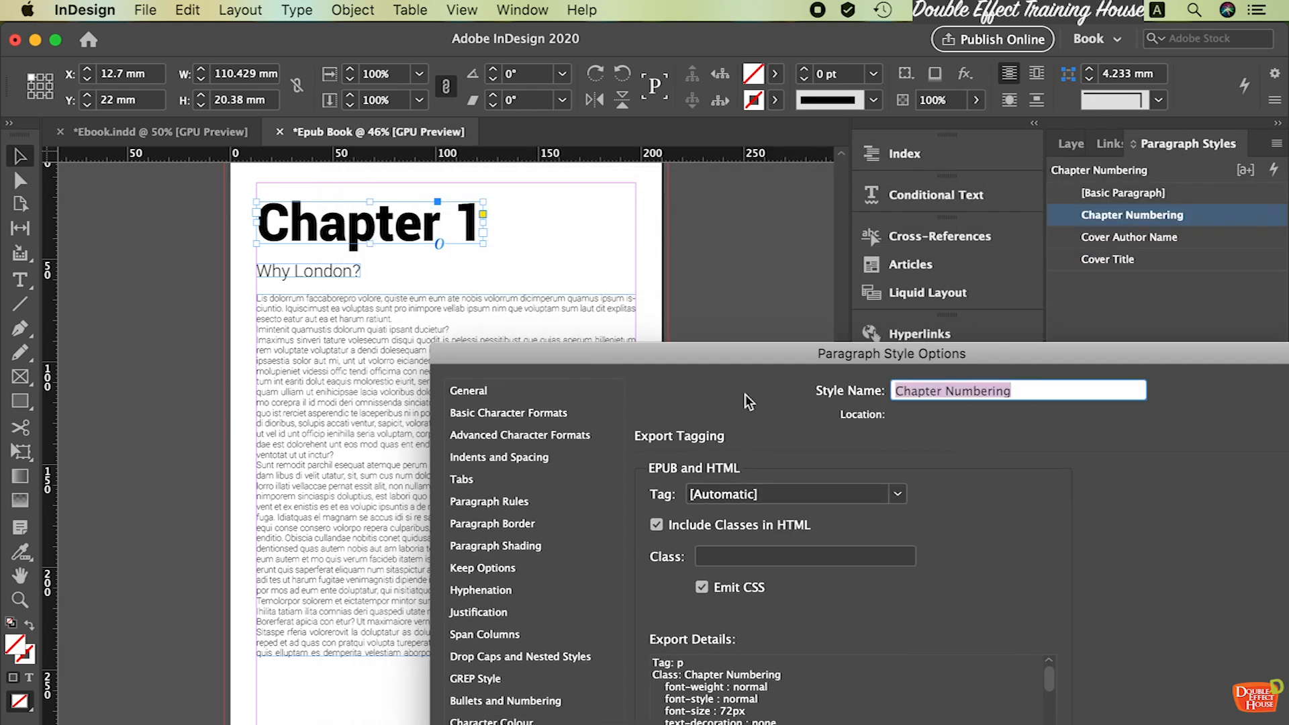
pyautogui.press('super+c')
pyautogui.click(800, 557)
pyautogui.press('super+v')
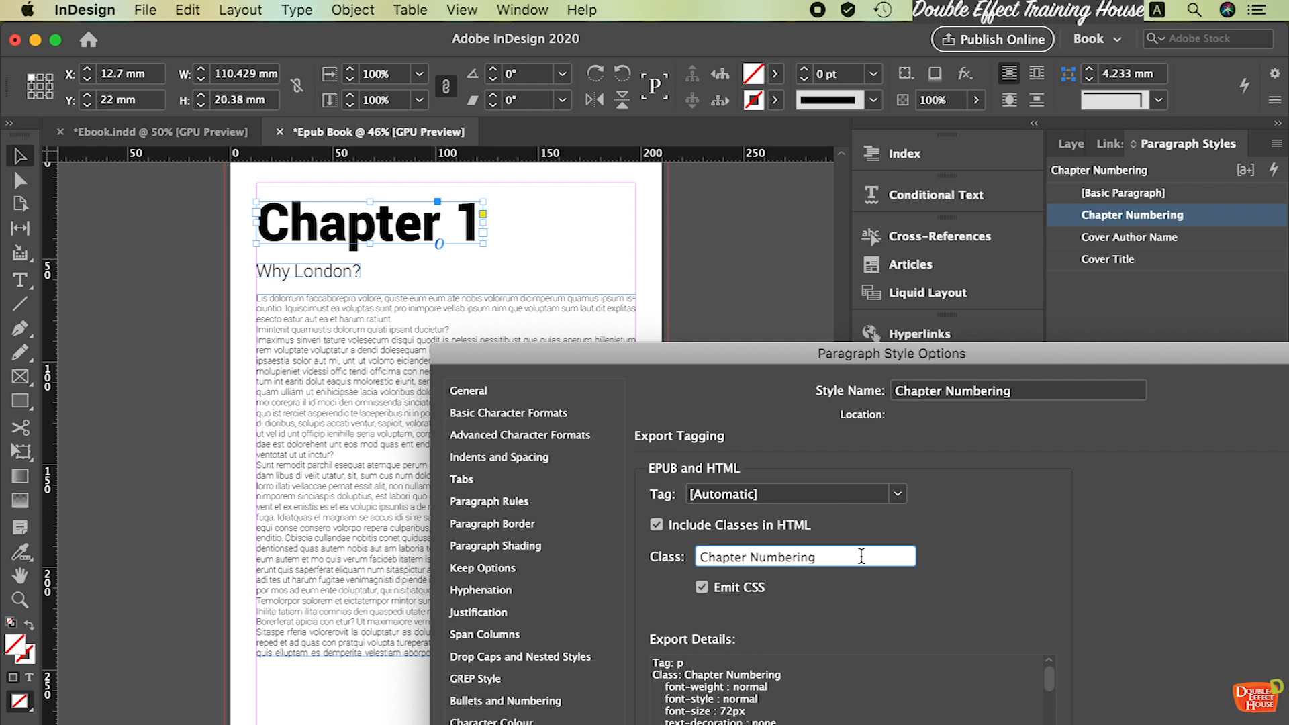
pyautogui.click(698, 495)
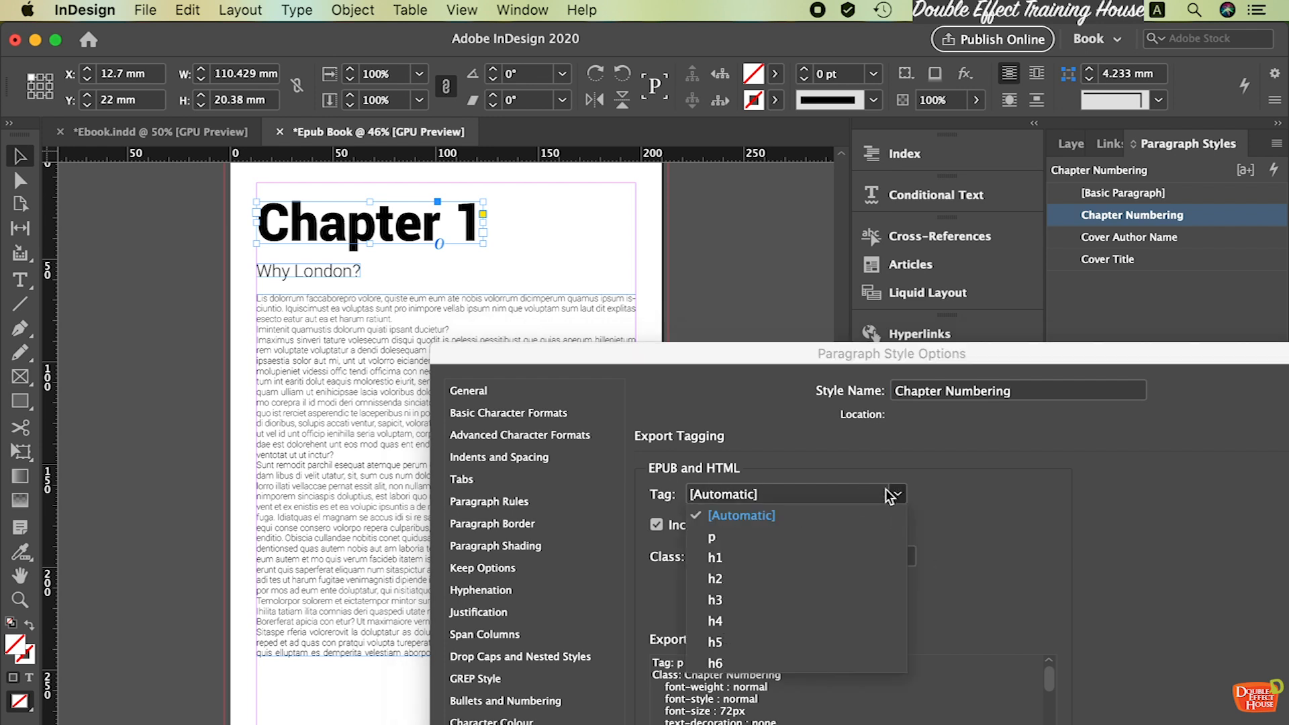
pyautogui.click(759, 556)
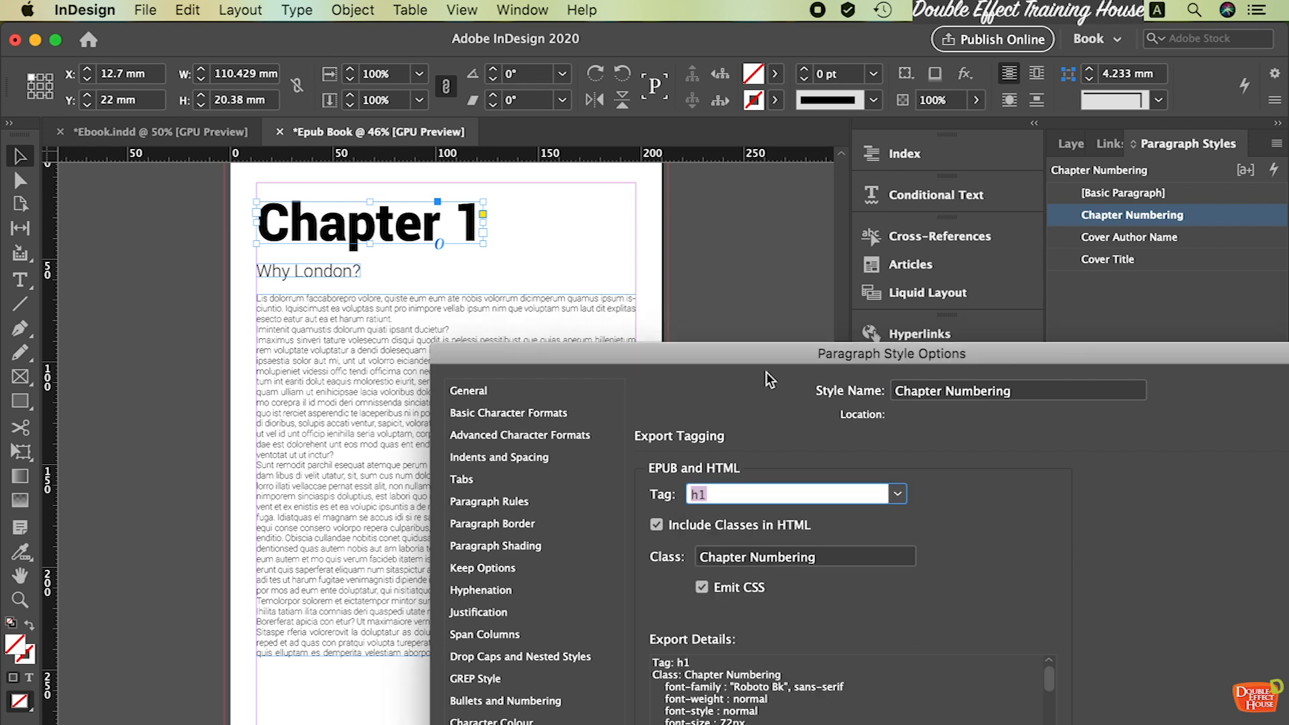
# Make the Chapter Numbering style split the document for EPUB export and accept the style options
pyautogui.moveTo(751, 351); pyautogui.dragTo(780, 134)
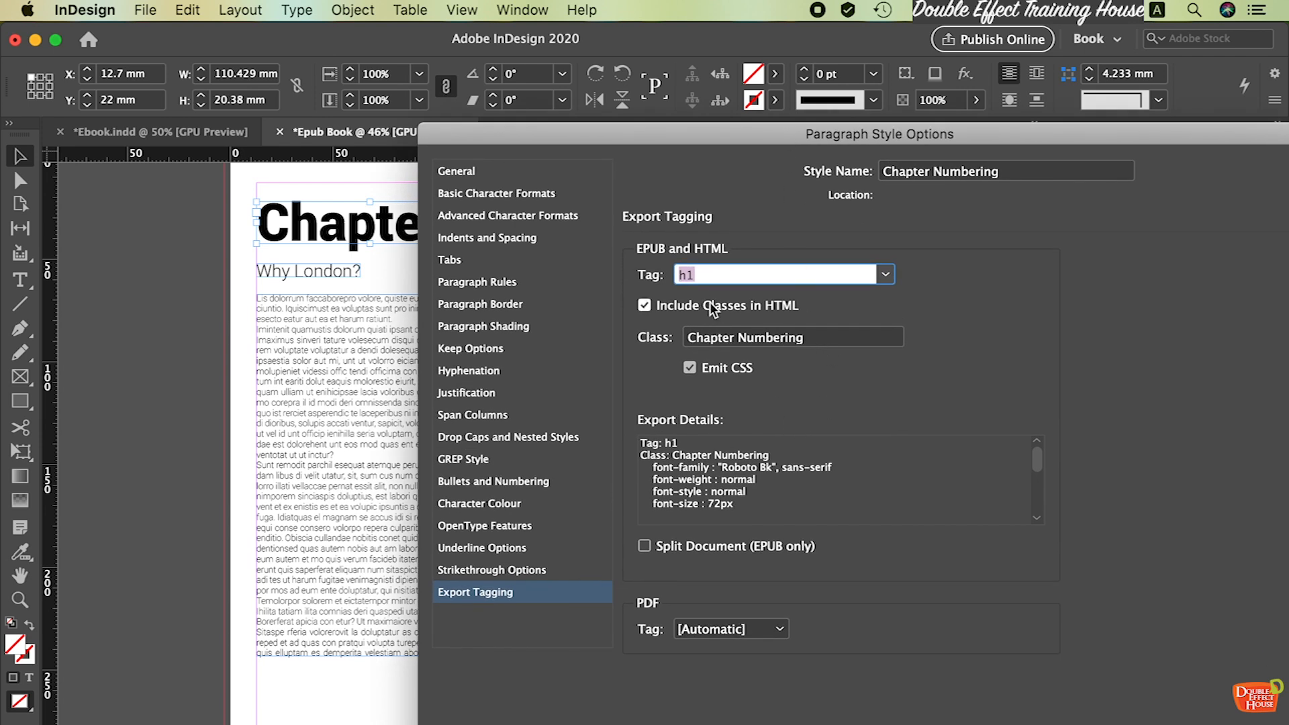
pyautogui.moveTo(799, 140); pyautogui.dragTo(816, 106)
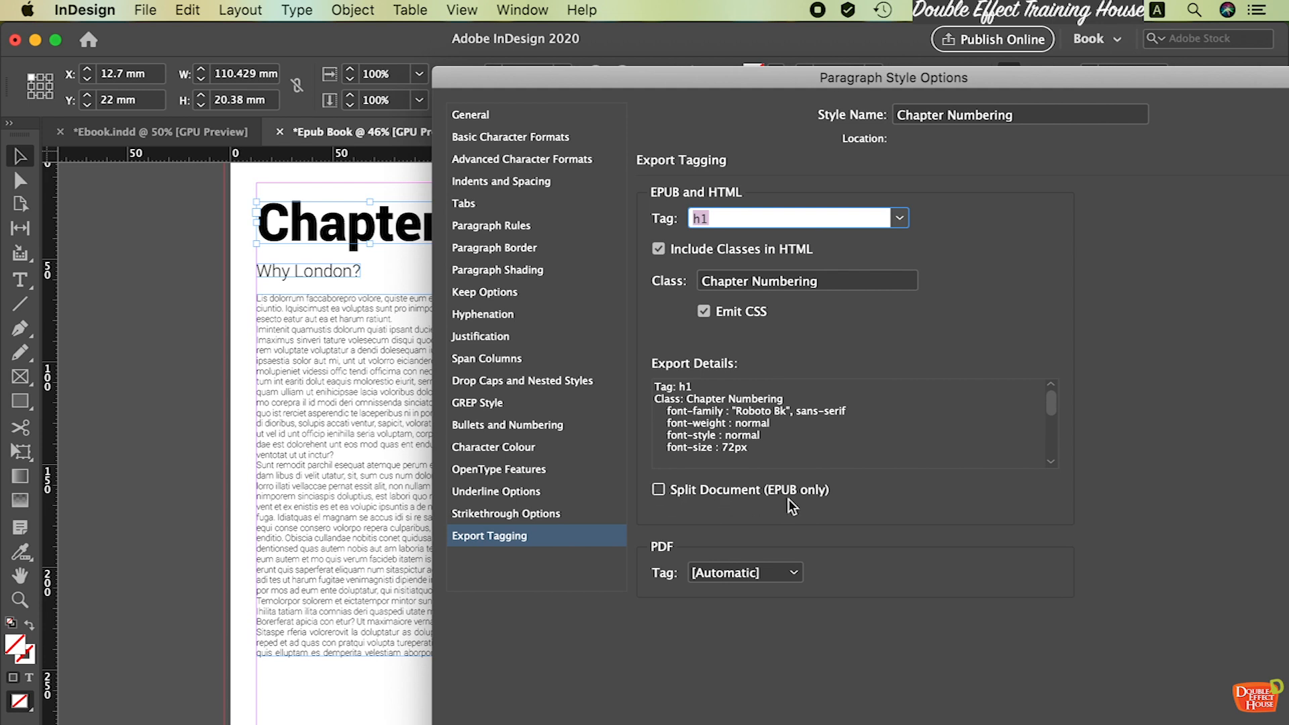
pyautogui.moveTo(606, 87); pyautogui.dragTo(692, 95)
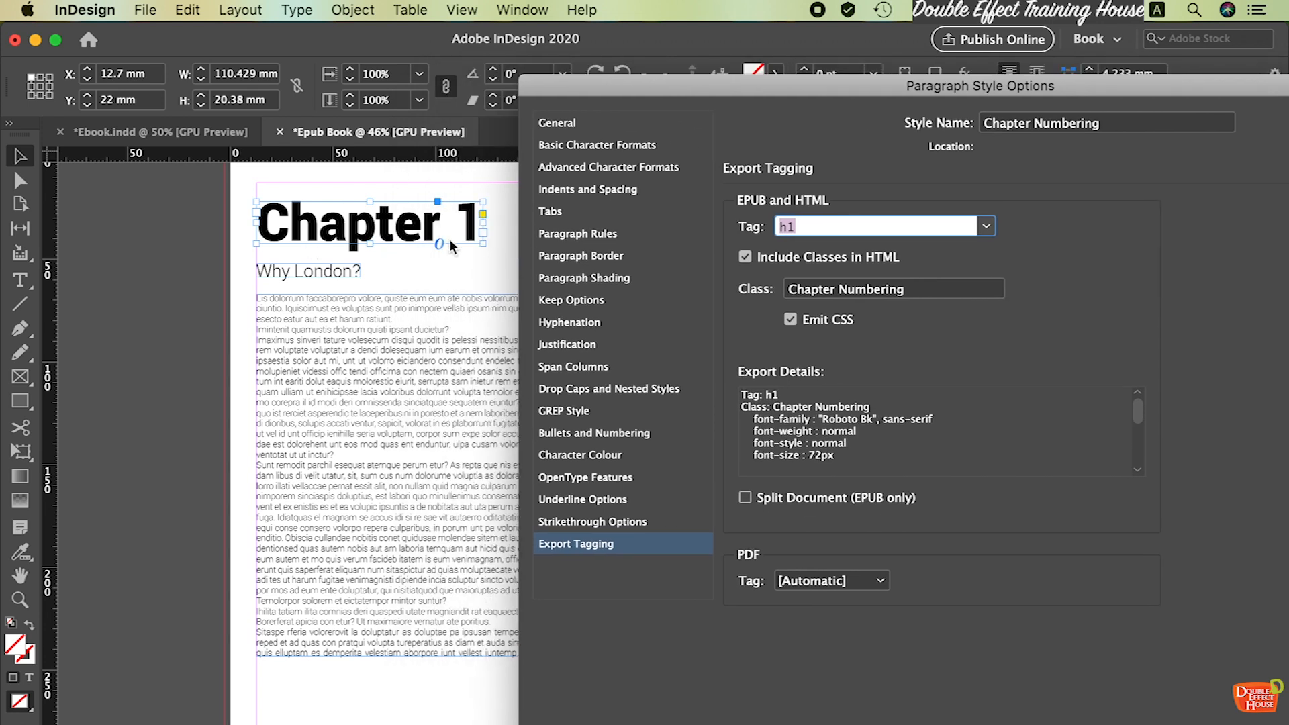
pyautogui.click(743, 501)
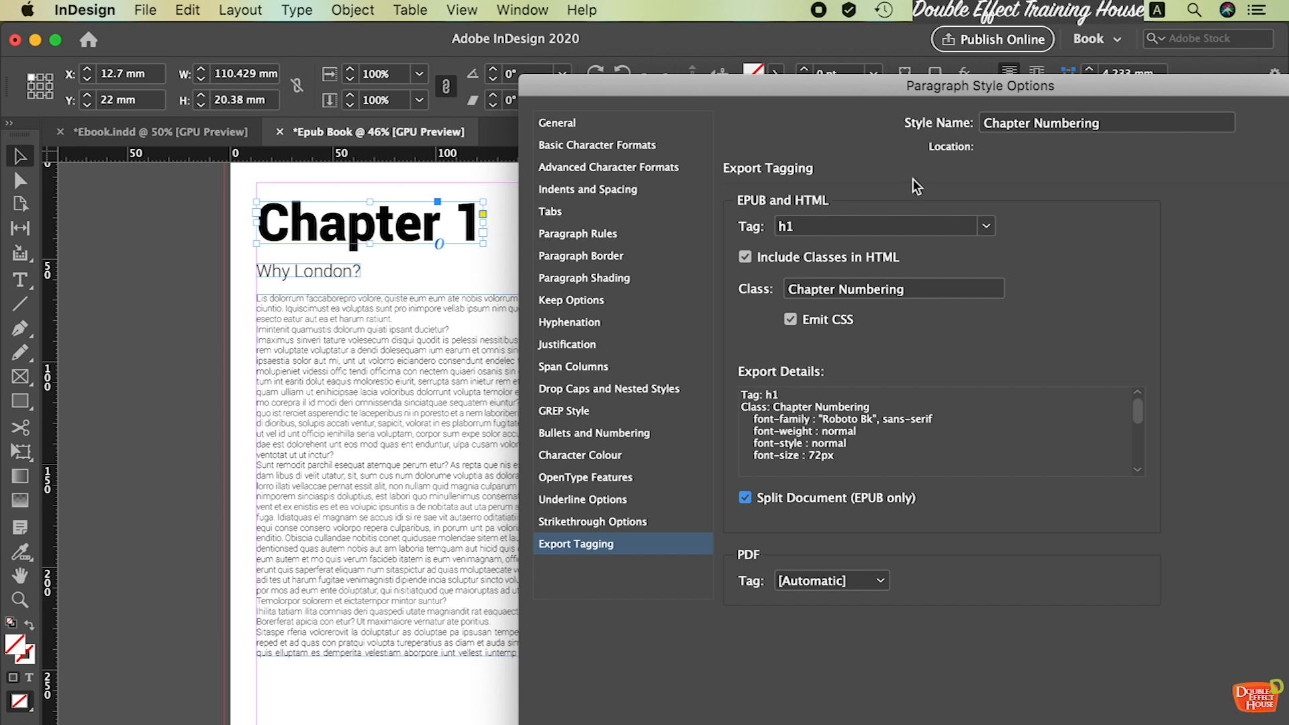
pyautogui.moveTo(891, 94); pyautogui.dragTo(859, 102)
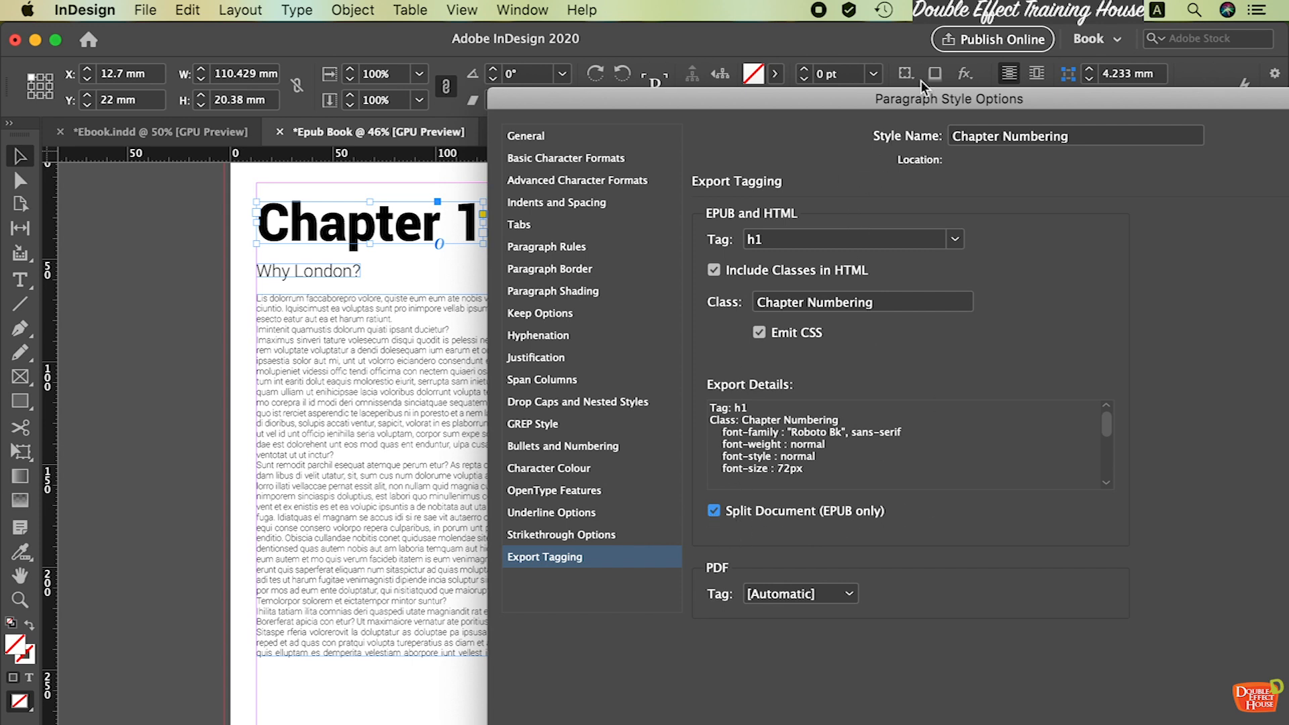
pyautogui.press('Return')
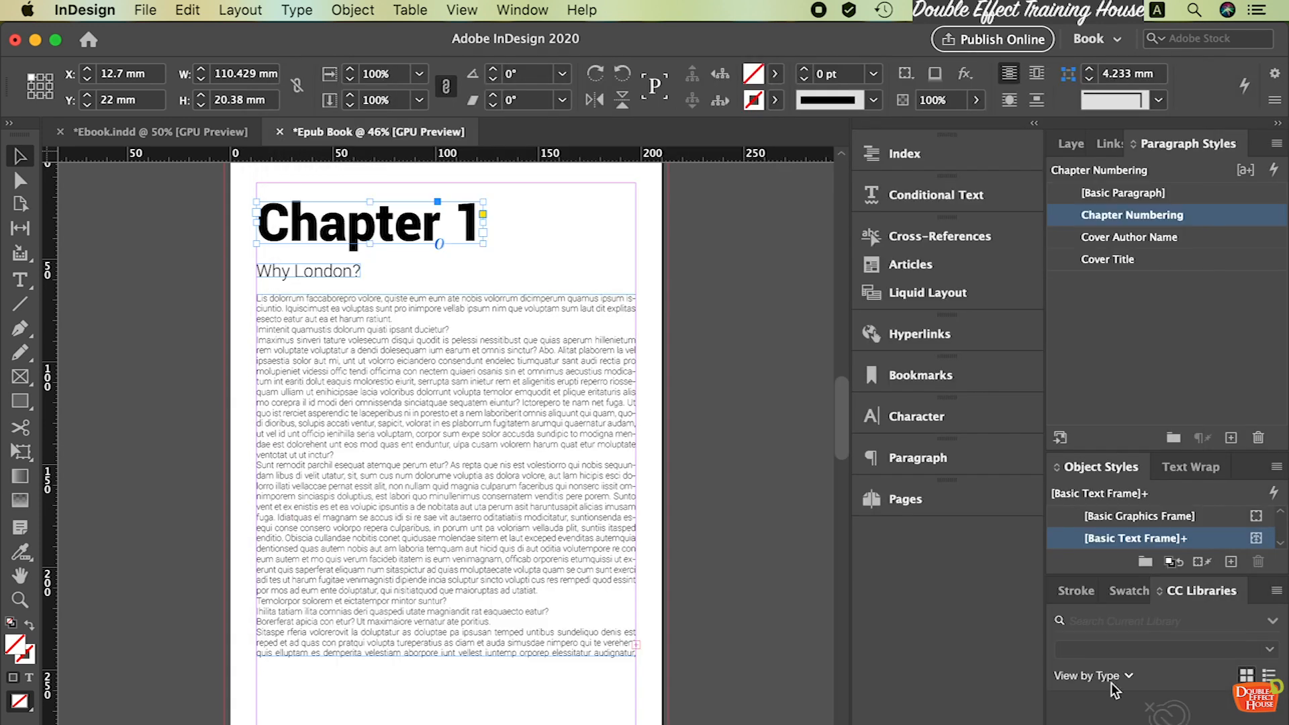
# Create a paragraph style named "Sub heading" from the "Why London?" subtitle frame
pyautogui.click(339, 278)
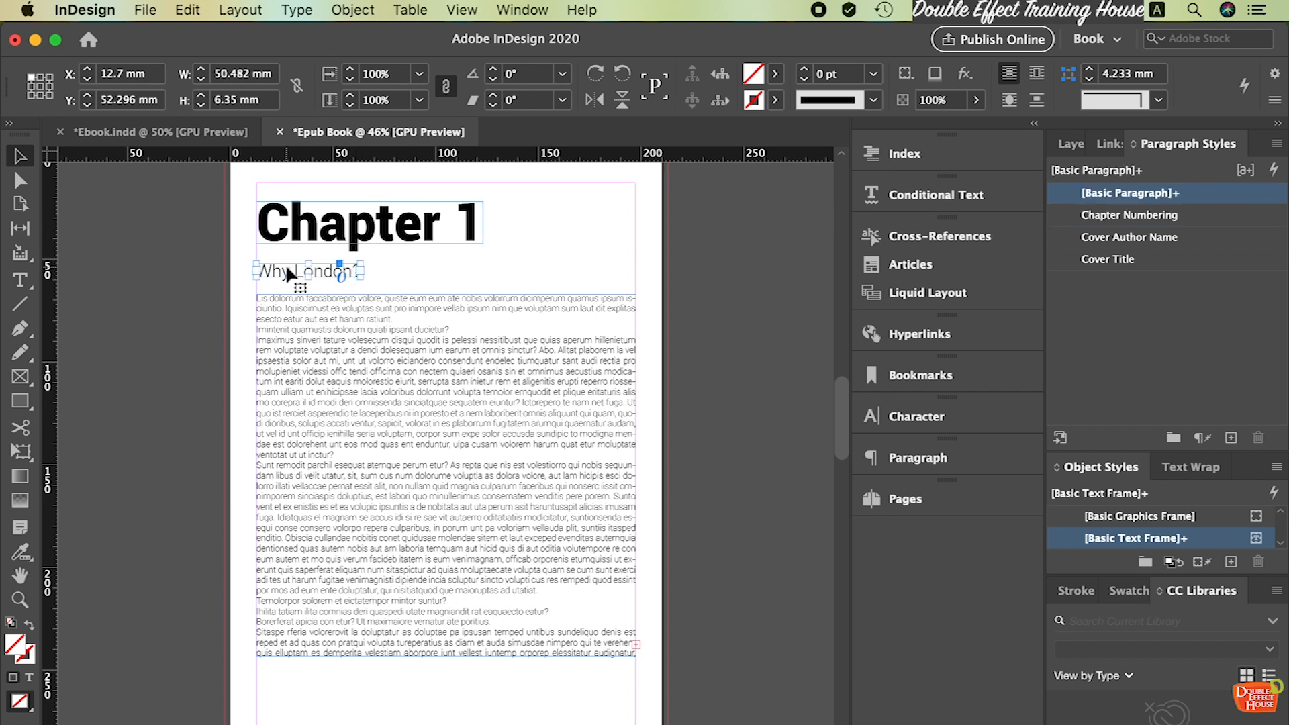
pyautogui.click(1231, 437)
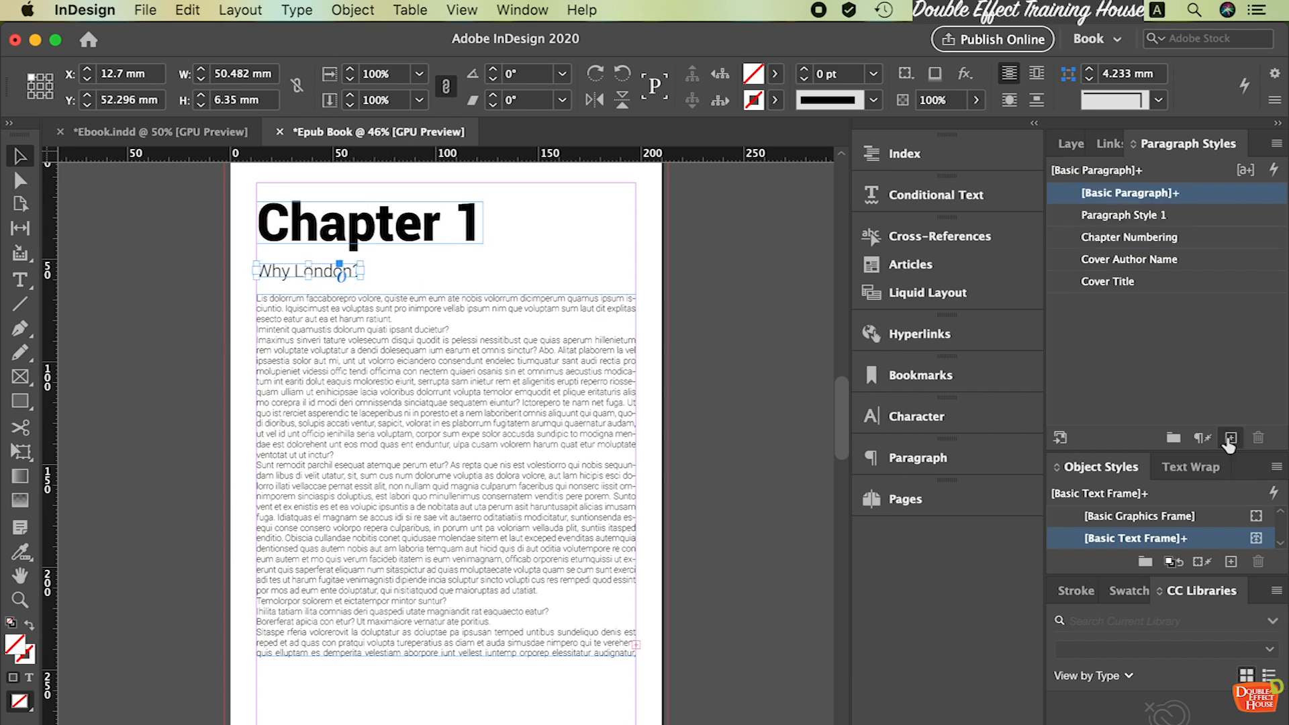
pyautogui.doubleClick(1102, 217)
pyautogui.moveTo(680, 78); pyautogui.dragTo(785, 302)
pyautogui.write('Sub ')
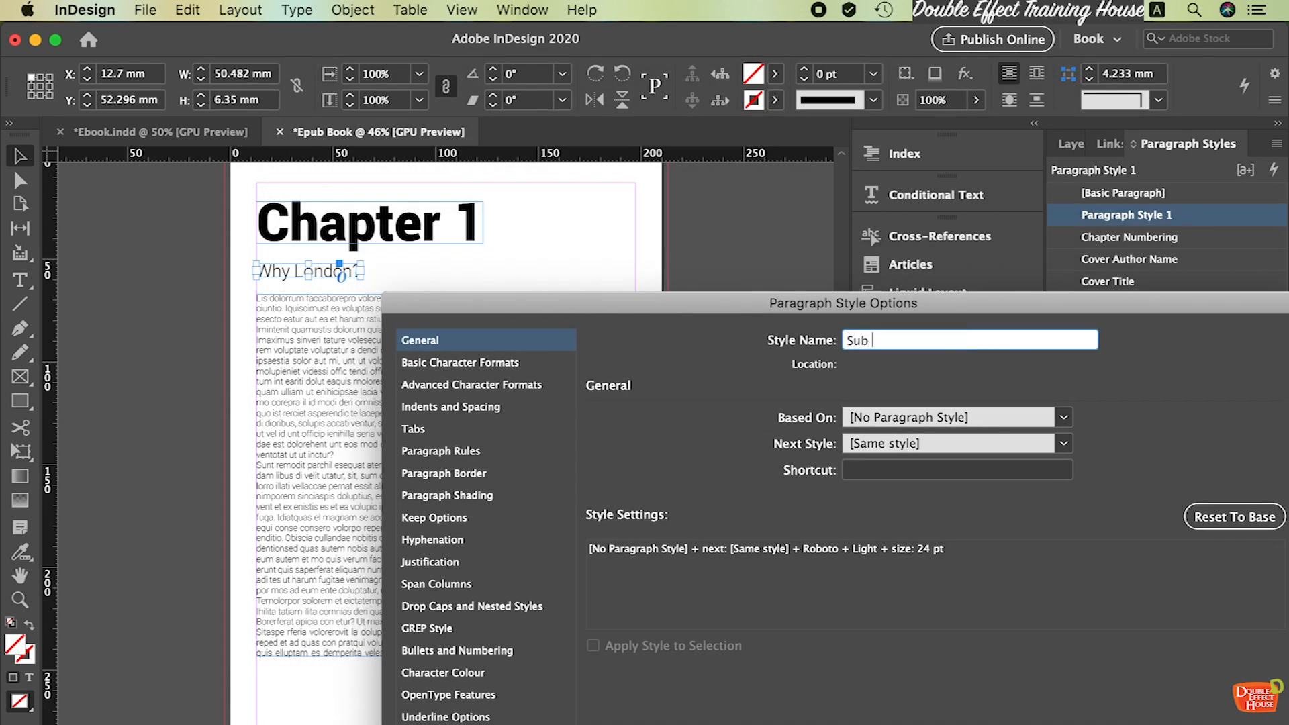
pyautogui.write('heading')
# Set the Sub heading style's EPUB and HTML export tagging to class "Sub heading" and tag h2, and accept the style options
pyautogui.moveTo(734, 299); pyautogui.dragTo(737, 158)
pyautogui.click(453, 624)
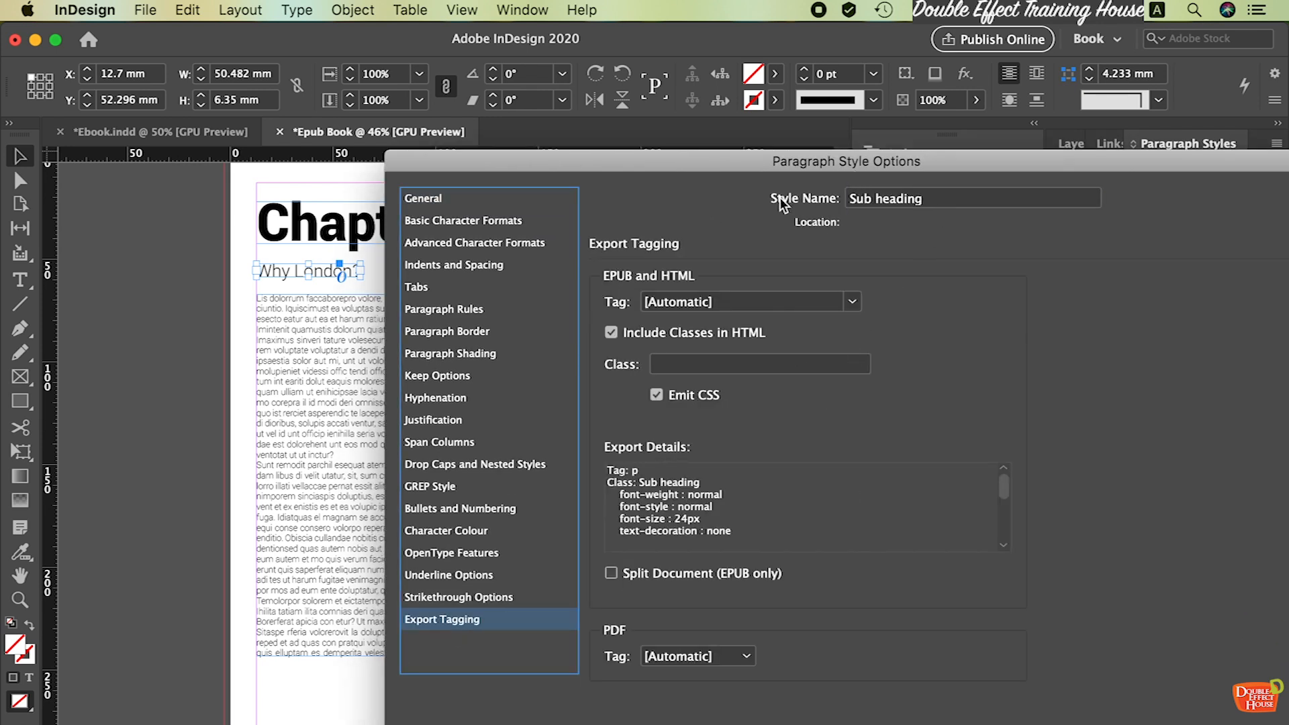
pyautogui.moveTo(933, 196); pyautogui.dragTo(894, 202)
pyautogui.click(685, 364)
pyautogui.press('super+v')
pyautogui.click(999, 335)
pyautogui.click(860, 420)
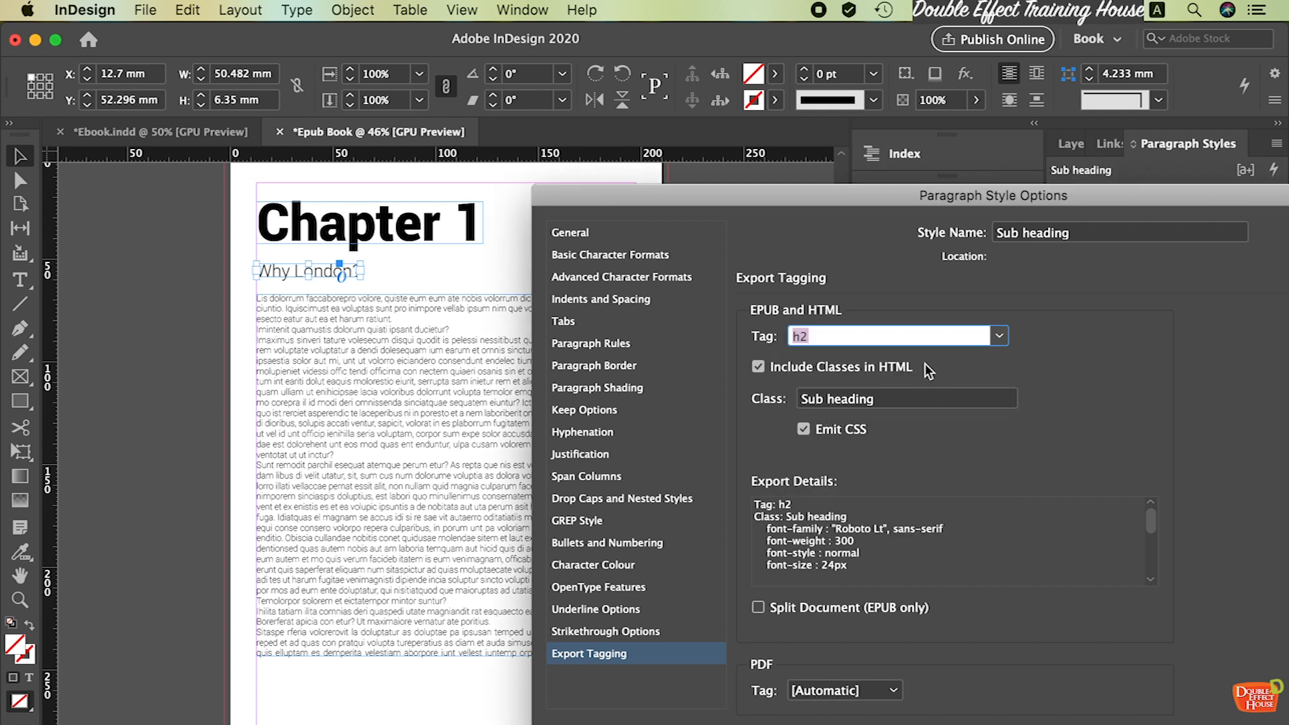
pyautogui.moveTo(873, 198); pyautogui.dragTo(824, 129)
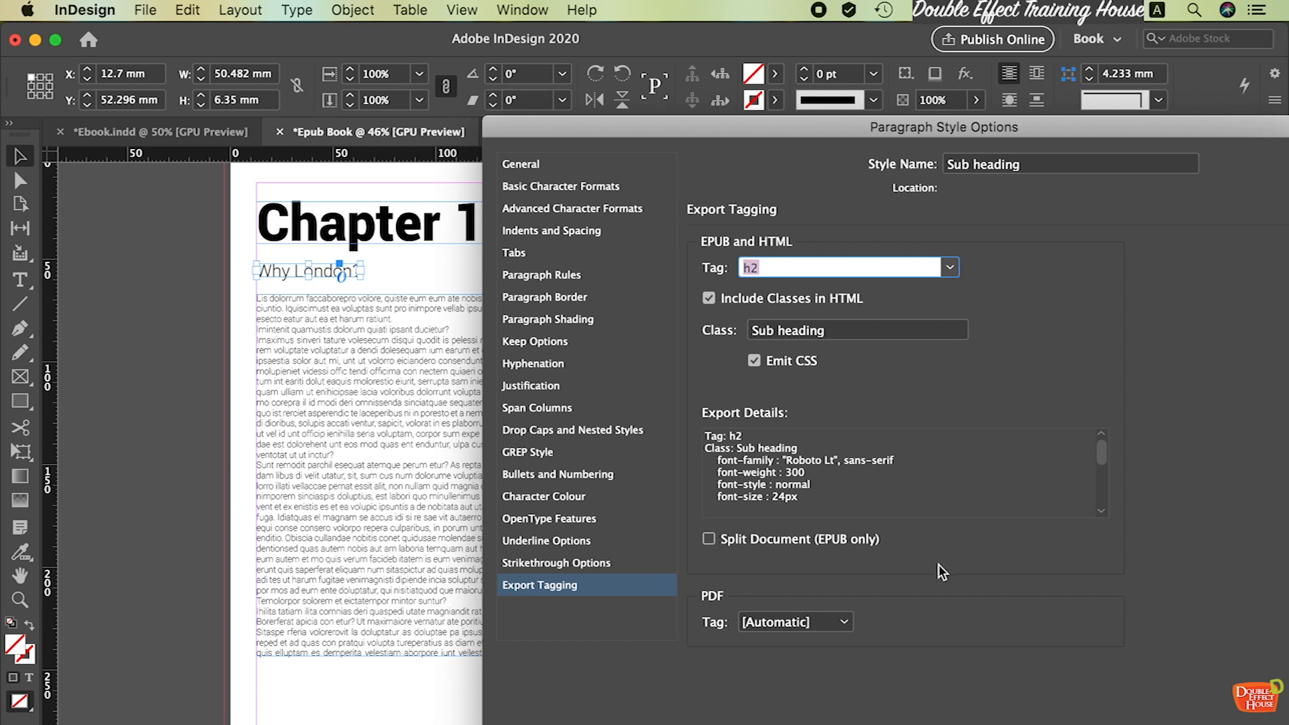
pyautogui.moveTo(995, 124); pyautogui.dragTo(894, 71)
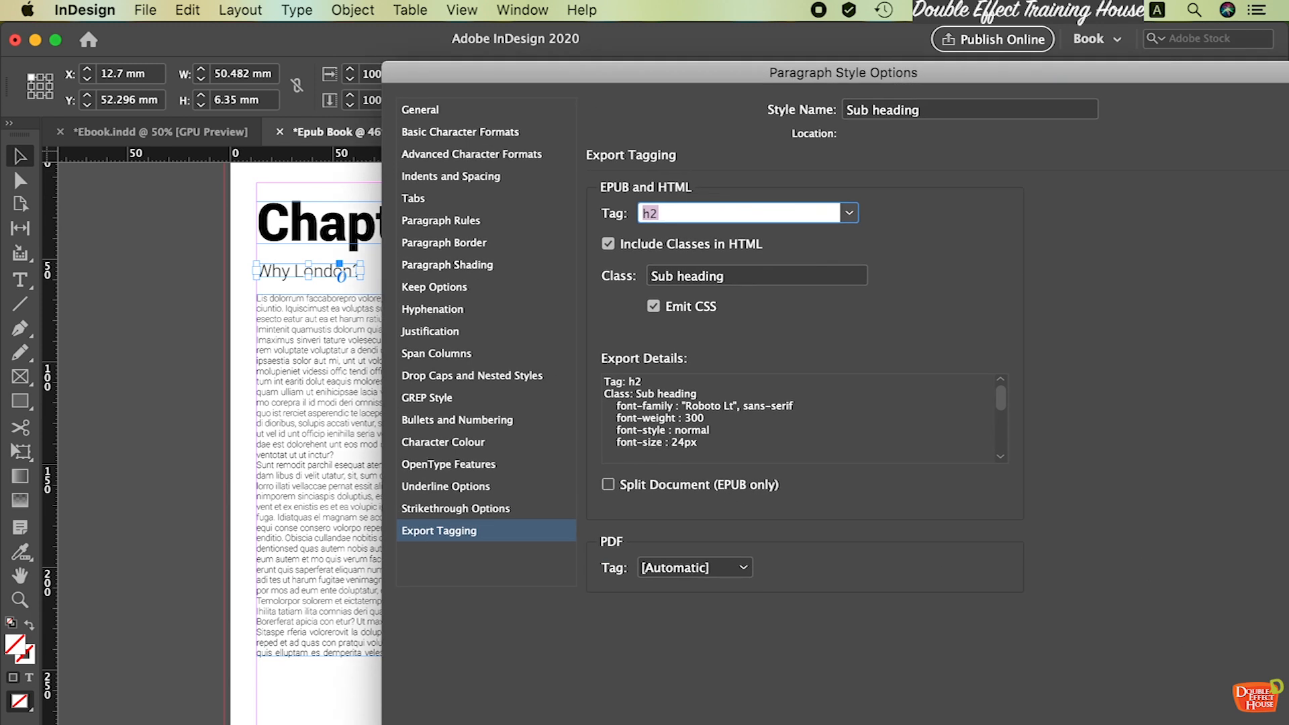
pyautogui.click(1092, 703)
# Create a paragraph style named "paragraph" from the body text frame below the subtitle
pyautogui.click(433, 224)
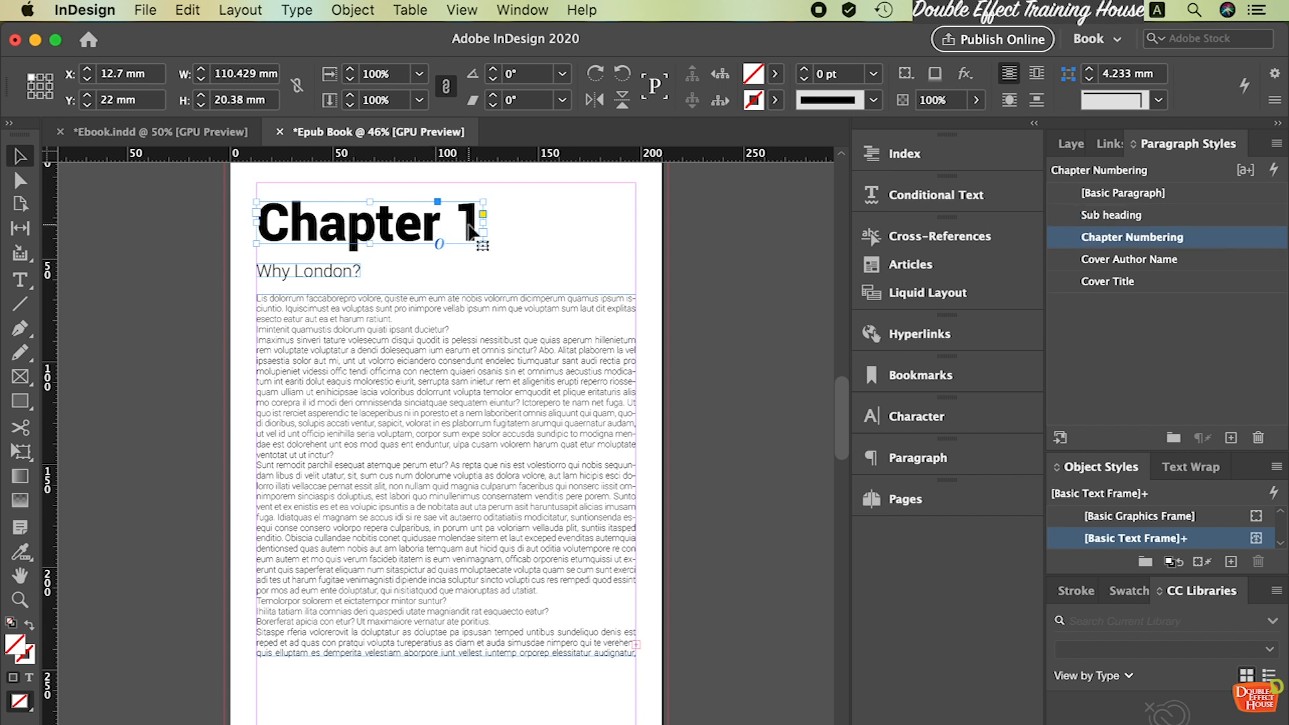
pyautogui.click(296, 268)
pyautogui.click(455, 334)
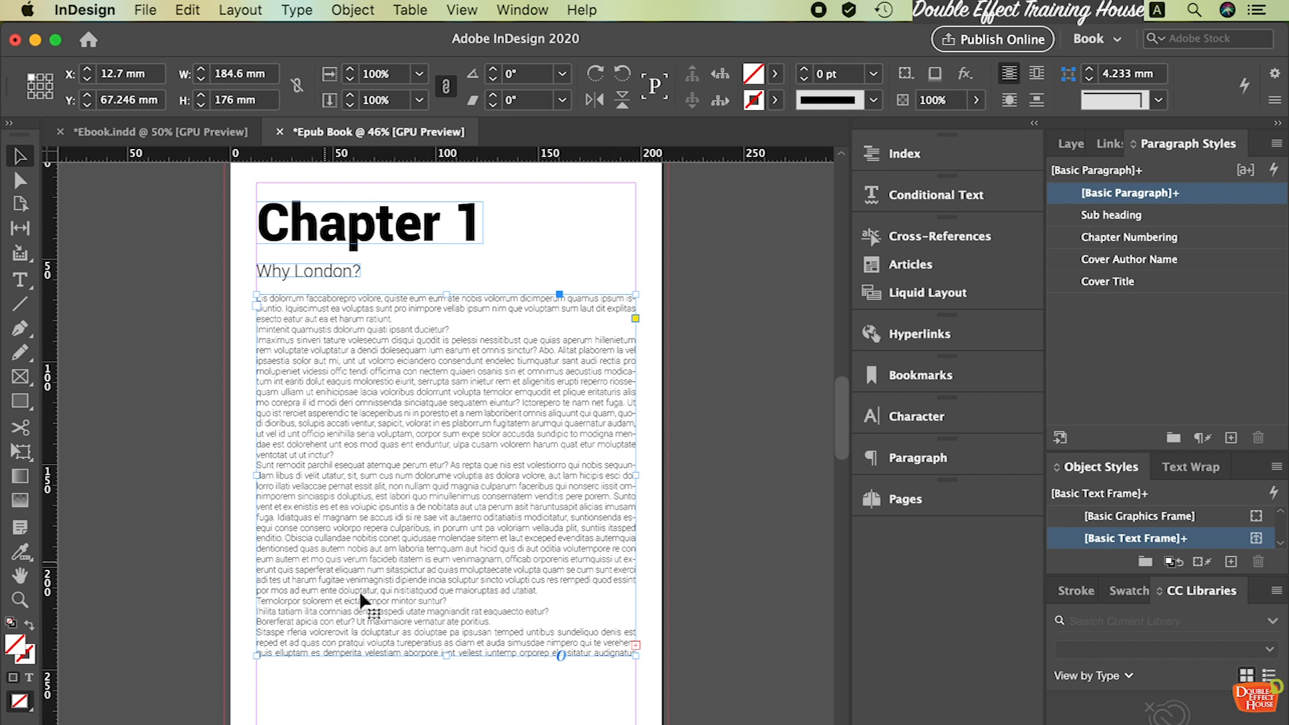
pyautogui.click(1232, 438)
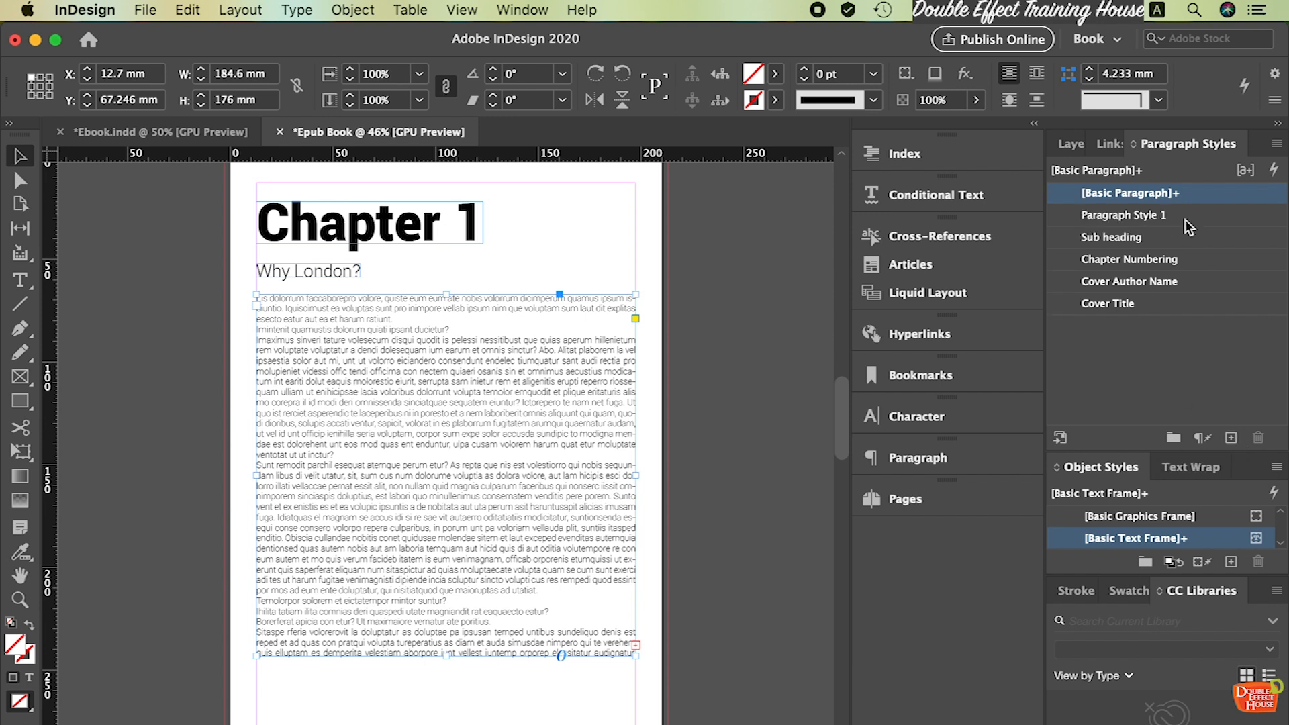
pyautogui.doubleClick(1132, 215)
pyautogui.moveTo(856, 66); pyautogui.dragTo(955, 185)
pyautogui.write('par')
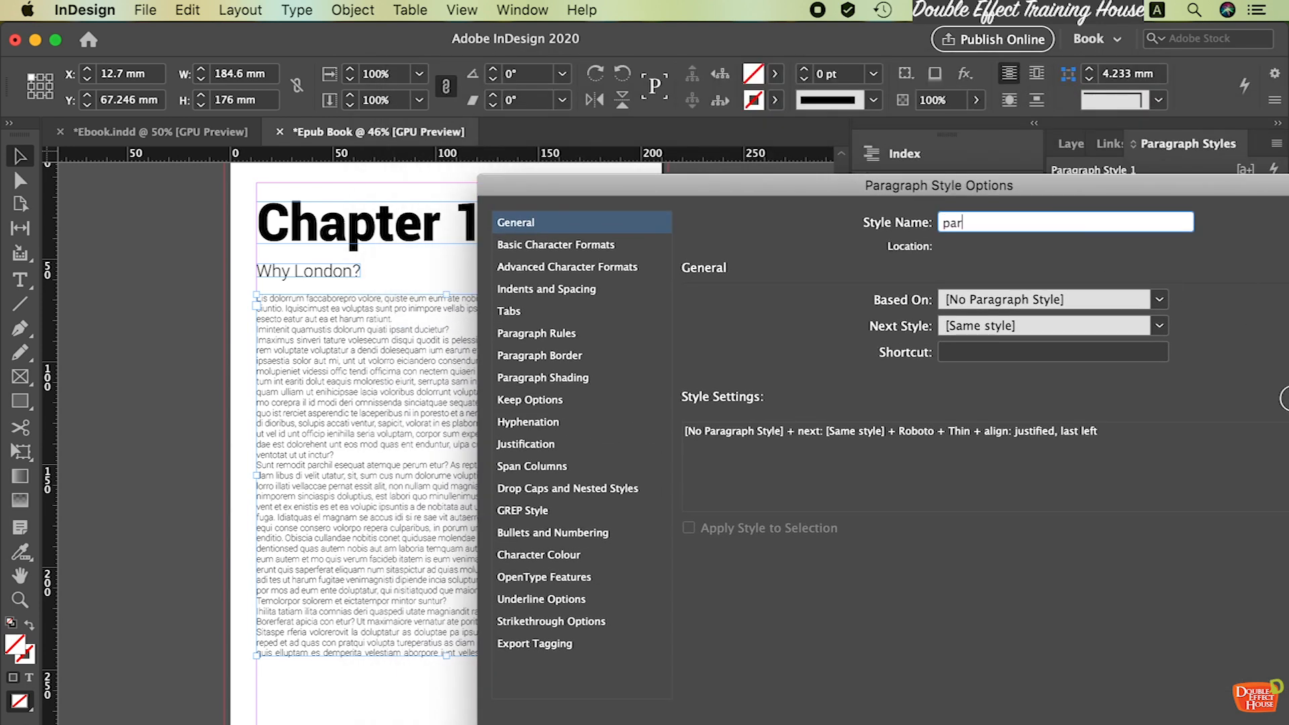
pyautogui.write('agraph')
# Set the paragraph style's EPUB and HTML export tagging to class "paragraph" and tag p, and accept the style options
pyautogui.moveTo(1069, 194); pyautogui.dragTo(1038, 102)
pyautogui.click(507, 554)
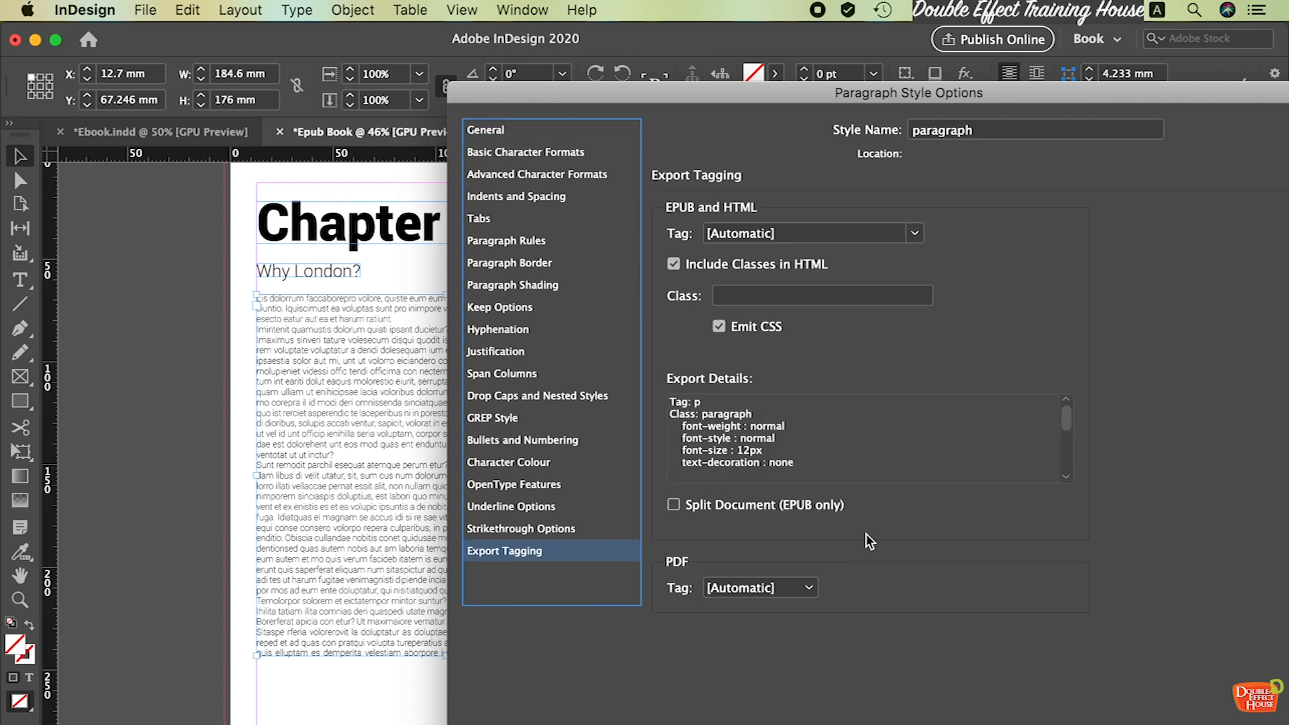
pyautogui.click(802, 301)
pyautogui.write('paragrap')
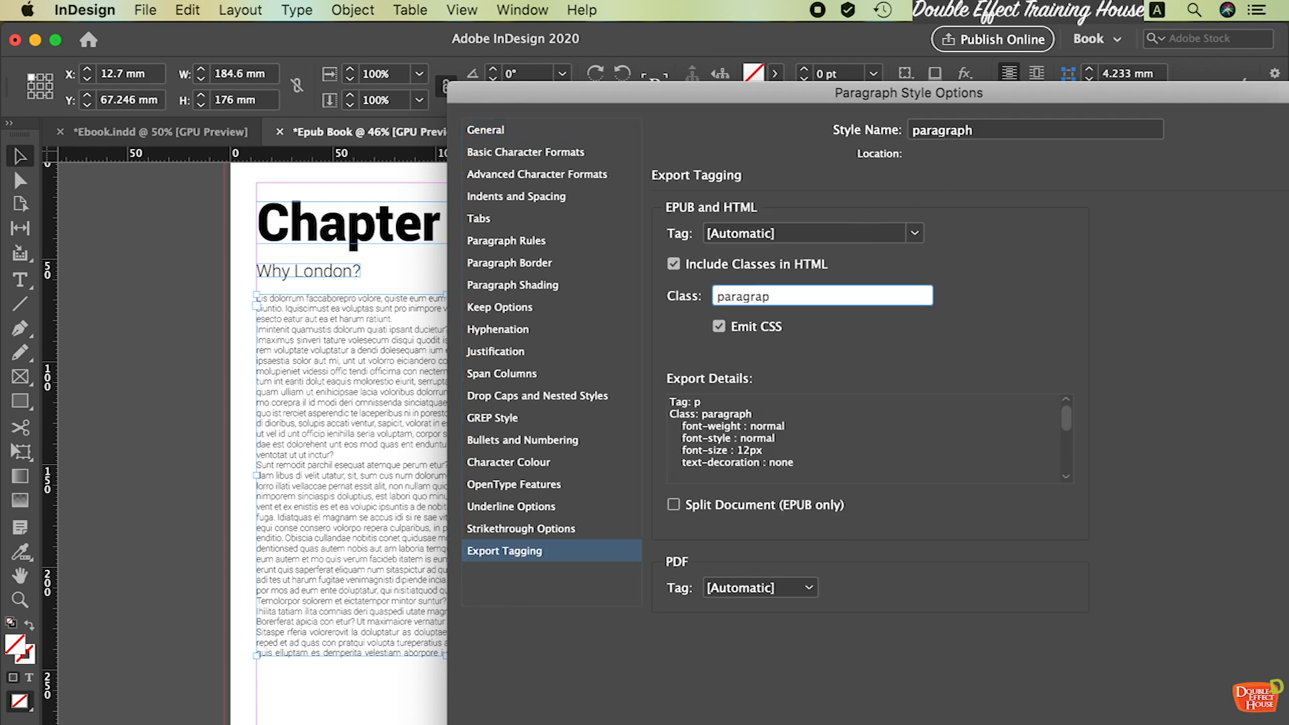
pyautogui.write('h')
pyautogui.click(916, 234)
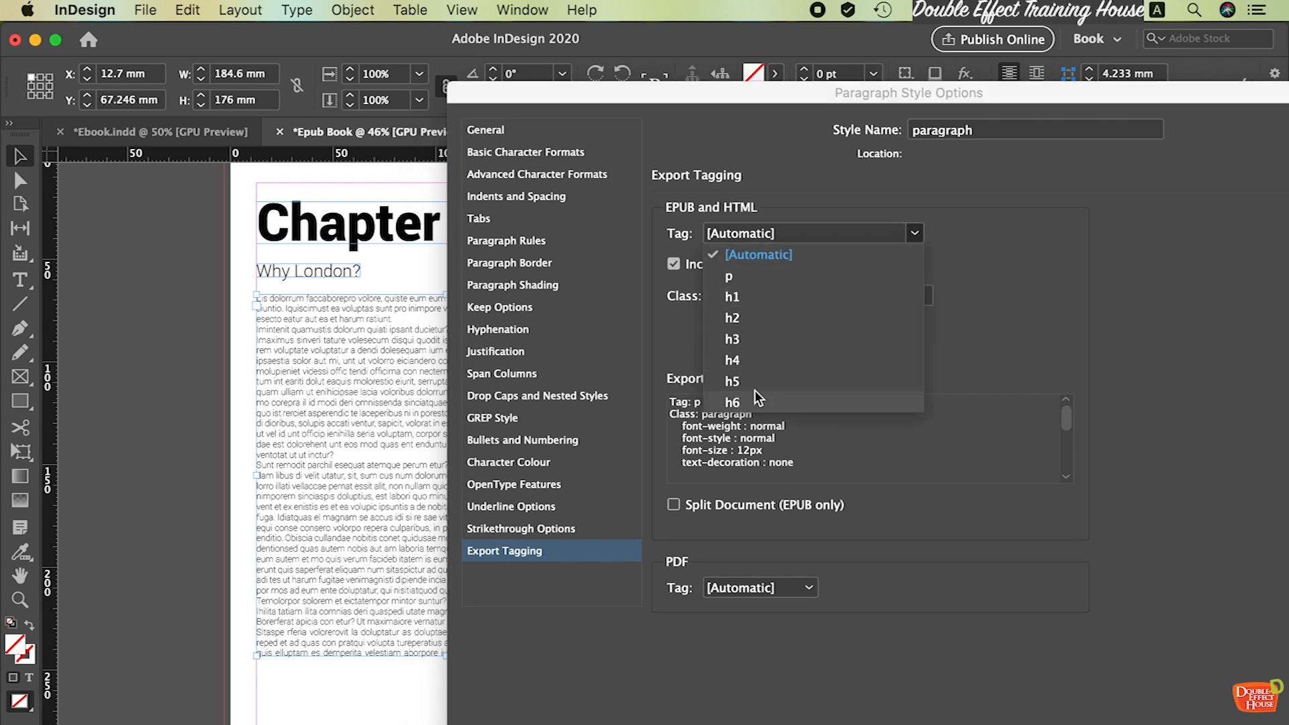
pyautogui.click(815, 277)
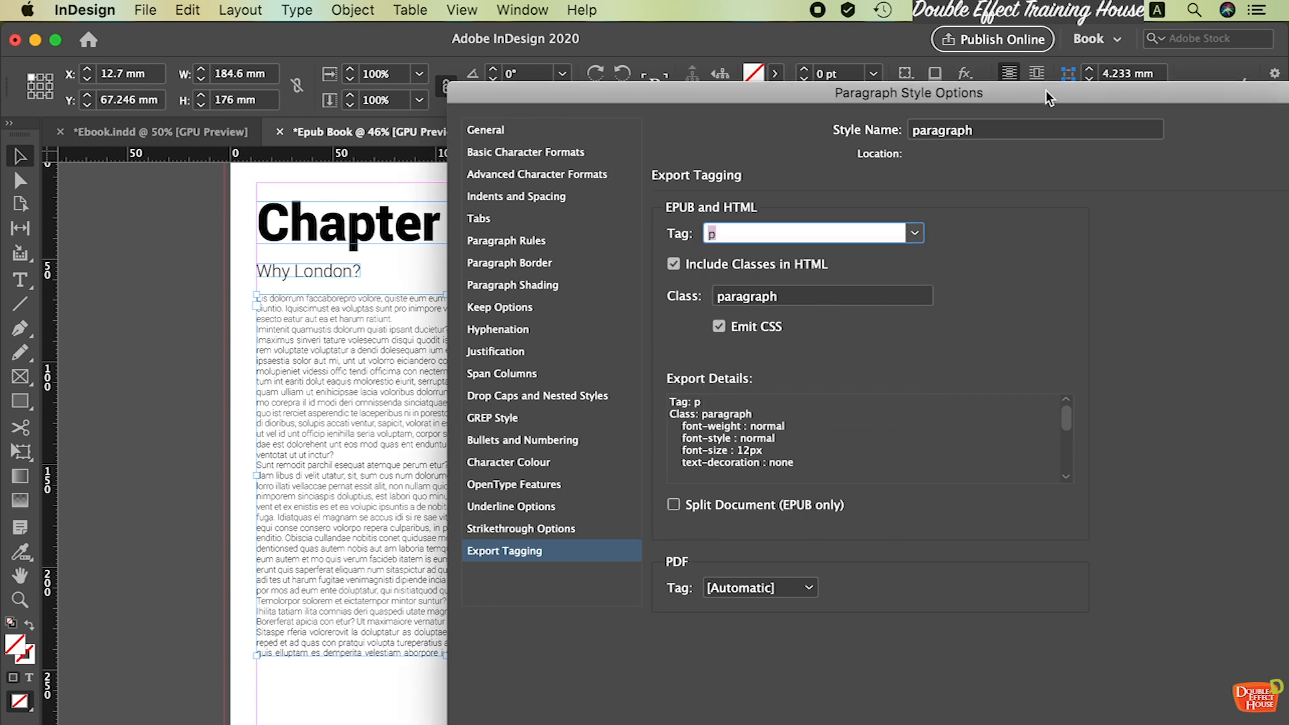
pyautogui.click(1223, 718)
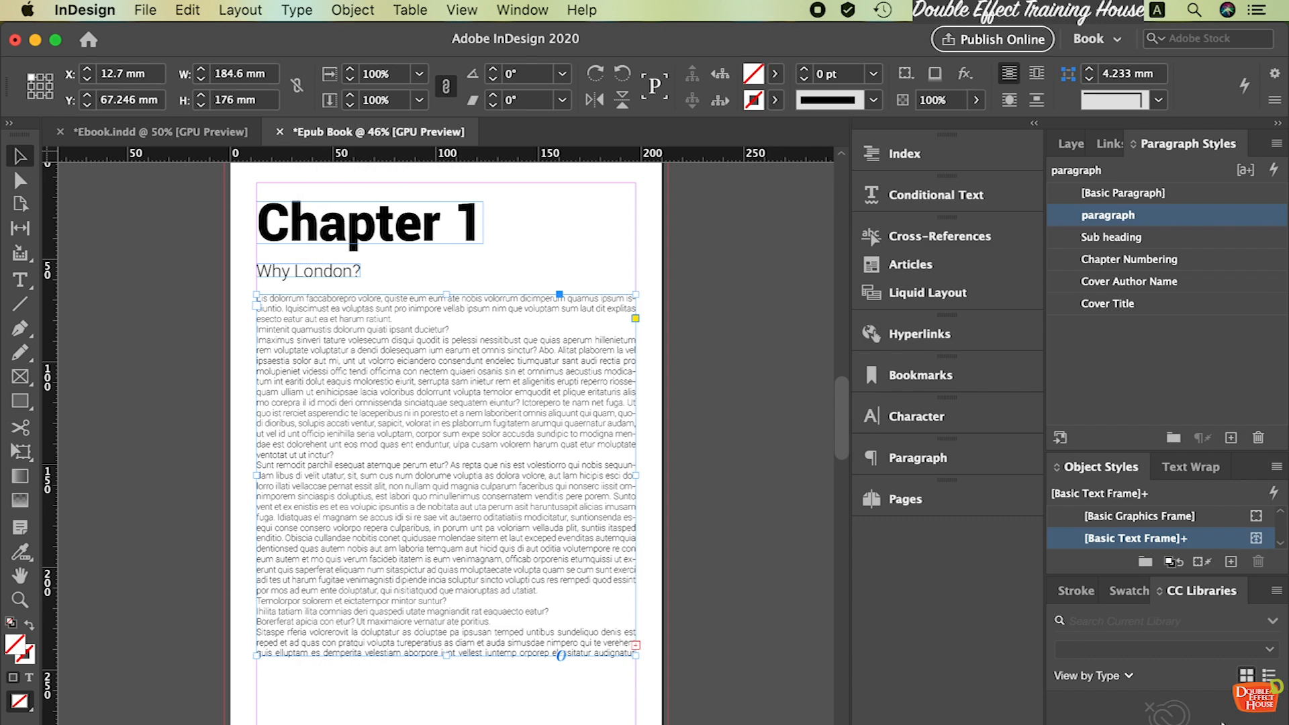
# Check which paragraph style is assigned to the heading, subtitle and body text frames
pyautogui.click(430, 235)
pyautogui.click(308, 272)
pyautogui.click(401, 343)
# Try the Cover Author Name style on the "Why London?" subtitle and switch it back to Sub heading
pyautogui.click(347, 269)
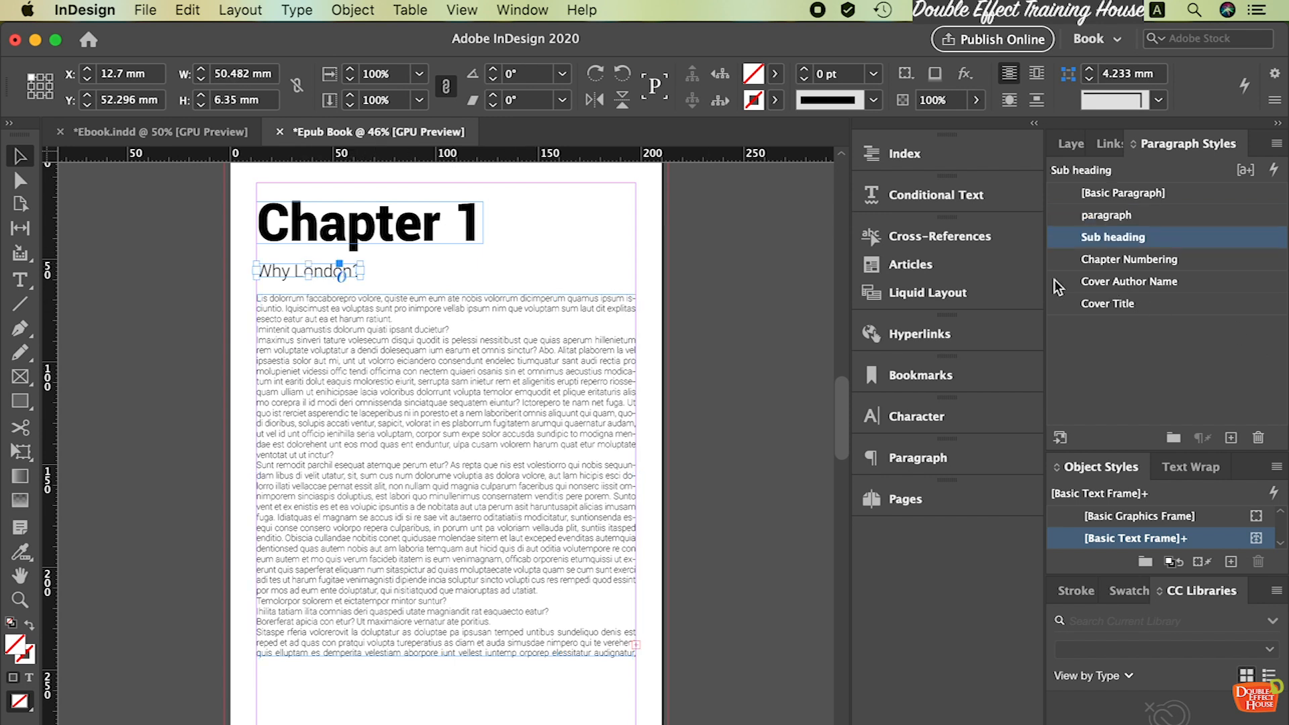
pyautogui.click(1116, 285)
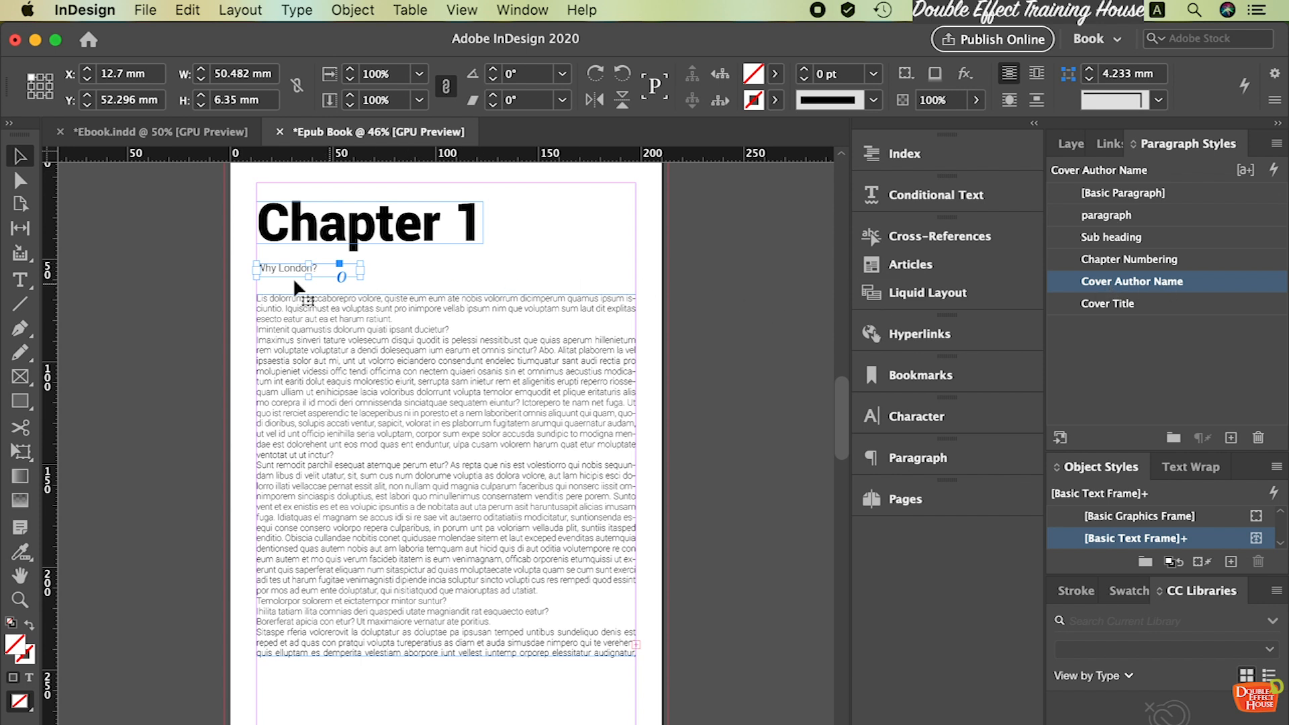
pyautogui.click(1121, 239)
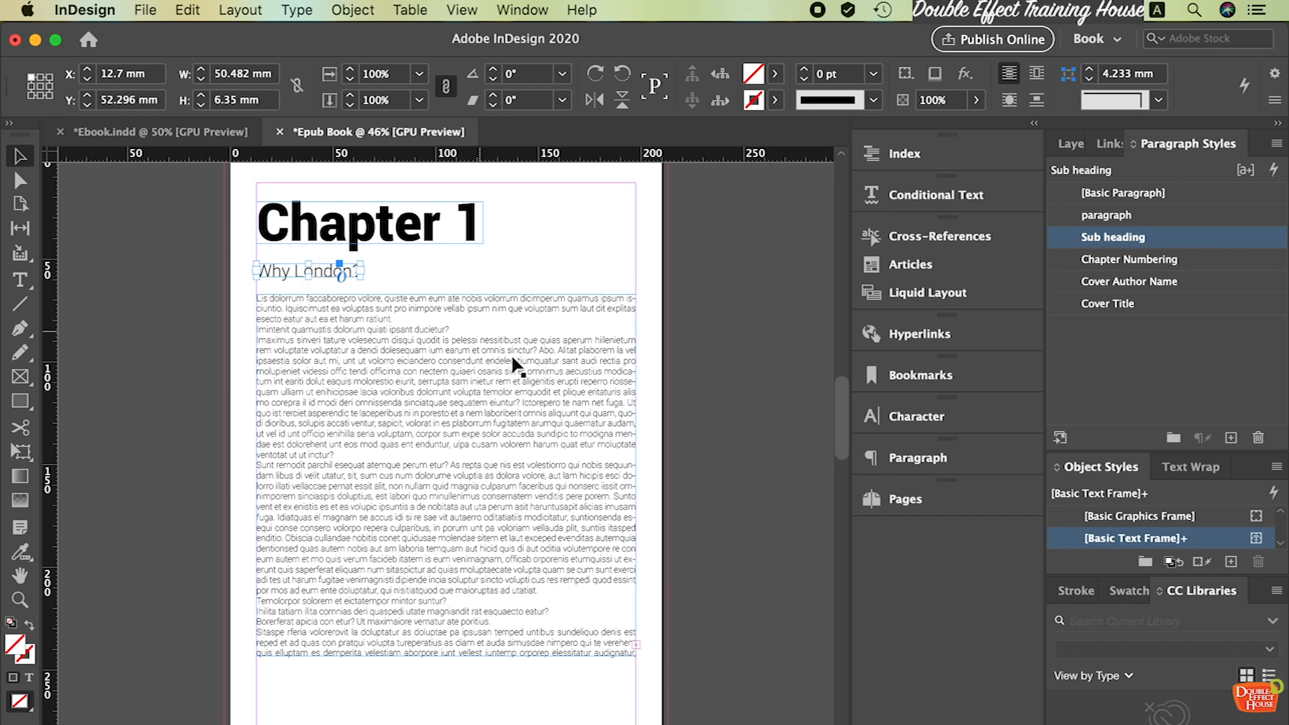
# Examine how the Chapter 1 text wraps around the picture in Ebook.indd, and return to the Epub Book document
pyautogui.scroll(-10, 513, 362)
pyautogui.scroll(10, 521, 411)
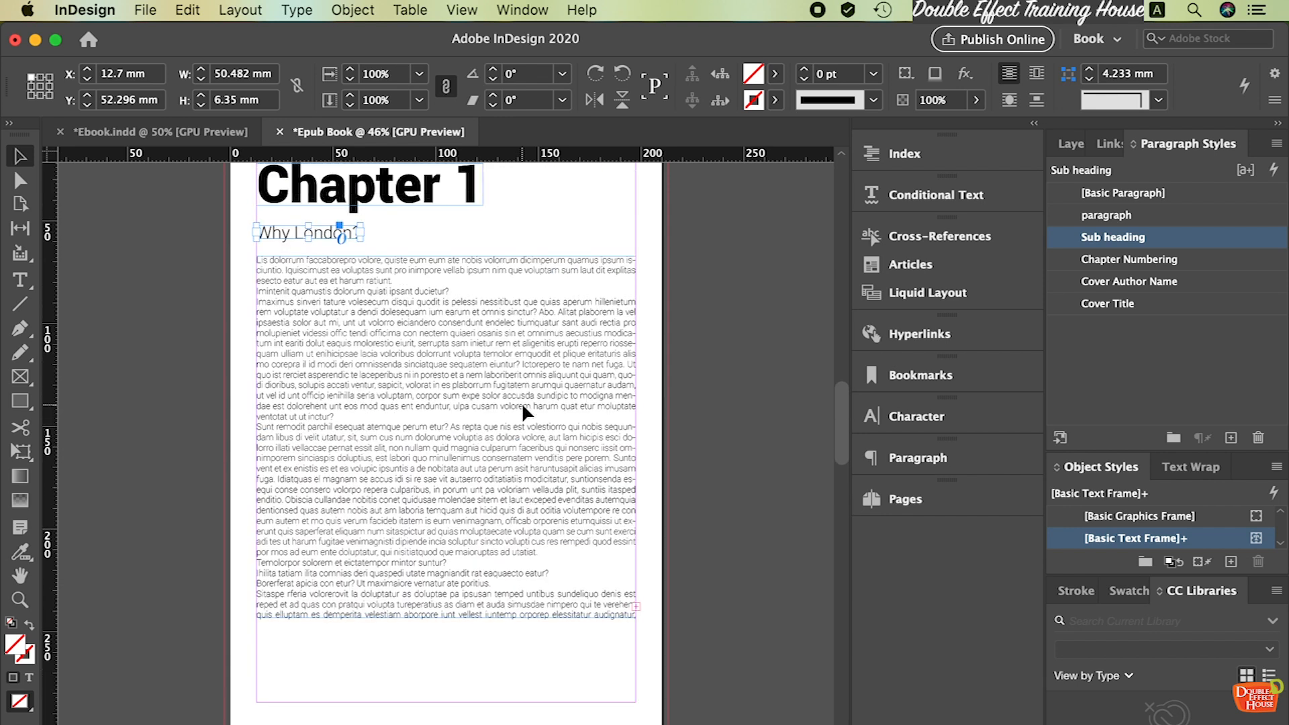
pyautogui.scroll(1, 452, 312)
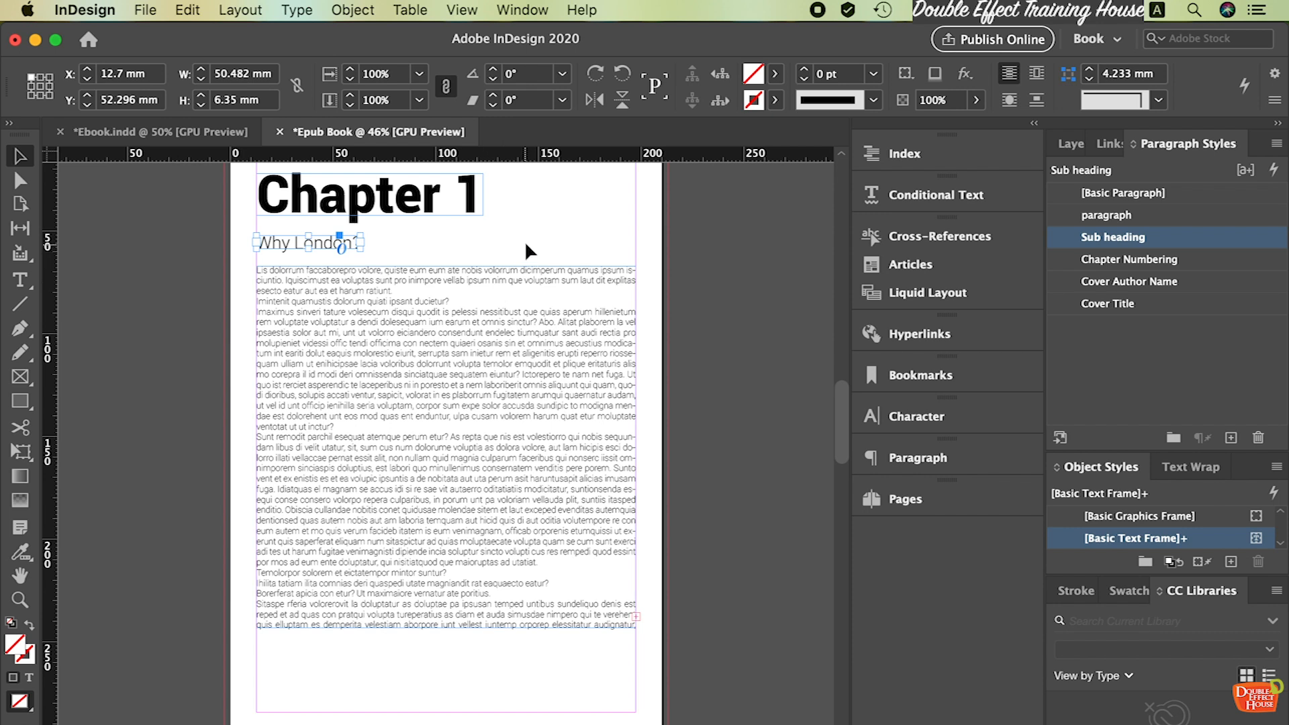
pyautogui.click(535, 346)
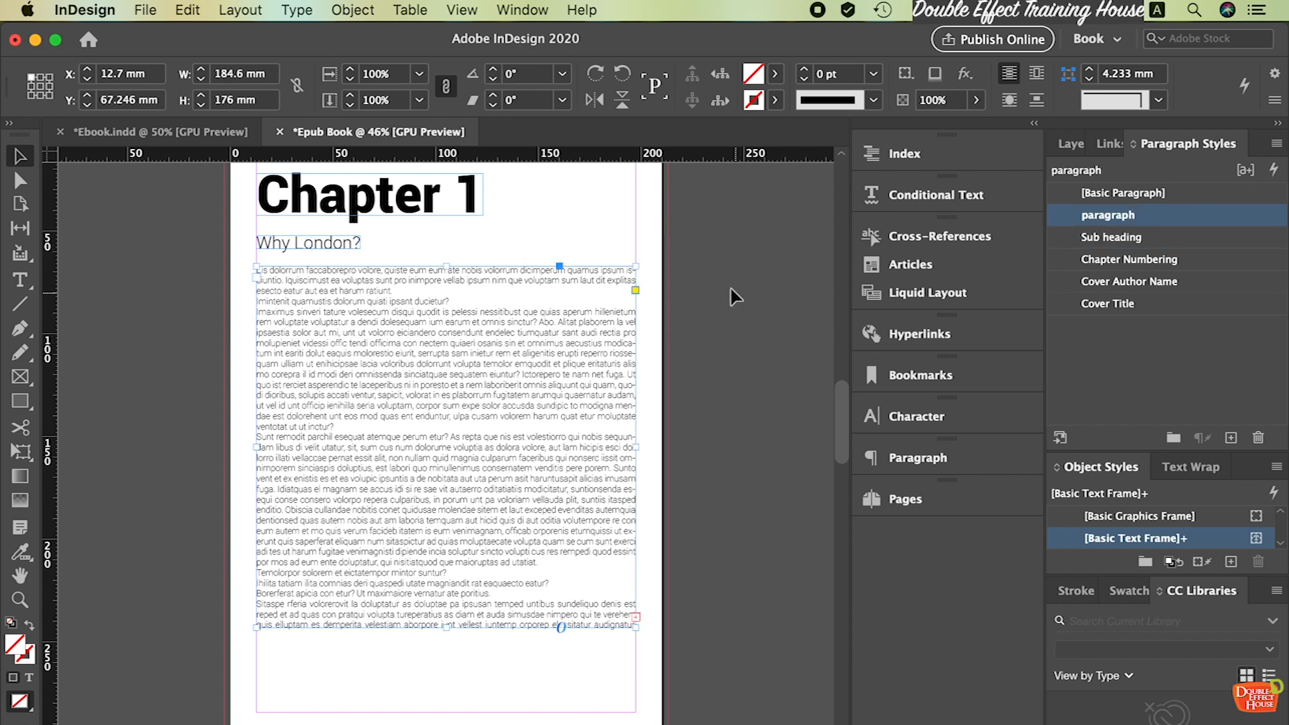
pyautogui.click(195, 133)
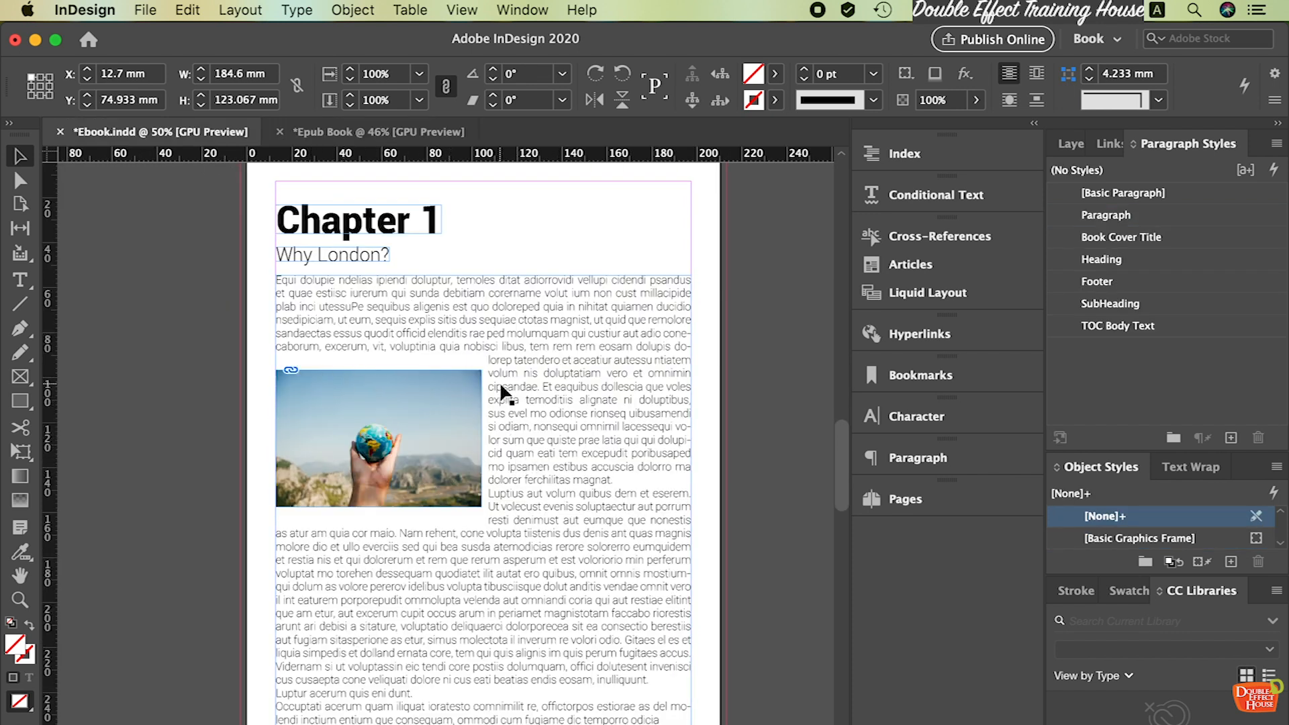
pyautogui.press('super+equal')
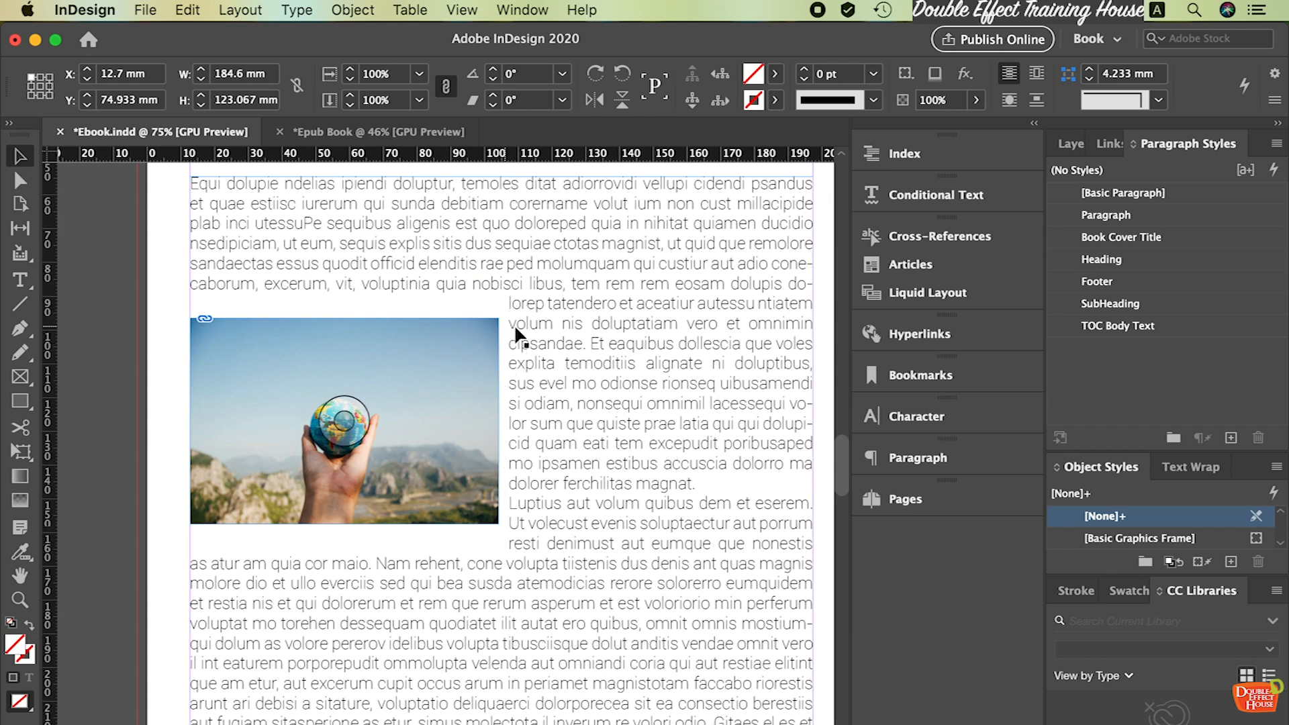
pyautogui.click(384, 138)
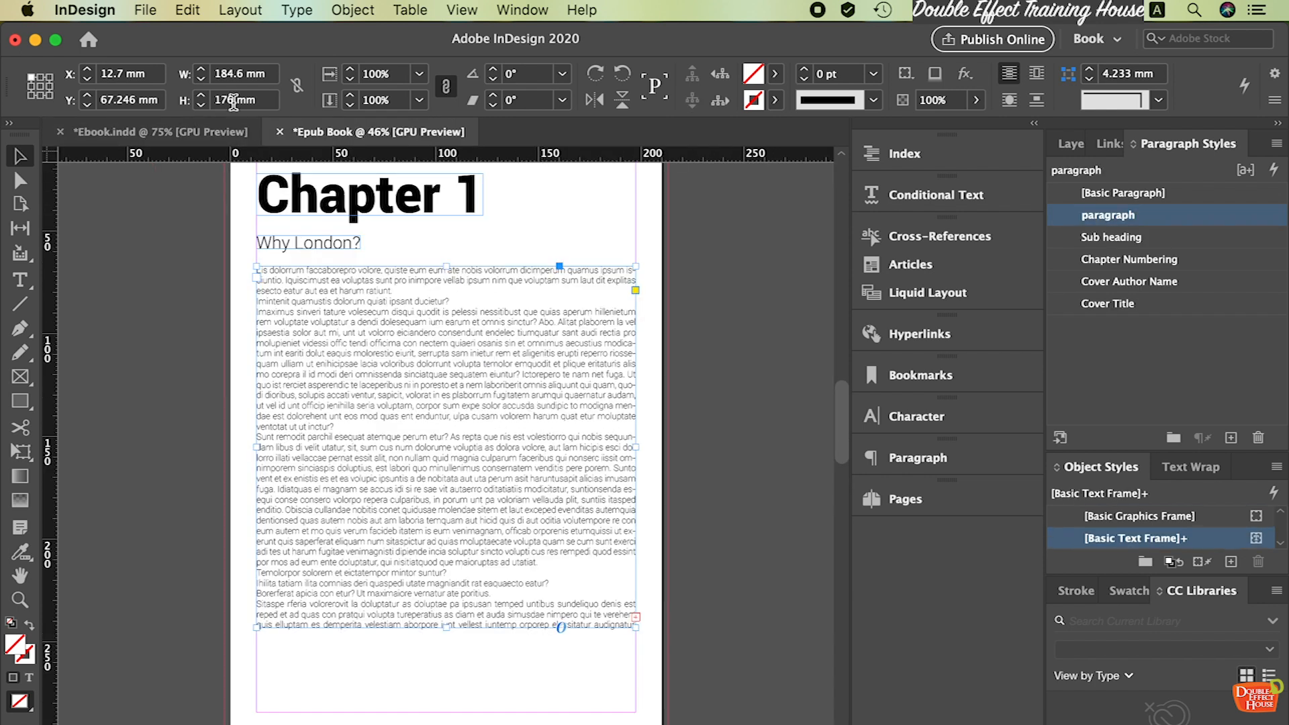
# Place the pink cherry-blossom lake picture at the left margin of the Chapter 1 body text, about 83 by 62 mm
pyautogui.click(150, 14)
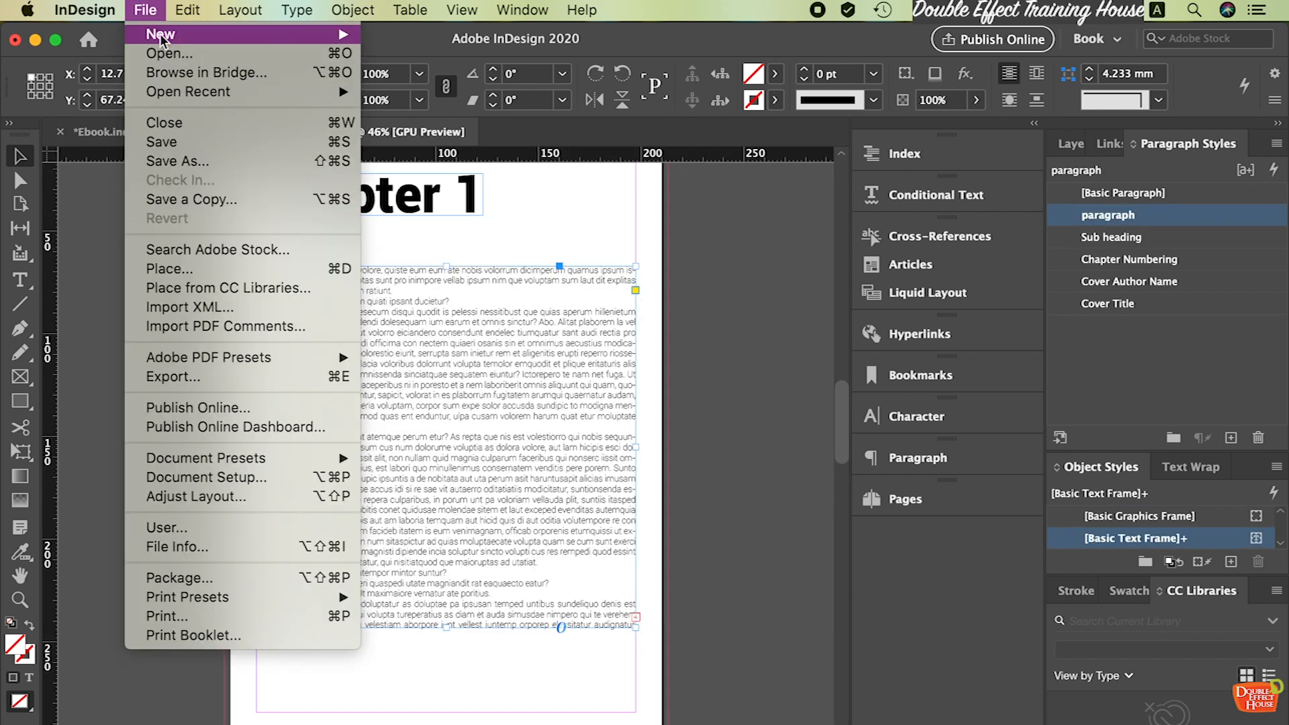
pyautogui.click(194, 269)
pyautogui.scroll(-3, 741, 361)
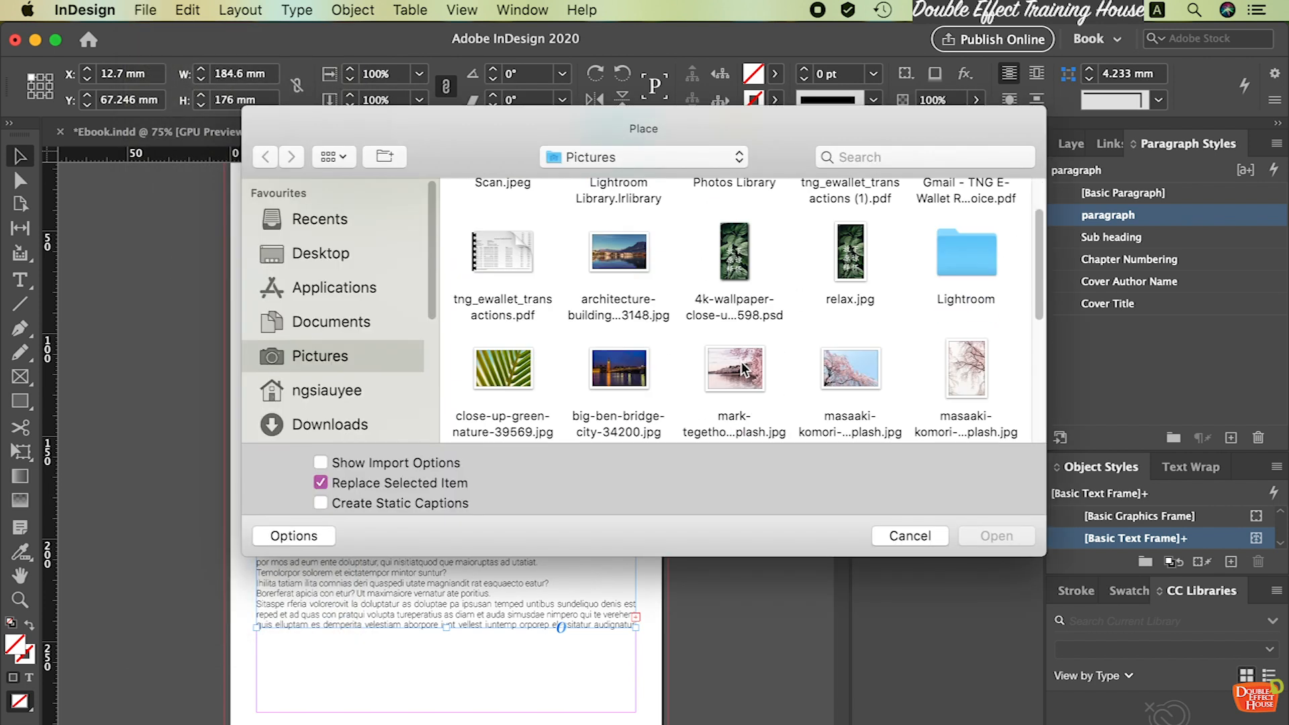
pyautogui.click(737, 336)
pyautogui.doubleClick(737, 335)
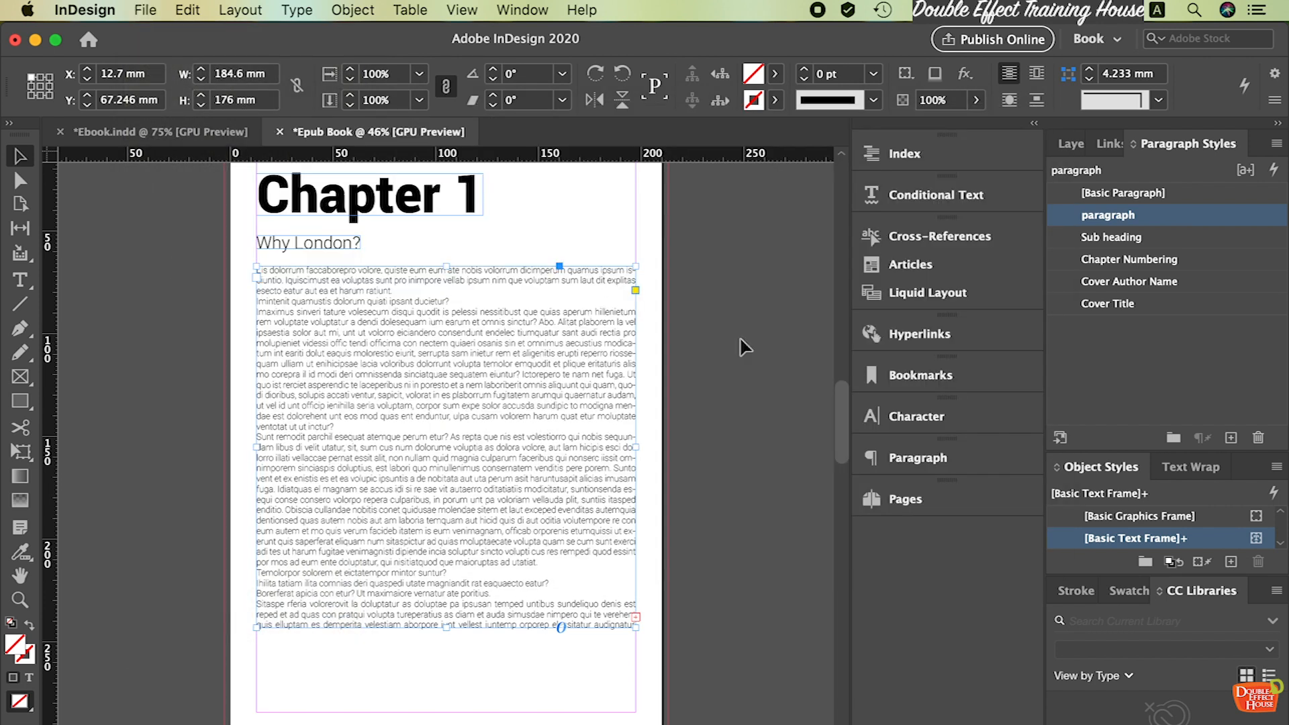
pyautogui.click(417, 380)
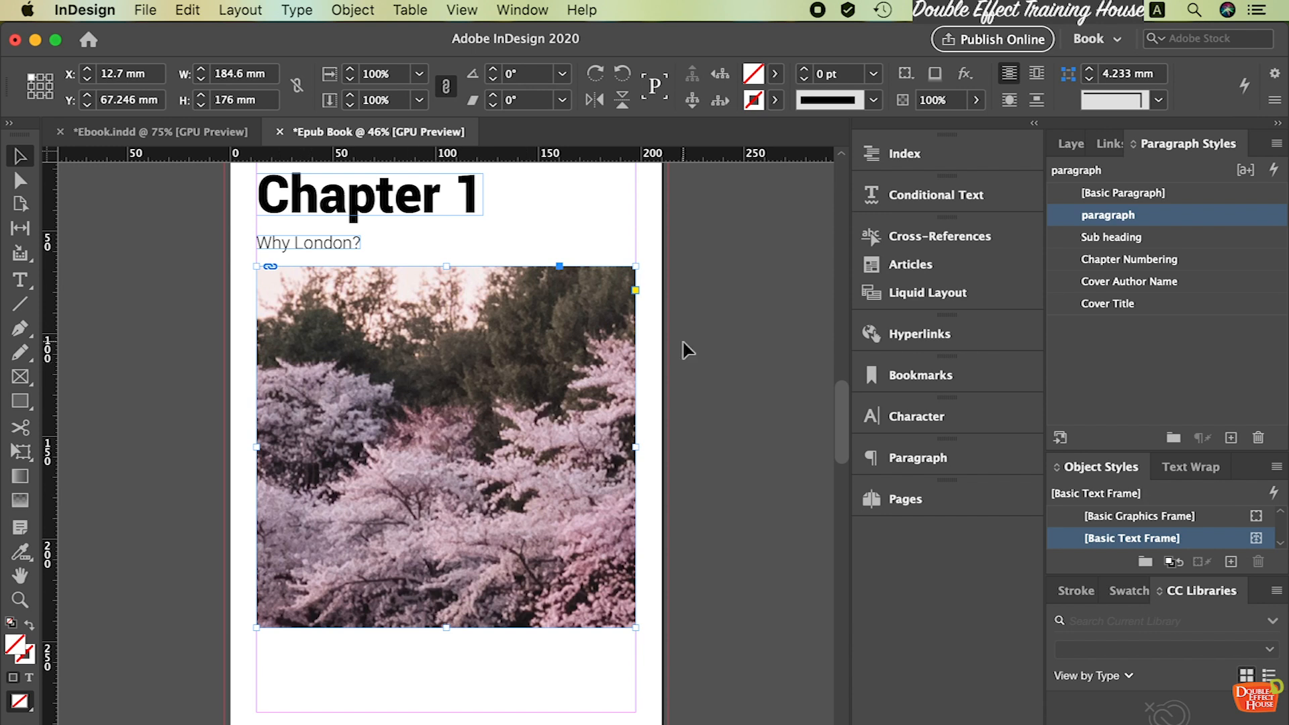
pyautogui.press('super+z')
pyautogui.moveTo(255, 366); pyautogui.dragTo(447, 488)
pyautogui.press('super+z')
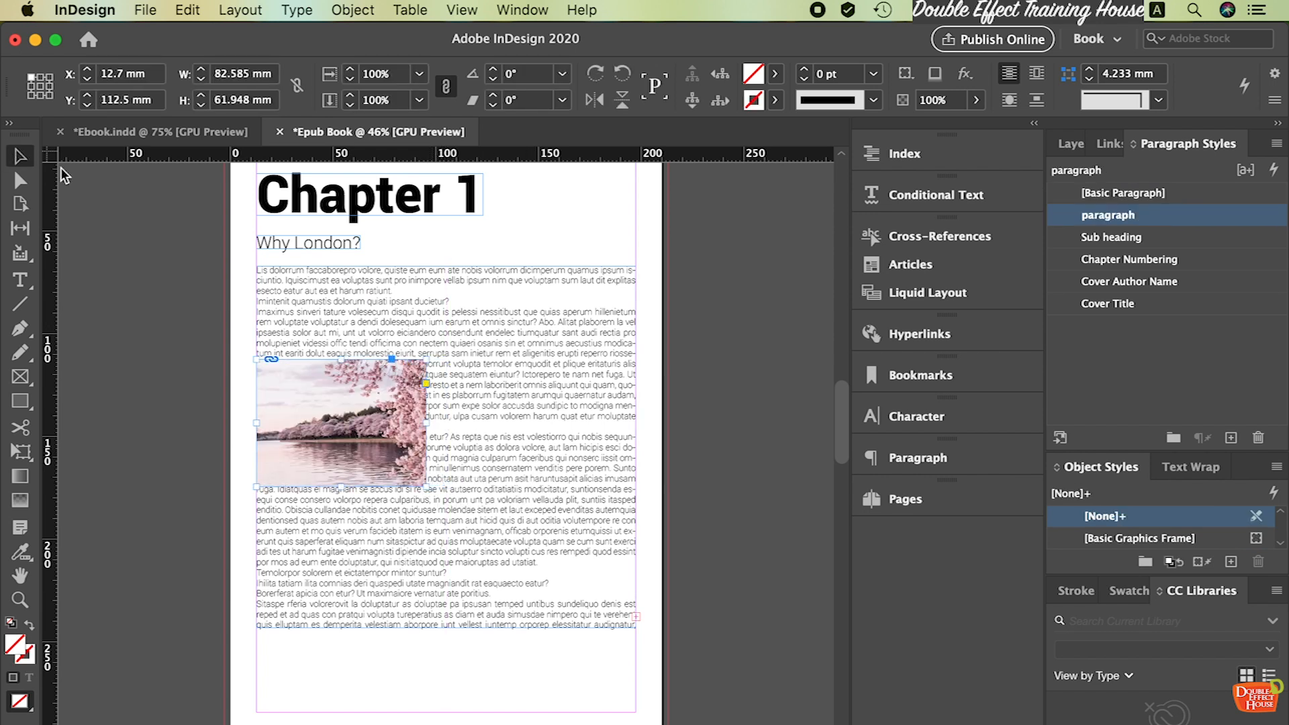
# Set the Chapter 1 body text frame to wrap around its bounding box with a 4 mm offset on all sides
pyautogui.click(697, 430)
pyautogui.press('super+equal')
pyautogui.hscroll(-2, 624, 433)
pyautogui.scroll(-1, 624, 433)
pyautogui.click(580, 348)
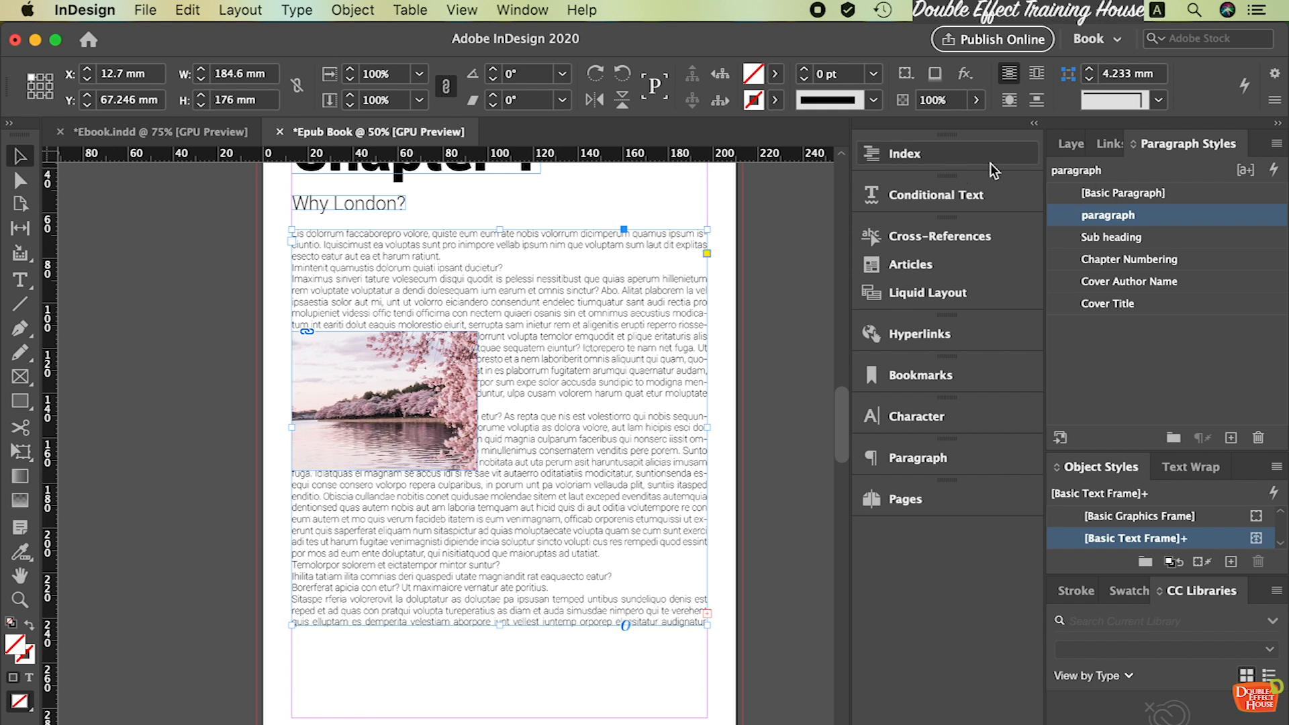
pyautogui.click(1038, 74)
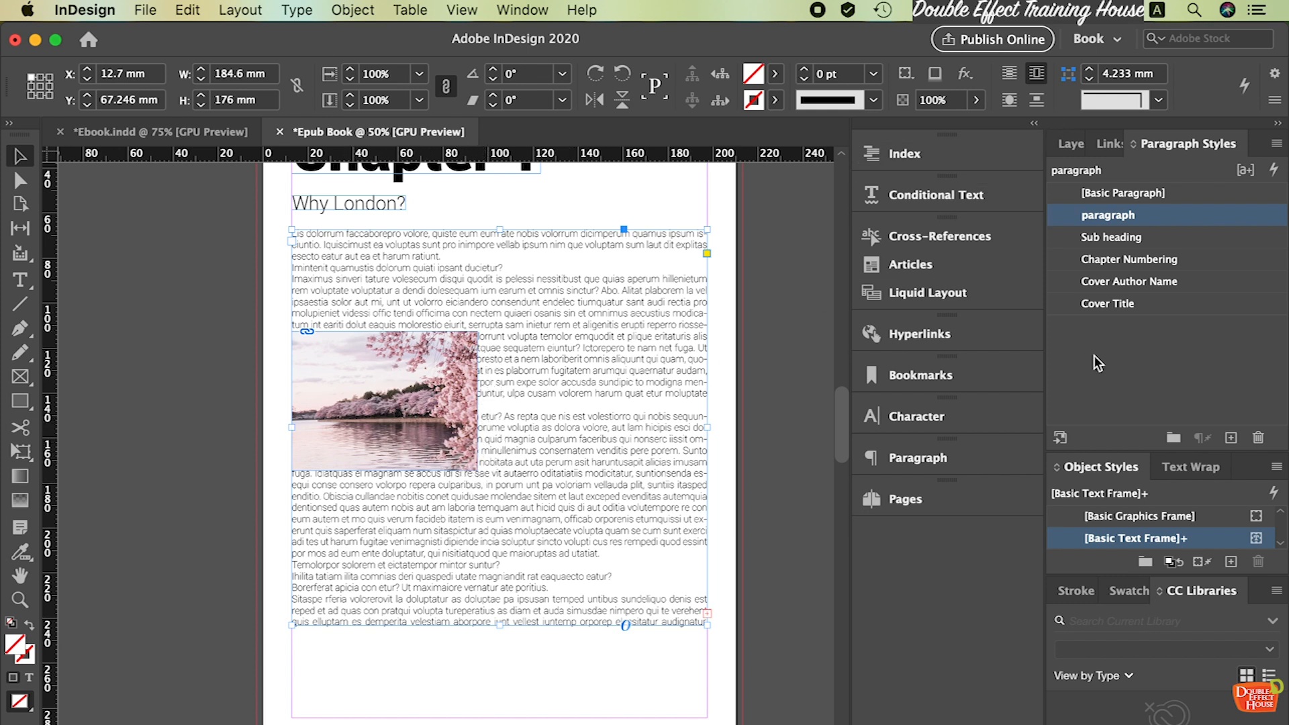
pyautogui.click(1190, 469)
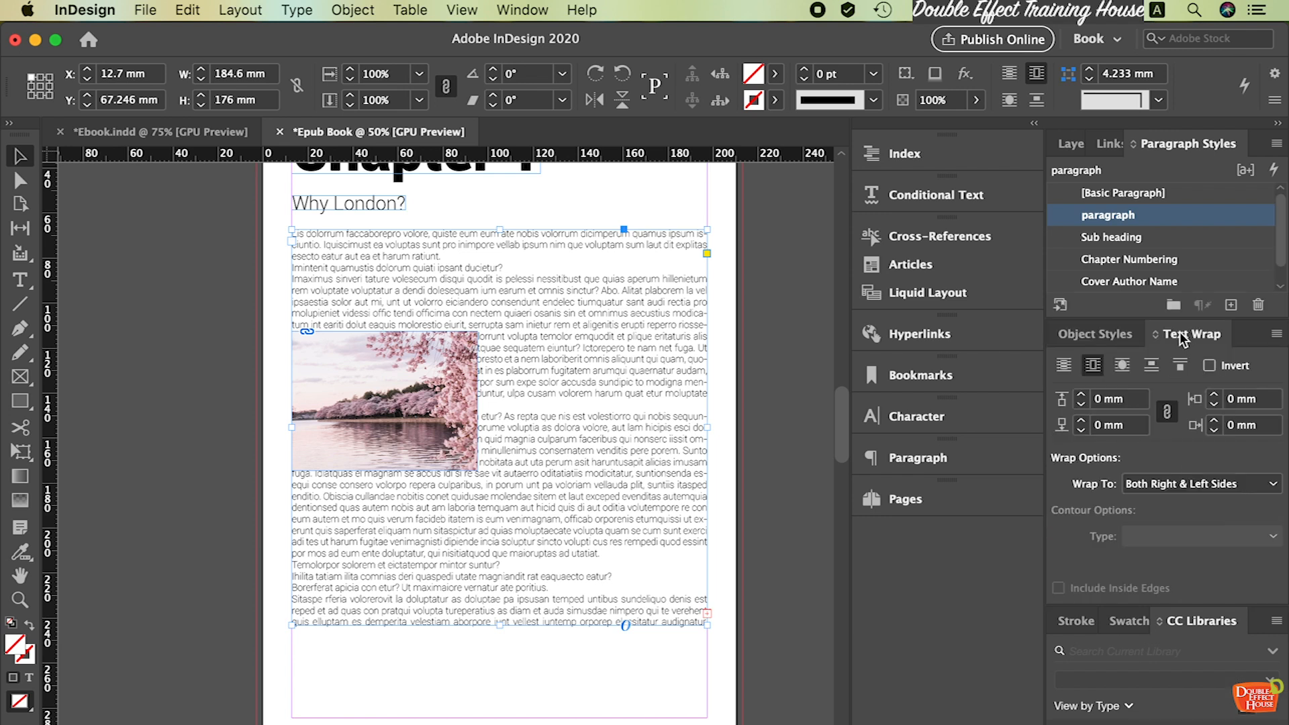
pyautogui.click(1213, 396)
pyautogui.click(1216, 397)
pyautogui.click(1215, 396)
pyautogui.click(1215, 396)
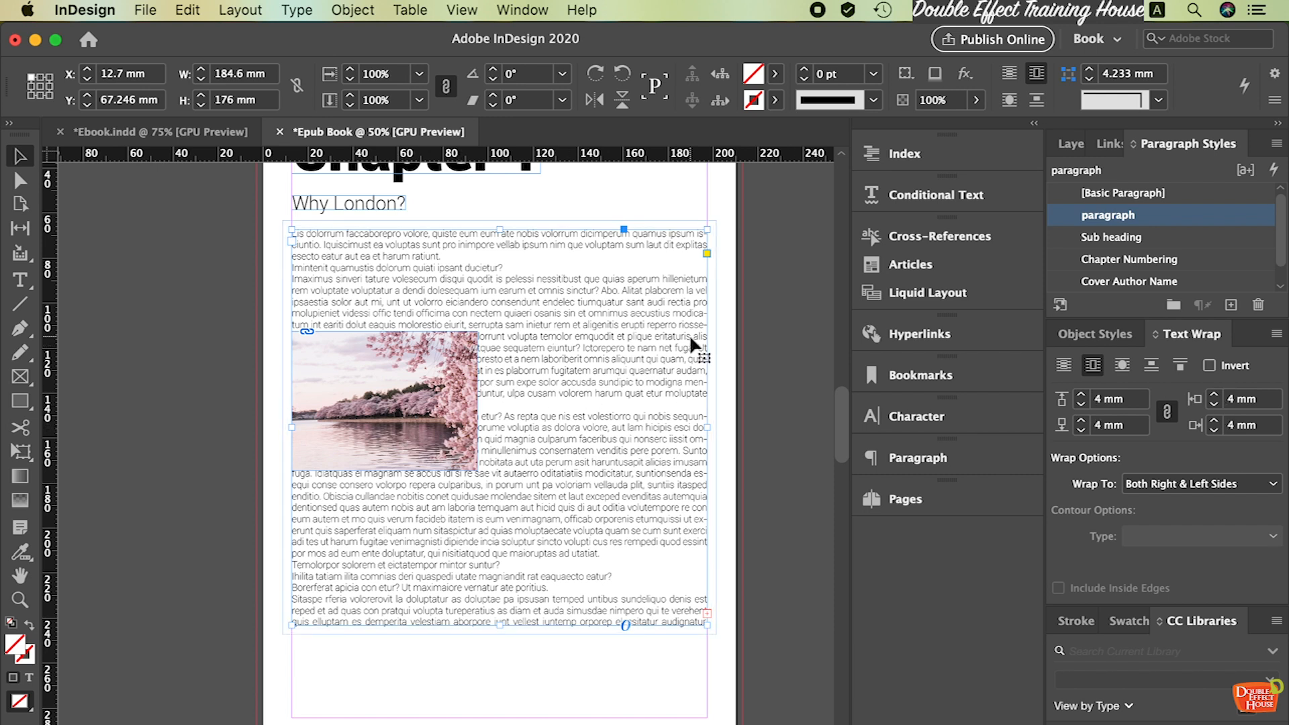
# Give the cherry-blossom picture a bounding-box text wrap with a 2 mm offset on all sides
pyautogui.click(390, 366)
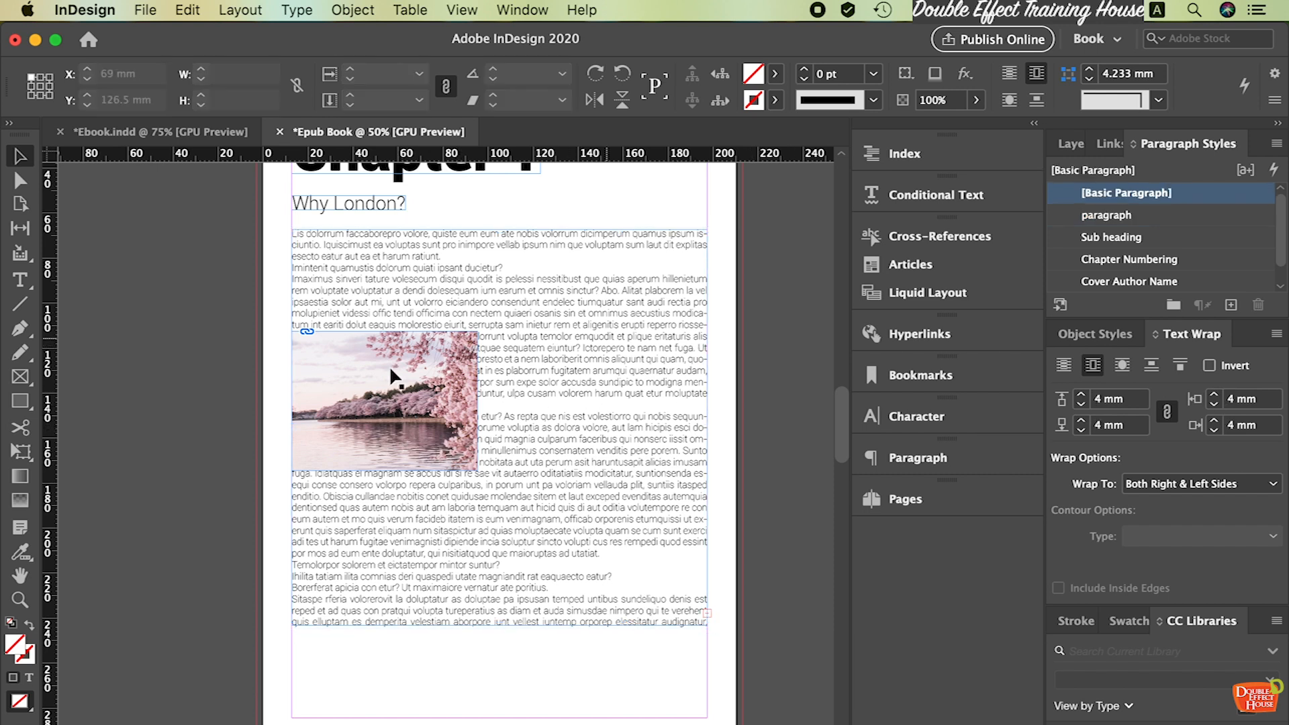
pyautogui.click(1095, 367)
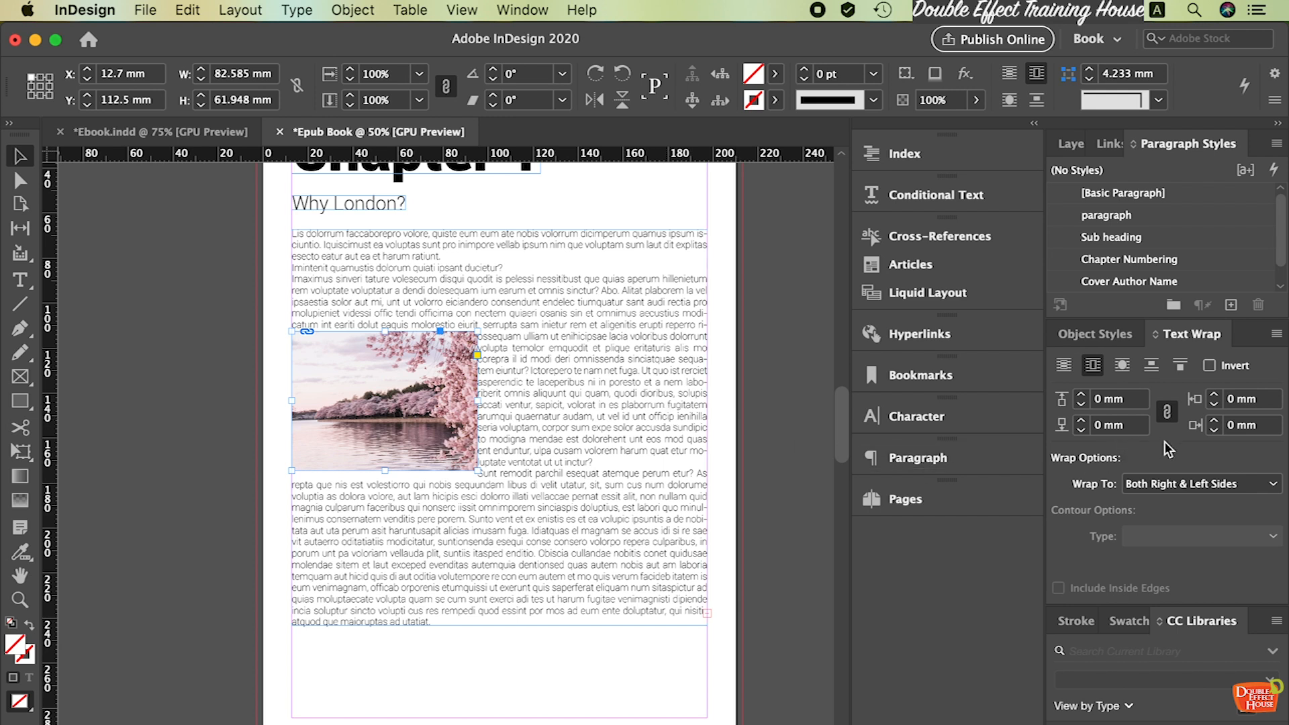
pyautogui.click(1214, 396)
pyautogui.click(1215, 396)
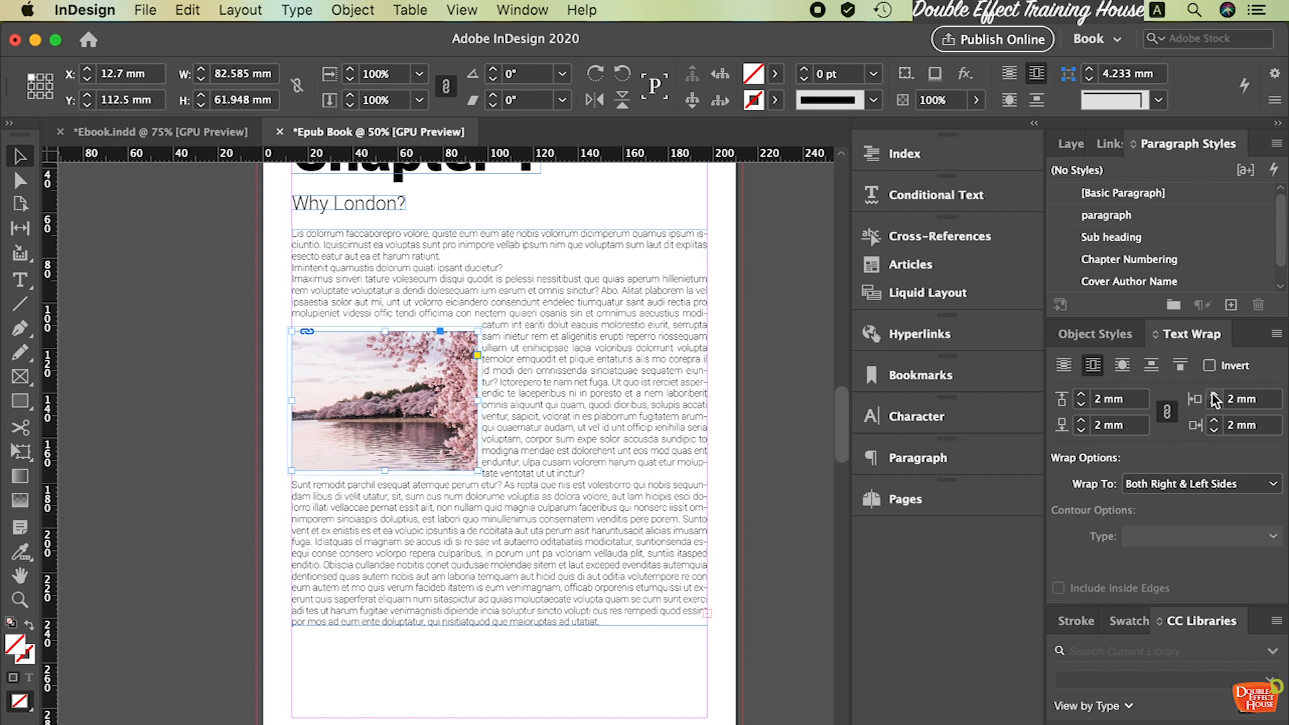
pyautogui.click(1214, 406)
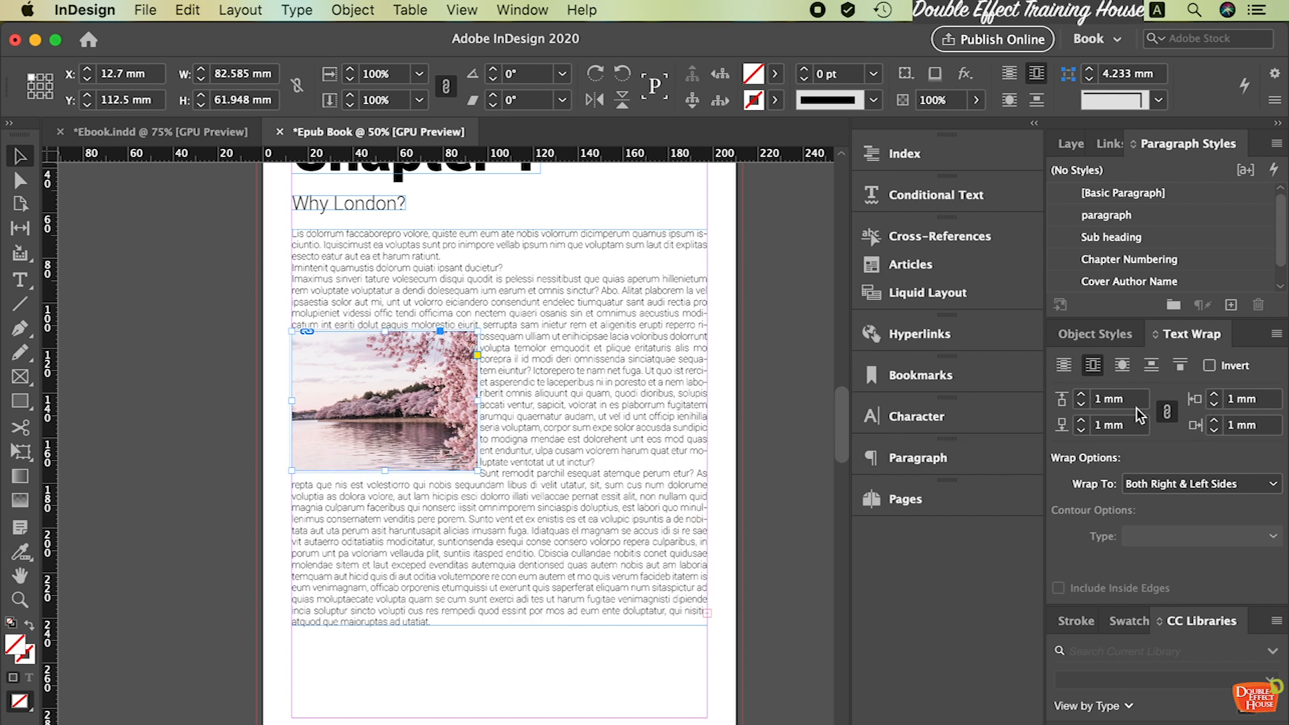
pyautogui.click(1215, 396)
pyautogui.click(579, 416)
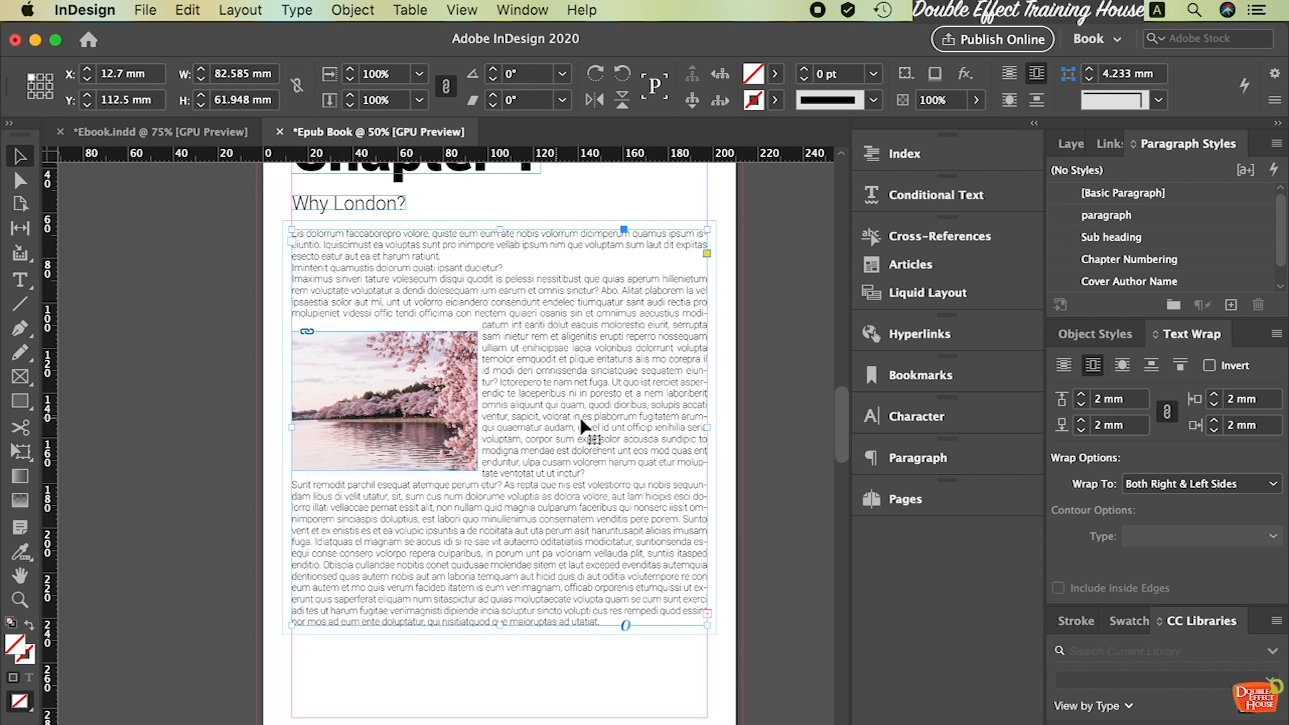
pyautogui.click(714, 402)
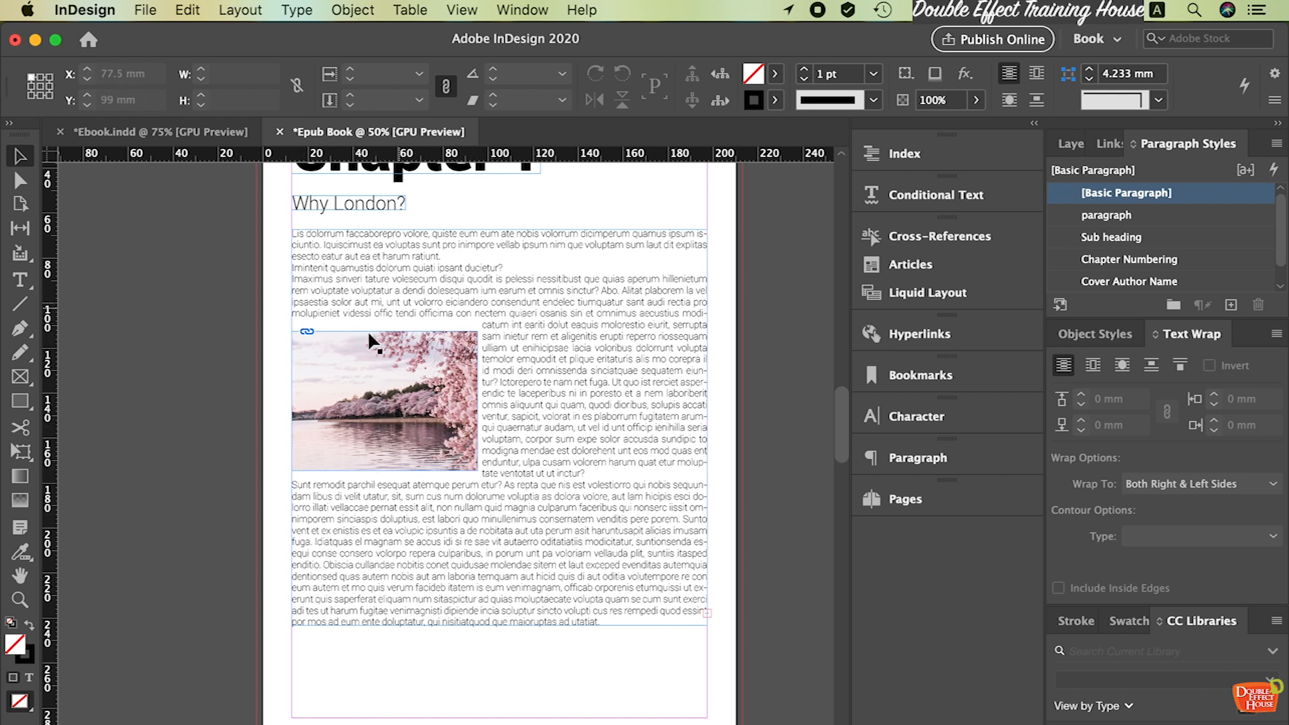
# Select and copy the Chapter 1 page's heading, subtitle, body text and picture together
pyautogui.scroll(1, 486, 429)
pyautogui.scroll(-2, 436, 390)
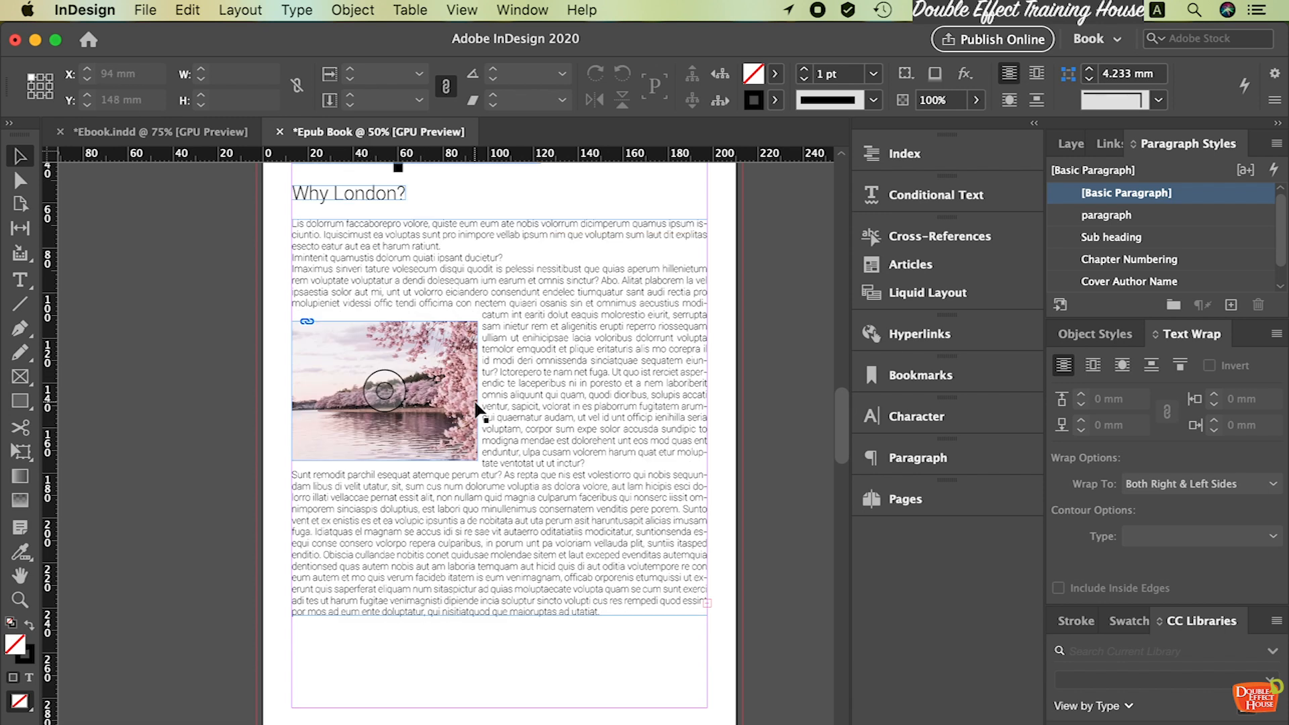
pyautogui.scroll(-10, 414, 349)
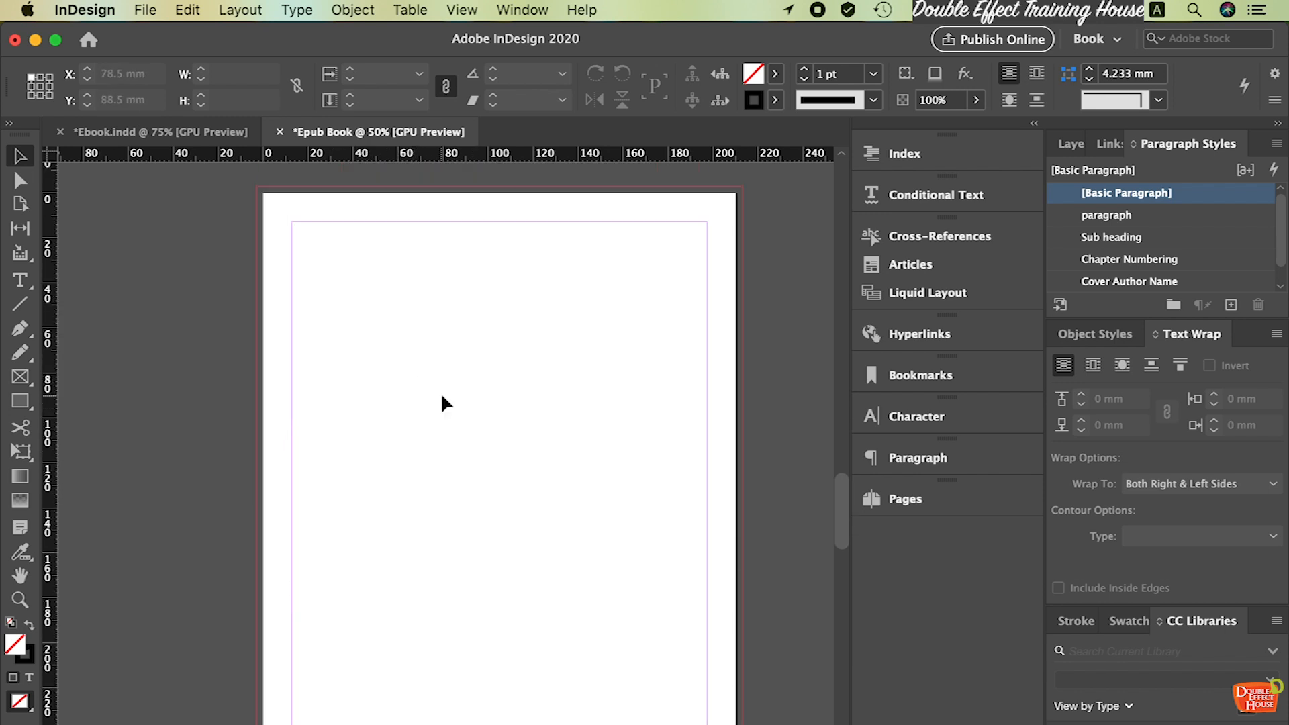
pyautogui.scroll(9, 441, 401)
pyautogui.scroll(8, 441, 402)
pyautogui.click(403, 396)
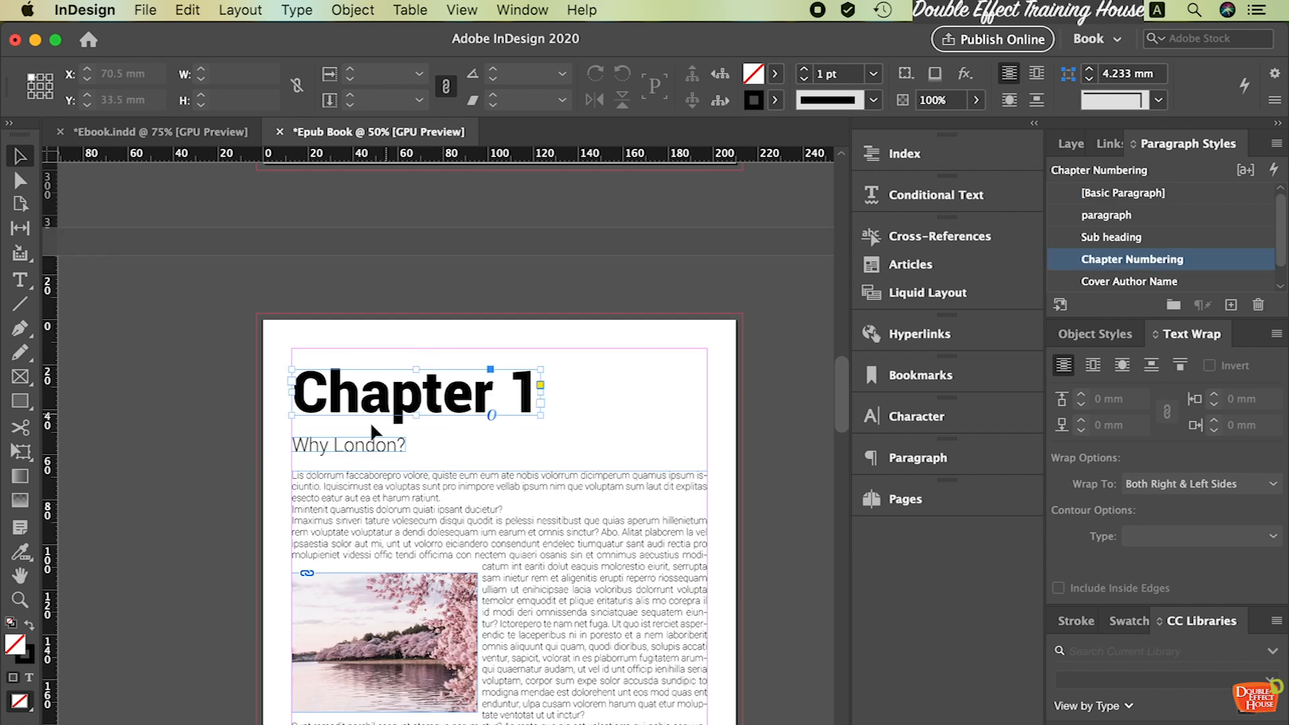
pyautogui.keyDown('shift'); pyautogui.click(362, 445); pyautogui.keyUp('shift')
pyautogui.click(650, 369)
pyautogui.scroll(-2, 651, 369)
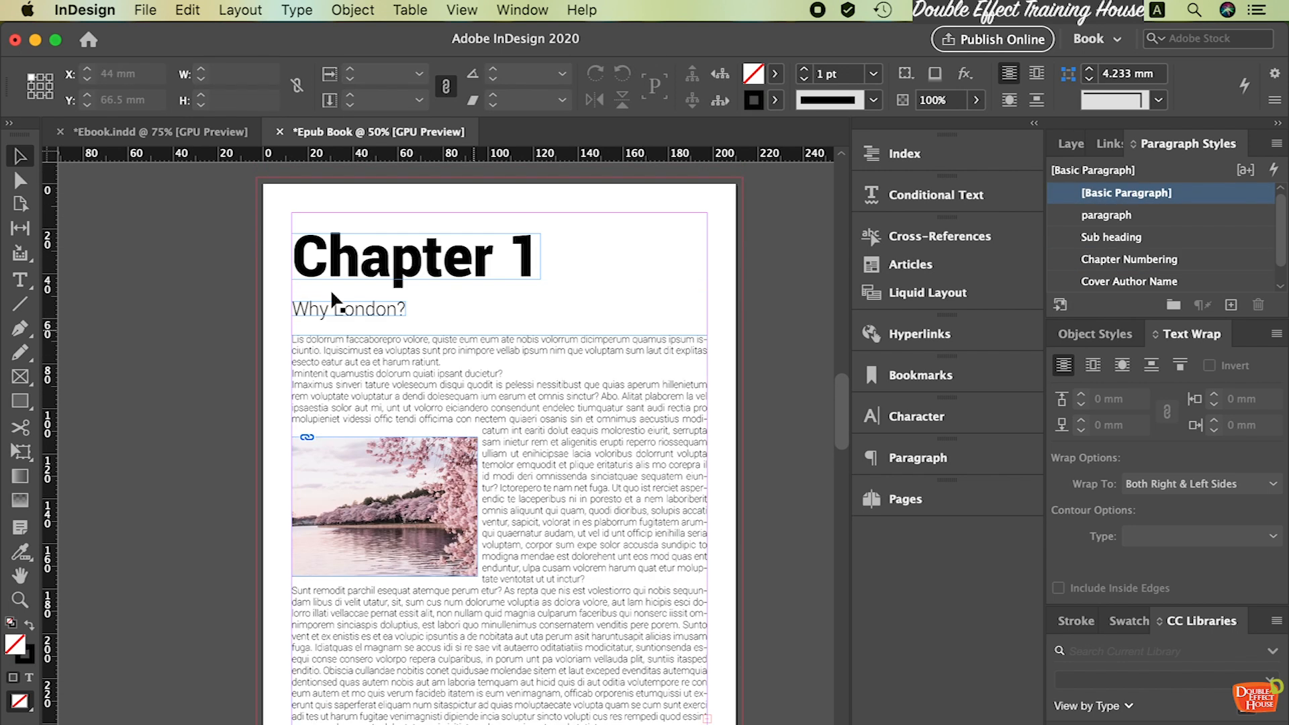
pyautogui.moveTo(270, 233); pyautogui.dragTo(549, 705)
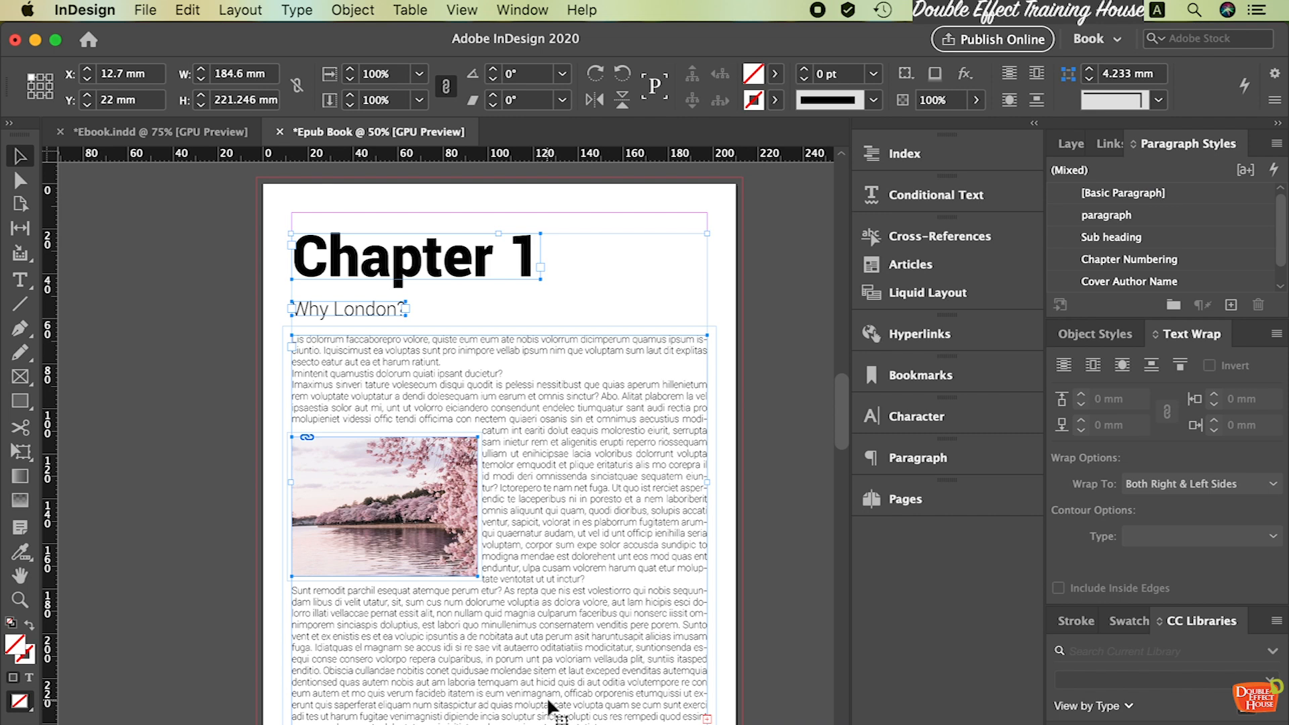
# Paste the copied chapter frames onto the next blank page, aligned to the left margin at about 31 mm from the top
pyautogui.scroll(-14, 546, 633)
pyautogui.click(472, 453)
pyautogui.scroll(2, 472, 453)
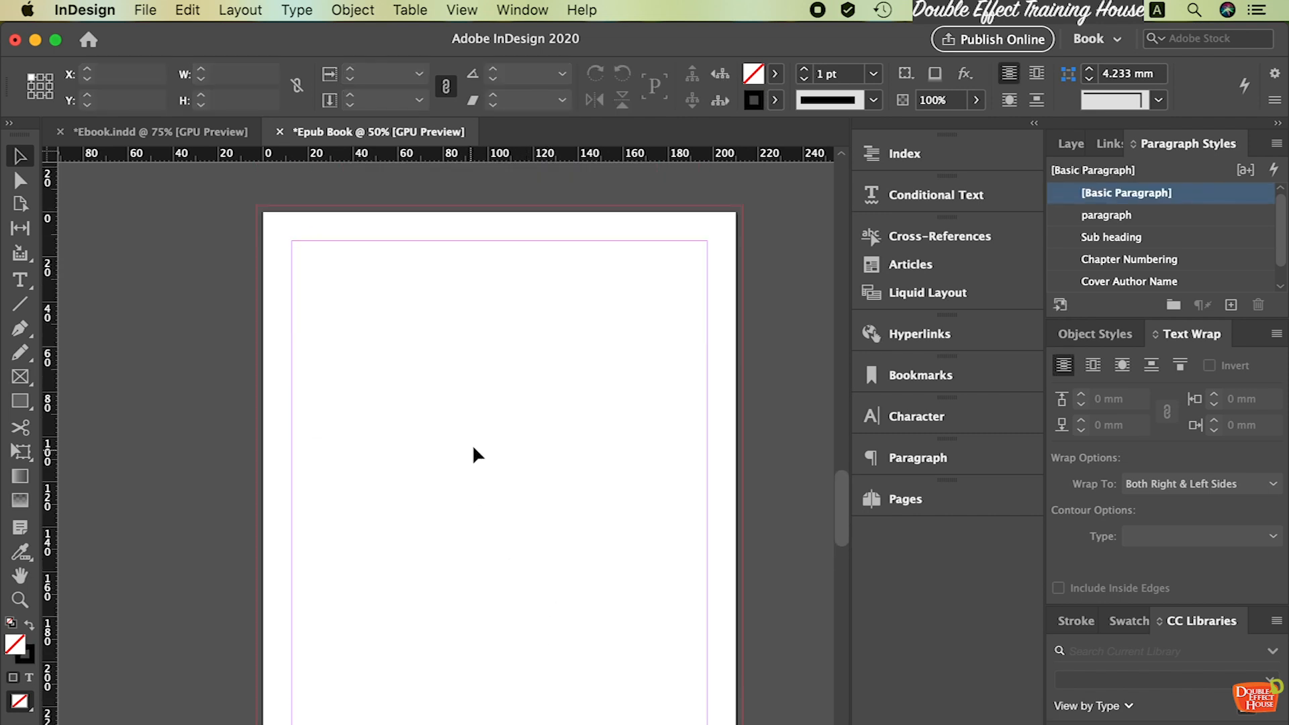
pyautogui.press('super+v')
pyautogui.moveTo(529, 485); pyautogui.dragTo(585, 547)
pyautogui.scroll(-2, 591, 524)
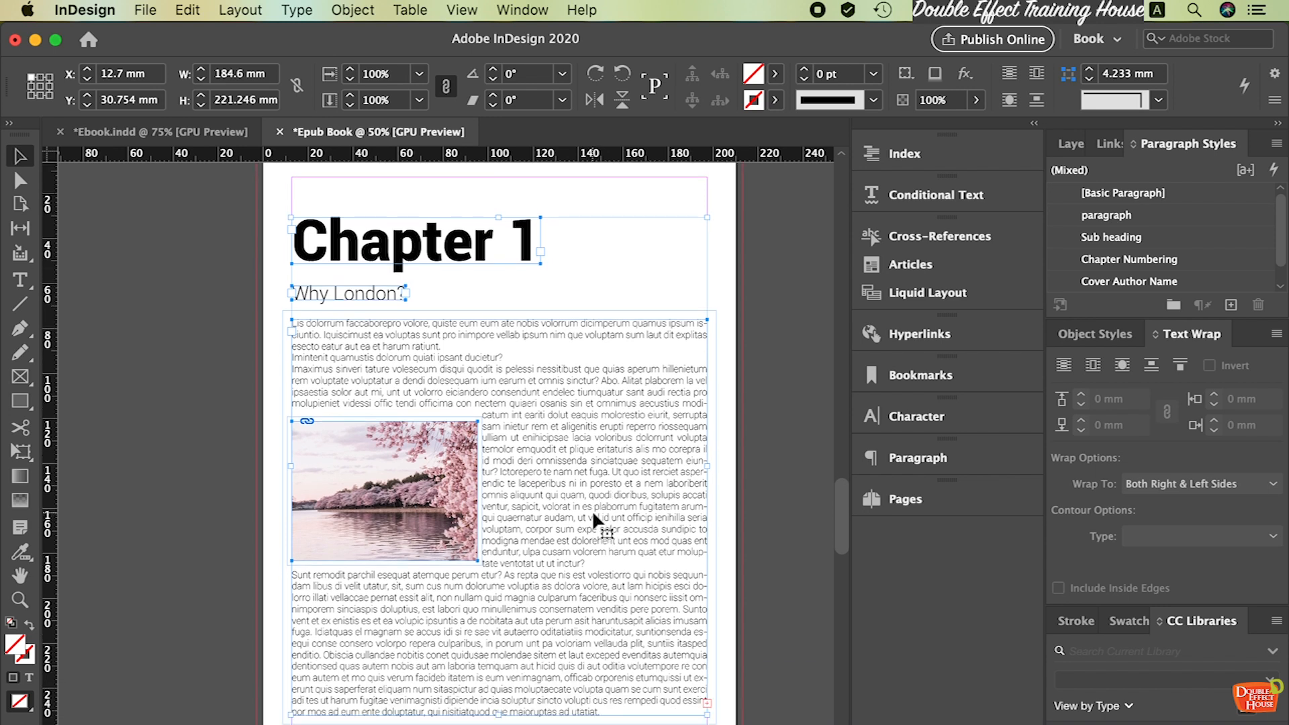
pyautogui.click(738, 288)
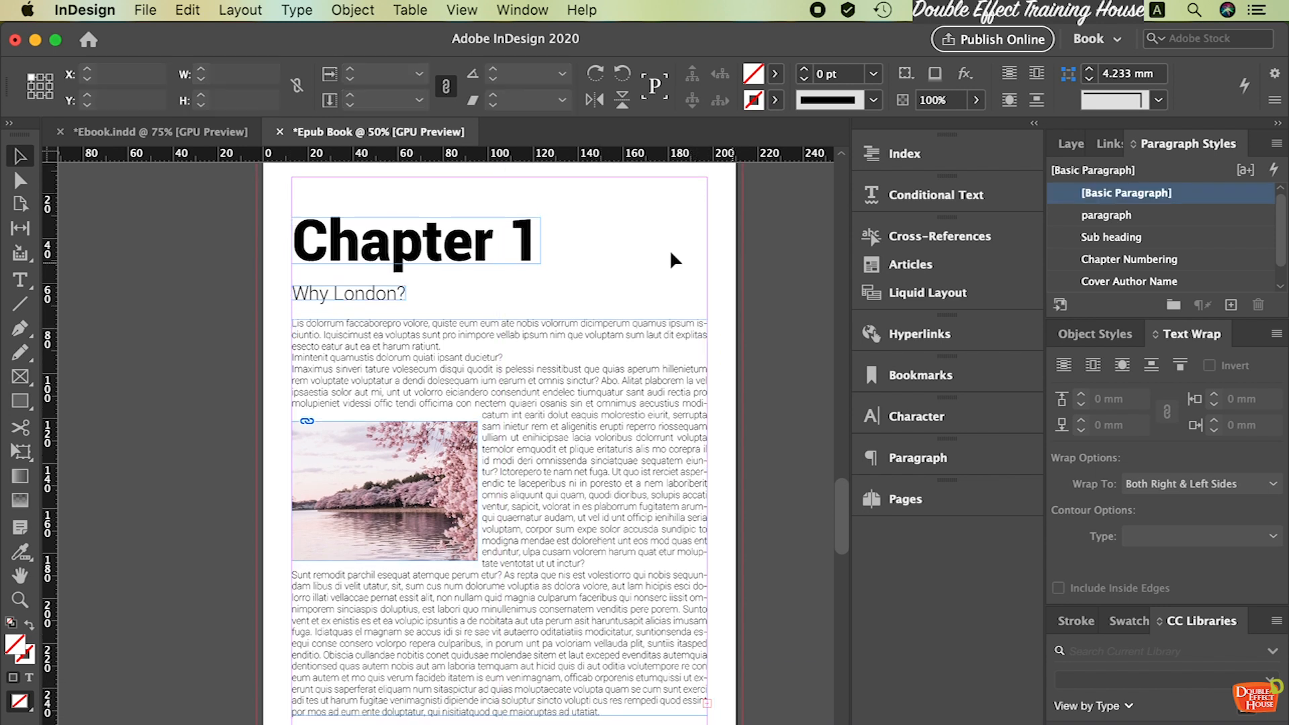
# Change the pasted page's heading to "Chapter 2"
pyautogui.doubleClick(529, 238)
pyautogui.doubleClick(535, 245)
pyautogui.write('2')
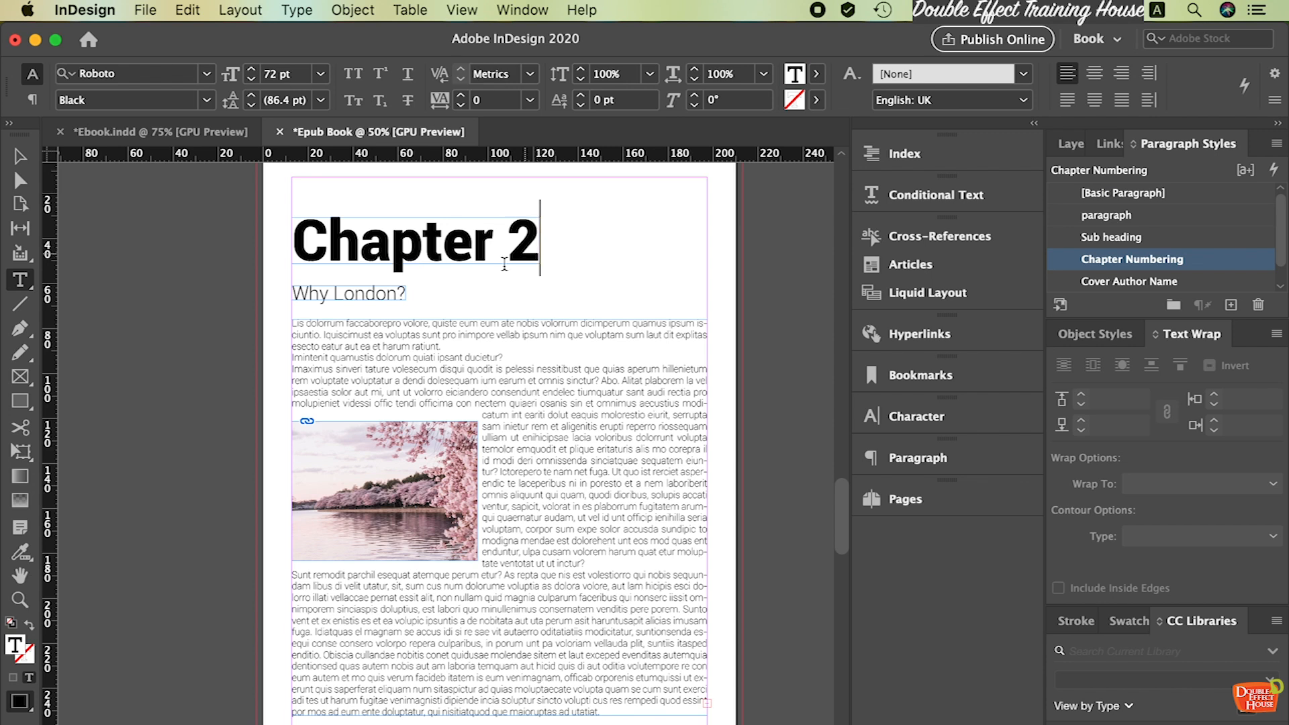
# Replace the Chapter 2 page's subtitle with "How to Adapt?" and fit its frame to the text
pyautogui.tripleClick(300, 293)
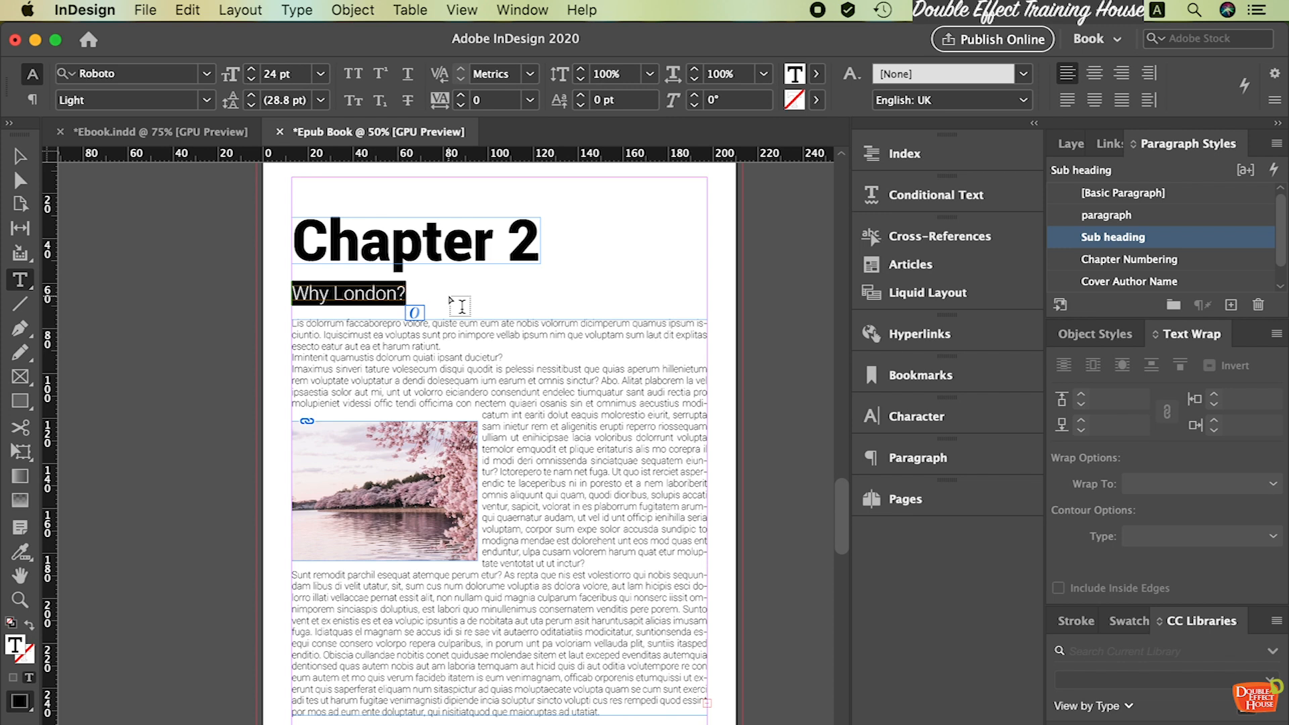
pyautogui.write('H')
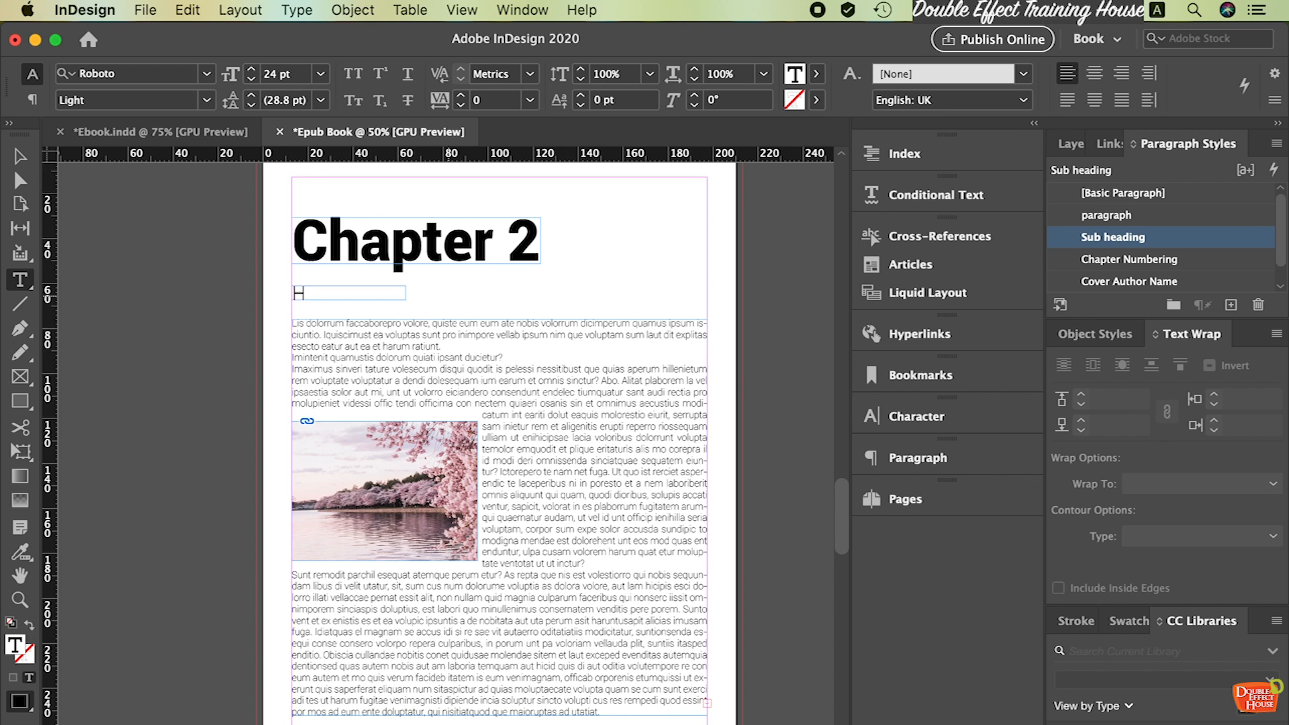
pyautogui.write('ow to Adapt?')
pyautogui.click(21, 157)
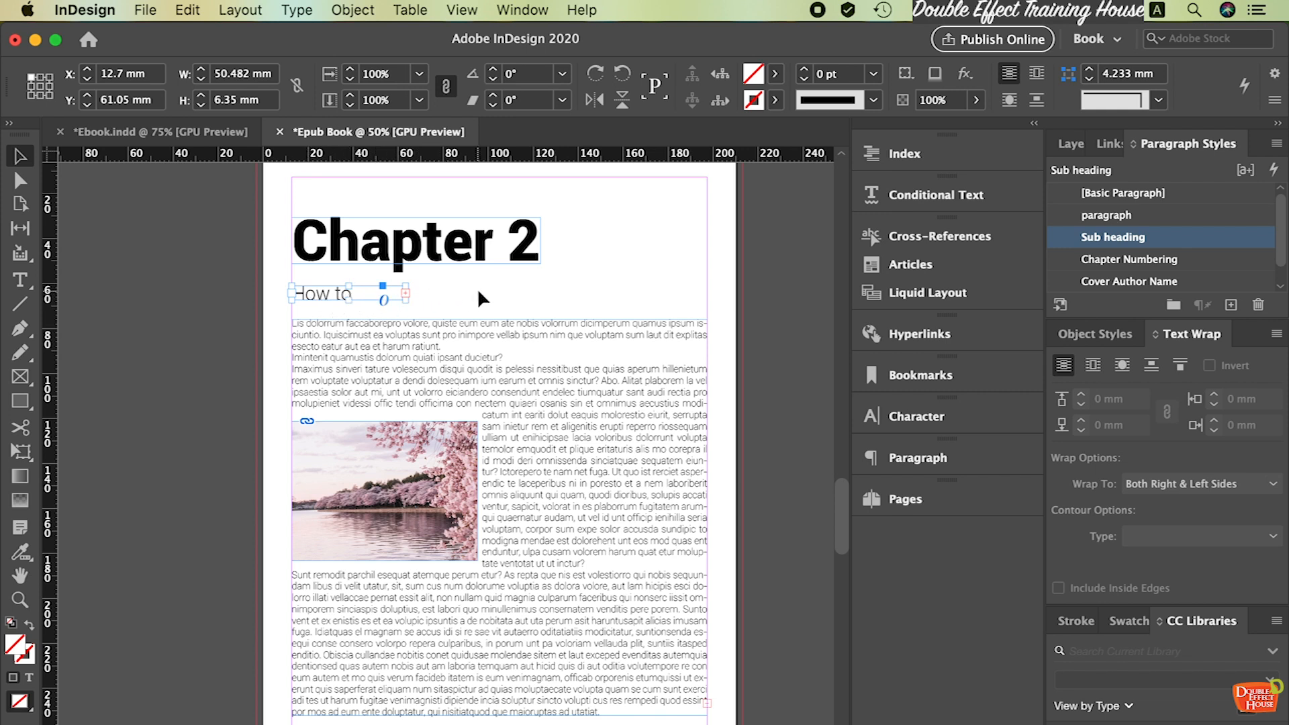
pyautogui.doubleClick(406, 302)
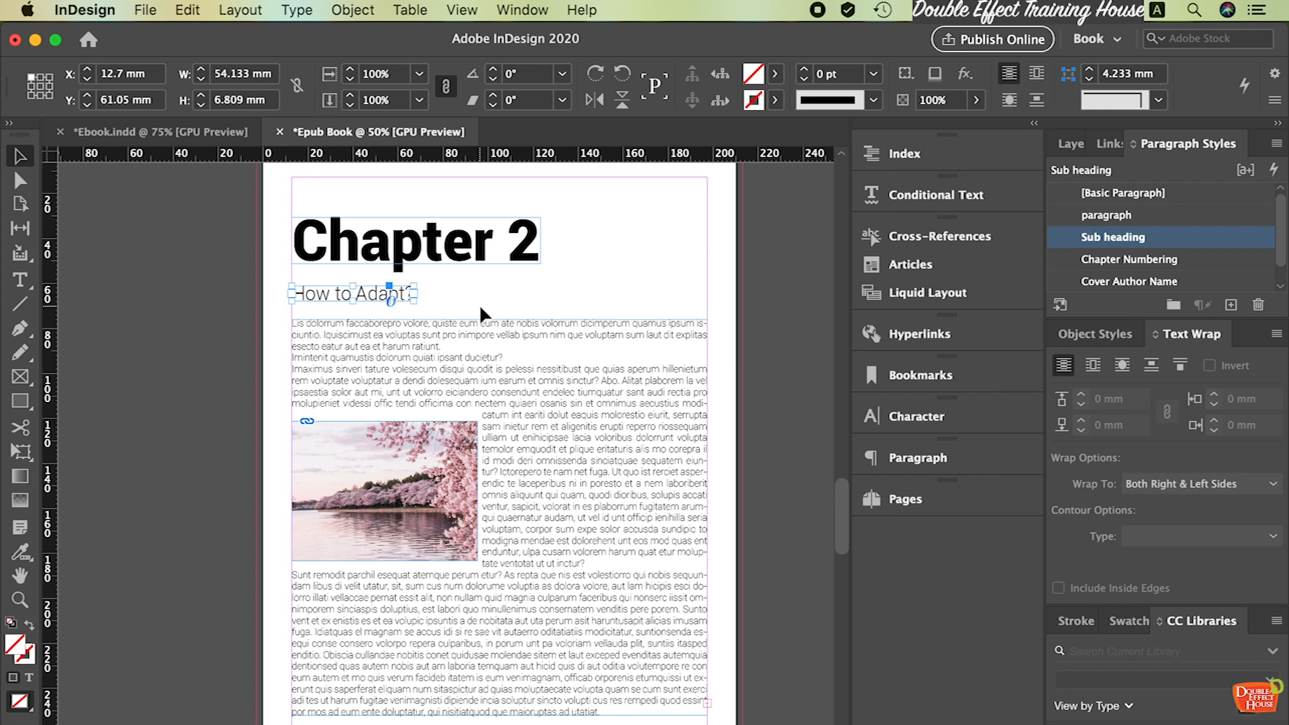
pyautogui.click(454, 290)
pyautogui.scroll(-3, 575, 354)
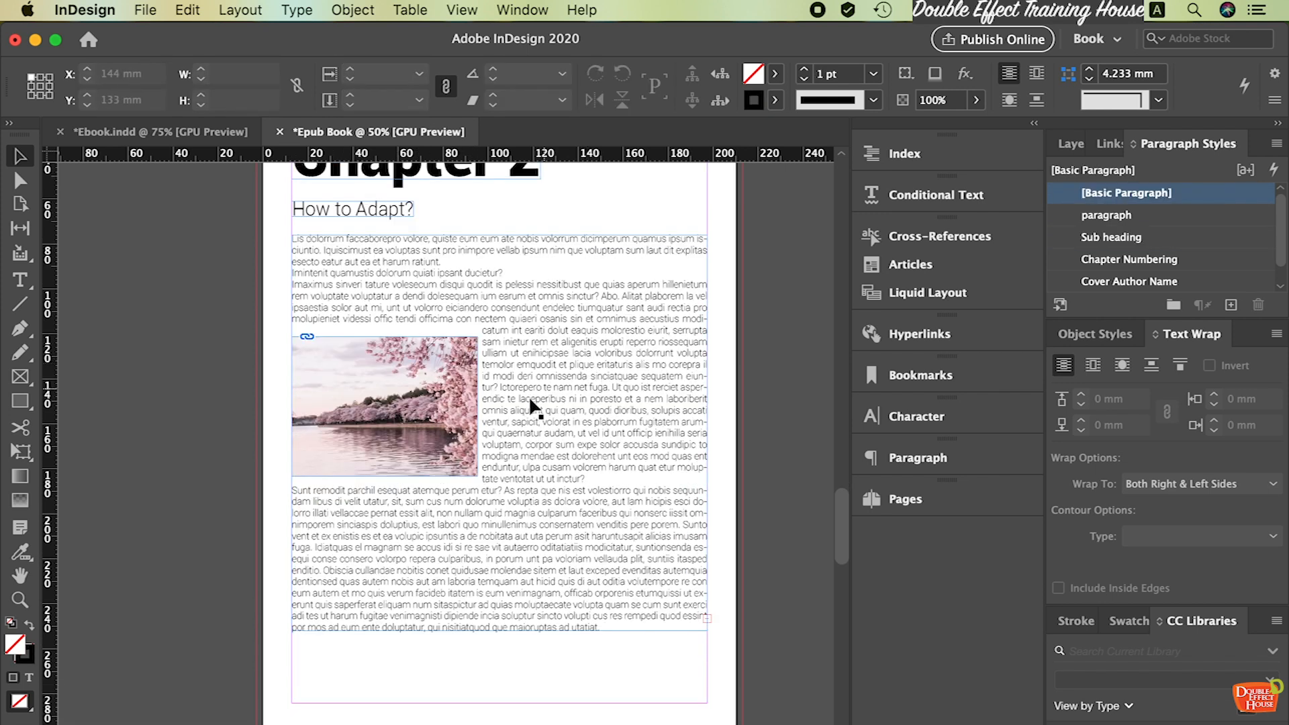
# Replace the Chapter 2 page's picture with the pink cherry tree and blue sky photo, about 104 × 69 mm, reaching the page's right edge
pyautogui.click(441, 366)
pyautogui.press('Delete')
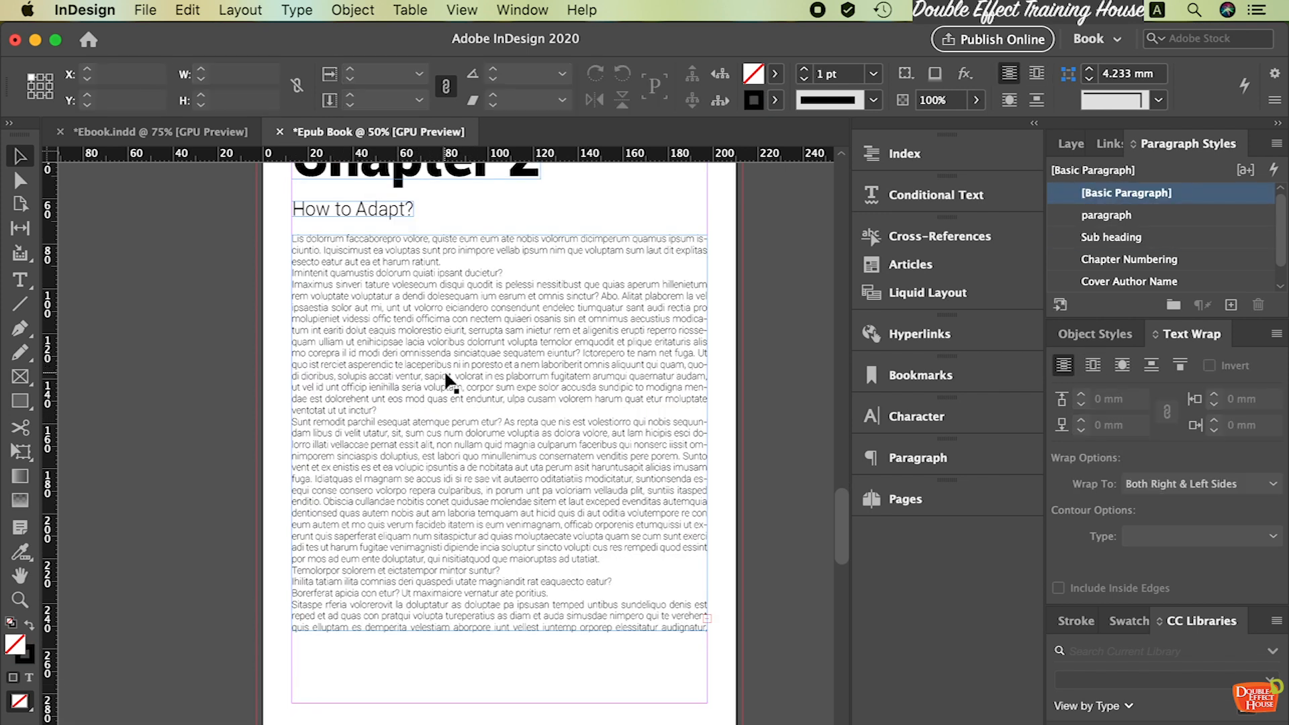
pyautogui.click(145, 10)
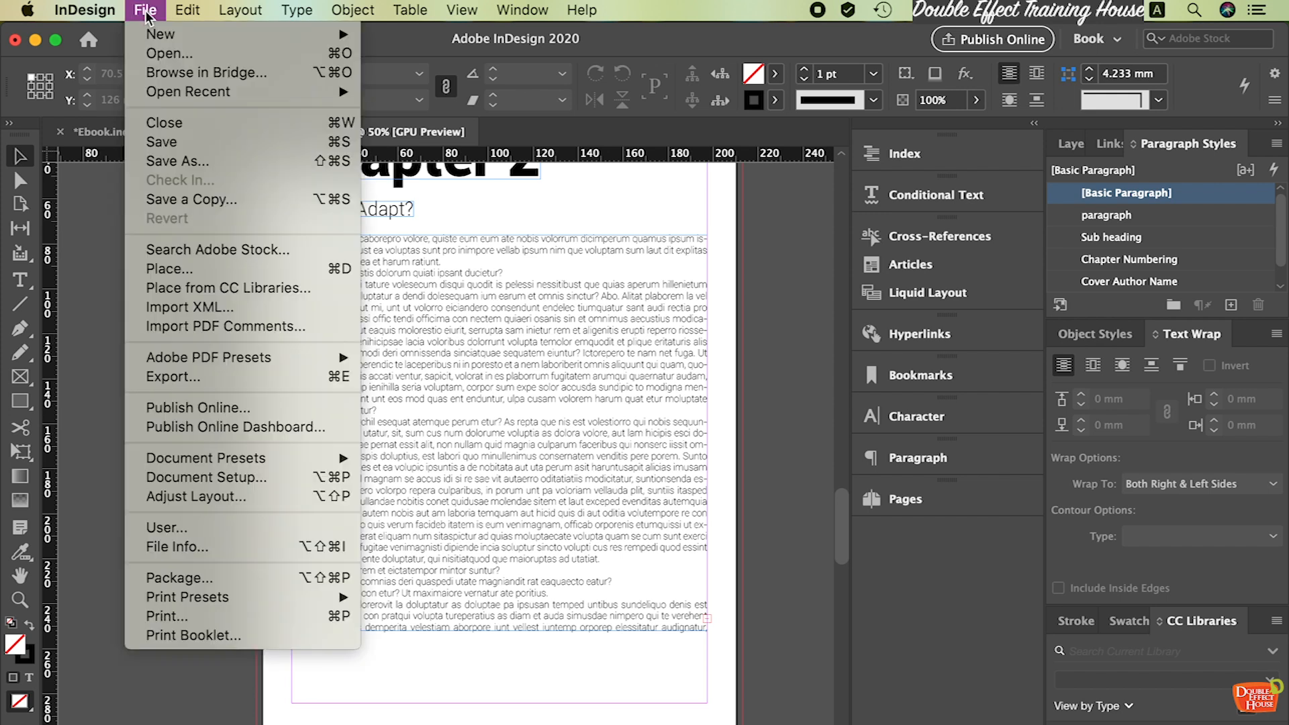
pyautogui.click(182, 268)
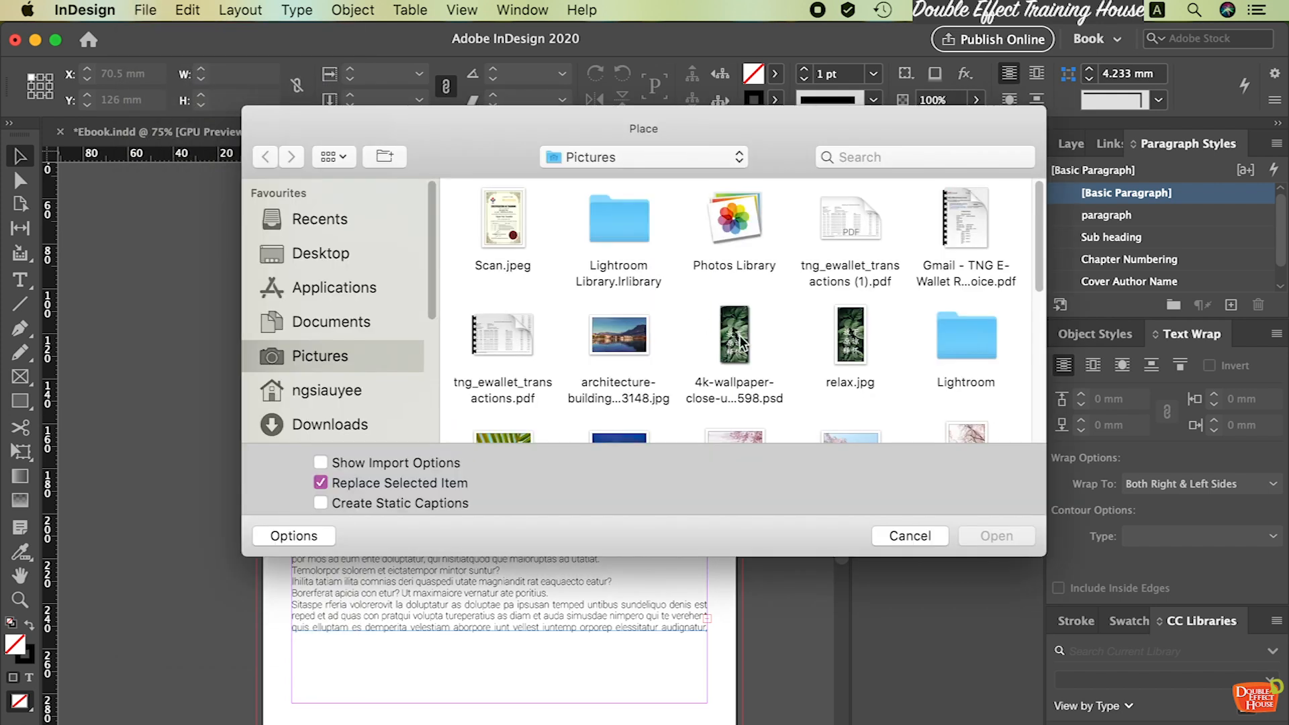
pyautogui.scroll(-3, 827, 335)
pyautogui.click(856, 319)
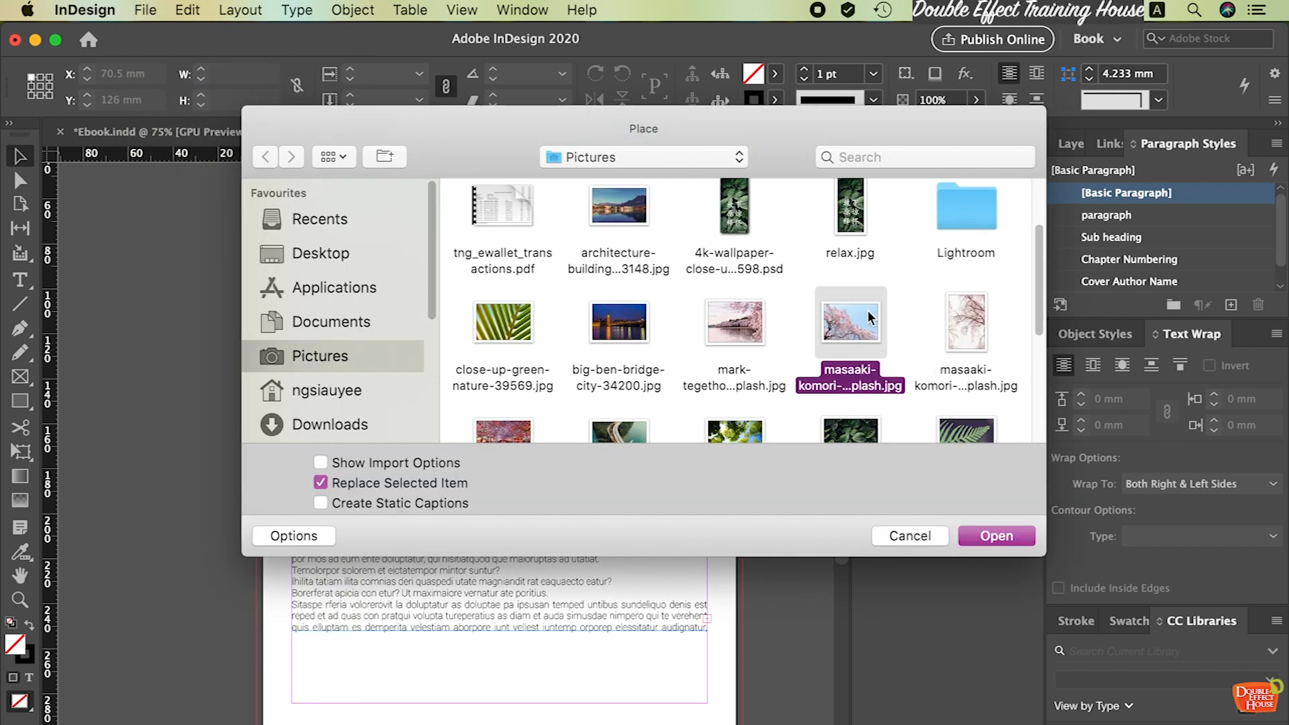
pyautogui.click(1011, 535)
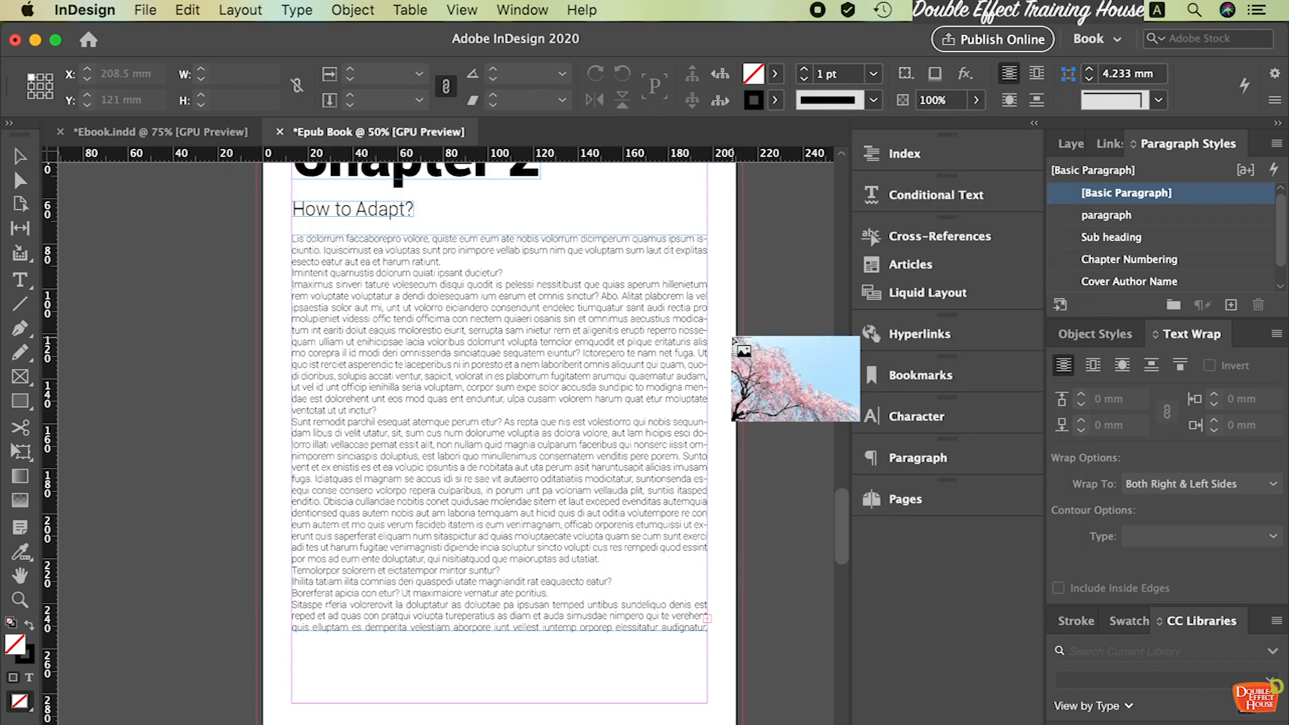
pyautogui.moveTo(735, 317)
pyautogui.mouseDown()
pyautogui.moveTo(628, 383)
pyautogui.moveTo(520, 522)
pyautogui.moveTo(509, 497)
pyautogui.mouseUp()
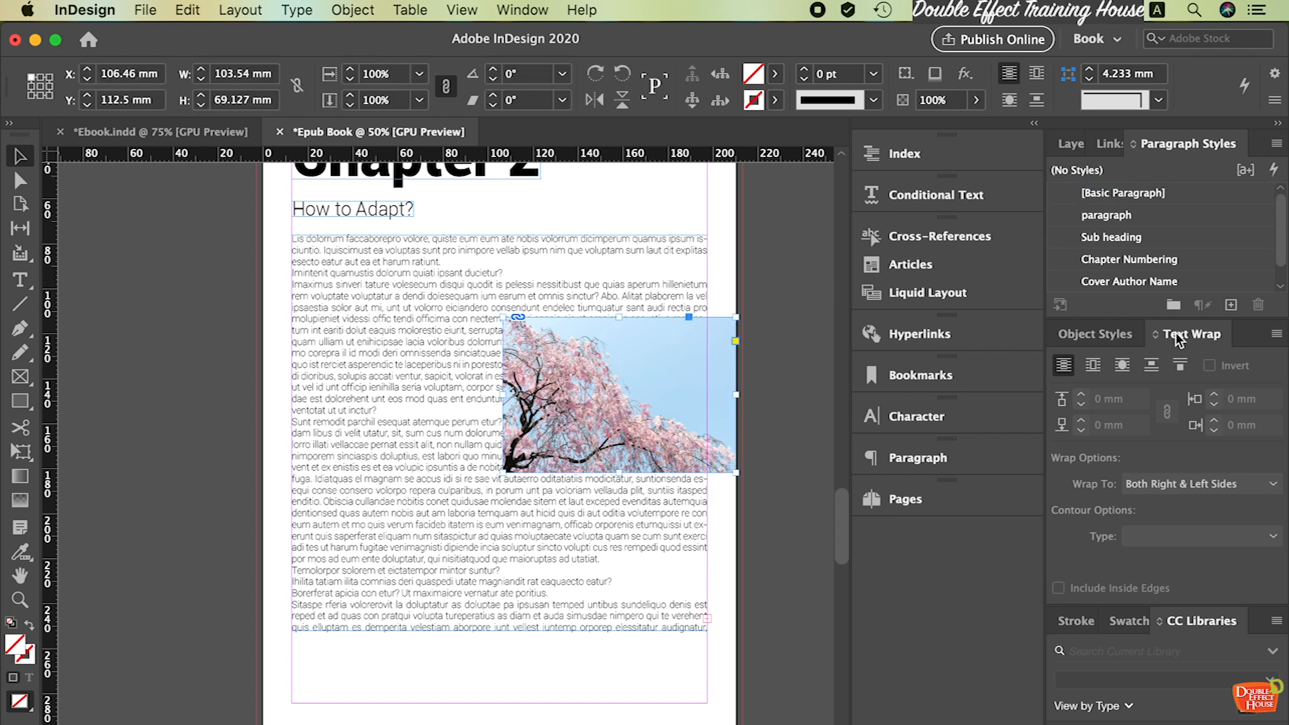
# Wrap the body text around the cherry tree picture's bounding box with a 3 mm offset on all sides
pyautogui.click(1093, 366)
pyautogui.click(1214, 405)
pyautogui.click(1214, 405)
pyautogui.click(1215, 404)
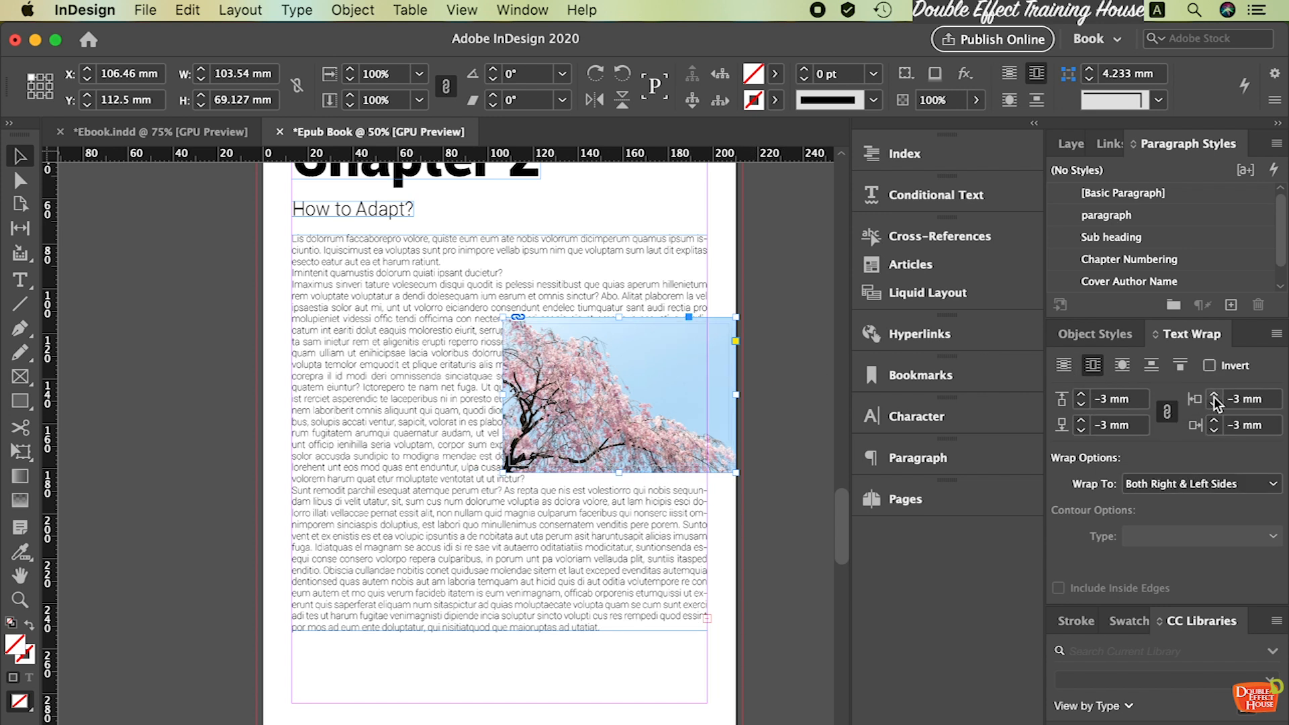
pyautogui.click(1216, 396)
pyautogui.click(1217, 396)
pyautogui.click(1217, 396)
pyautogui.click(1217, 396)
pyautogui.click(1216, 396)
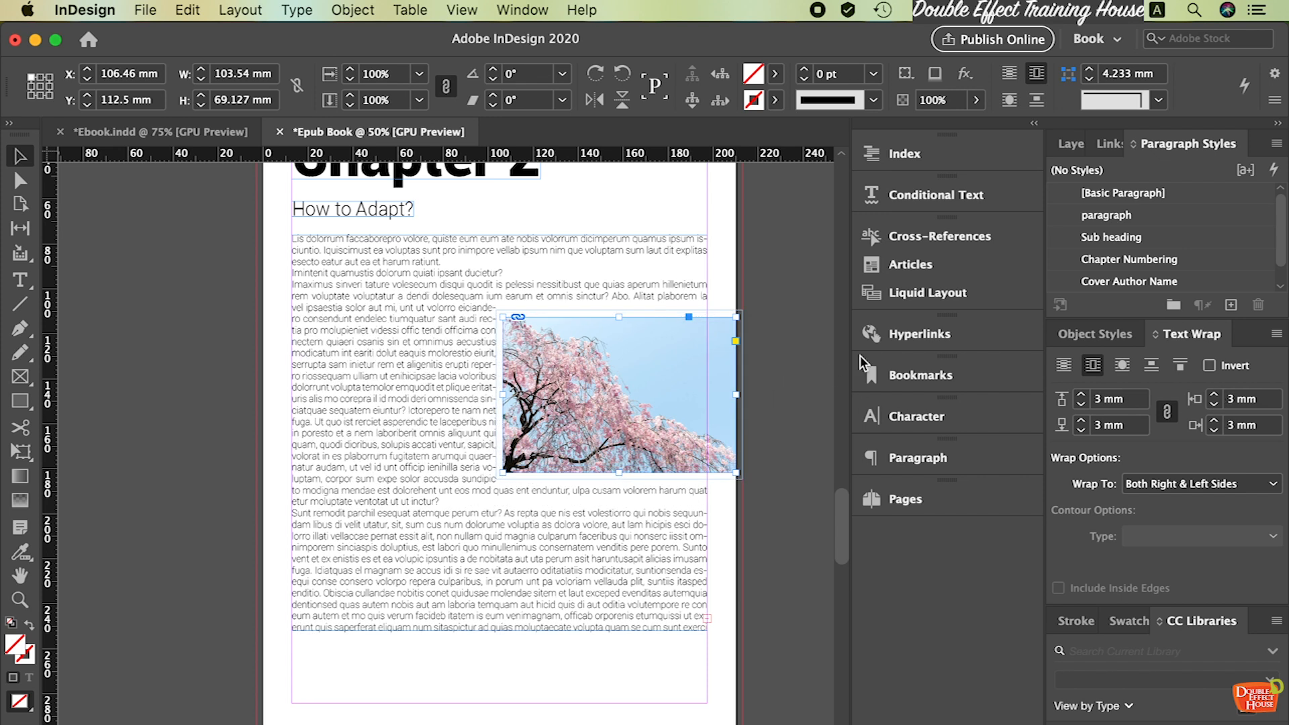
pyautogui.click(791, 302)
# Review the Chapter 1 and Chapter 2 page layouts and the blank page that follows them
pyautogui.scroll(3, 763, 331)
pyautogui.scroll(-10, 763, 331)
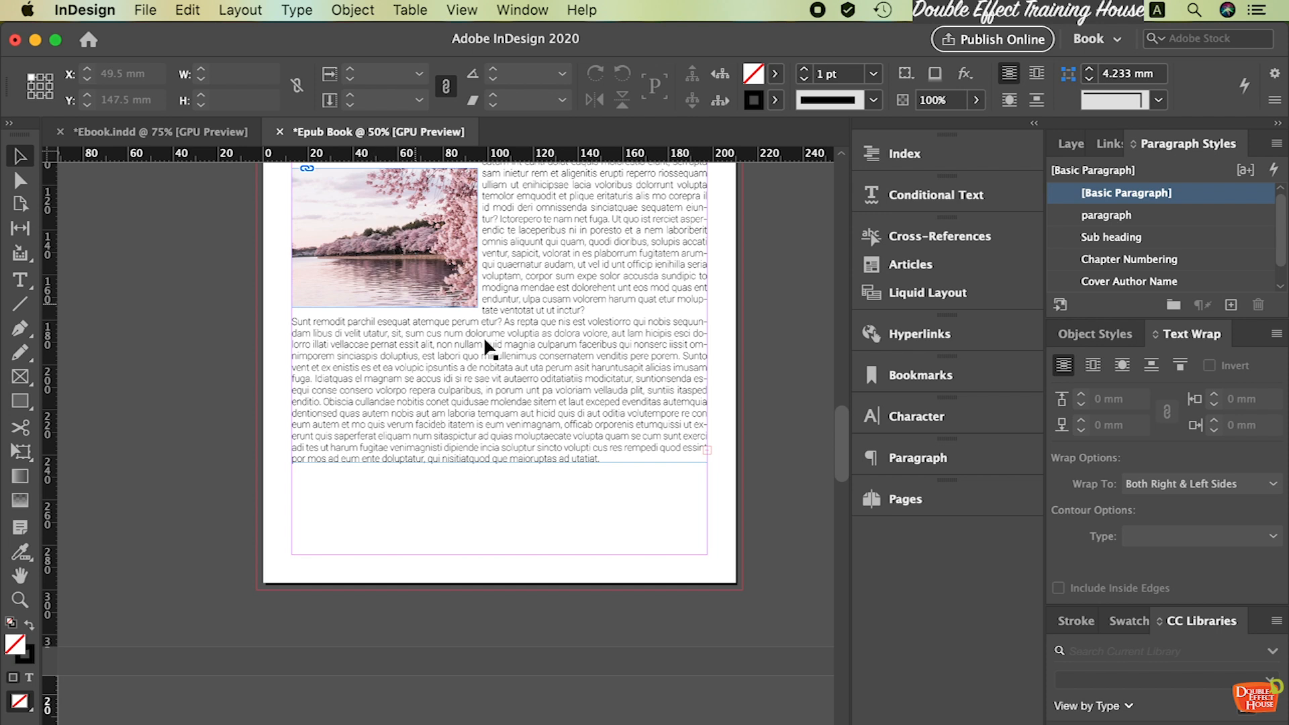
pyautogui.scroll(4, 485, 343)
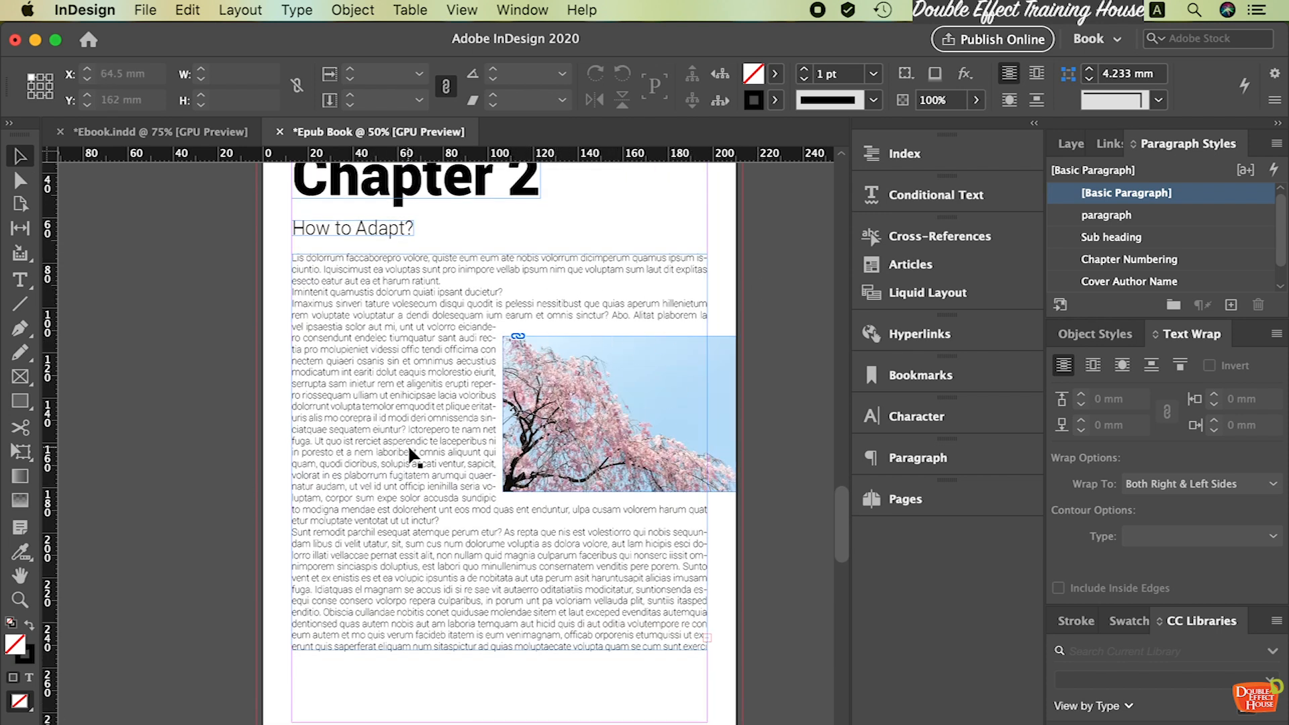
pyautogui.scroll(-10, 408, 444)
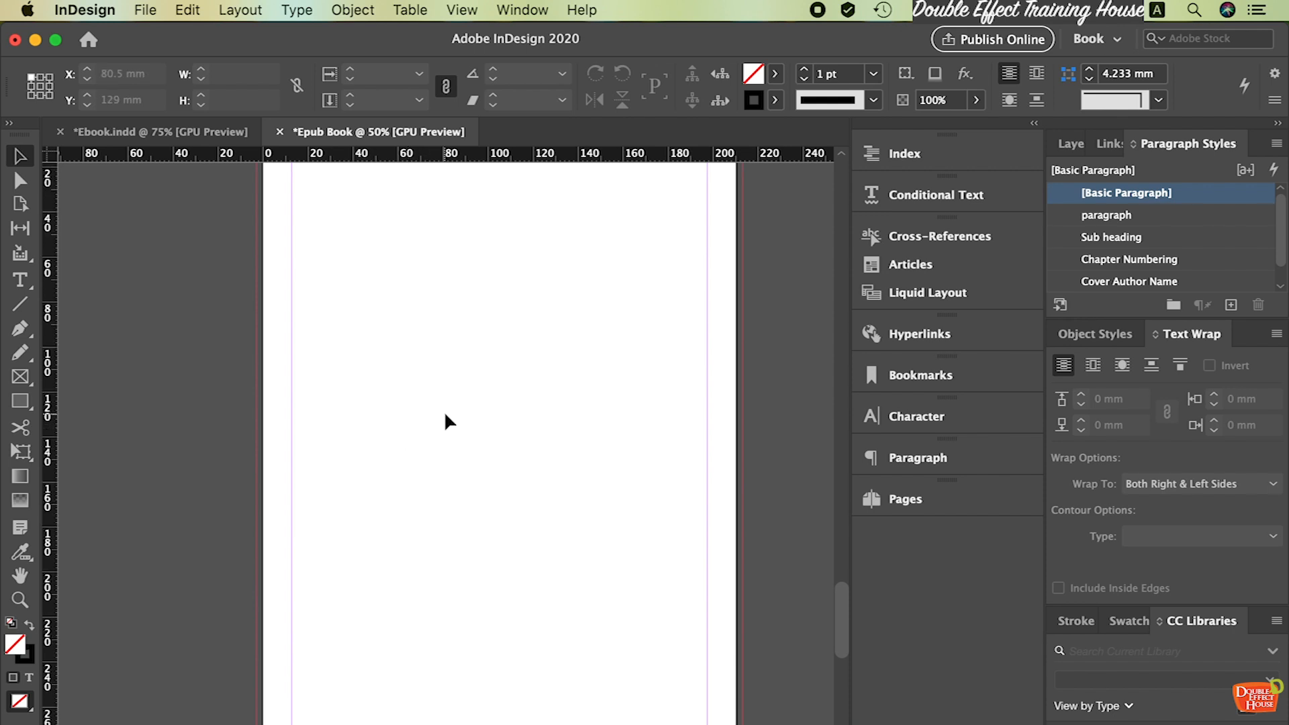
pyautogui.scroll(3, 443, 391)
pyautogui.scroll(-3, 636, 398)
pyautogui.scroll(5, 458, 318)
pyautogui.scroll(-3, 458, 318)
pyautogui.scroll(4, 493, 346)
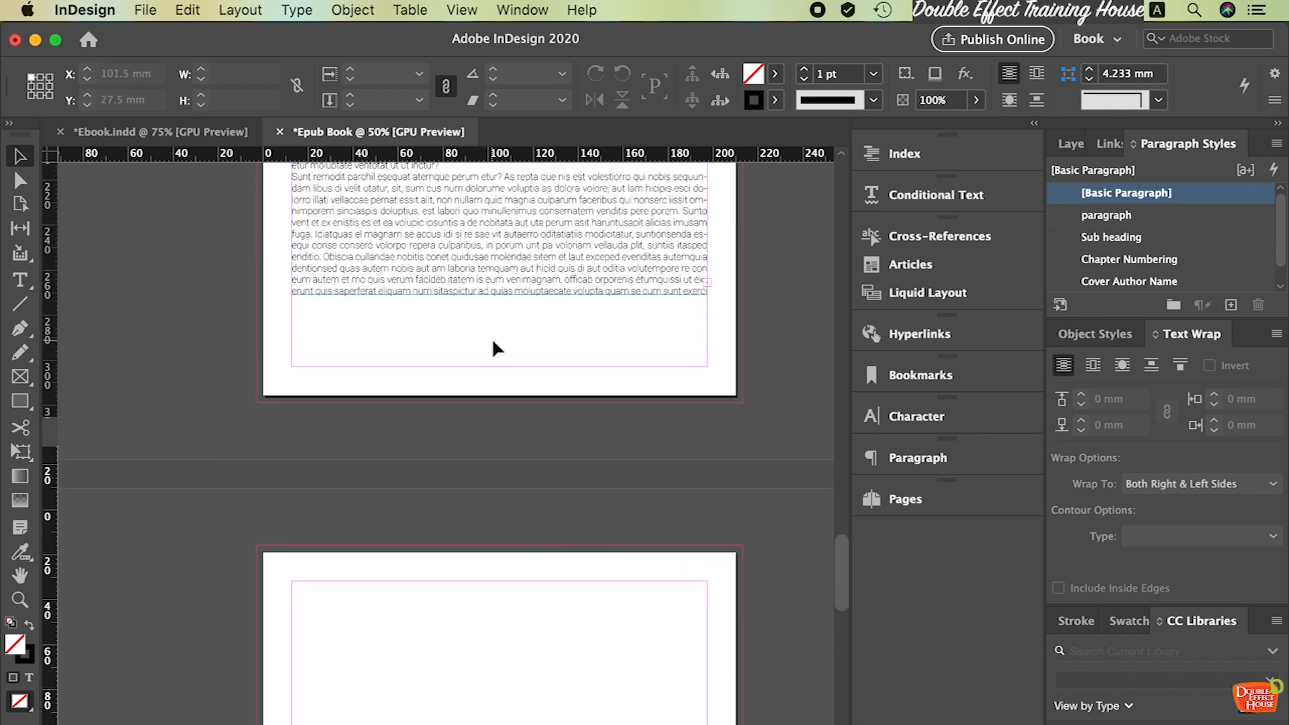
# Copy the Chapter 2 heading and subtitle onto the next blank page, aligned to the left margin at about 25 mm from the top
pyautogui.scroll(5, 492, 337)
pyautogui.moveTo(608, 195); pyautogui.dragTo(334, 282)
pyautogui.scroll(-10, 446, 319)
pyautogui.click(452, 417)
pyautogui.press('super+v')
pyautogui.scroll(-2, 472, 410)
pyautogui.moveTo(456, 441); pyautogui.dragTo(440, 356)
pyautogui.scroll(-1, 587, 389)
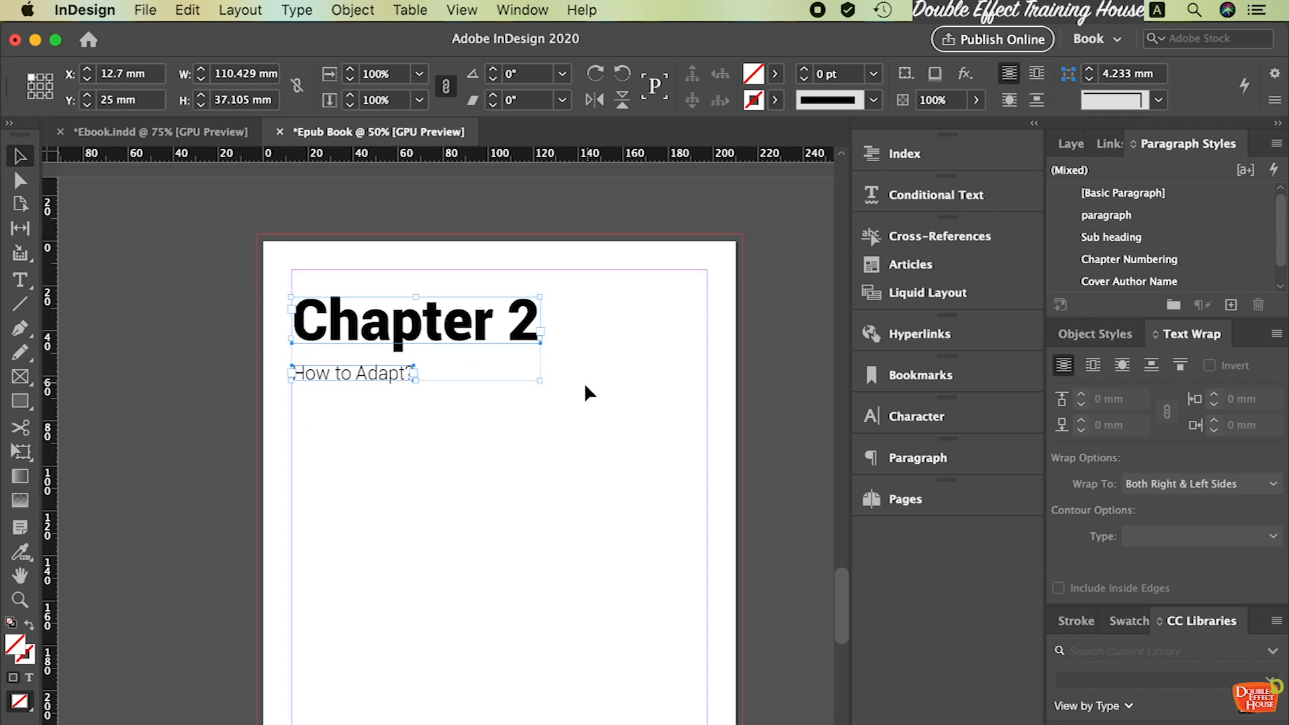
pyautogui.click(561, 401)
pyautogui.scroll(-3, 562, 396)
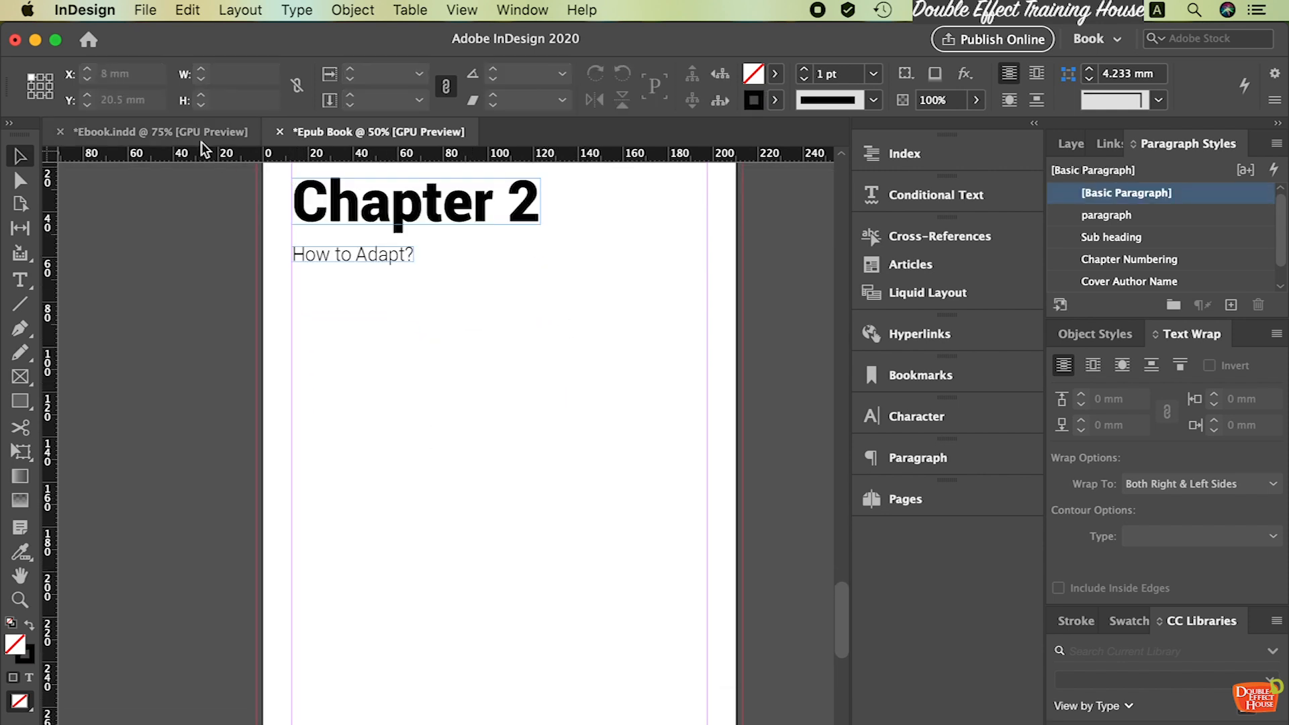
# Review the Chapter 2 and Chapter 3 page layouts in Ebook.indd, then return to the Epub Book document
pyautogui.press('super+grave')
pyautogui.scroll(5, 522, 425)
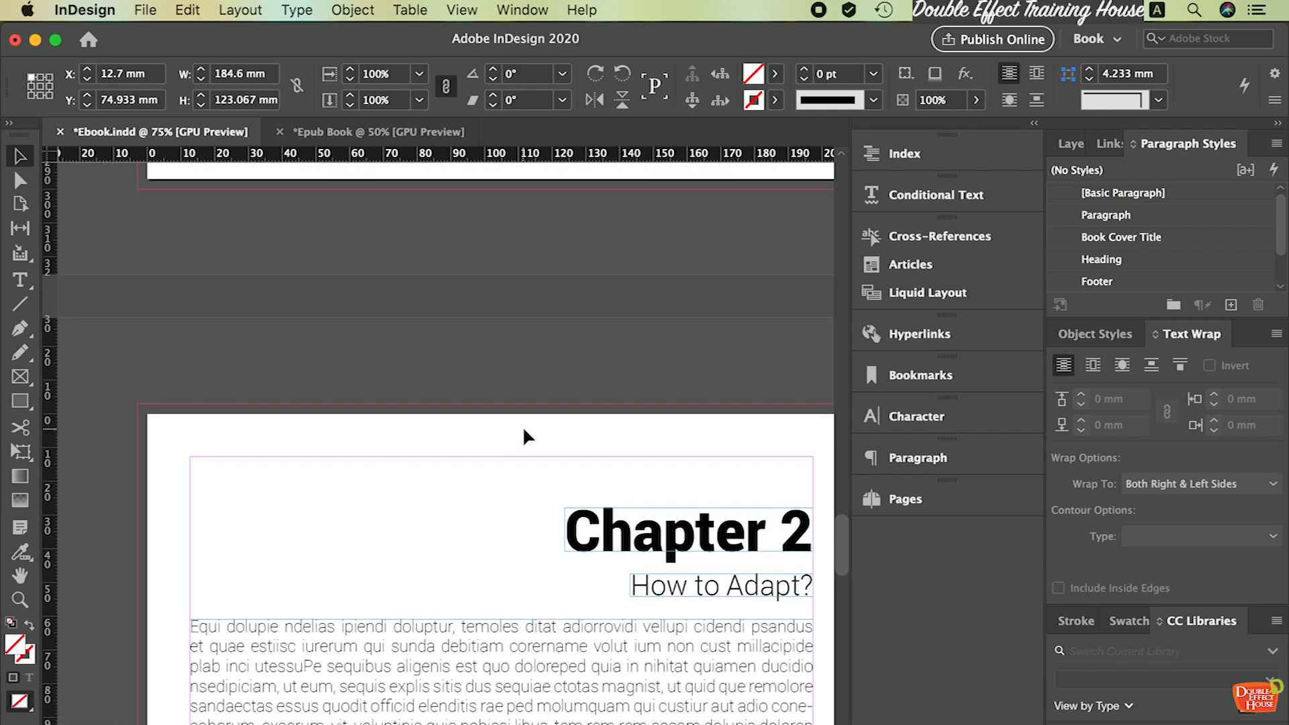
pyautogui.scroll(-10, 522, 426)
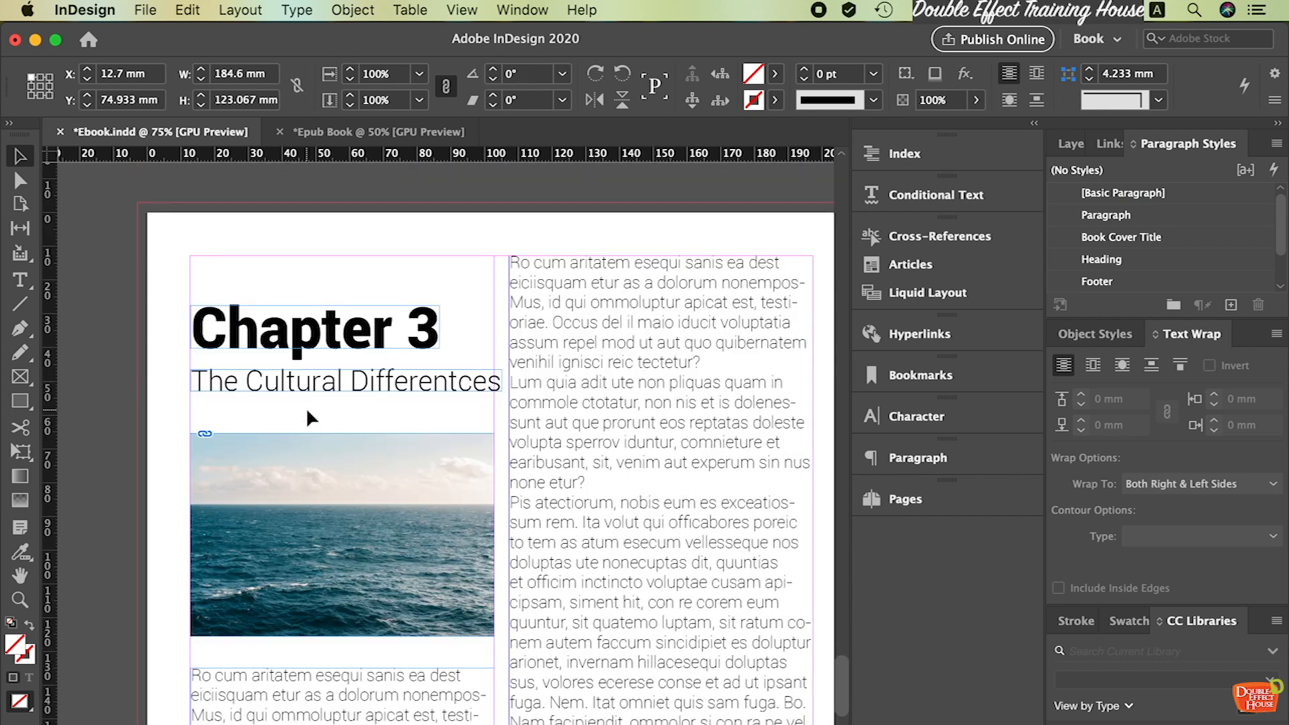
pyautogui.scroll(-4, 403, 429)
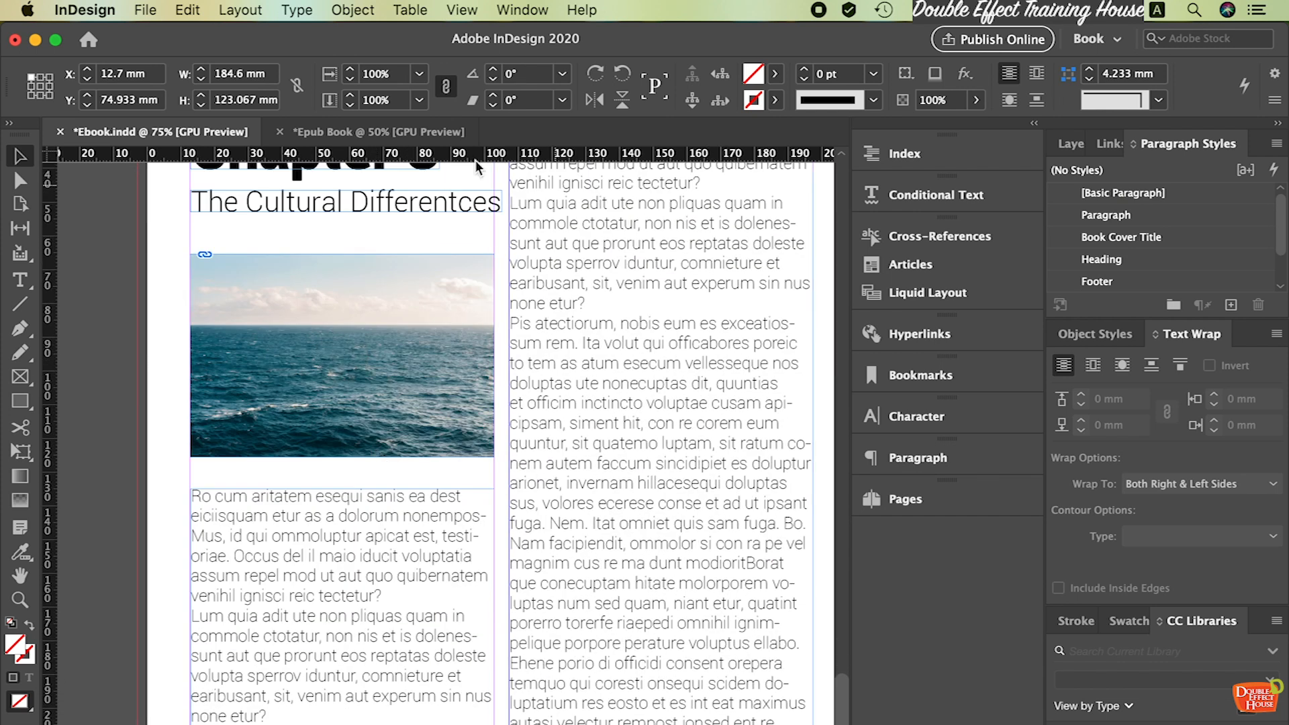
pyautogui.click(372, 135)
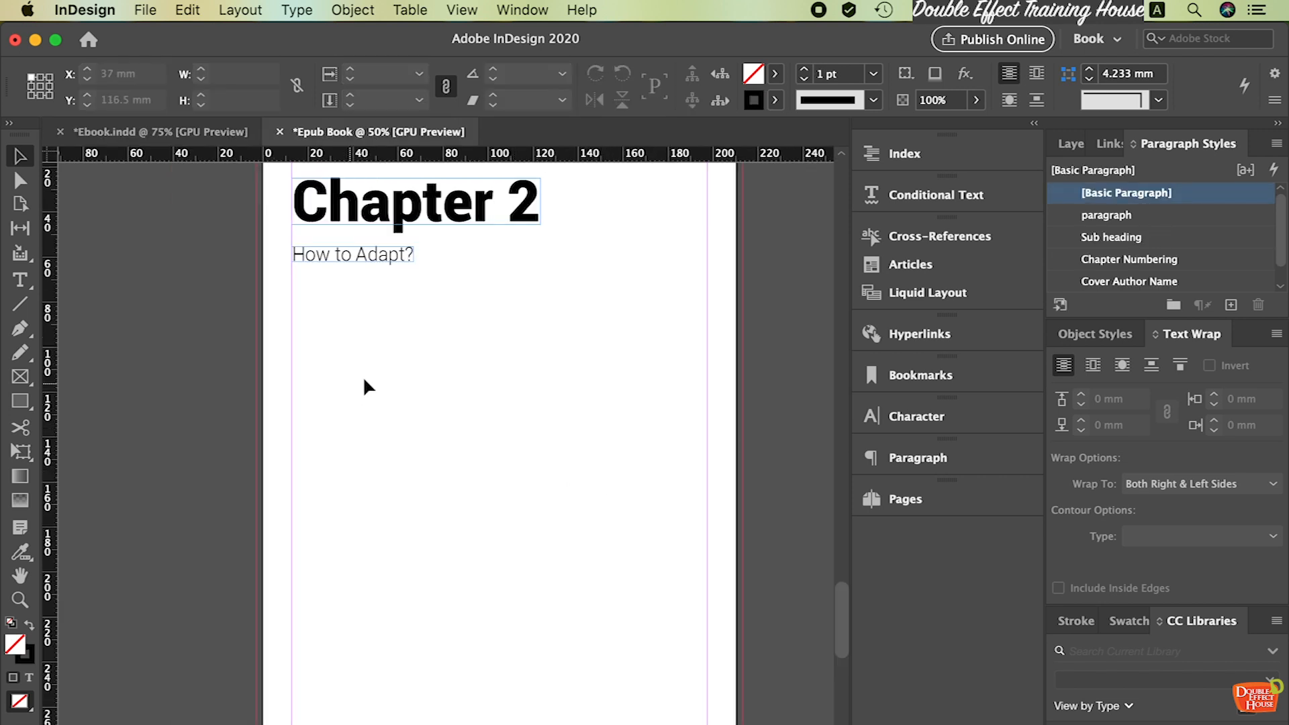
# Set the Chapter 2 page to two columns in its margin and column settings
pyautogui.click(242, 10)
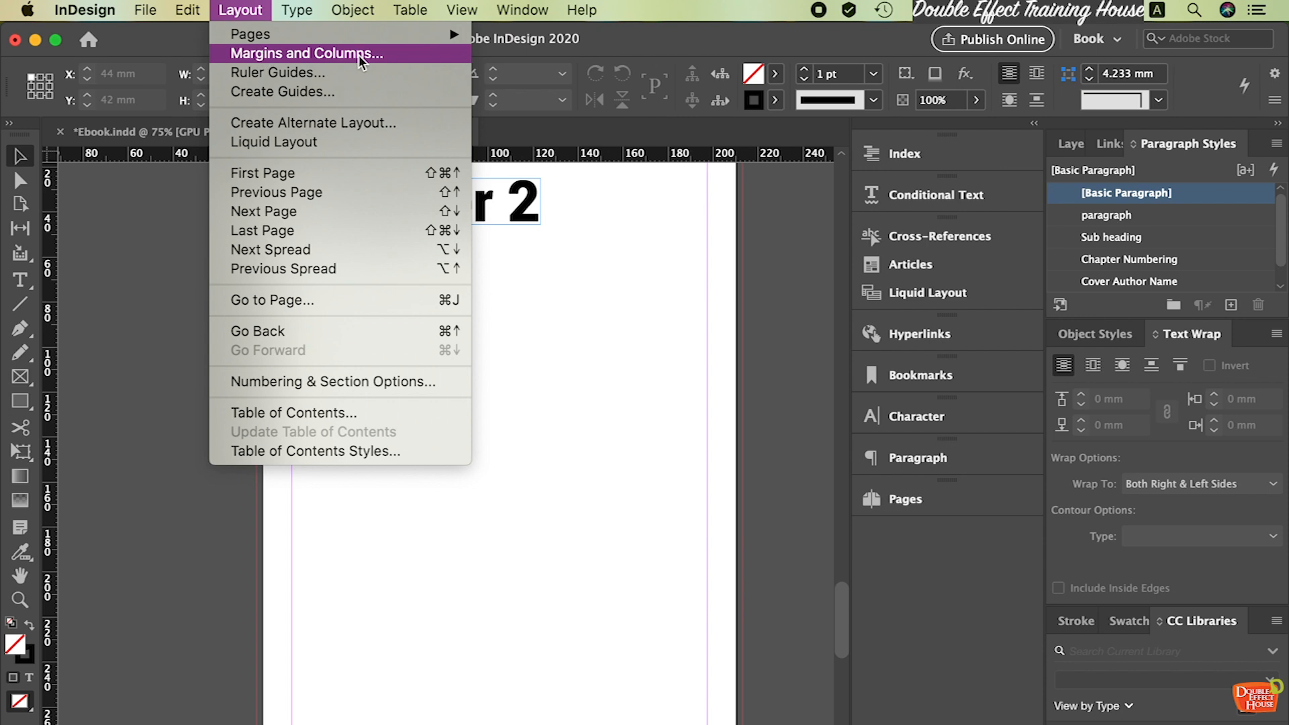
pyautogui.click(360, 54)
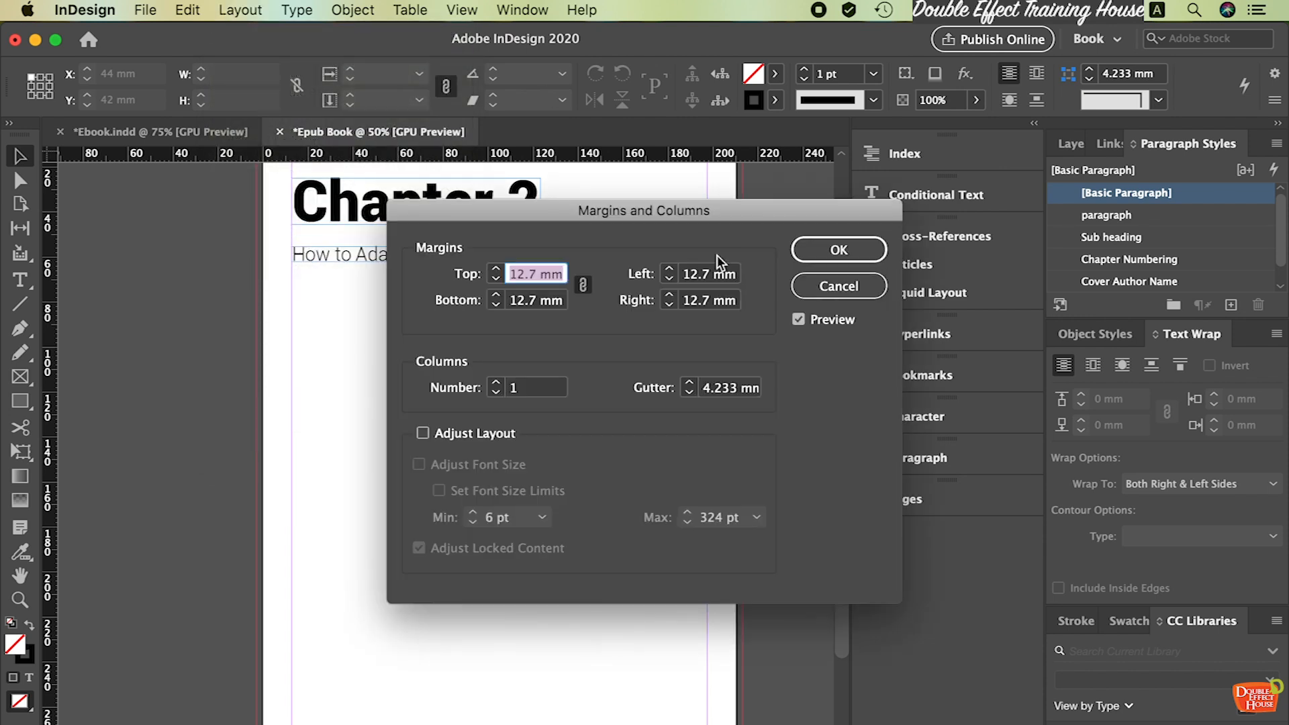
pyautogui.doubleClick(518, 392)
pyautogui.write('2')
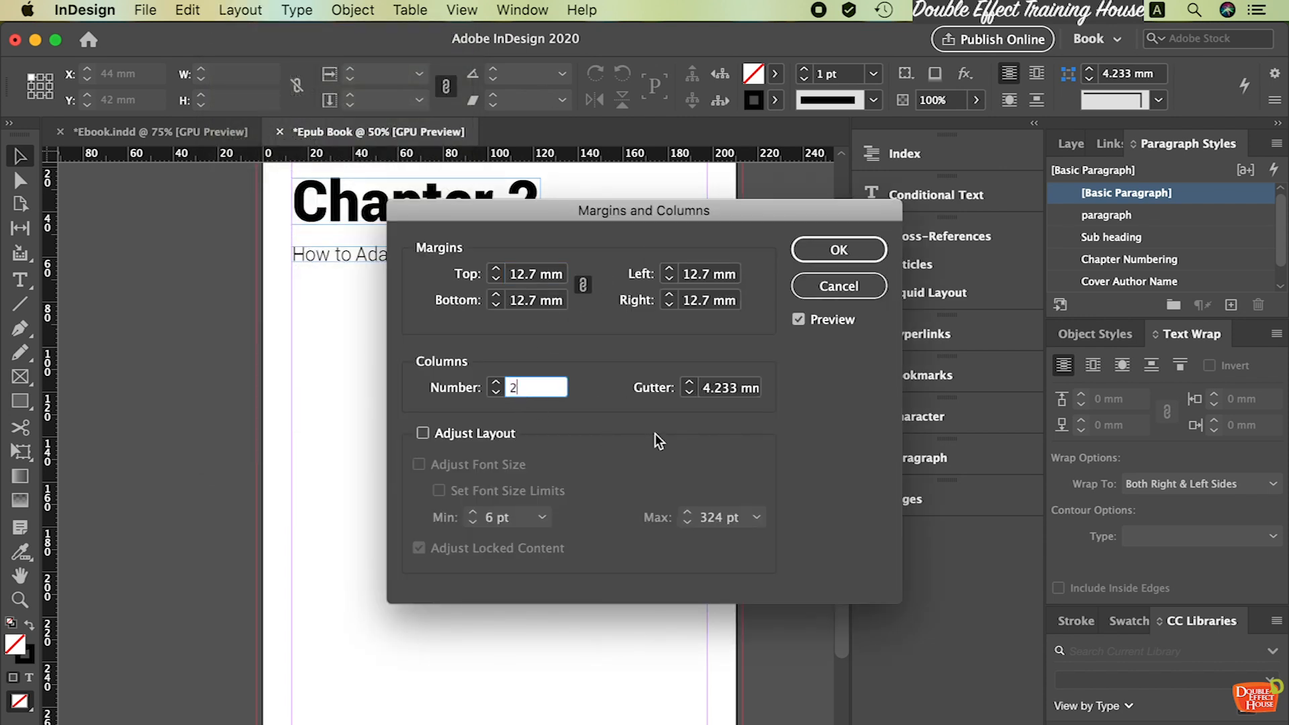
pyautogui.click(824, 251)
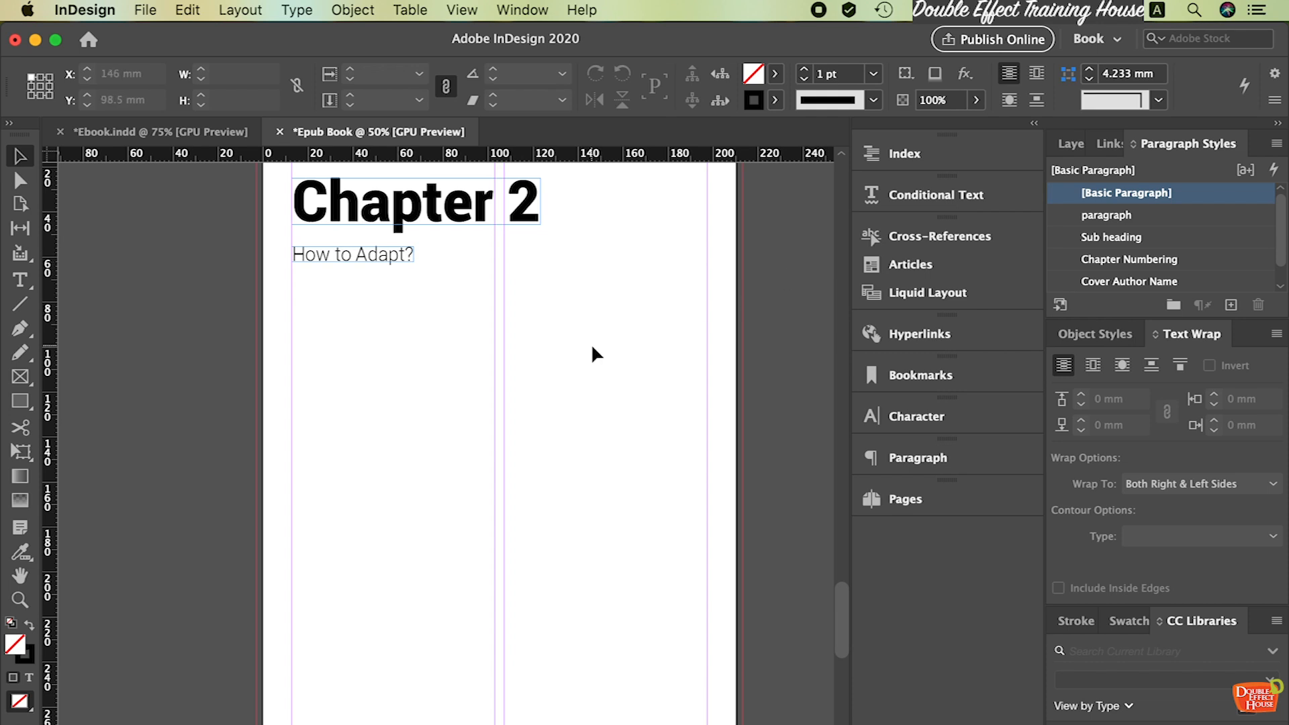
# Draw a text frame about 90 by 168 mm in the first column below "How to Adapt?" and fill it with placeholder text
pyautogui.scroll(2, 622, 271)
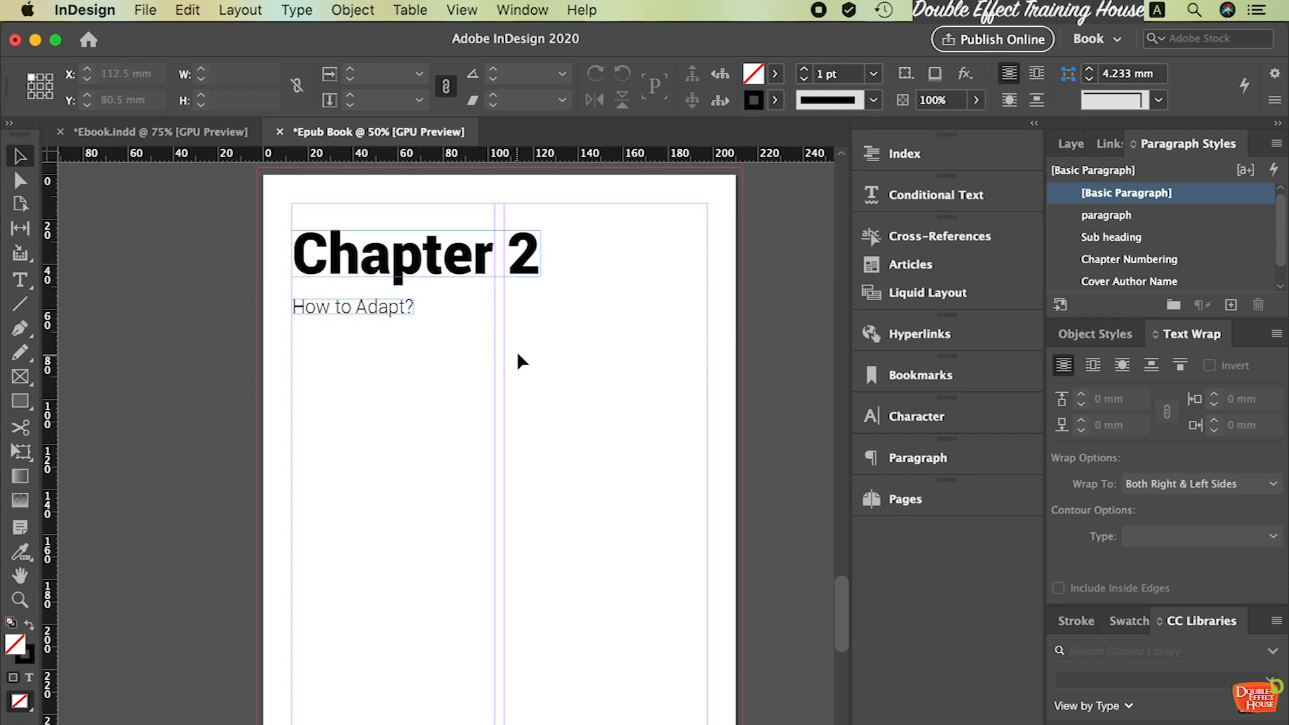
pyautogui.scroll(-3, 517, 350)
pyautogui.scroll(1, 518, 340)
pyautogui.click(20, 280)
pyautogui.moveTo(291, 242); pyautogui.dragTo(495, 620)
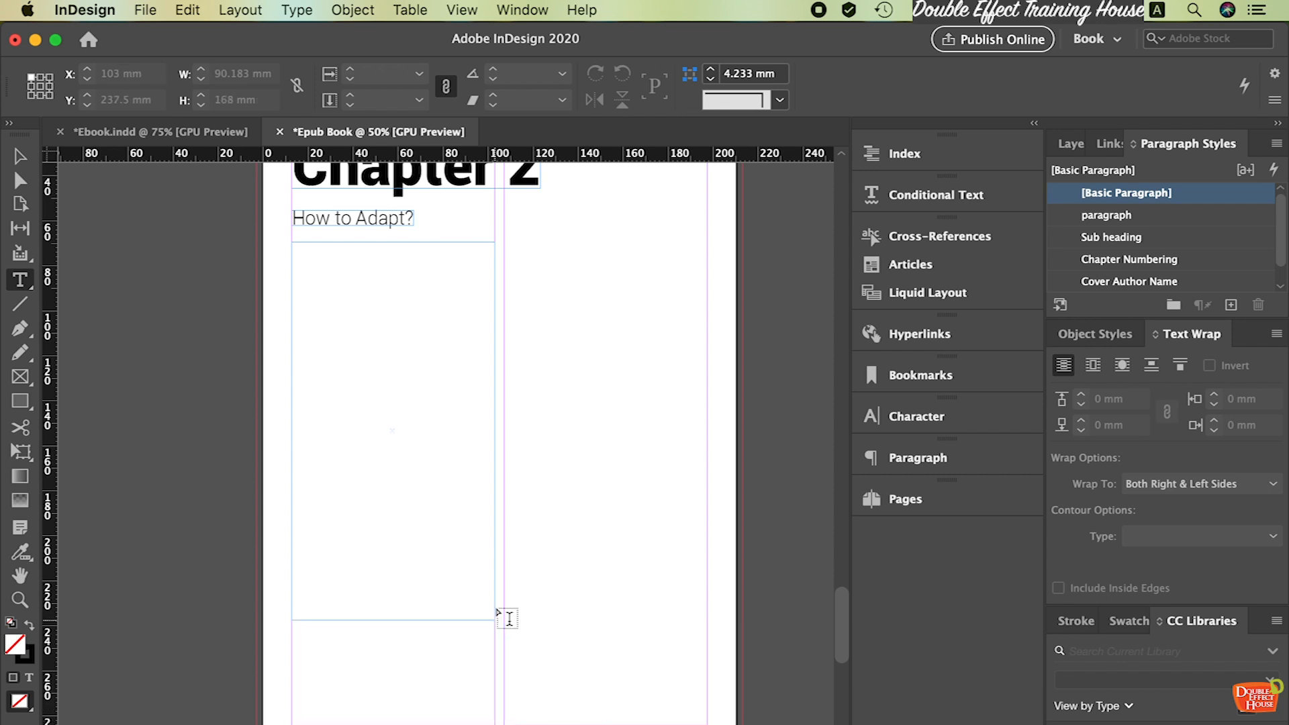
pyautogui.rightClick(360, 269)
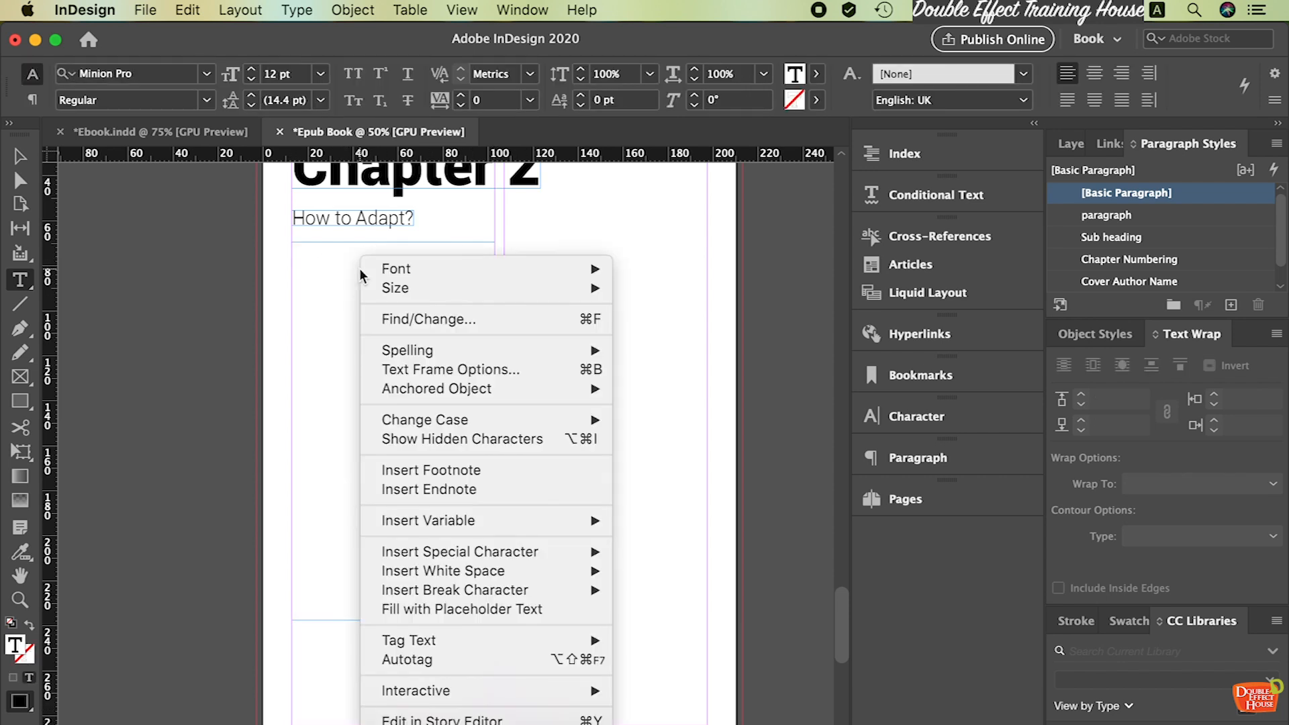
pyautogui.click(429, 608)
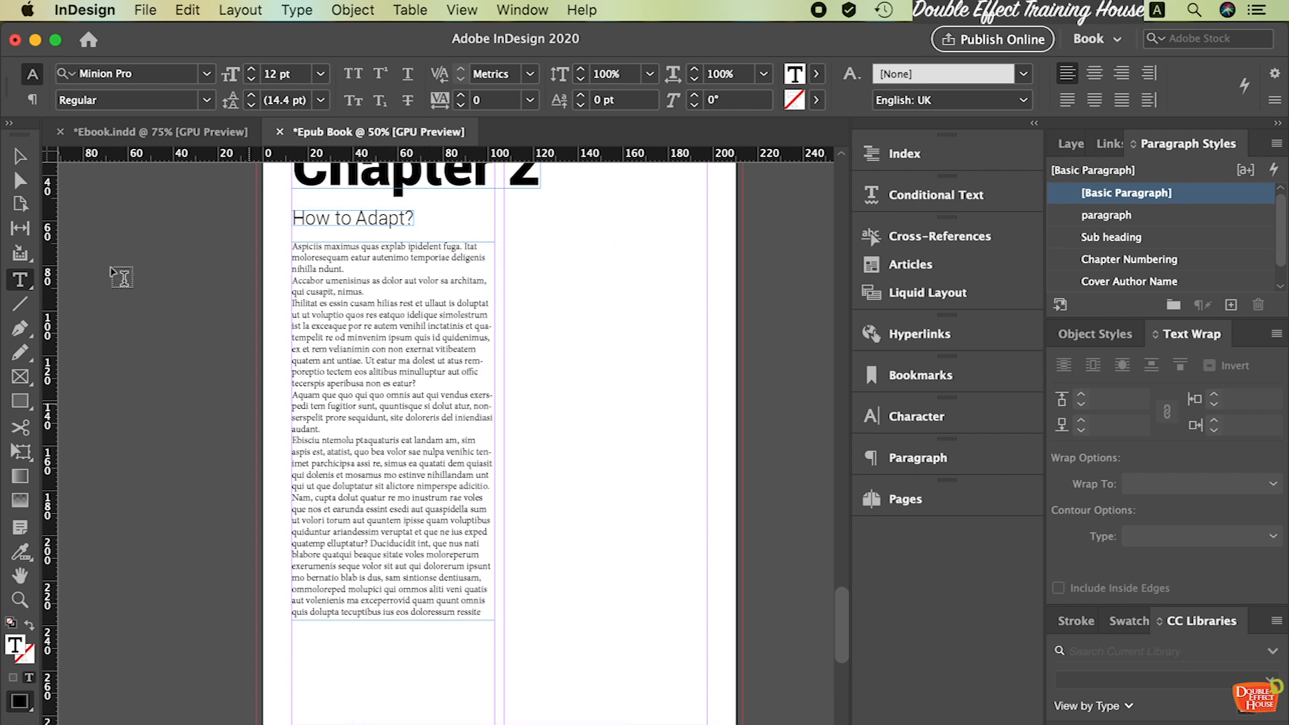
# Apply the "paragraph" paragraph style to the first column's text frame
pyautogui.click(20, 158)
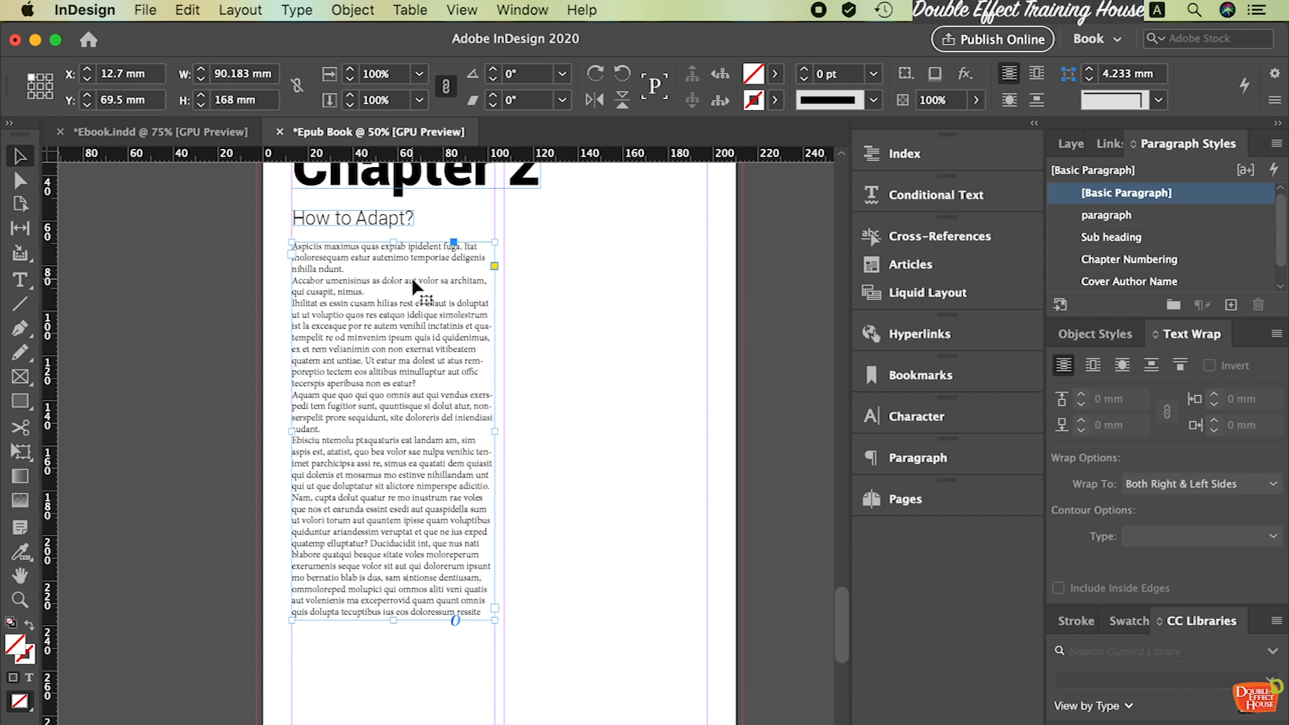
pyautogui.press('super+1')
pyautogui.scroll(5, 431, 327)
pyautogui.scroll(-3, 433, 323)
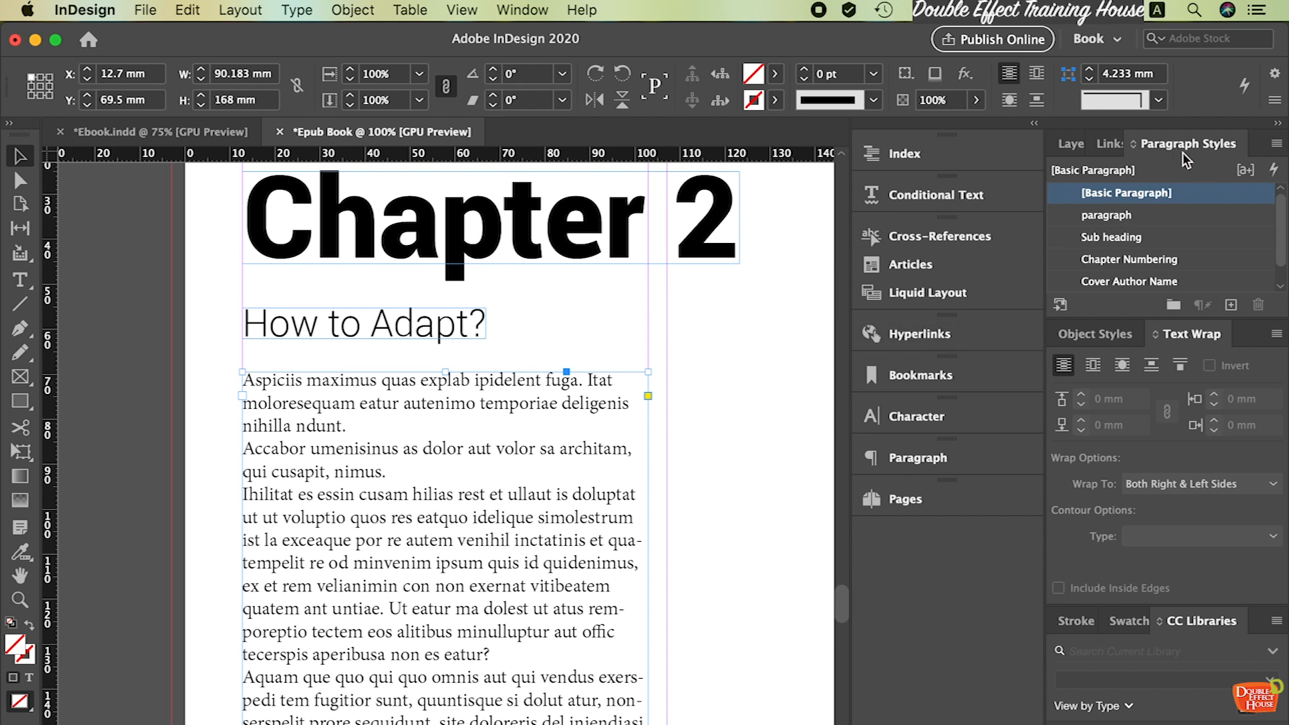
pyautogui.click(1106, 220)
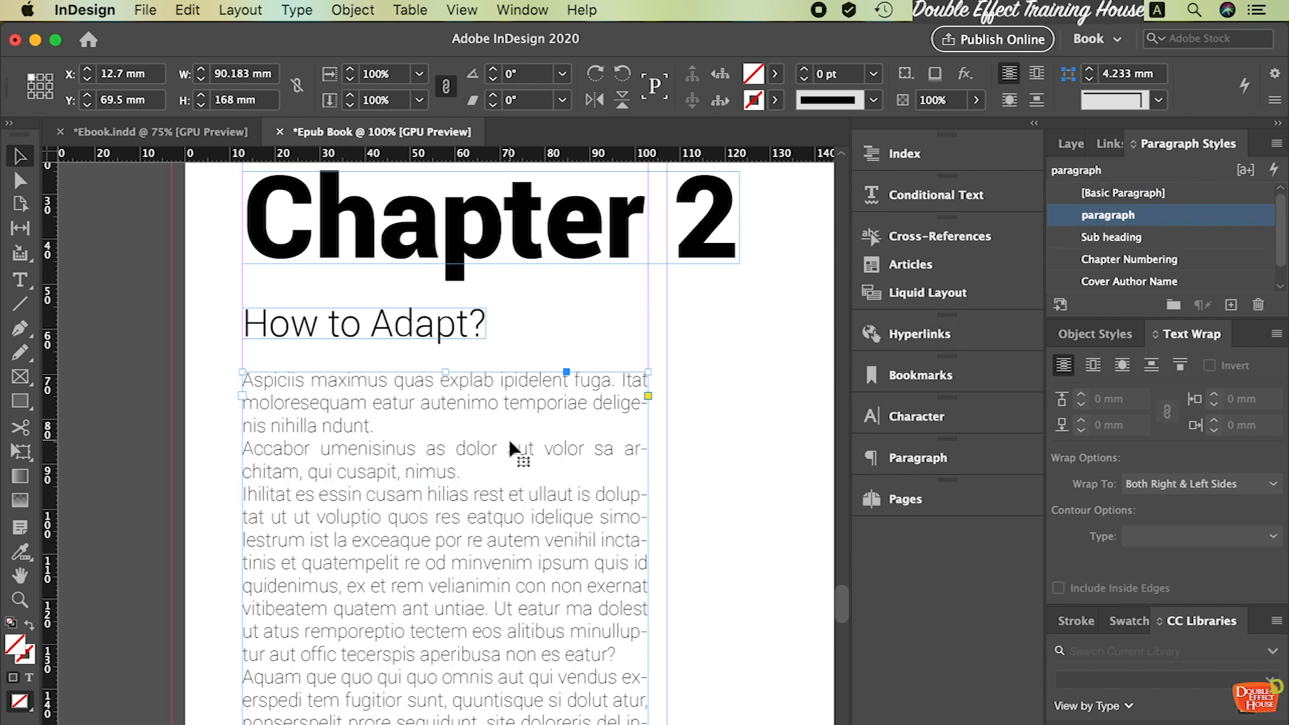
# Extend the first column's text frame to about 182 mm high and move it down to Y 109.5 mm
pyautogui.scroll(-12, 509, 438)
pyautogui.scroll(-15, 513, 501)
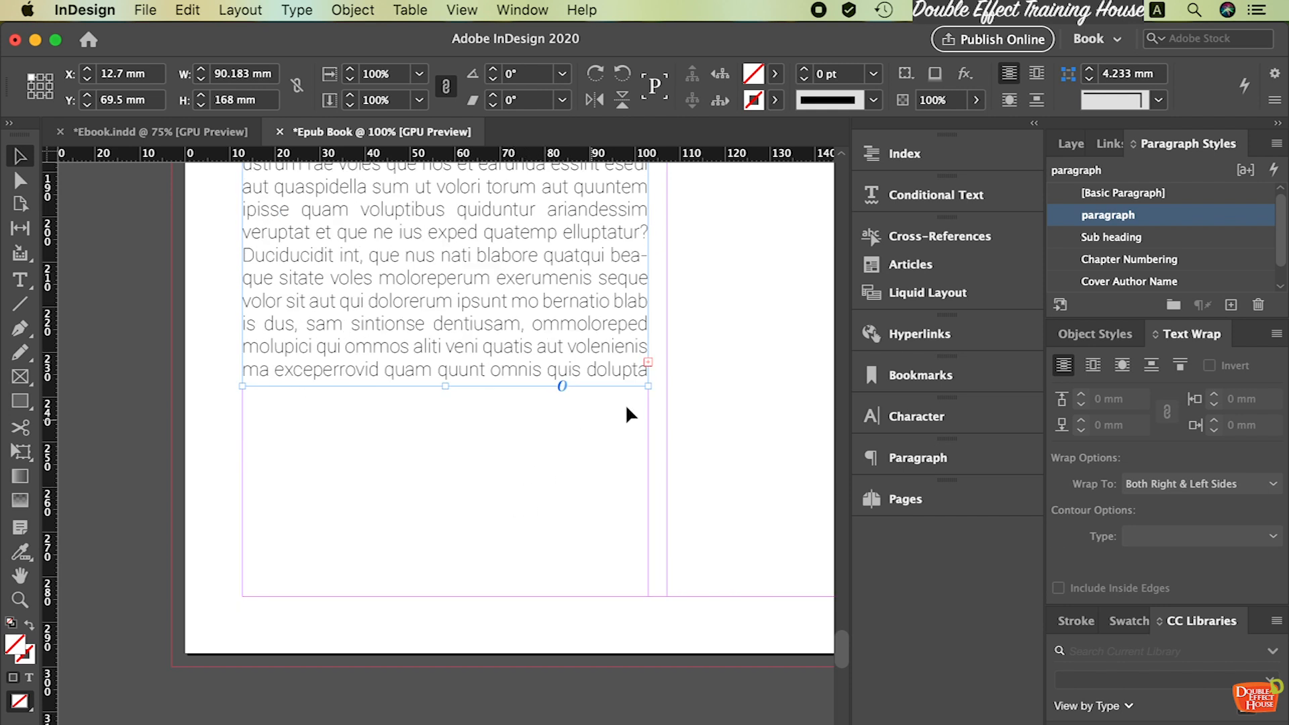
pyautogui.moveTo(449, 383); pyautogui.dragTo(449, 450)
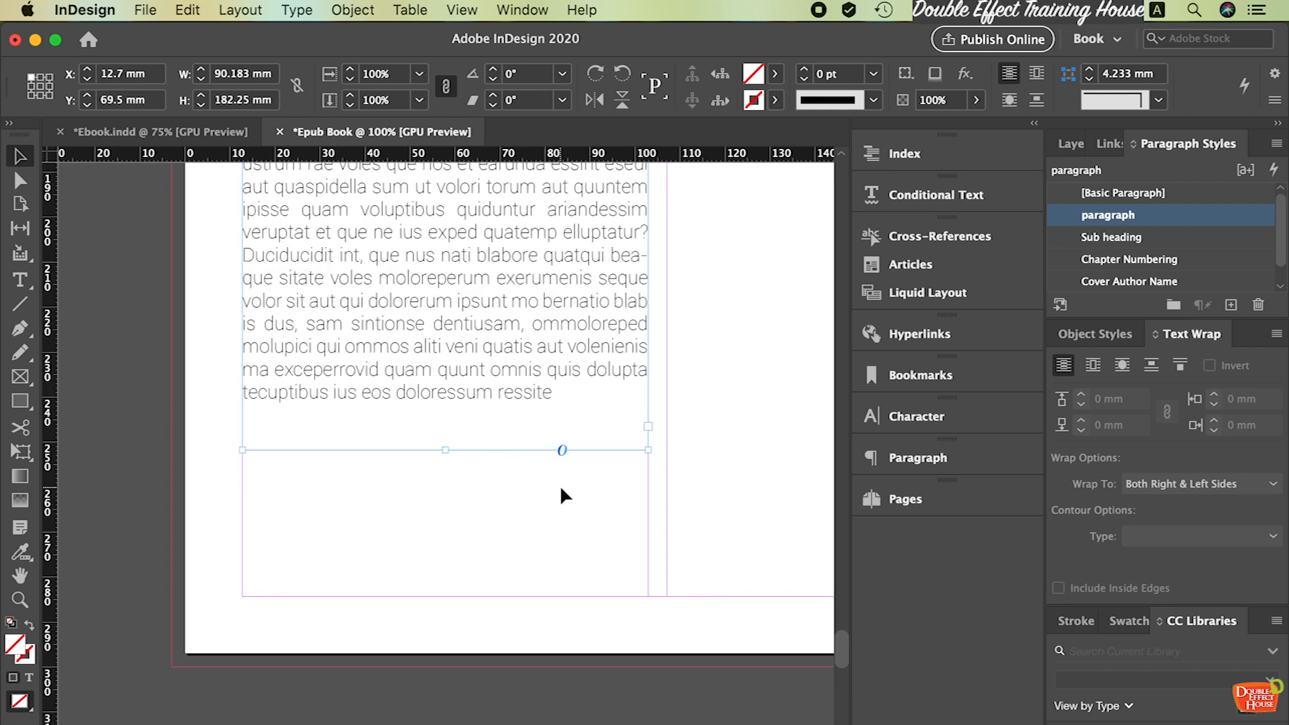
pyautogui.scroll(2, 560, 485)
pyautogui.moveTo(517, 293); pyautogui.dragTo(515, 421)
# Draw a text frame spanning the second column from the subheading's level to near the page bottom and fill it with placeholder text
pyautogui.press('super+minus')
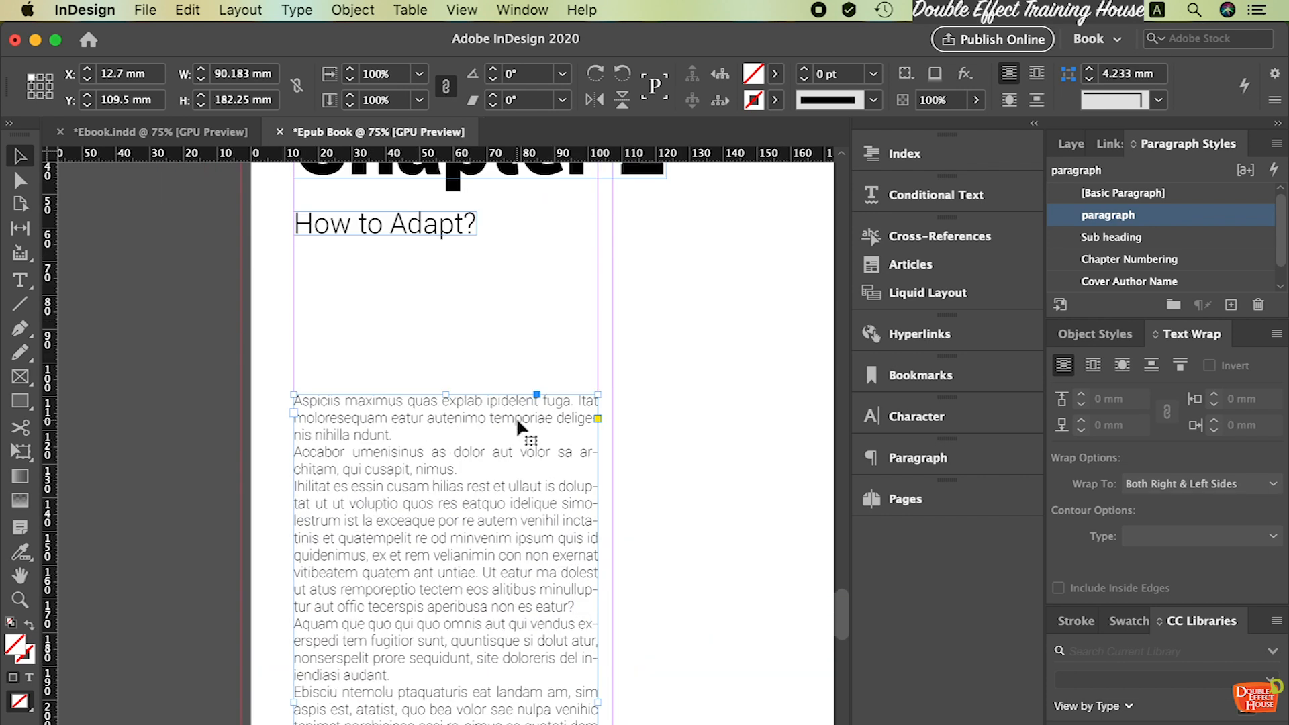
pyautogui.press('super+minus')
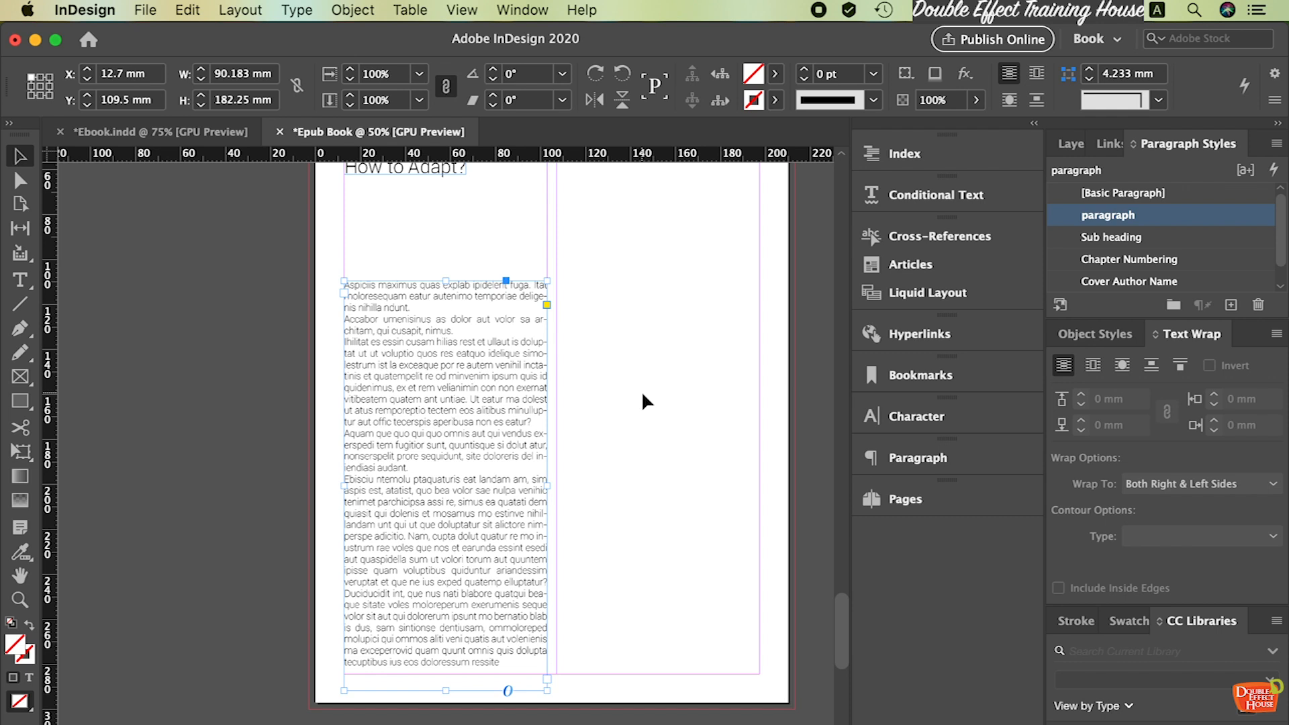
pyautogui.click(20, 277)
pyautogui.scroll(4, 551, 309)
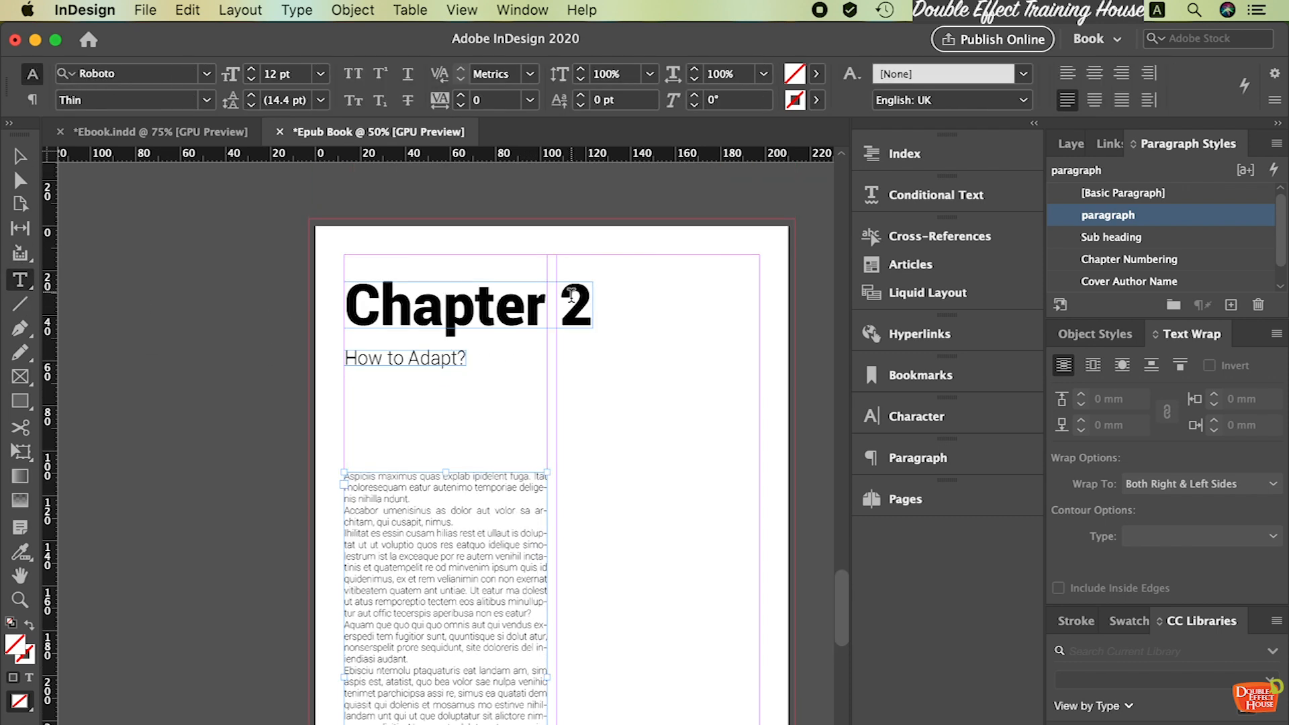
pyautogui.scroll(-5, 583, 319)
pyautogui.scroll(4, 577, 282)
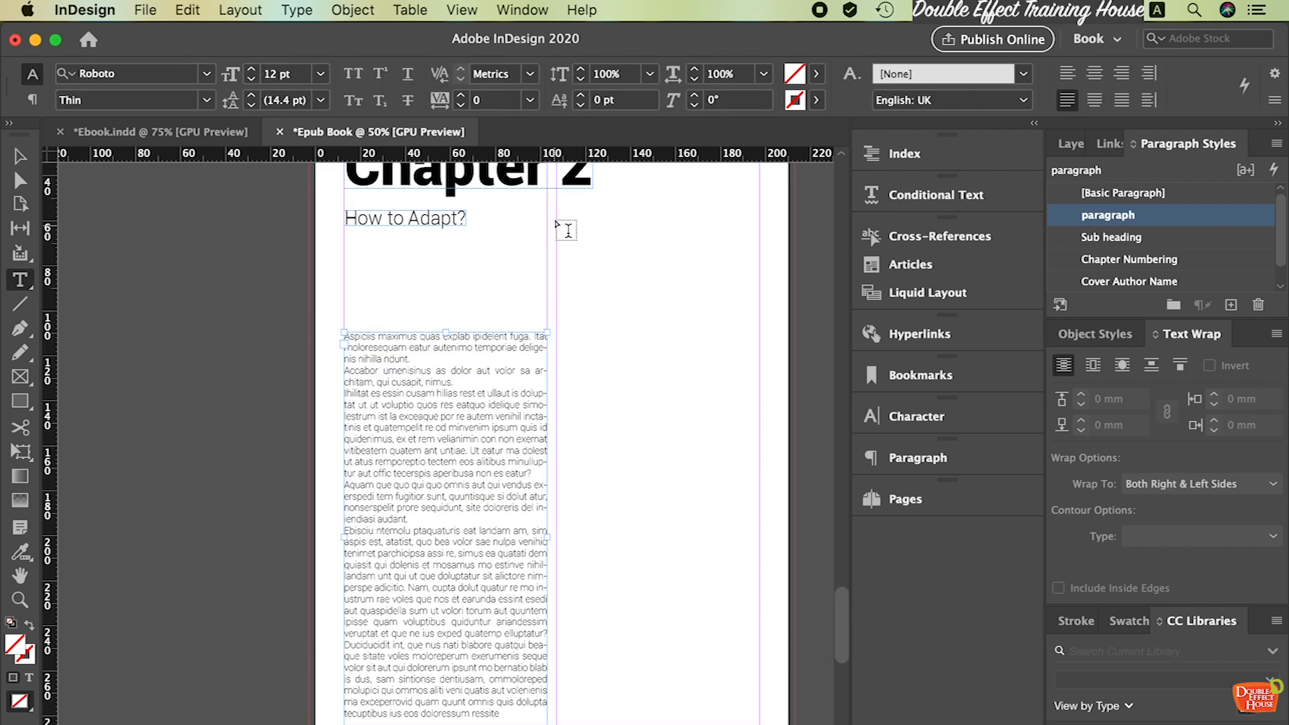
pyautogui.moveTo(558, 212); pyautogui.dragTo(760, 719)
pyautogui.rightClick(650, 405)
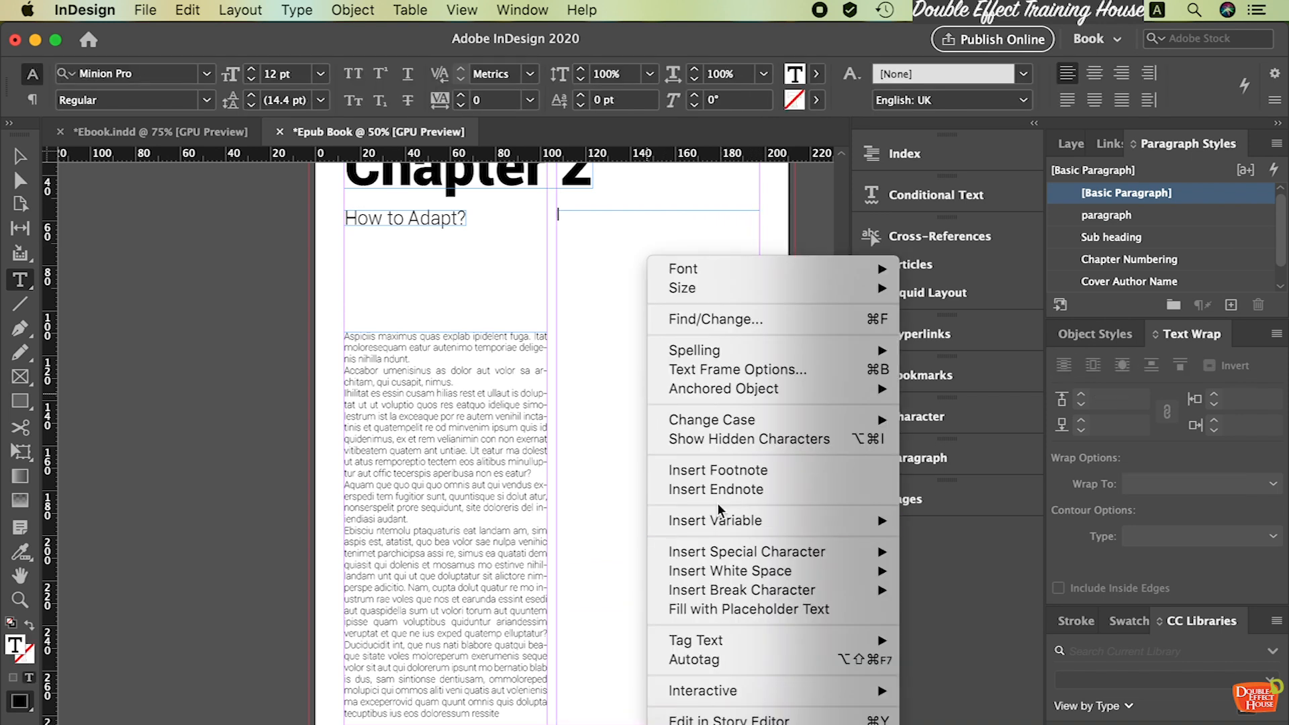
pyautogui.click(752, 611)
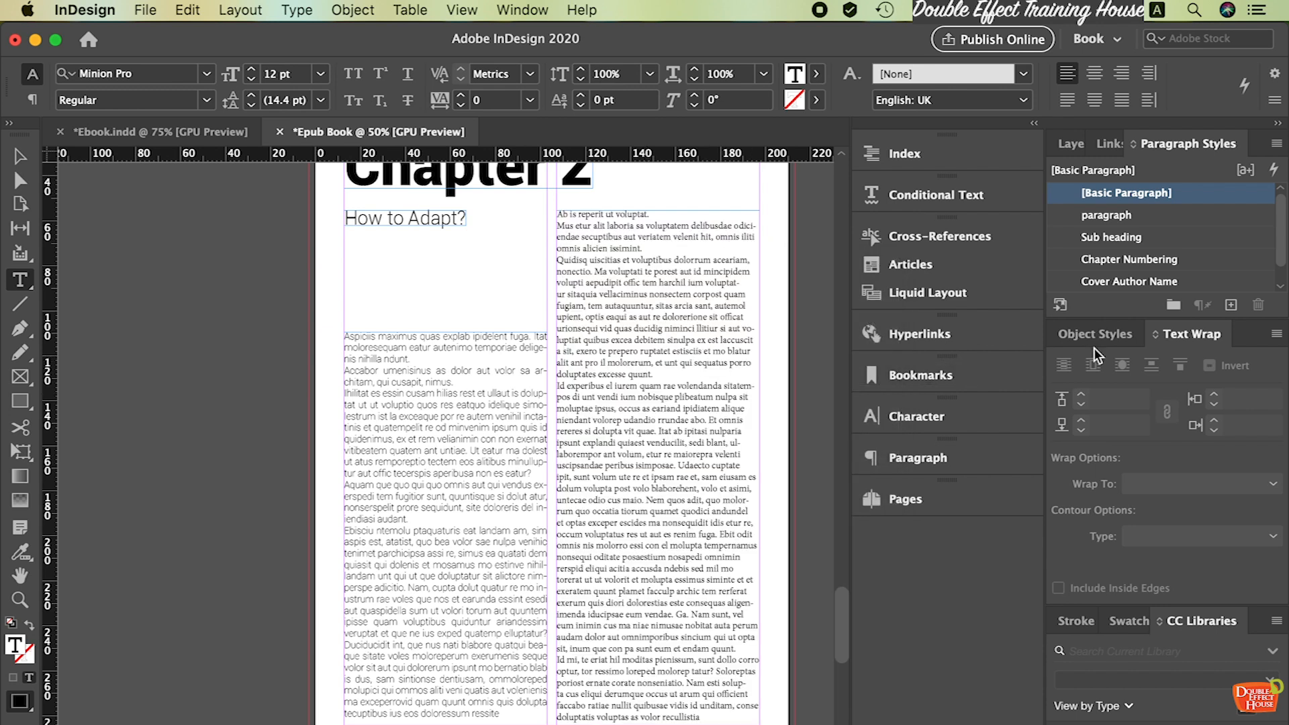
# Apply the "paragraph" paragraph style to all text in the second column and deselect the frame
pyautogui.press('super+a')
pyautogui.click(1106, 215)
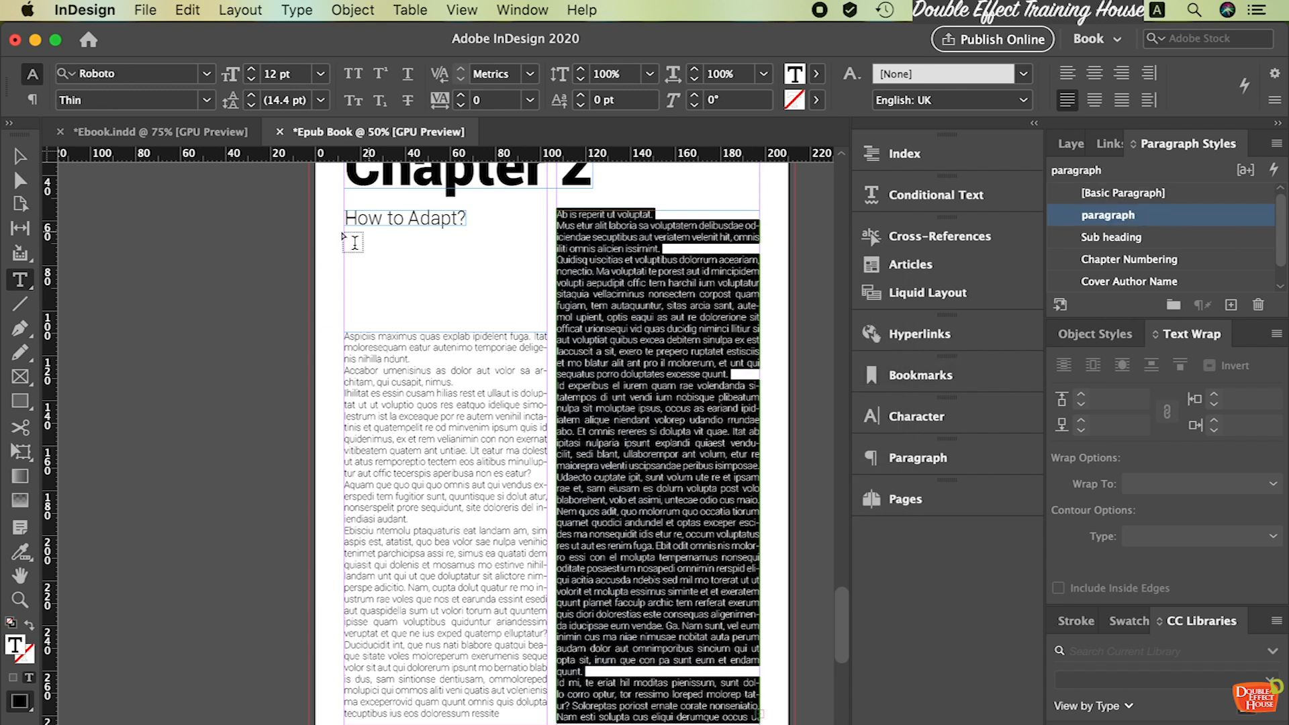
pyautogui.click(20, 156)
pyautogui.click(800, 274)
pyautogui.click(417, 337)
pyautogui.click(282, 311)
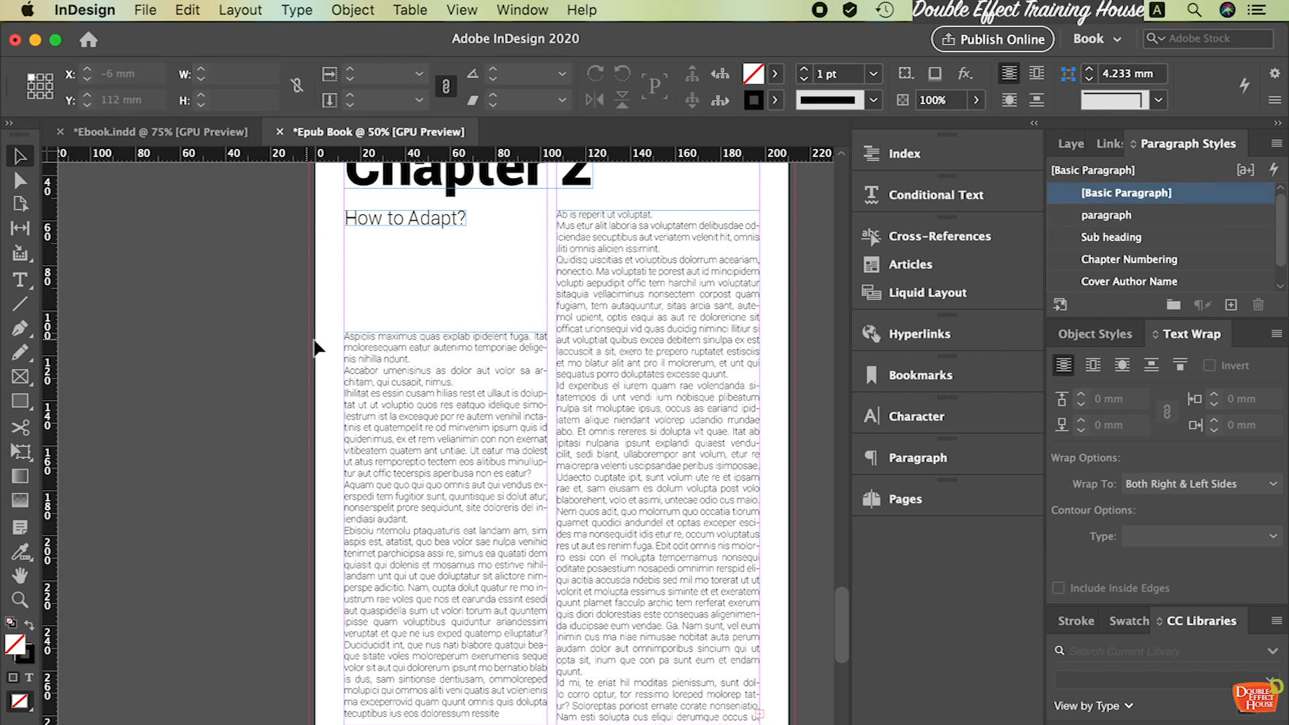
# Place the aerial bridge photo from the Pictures folder under the subheading at first-column width, about 90 by 57 mm
pyautogui.scroll(3, 314, 345)
pyautogui.scroll(-1, 517, 413)
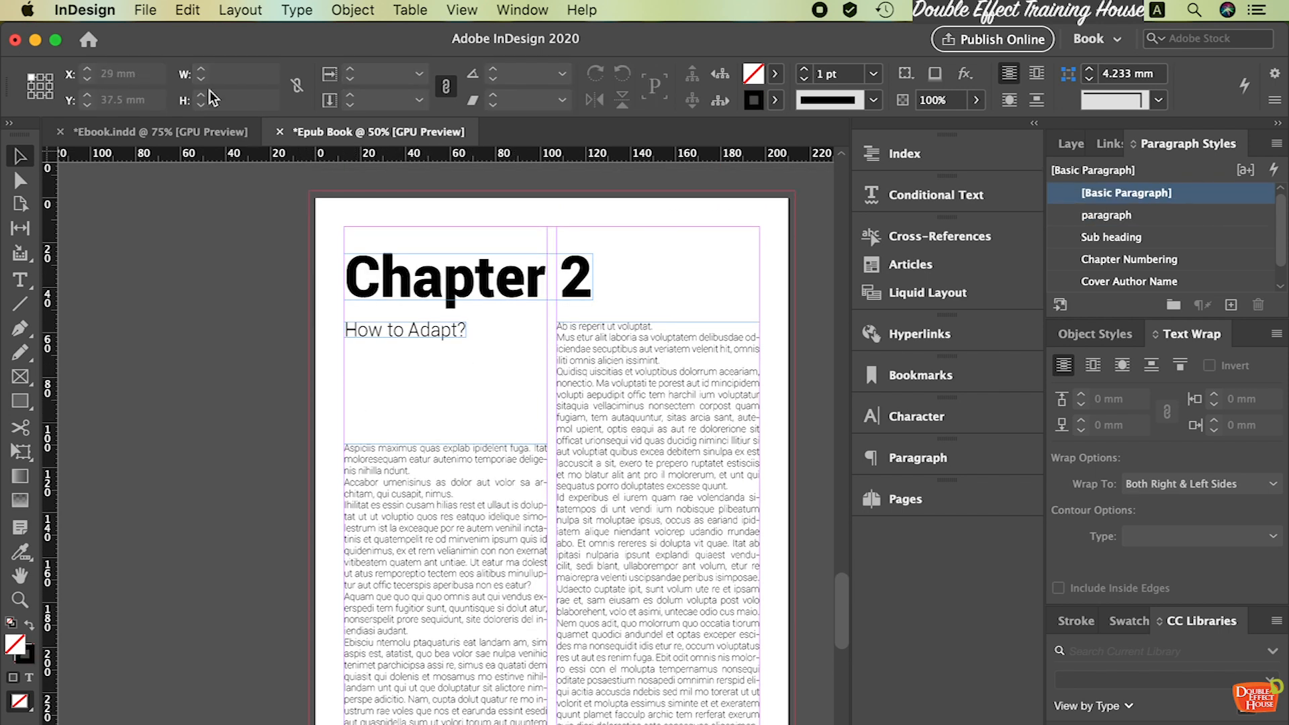
pyautogui.click(145, 10)
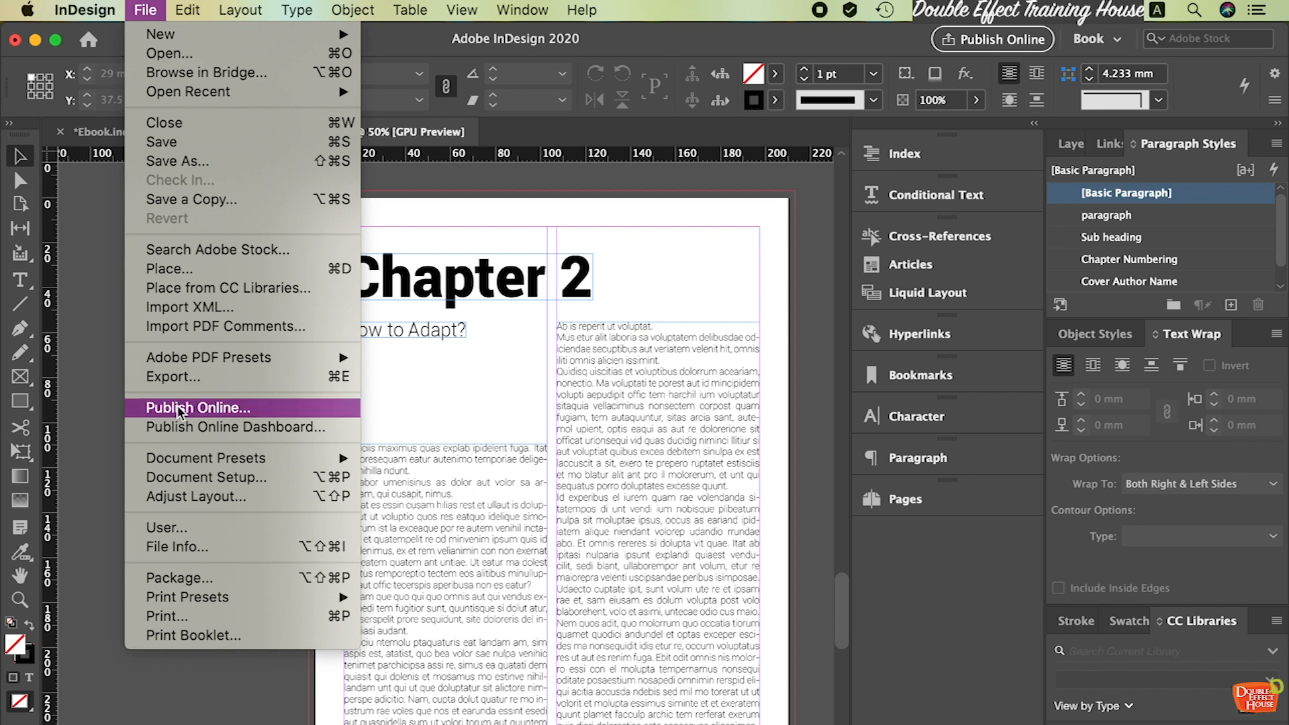
pyautogui.click(584, 252)
pyautogui.press('super+d')
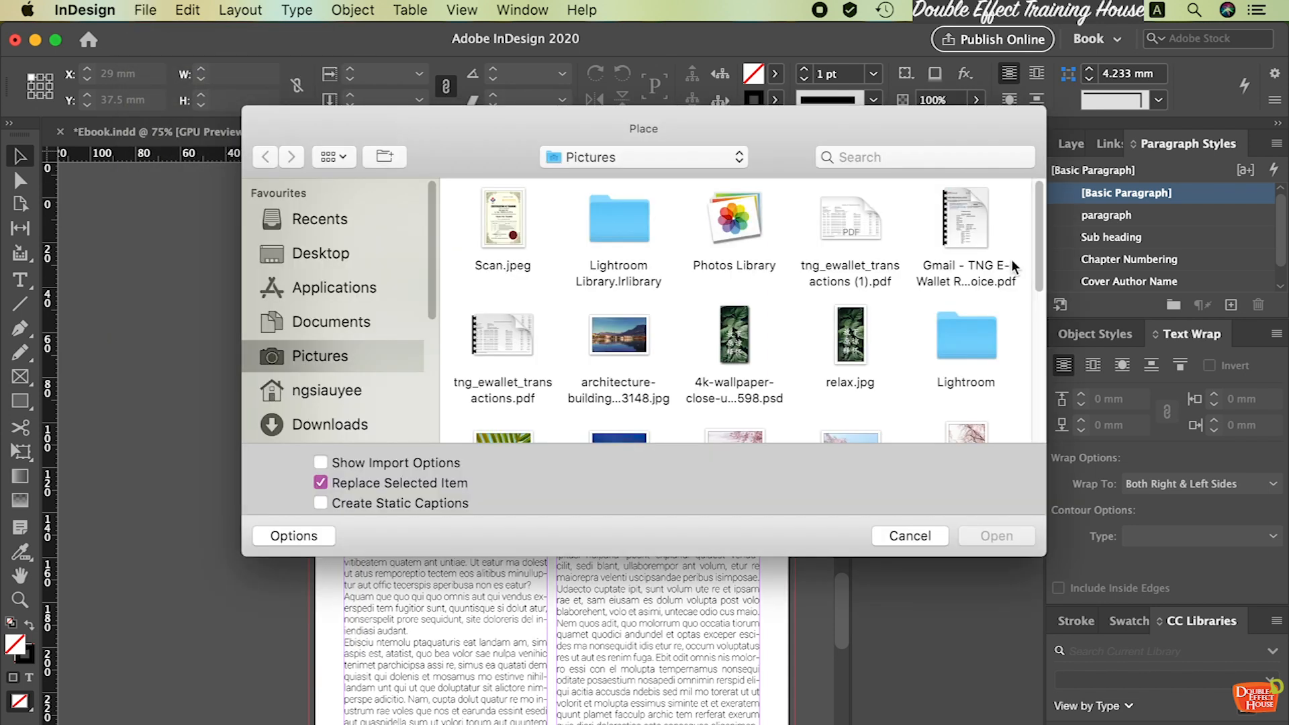
pyautogui.scroll(-5, 770, 352)
pyautogui.doubleClick(617, 334)
pyautogui.moveTo(344, 342); pyautogui.dragTo(558, 399)
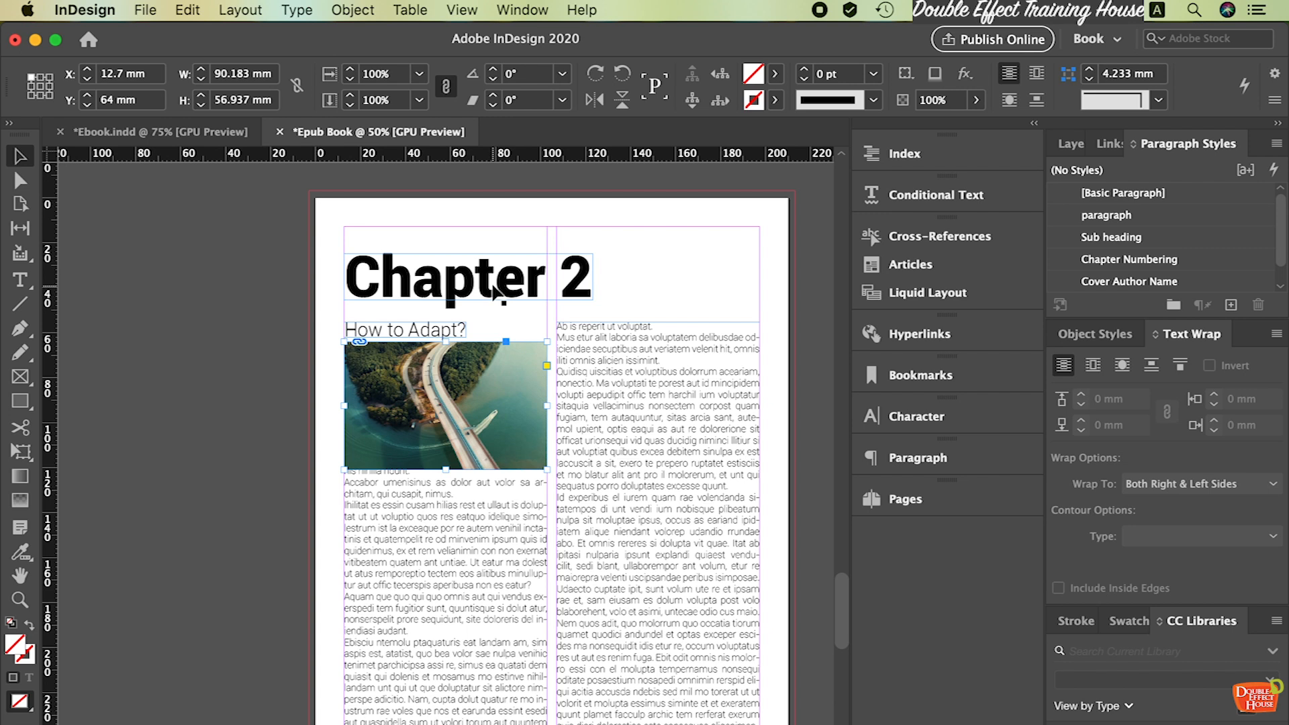
# Move the Chapter 2 heading up to Y 17 mm, the subheading just beneath it, and the bridge photo level with the second column's text
pyautogui.moveTo(460, 298); pyautogui.dragTo(454, 280)
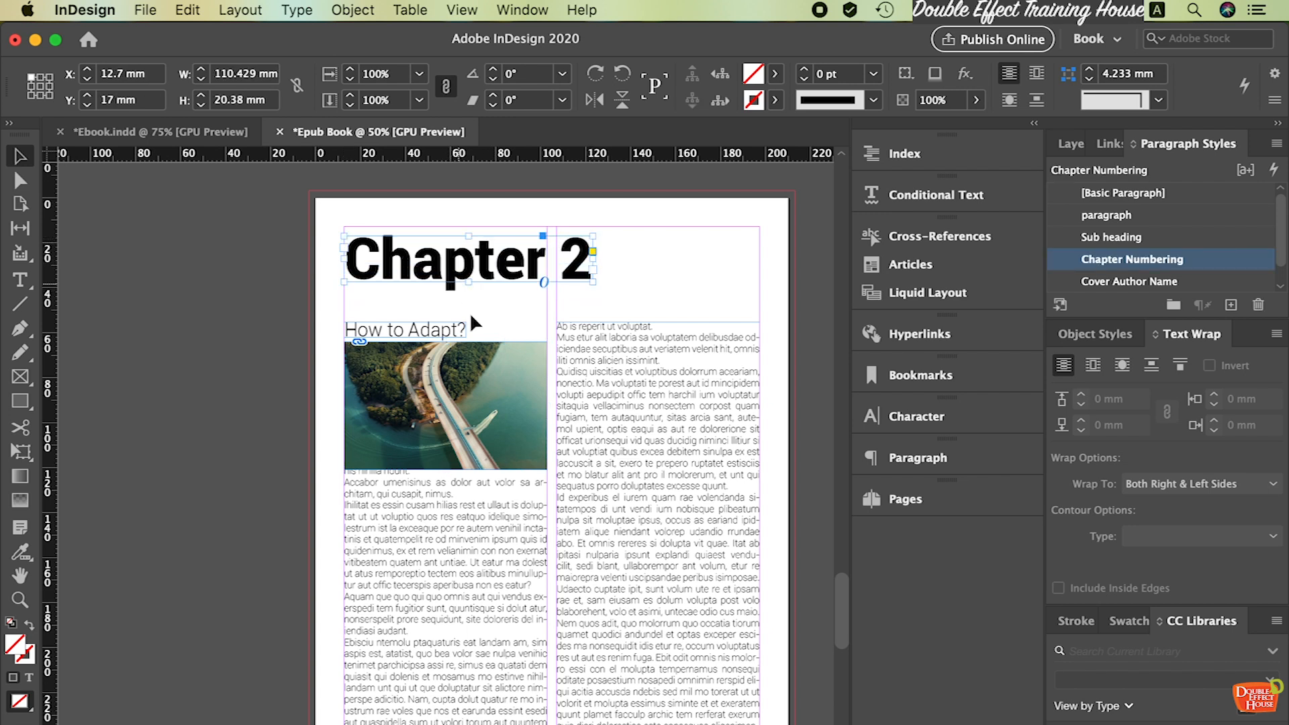
pyautogui.moveTo(430, 333); pyautogui.dragTo(417, 304)
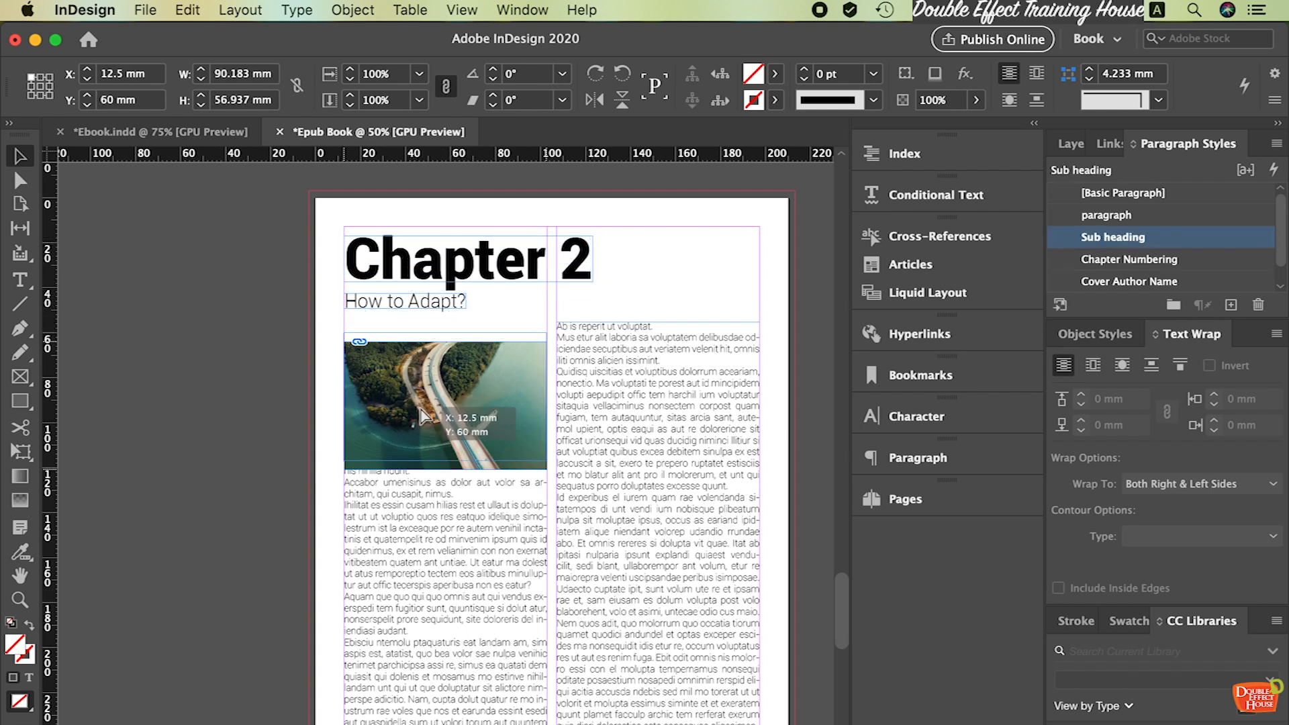
pyautogui.moveTo(420, 421); pyautogui.dragTo(420, 401)
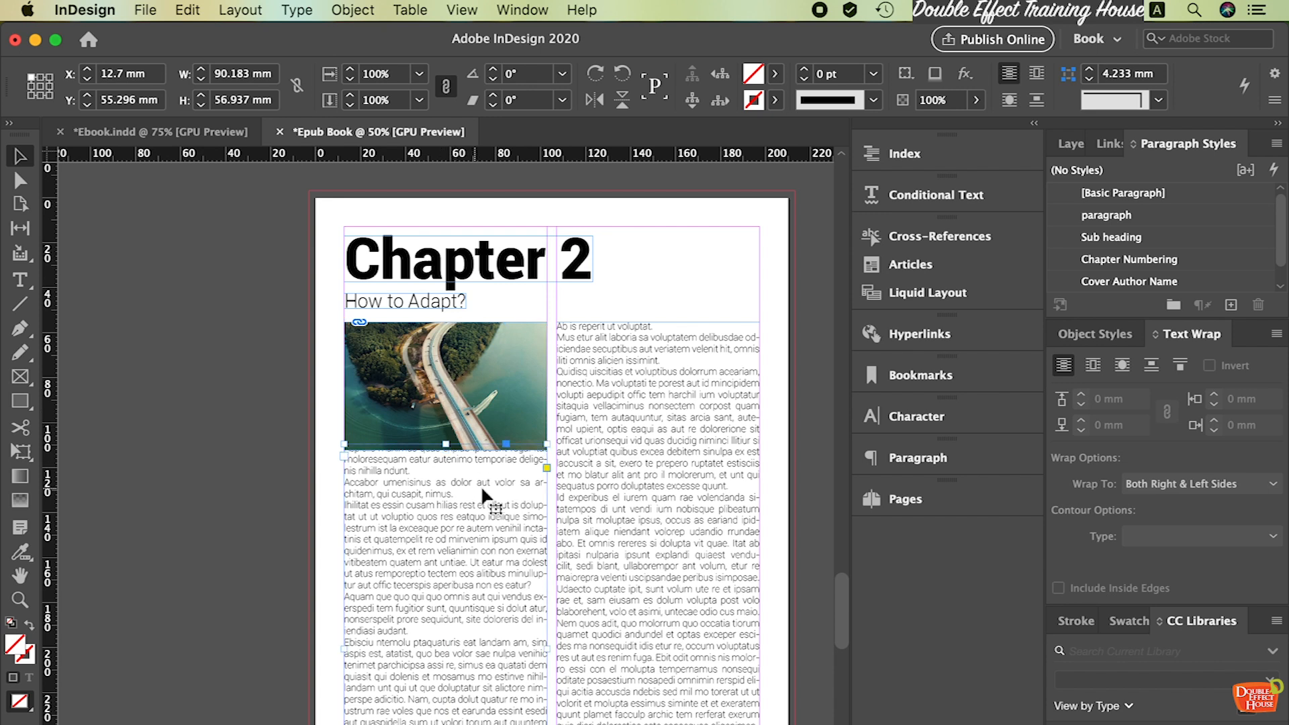
# Move the first column's text frame to about Y 118 mm below the photo and shorten it to end at the bottom margin
pyautogui.scroll(-1, 481, 486)
pyautogui.click(482, 439)
pyautogui.moveTo(482, 441); pyautogui.dragTo(490, 455)
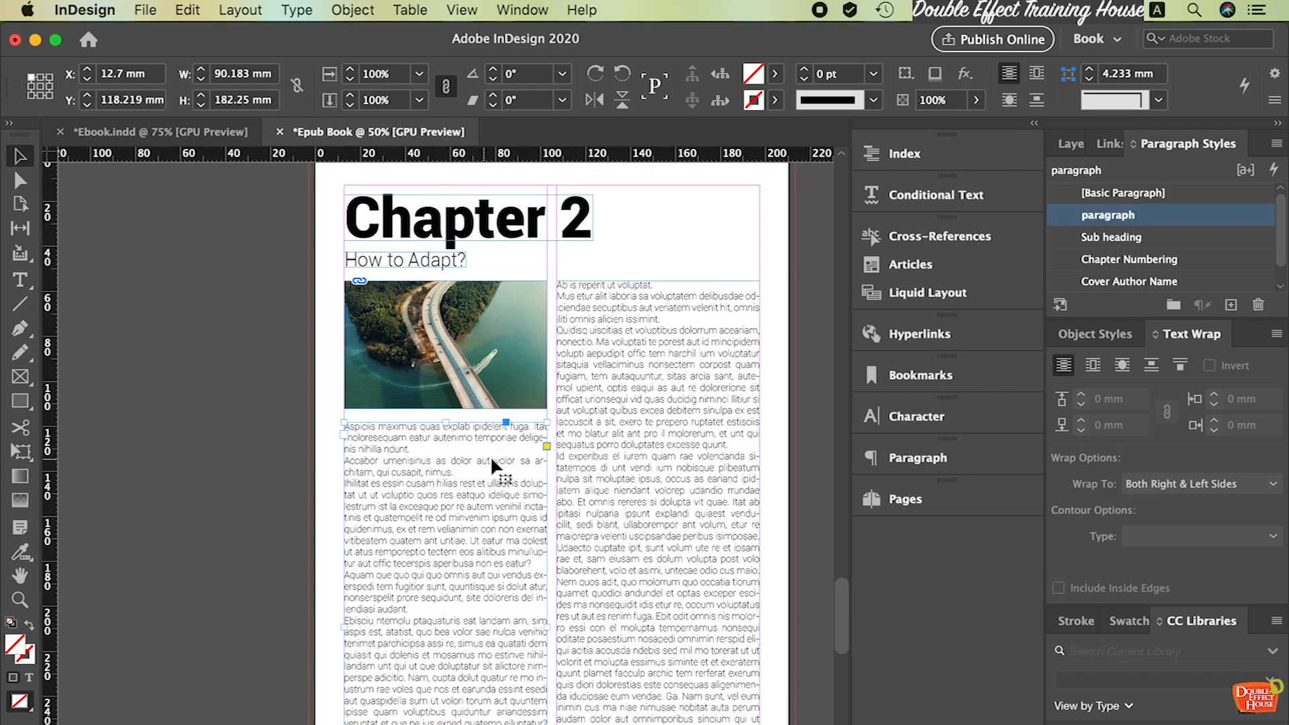
pyautogui.scroll(-5, 490, 455)
pyautogui.moveTo(443, 449)
pyautogui.mouseDown()
pyautogui.moveTo(447, 416)
pyautogui.moveTo(445, 430)
pyautogui.mouseUp()
pyautogui.click(279, 410)
pyautogui.scroll(8, 322, 430)
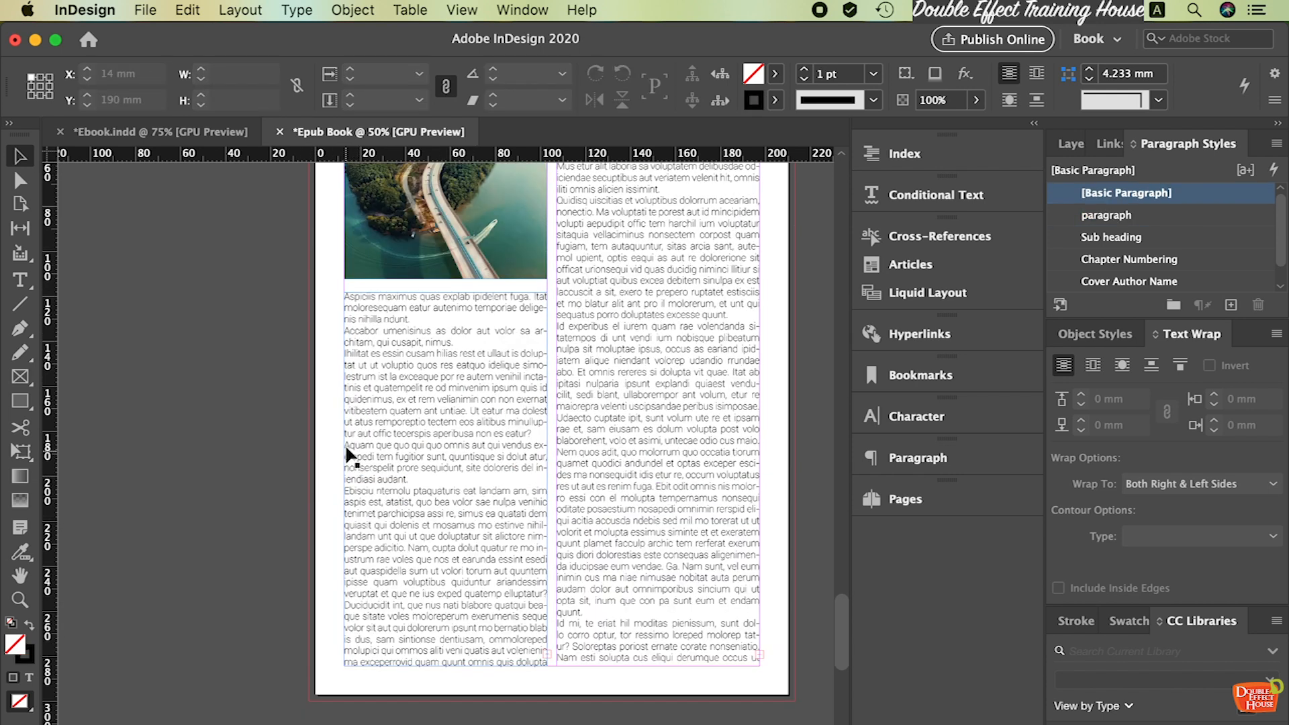
pyautogui.scroll(5, 574, 424)
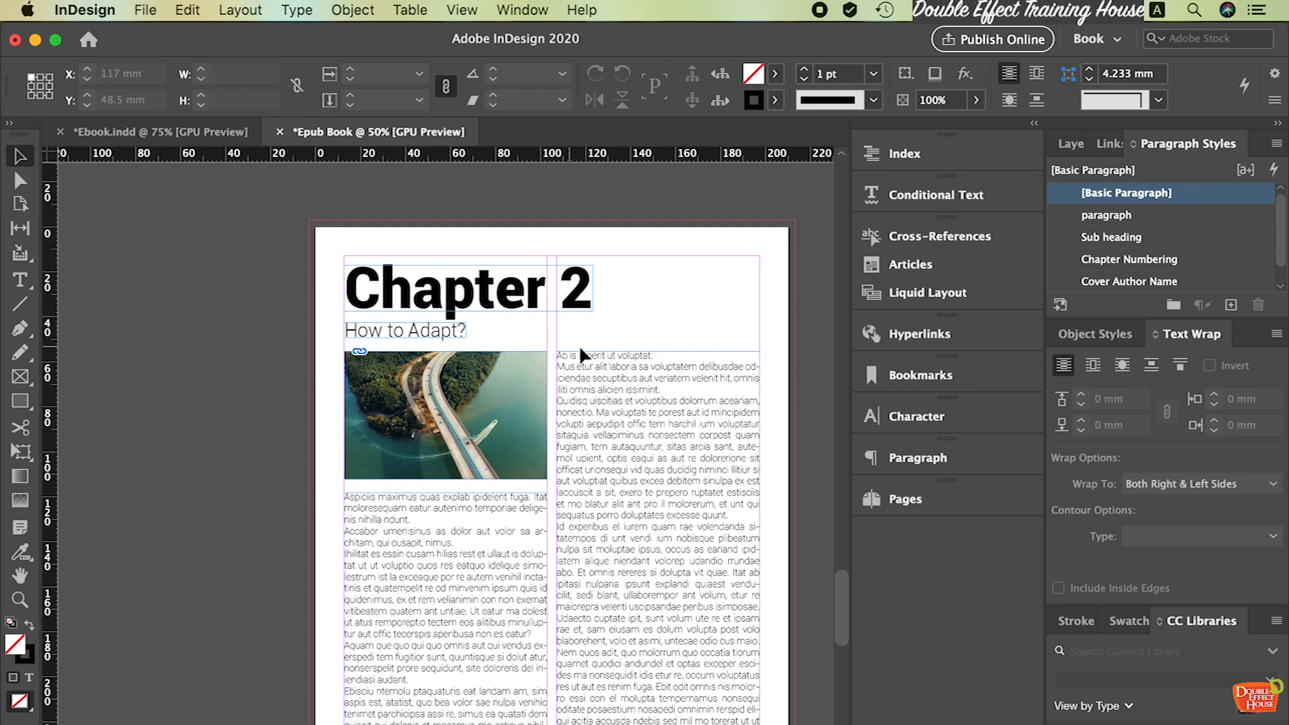
# Change the chapter number in the page heading to 3
pyautogui.doubleClick(567, 303)
pyautogui.doubleClick(574, 290)
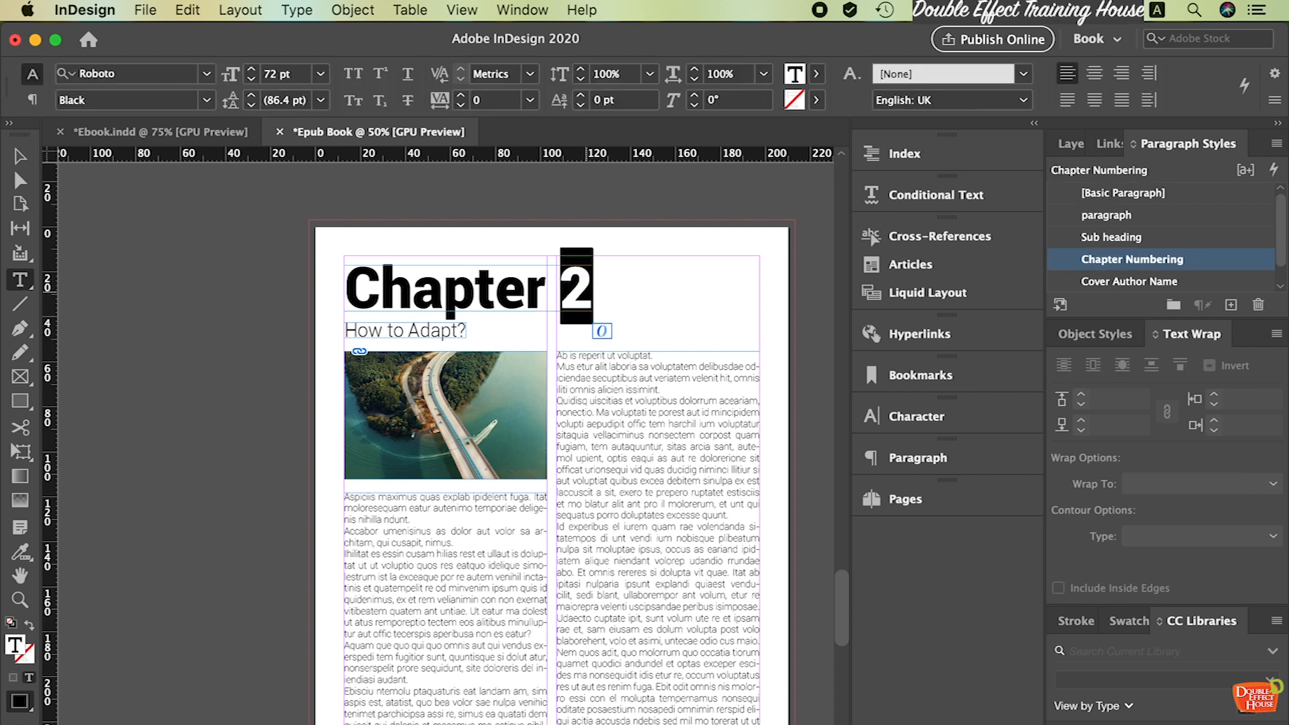
pyautogui.write('3')
# Replace the subheading under Chapter 3 with text about cultural differences
pyautogui.click(394, 329)
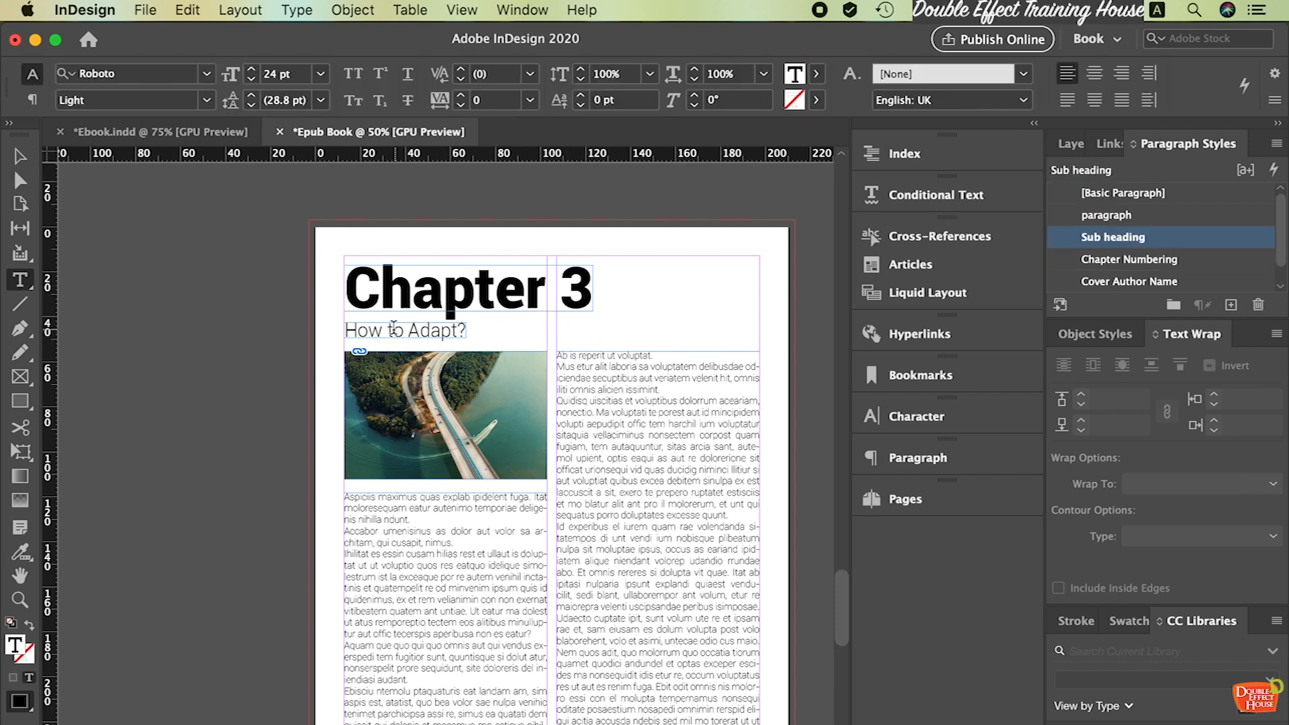
pyautogui.tripleClick(386, 332)
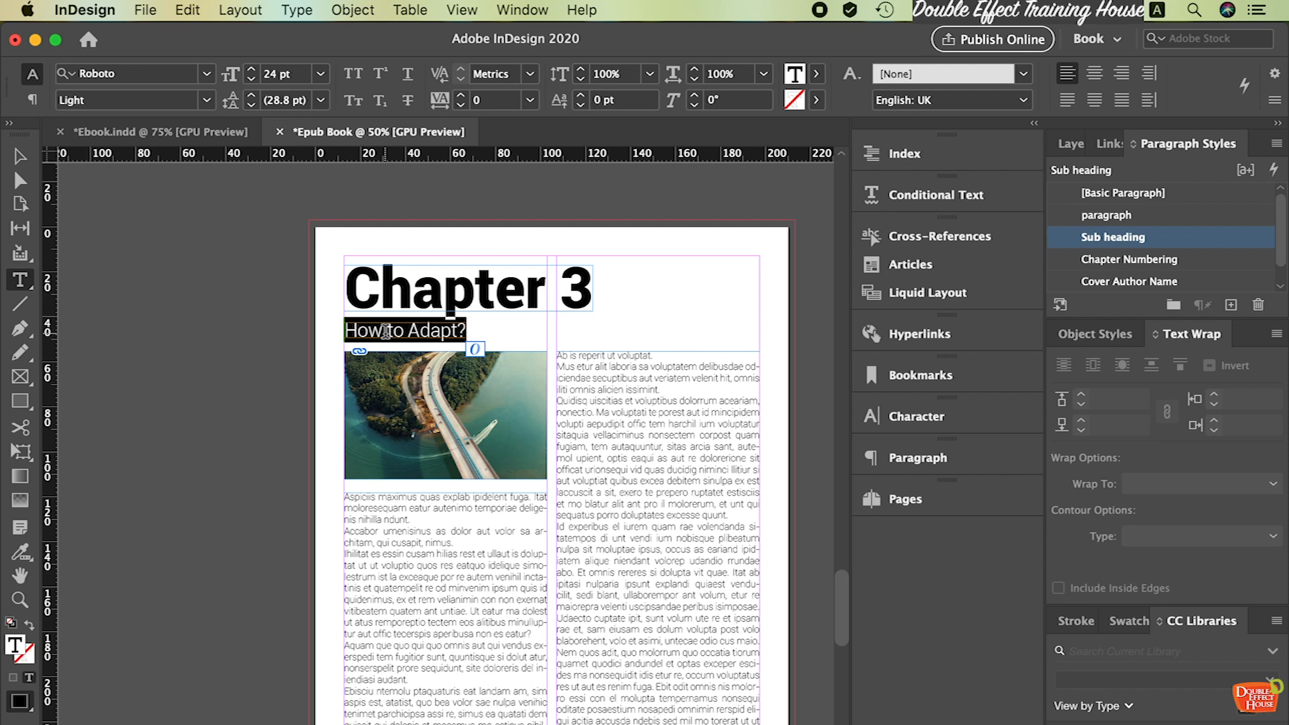
pyautogui.write('C')
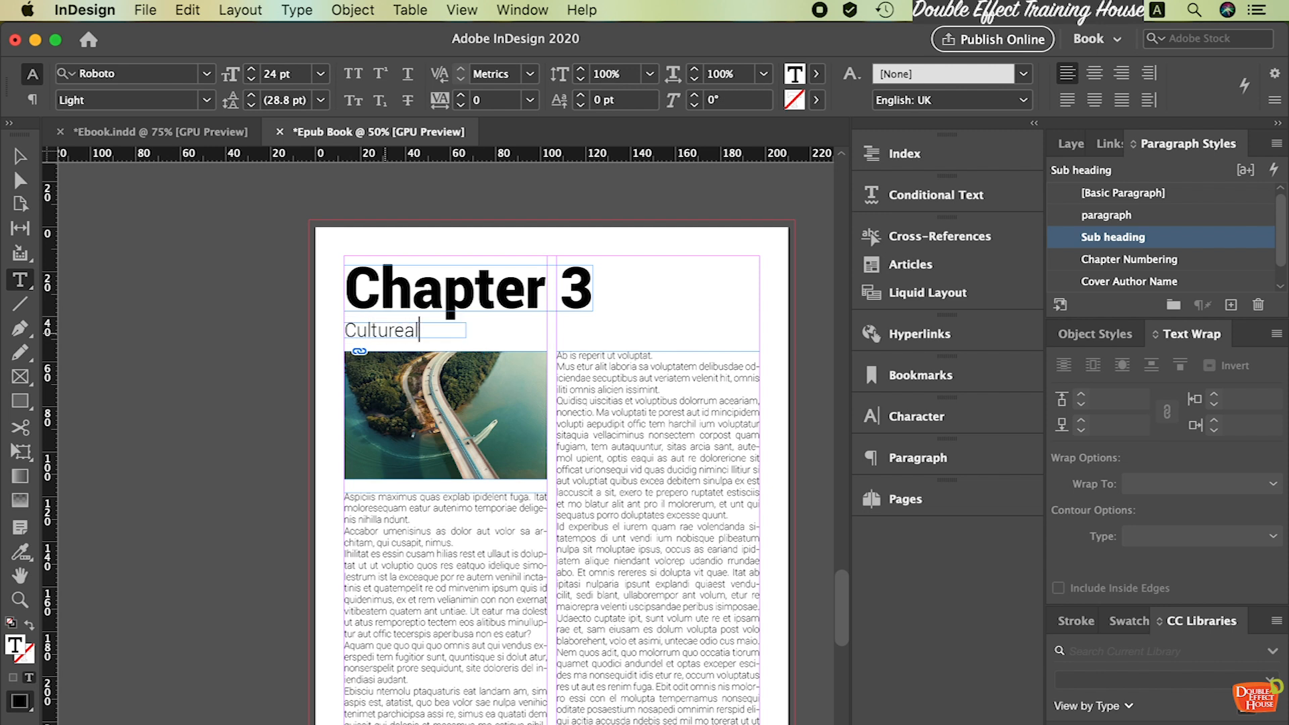
pyautogui.write('ultural Difefre')
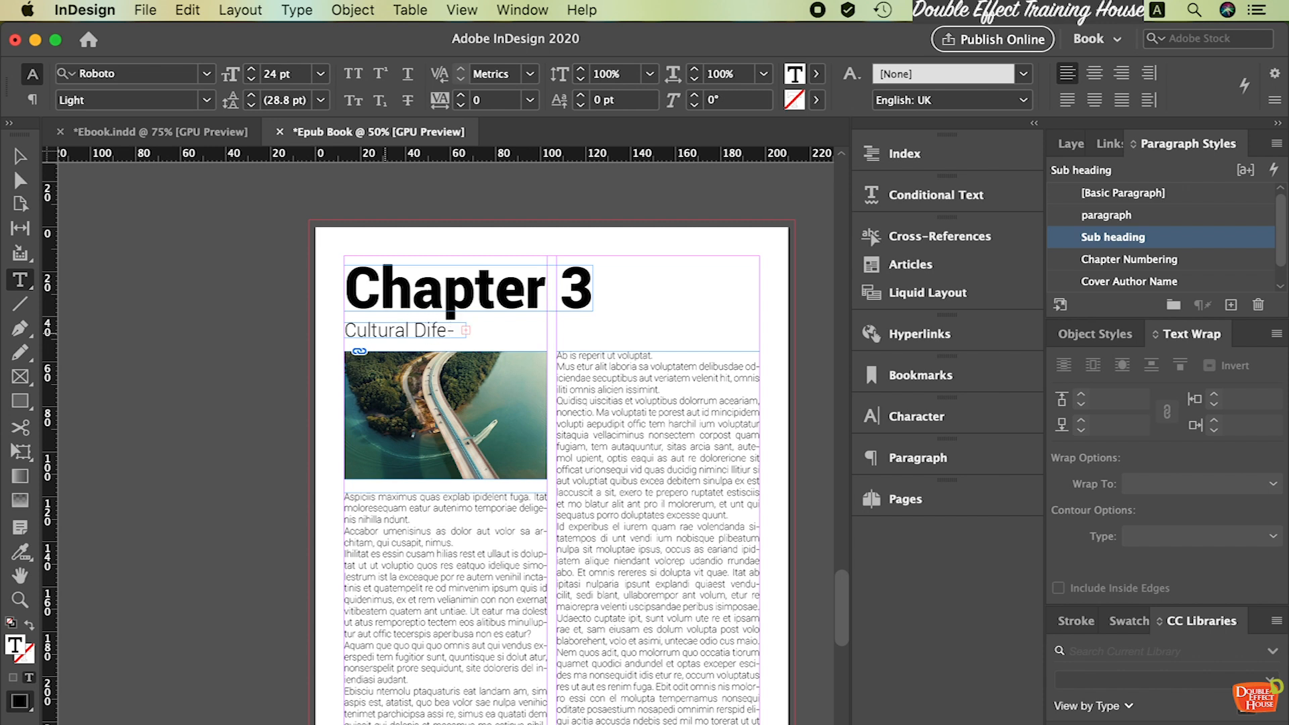
# Widen the subheading frame to fit its text, correct the wording to "Cultural Differences" and deselect the frame
pyautogui.click(20, 155)
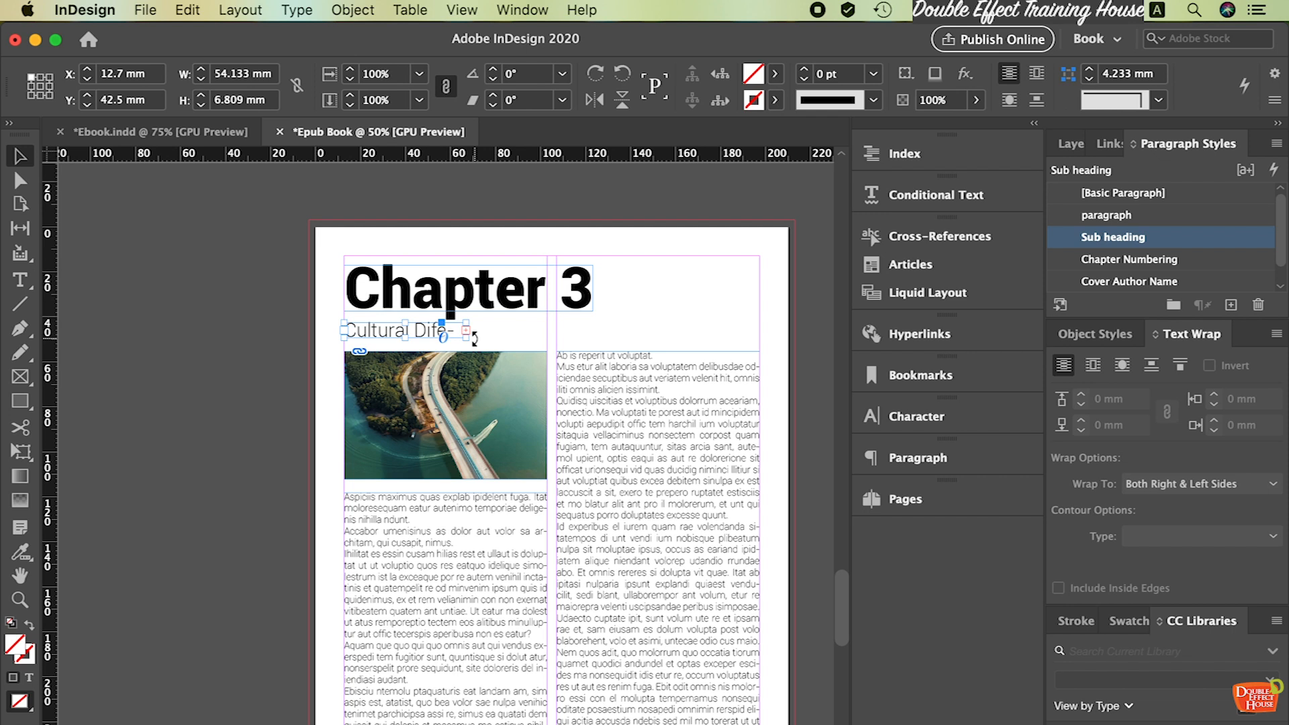
pyautogui.moveTo(470, 341); pyautogui.dragTo(519, 343)
pyautogui.doubleClick(449, 330)
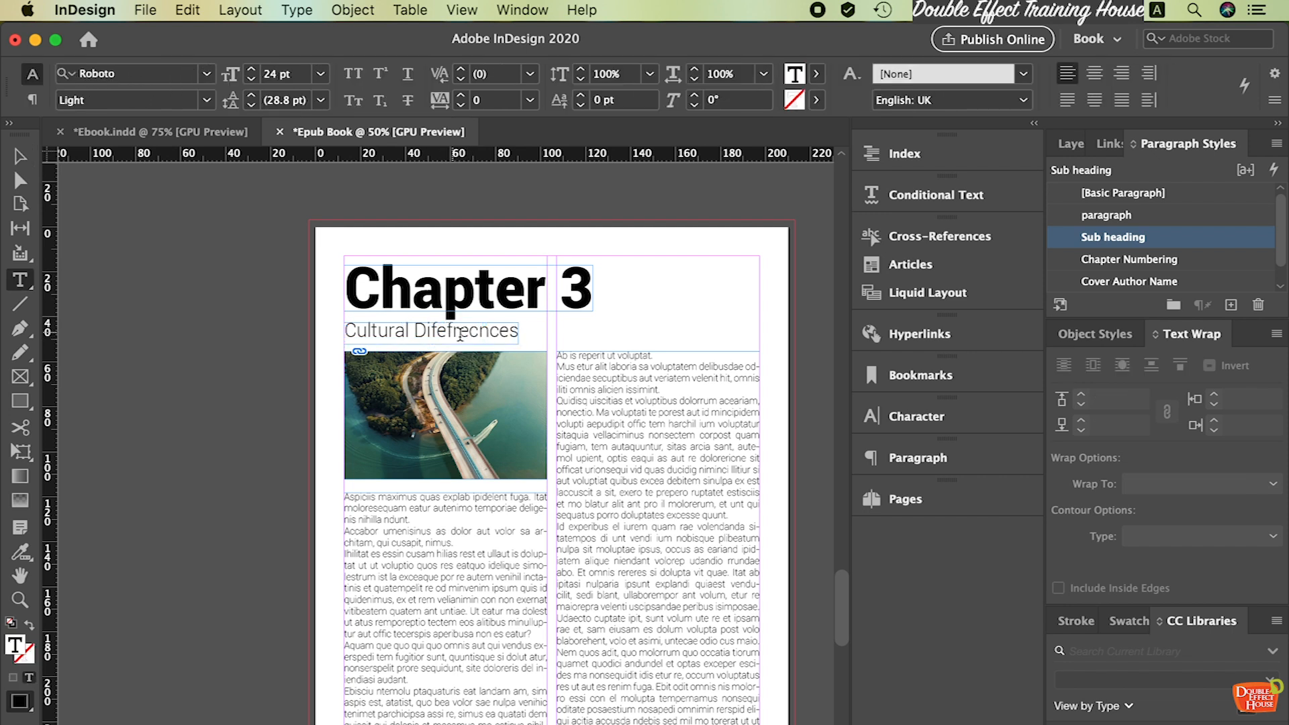
pyautogui.press('BackSpace')
pyautogui.press('BackSpace')
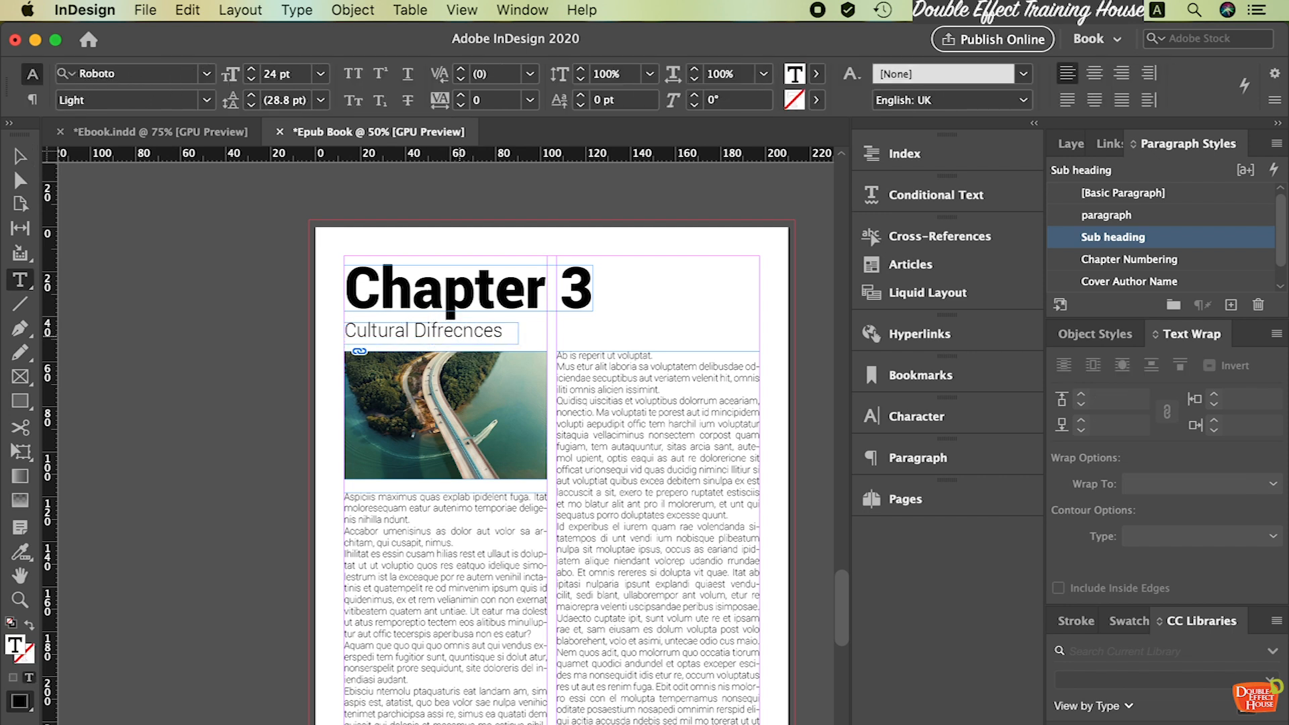
pyautogui.write('fe')
pyautogui.press('BackSpace')
pyautogui.click(20, 156)
pyautogui.click(732, 289)
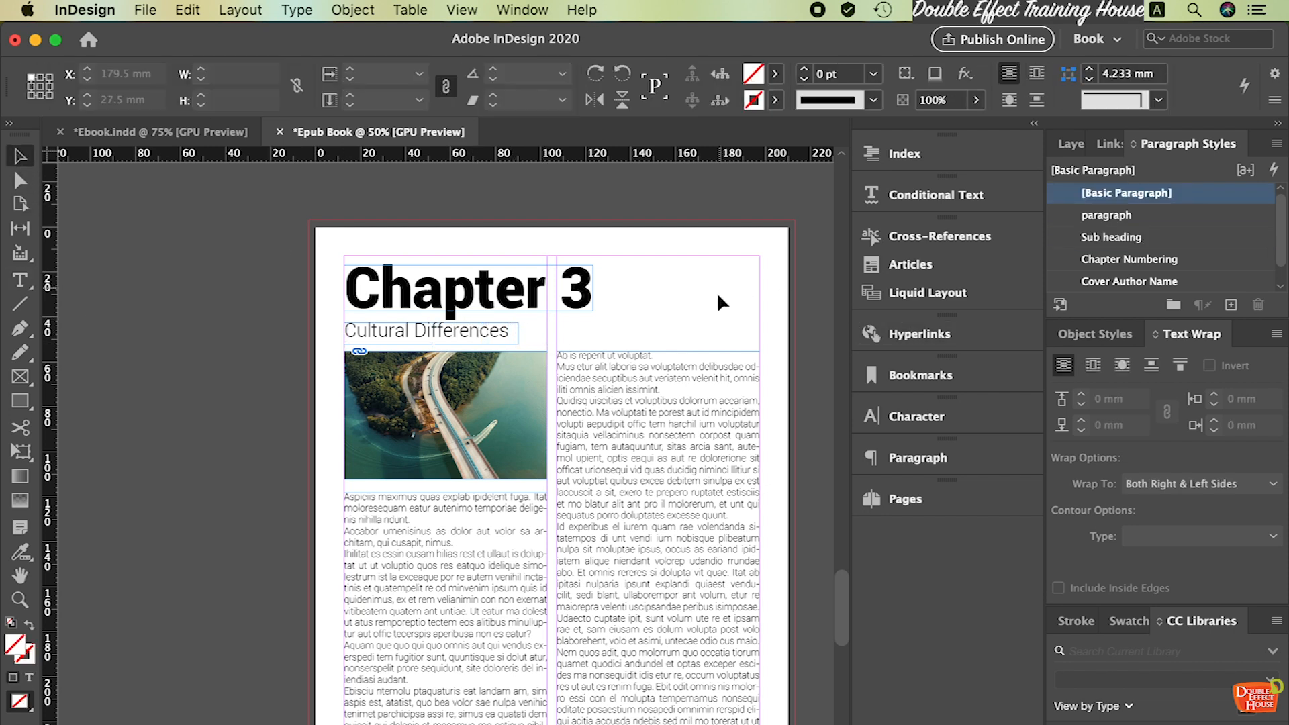
# Review the laid-out chapter pages of the EPUB book
pyautogui.scroll(-8, 709, 341)
pyautogui.scroll(15, 668, 417)
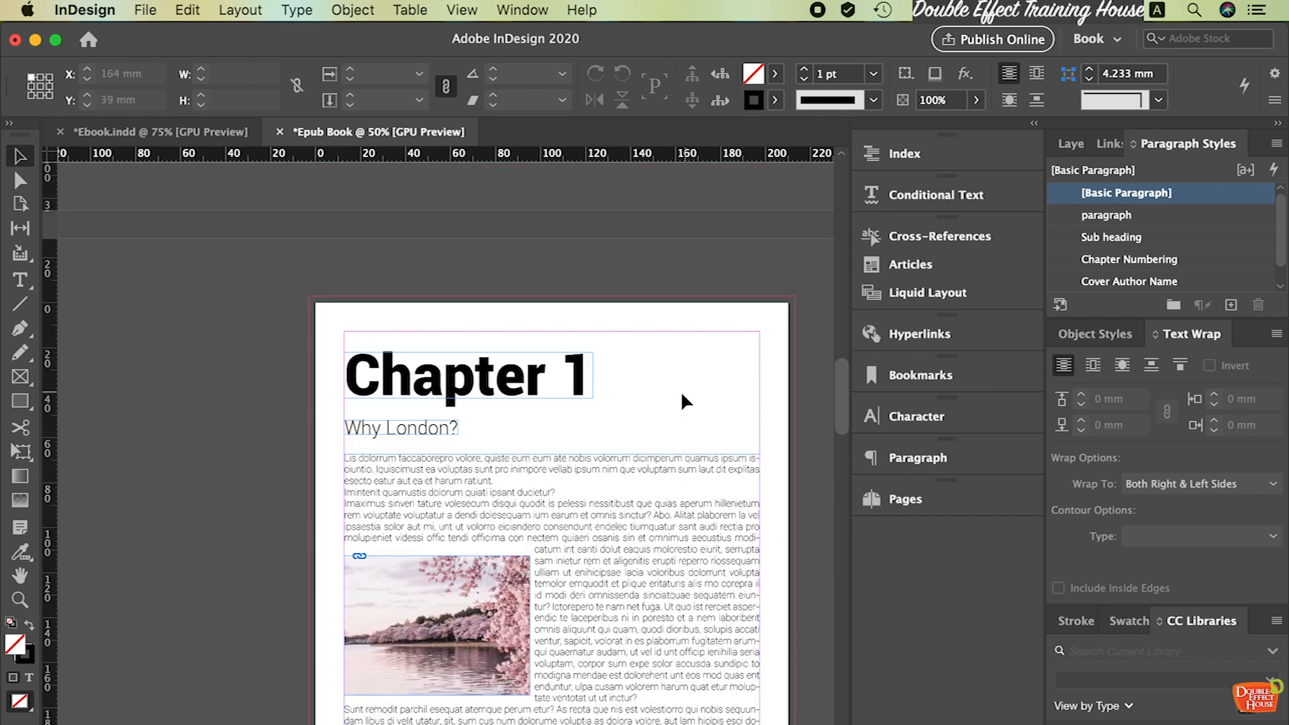
pyautogui.scroll(8, 679, 395)
pyautogui.scroll(-8, 682, 382)
pyautogui.scroll(-10, 680, 369)
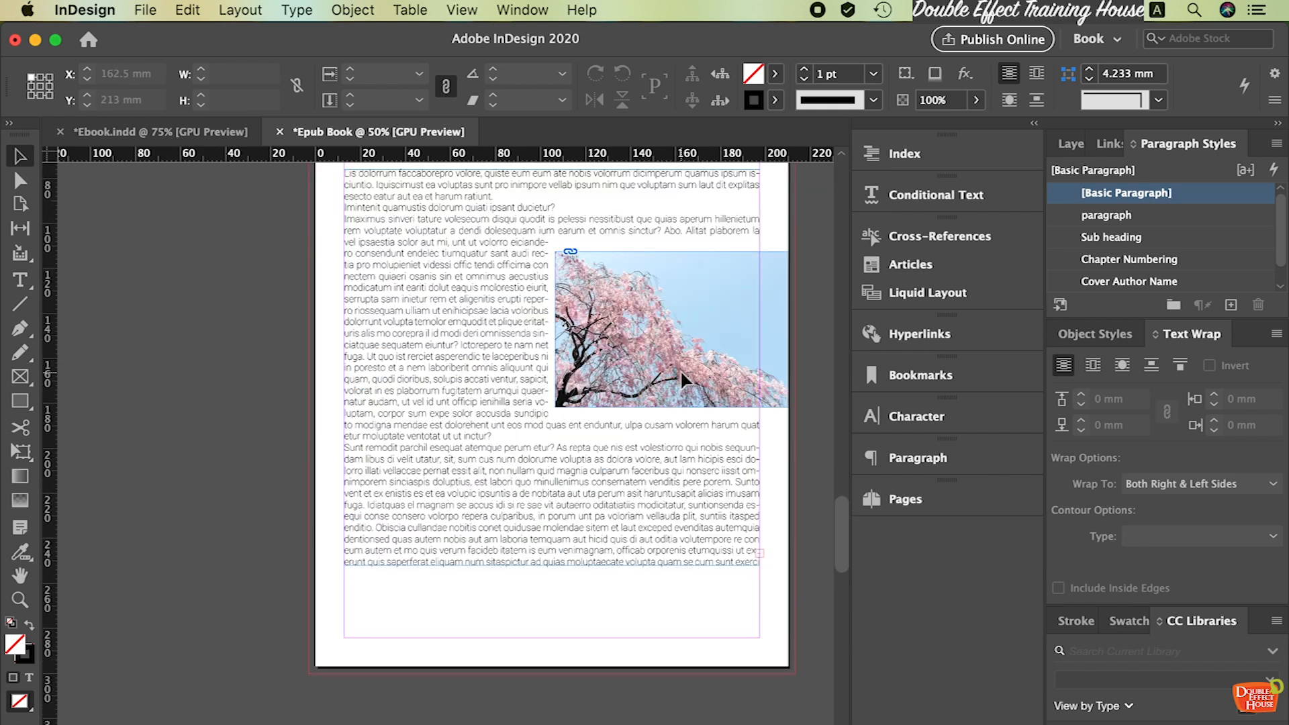
pyautogui.scroll(2, 497, 470)
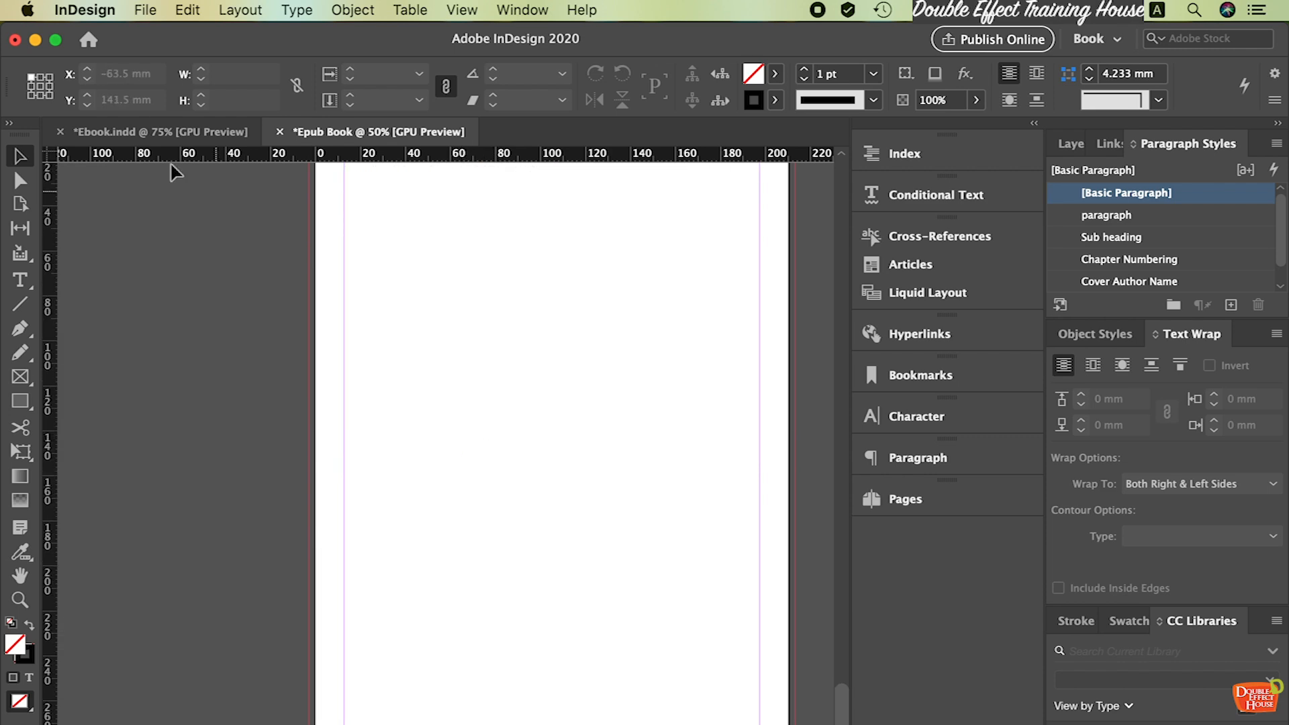
# Switch to the Ebook.indd document and examine the footer title and page number on its chapter pages
pyautogui.click(187, 135)
pyautogui.scroll(-5, 567, 407)
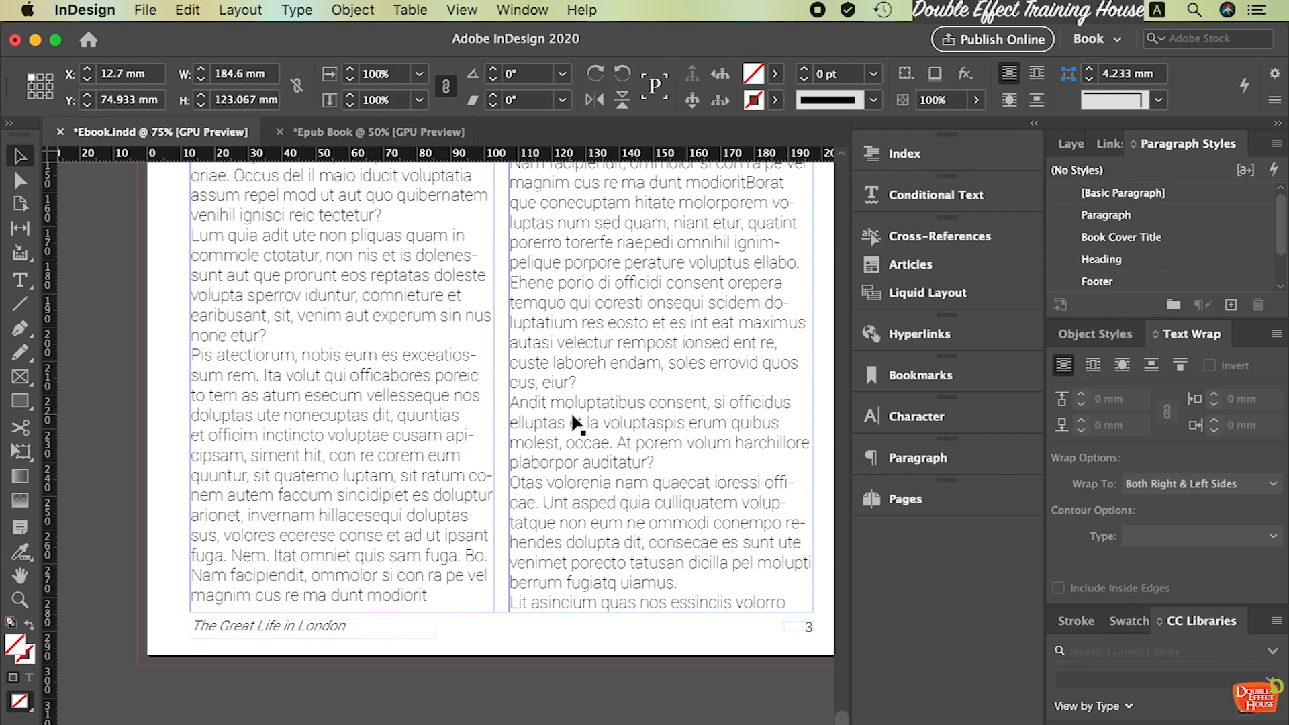
pyautogui.scroll(-6, 571, 412)
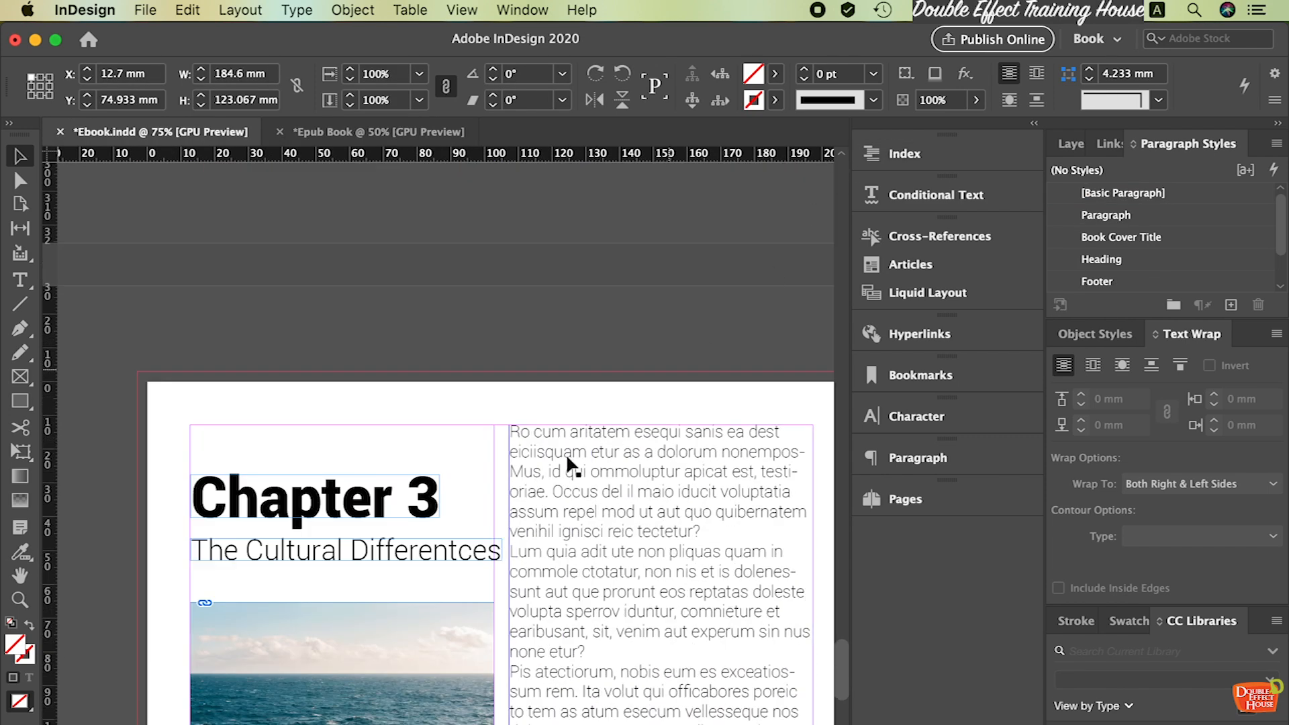
pyautogui.scroll(20, 567, 463)
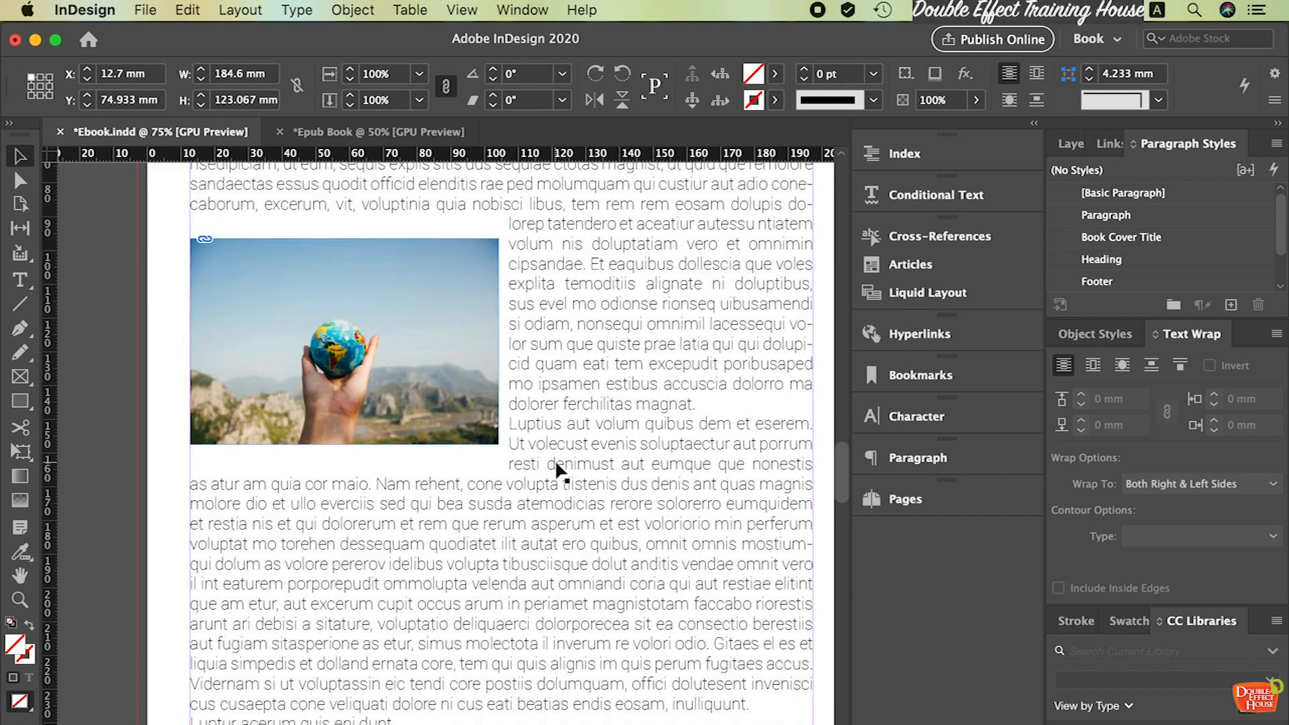
pyautogui.scroll(-20, 556, 468)
pyautogui.scroll(20, 556, 455)
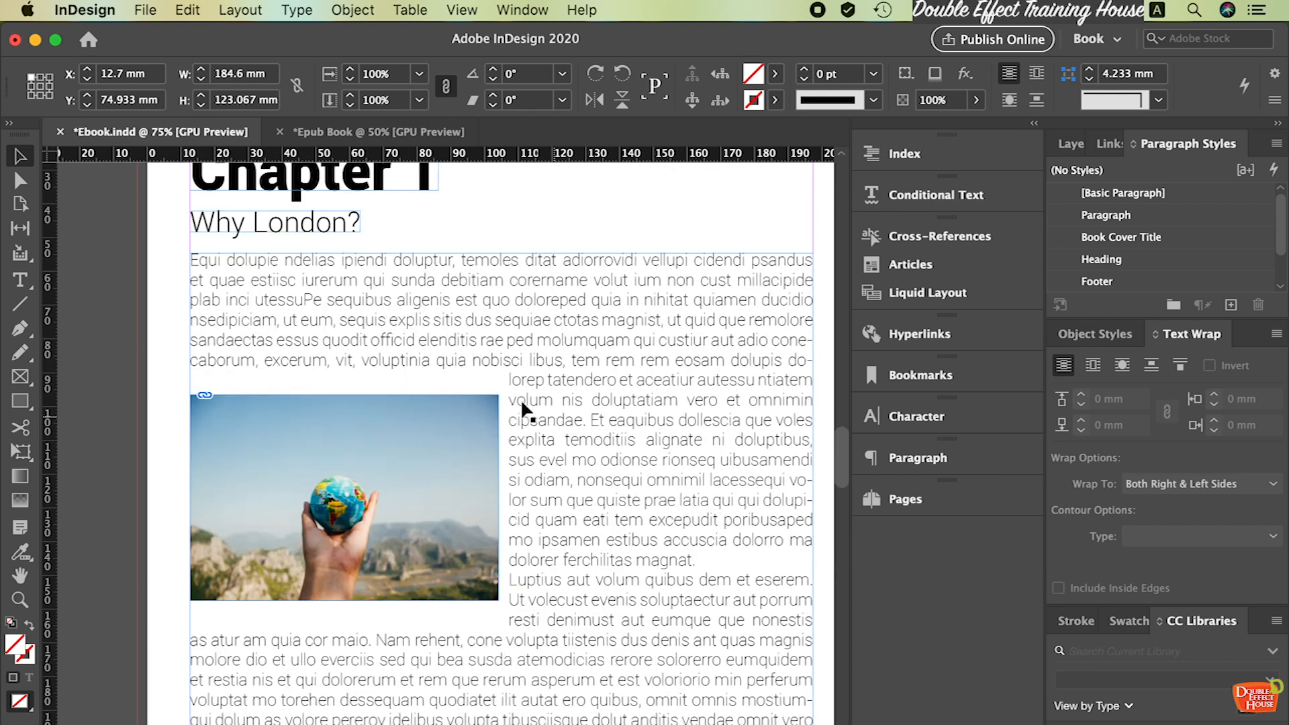
pyautogui.scroll(-5, 549, 336)
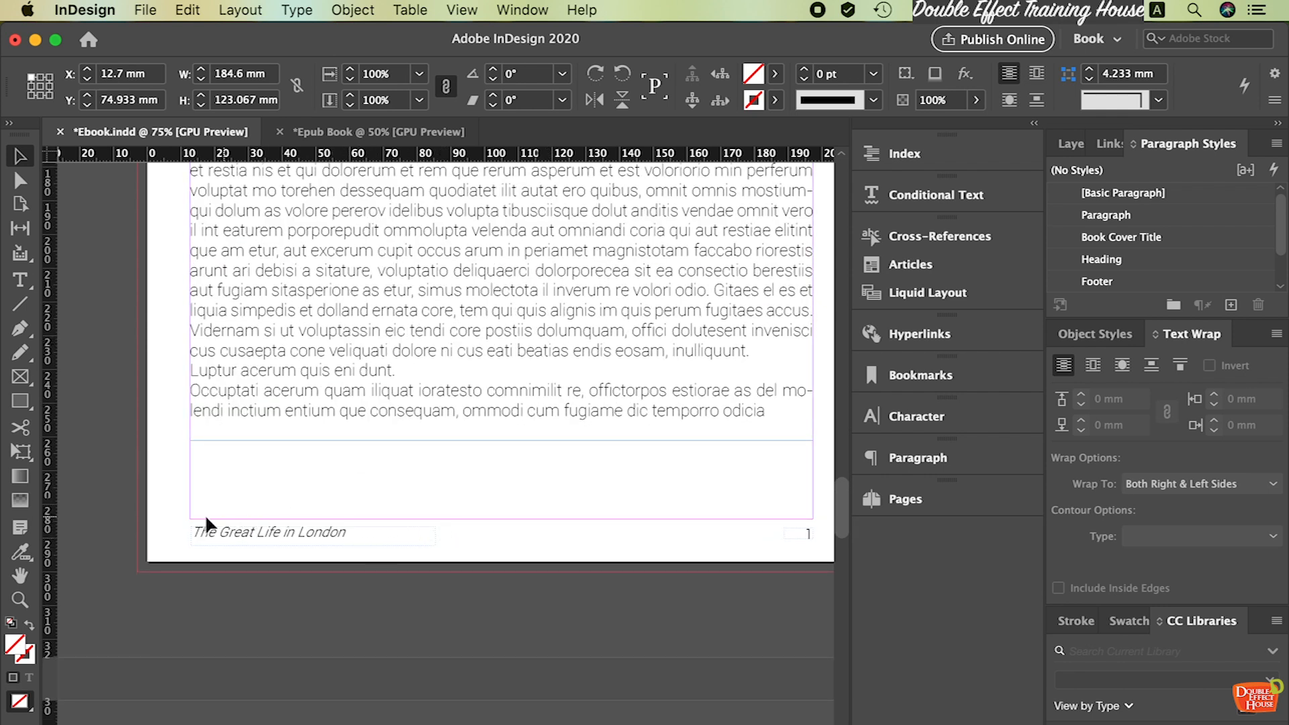
pyautogui.scroll(6, 348, 560)
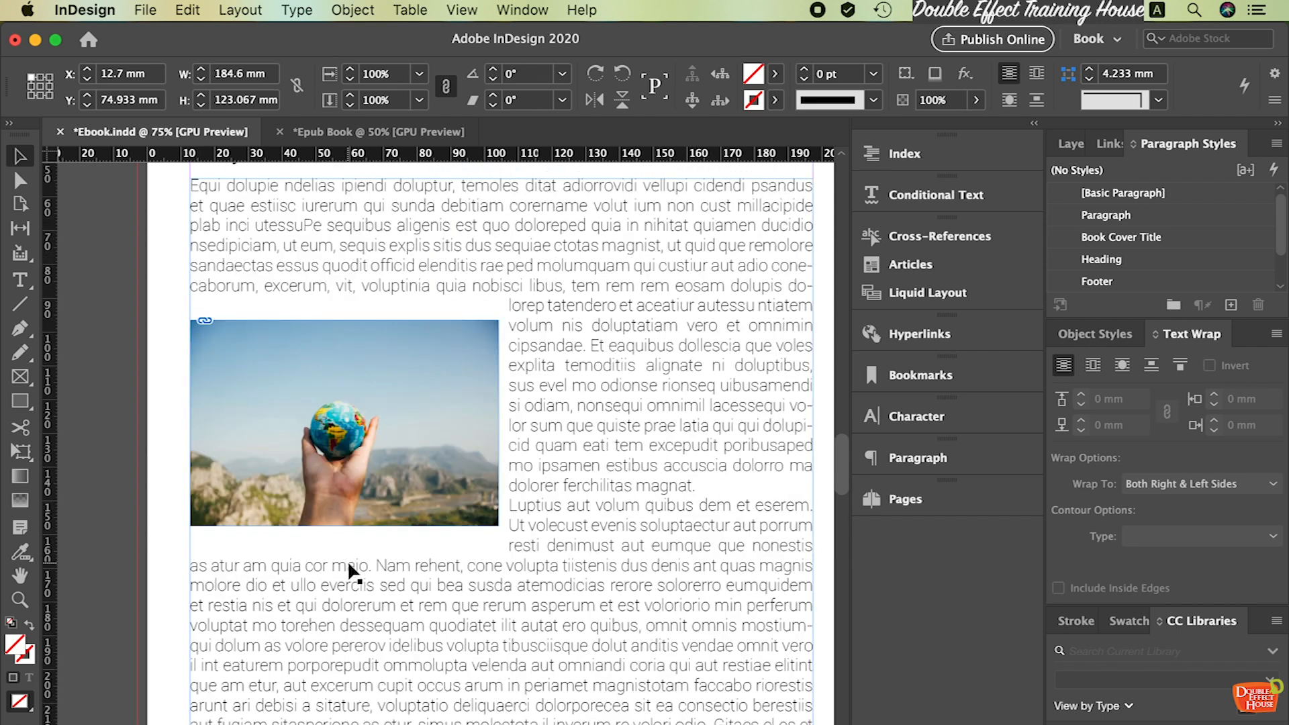
pyautogui.scroll(-7, 343, 537)
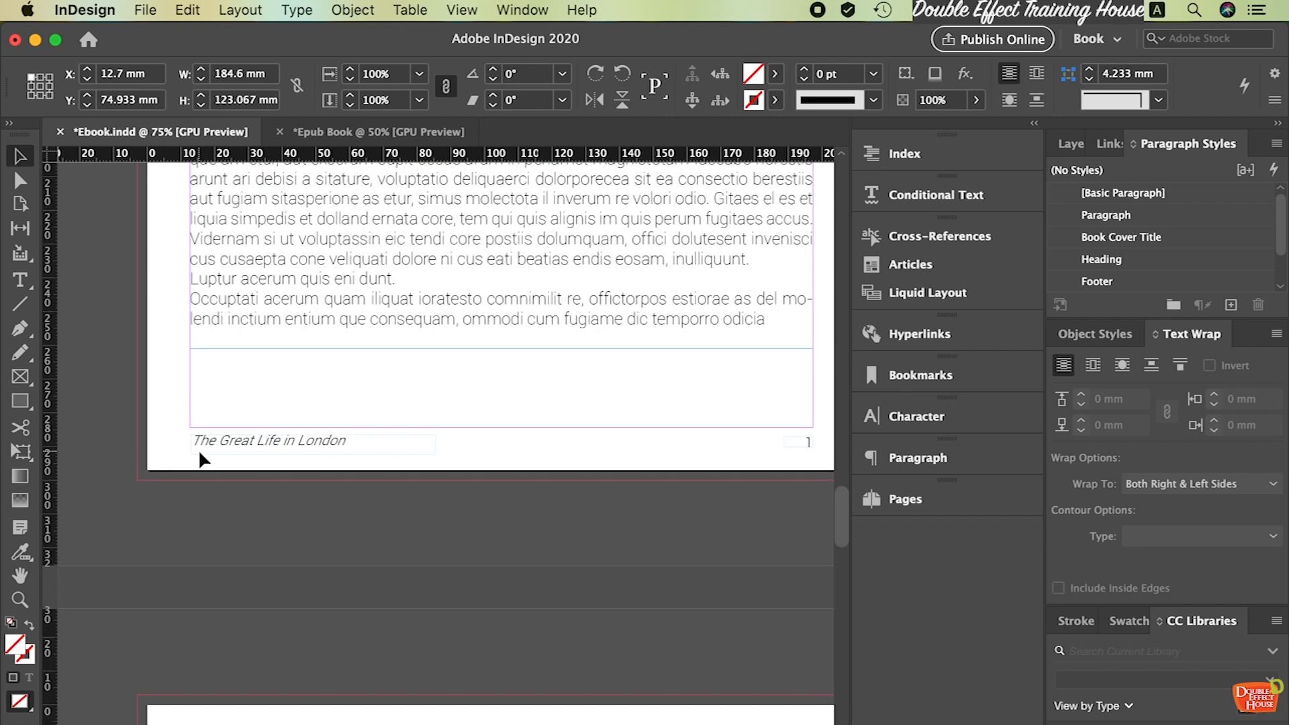
pyautogui.scroll(-15, 354, 460)
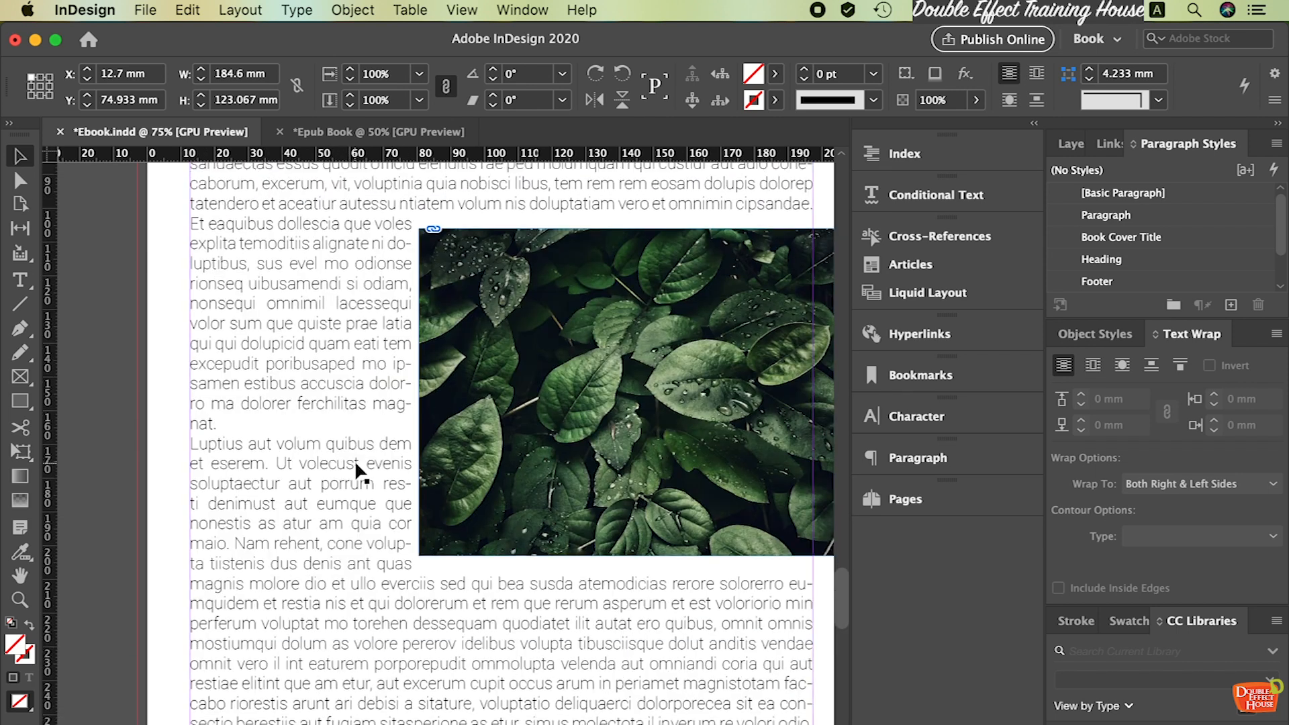
pyautogui.scroll(3, 259, 269)
pyautogui.scroll(-12, 255, 231)
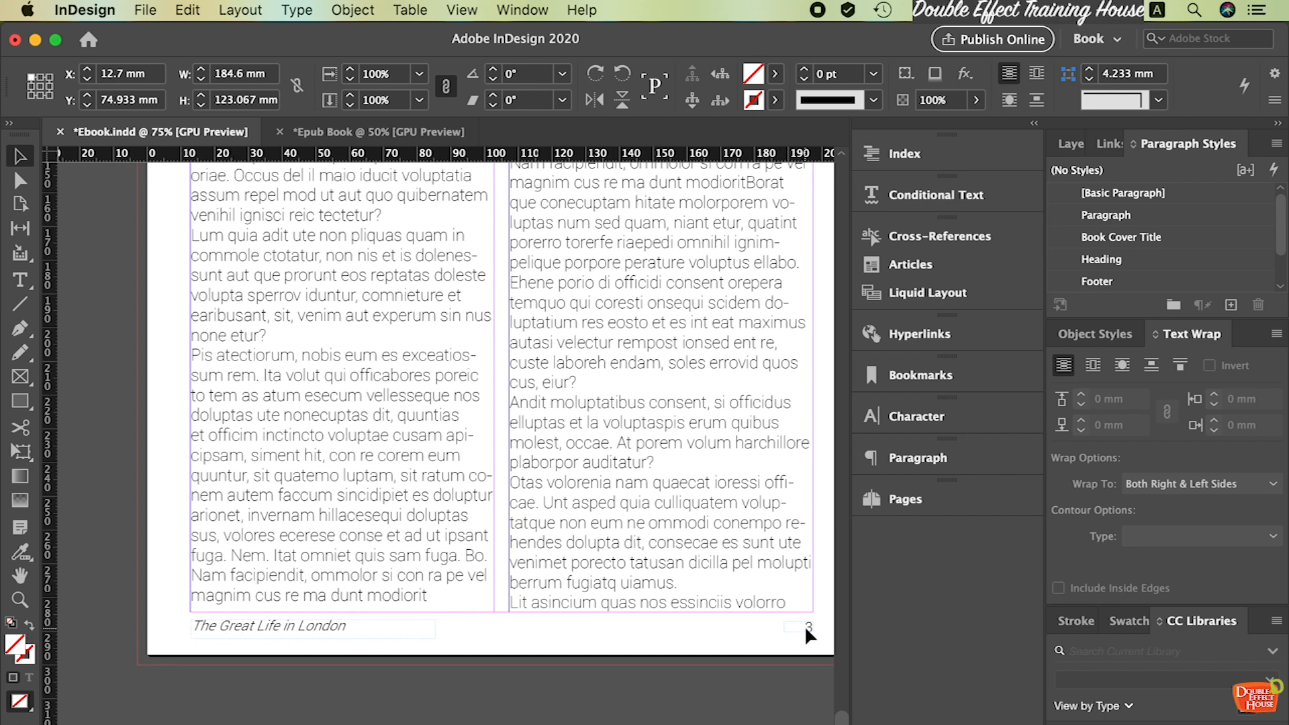
pyautogui.scroll(20, 796, 614)
pyautogui.scroll(5, 784, 504)
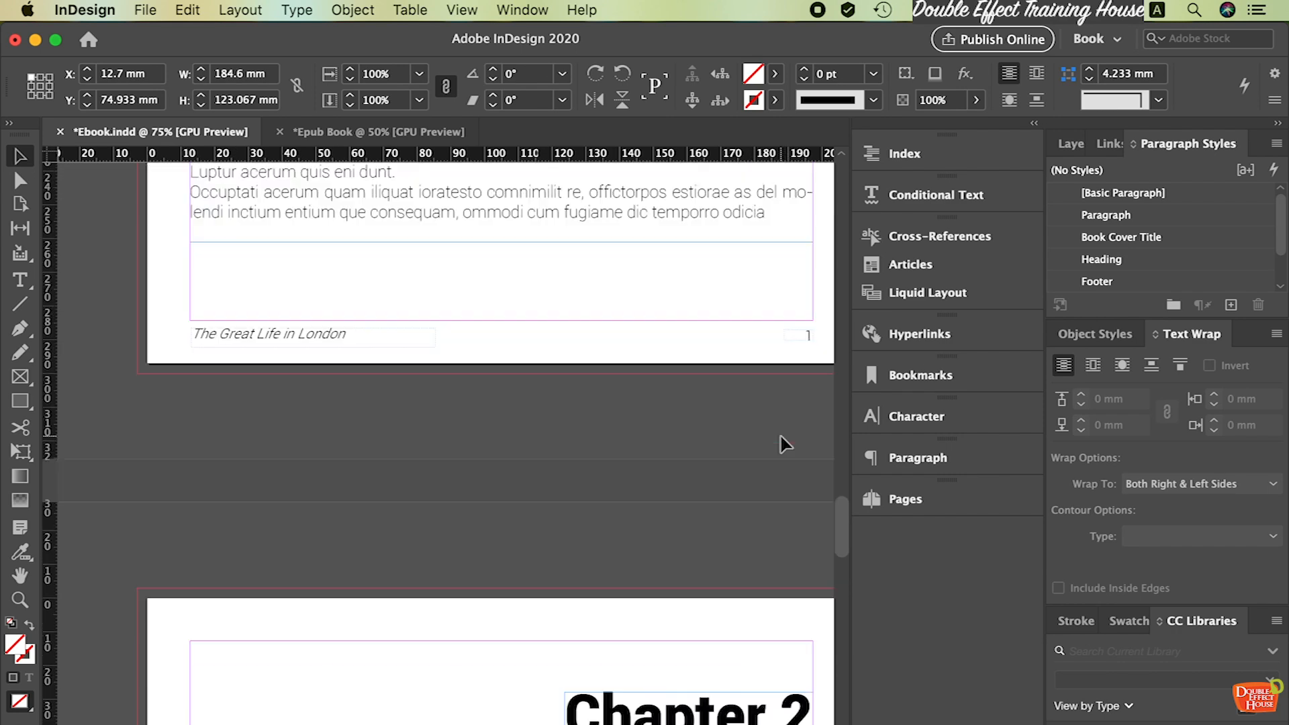
pyautogui.scroll(10, 779, 372)
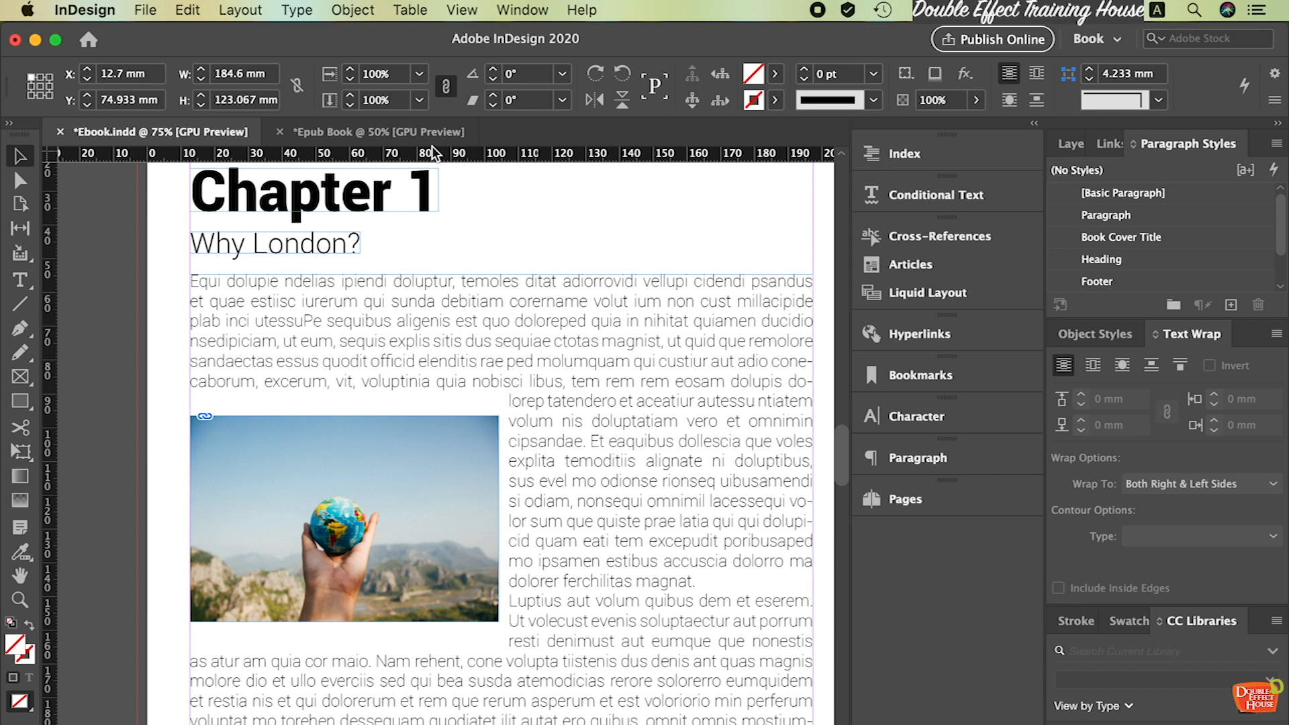
# Return to the Epub Book document and dock the Pages panel above Index
pyautogui.click(378, 132)
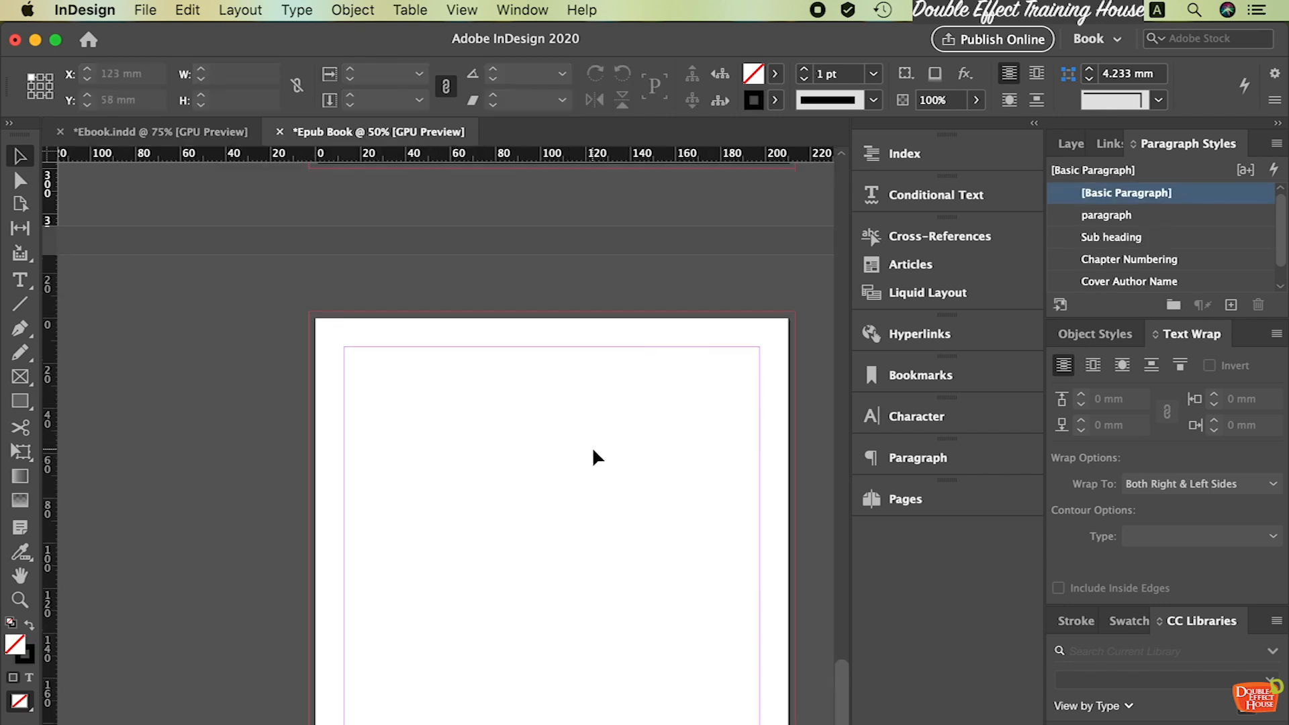
pyautogui.scroll(20, 594, 451)
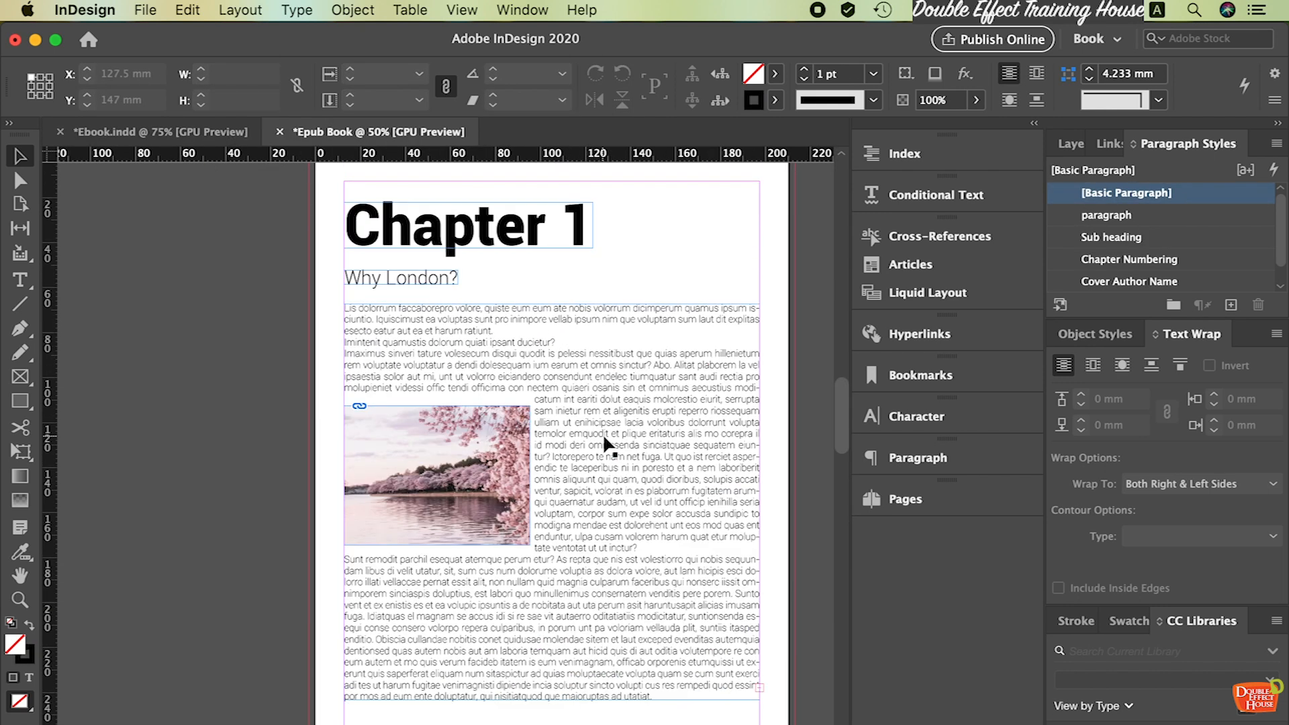
pyautogui.scroll(10, 597, 423)
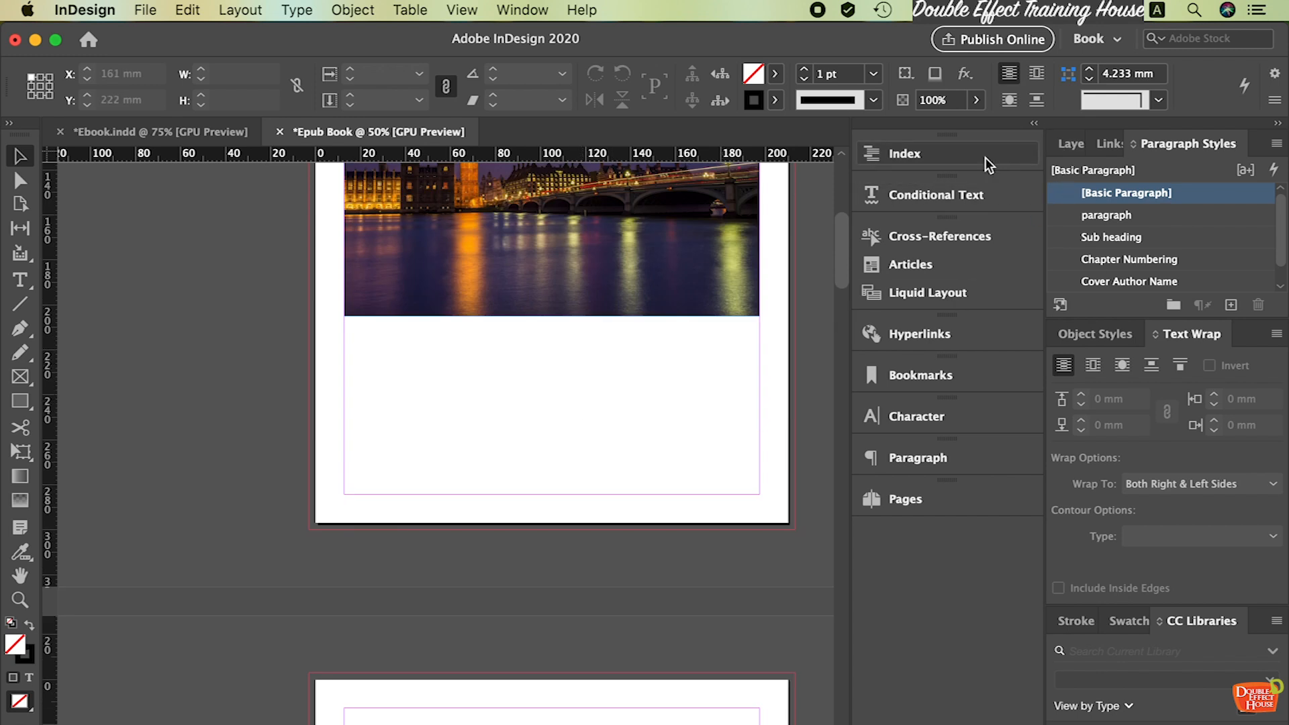
pyautogui.click(912, 504)
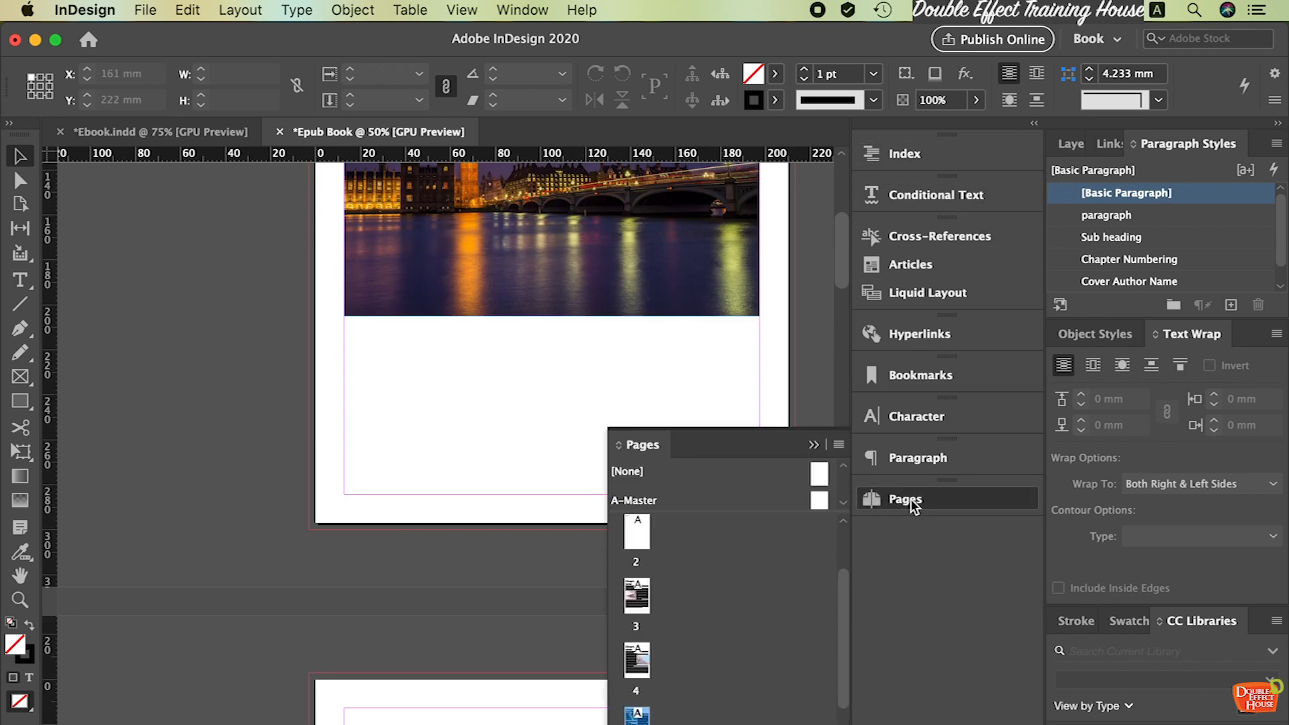
pyautogui.scroll(5, 489, 408)
pyautogui.moveTo(924, 503); pyautogui.dragTo(920, 145)
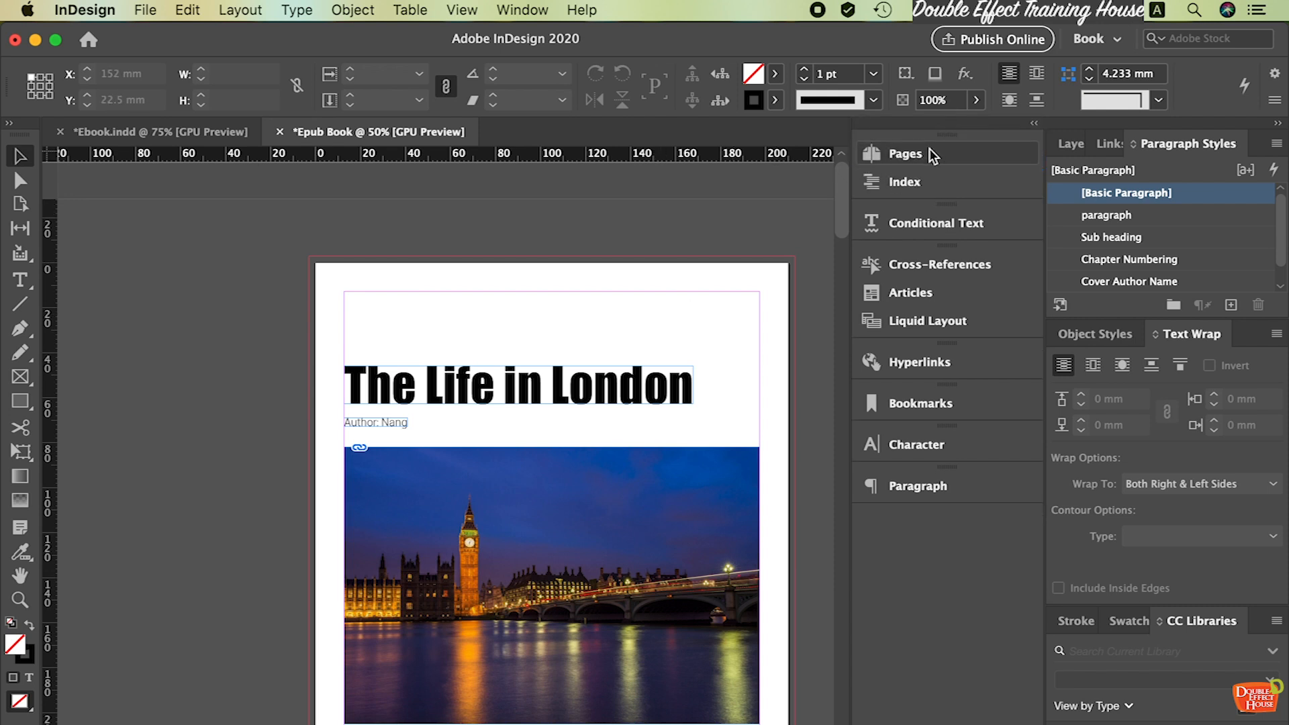
# Open the A-Master page of the EPUB book for editing
pyautogui.click(931, 155)
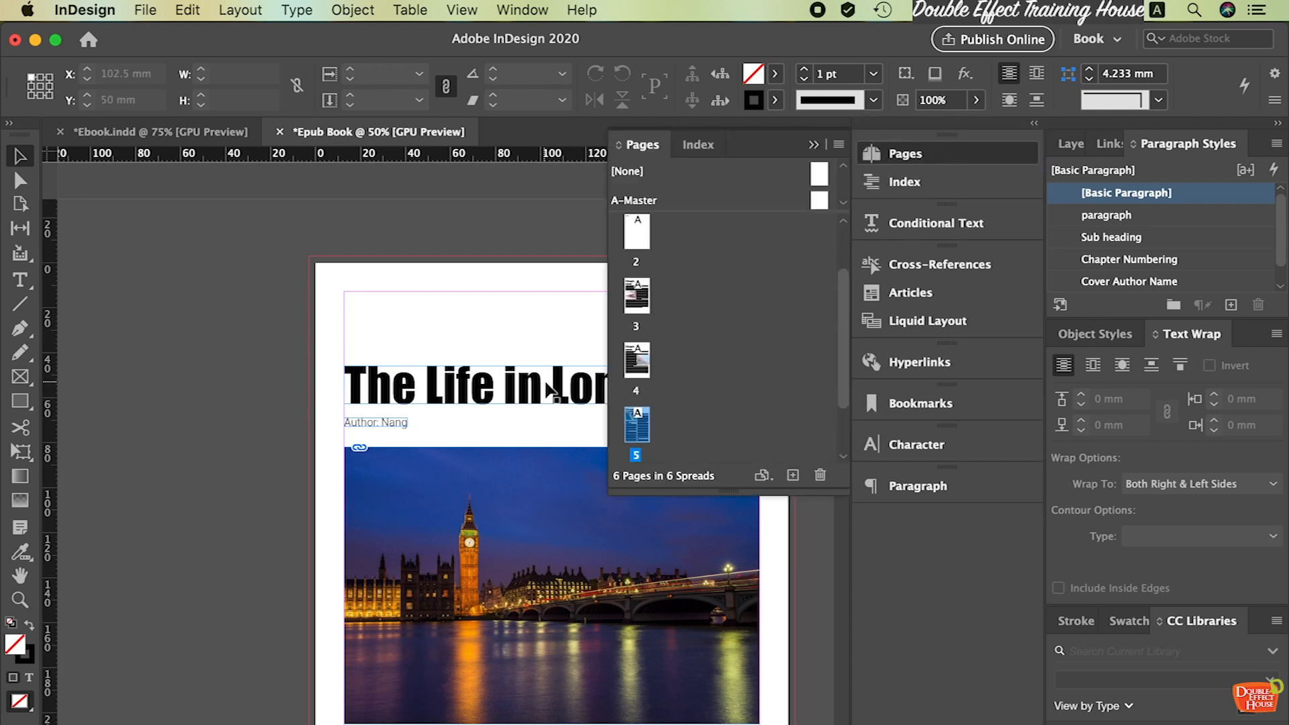
pyautogui.doubleClick(818, 197)
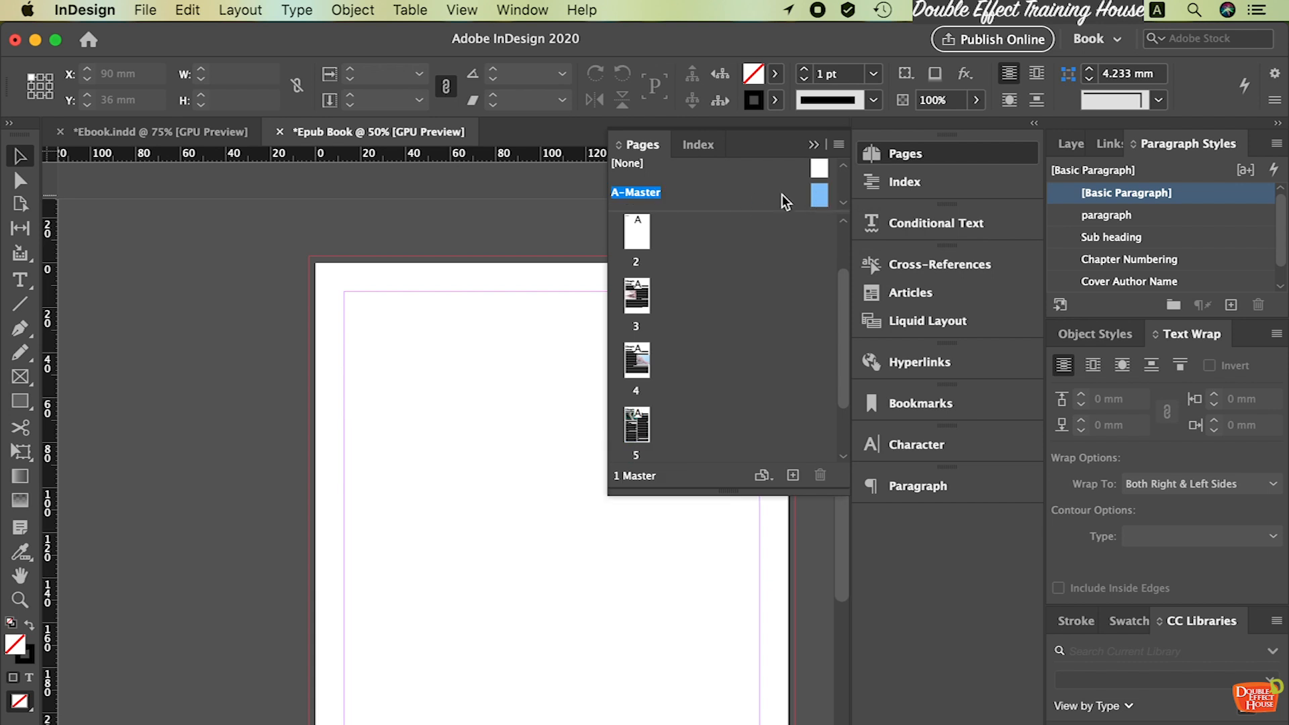
# Create a text frame about 84 by 6 mm below the master page's bottom margin, starting at the left margin, and enter "The Life in London"
pyautogui.scroll(-3, 474, 381)
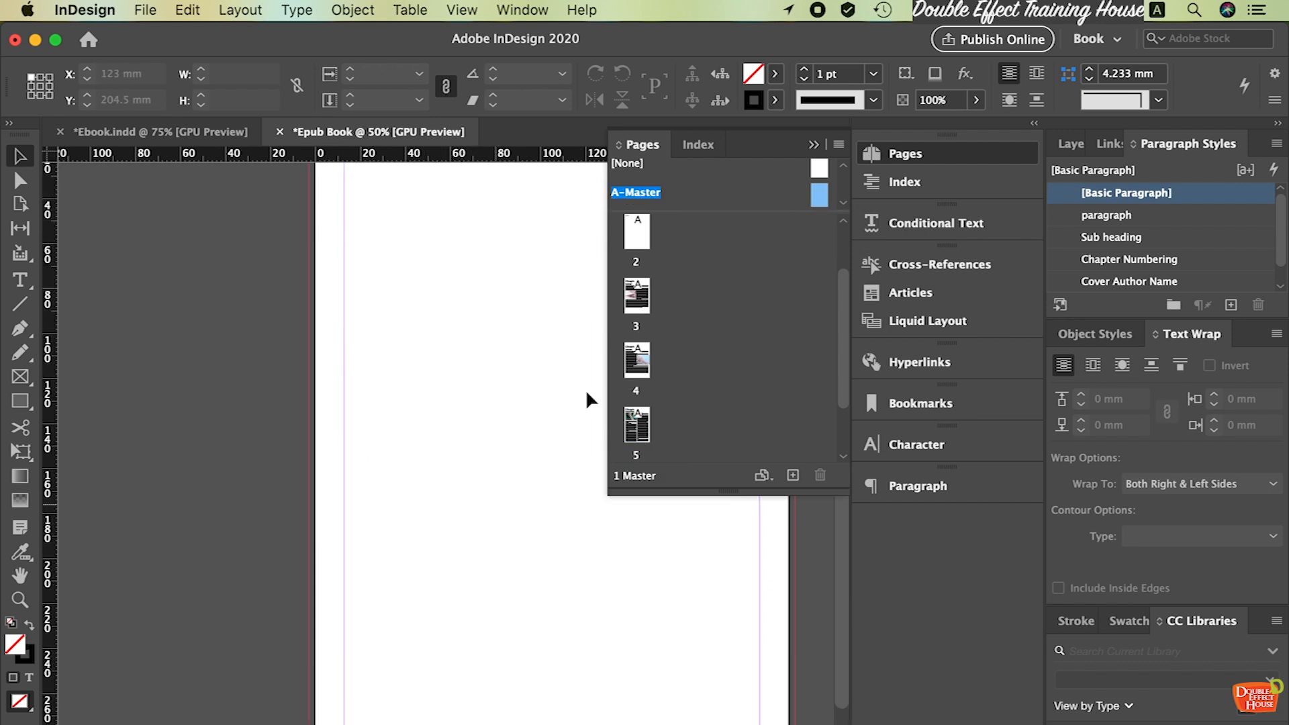
pyautogui.scroll(-3, 455, 390)
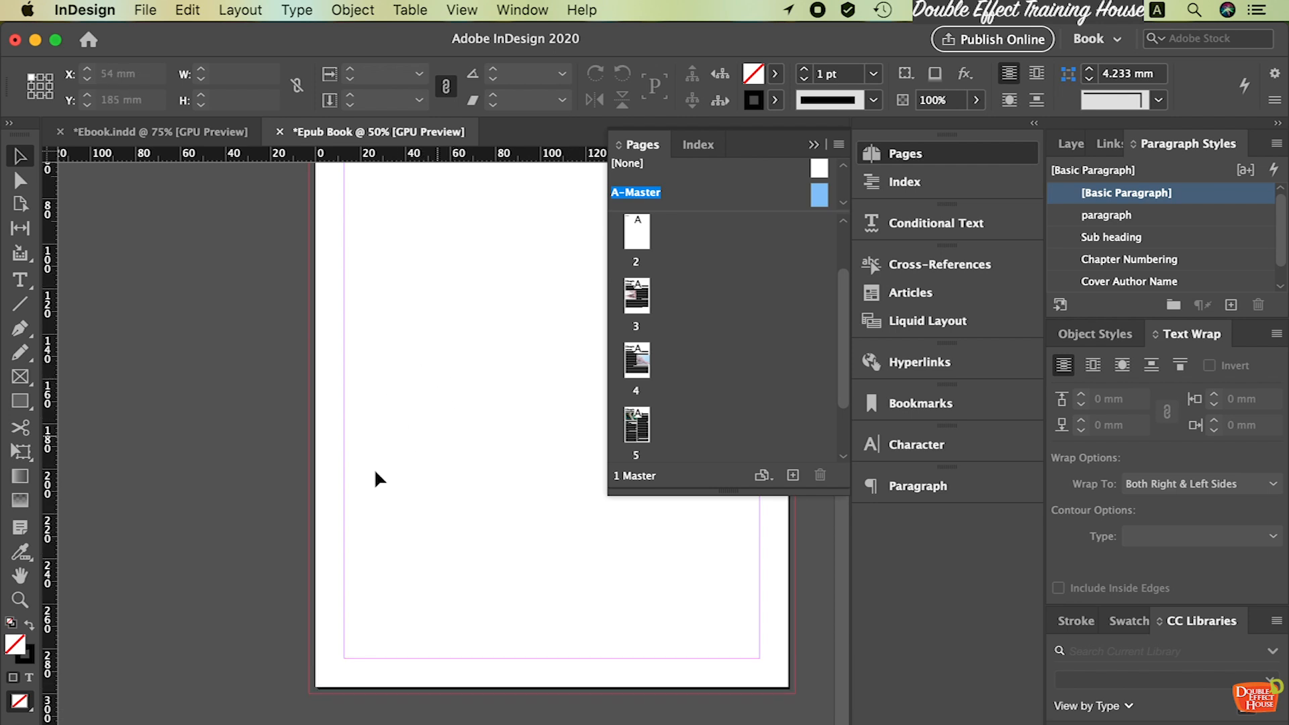
pyautogui.click(20, 280)
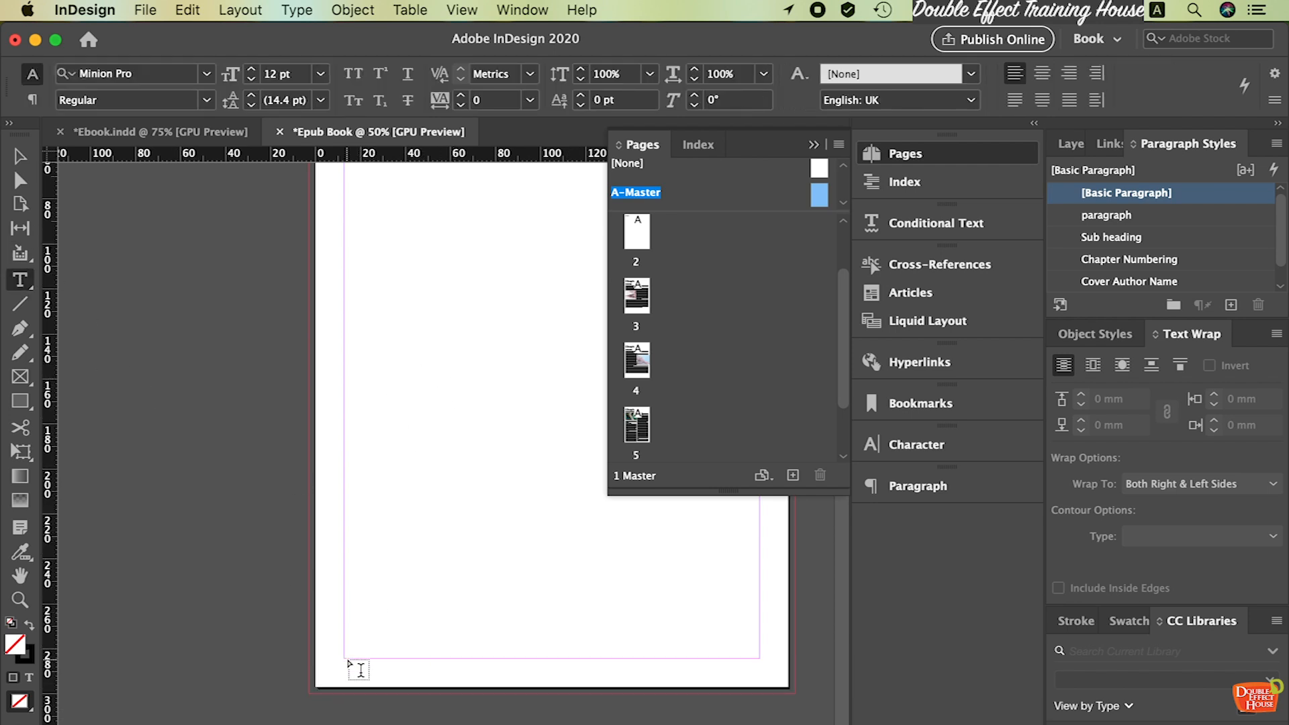
pyautogui.press('super+equal')
pyautogui.press('super+equal')
pyautogui.press('super+equal')
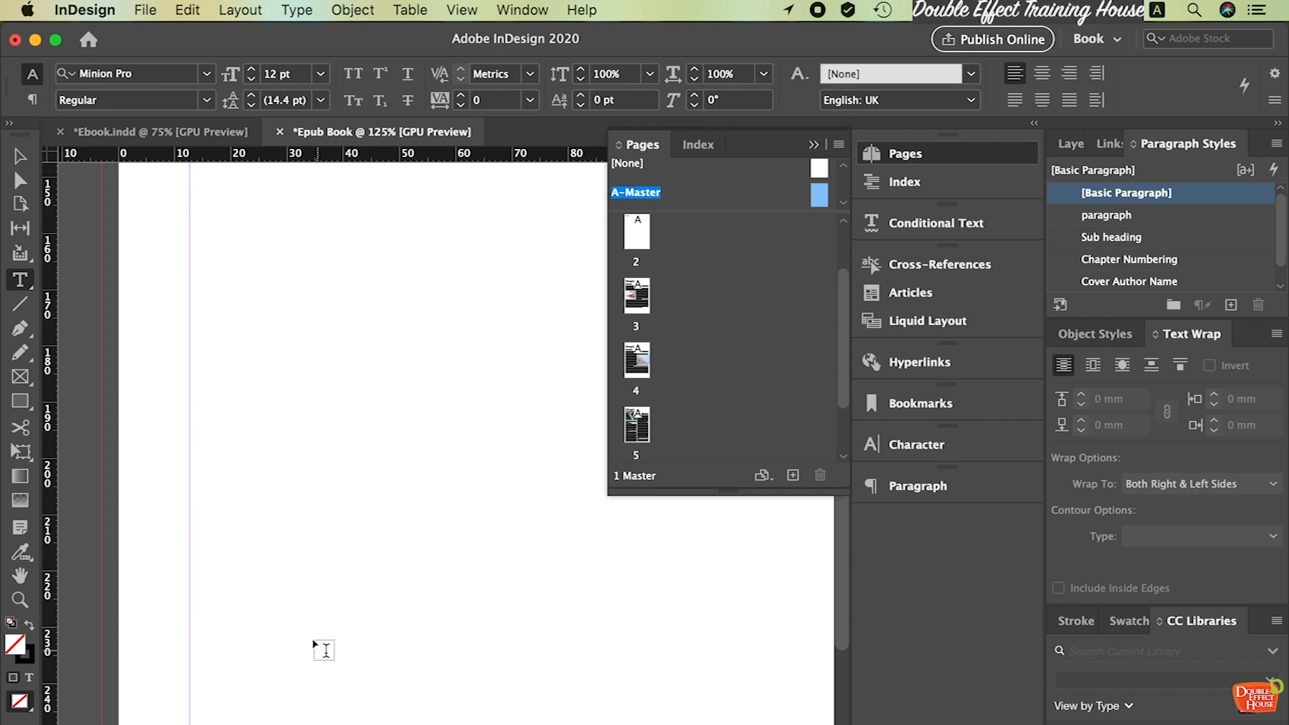
pyautogui.scroll(-10, 328, 660)
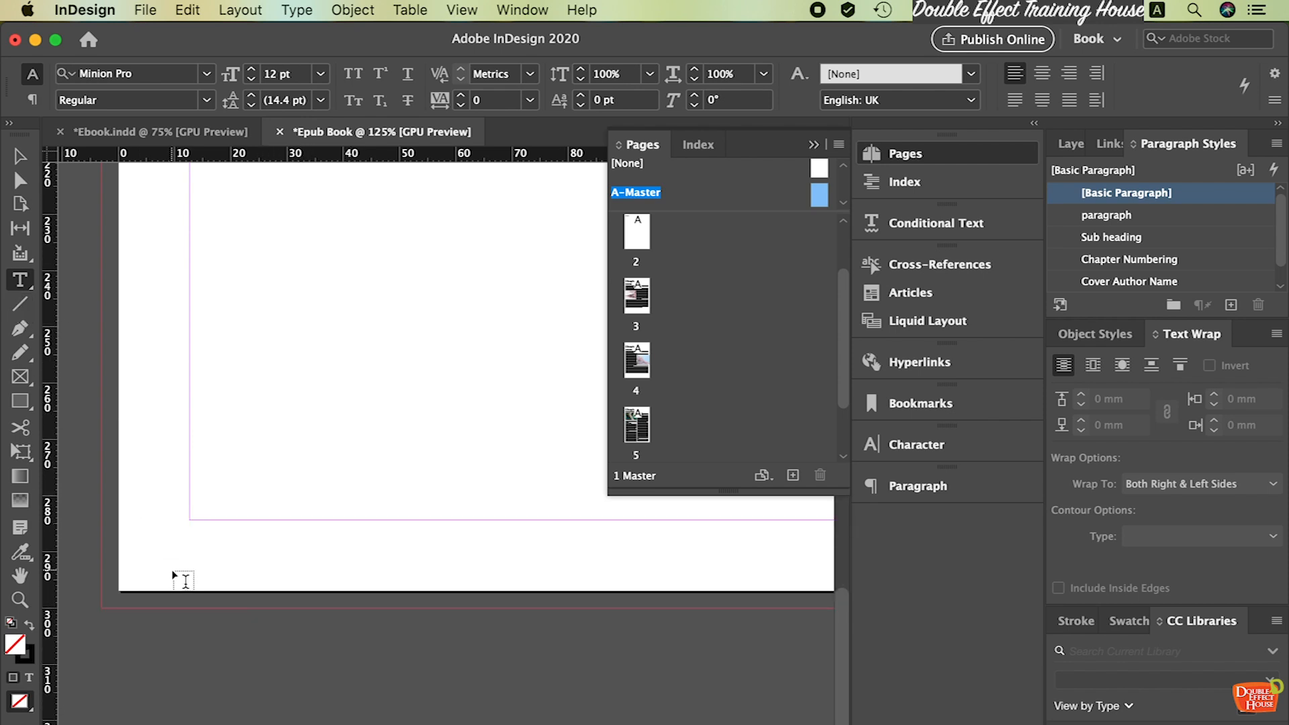
pyautogui.scroll(1, 184, 581)
pyautogui.moveTo(191, 548); pyautogui.dragTo(666, 580)
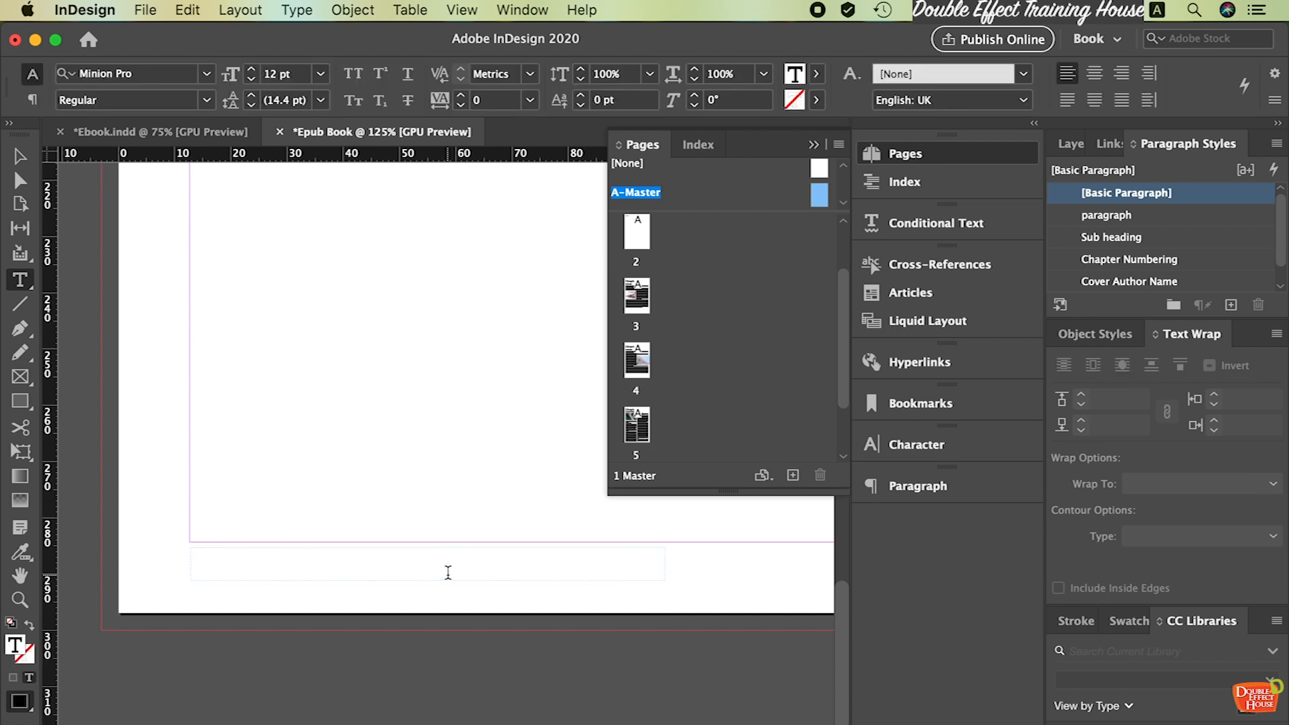
pyautogui.write('Th')
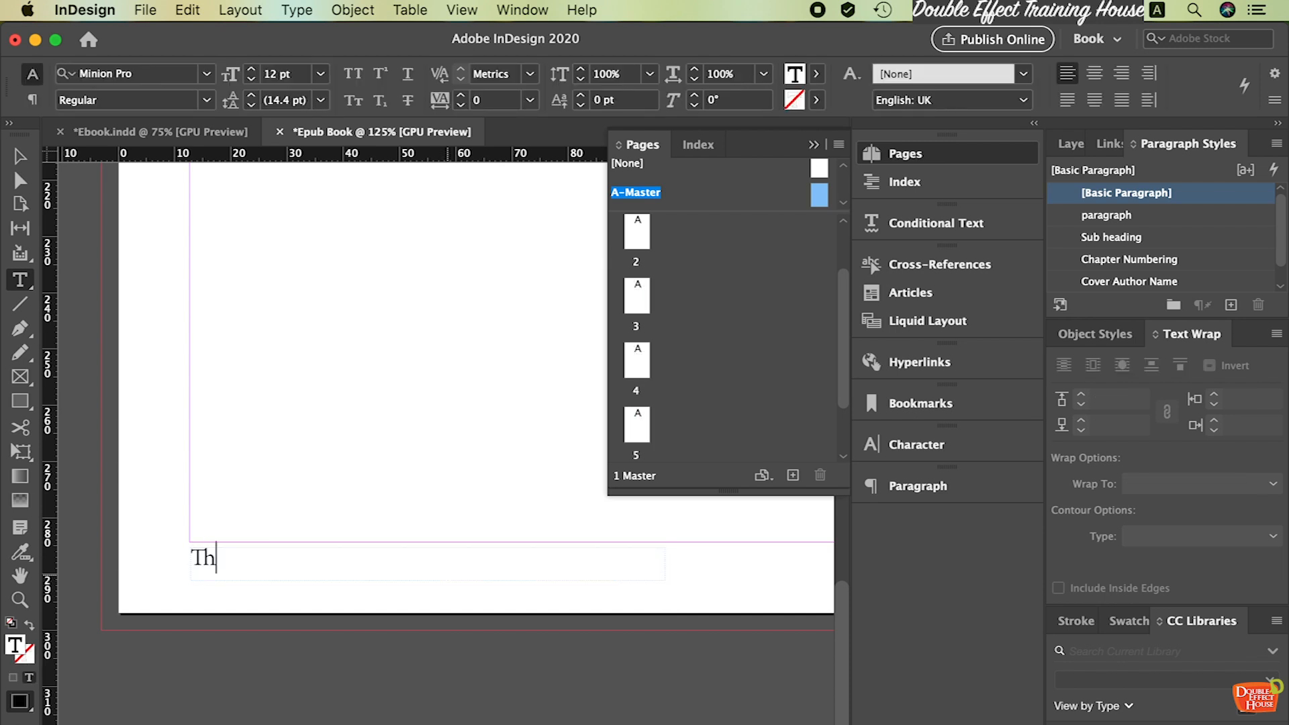
pyautogui.write('e Life in London')
# Set the font of the footer title to Hey August
pyautogui.press('super+a')
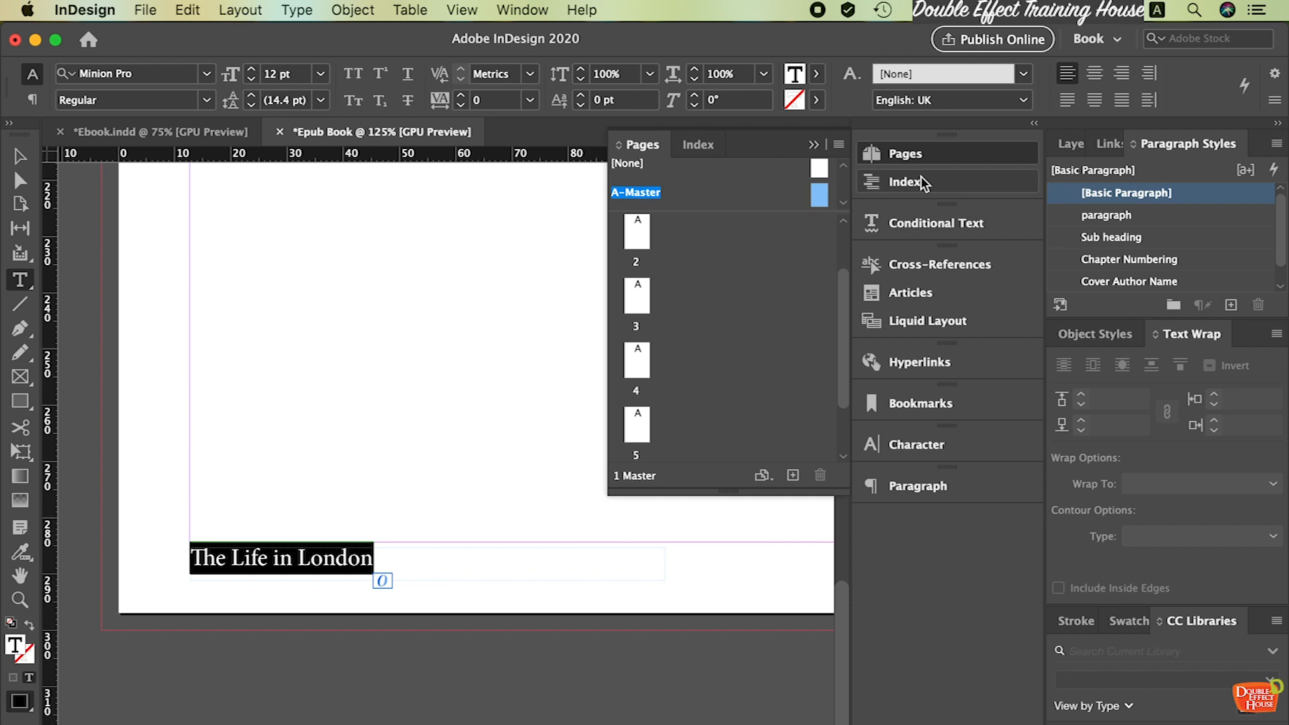
pyautogui.click(936, 452)
pyautogui.click(736, 466)
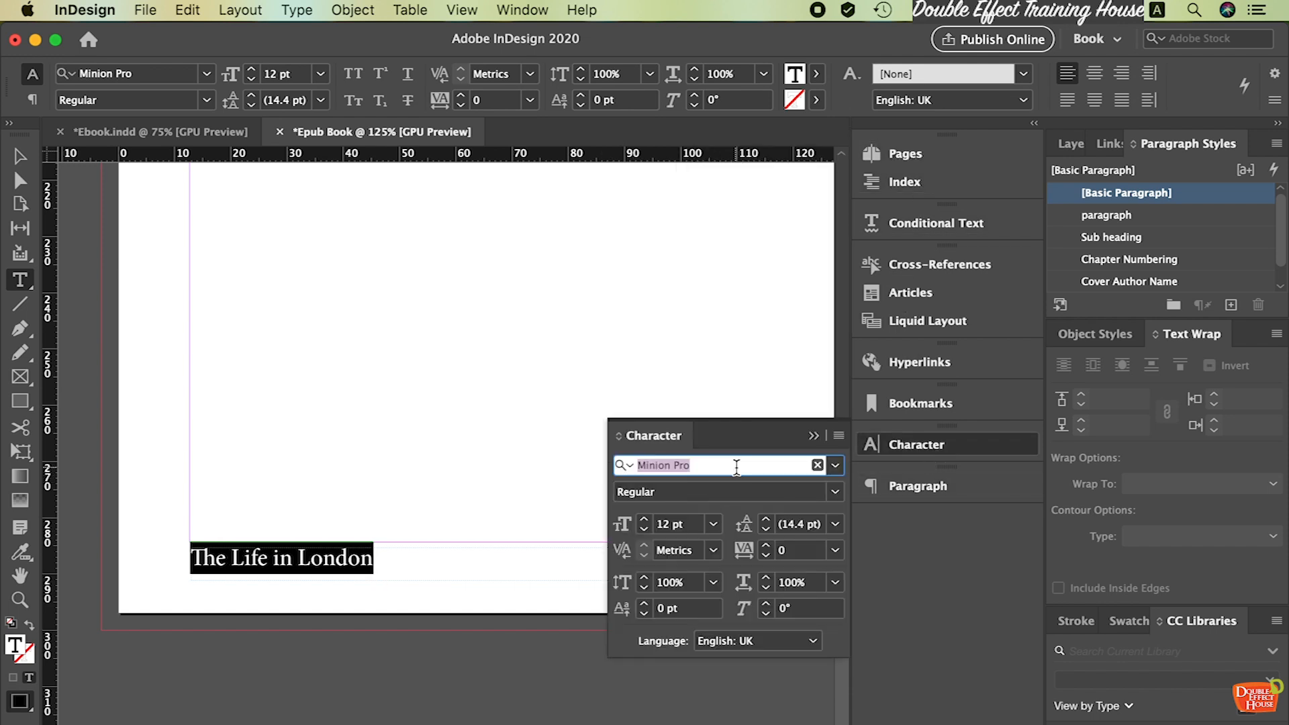
pyautogui.click(835, 465)
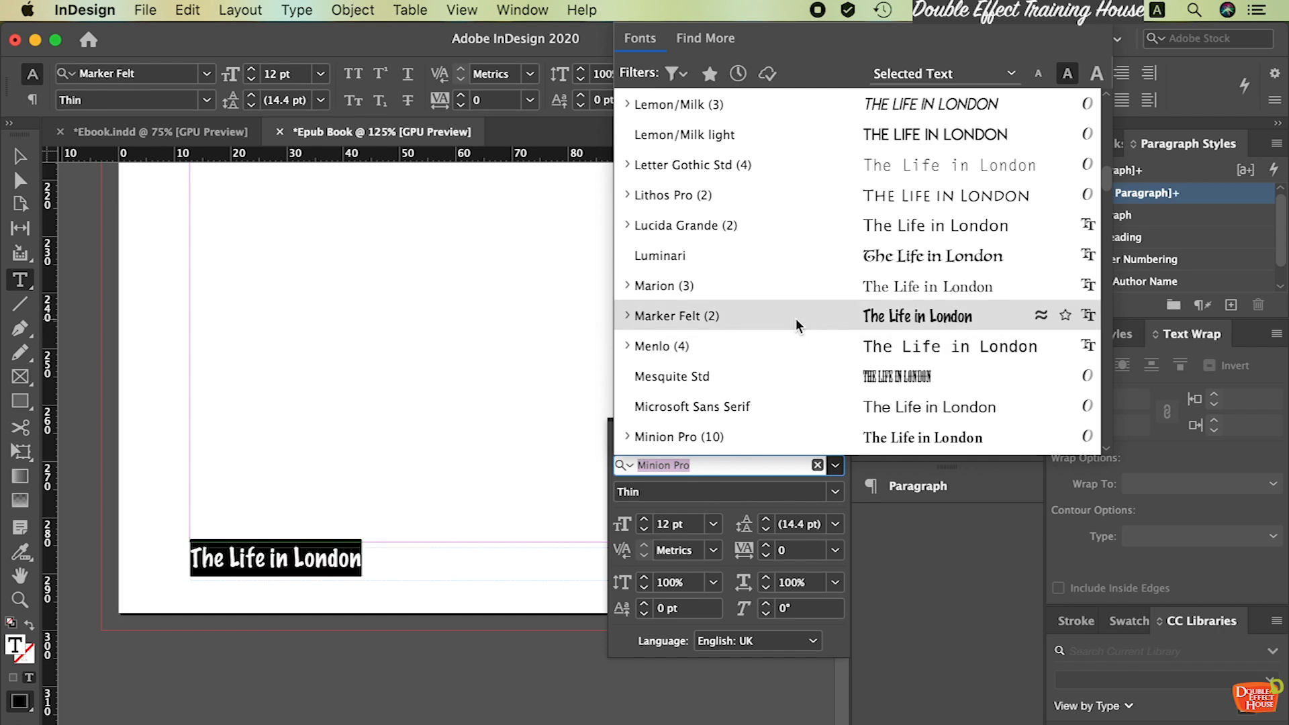
pyautogui.scroll(5, 796, 318)
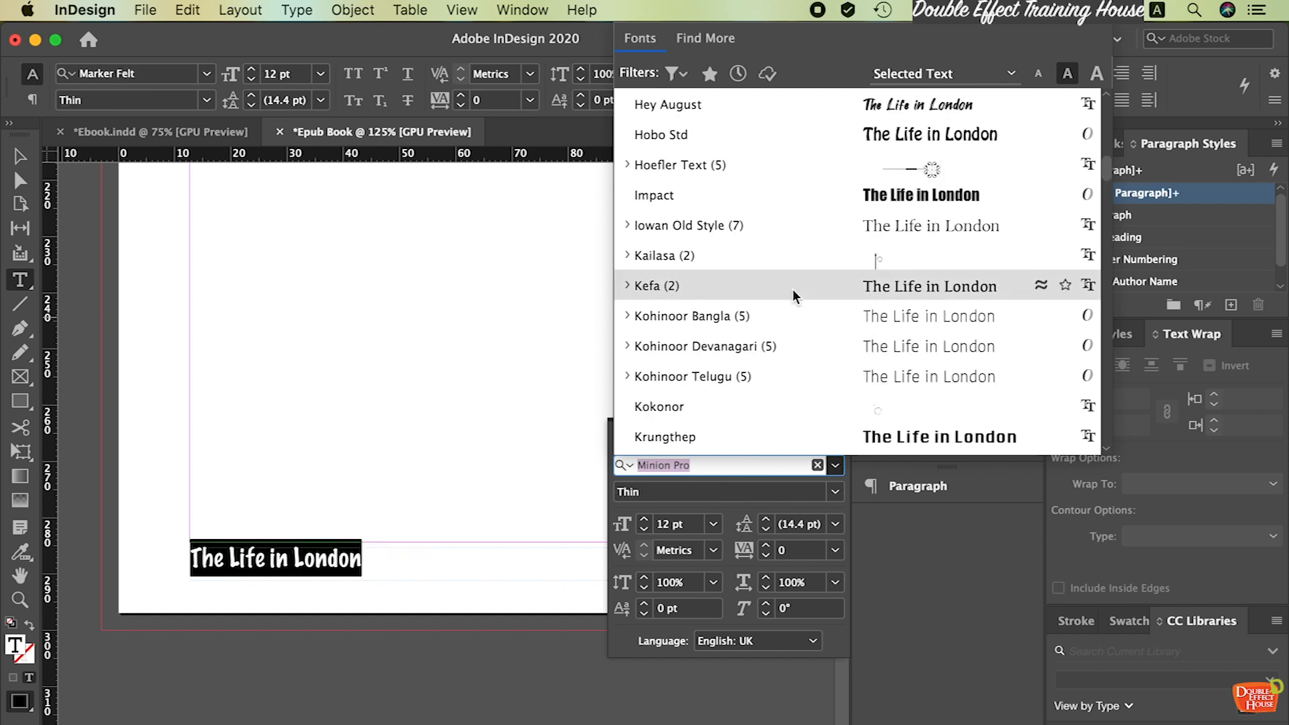
pyautogui.click(783, 111)
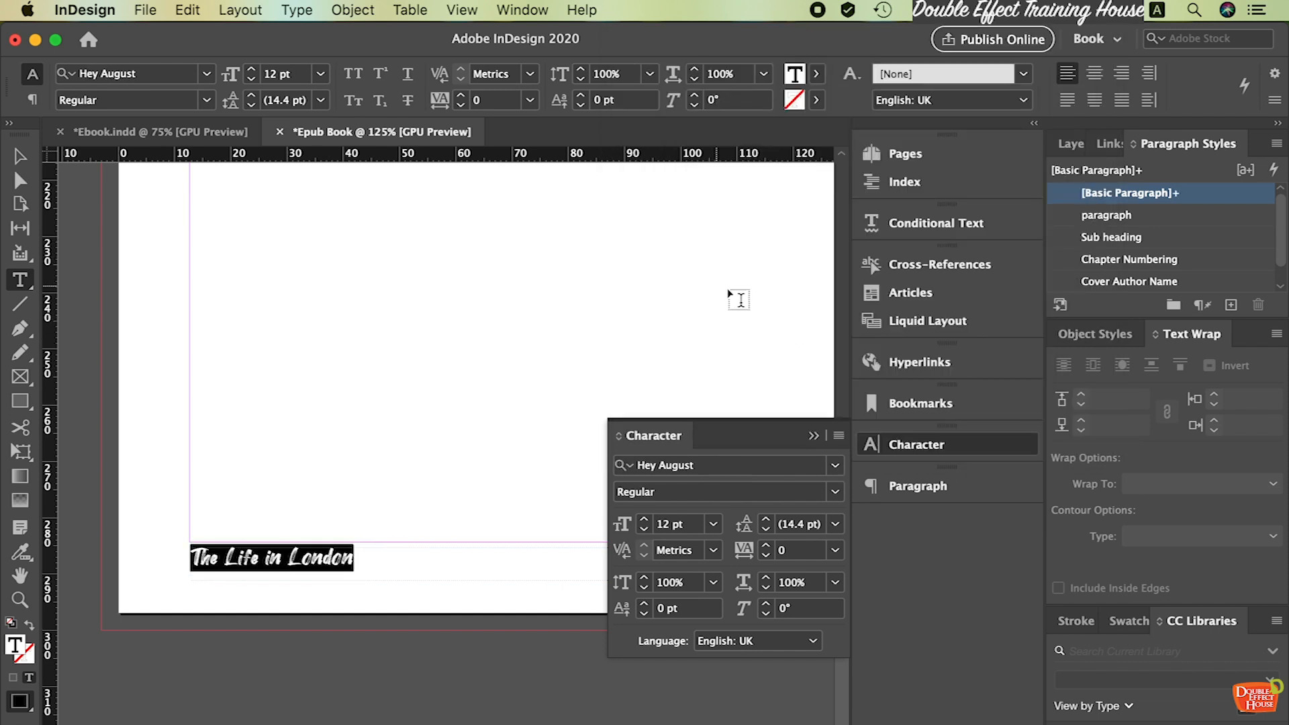
# Set the font of the whole footer title to Bradley Hand
pyautogui.click(835, 465)
pyautogui.scroll(-10, 772, 282)
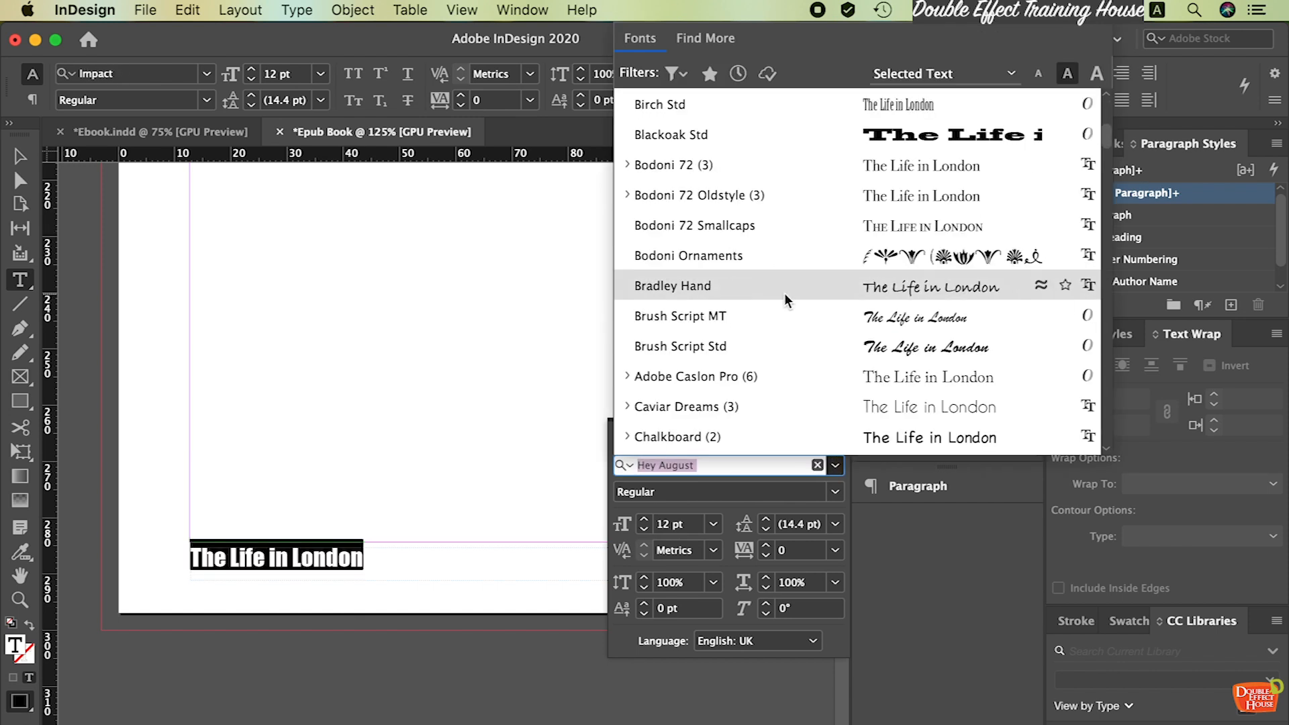
pyautogui.click(682, 288)
# Fit the footer title's text frame tightly to its text
pyautogui.click(17, 157)
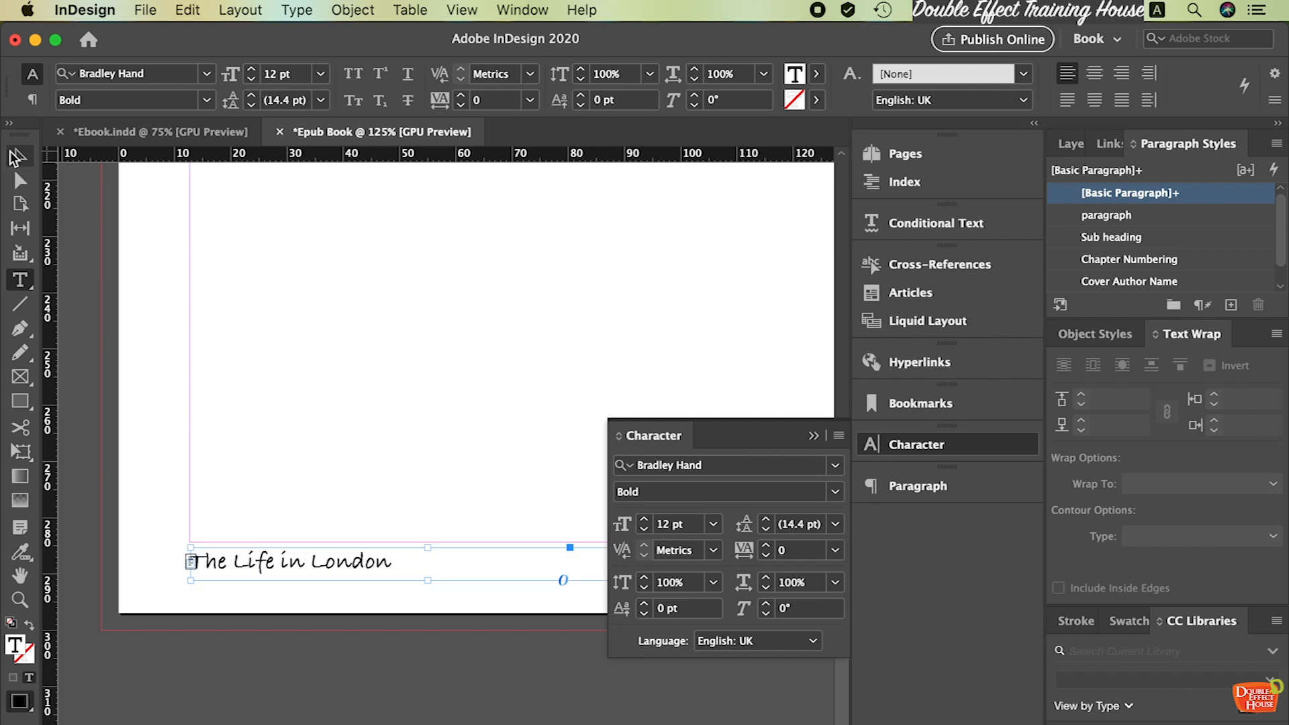
pyautogui.click(441, 609)
pyautogui.click(371, 568)
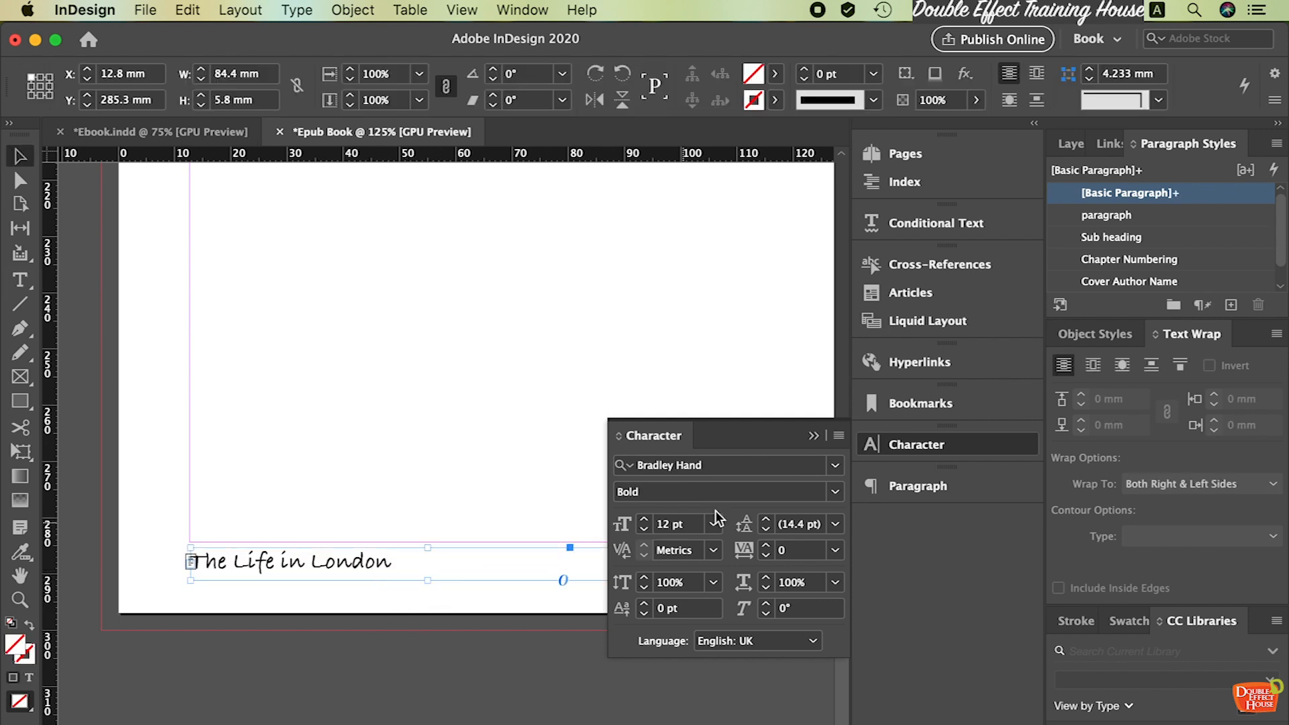
pyautogui.press('super+minus')
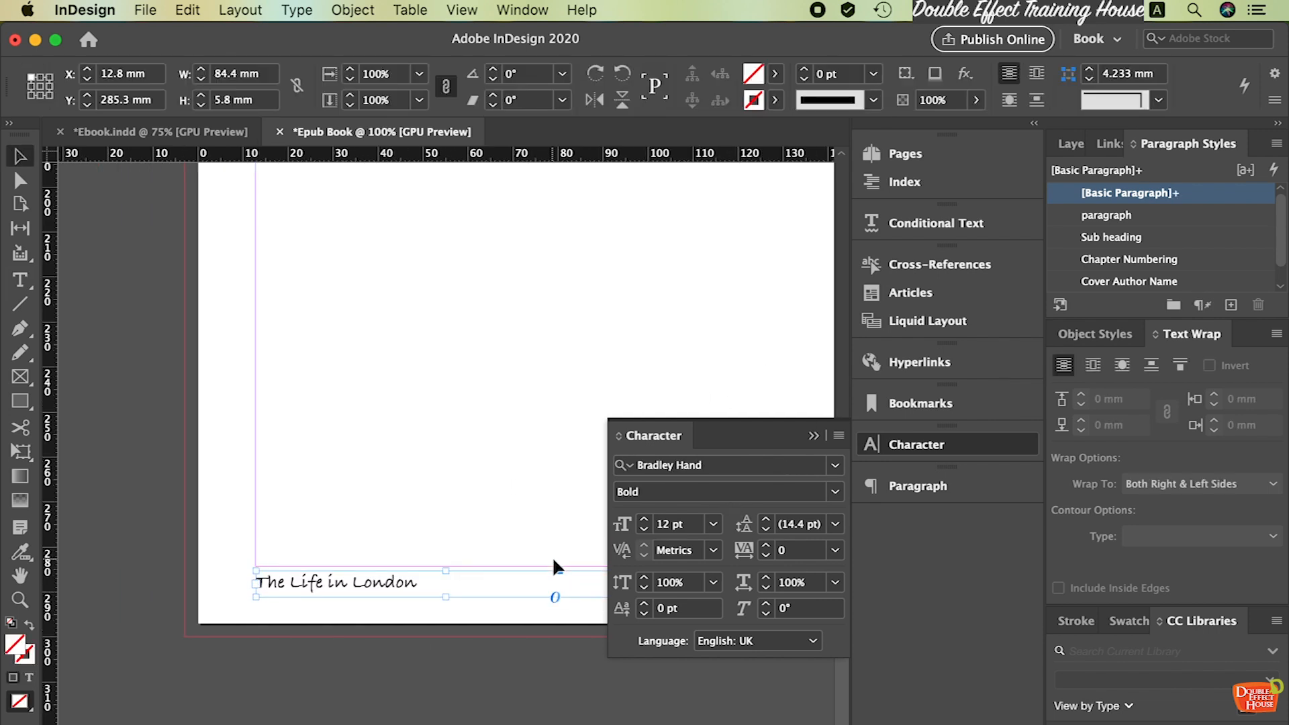
pyautogui.moveTo(570, 607); pyautogui.dragTo(364, 600)
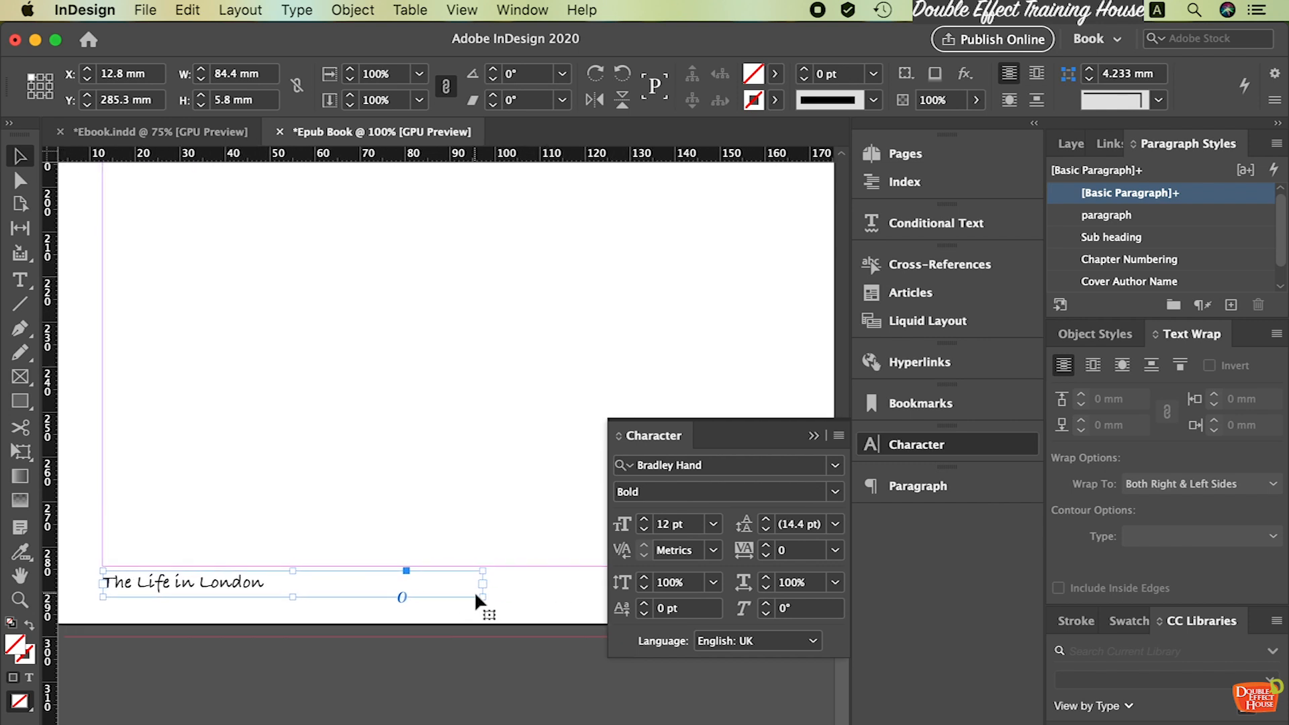
pyautogui.doubleClick(483, 596)
# Draw a small text frame for the page number below the bottom margin, ending at the right margin of the master page
pyautogui.hscroll(5, 513, 598)
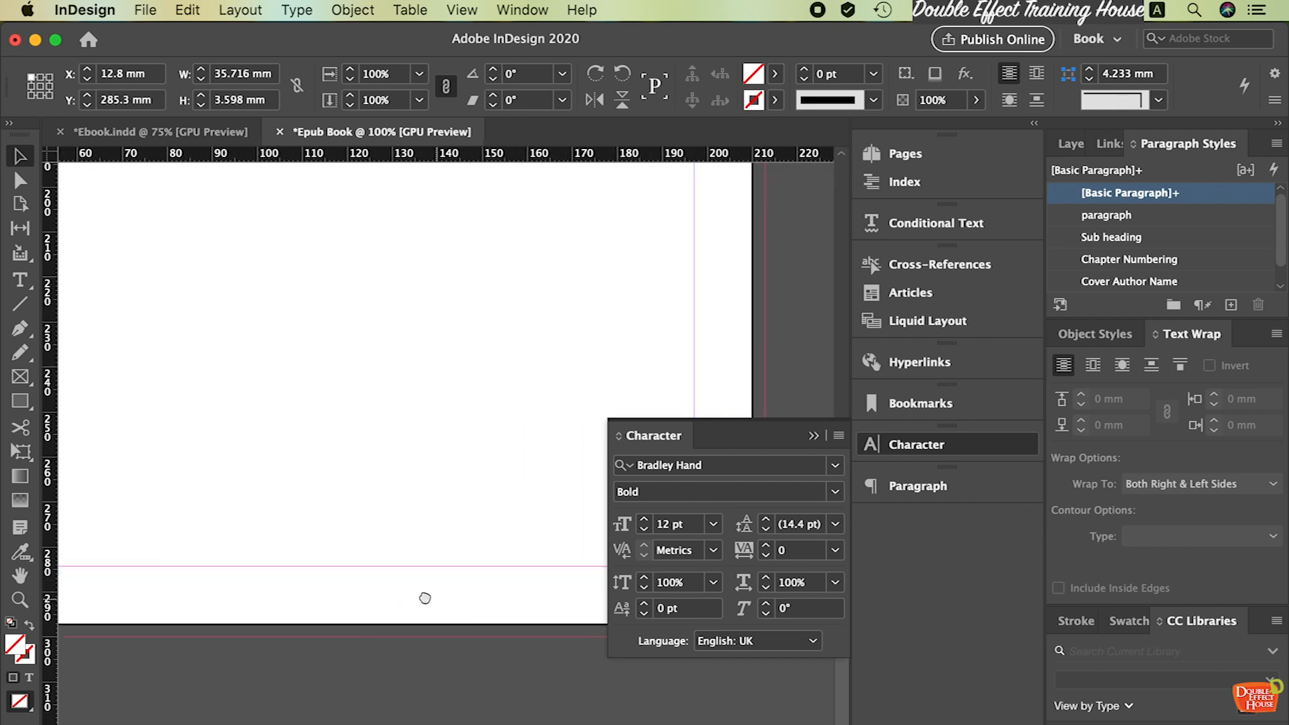
pyautogui.click(813, 436)
pyautogui.moveTo(575, 506); pyautogui.dragTo(637, 455)
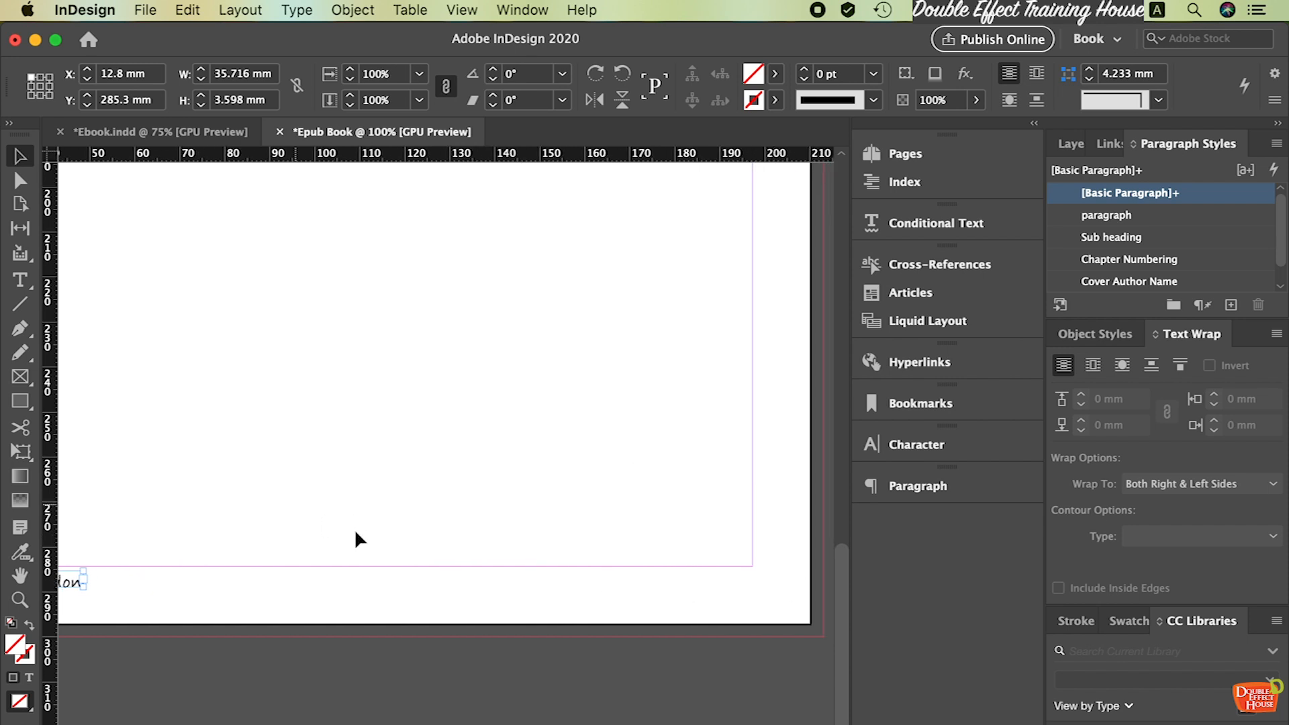
pyautogui.click(26, 284)
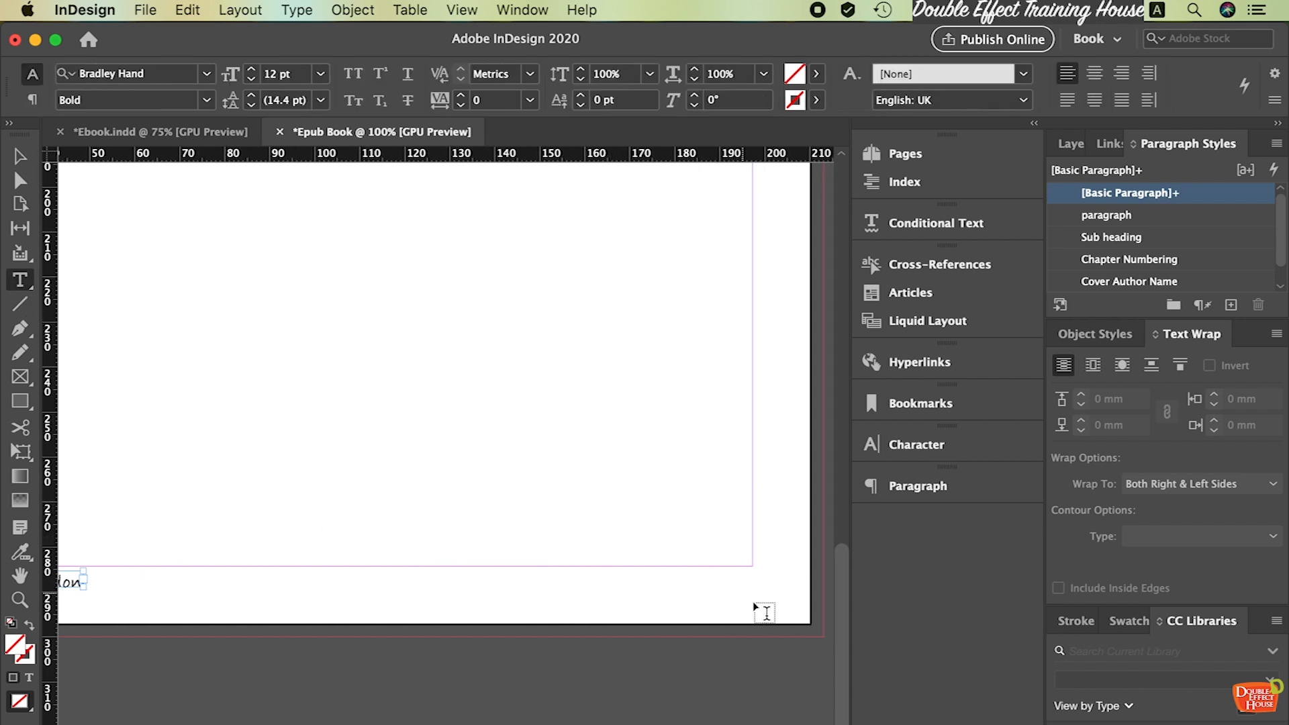
pyautogui.moveTo(714, 579); pyautogui.dragTo(754, 602)
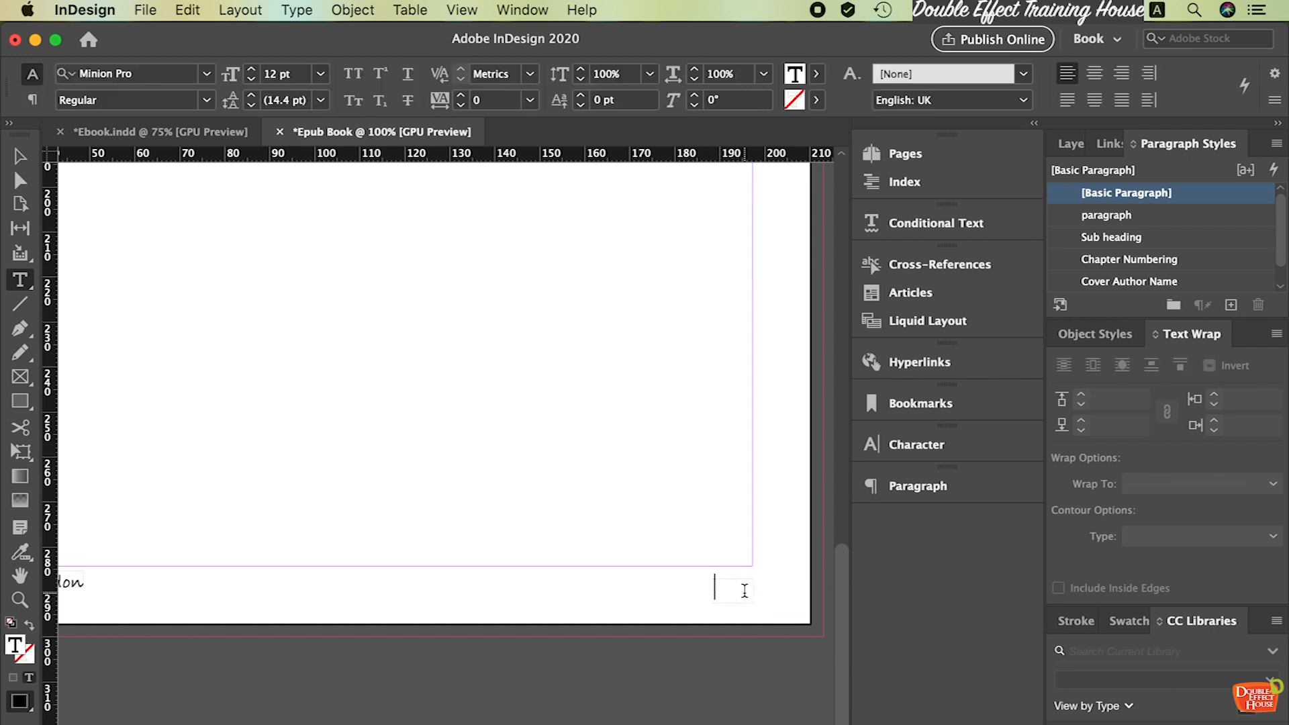
# Insert a Current Page Number marker into the new small footer frame
pyautogui.click(290, 10)
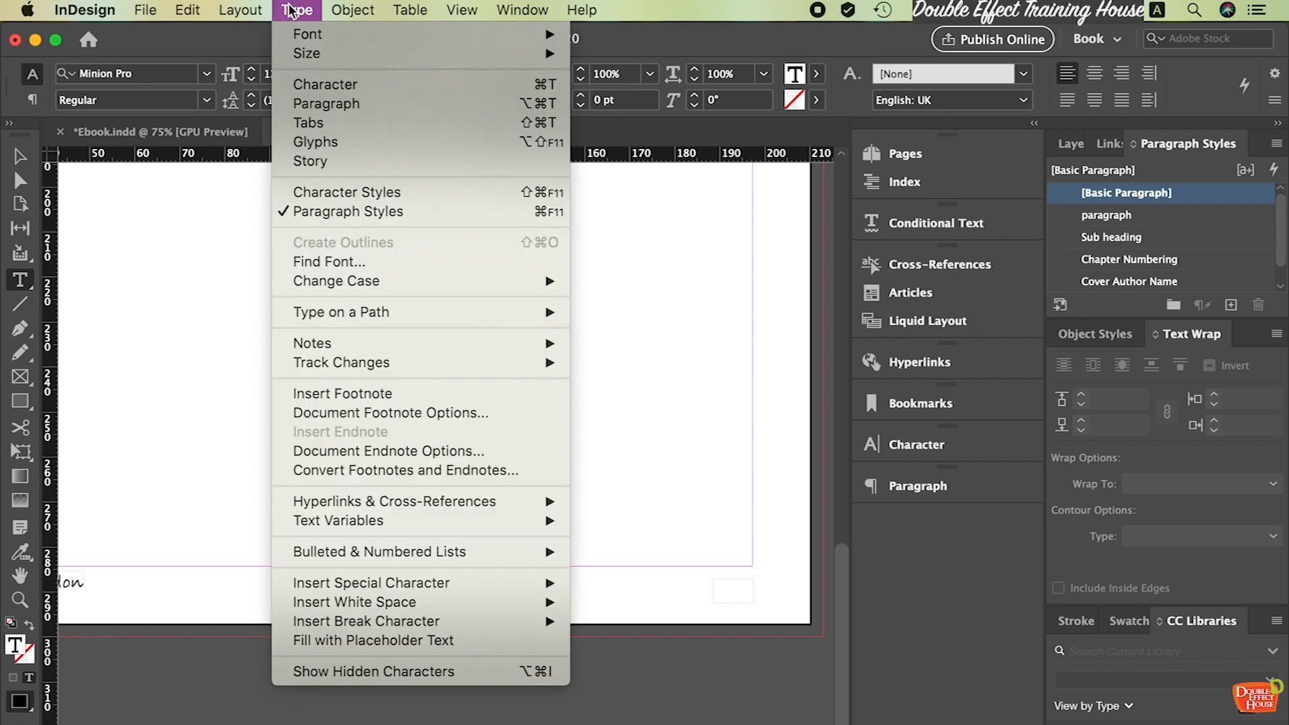
pyautogui.moveTo(448, 591)
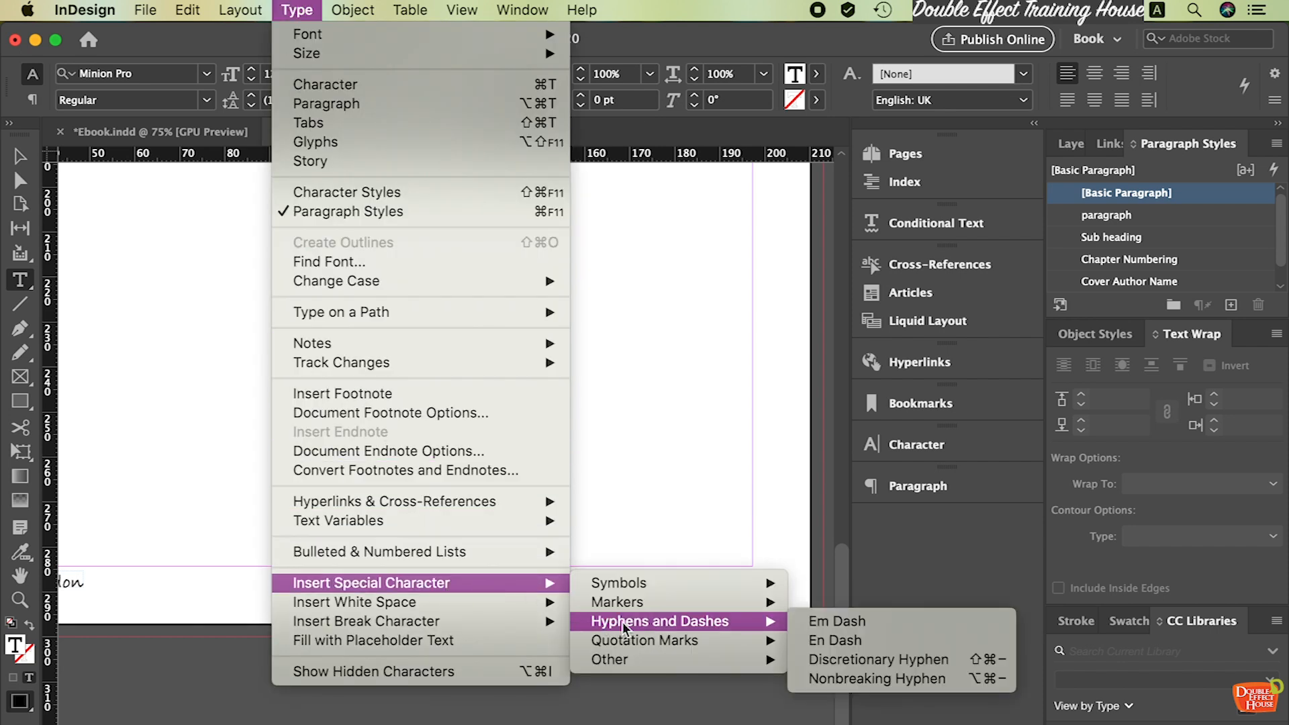
pyautogui.moveTo(678, 585)
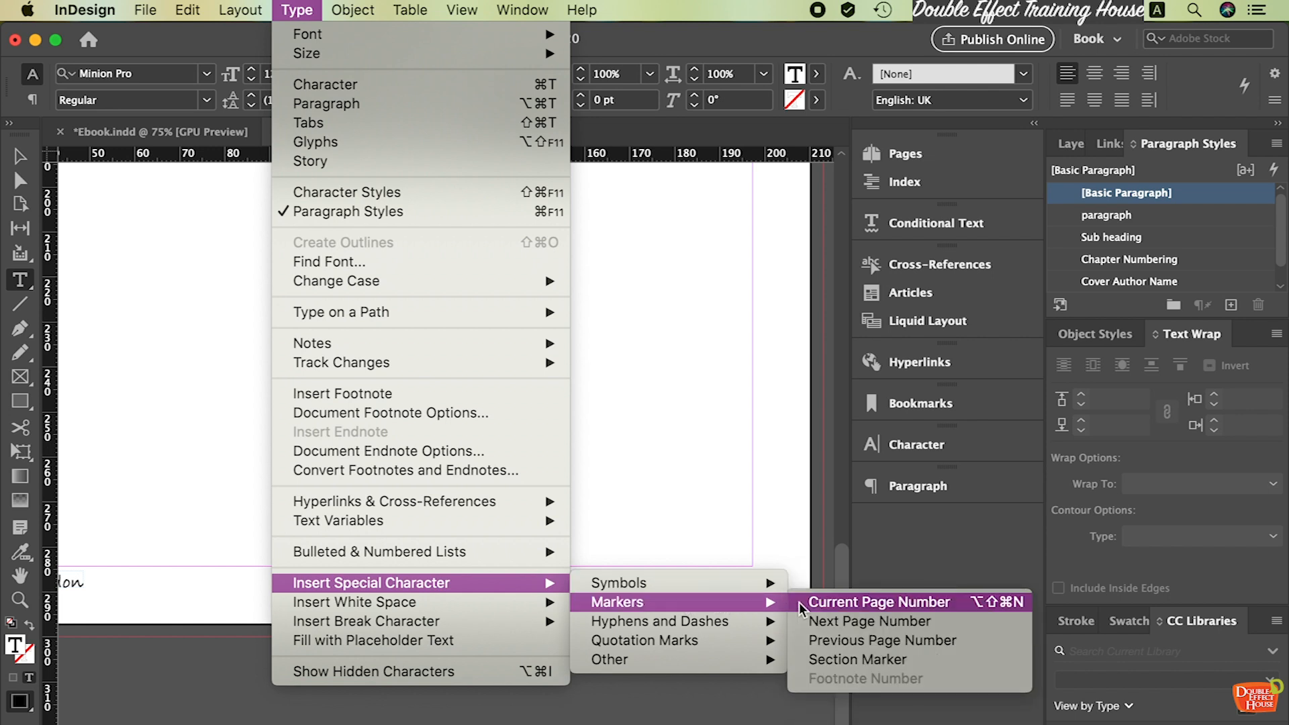
pyautogui.click(802, 602)
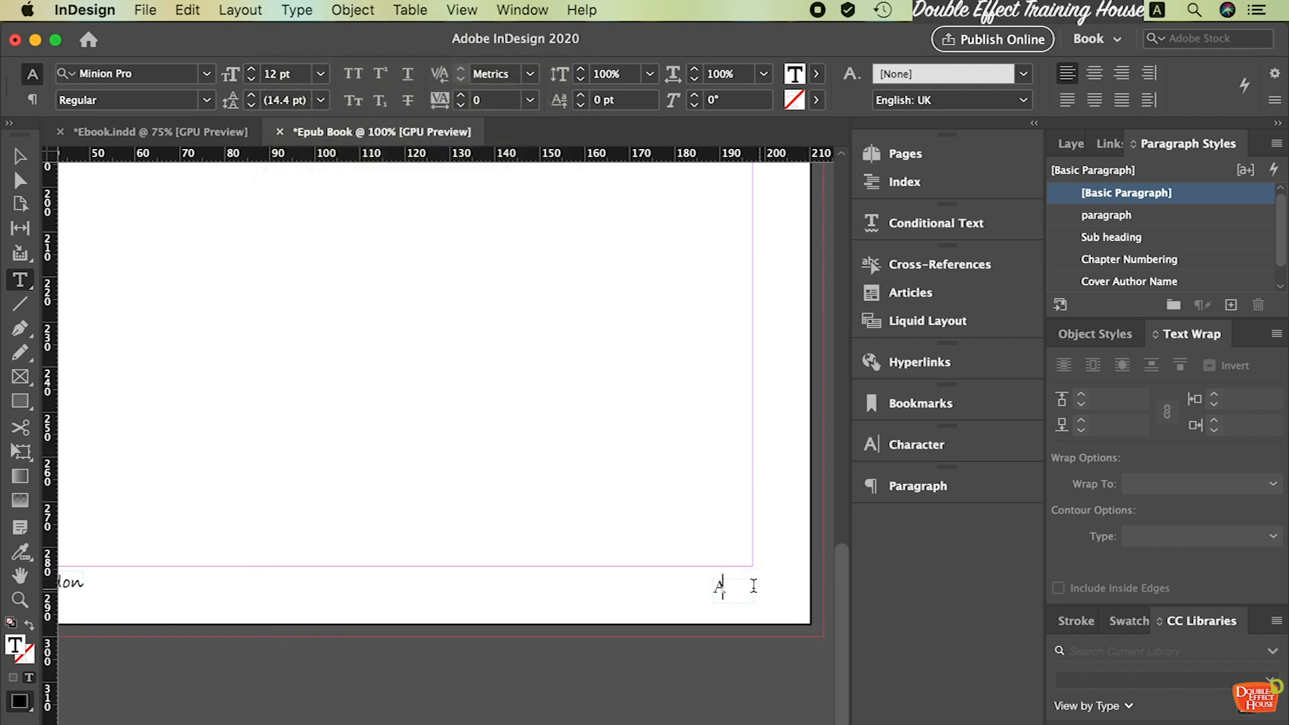
# Select the page number marker in the footer and open its character formatting settings
pyautogui.doubleClick(721, 586)
pyautogui.moveTo(730, 581)
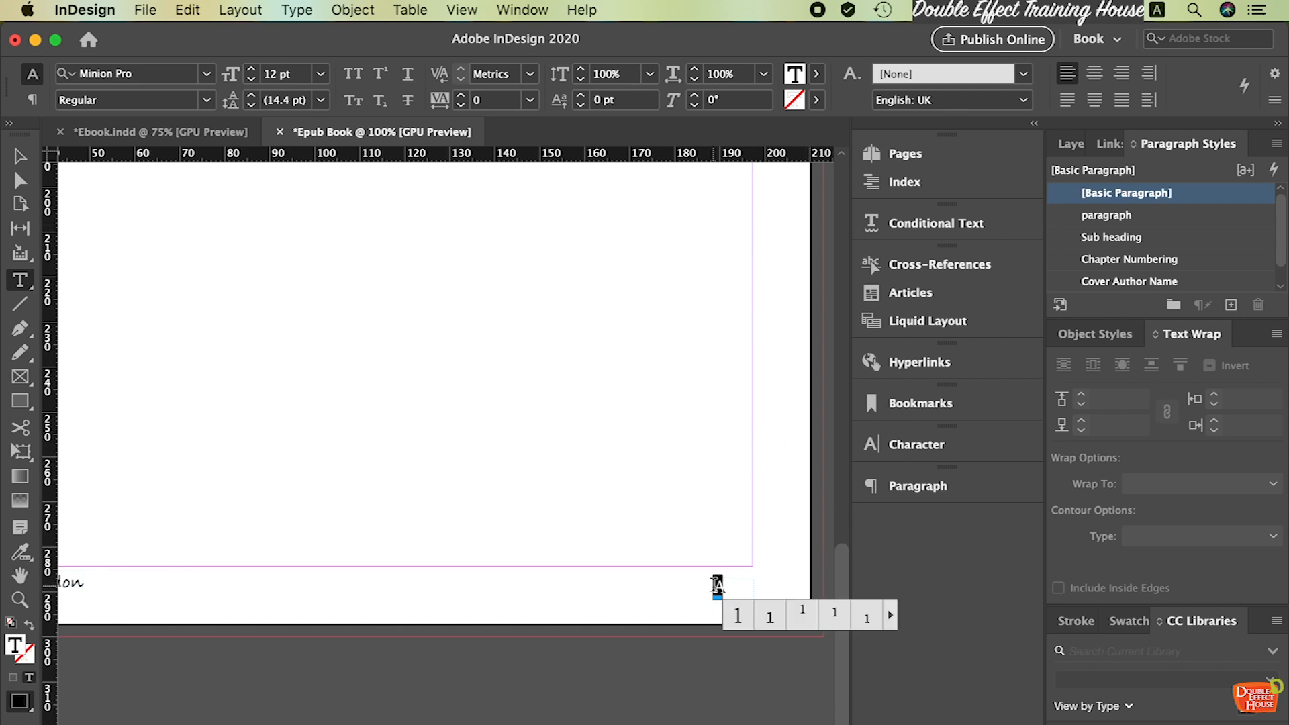
pyautogui.click(967, 443)
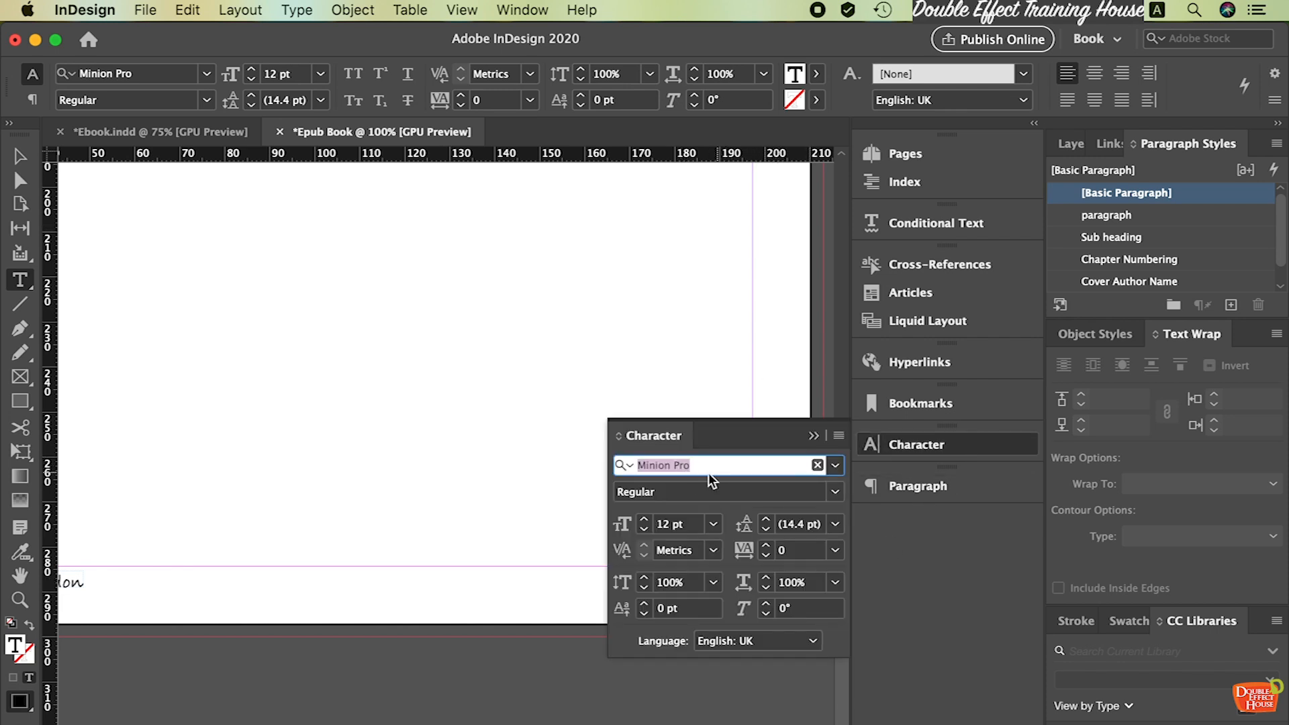
pyautogui.write('r')
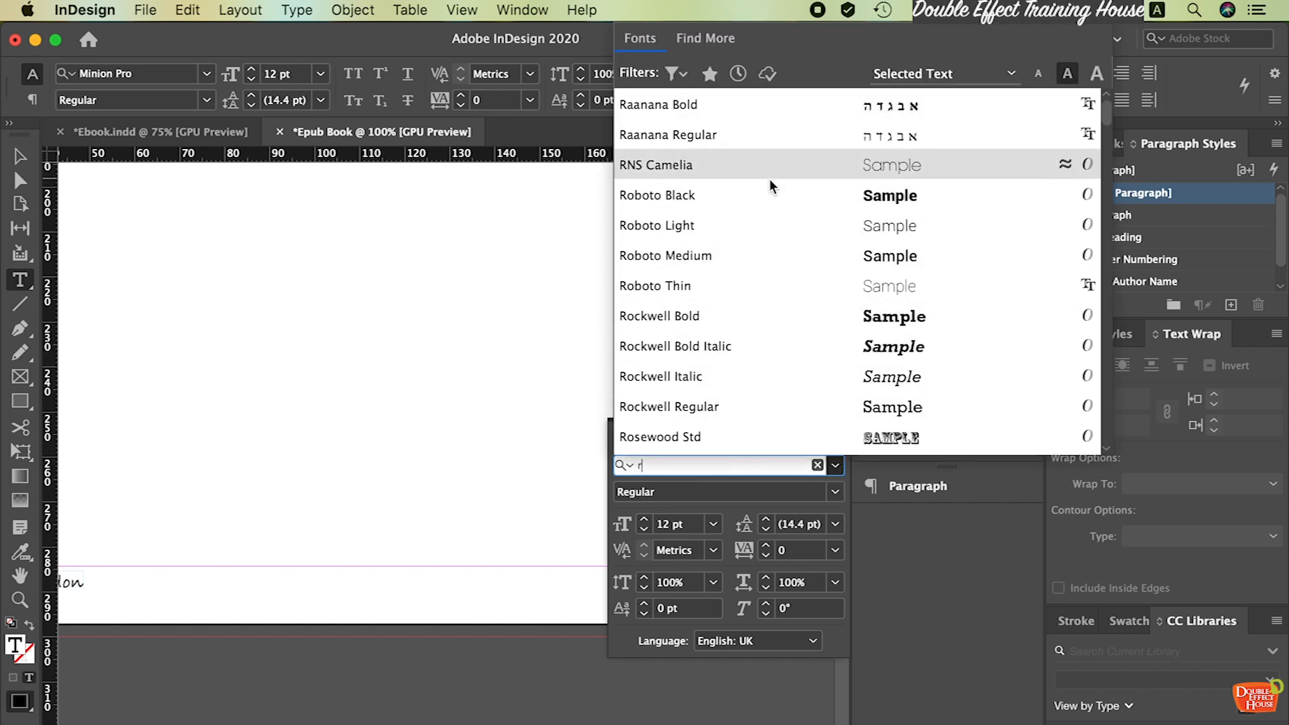
pyautogui.scroll(-3, 756, 362)
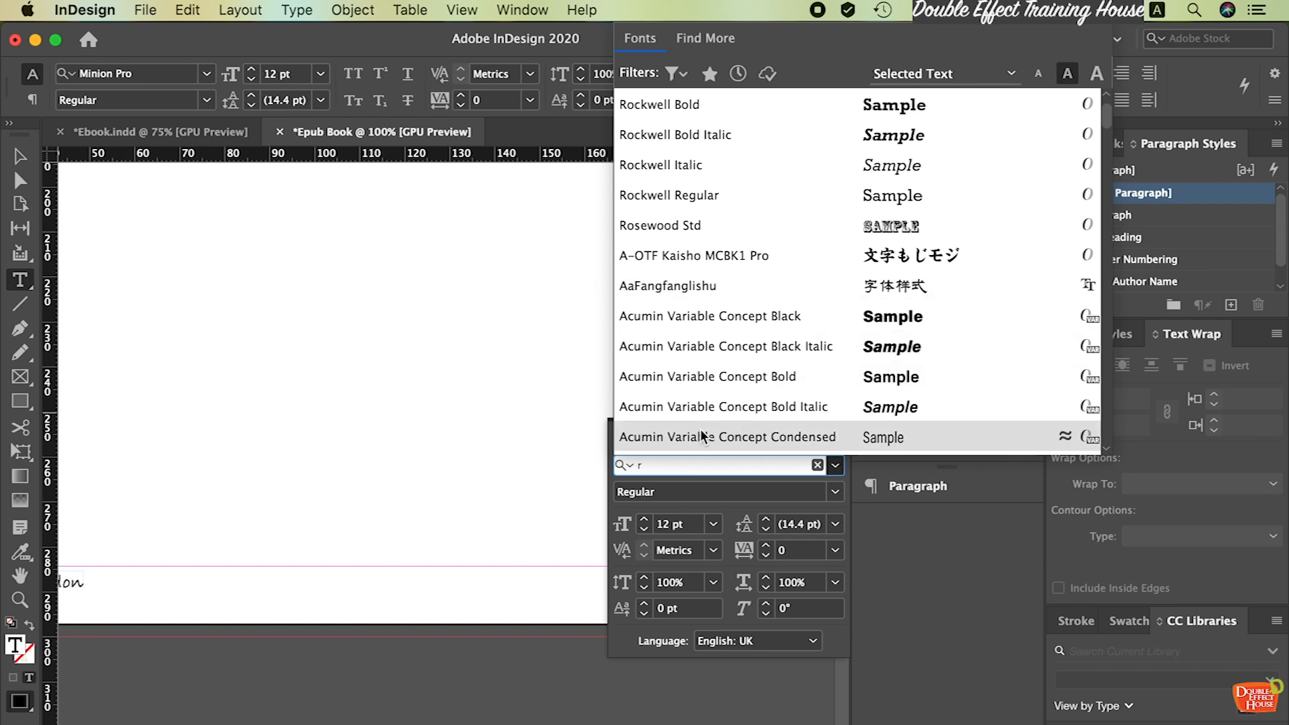
pyautogui.scroll(-15, 743, 329)
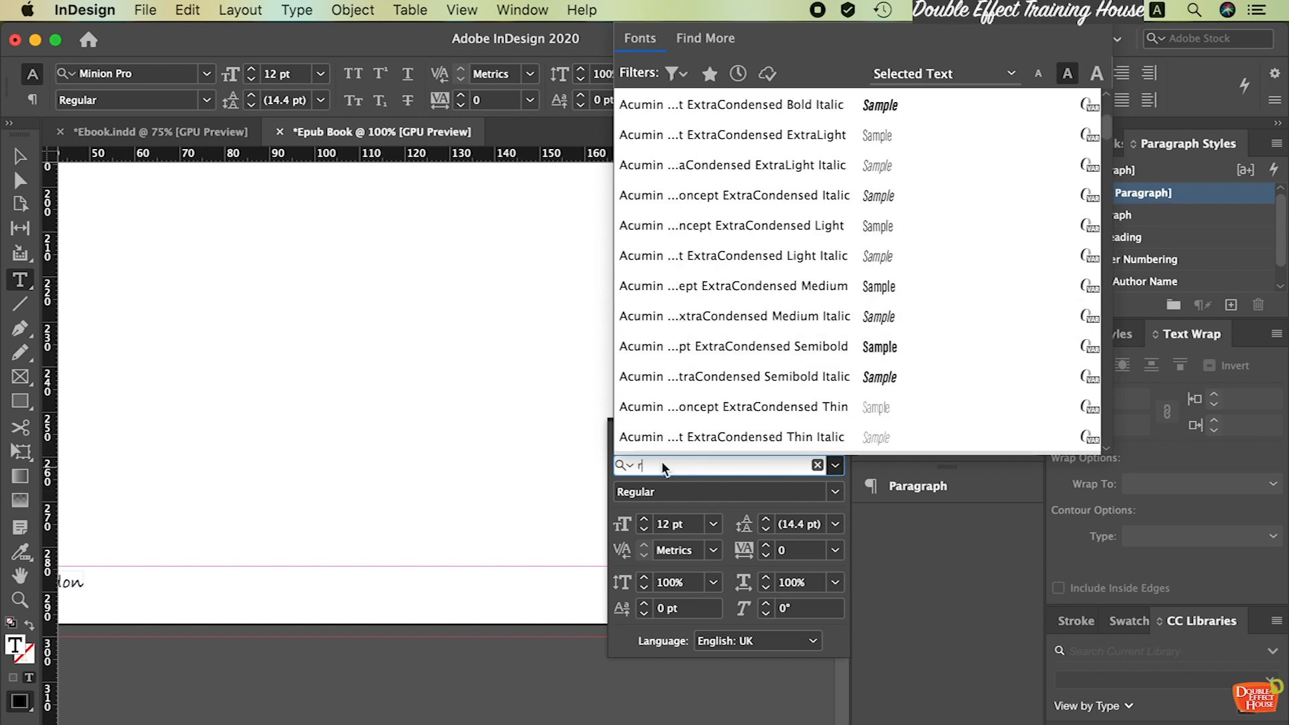
pyautogui.press('Escape')
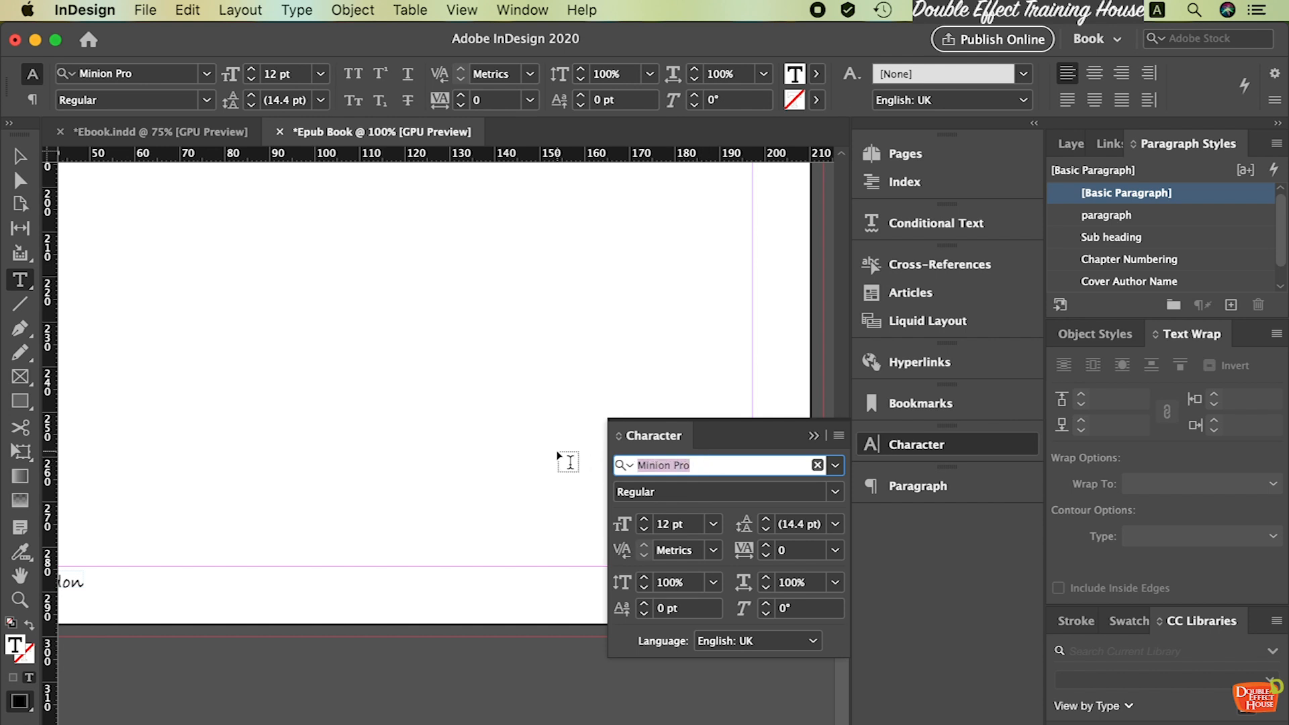
# Find the fonts matching "ro" and apply Roboto Thin to the page number marker
pyautogui.write('ro')
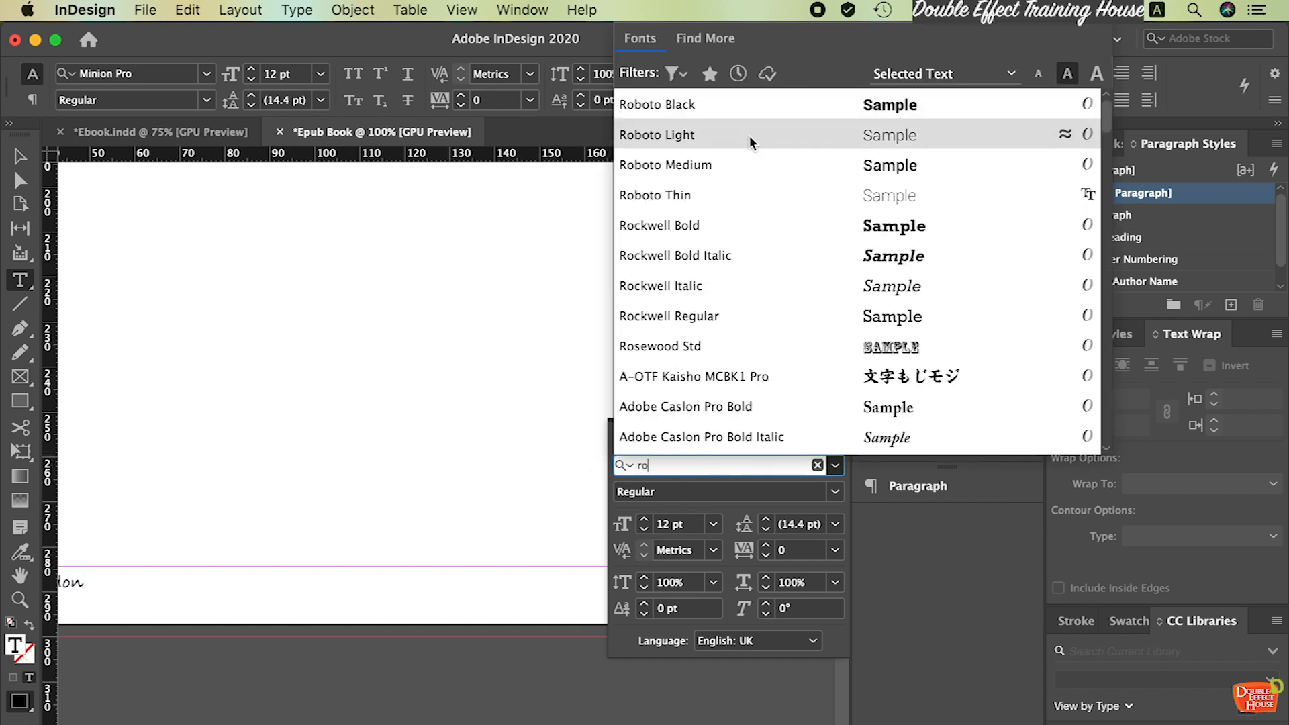
pyautogui.click(711, 196)
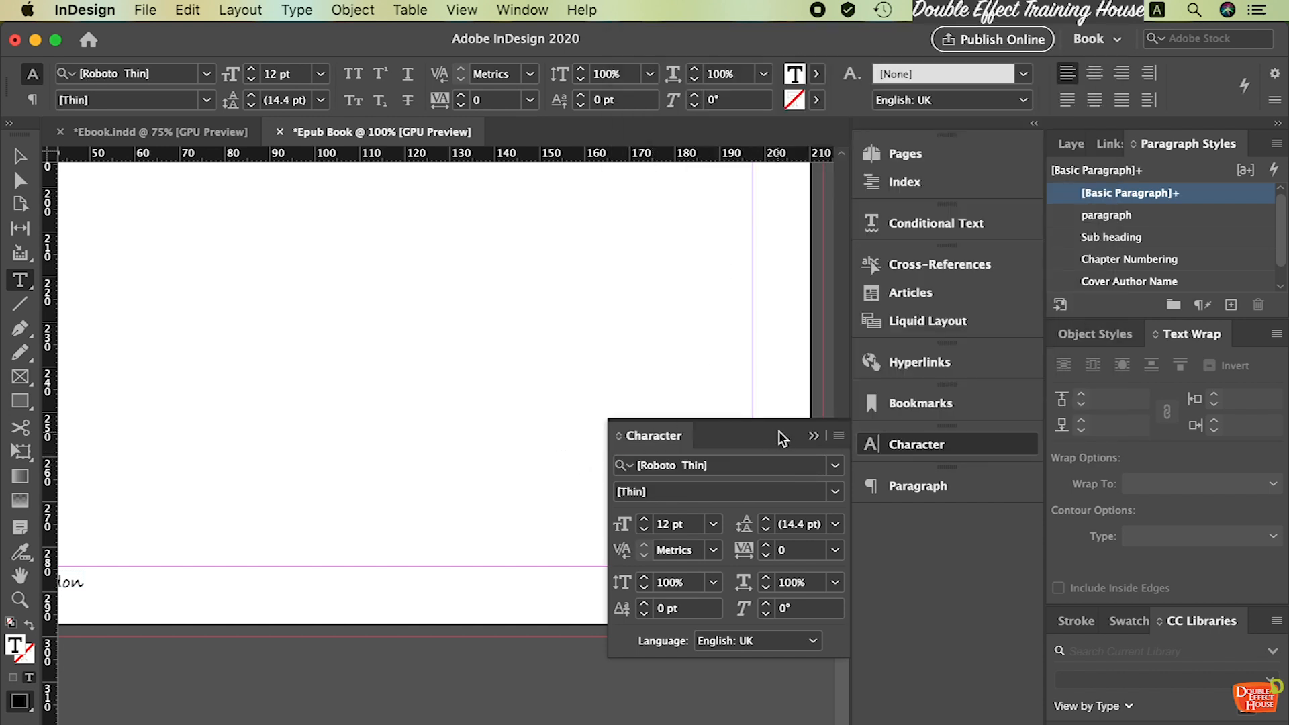
pyautogui.click(813, 437)
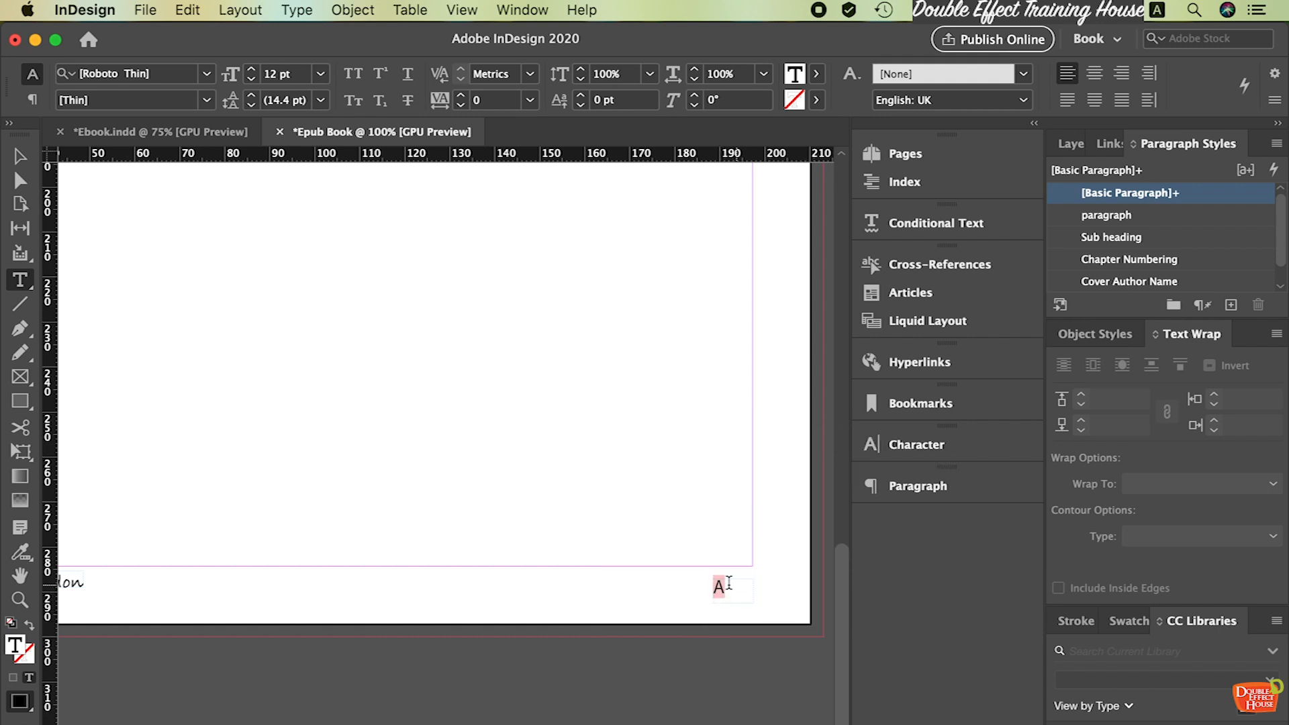
# Set the selected page number marker's font family to Roboto in the Thin style, and finish editing the text
pyautogui.click(900, 450)
pyautogui.click(756, 464)
pyautogui.write('ro')
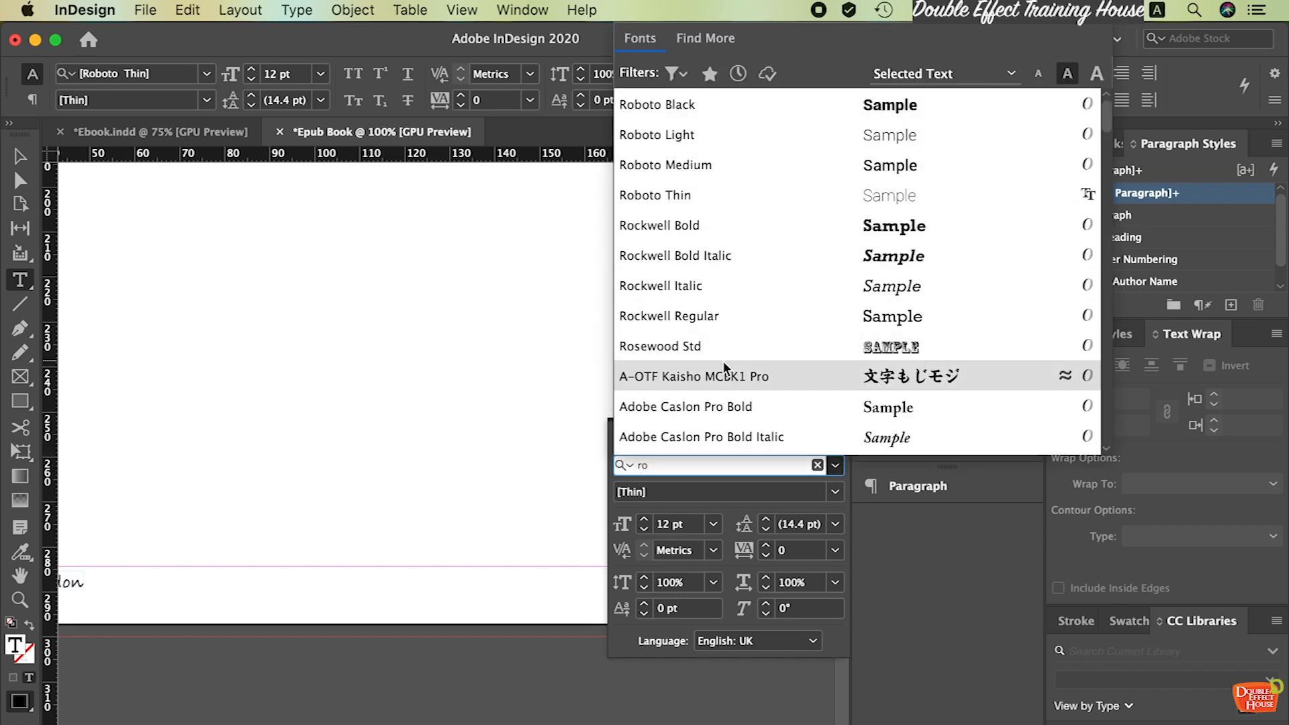
pyautogui.click(752, 196)
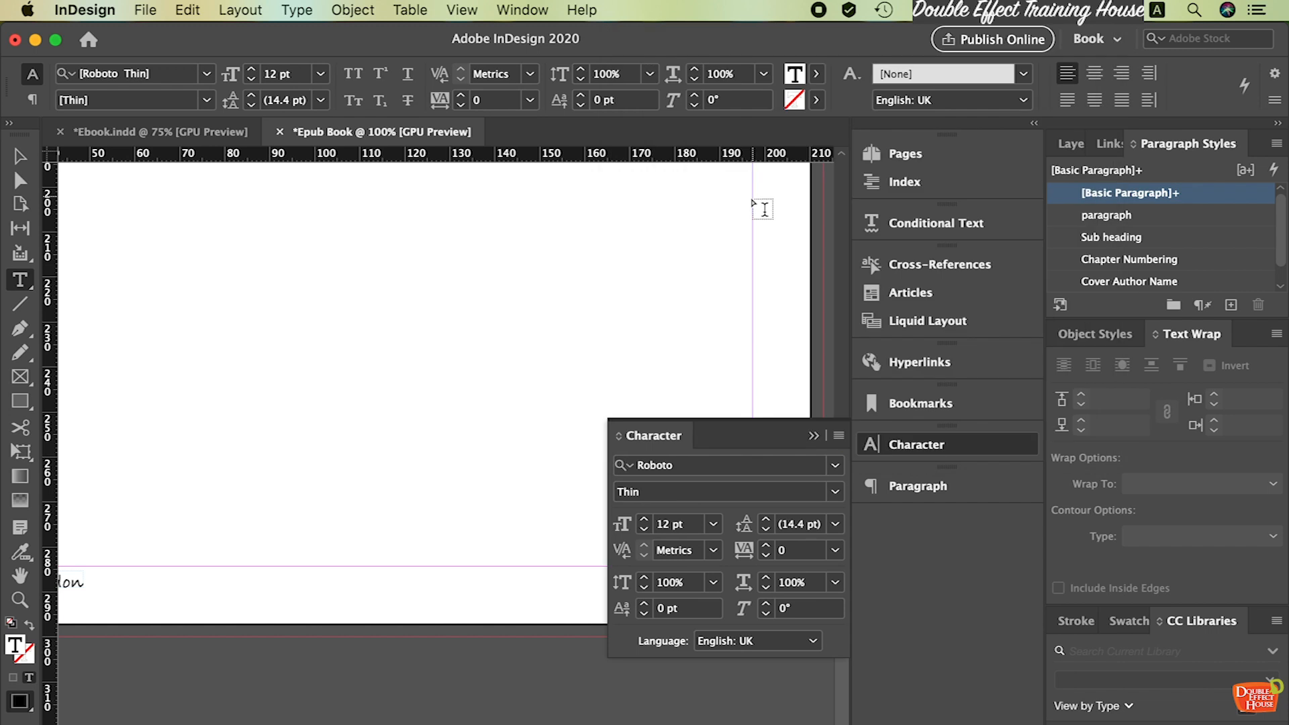
pyautogui.click(815, 436)
pyautogui.press('Escape')
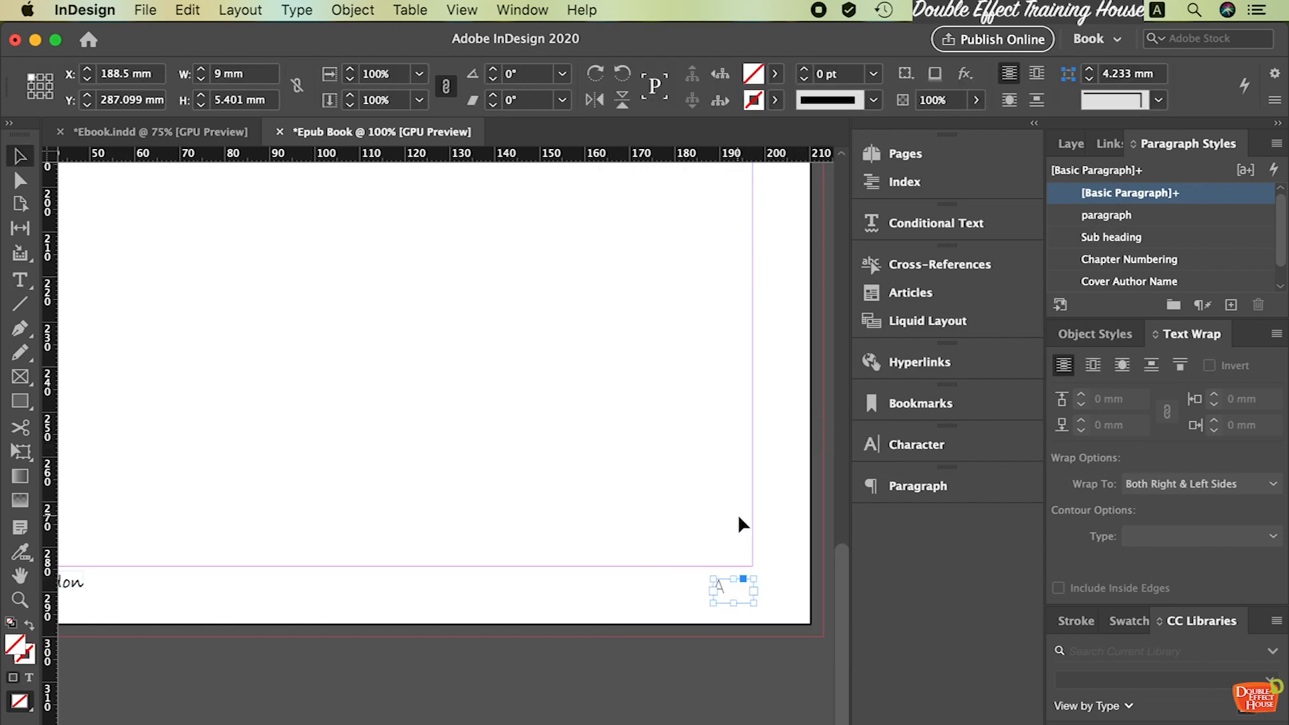
# Right-align the page number and move its frame to about X 188 mm, Y 286.2 mm, in line with the footer title
pyautogui.click(921, 487)
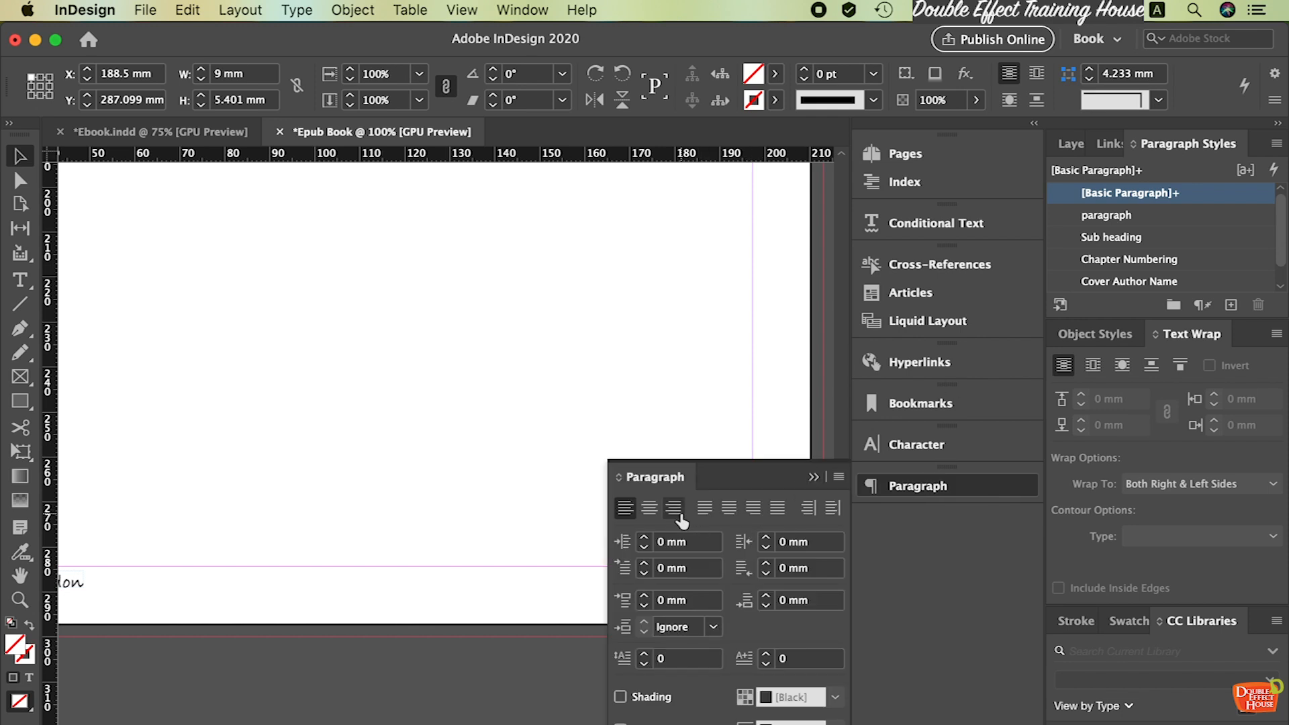
pyautogui.click(747, 600)
pyautogui.moveTo(741, 595); pyautogui.dragTo(738, 592)
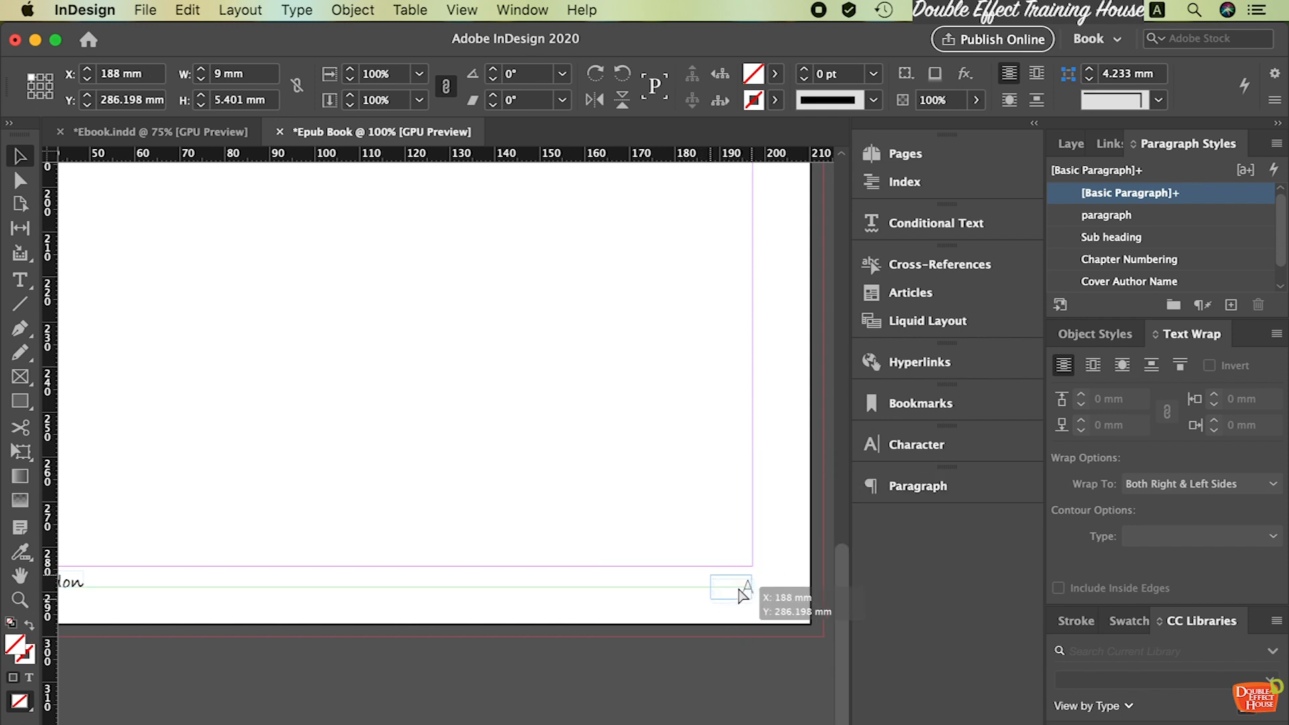
pyautogui.click(783, 572)
pyautogui.press('super+minus')
pyautogui.press('super+minus')
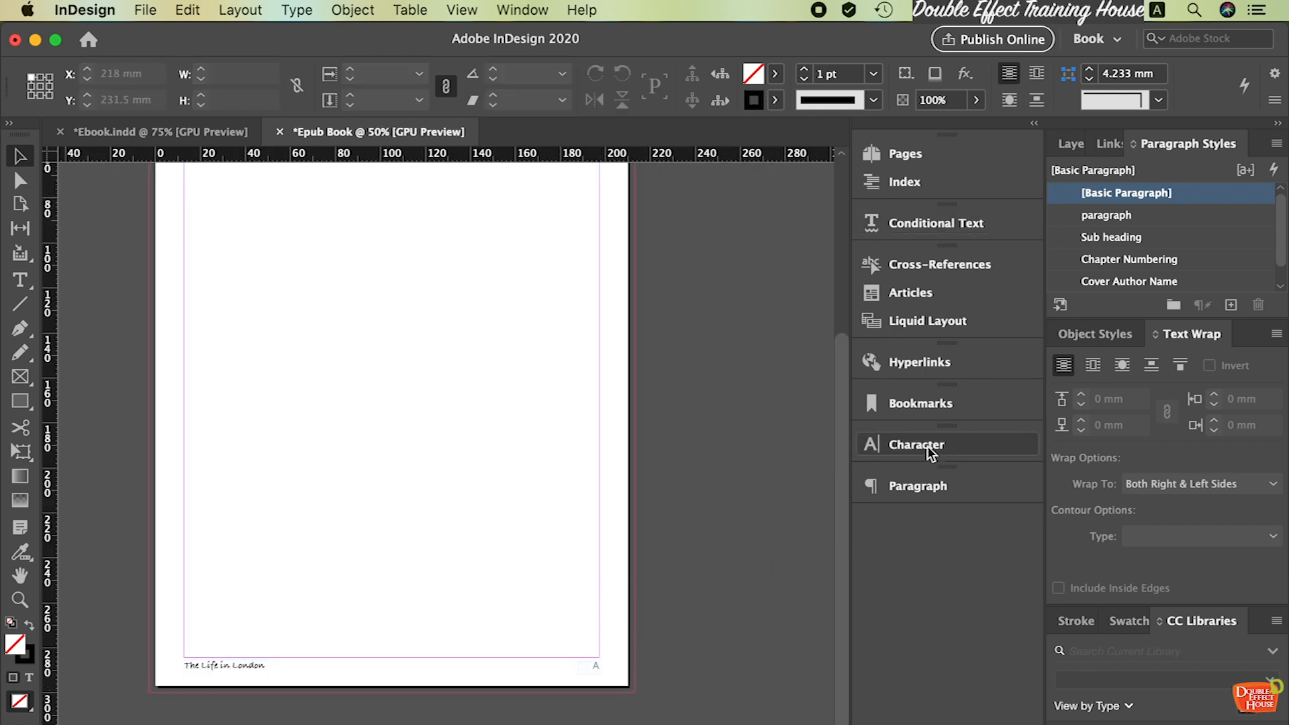
# Open page 1 and examine the footer title and page number throughout the document pages
pyautogui.click(892, 153)
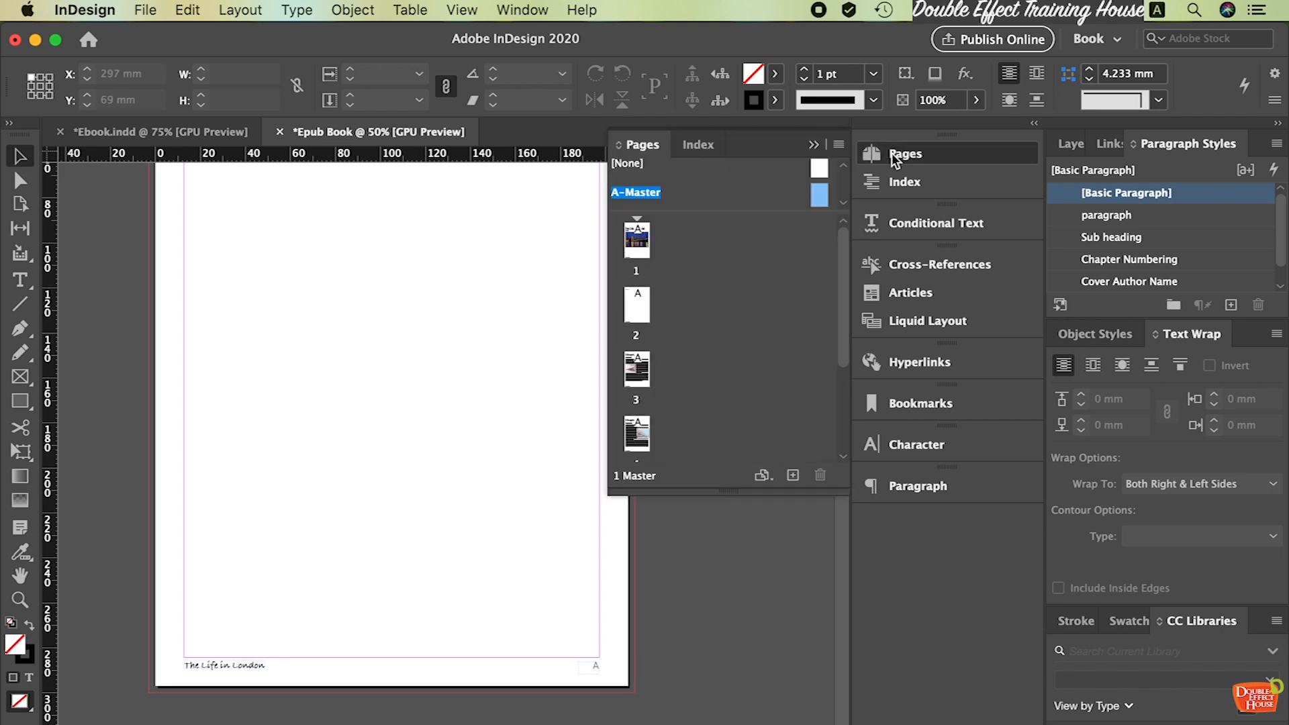
pyautogui.doubleClick(639, 246)
pyautogui.scroll(-8, 430, 528)
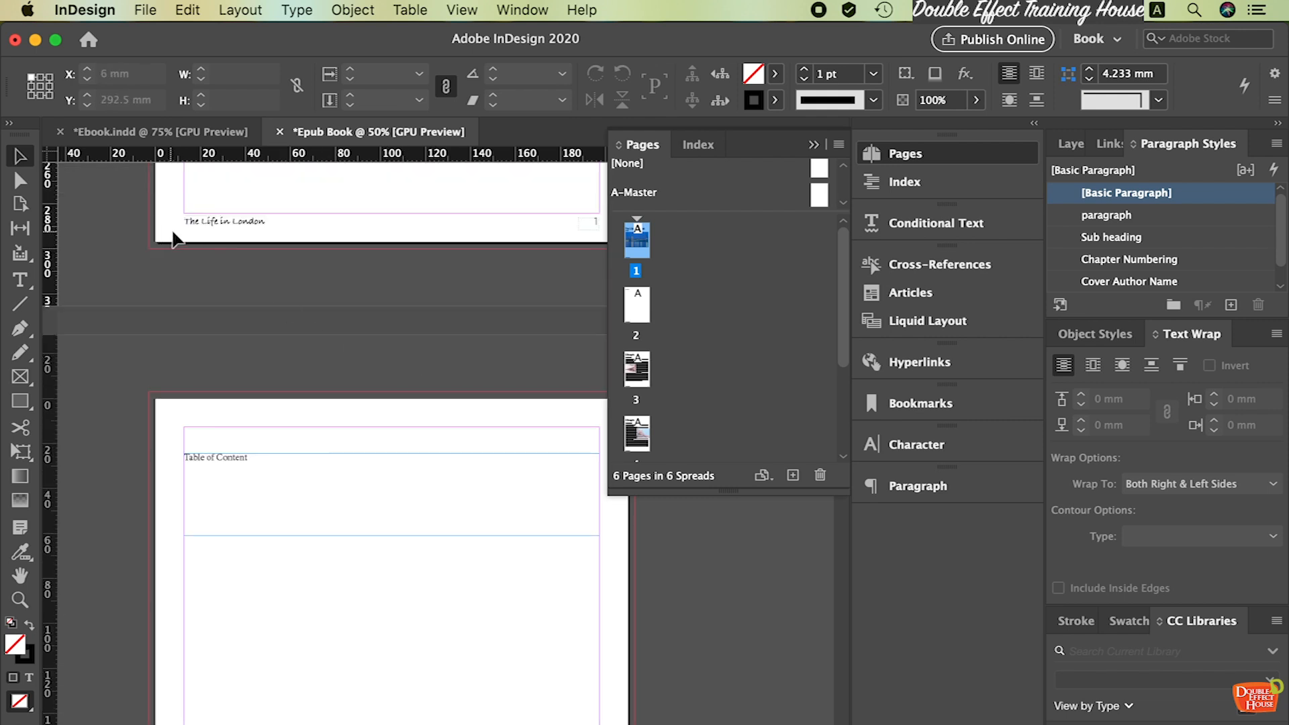
pyautogui.scroll(-20, 345, 266)
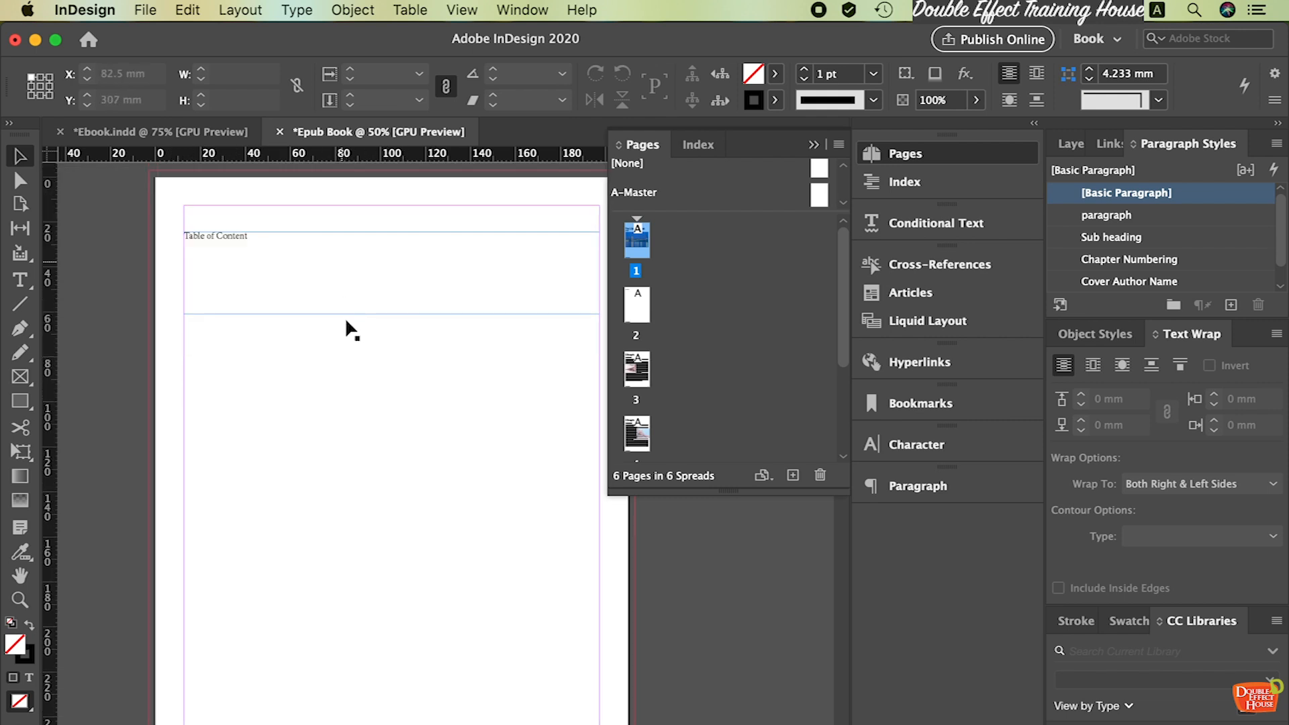
pyautogui.scroll(20, 354, 451)
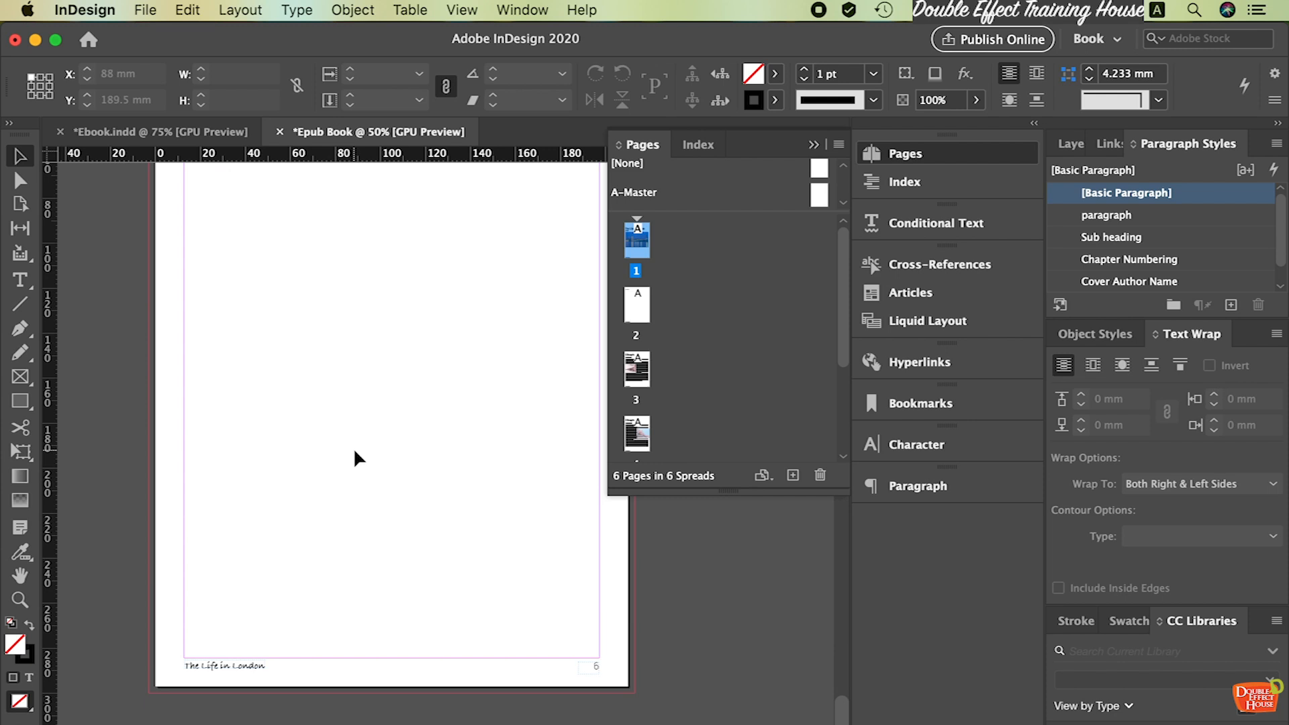
pyautogui.scroll(5, 397, 436)
pyautogui.scroll(-3, 412, 440)
pyautogui.scroll(-3, 607, 603)
pyautogui.scroll(10, 602, 565)
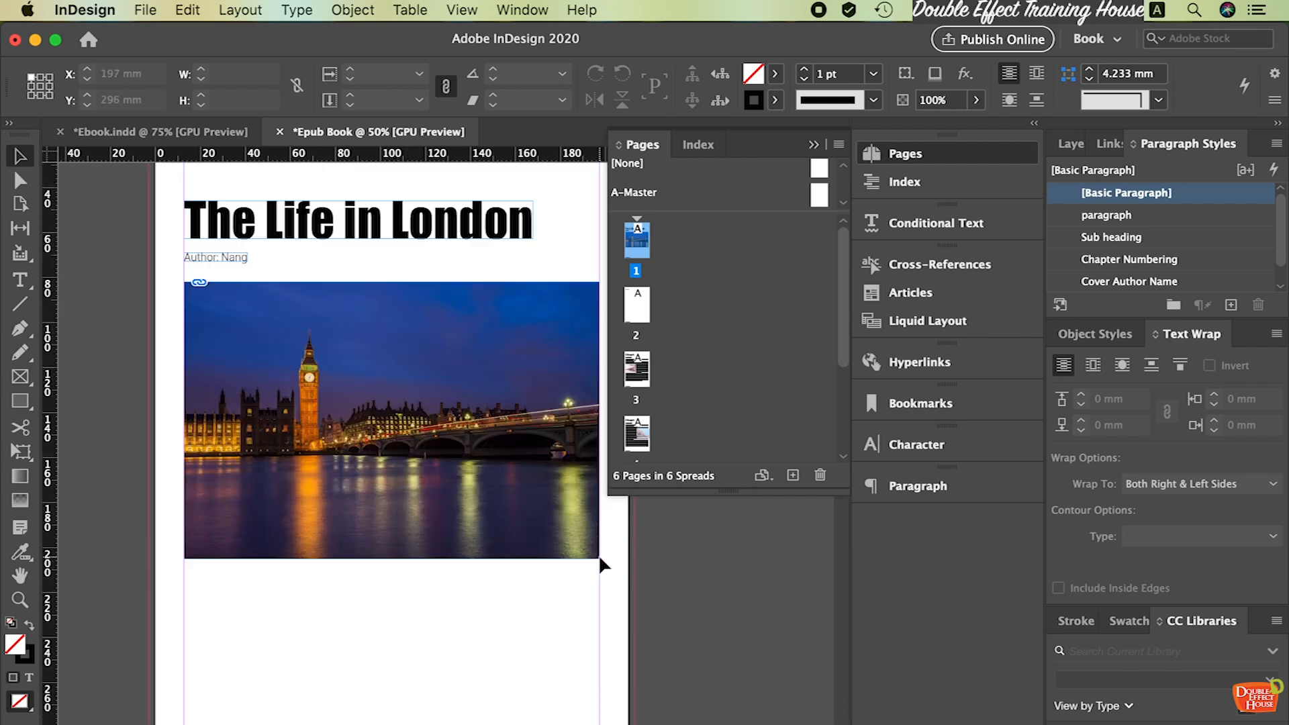
pyautogui.scroll(-12, 544, 503)
pyautogui.scroll(-12, 534, 496)
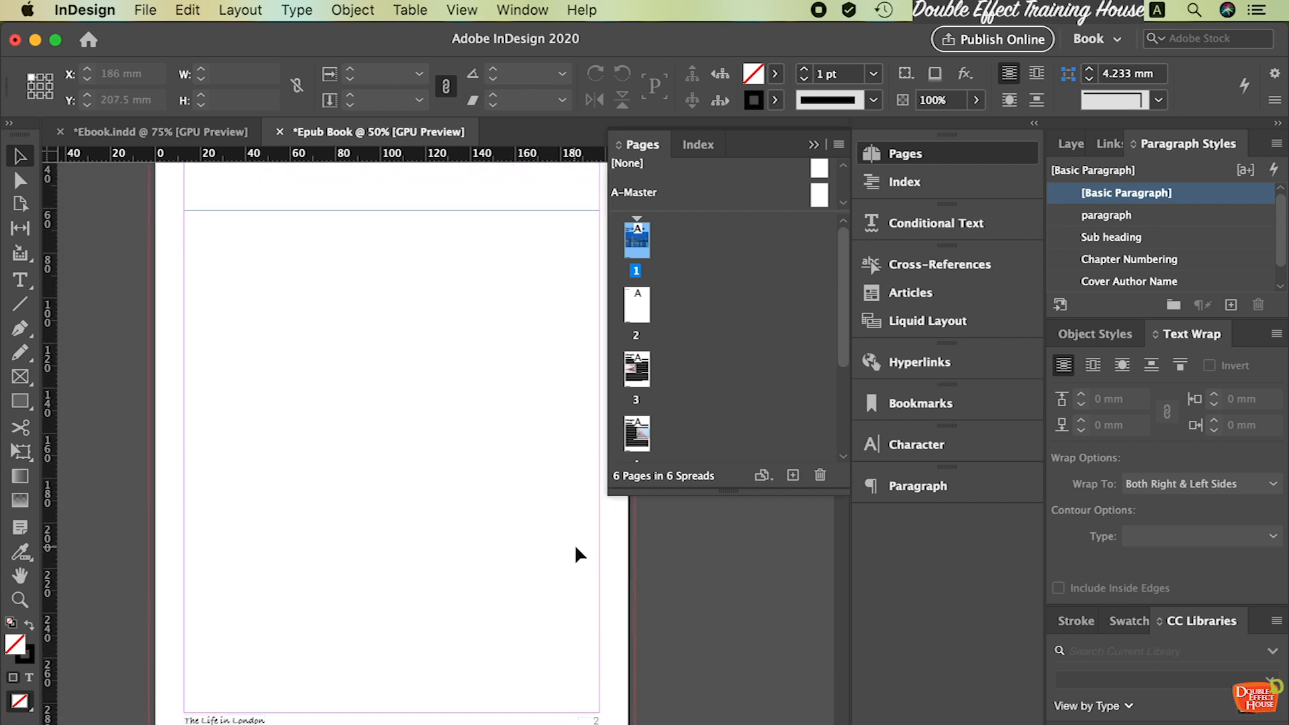
pyautogui.scroll(3, 420, 463)
pyautogui.scroll(-8, 447, 426)
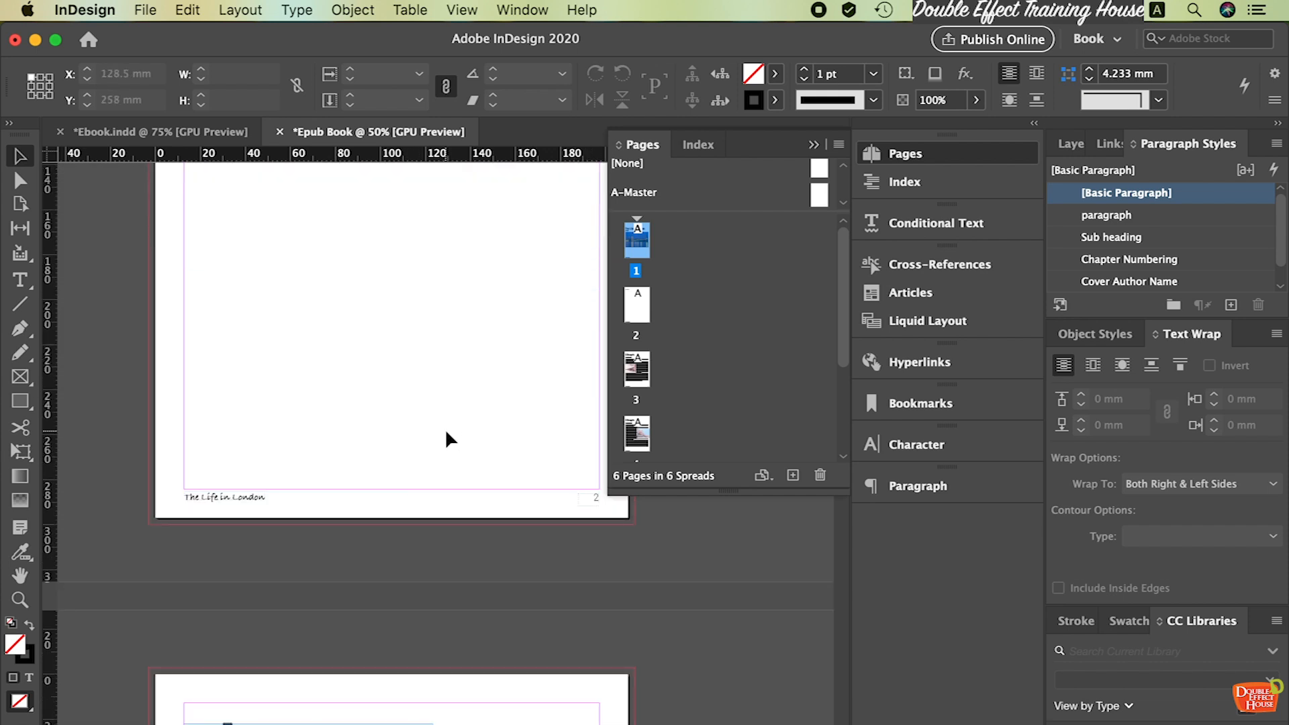
pyautogui.scroll(10, 460, 396)
pyautogui.scroll(-20, 461, 395)
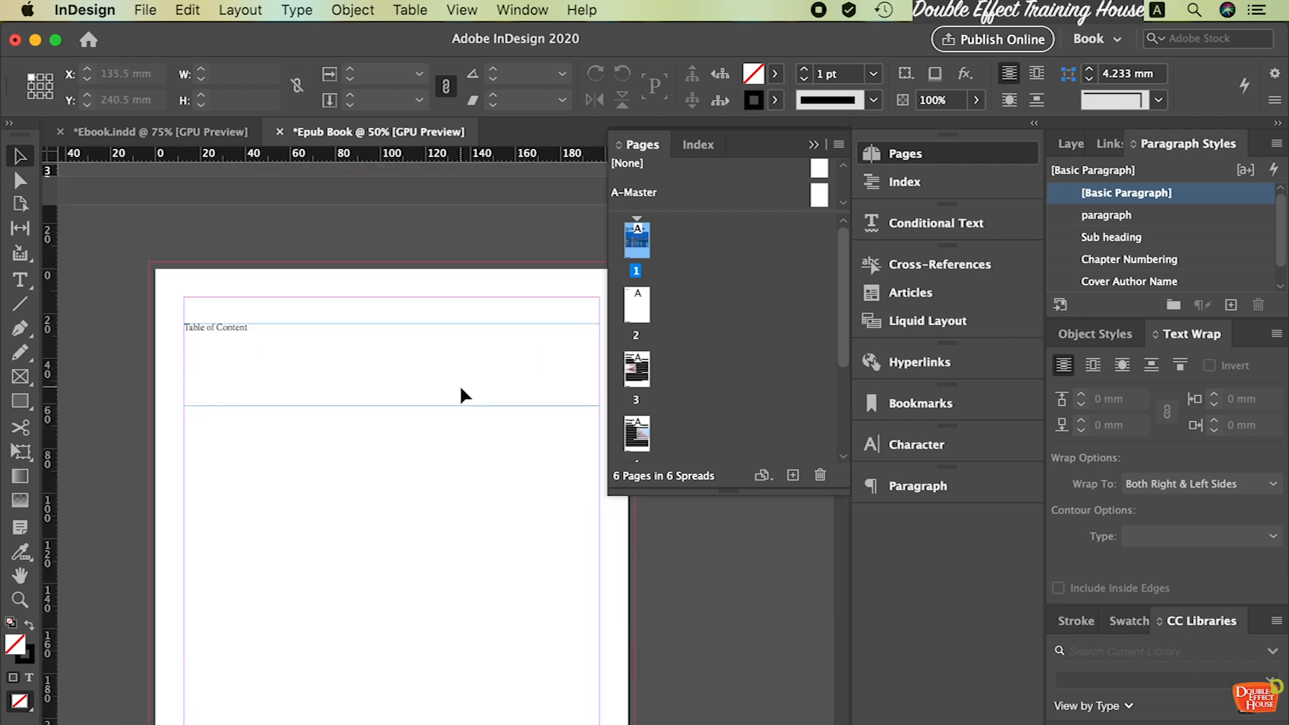
pyautogui.scroll(5, 460, 395)
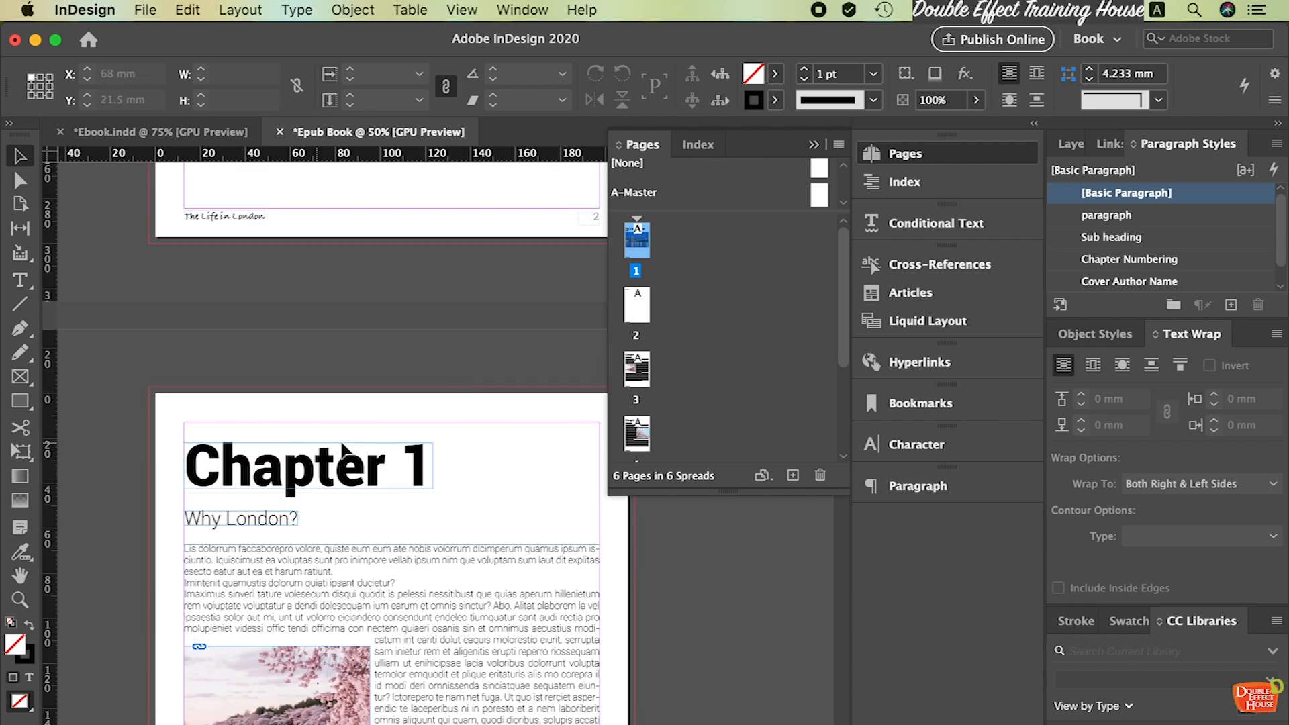
pyautogui.scroll(15, 454, 470)
pyautogui.scroll(3, 454, 470)
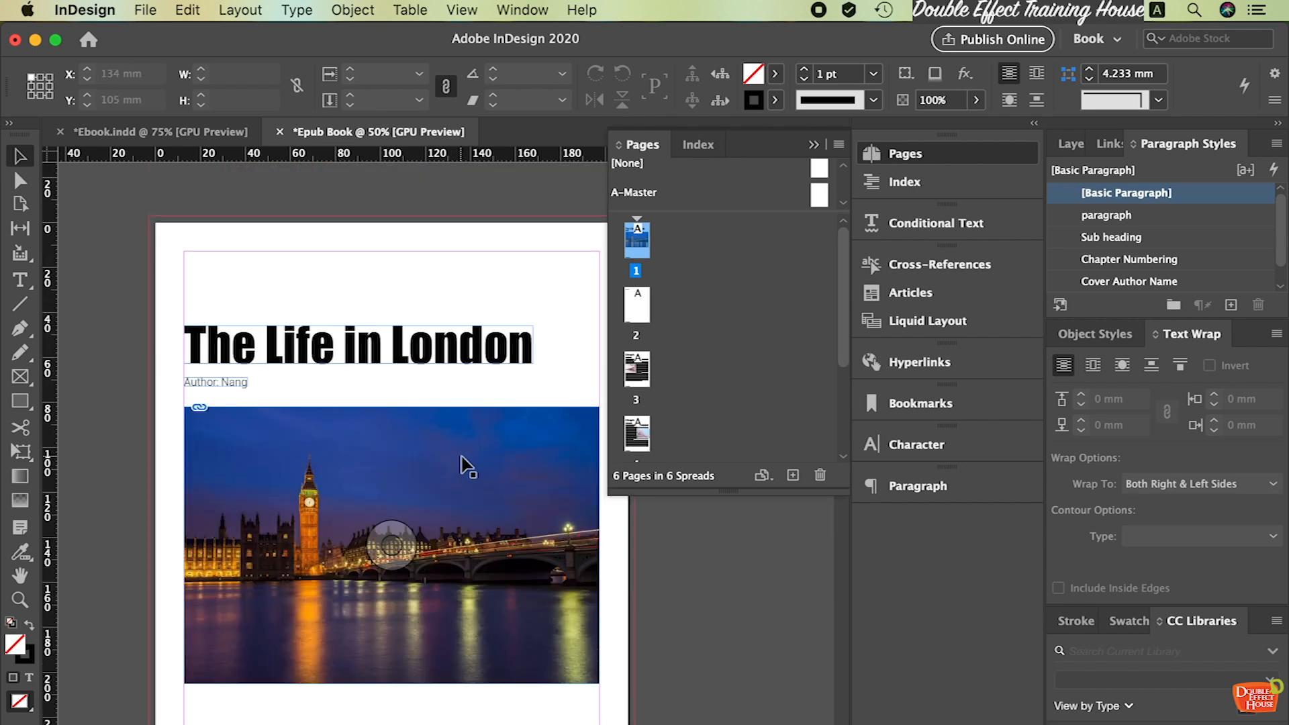
pyautogui.scroll(-10, 483, 496)
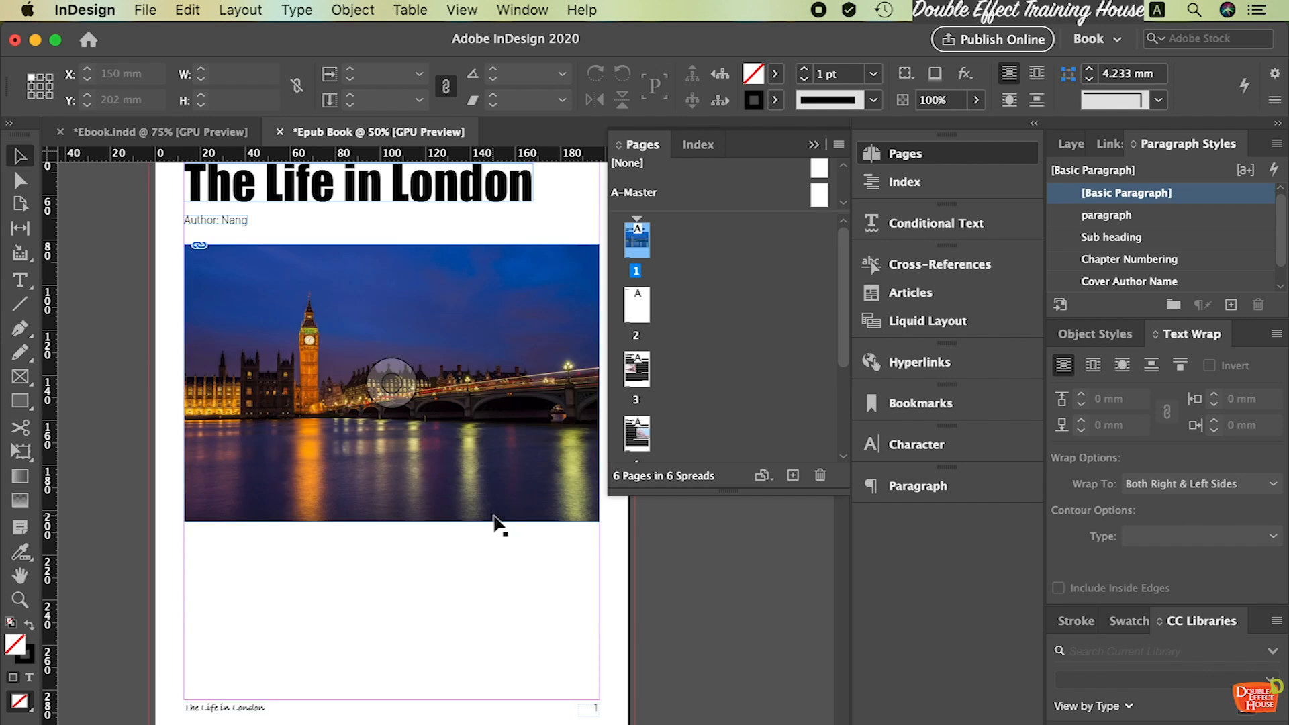
pyautogui.scroll(-10, 497, 513)
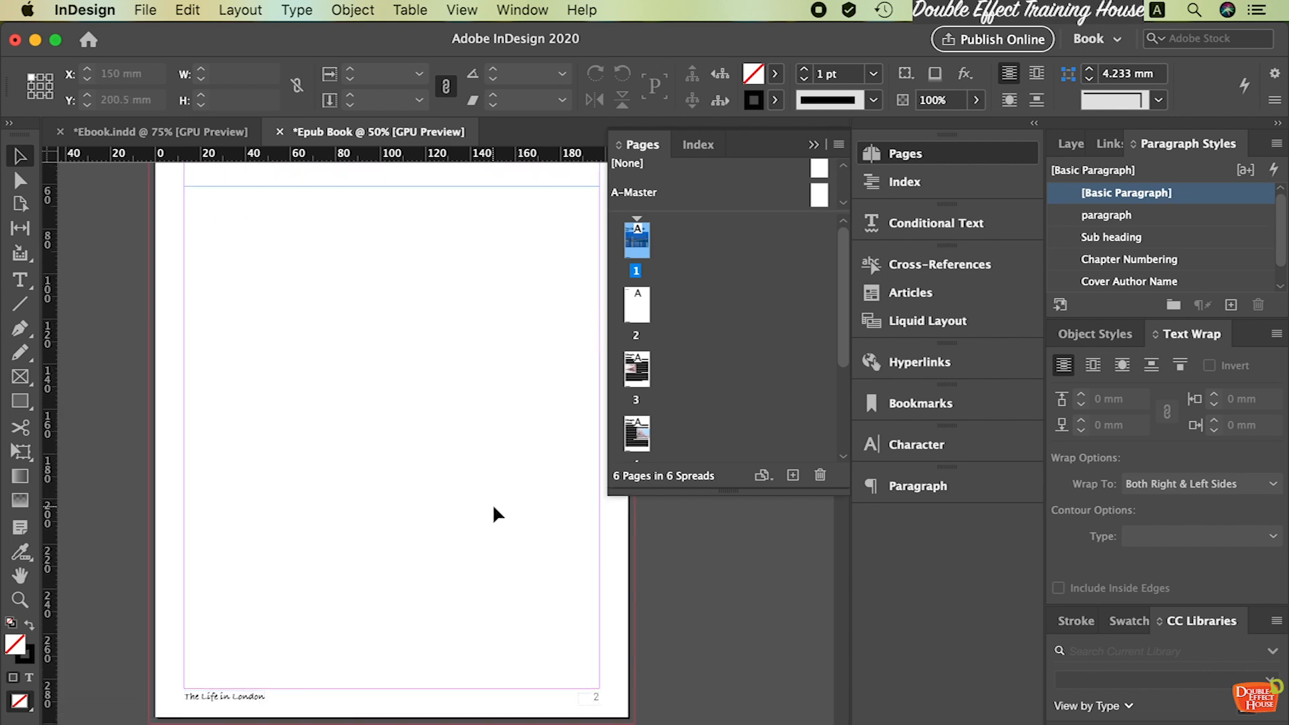
# Apply the [None] master to pages 1 and 2 to remove the footer from the cover and table of contents
pyautogui.scroll(15, 483, 512)
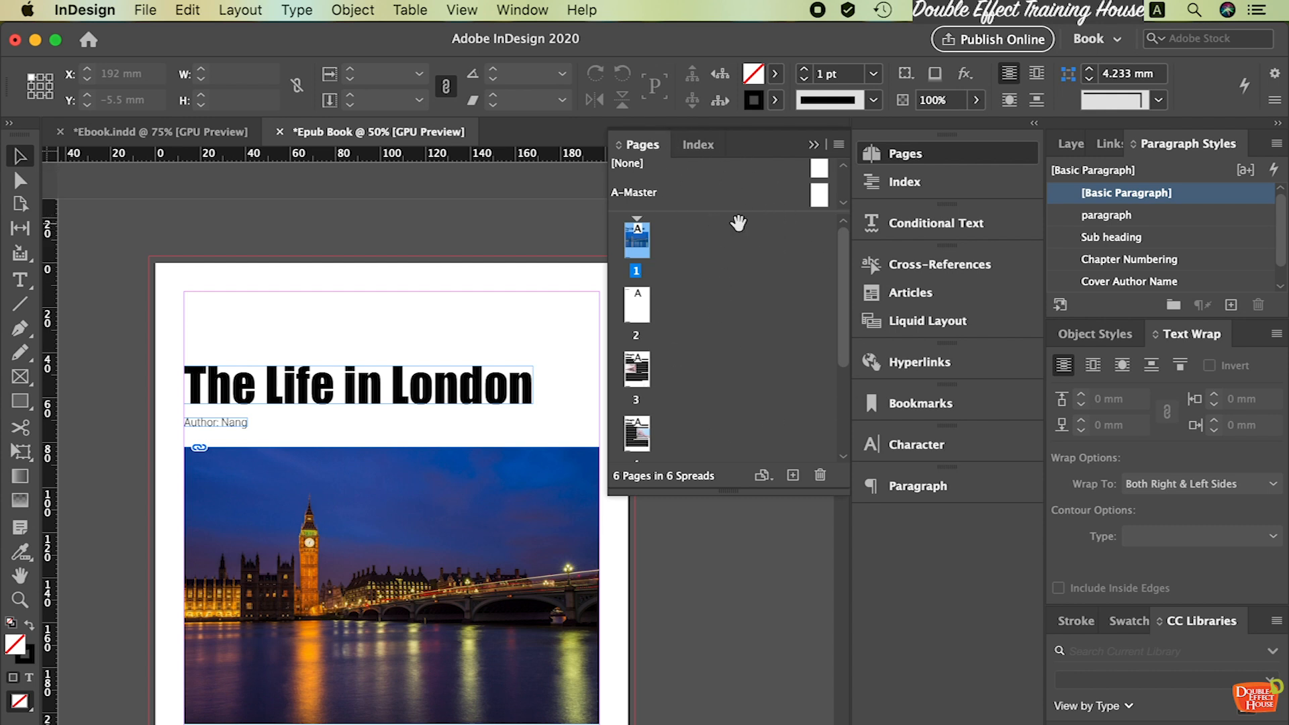
pyautogui.scroll(-5, 520, 238)
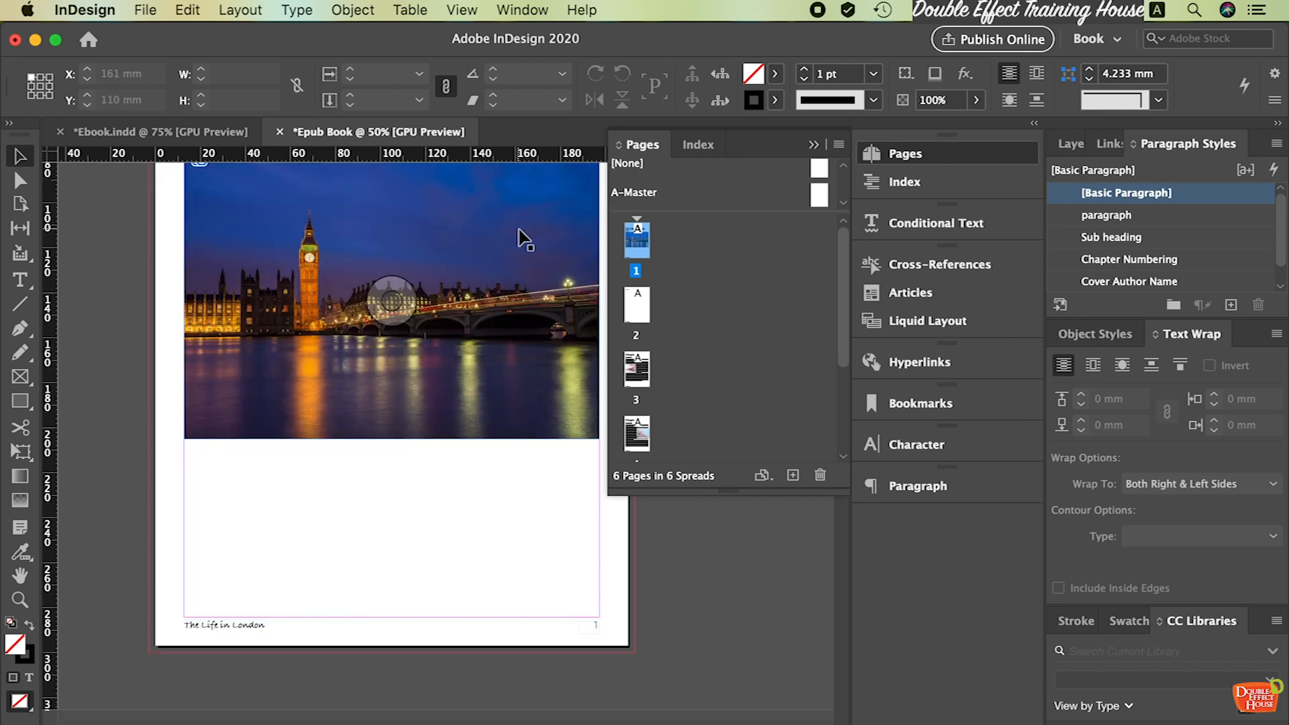
pyautogui.click(644, 169)
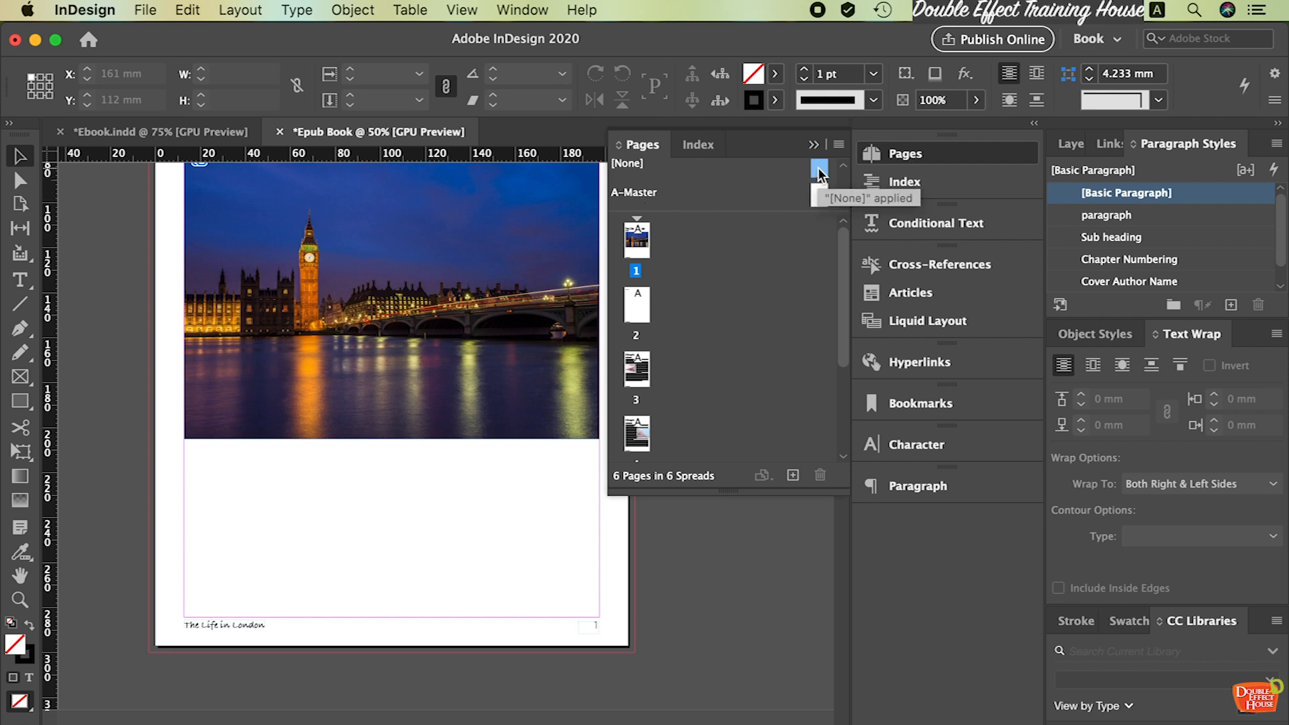
pyautogui.moveTo(816, 173); pyautogui.dragTo(638, 243)
pyautogui.scroll(-1, 497, 404)
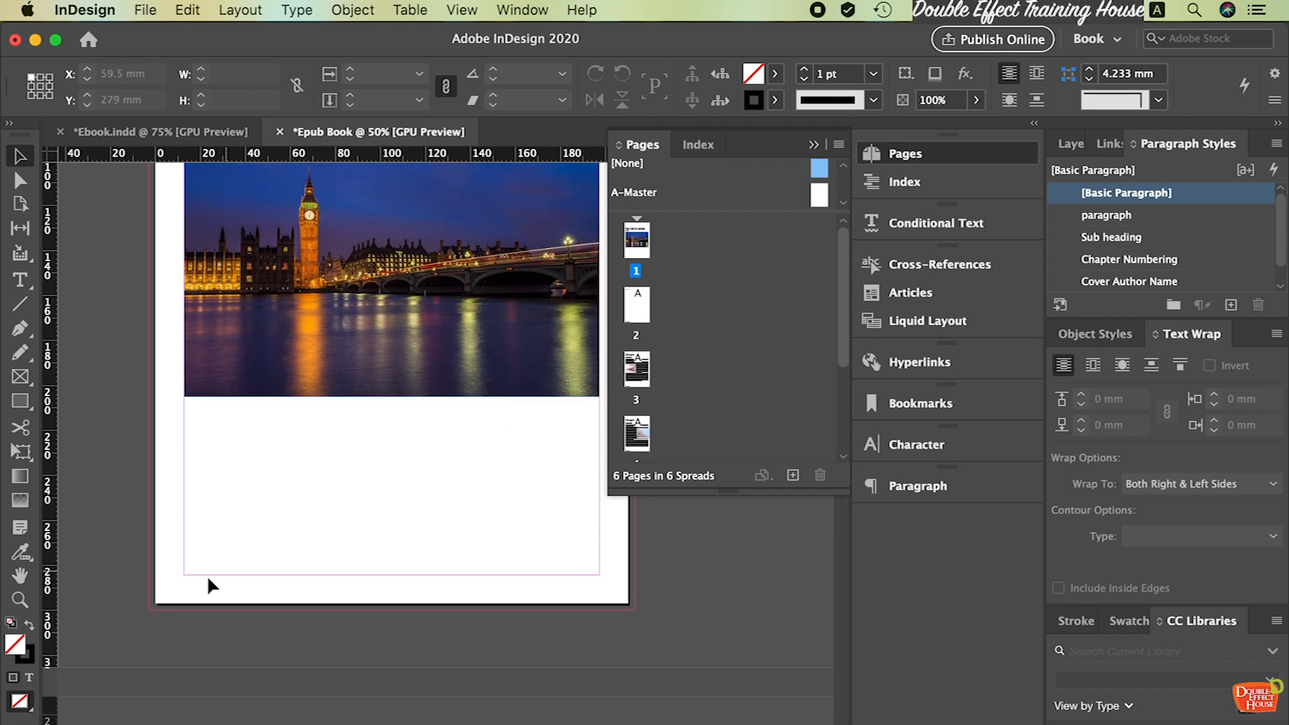
pyautogui.scroll(-5, 394, 431)
pyautogui.moveTo(823, 168); pyautogui.dragTo(641, 306)
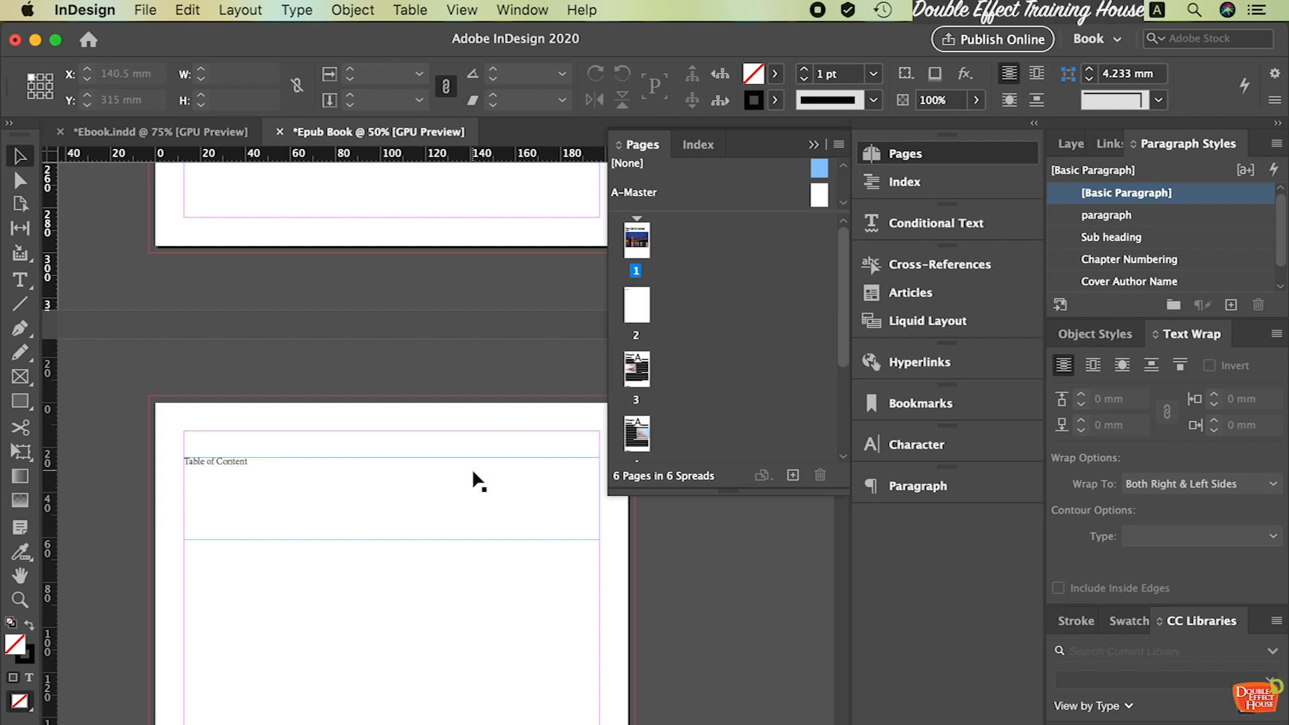
# Select page 3, narrow the collapsed panel column, and bring the page's footer number into closer view
pyautogui.scroll(-15, 475, 465)
pyautogui.scroll(-5, 477, 510)
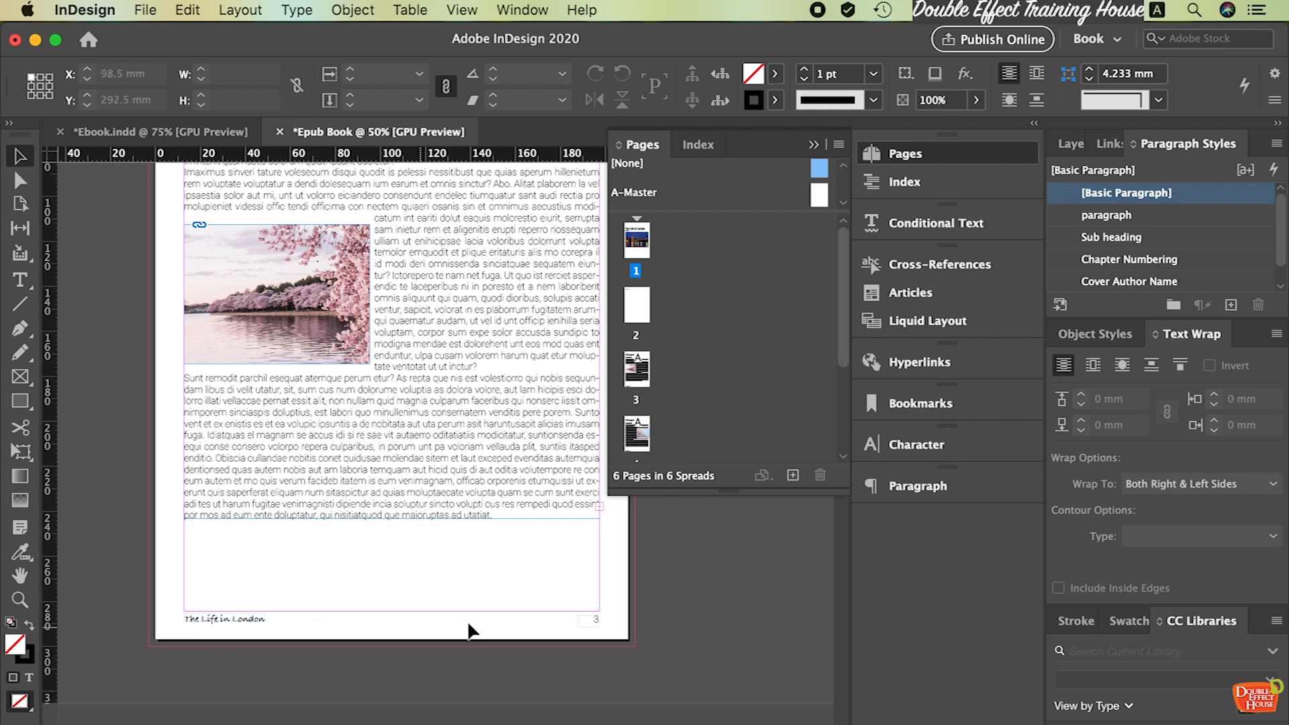
pyautogui.scroll(4, 288, 396)
pyautogui.scroll(-10, 376, 403)
pyautogui.scroll(2, 562, 478)
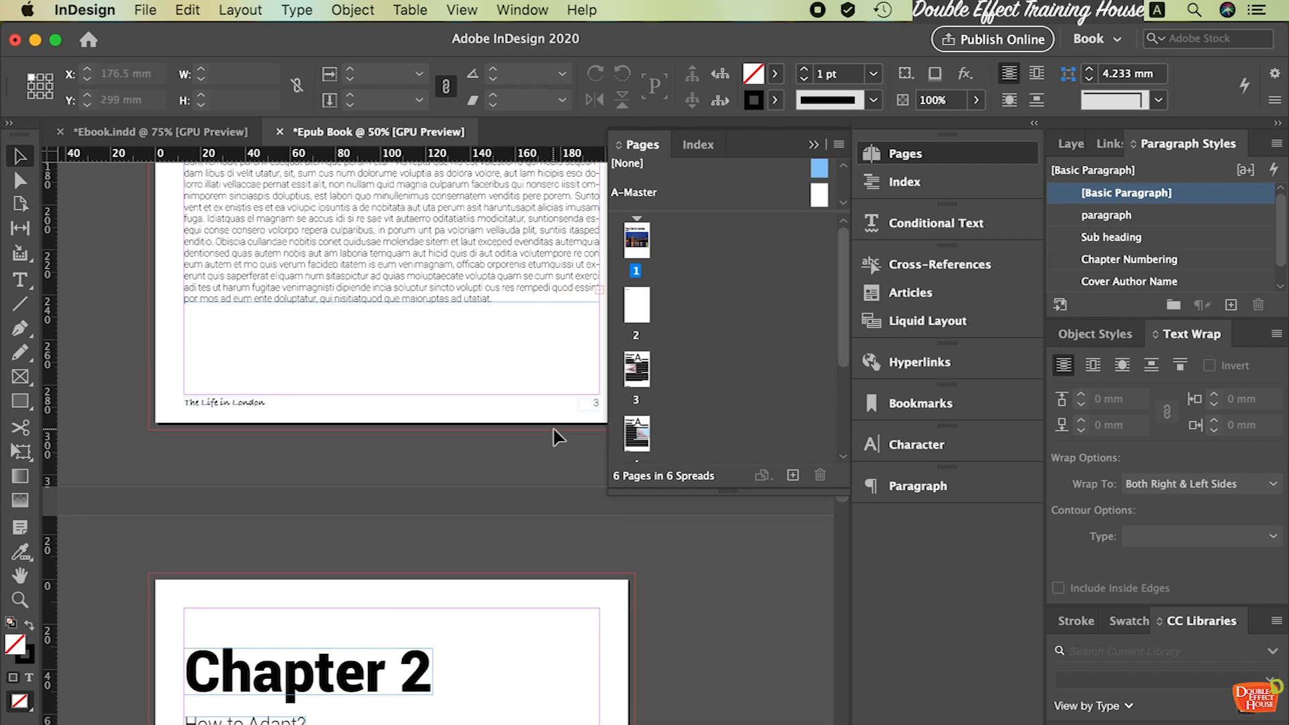
pyautogui.click(553, 369)
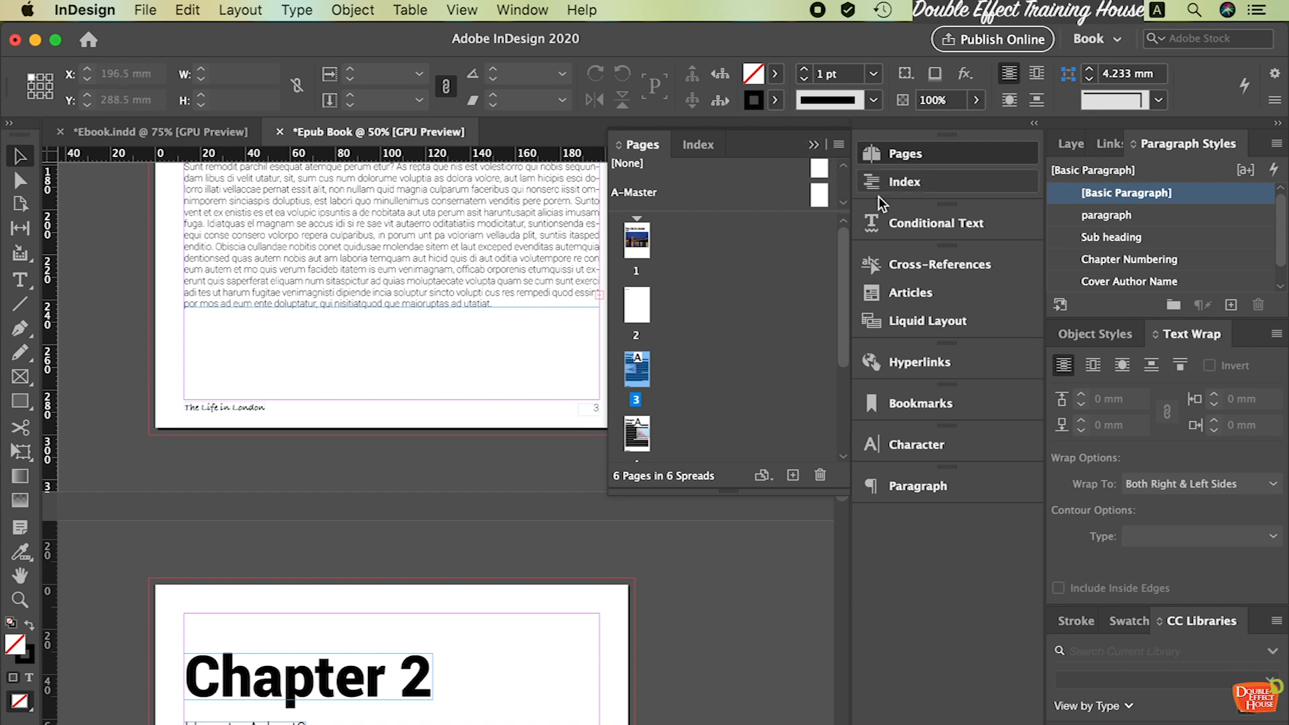
pyautogui.moveTo(850, 191); pyautogui.dragTo(959, 187)
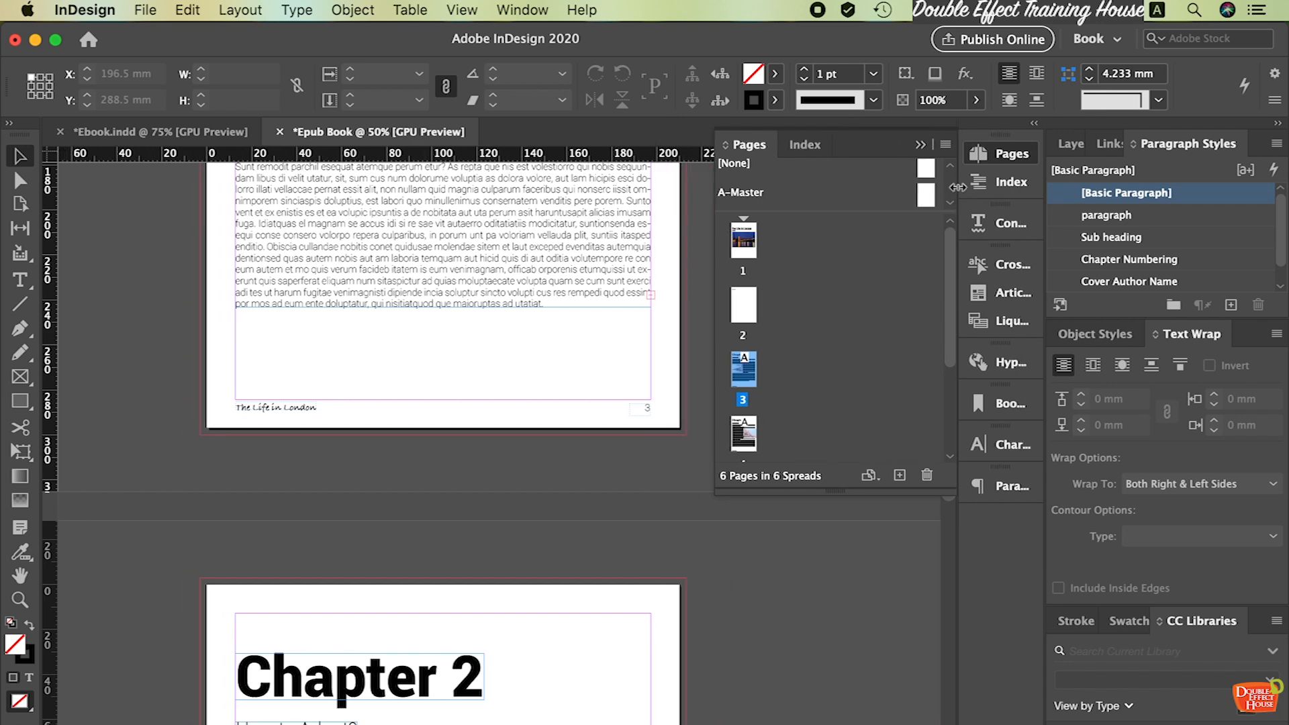
pyautogui.press('super+equal')
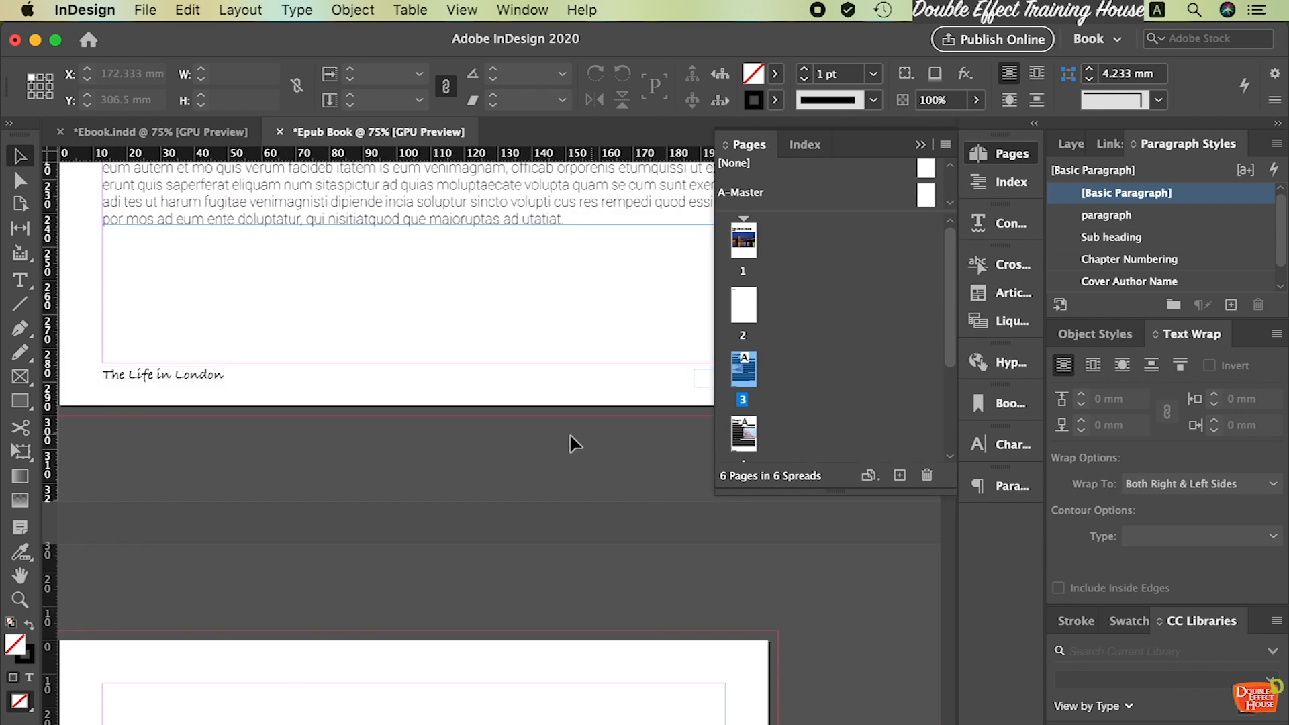
pyautogui.hscroll(5, 535, 461)
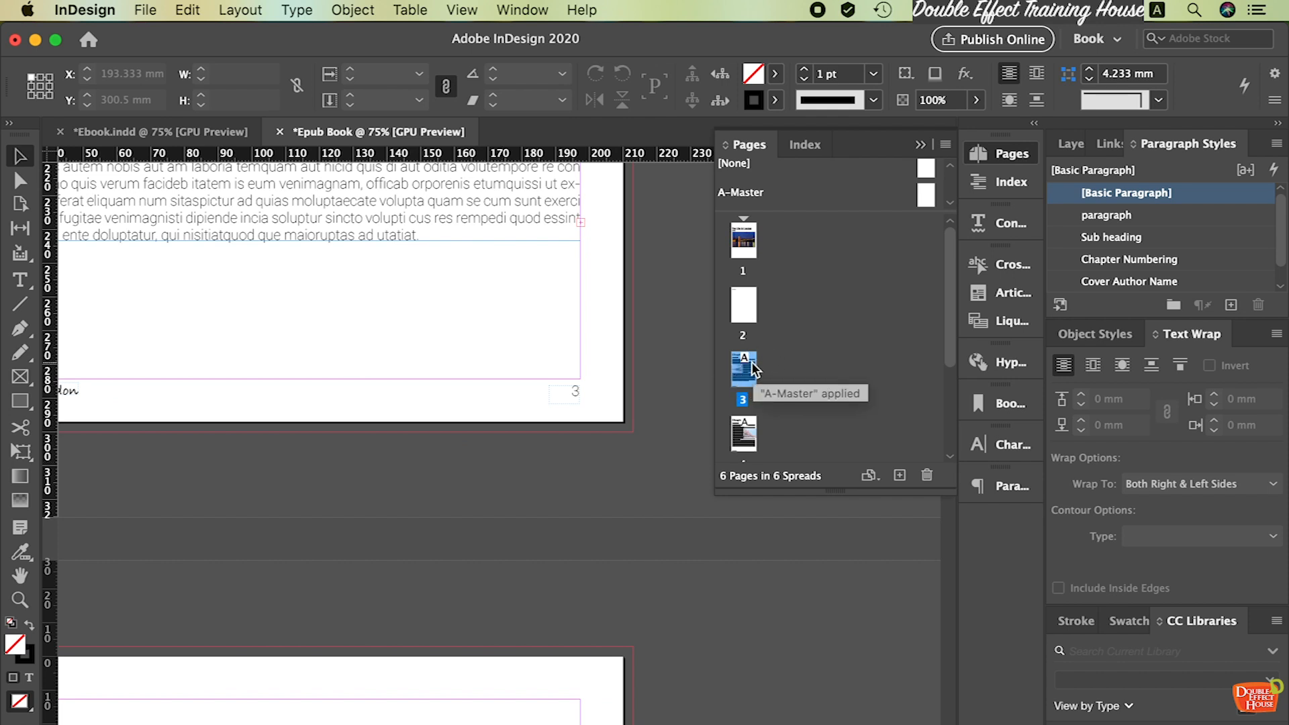
# Turn off Allow Selected Spread to Shuffle for page 3
pyautogui.click(945, 146)
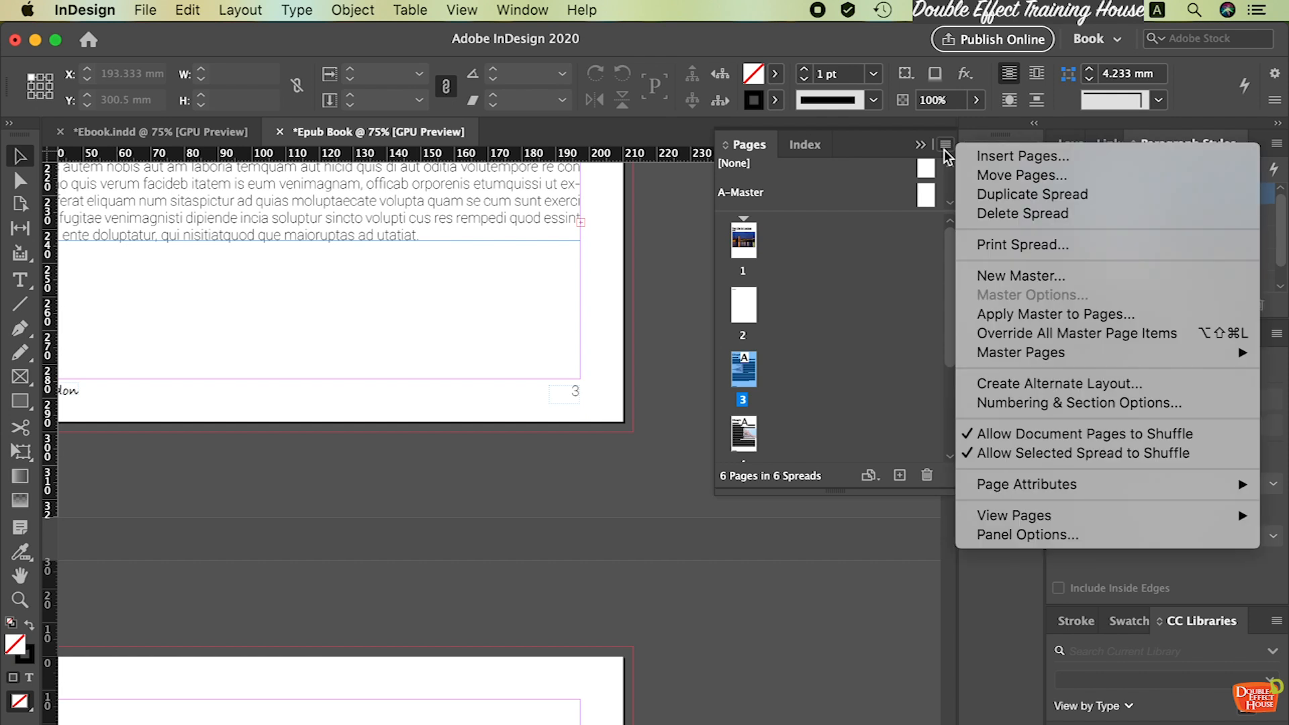
pyautogui.click(971, 454)
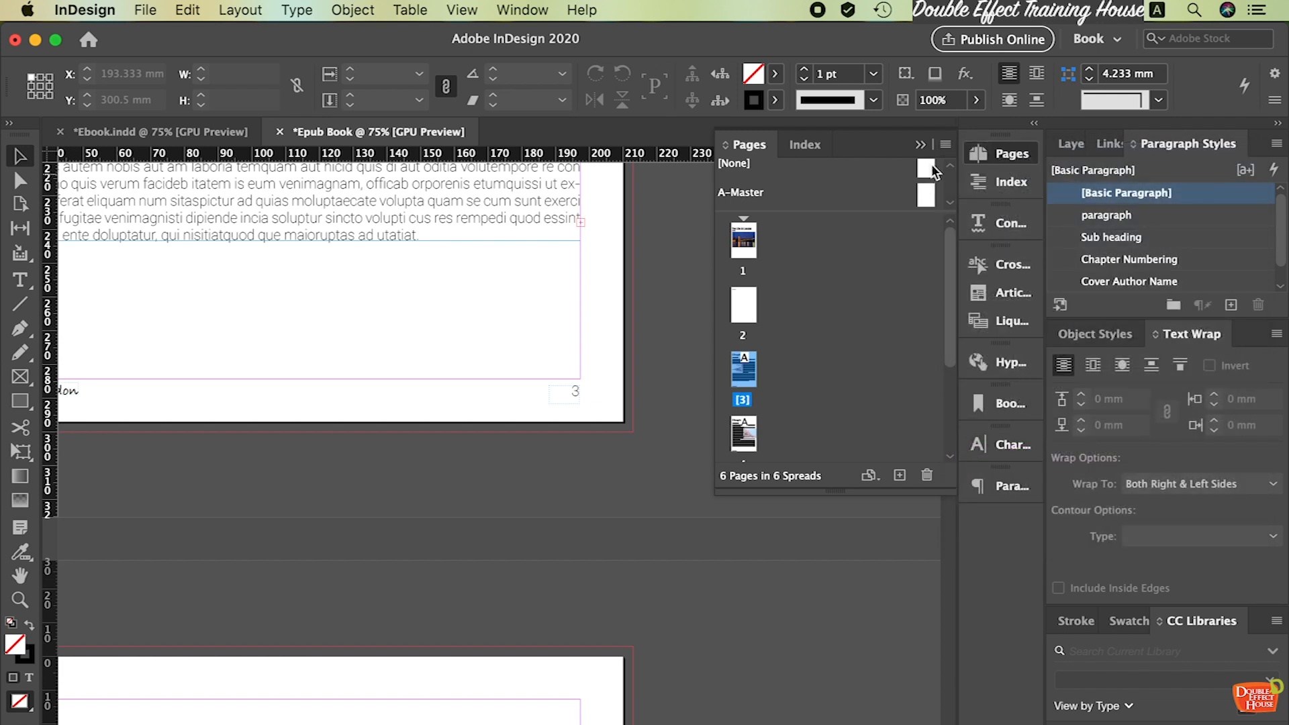
# Start a new section at page 3, the Chapter 1 page, with page numbering starting at 1
pyautogui.click(945, 148)
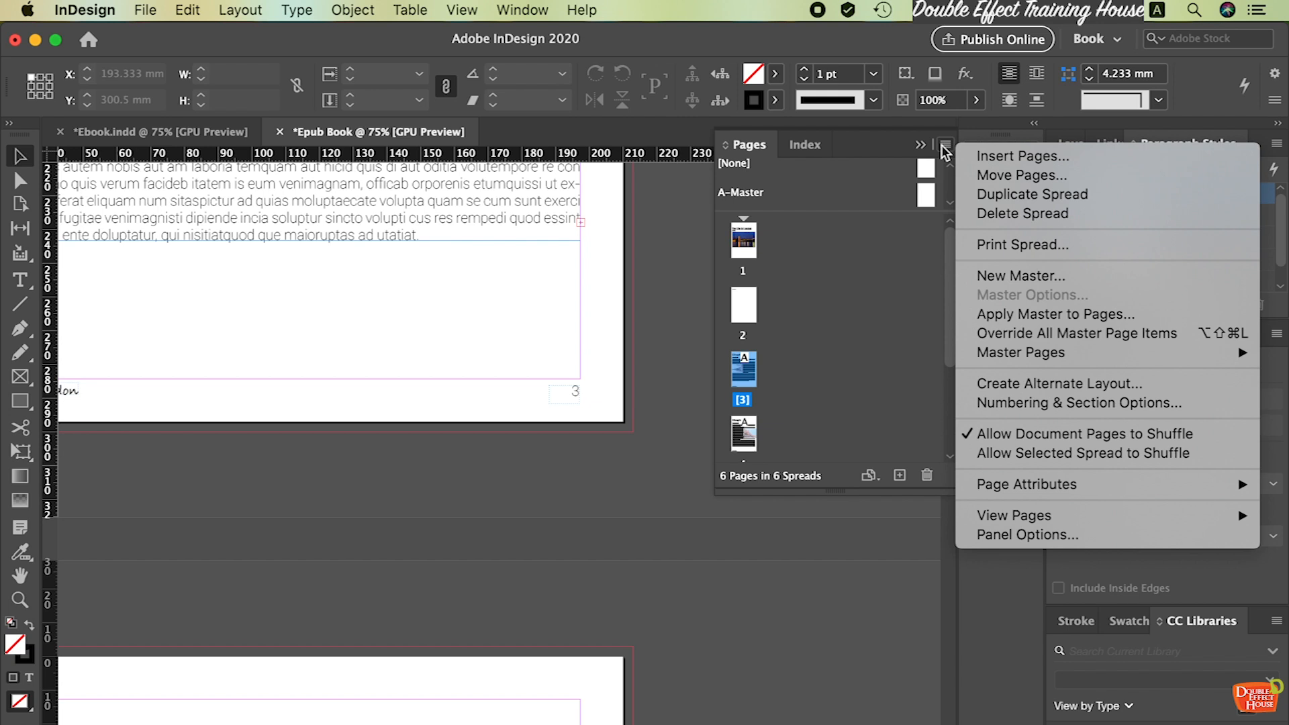
pyautogui.click(989, 404)
pyautogui.moveTo(683, 187); pyautogui.dragTo(943, 221)
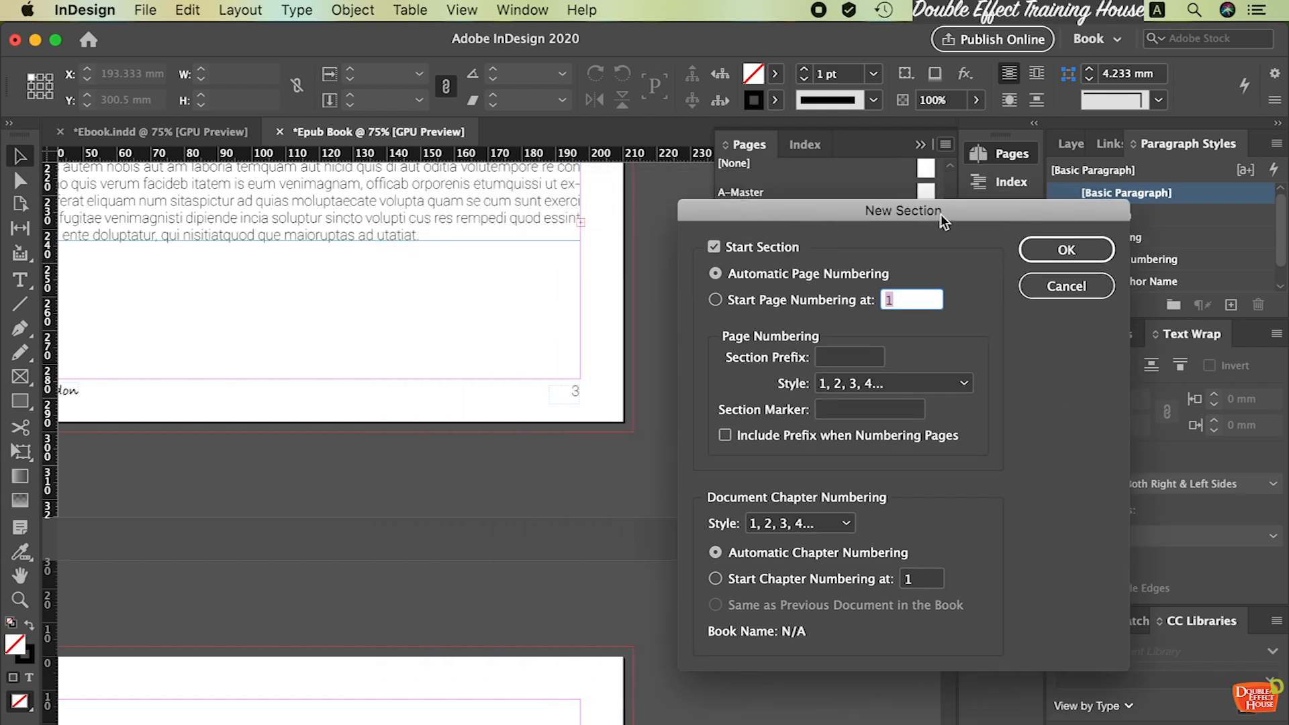
pyautogui.click(756, 300)
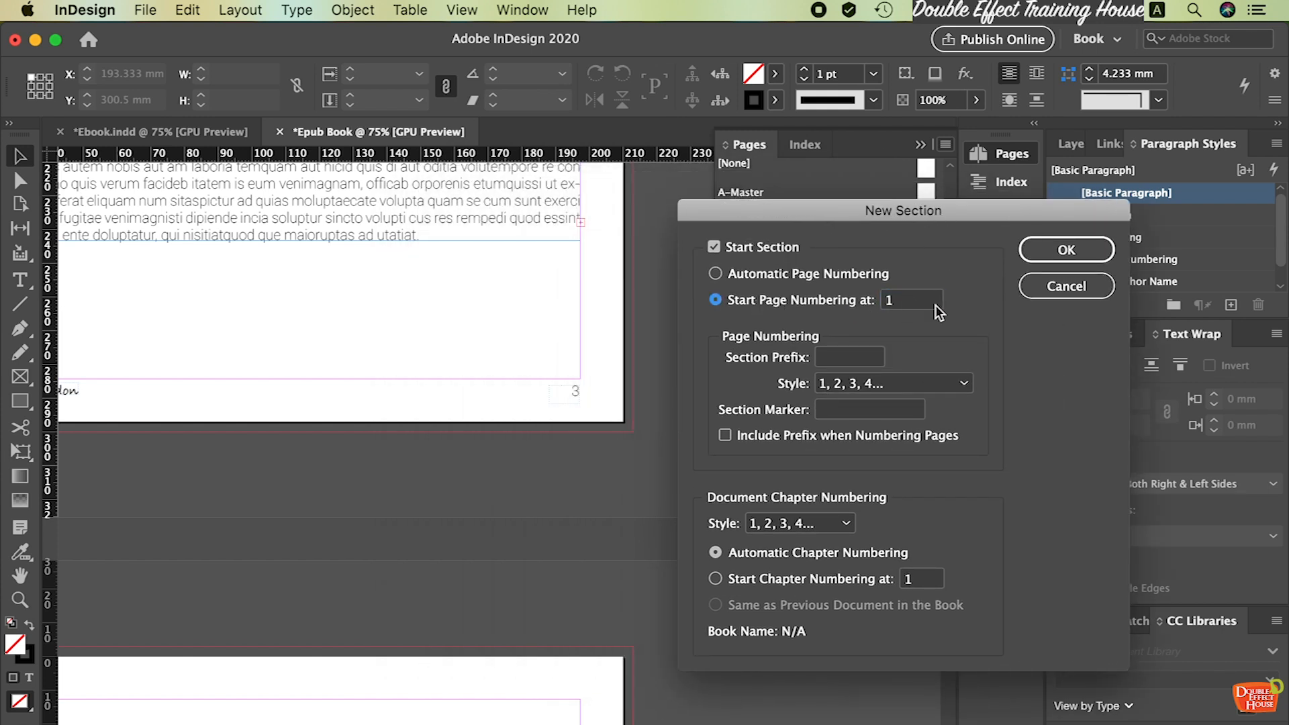
pyautogui.click(1050, 255)
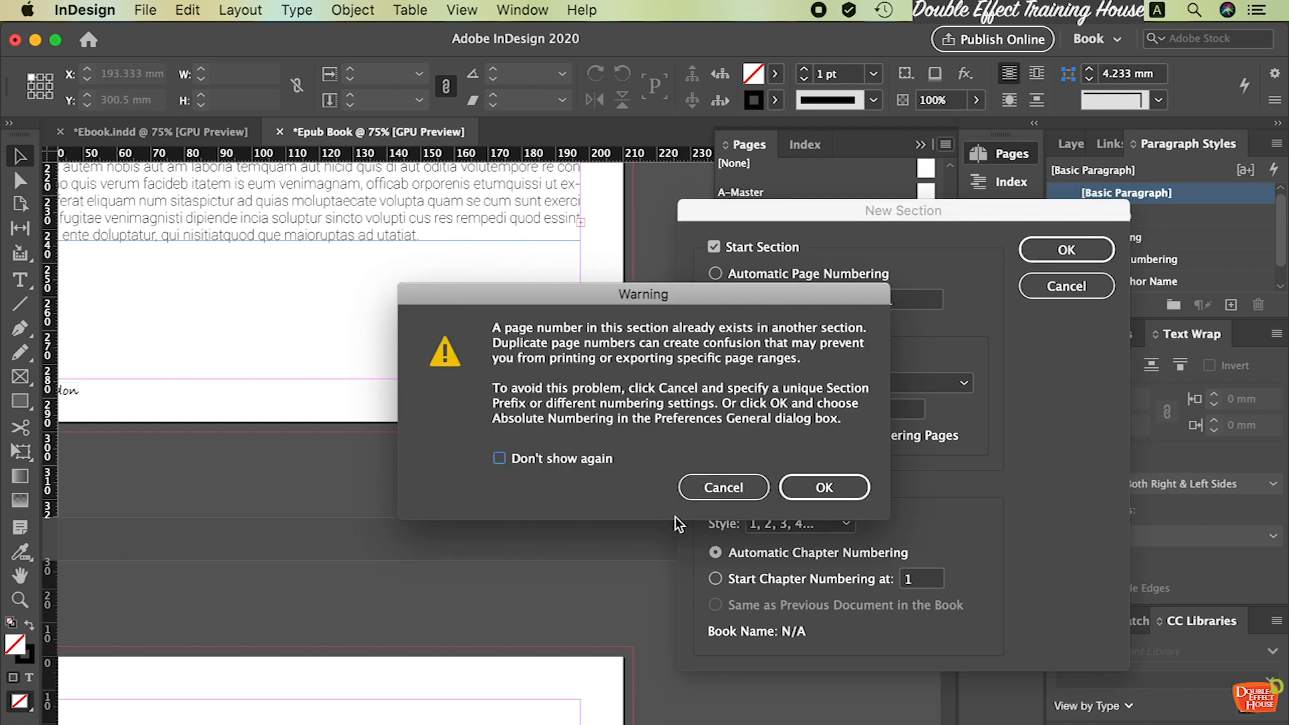
pyautogui.click(825, 488)
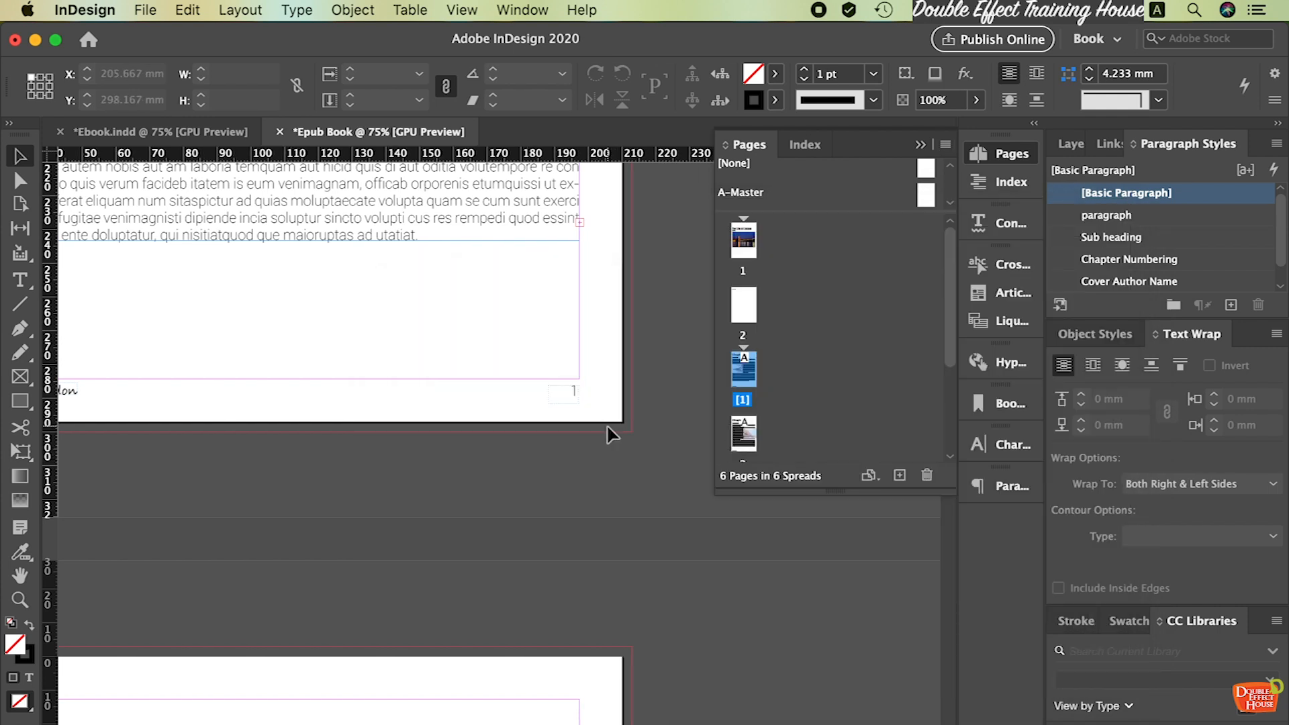
# Examine the footer page numbers on the chapter pages from Chapter 1 through the last page
pyautogui.scroll(-5, 610, 432)
pyautogui.scroll(4, 606, 424)
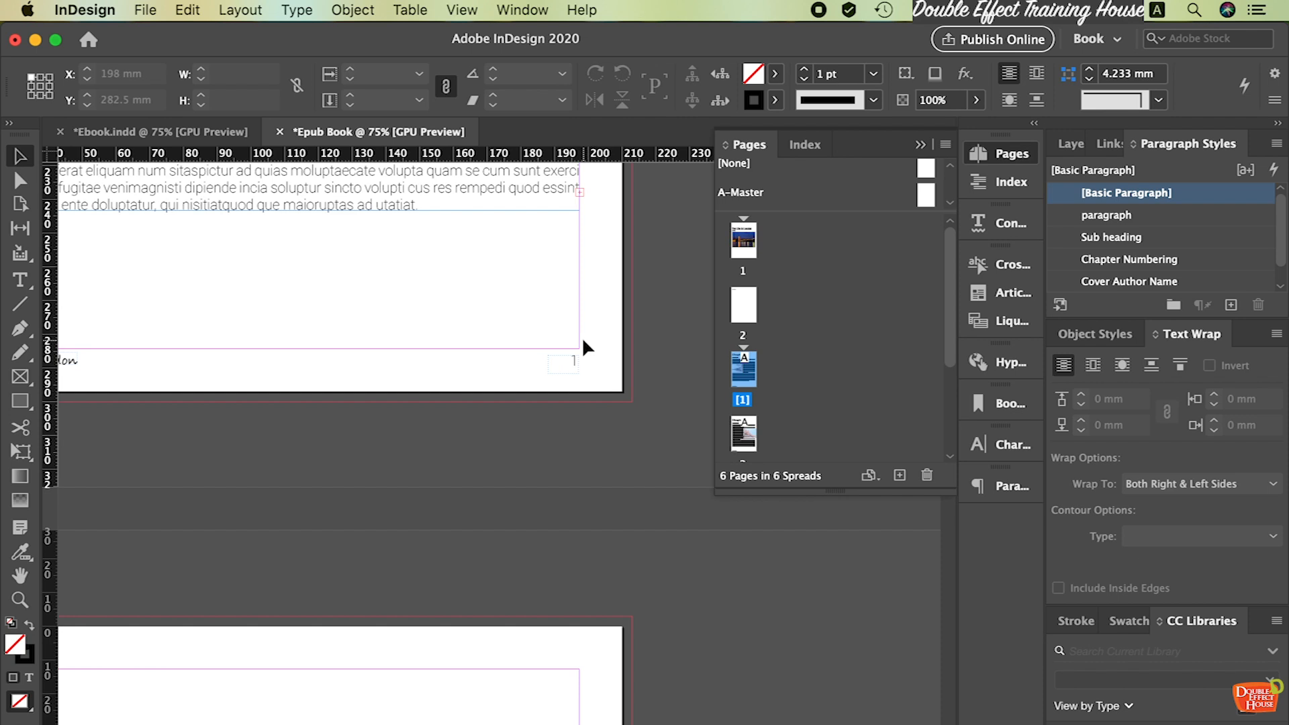
pyautogui.scroll(-1, 580, 353)
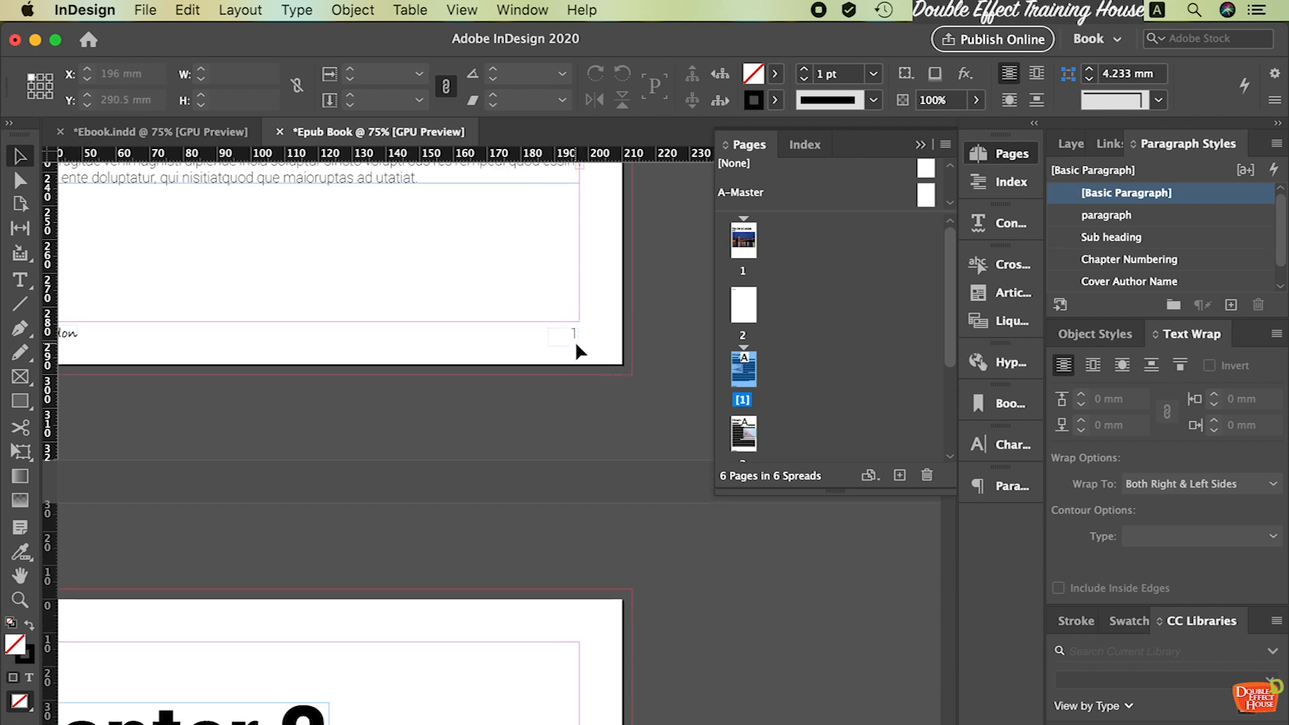
pyautogui.scroll(-1, 575, 340)
pyautogui.scroll(-10, 575, 329)
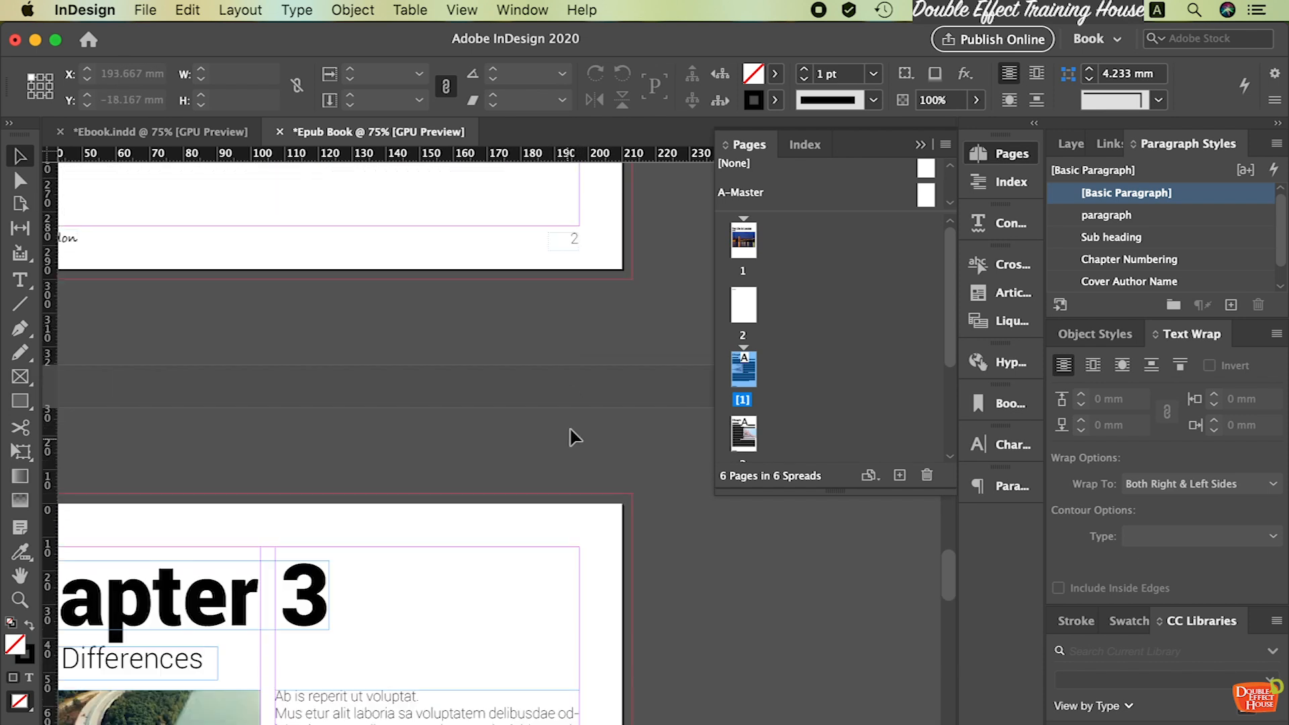
pyautogui.scroll(-10, 591, 302)
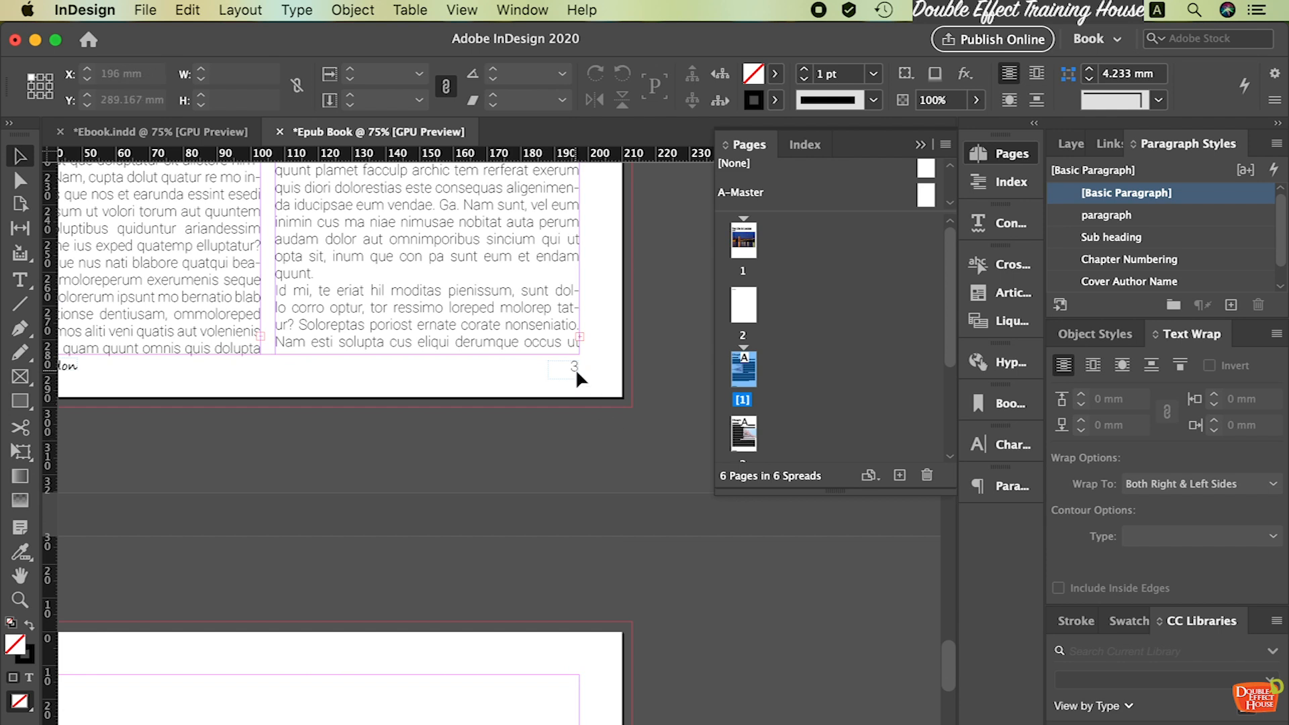
pyautogui.scroll(-2, 575, 372)
pyautogui.scroll(-10, 577, 376)
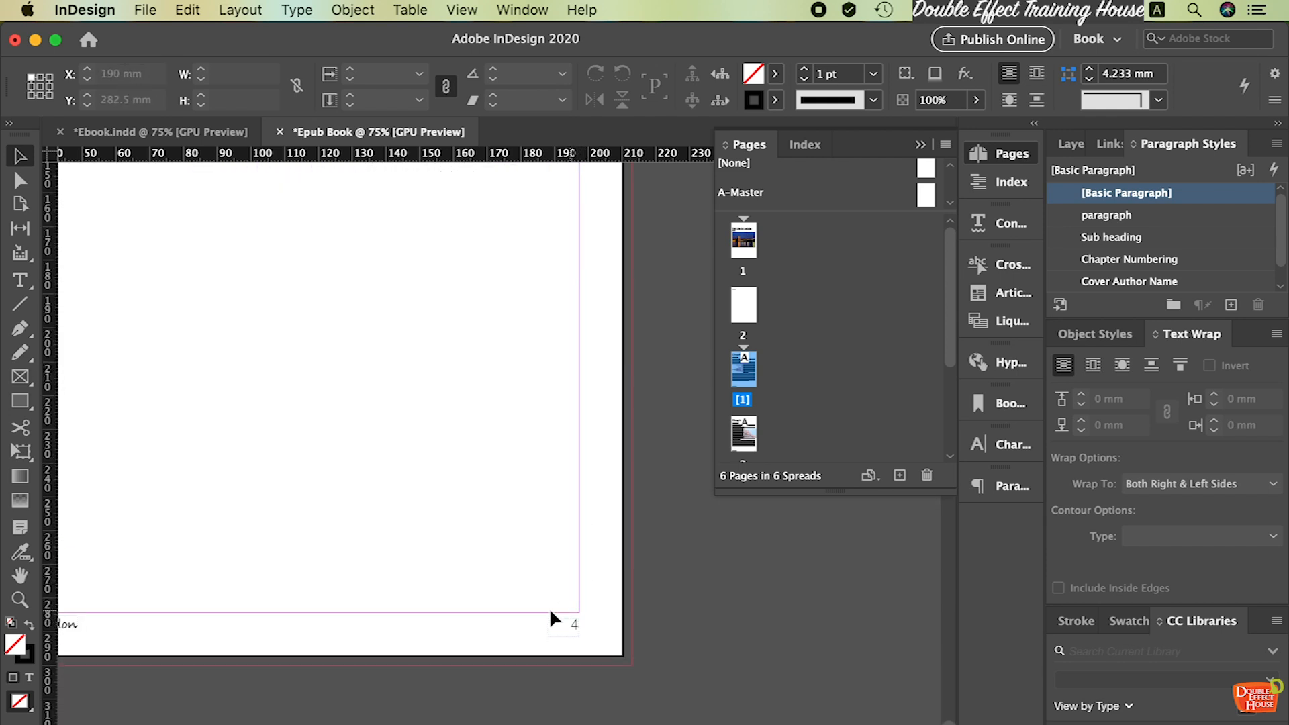
pyautogui.scroll(-10, 571, 611)
pyautogui.scroll(20, 575, 615)
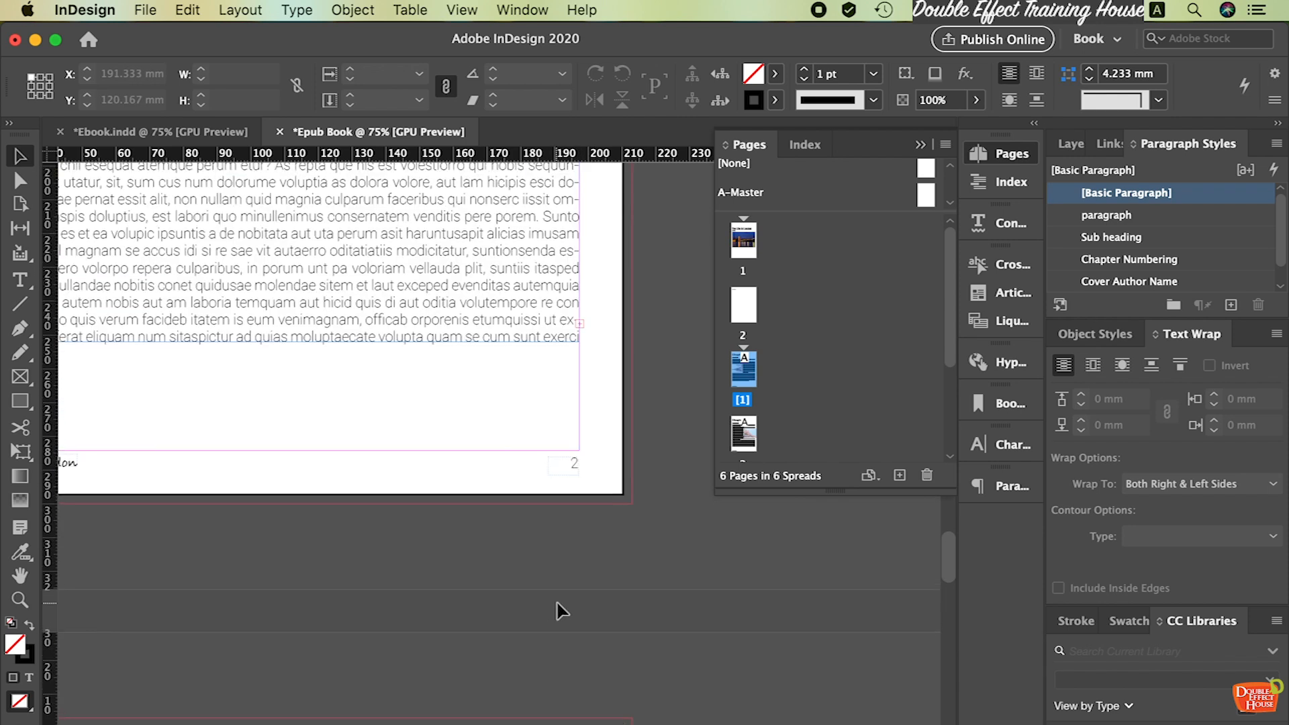
pyautogui.scroll(-2, 508, 485)
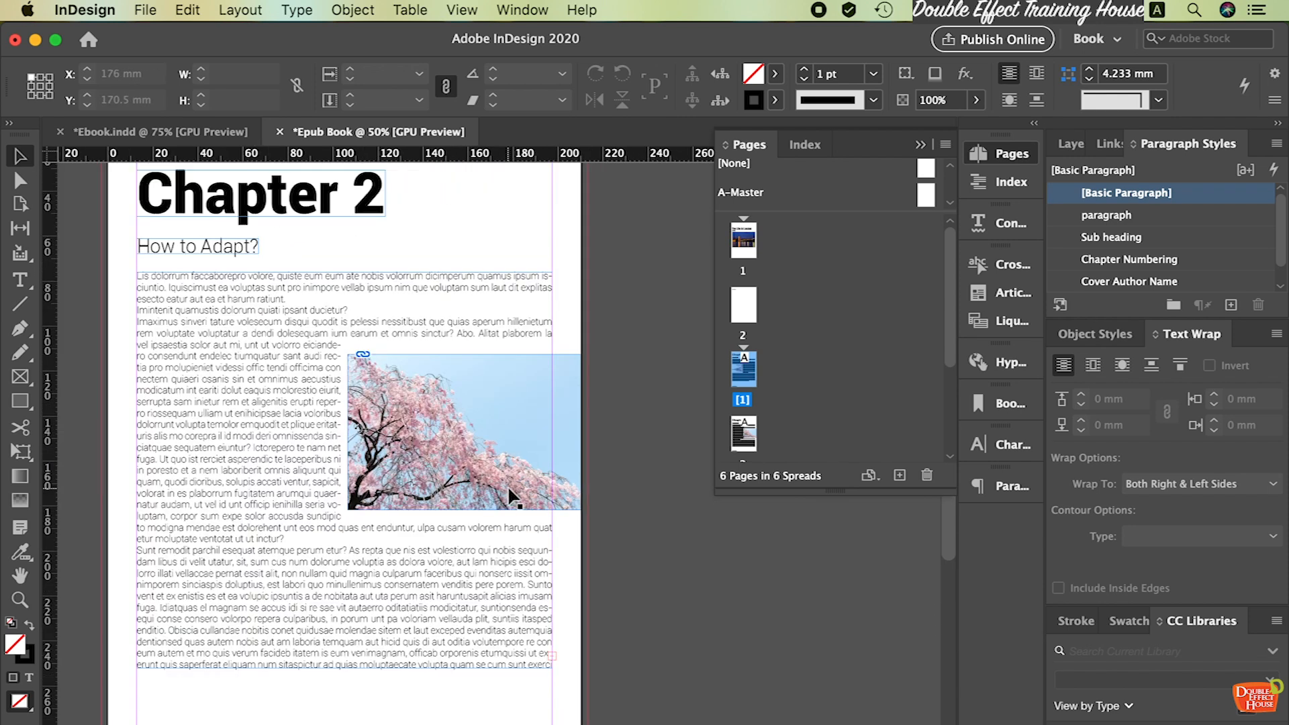
# Delete the placeholder "Table of Content" text frame from page 2
pyautogui.scroll(10, 466, 507)
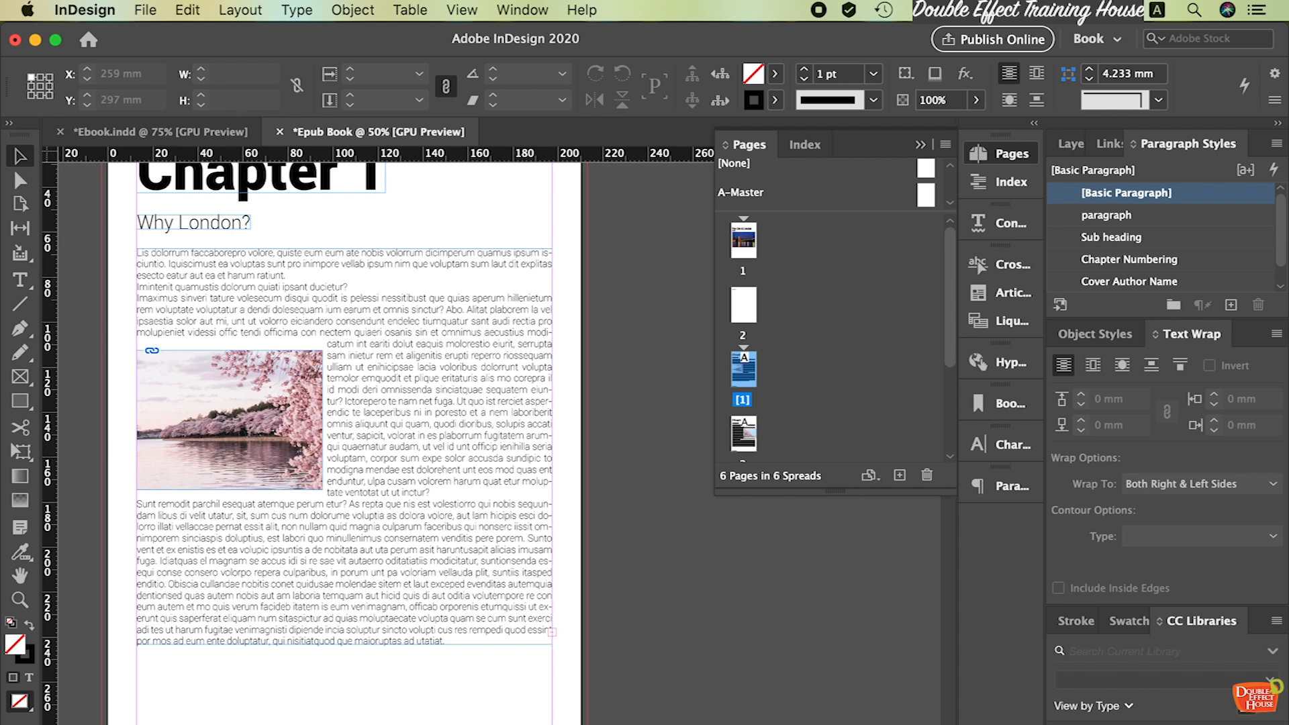
pyautogui.hscroll(-3, 584, 497)
pyautogui.scroll(6, 563, 510)
pyautogui.scroll(8, 558, 509)
pyautogui.click(417, 241)
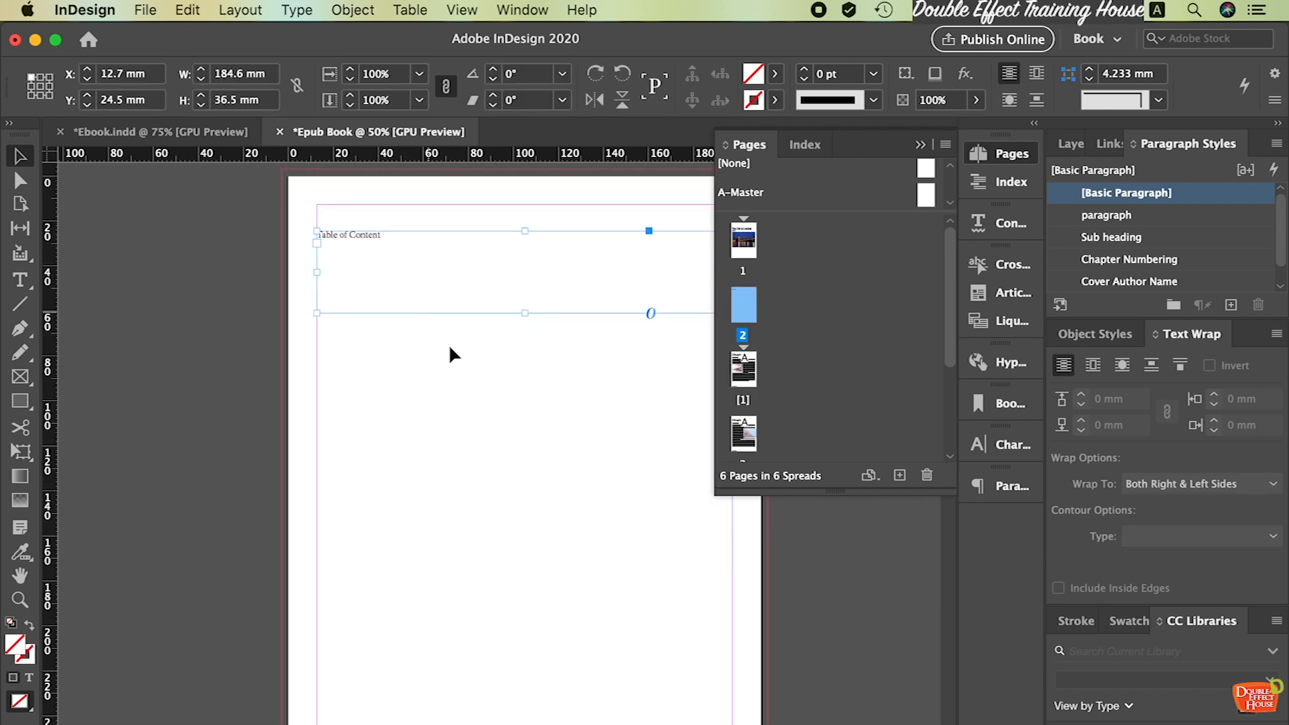
pyautogui.scroll(-1, 470, 332)
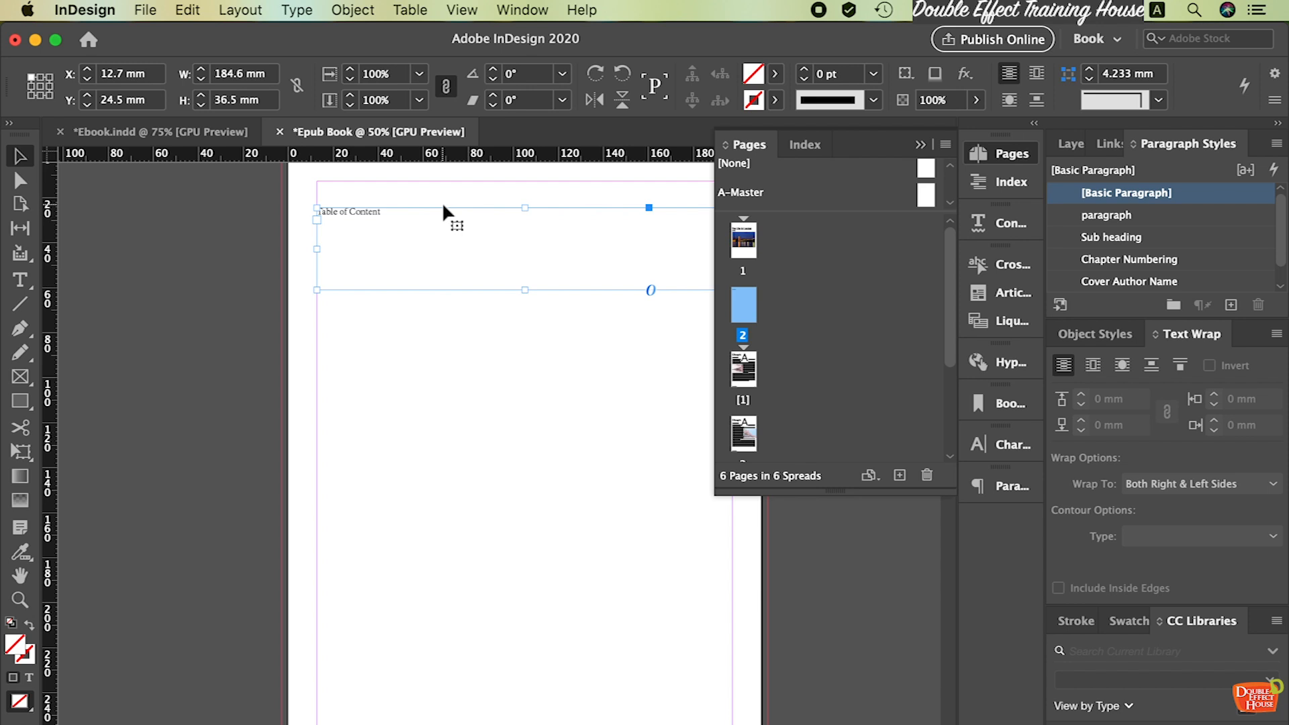
pyautogui.press('BackSpace')
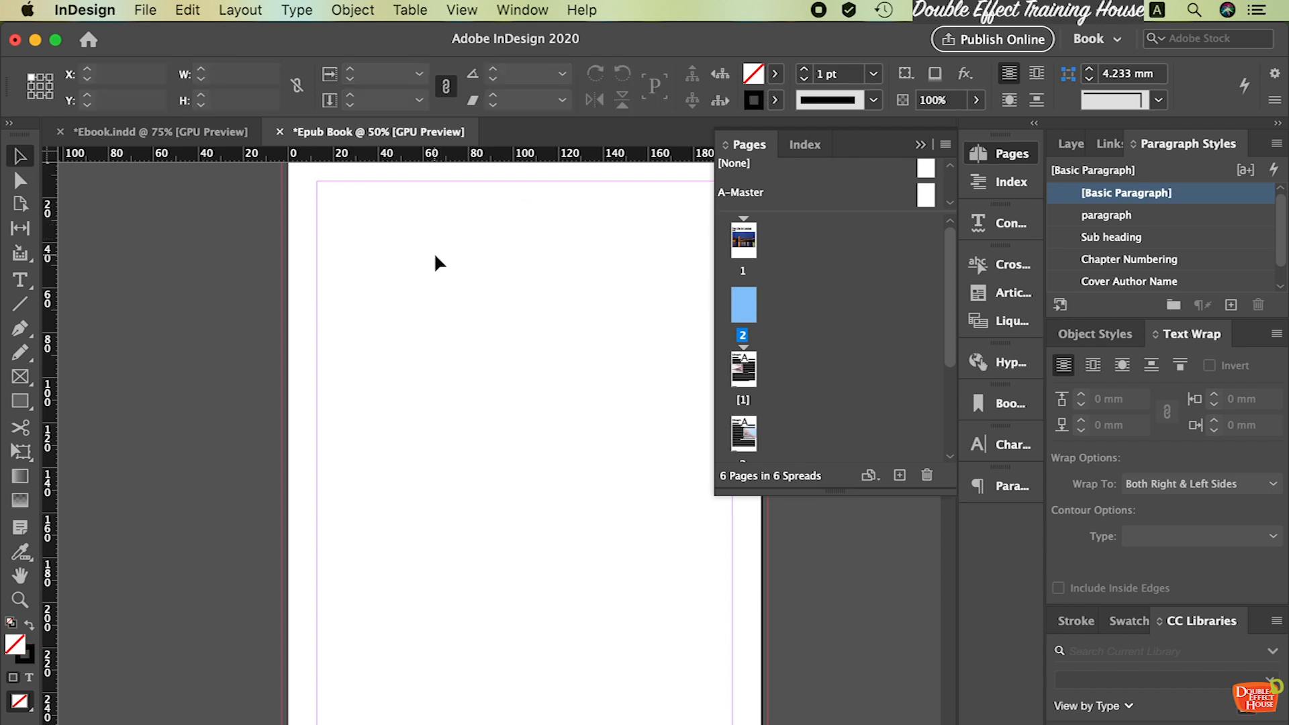
# Create a new table of contents style named "Testing TOC 1"
pyautogui.click(251, 12)
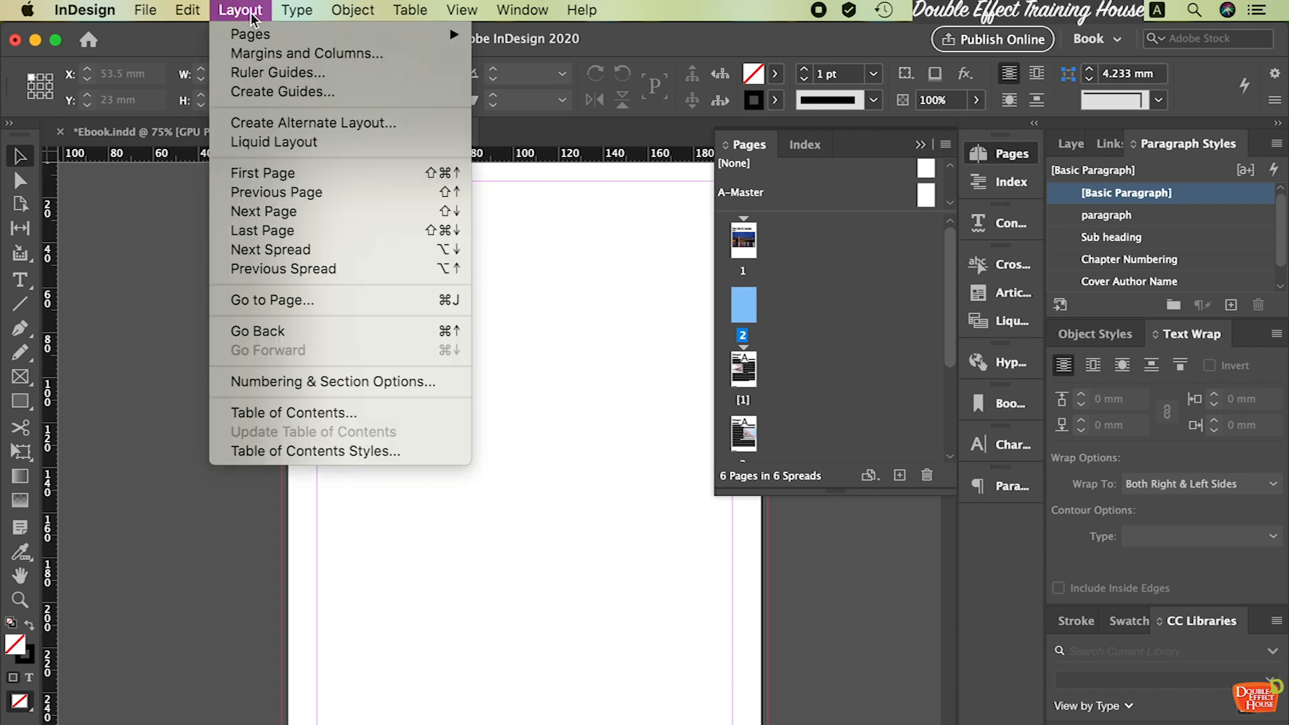
pyautogui.click(368, 453)
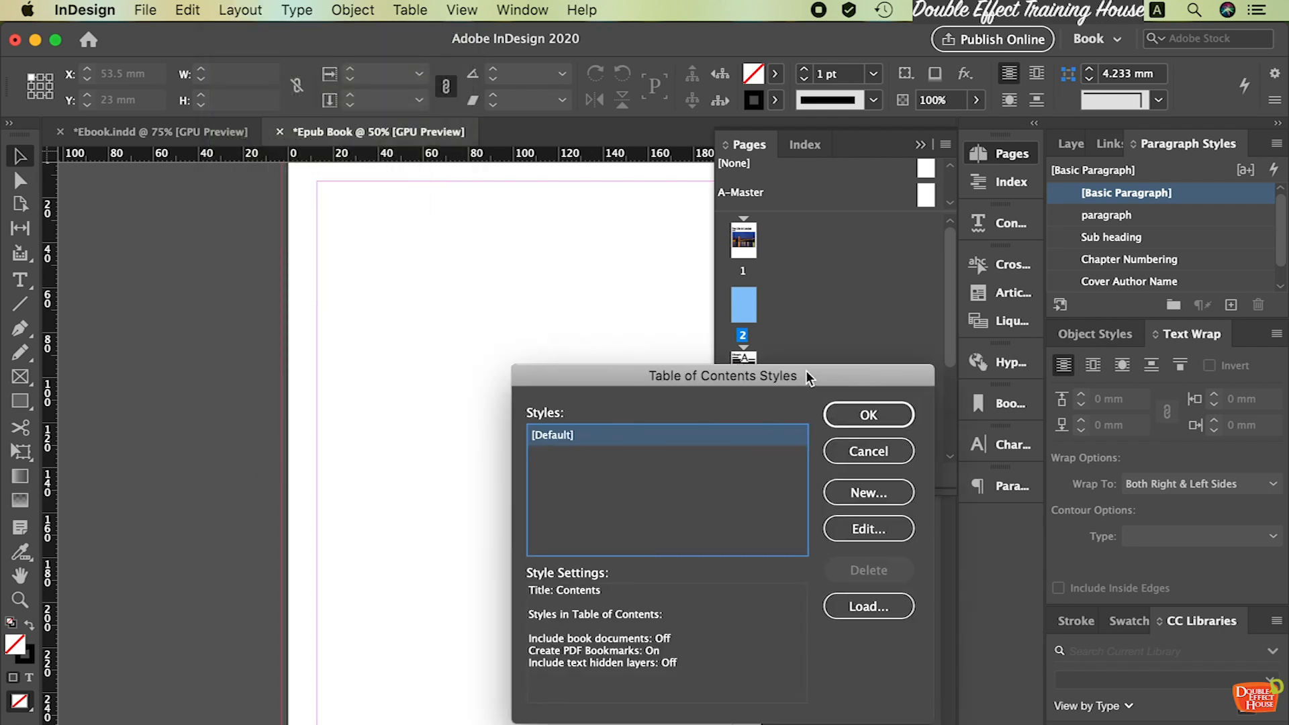
pyautogui.moveTo(767, 374); pyautogui.dragTo(611, 220)
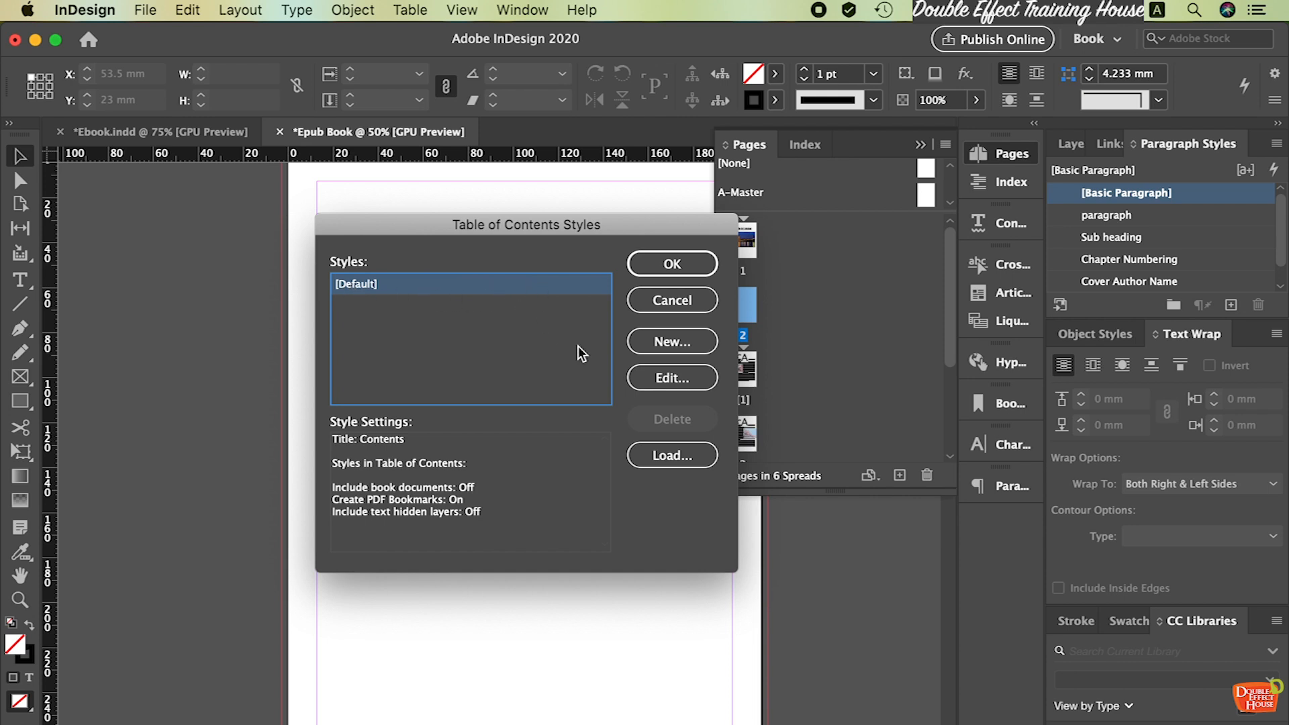
pyautogui.click(697, 351)
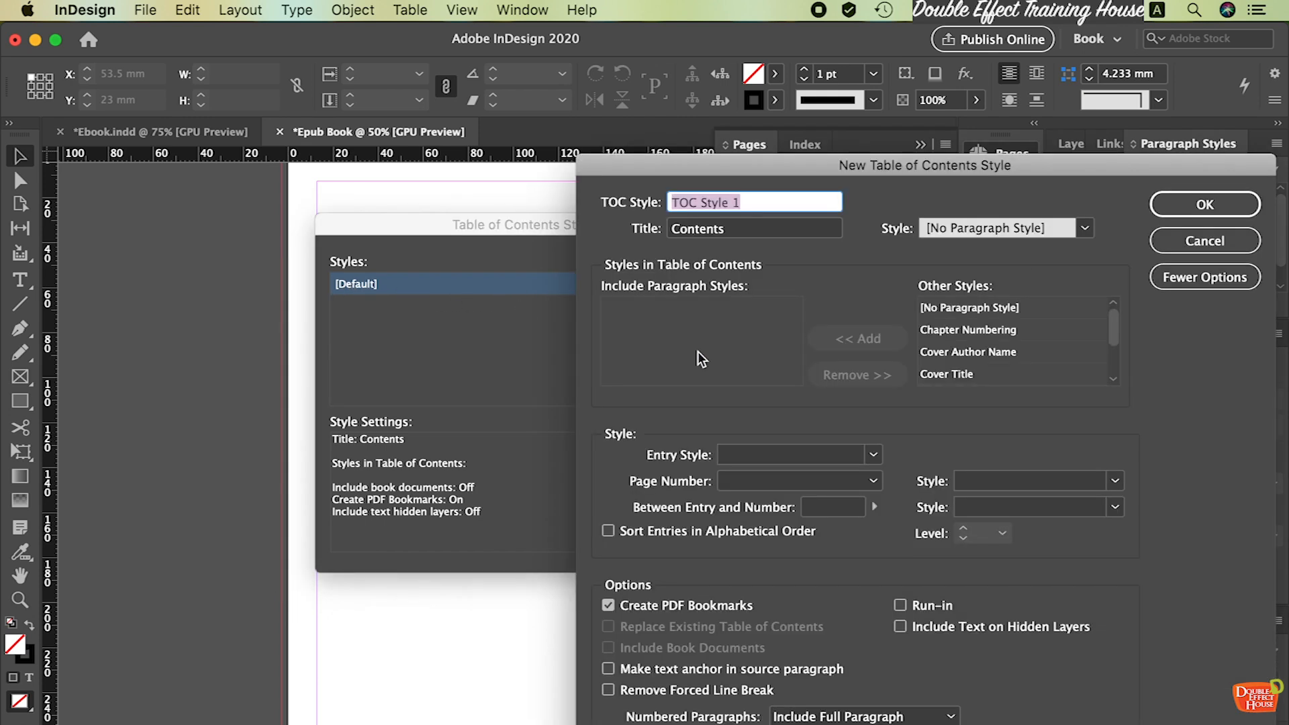
pyautogui.moveTo(808, 171); pyautogui.dragTo(632, 168)
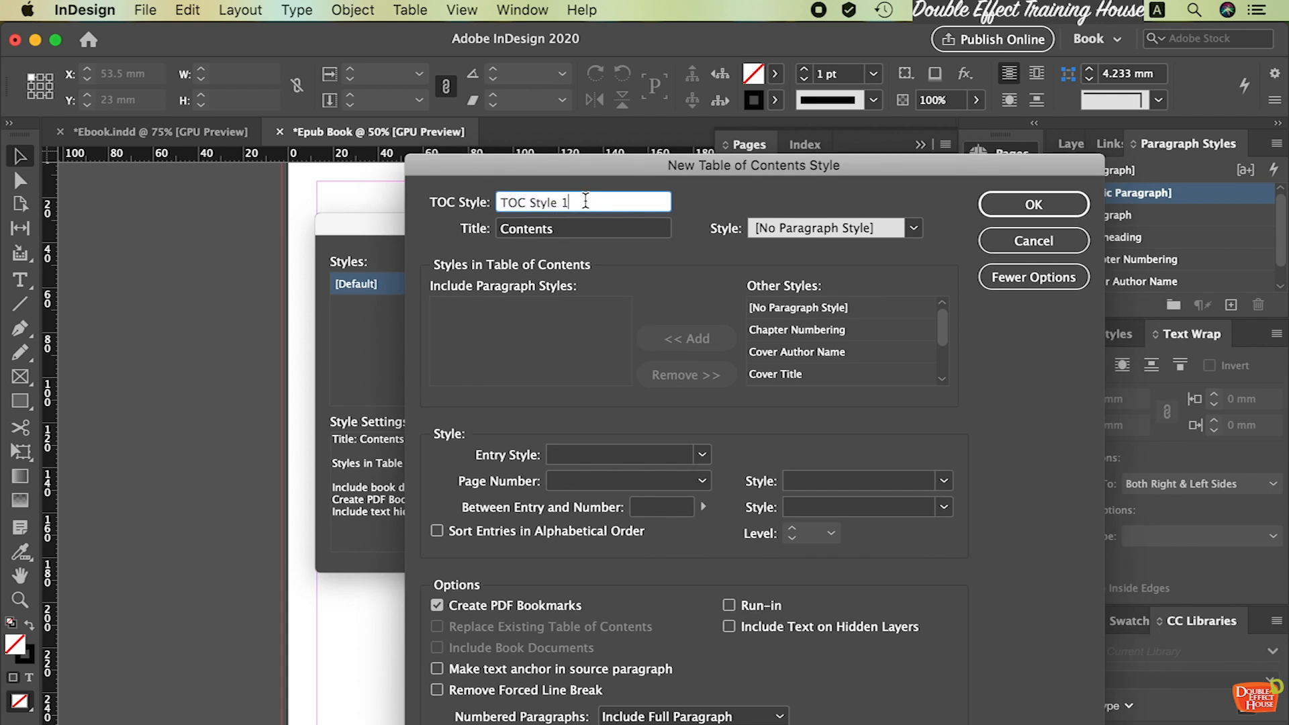
pyautogui.write('Testing TOC 1')
# Set the contents title to "Table of Content" and give it the Chapter Numbering paragraph style
pyautogui.click(610, 231)
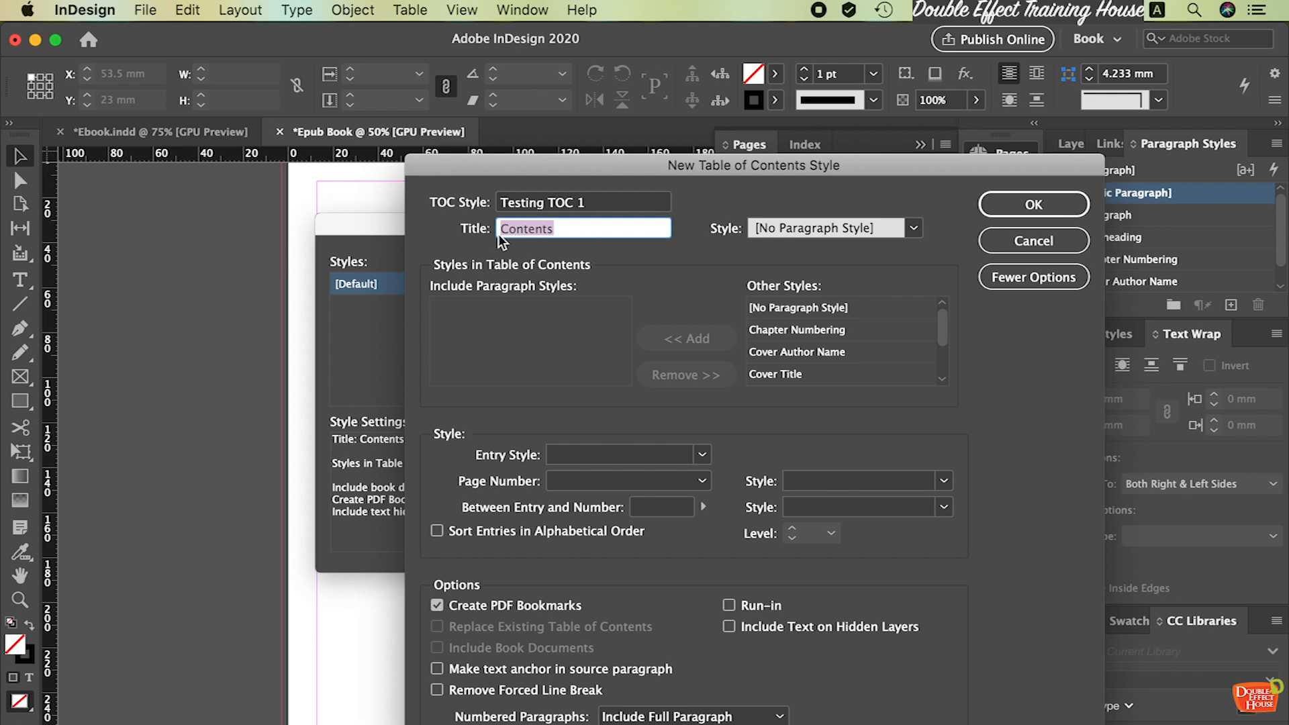
pyautogui.write('Titl')
pyautogui.press('BackSpace')
pyautogui.press('BackSpace')
pyautogui.write('Table of Content')
pyautogui.moveTo(627, 228); pyautogui.dragTo(523, 232)
pyautogui.click(914, 228)
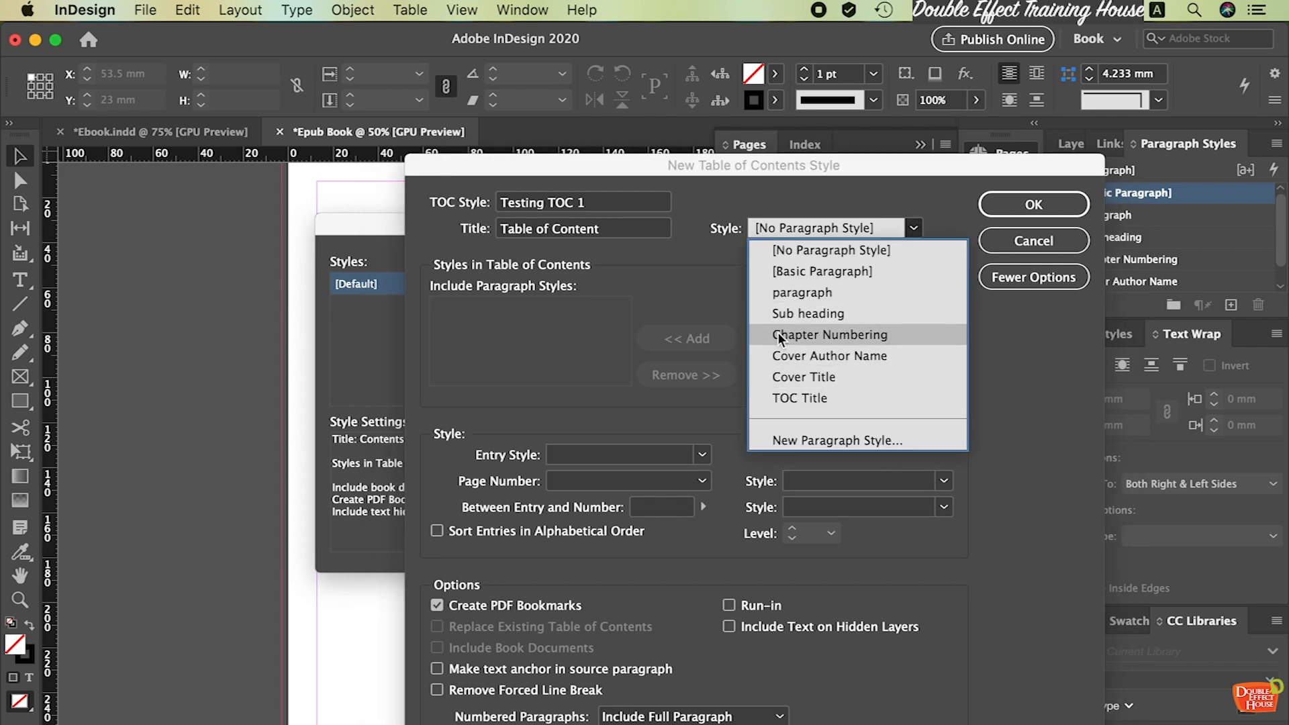
pyautogui.click(894, 334)
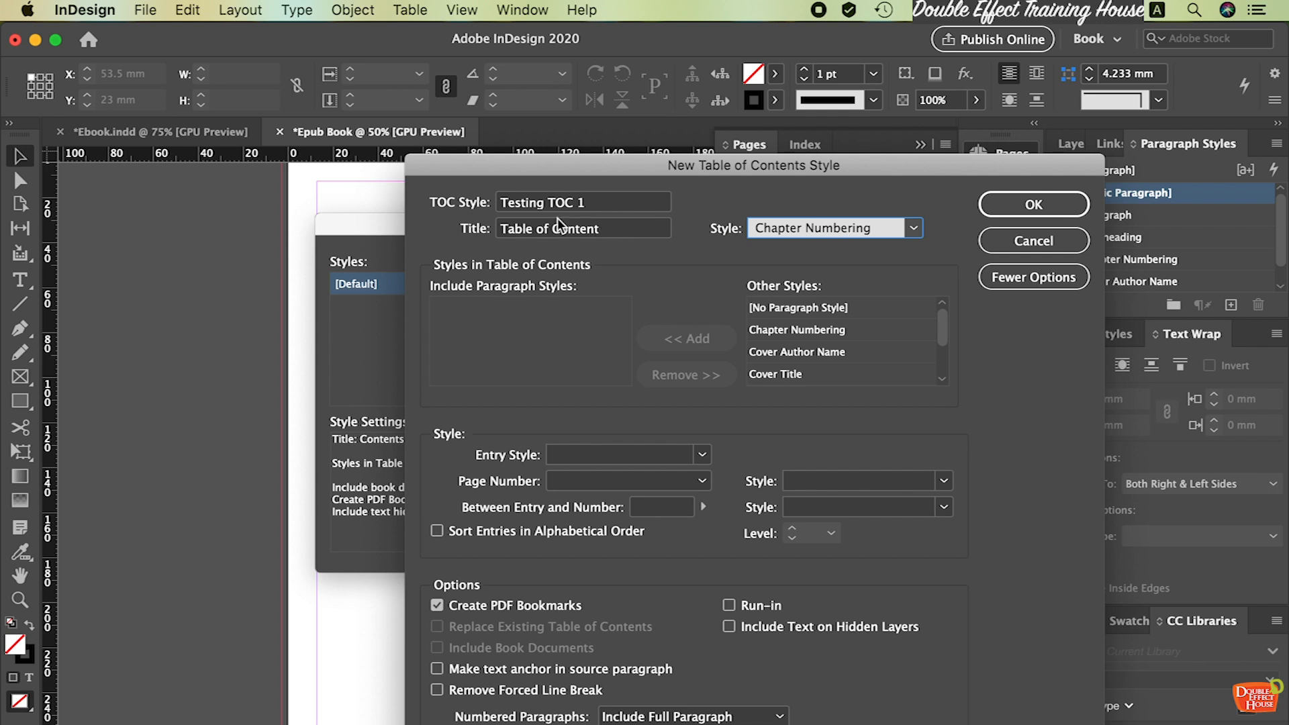
# Include the Chapter Numbering and Sub heading paragraph styles in the table of contents
pyautogui.click(580, 307)
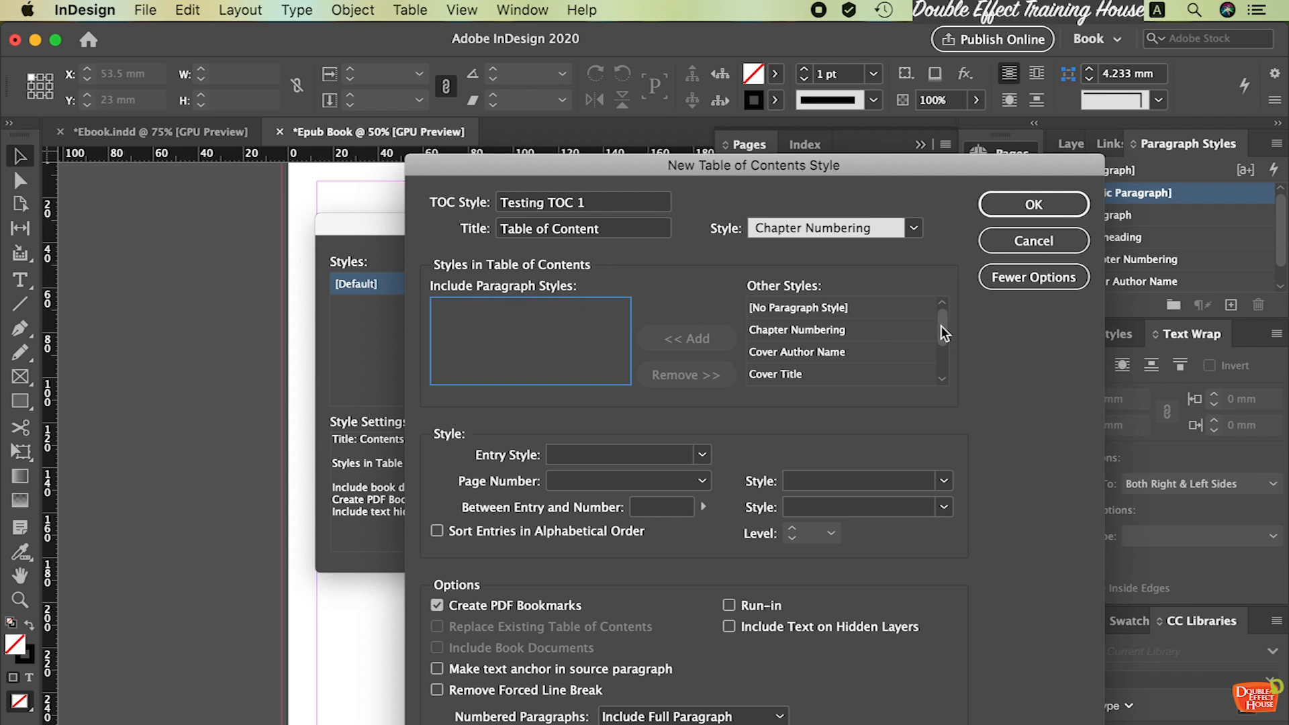
pyautogui.click(794, 329)
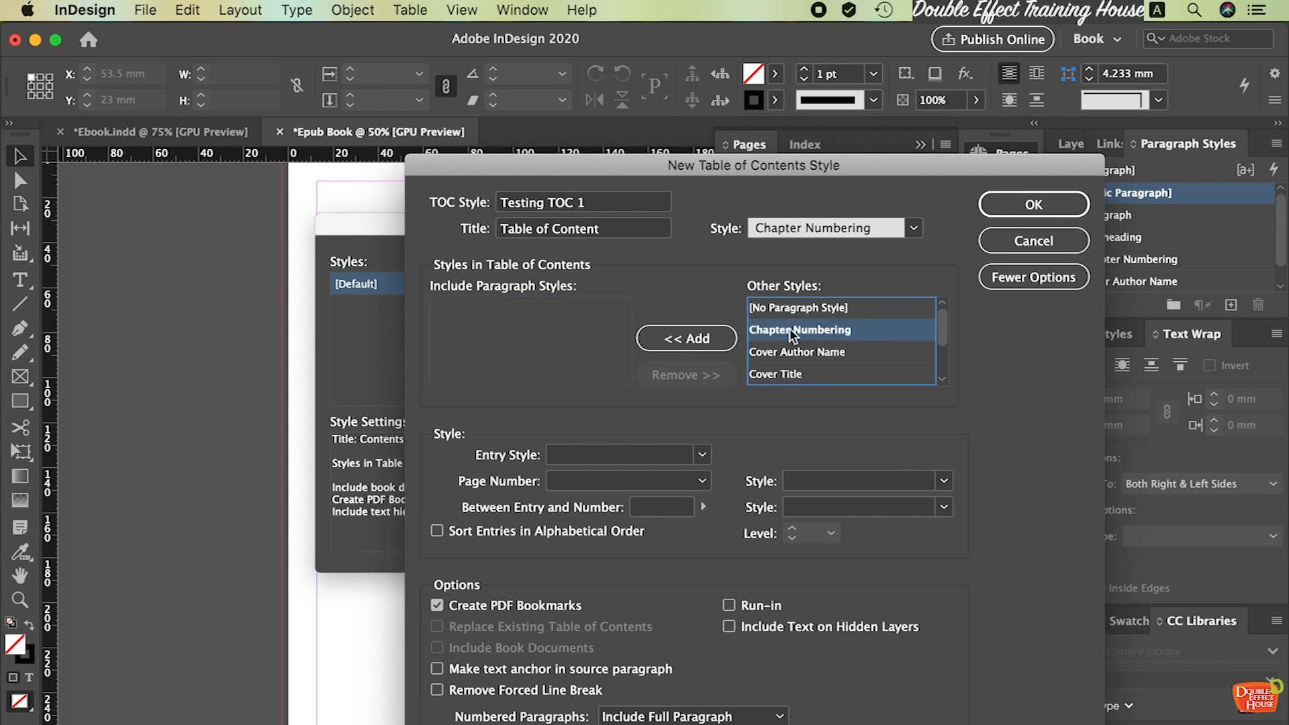
pyautogui.click(685, 340)
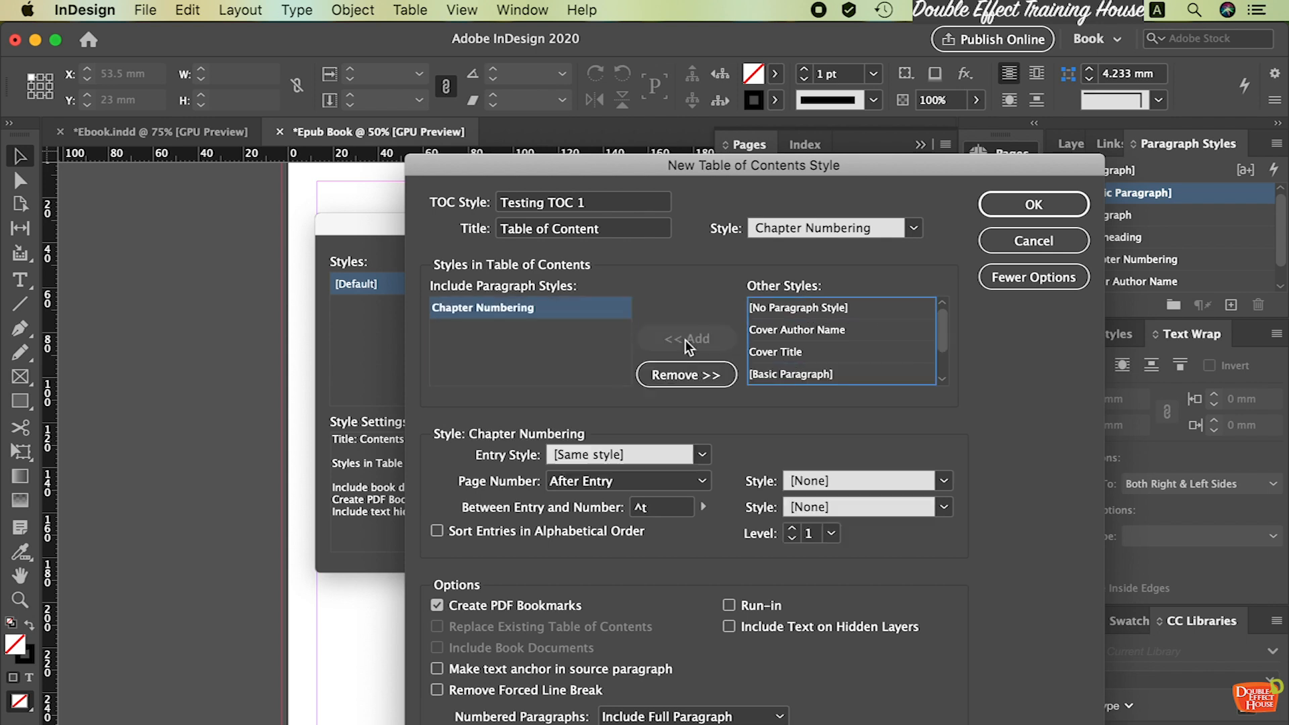
pyautogui.moveTo(943, 333); pyautogui.dragTo(945, 352)
pyautogui.click(786, 379)
pyautogui.click(687, 332)
# Set the entry style of the included Chapter Numbering style to Sub heading
pyautogui.click(535, 312)
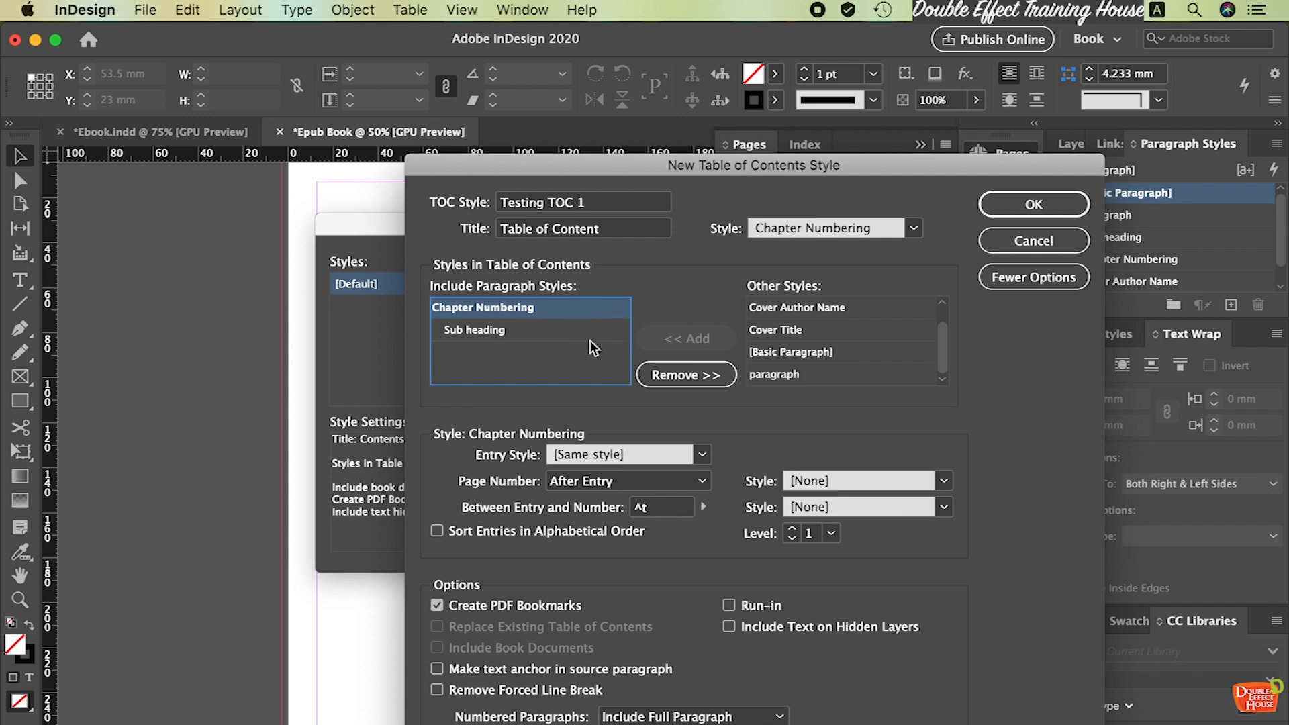
pyautogui.click(538, 336)
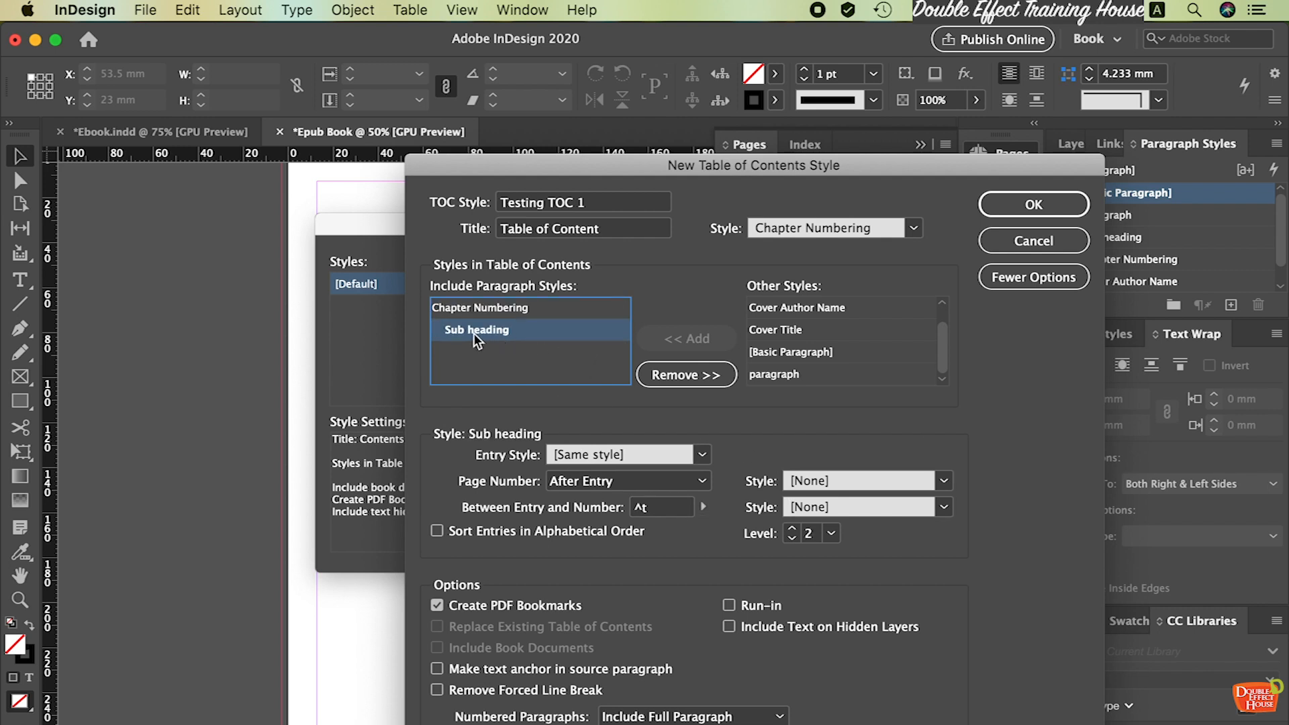
pyautogui.click(528, 310)
pyautogui.click(505, 335)
pyautogui.click(526, 310)
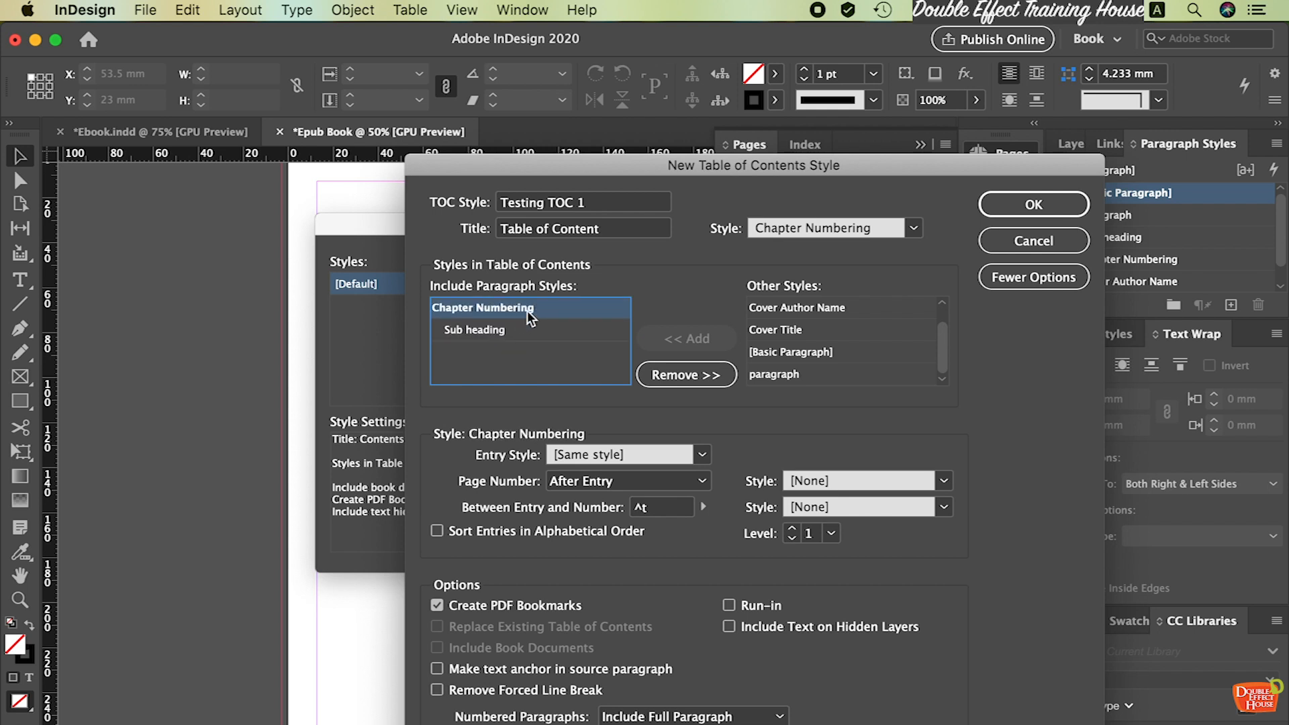
pyautogui.click(687, 455)
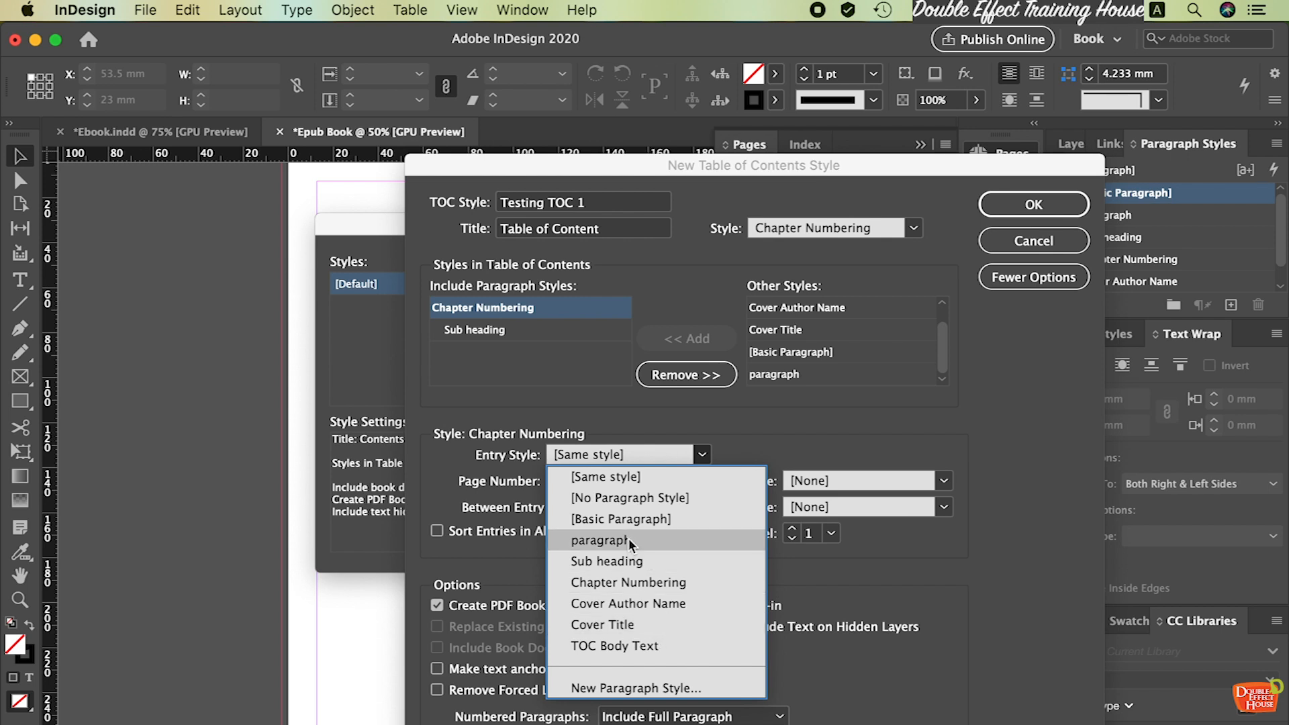
pyautogui.click(647, 561)
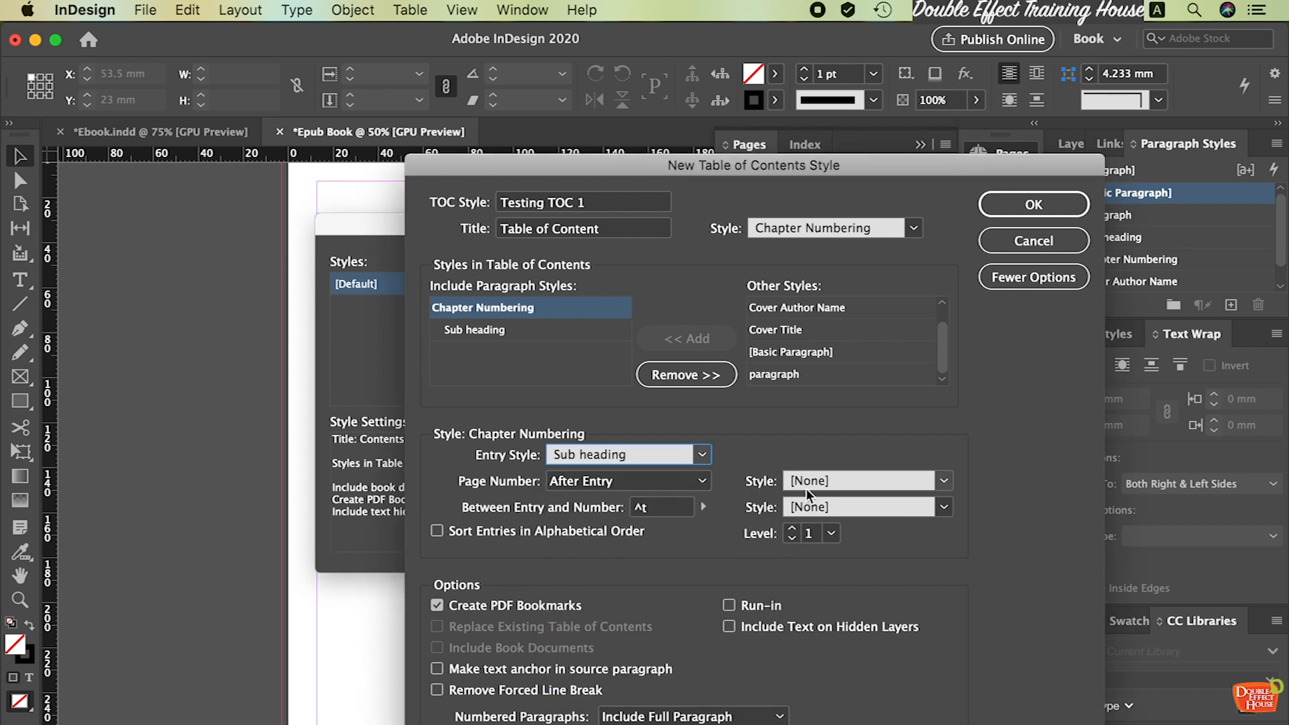
# Set the entry style of the included Sub heading style to paragraph, and reselect Chapter Numbering after comparing both levels
pyautogui.click(508, 329)
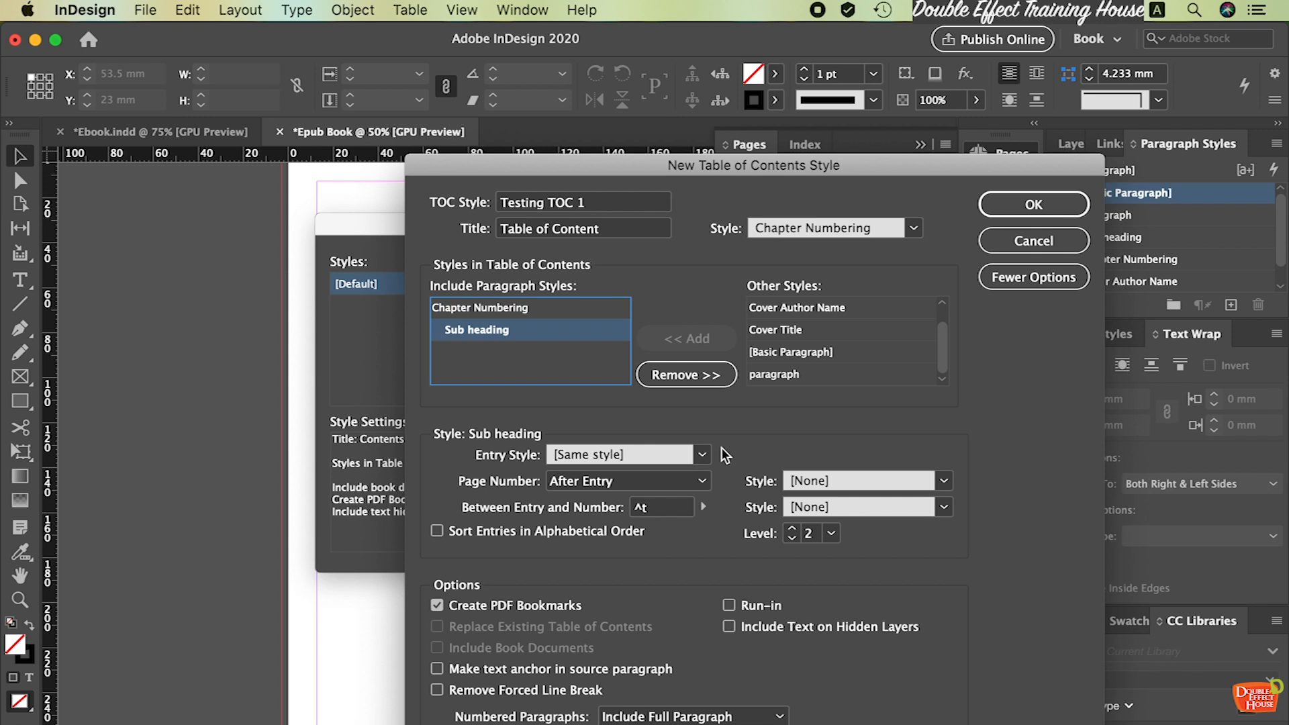
pyautogui.click(702, 455)
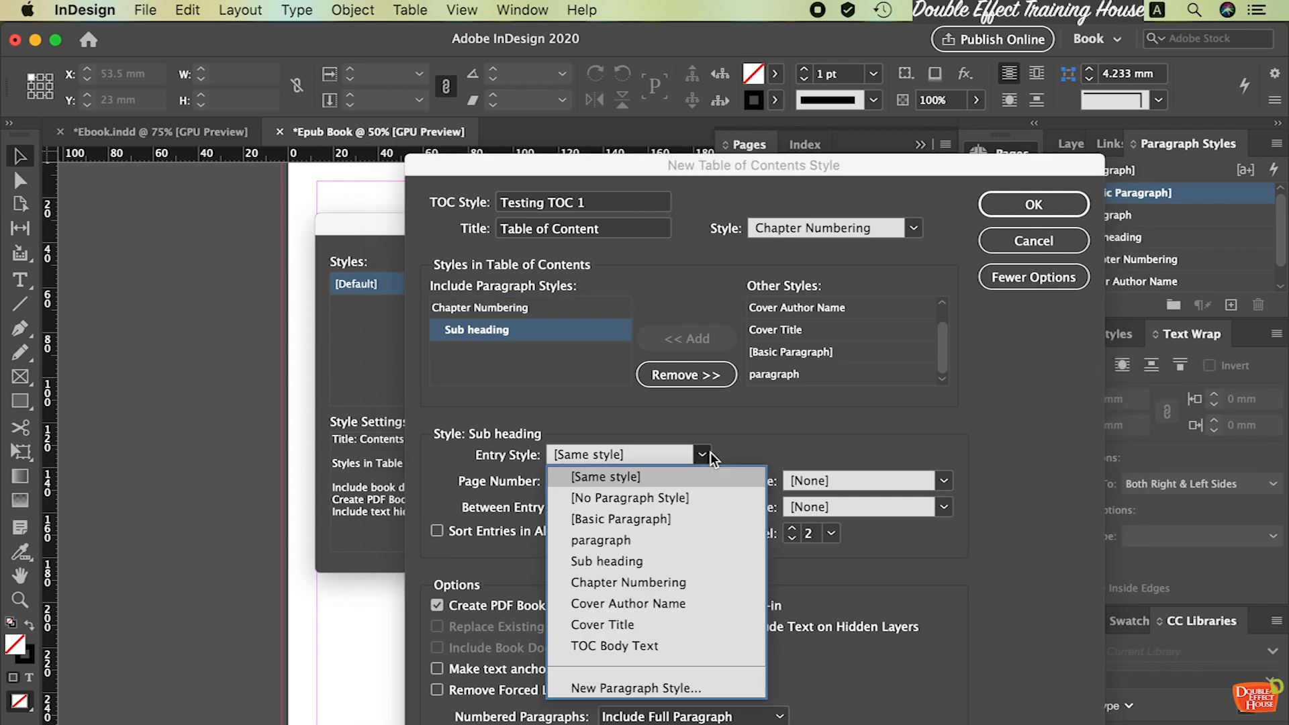
pyautogui.click(649, 542)
pyautogui.click(558, 305)
pyautogui.click(550, 325)
pyautogui.click(557, 304)
pyautogui.click(554, 320)
pyautogui.click(555, 307)
pyautogui.click(564, 325)
pyautogui.click(575, 309)
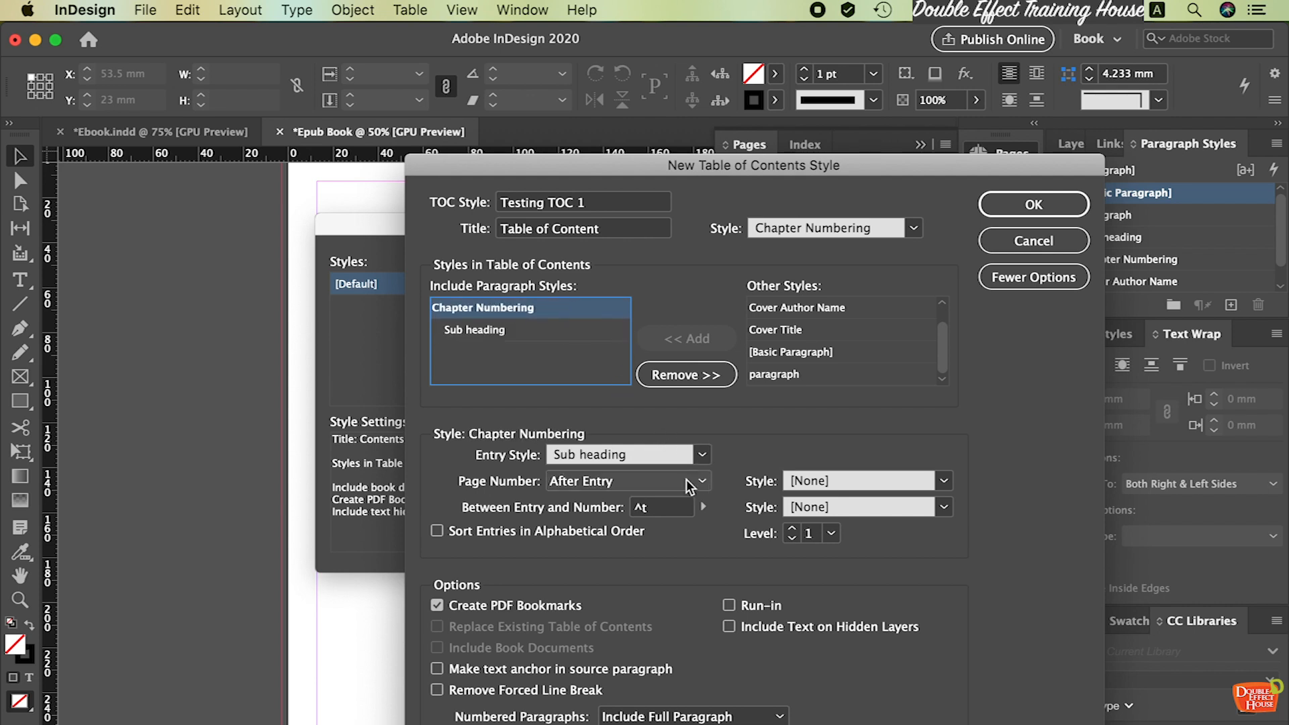
# Set Chapter Numbering entries to No Page Number and keep the Sub heading page numbers at After Entry
pyautogui.click(703, 481)
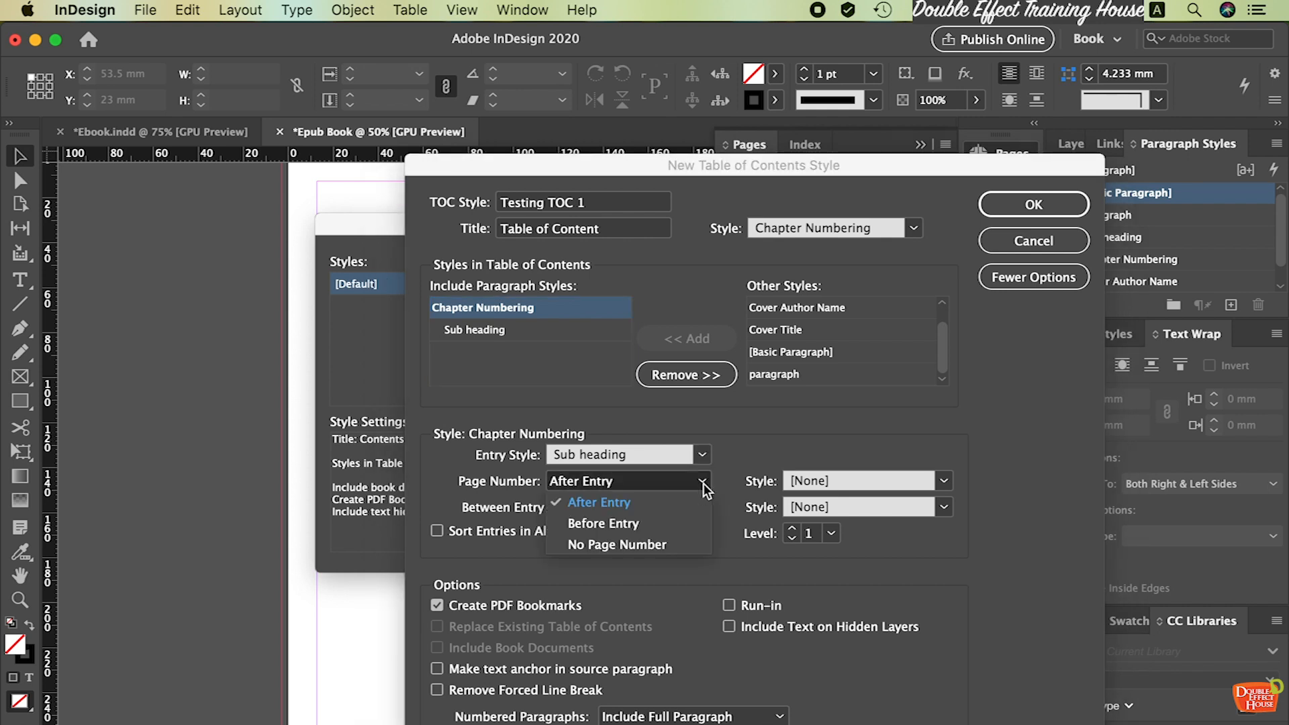
pyautogui.click(638, 545)
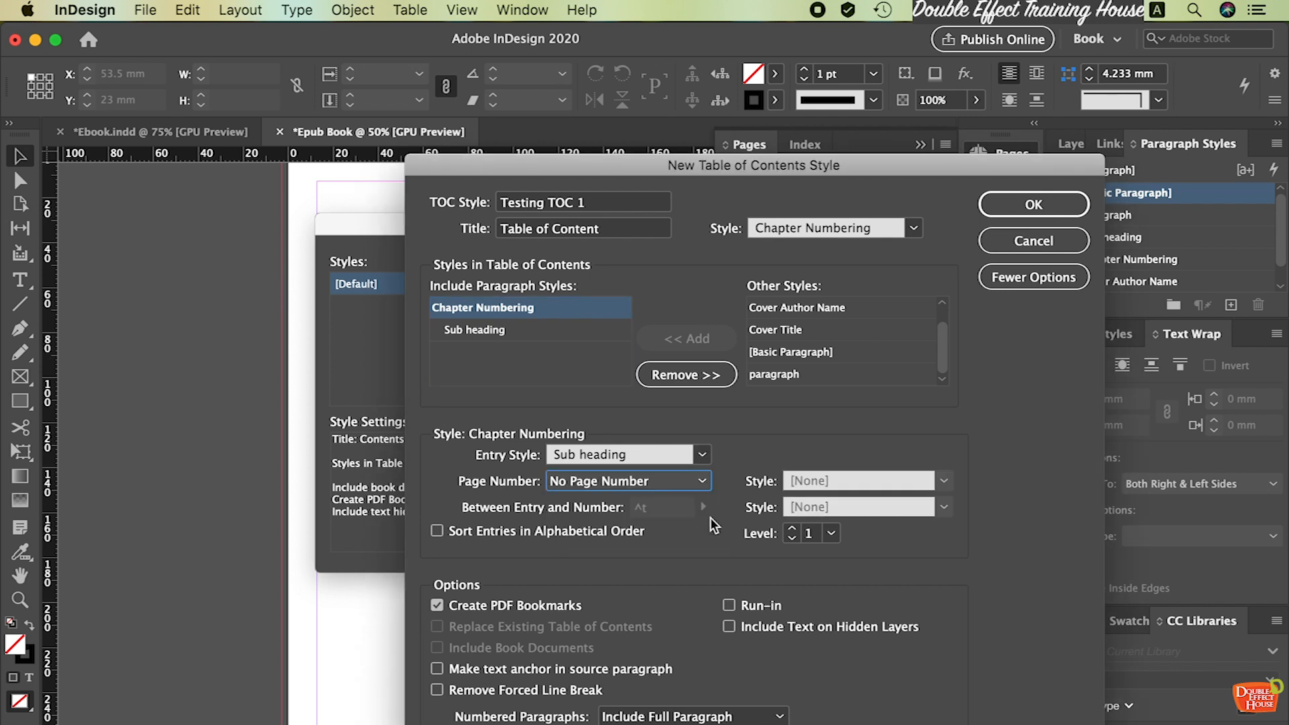
pyautogui.click(485, 332)
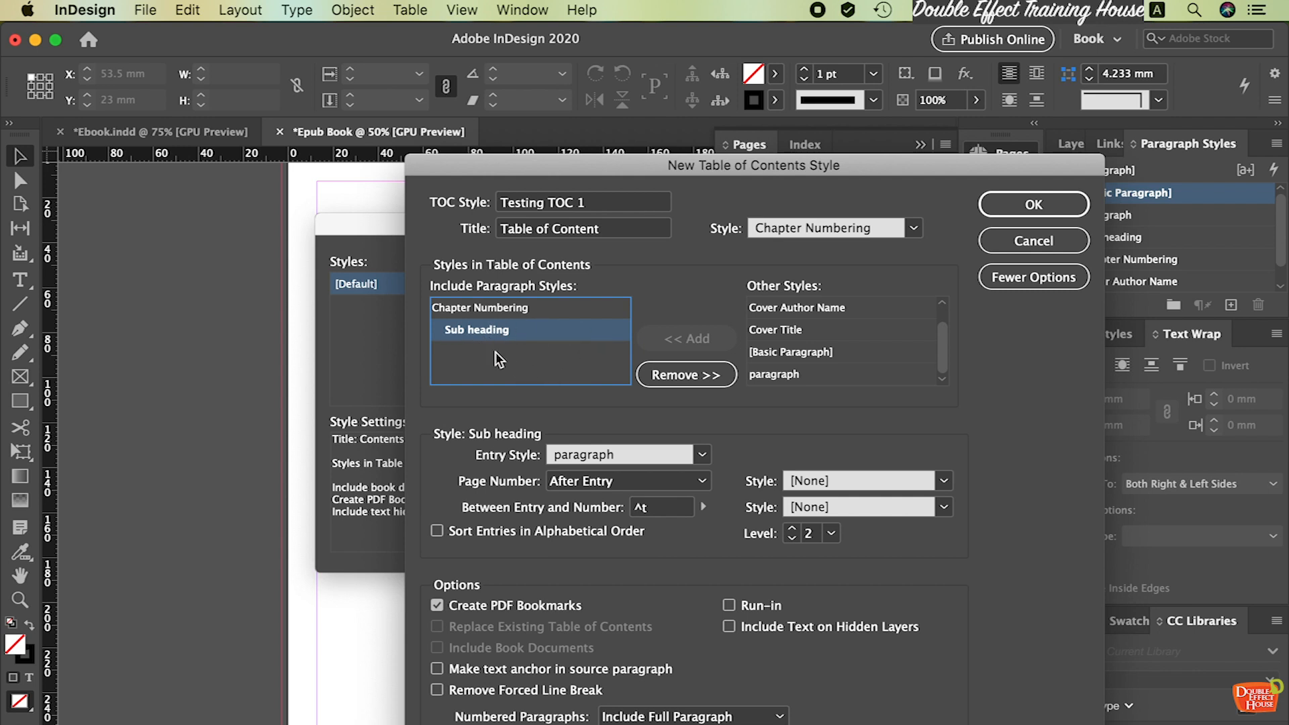
pyautogui.click(605, 486)
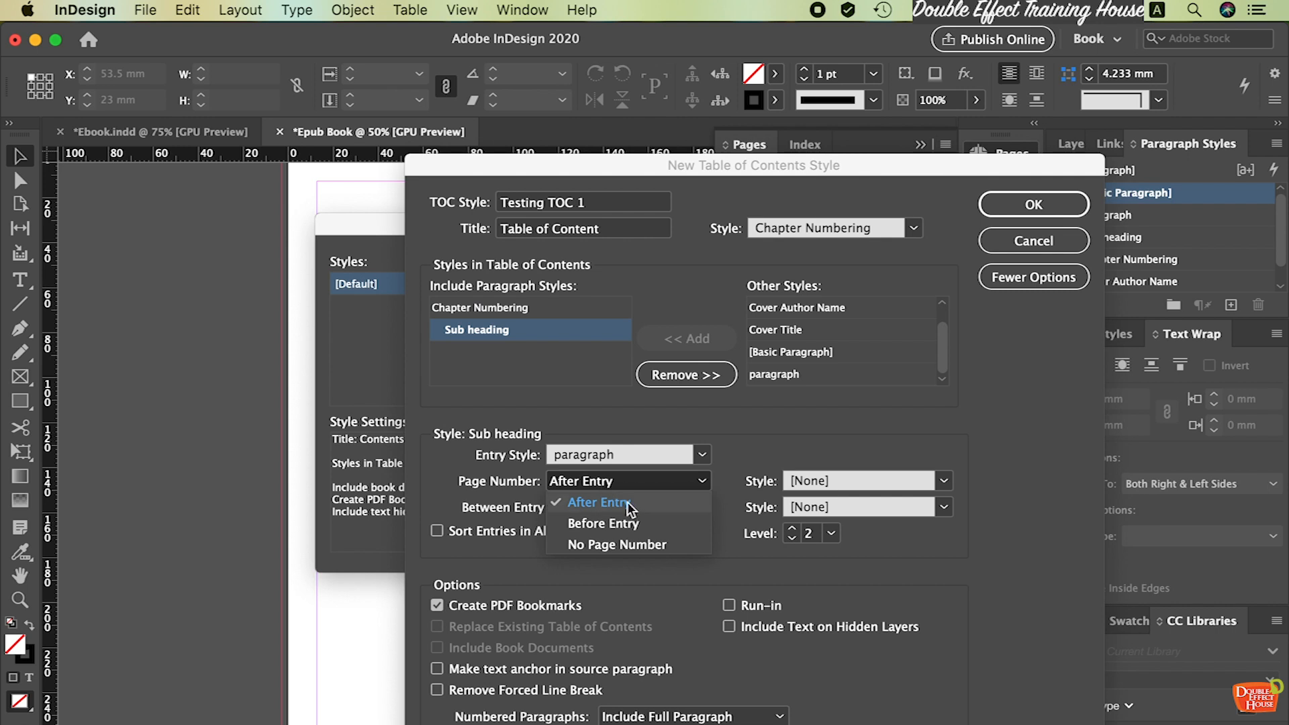
pyautogui.click(627, 501)
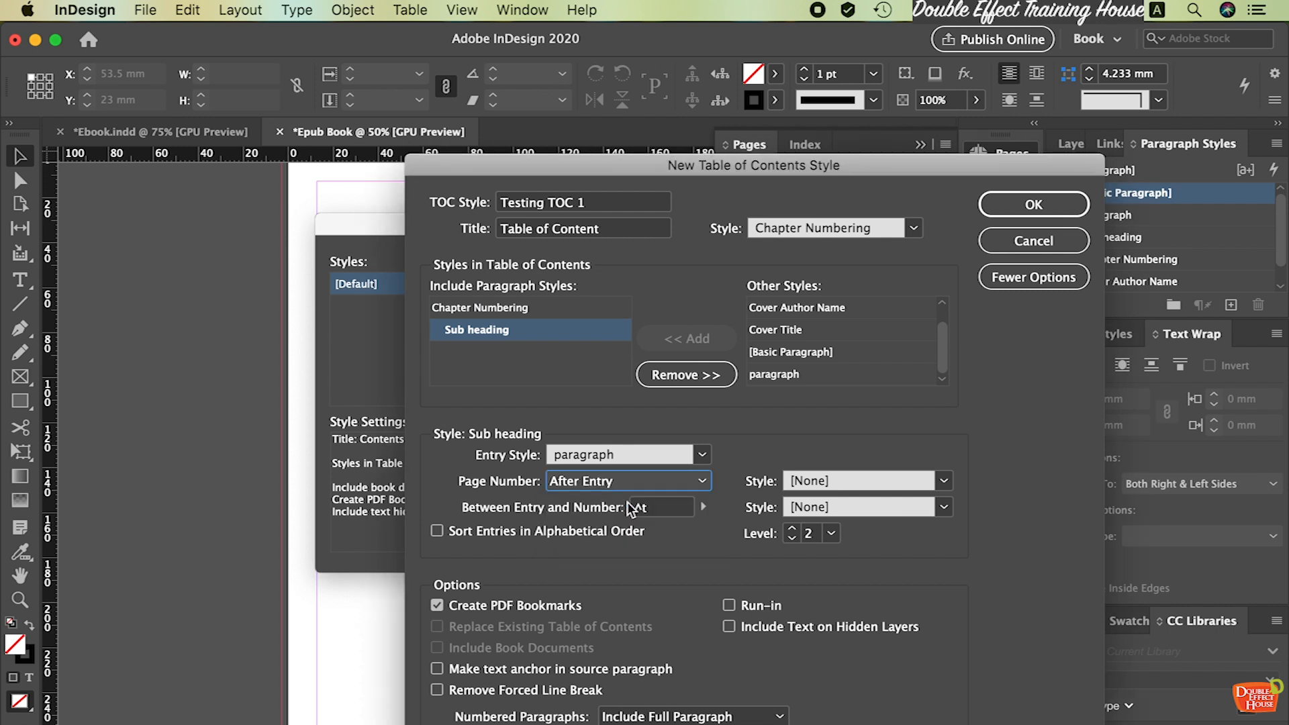
# Add a nonbreaking space before the tab between Sub heading entries and numbers, keep the number style at [None], and set level 1
pyautogui.click(704, 507)
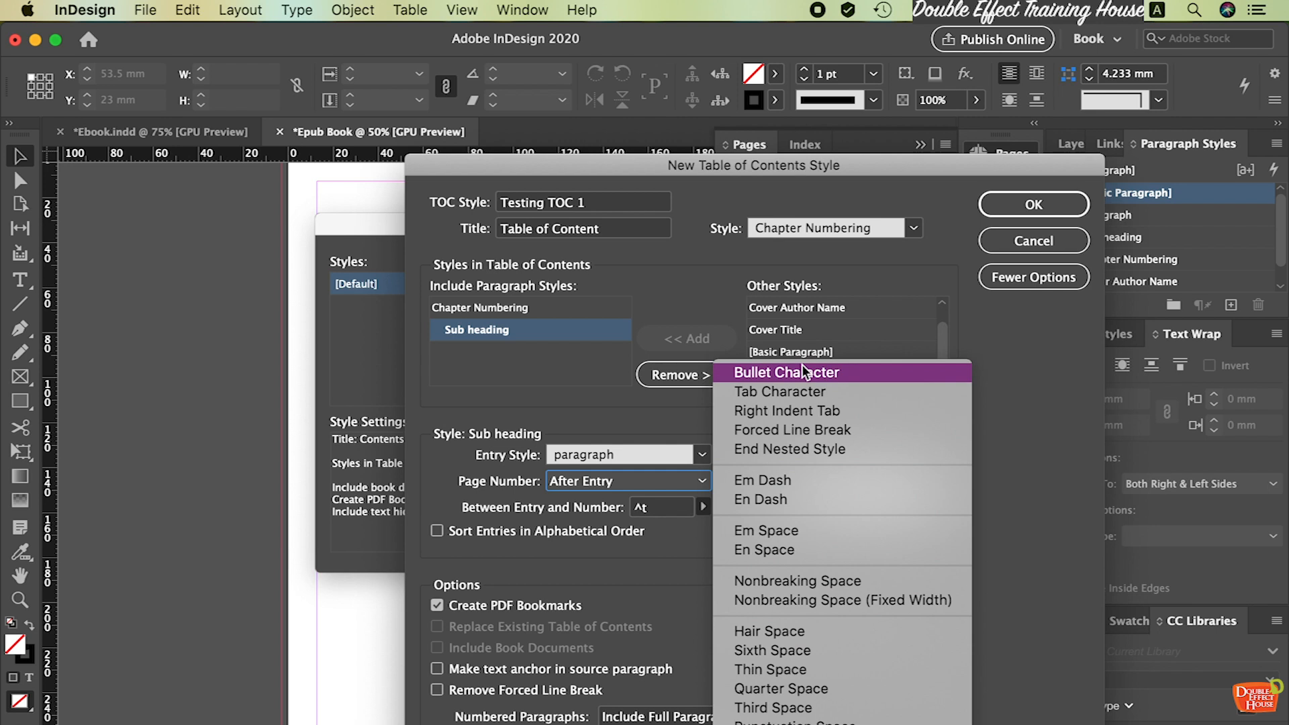
pyautogui.click(800, 583)
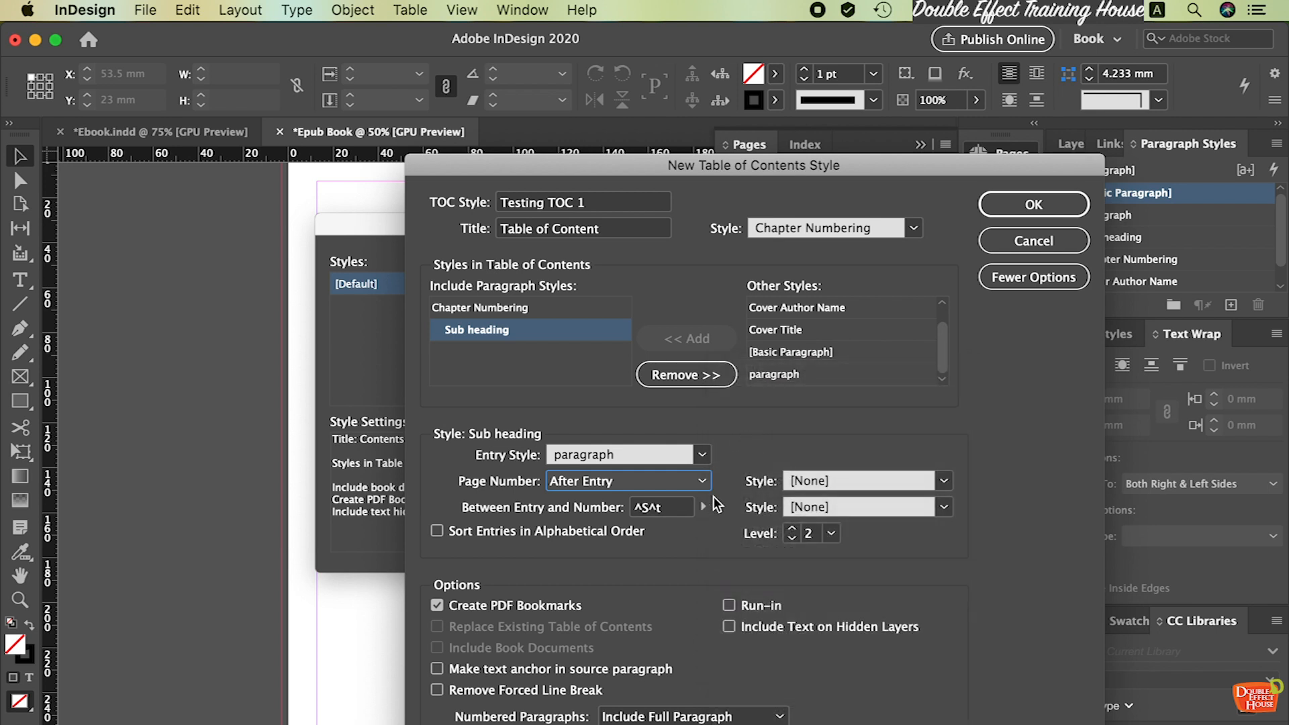
pyautogui.click(934, 481)
pyautogui.click(926, 505)
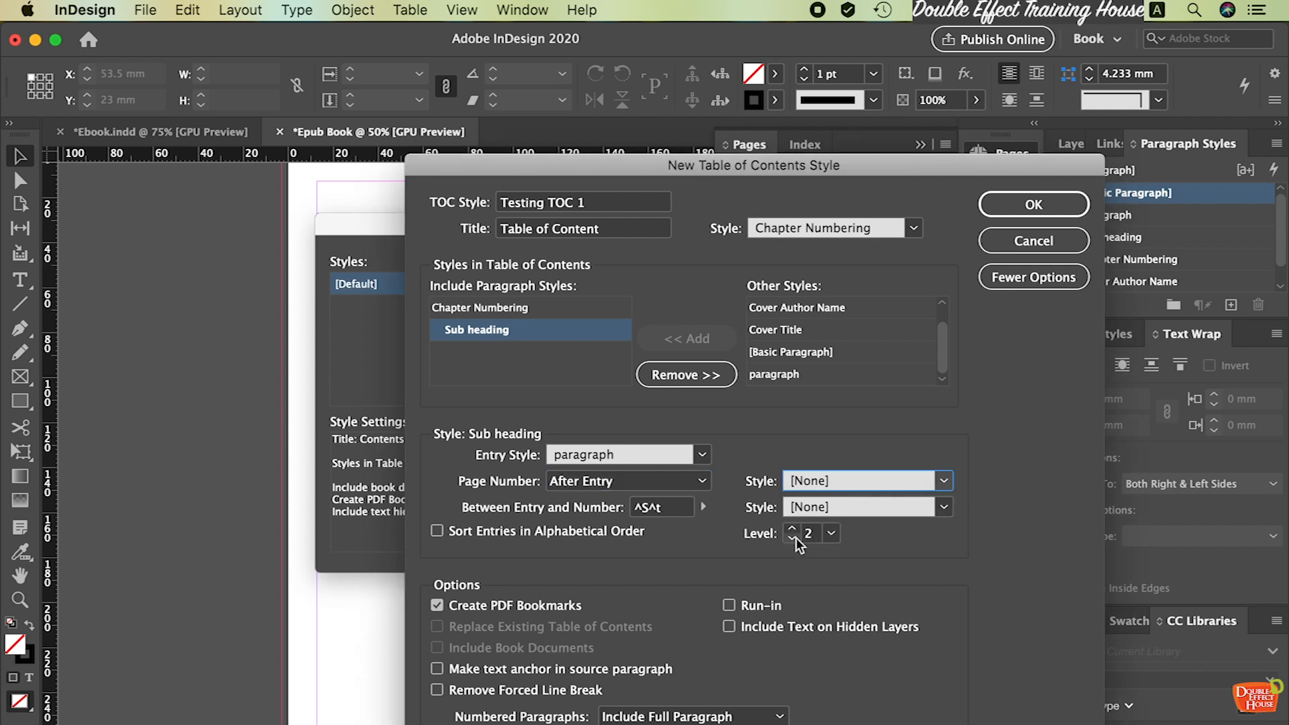
pyautogui.click(831, 533)
pyautogui.click(825, 552)
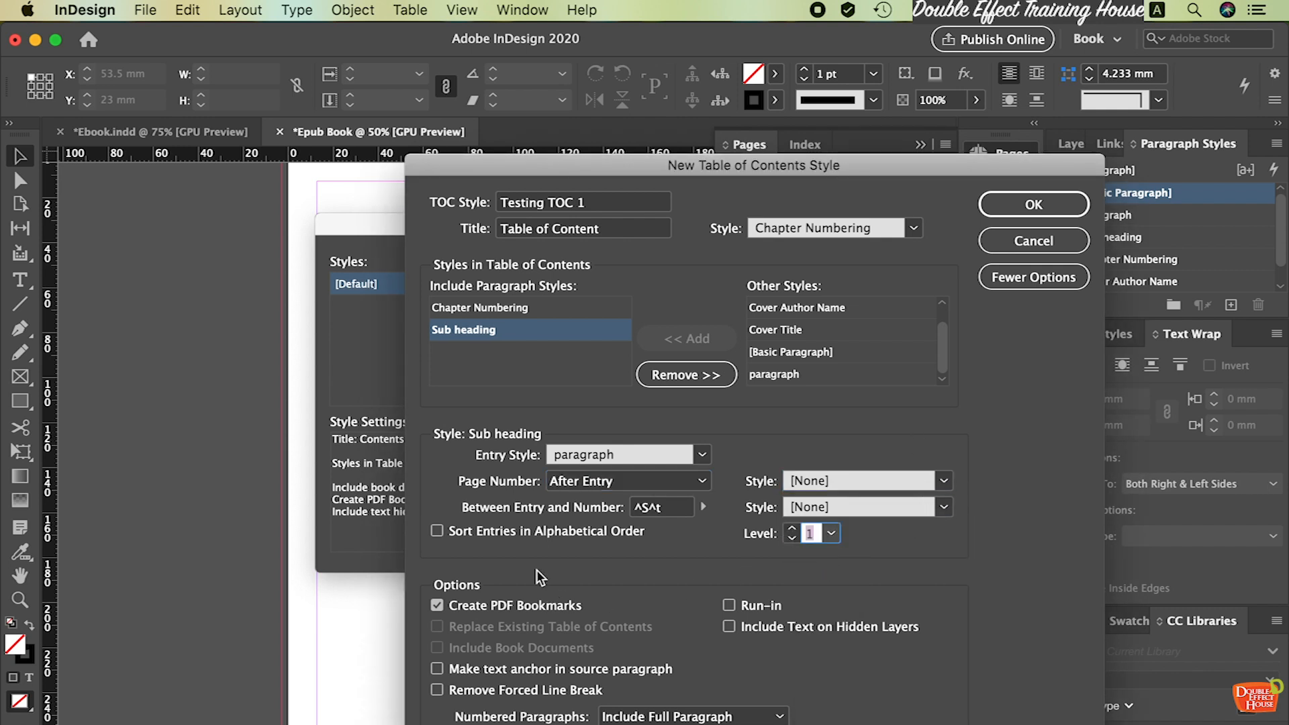
# Turn on text anchors in source paragraphs and save the Testing TOC 1 style
pyautogui.moveTo(643, 156); pyautogui.dragTo(723, 99)
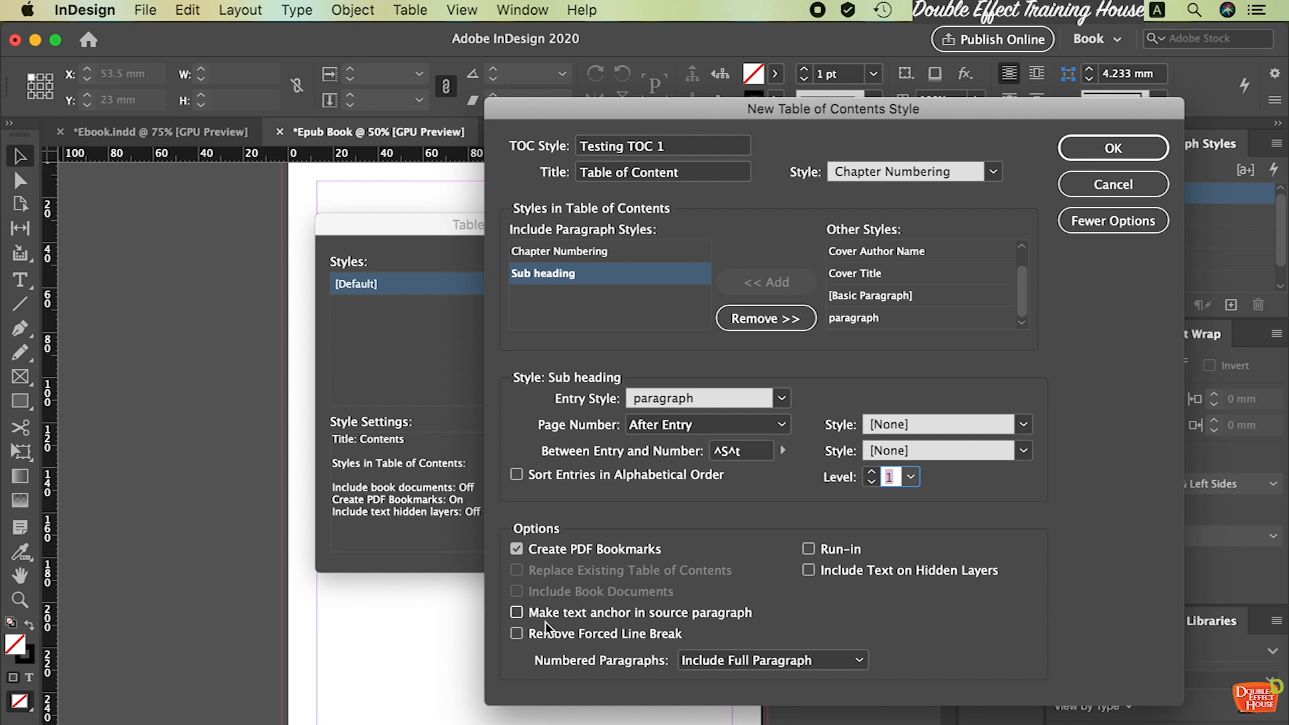
pyautogui.click(517, 613)
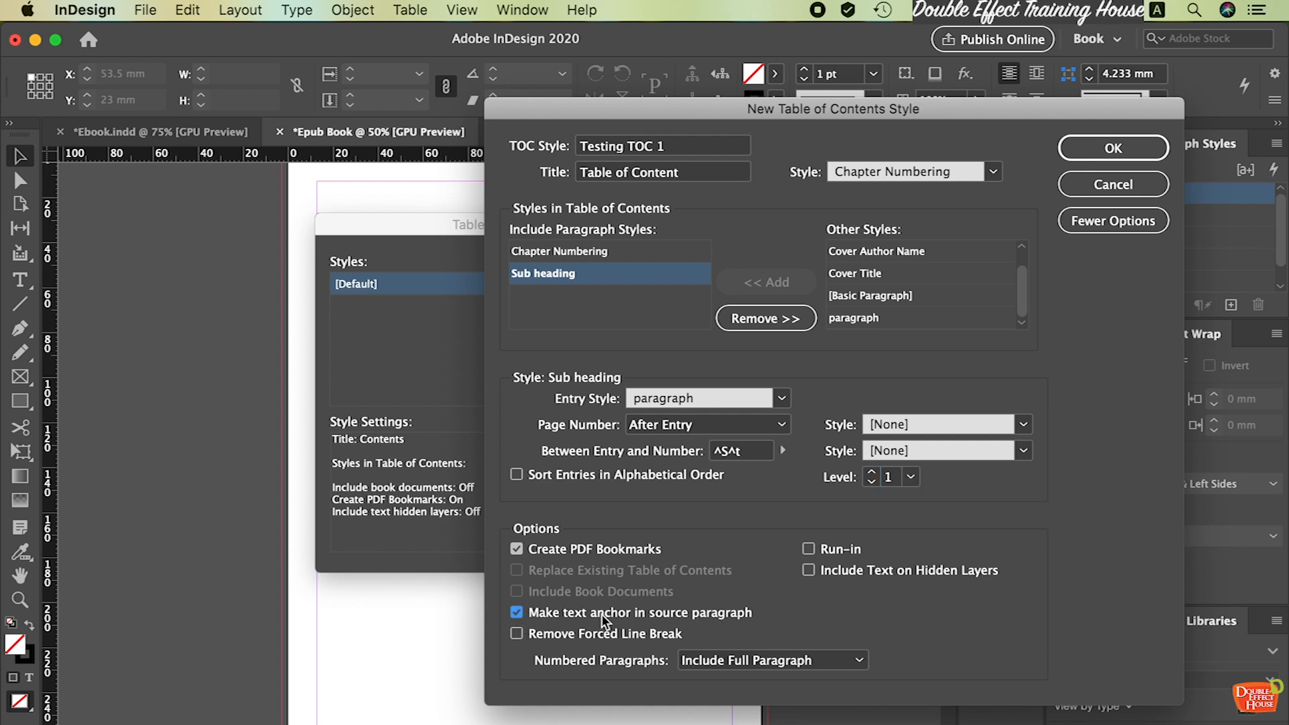
pyautogui.click(1083, 157)
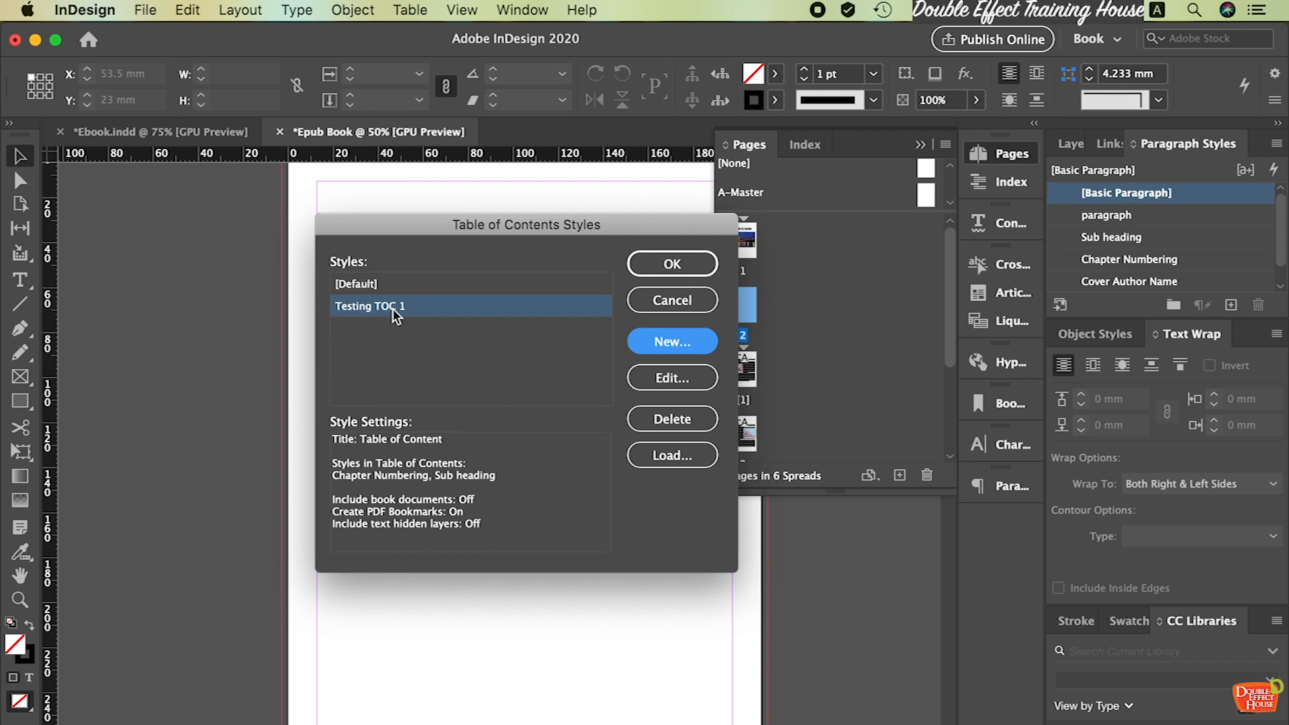
pyautogui.click(678, 265)
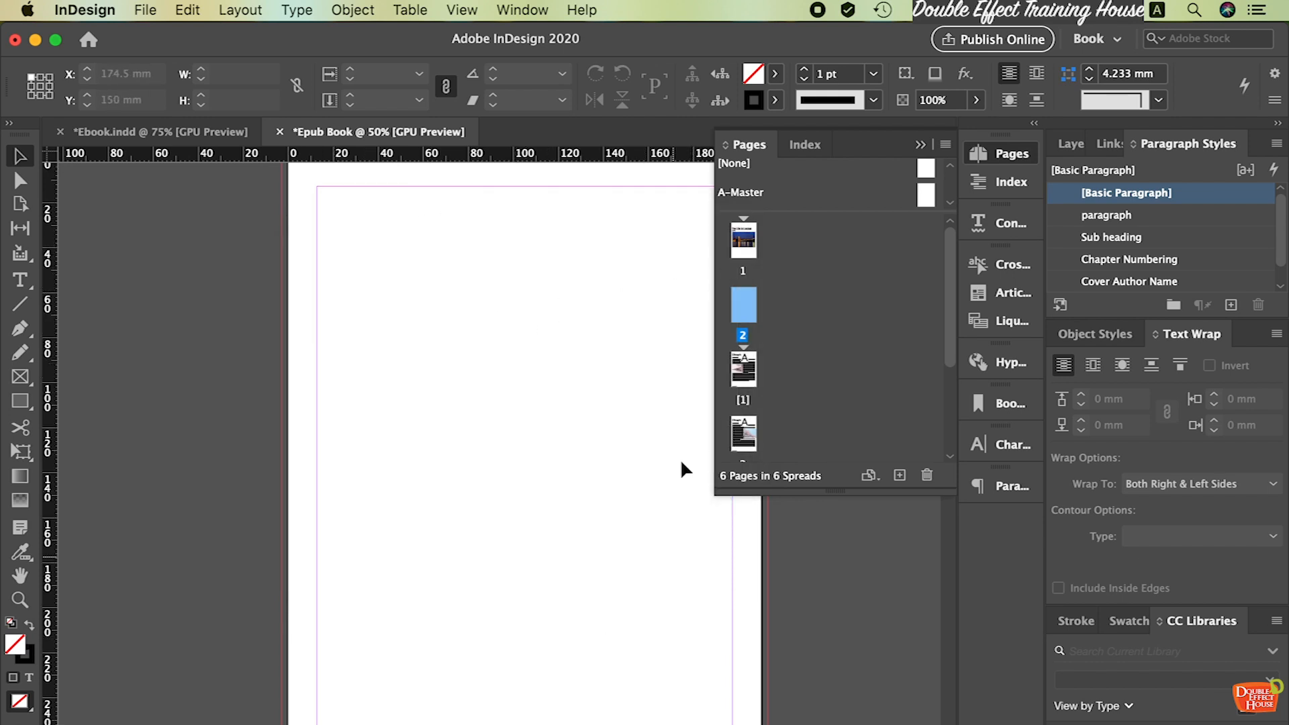
# Generate the contents from Testing TOC 1 without overset text and place it on page 2 in a frame about 185 by 176 mm
pyautogui.click(240, 10)
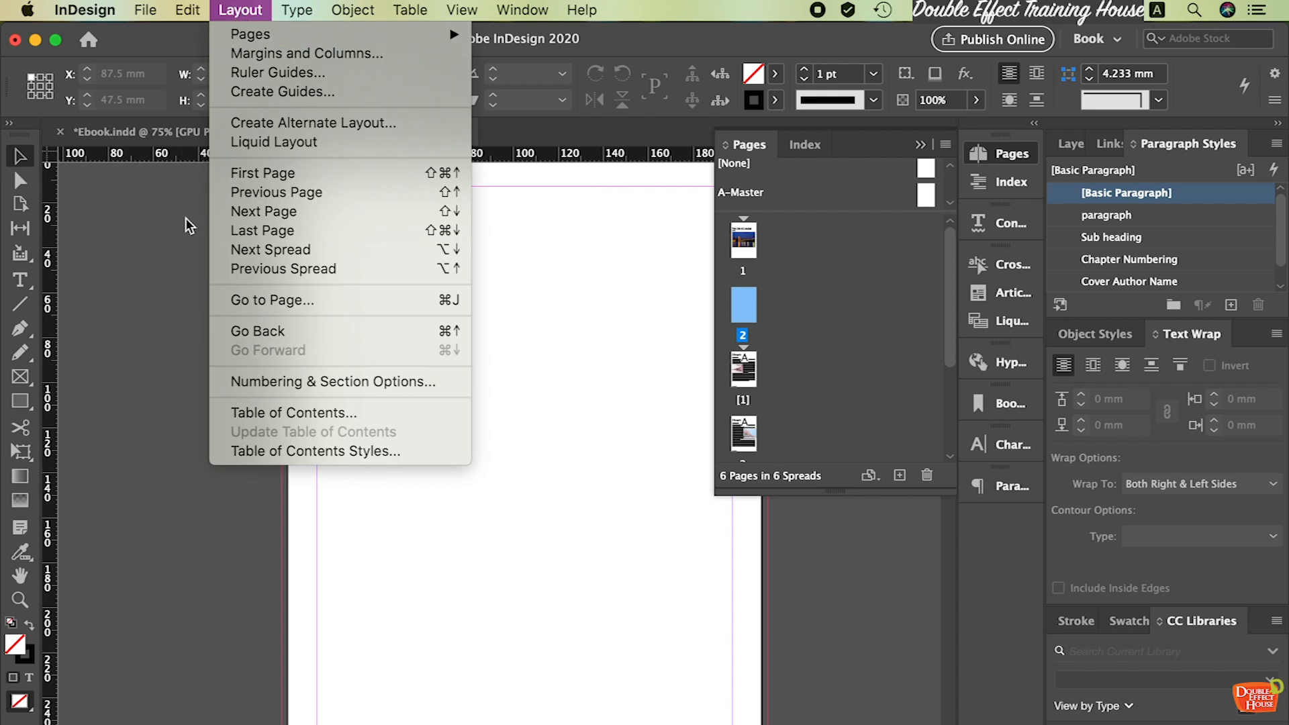
pyautogui.click(273, 414)
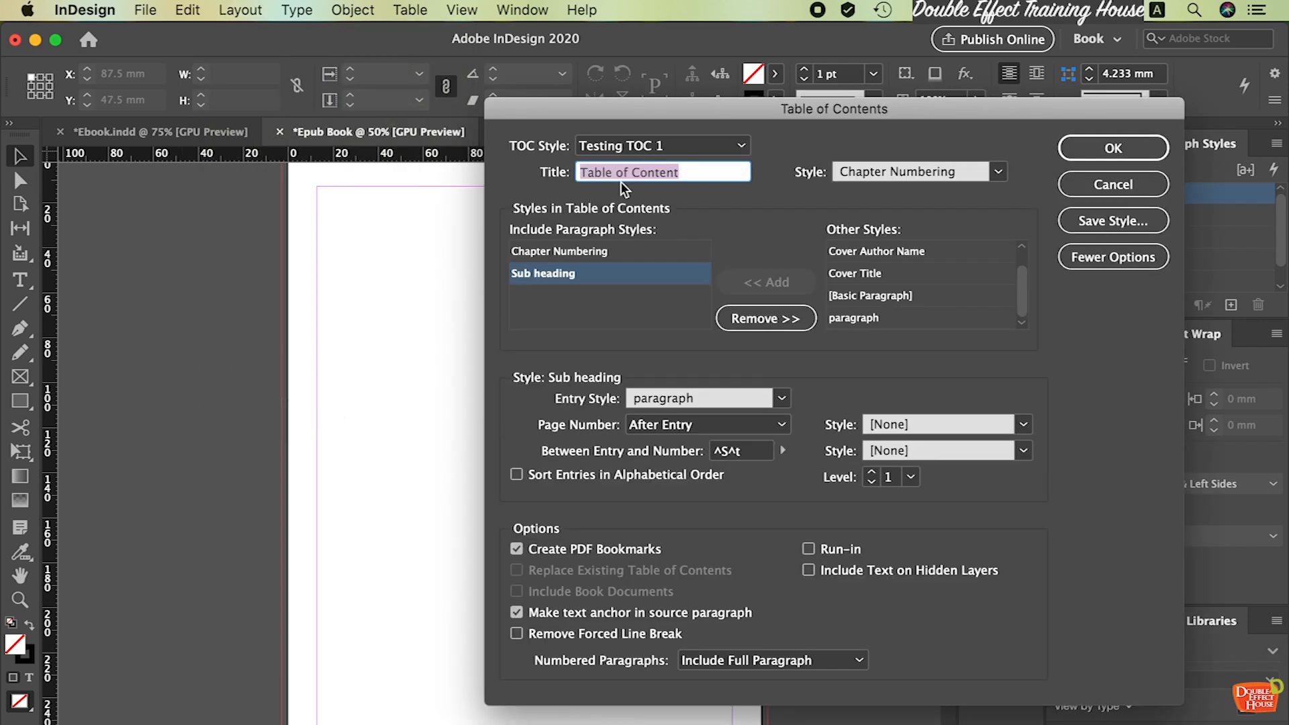
pyautogui.click(599, 151)
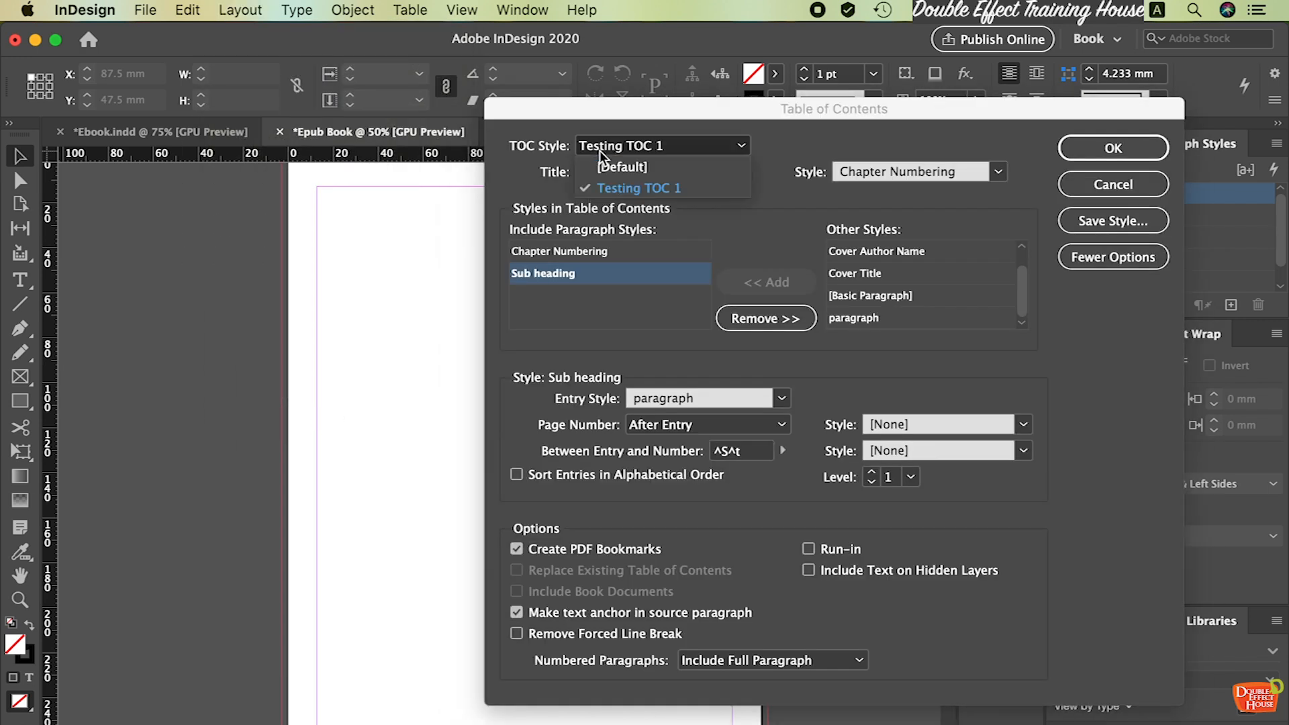
pyautogui.click(669, 190)
pyautogui.click(1129, 146)
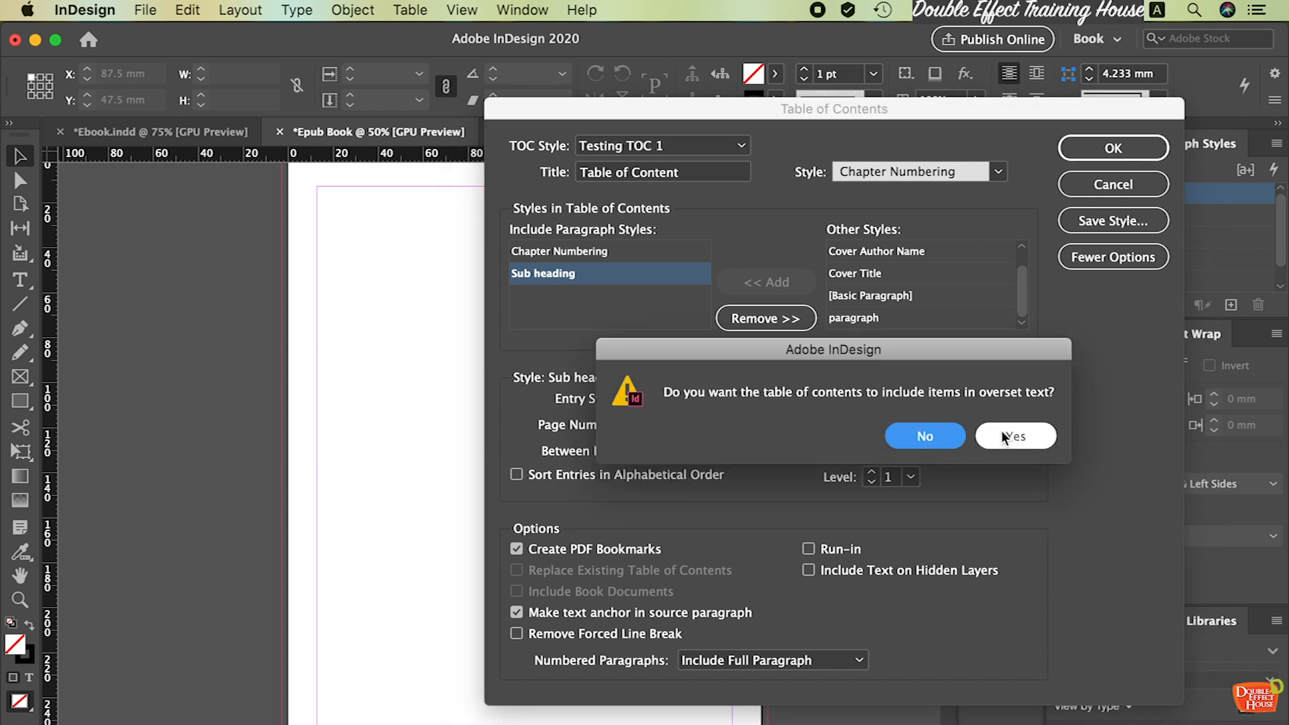
pyautogui.click(926, 437)
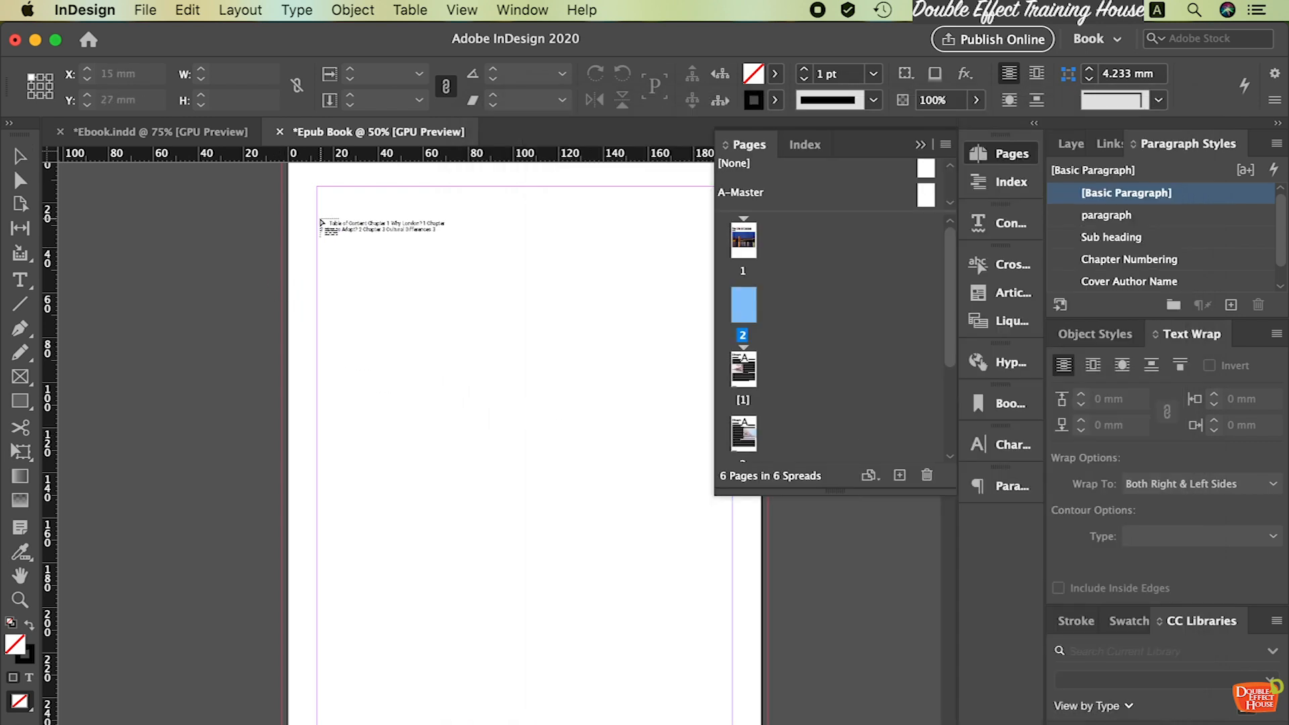
pyautogui.moveTo(318, 217); pyautogui.dragTo(732, 612)
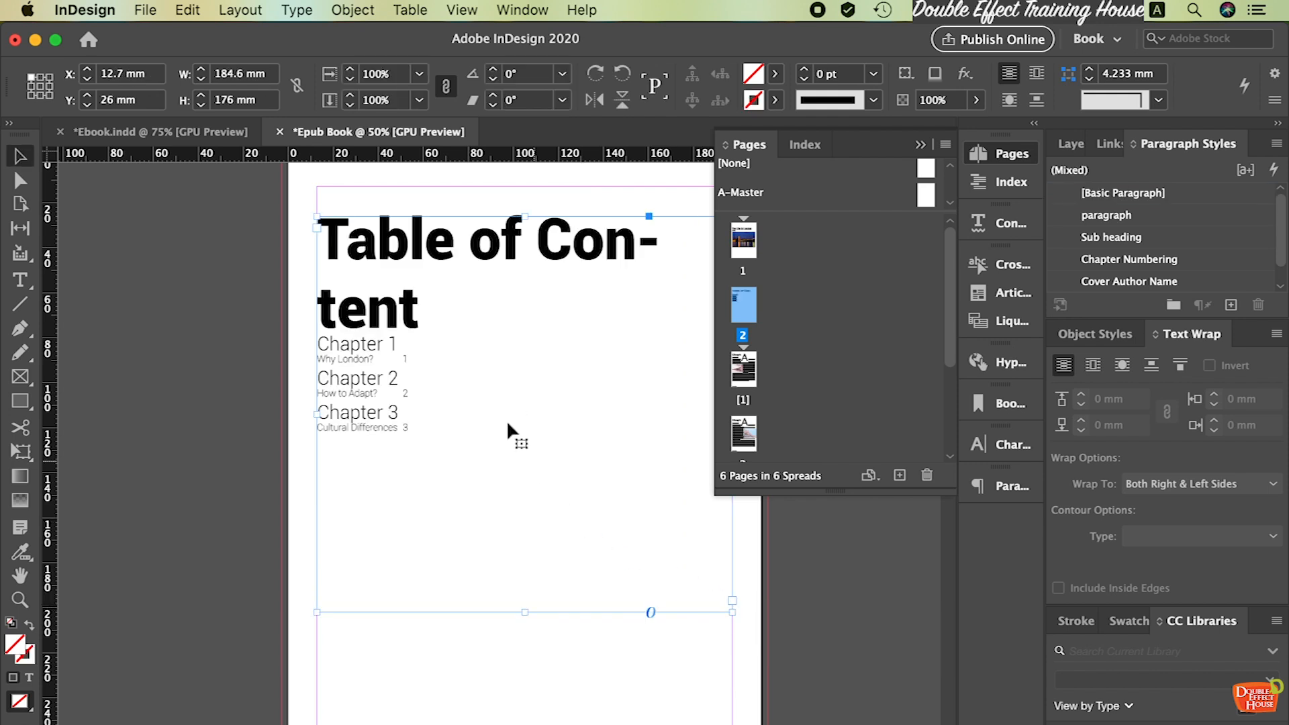
# Change the title's paragraph style in the Testing TOC 1 contents style to Cover Title and save it
pyautogui.click(21, 160)
pyautogui.click(239, 11)
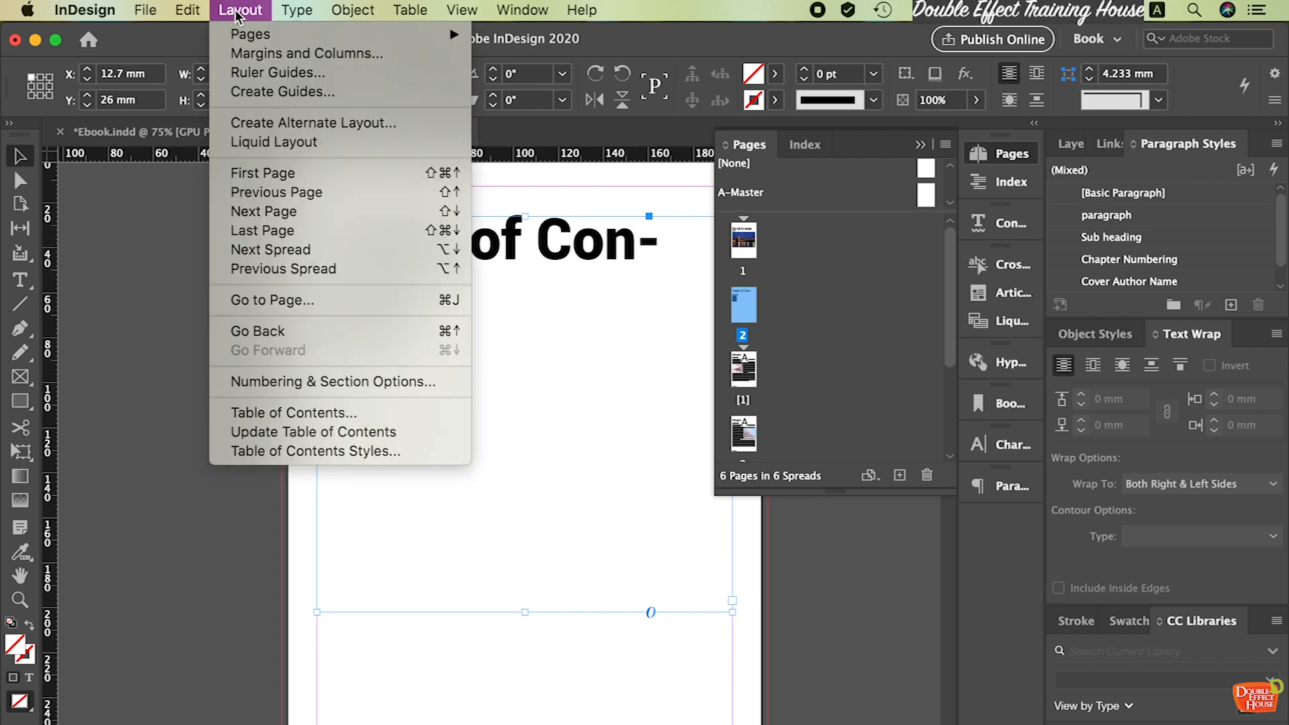
pyautogui.click(305, 454)
pyautogui.doubleClick(431, 310)
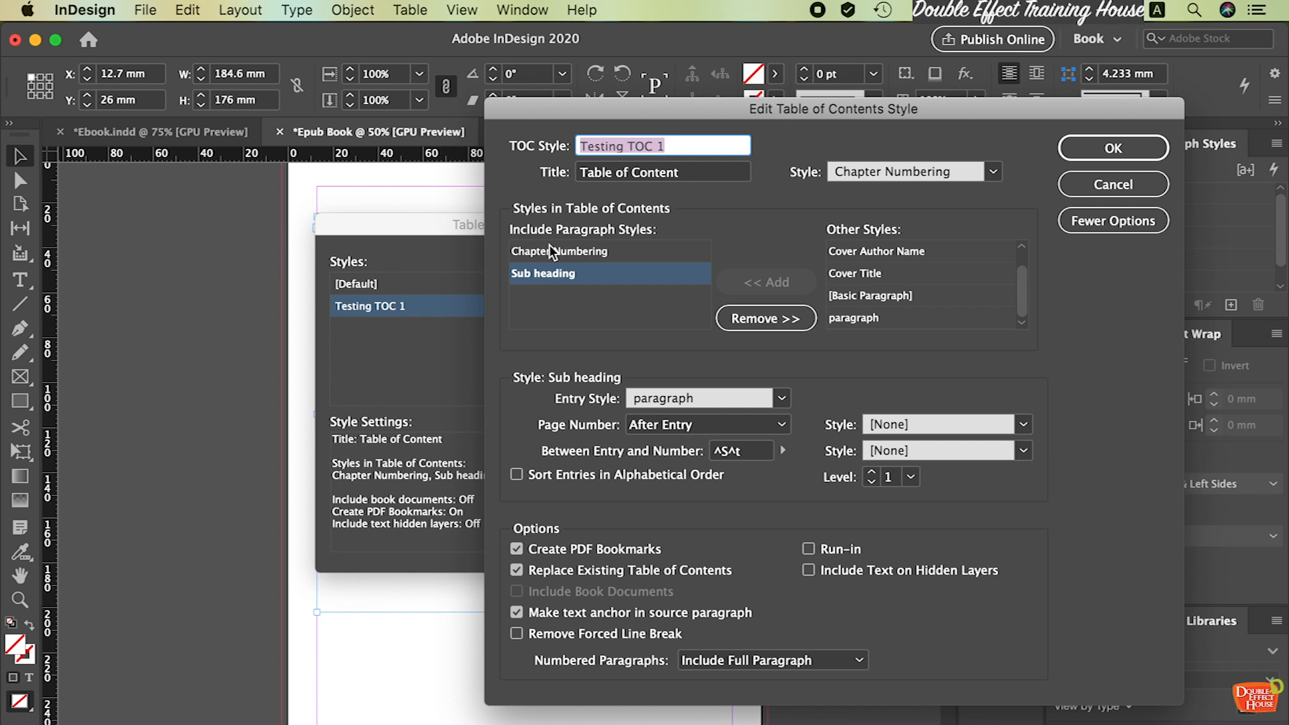
pyautogui.click(993, 173)
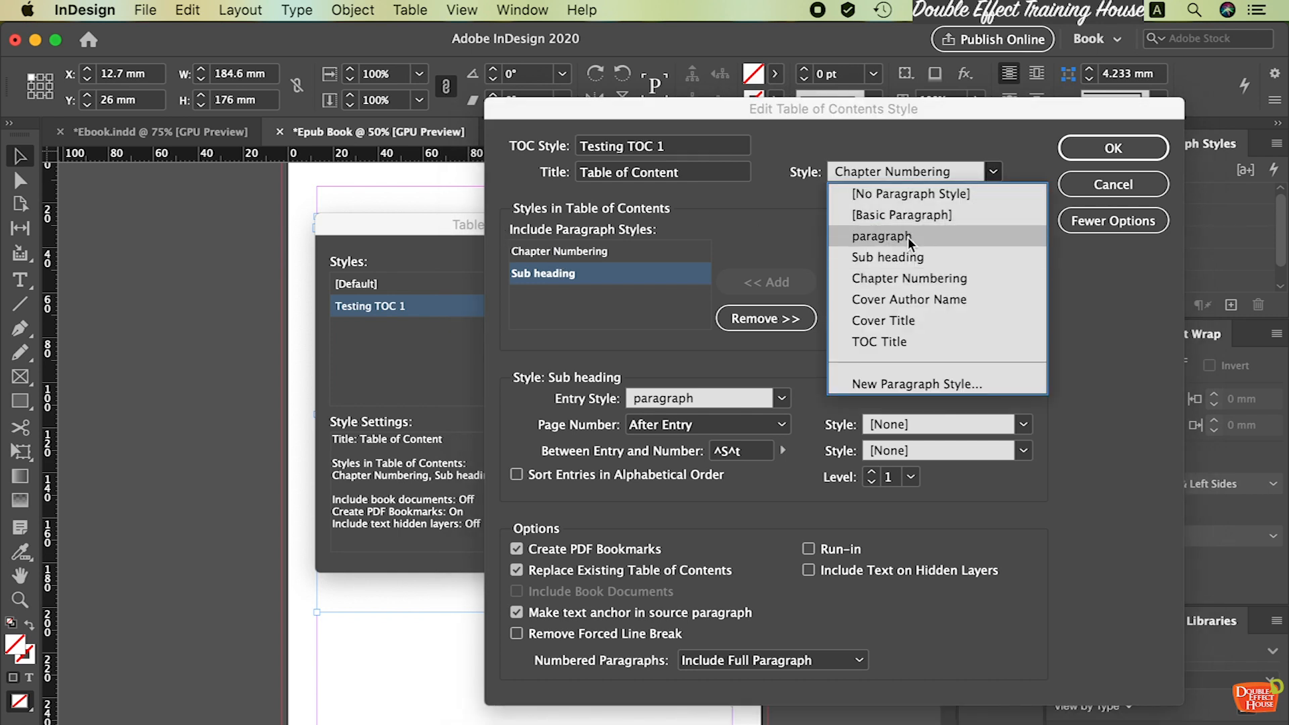
pyautogui.click(903, 321)
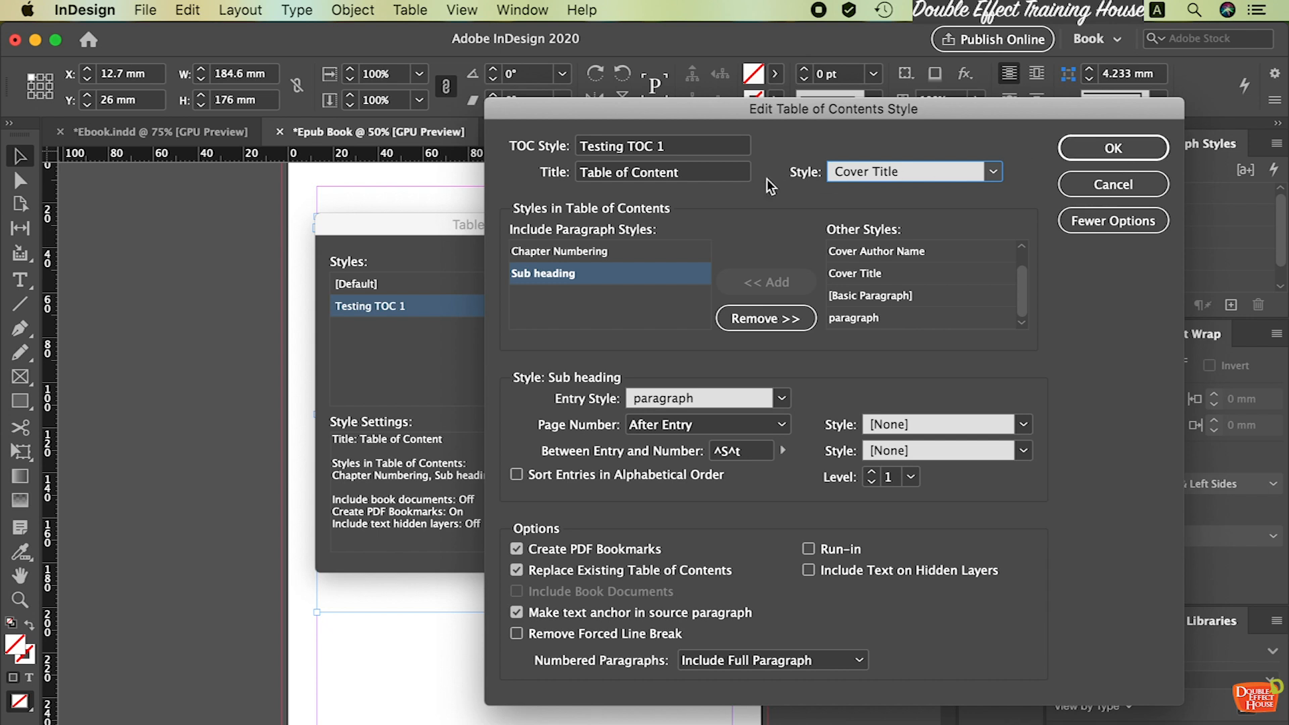
pyautogui.click(1104, 157)
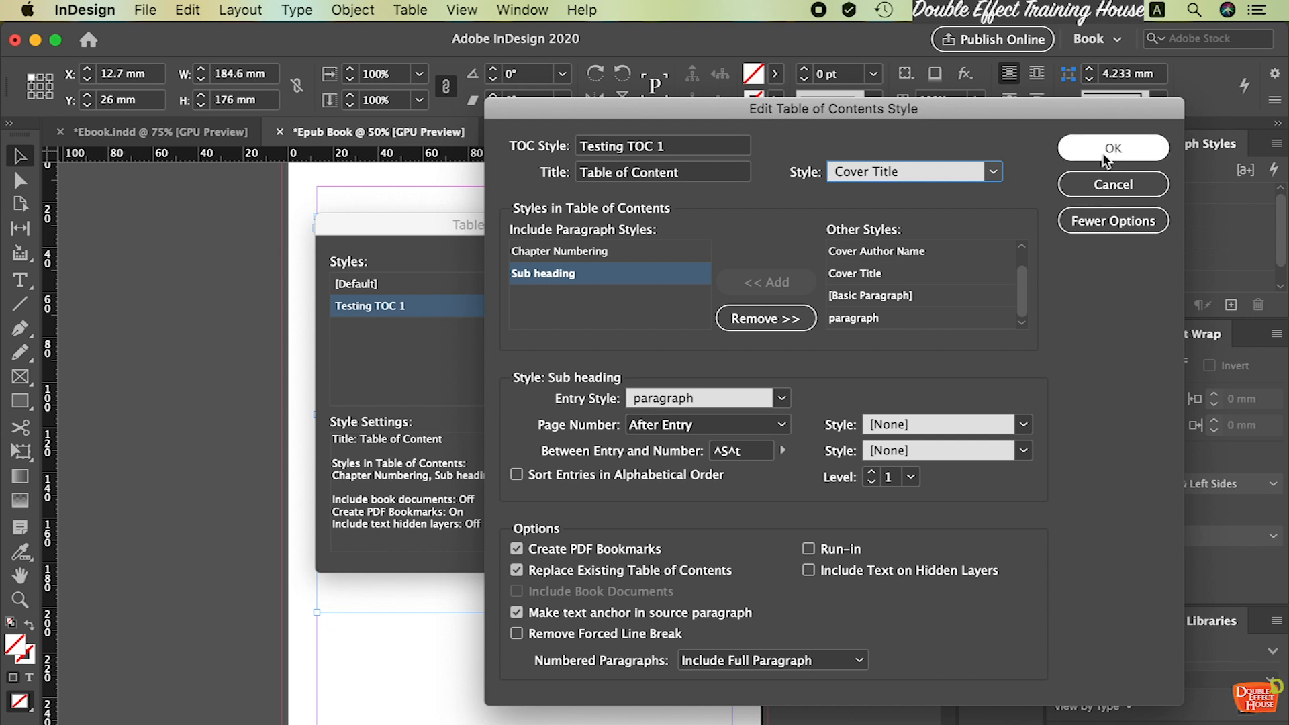
pyautogui.click(702, 264)
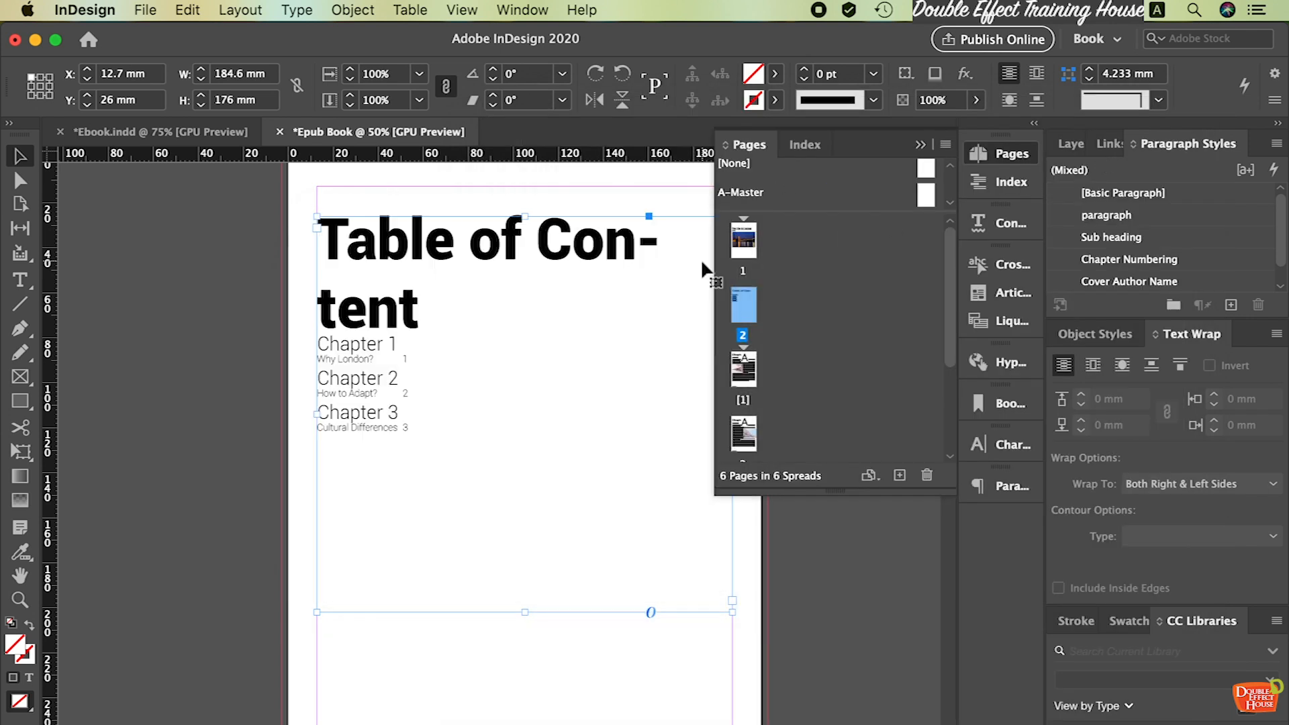
# Update the placed table of contents, excluding items in overset text, and deselect its frame
pyautogui.click(239, 10)
pyautogui.click(349, 432)
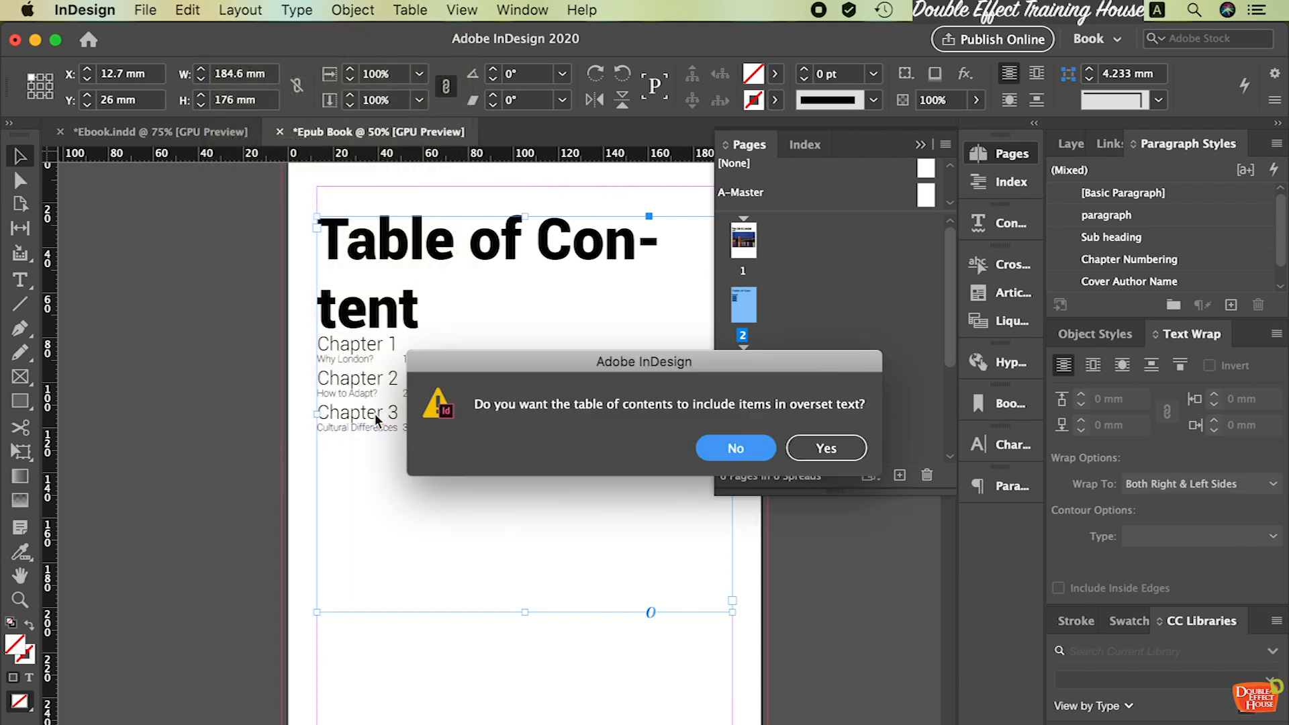
pyautogui.click(739, 448)
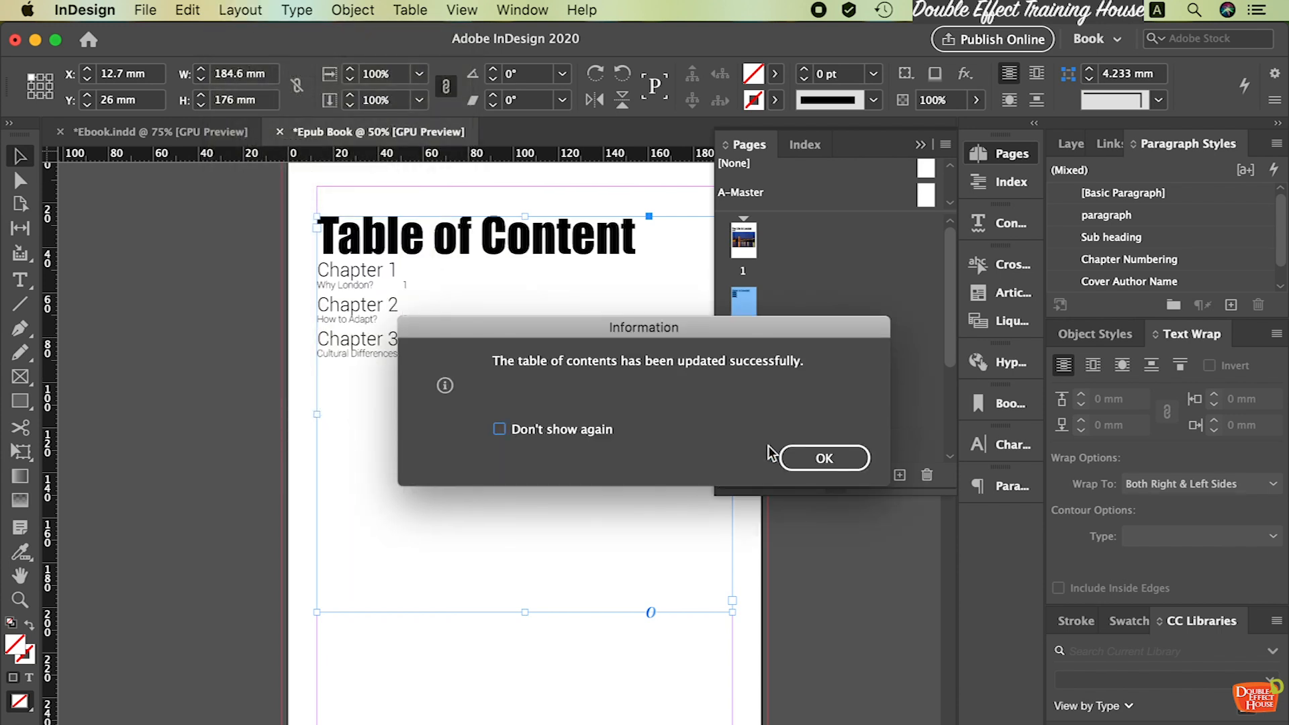
pyautogui.click(818, 459)
pyautogui.click(184, 253)
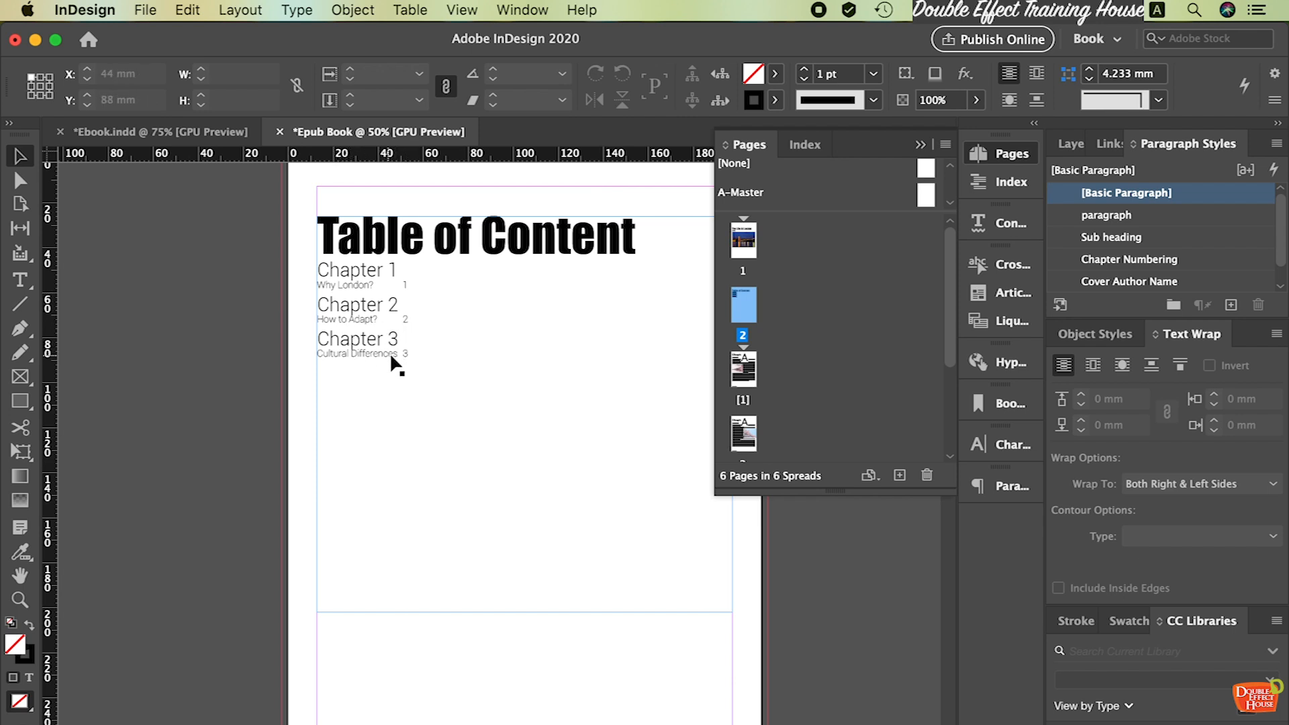
# Change the Sub heading separator between entry and number to a Right Indent Tab in the Testing TOC 1 contents style and save it
pyautogui.click(409, 343)
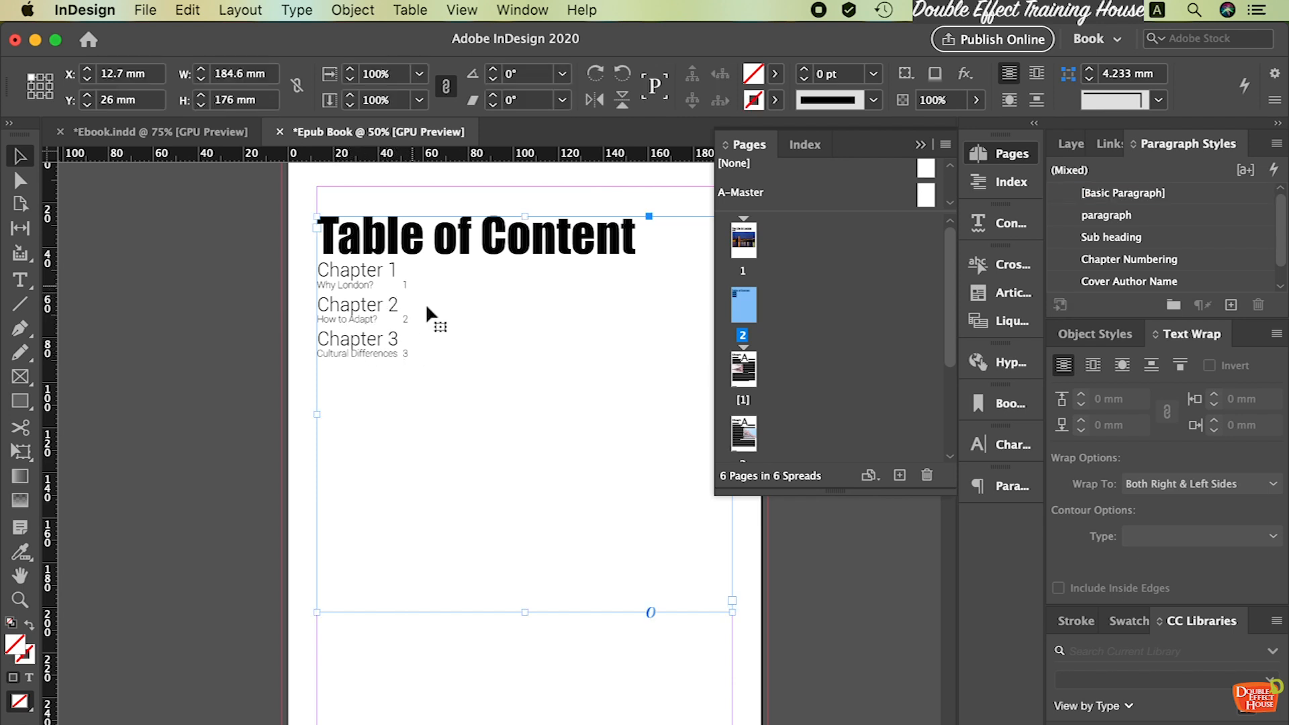
pyautogui.click(921, 144)
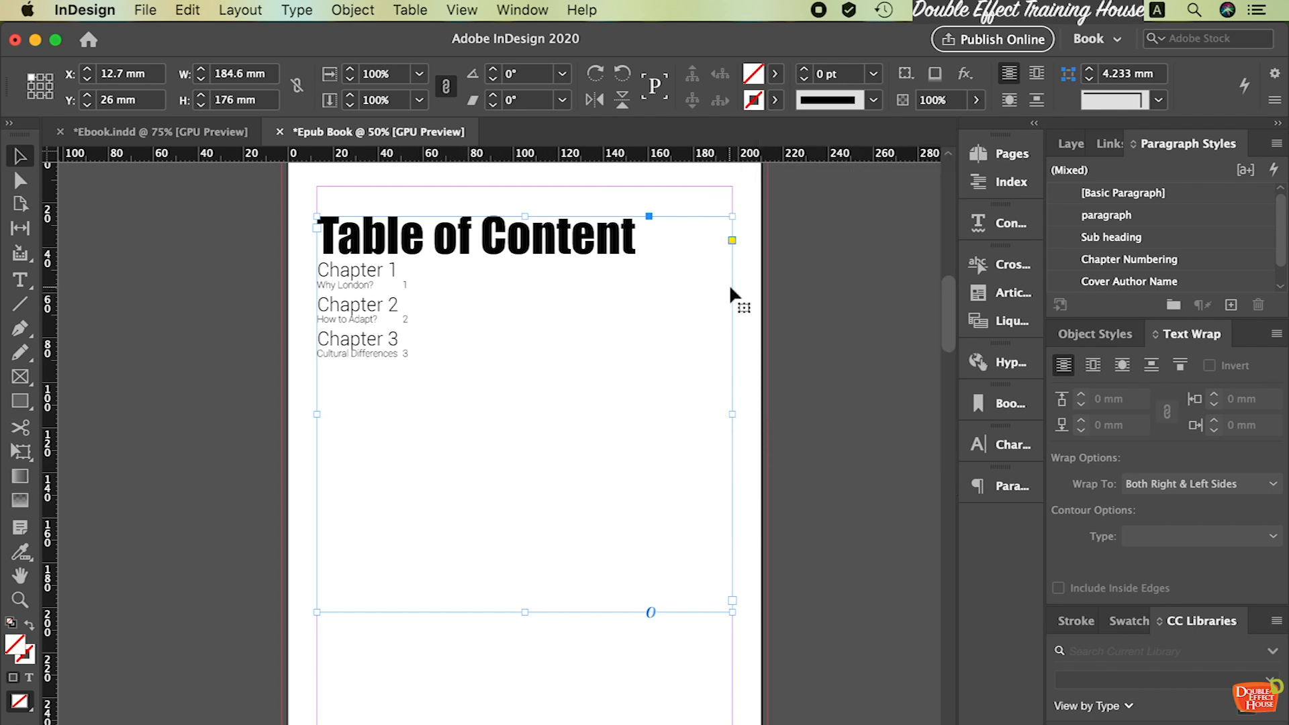
pyautogui.click(236, 9)
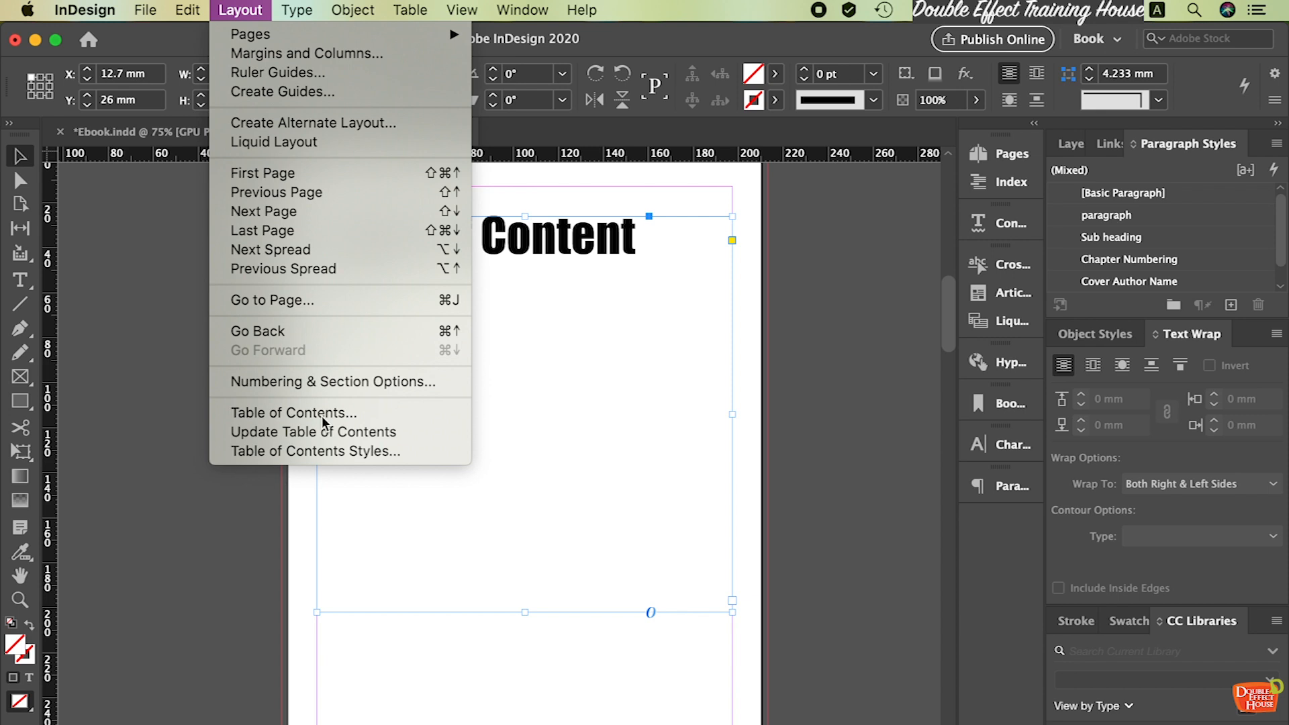
pyautogui.click(319, 457)
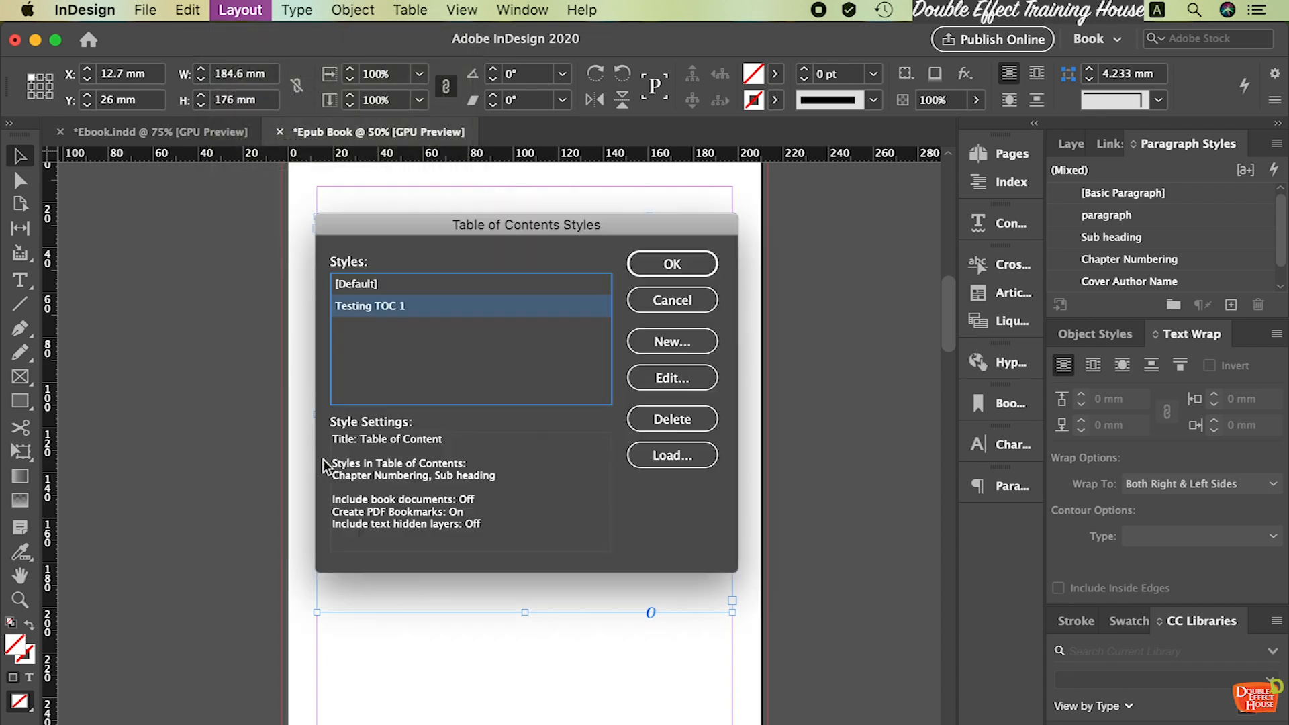
pyautogui.moveTo(594, 234); pyautogui.dragTo(964, 235)
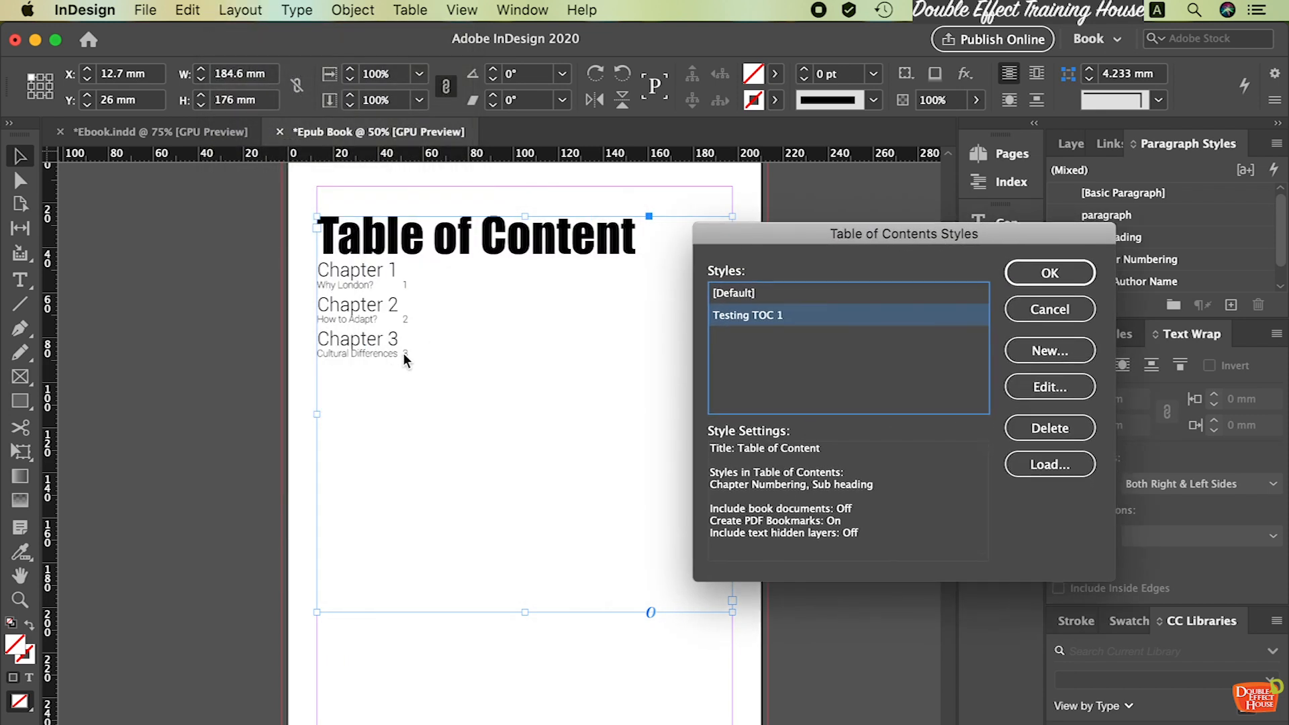
pyautogui.doubleClick(774, 317)
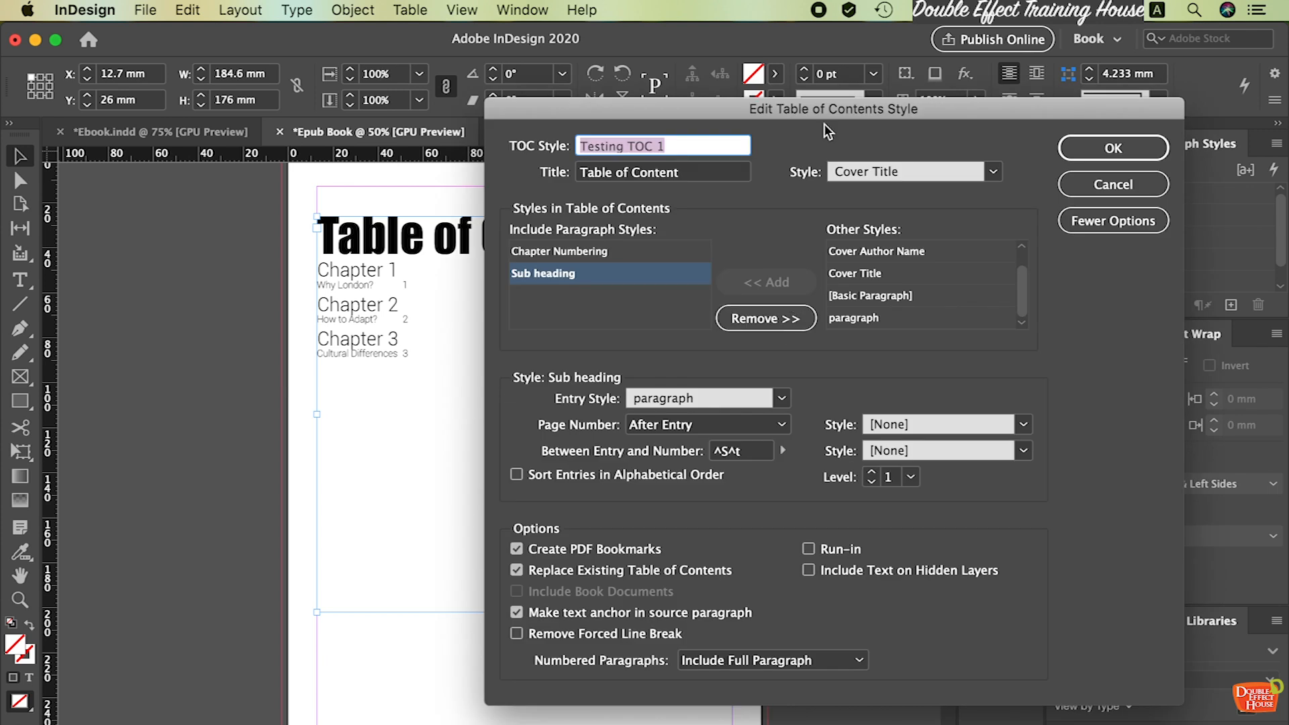
pyautogui.click(760, 449)
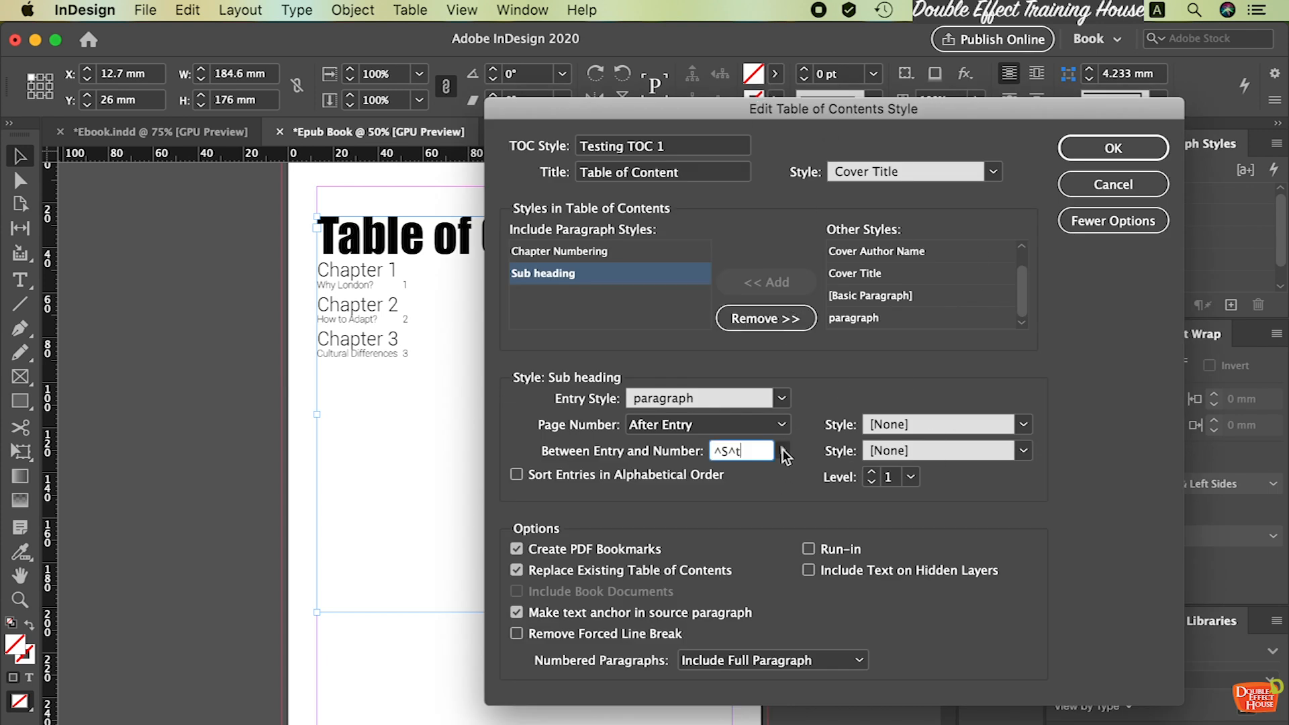
pyautogui.moveTo(764, 450); pyautogui.dragTo(707, 449)
pyautogui.press('BackSpace')
pyautogui.click(783, 450)
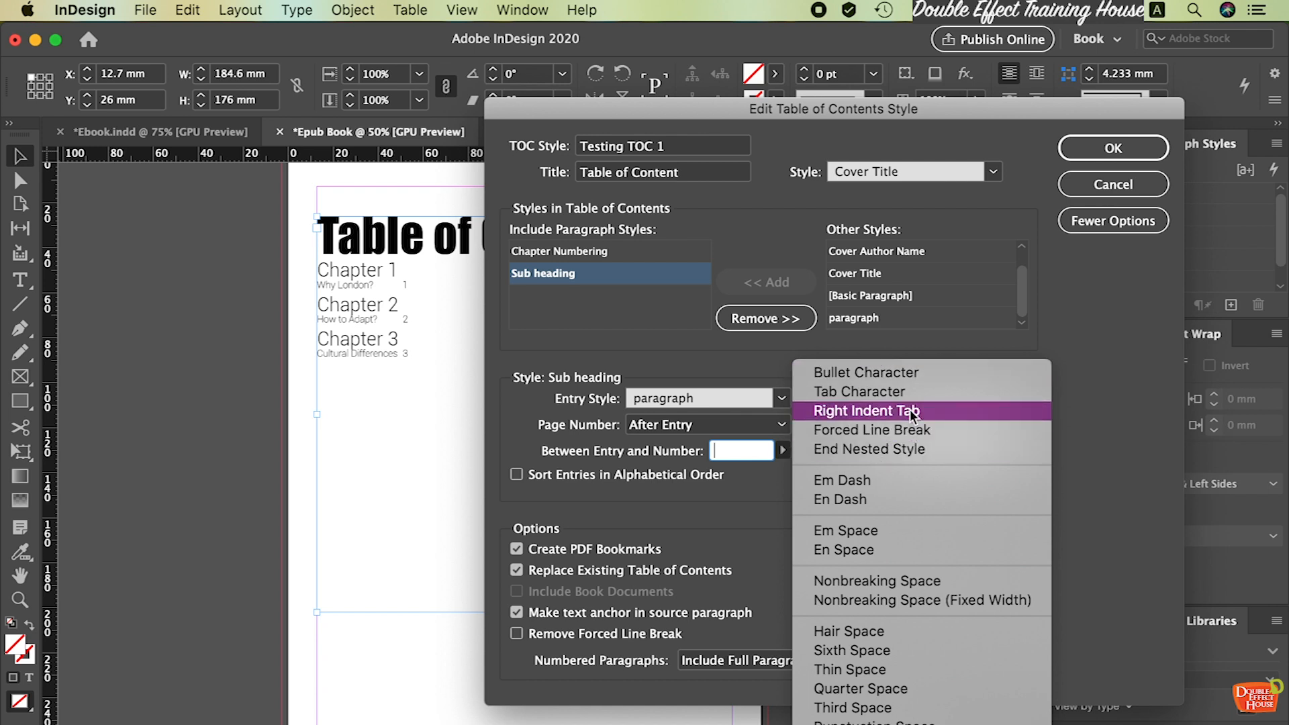
pyautogui.click(870, 411)
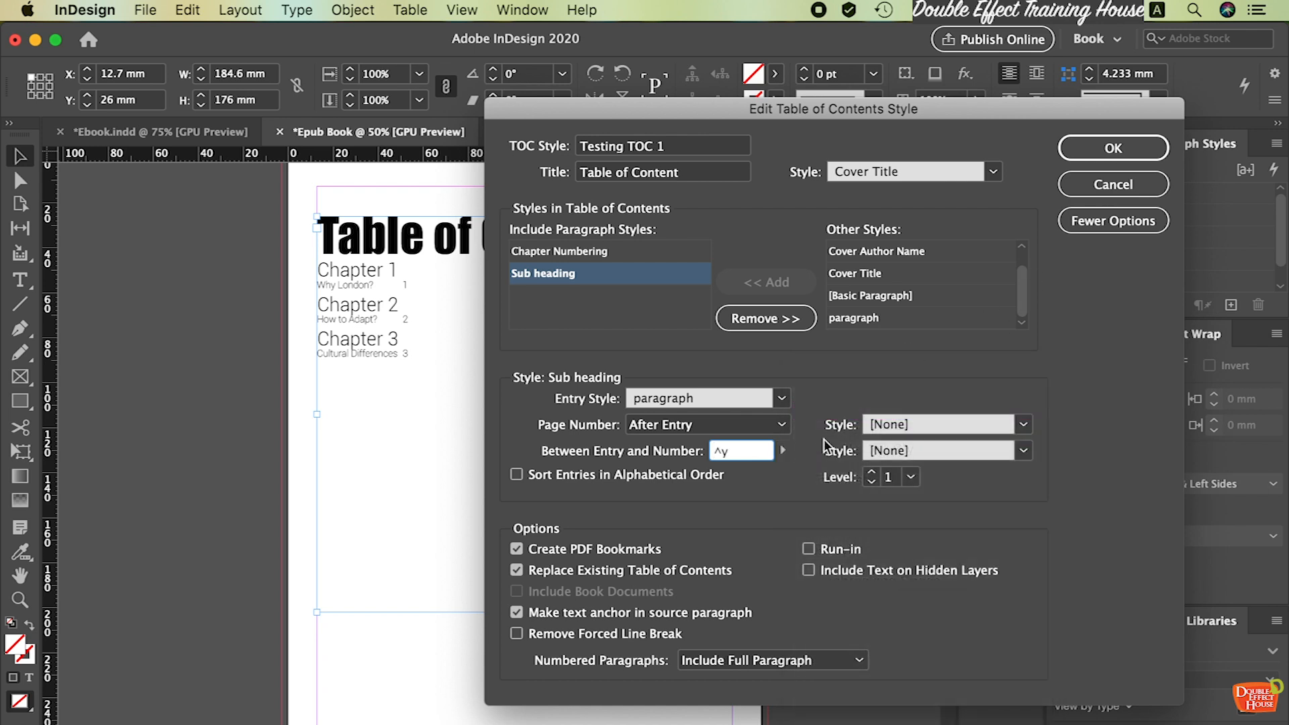
pyautogui.click(1121, 151)
pyautogui.click(1071, 275)
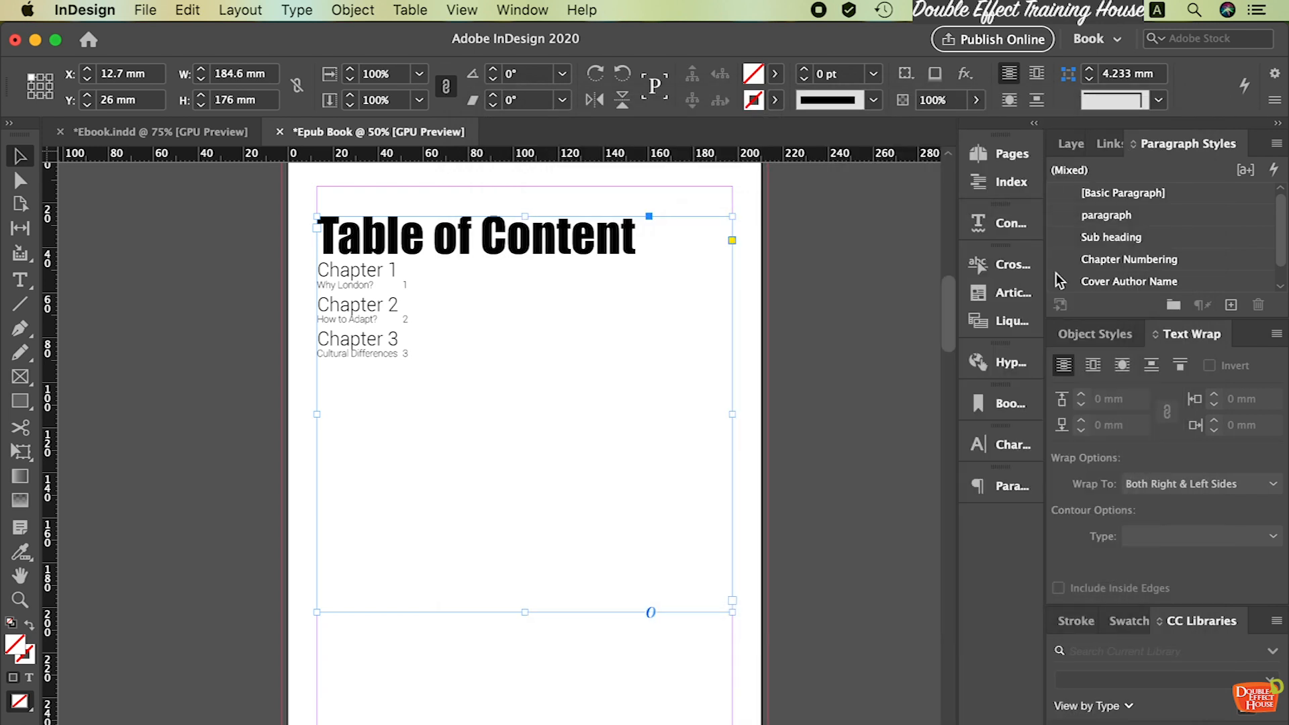
# Update the table of contents on page 2 without overset text items and deselect its frame
pyautogui.click(252, 10)
pyautogui.click(290, 432)
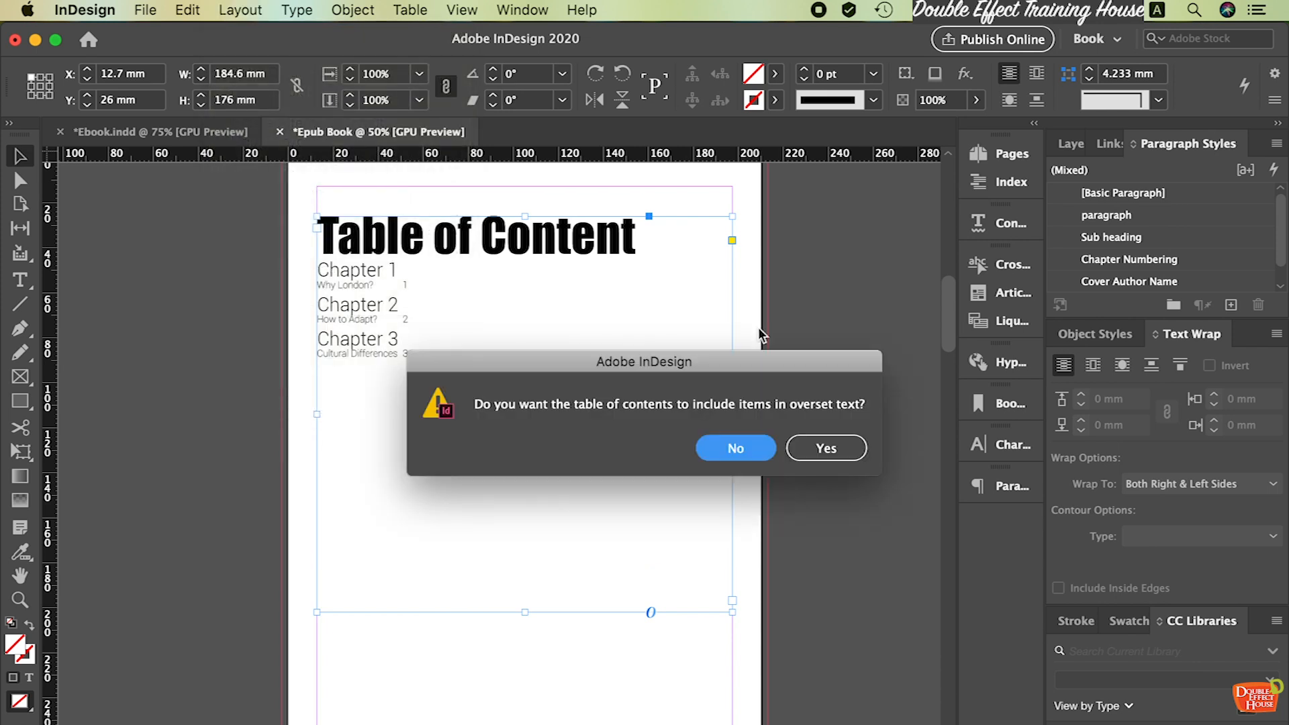
pyautogui.click(758, 448)
pyautogui.click(826, 458)
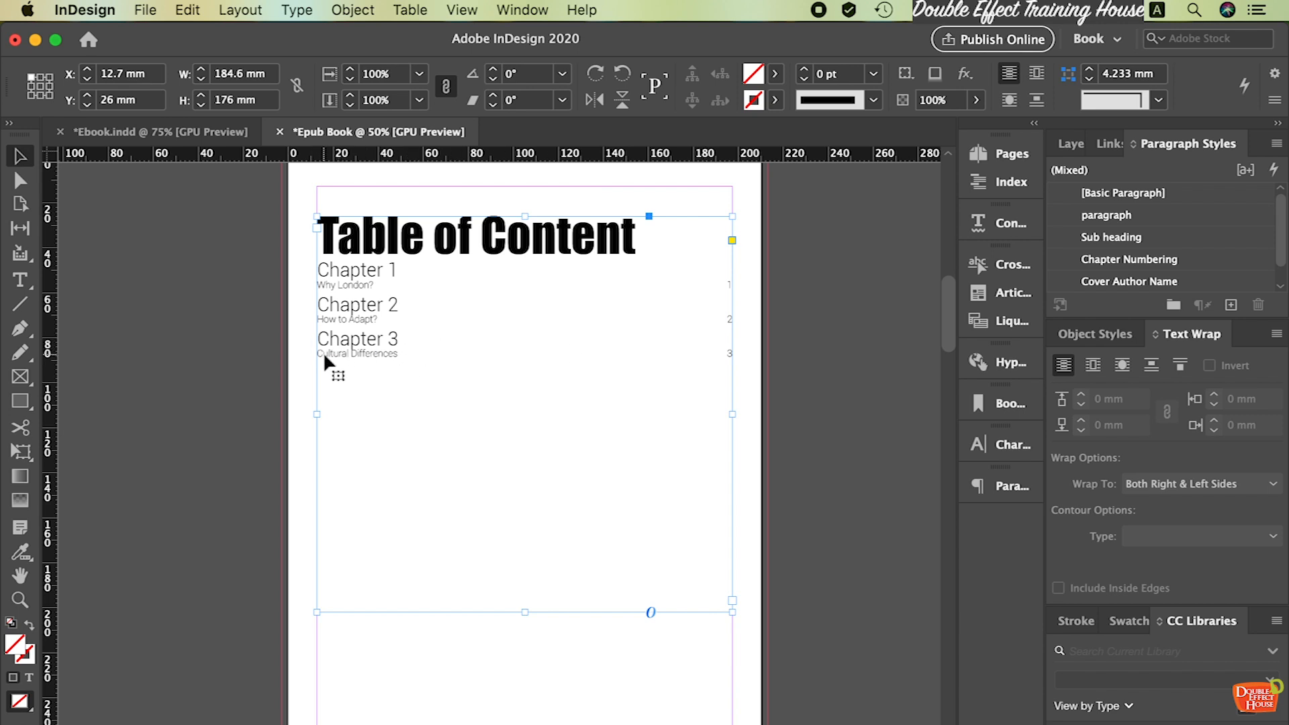
pyautogui.click(753, 349)
# Delete the blank page 4 that follows the Chapter 3 page
pyautogui.scroll(-1, 389, 315)
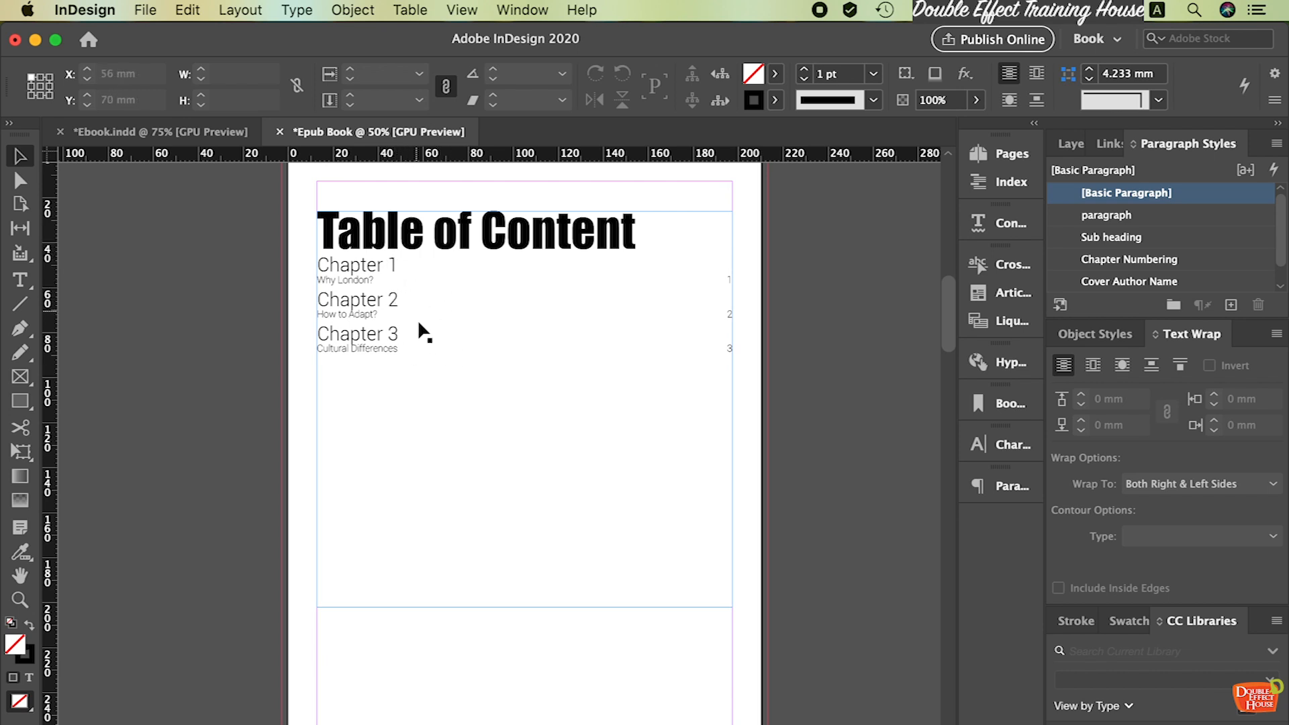
pyautogui.scroll(5, 546, 397)
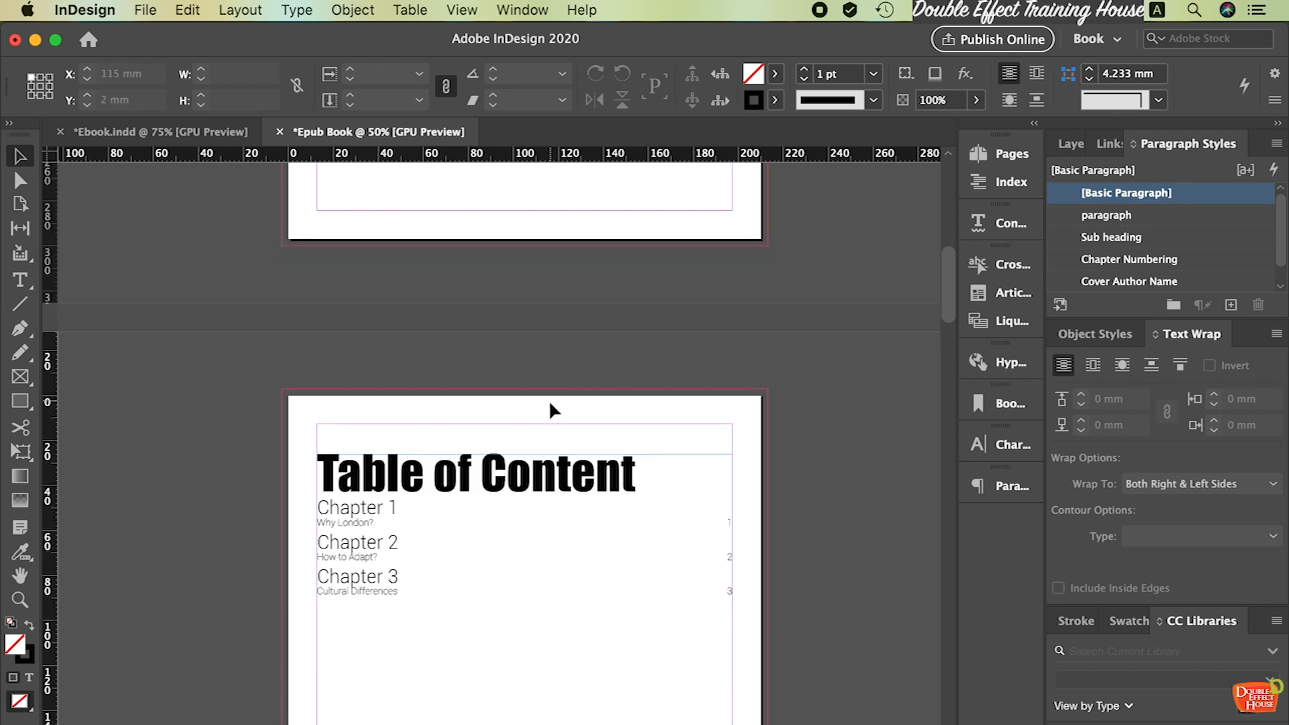
pyautogui.scroll(14, 549, 400)
pyautogui.scroll(-19, 558, 392)
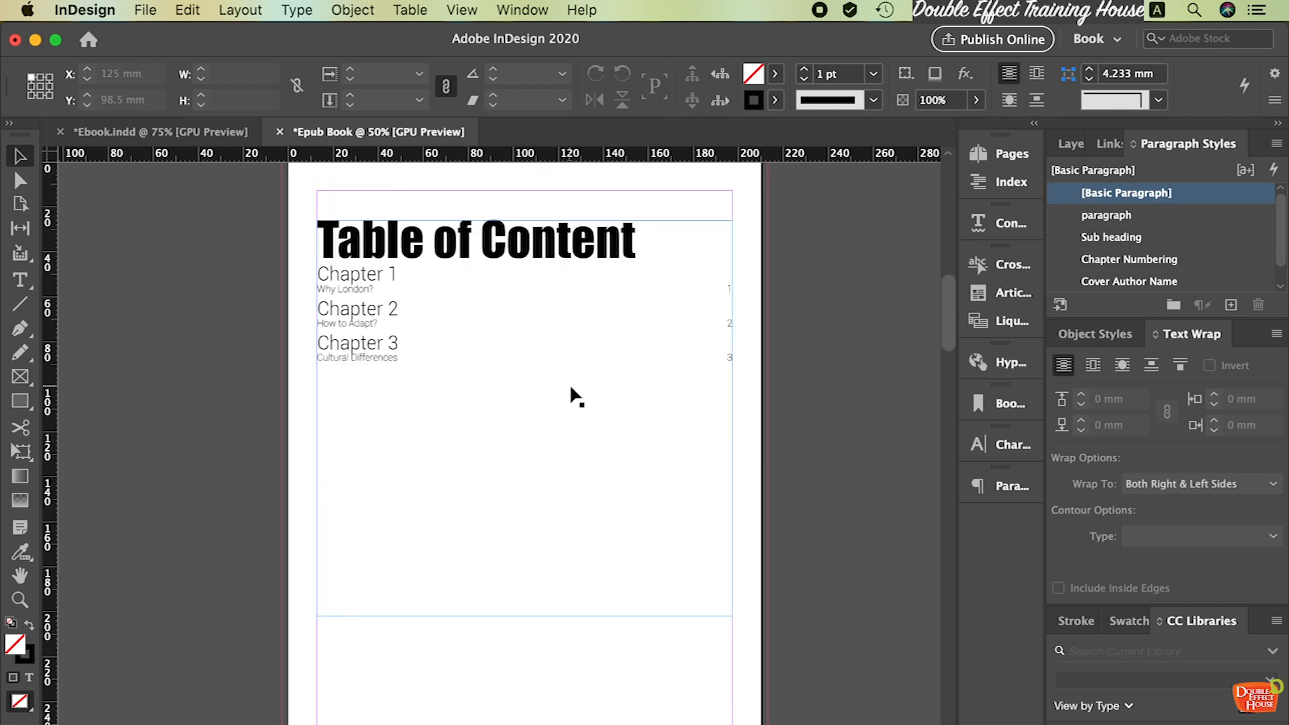
pyautogui.scroll(-20, 578, 387)
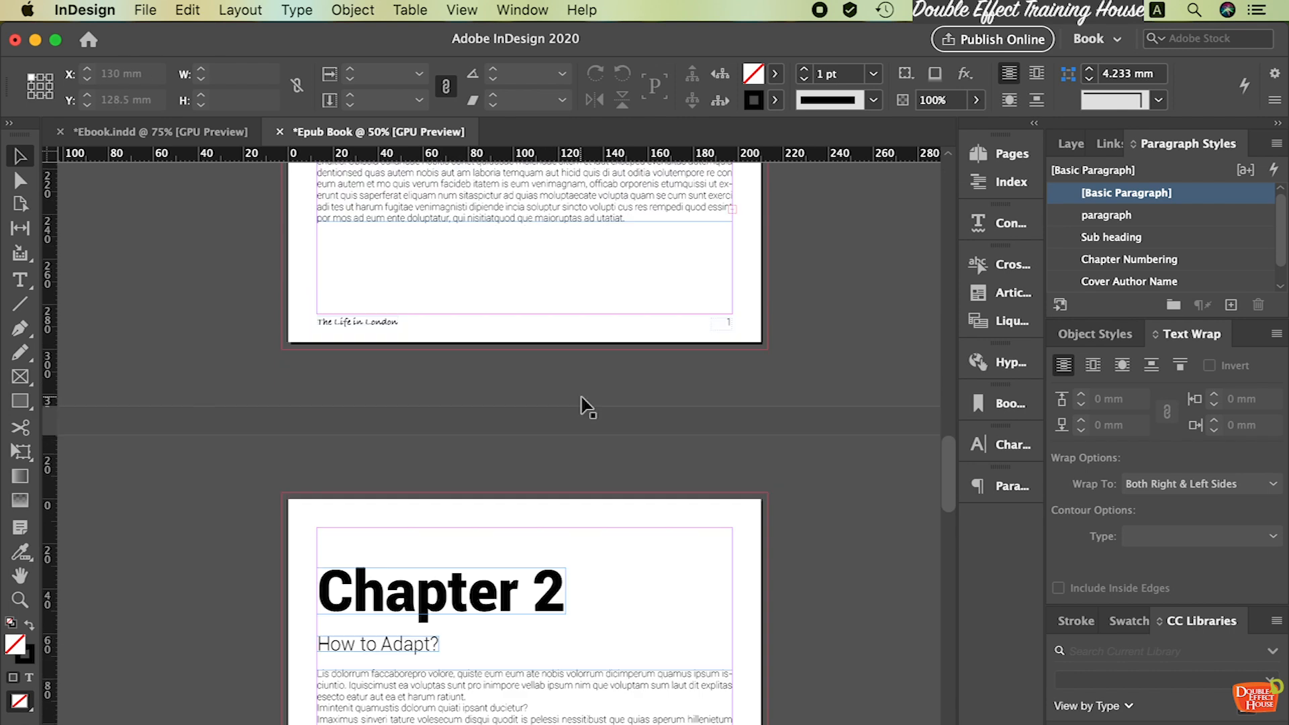
pyautogui.scroll(-20, 591, 398)
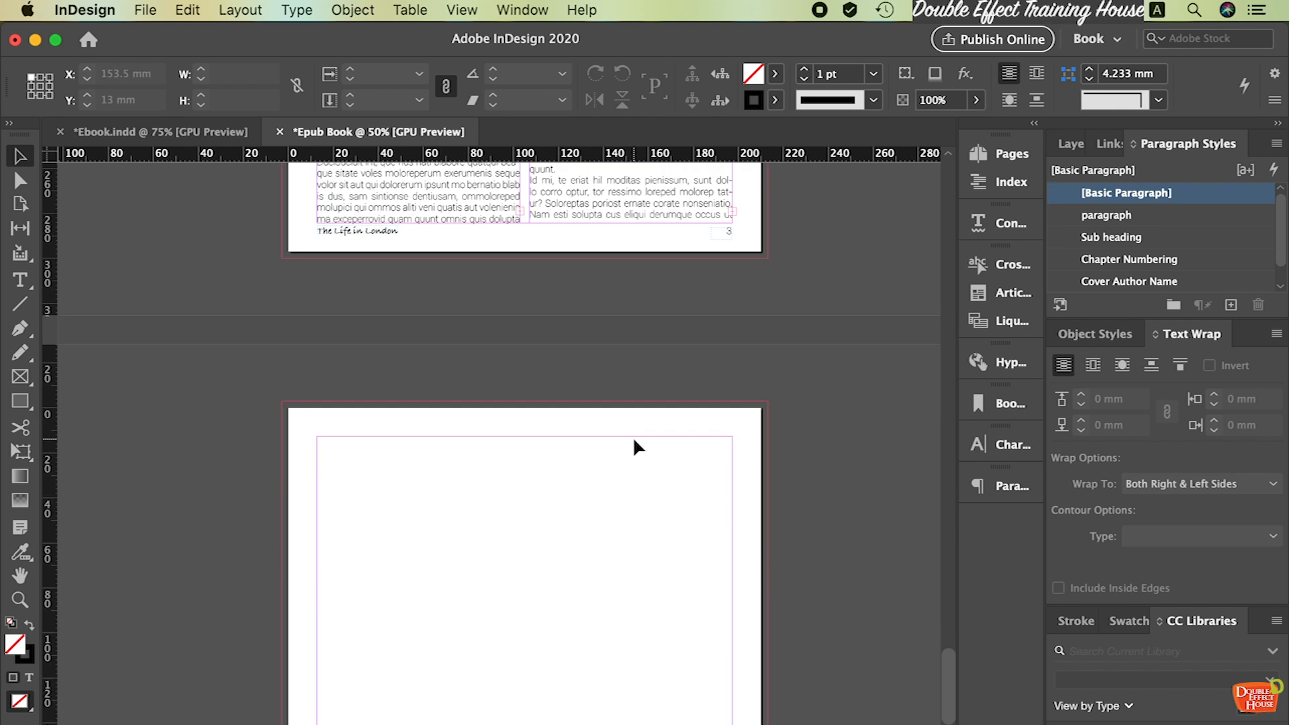
pyautogui.scroll(-5, 772, 273)
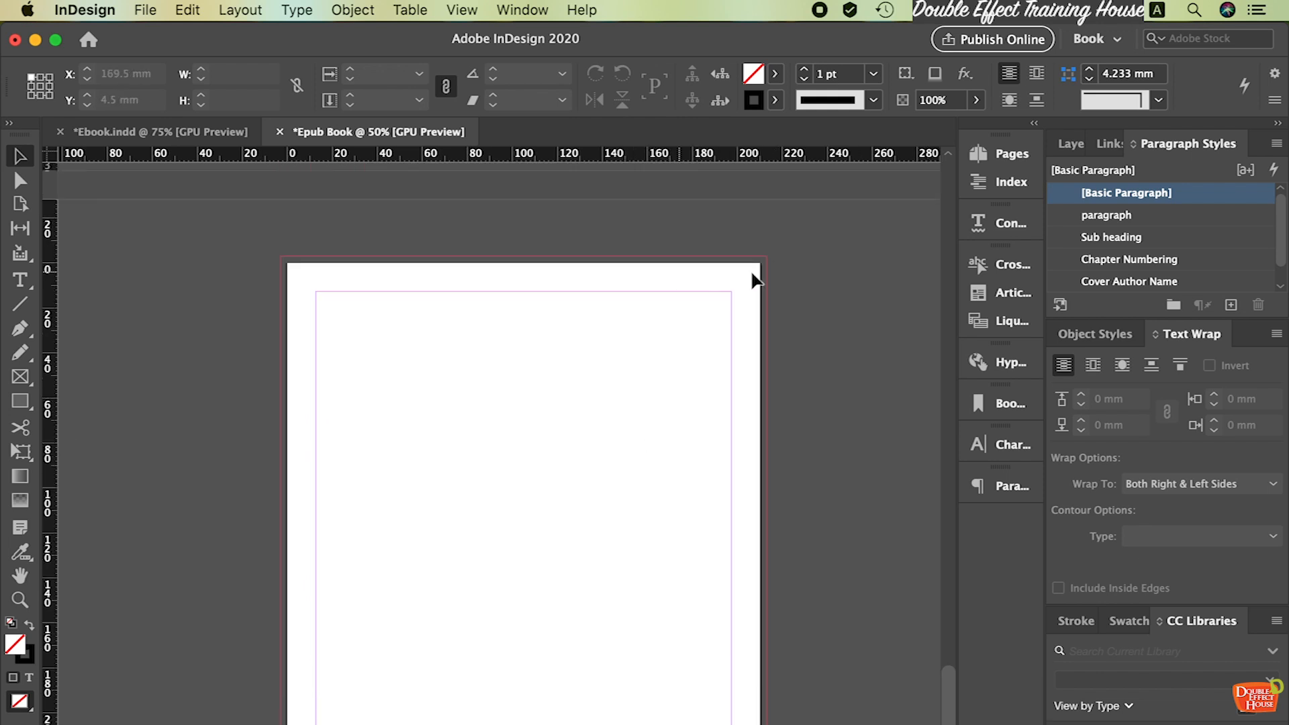
pyautogui.click(1009, 156)
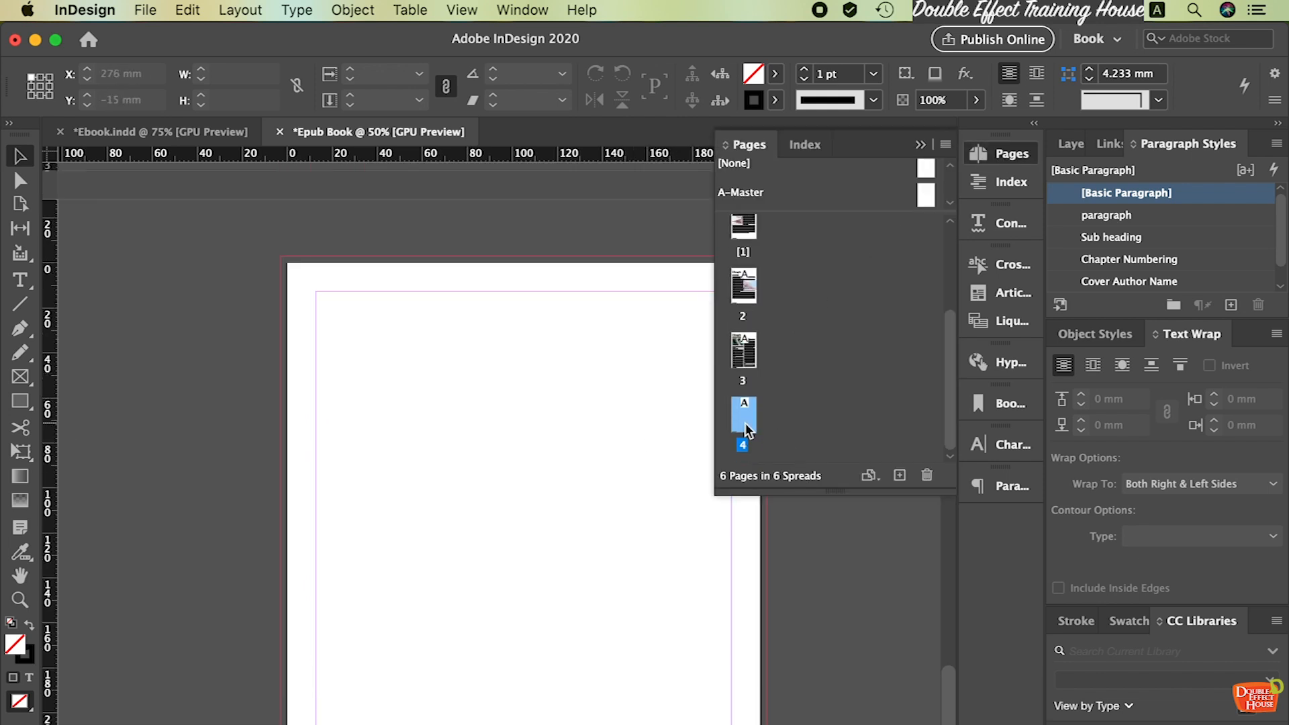
pyautogui.moveTo(745, 412); pyautogui.dragTo(925, 477)
pyautogui.scroll(10, 564, 453)
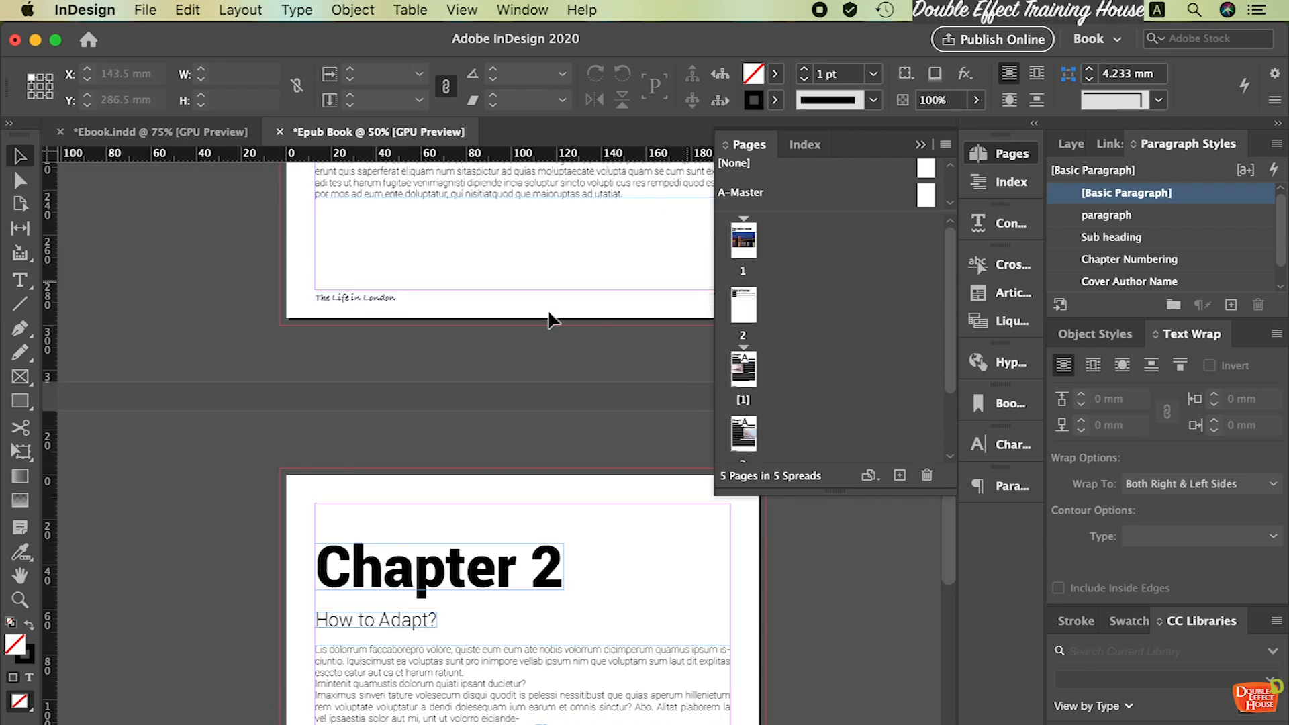
pyautogui.click(919, 145)
# Widen the collapsed panel dock until the full panel names are shown
pyautogui.scroll(15, 662, 396)
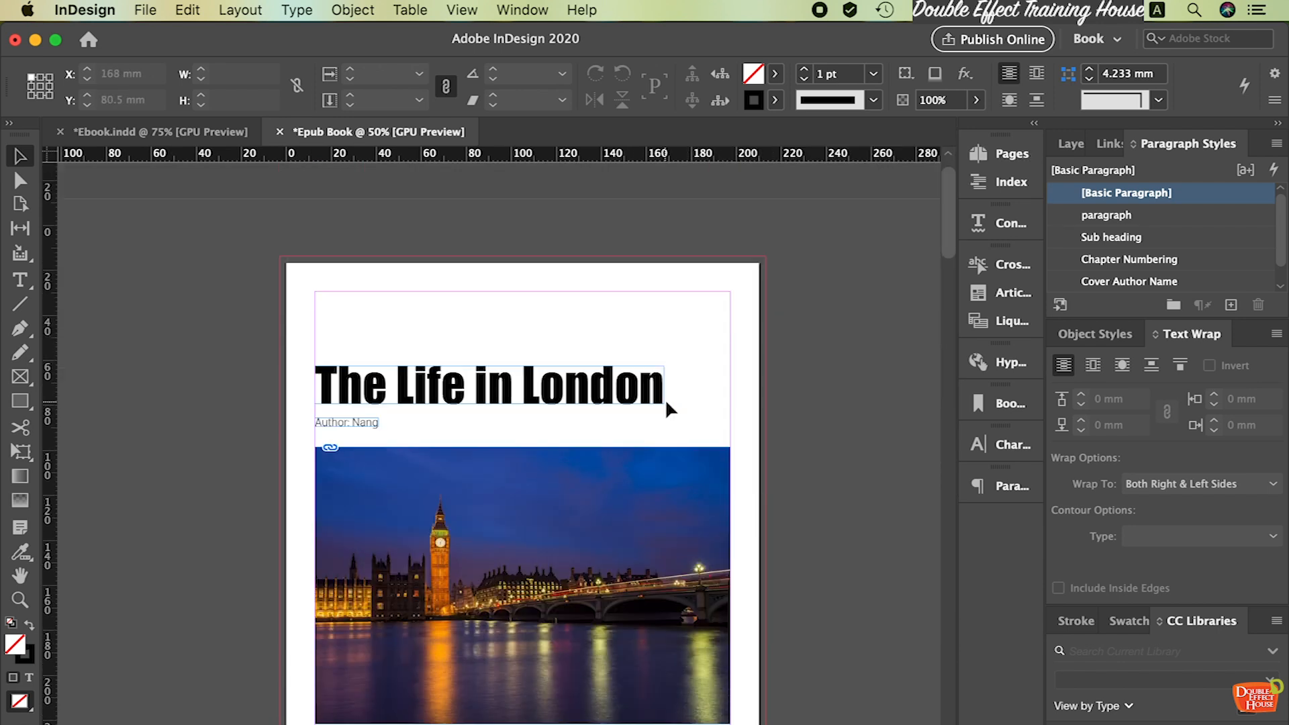
pyautogui.scroll(-5, 730, 331)
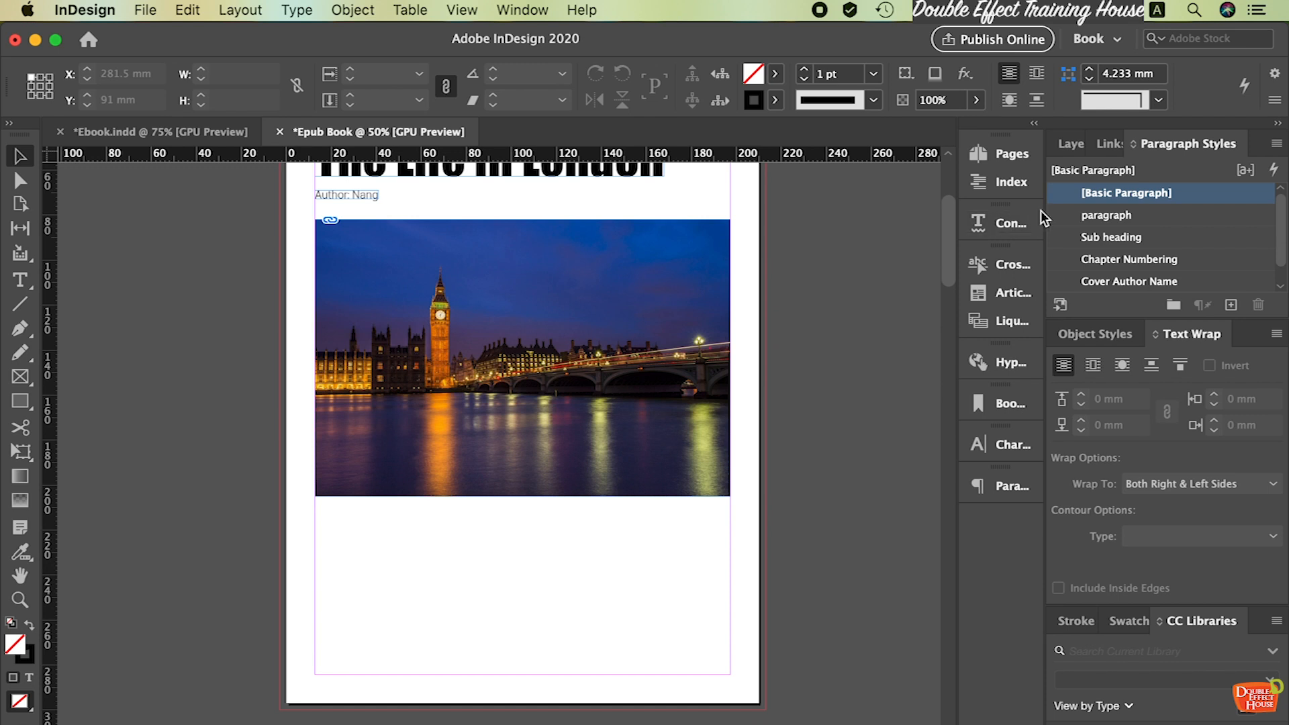
pyautogui.moveTo(953, 227); pyautogui.dragTo(877, 227)
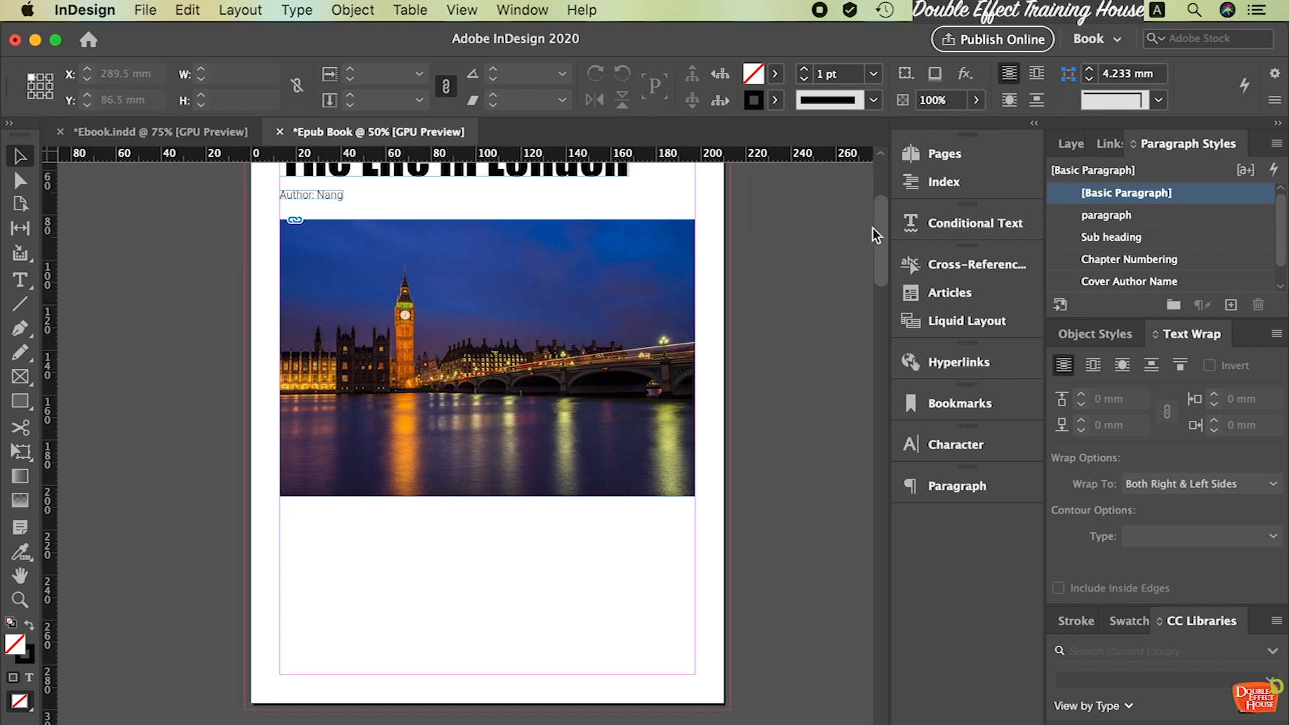
# Review the layout of the cover page and the table of contents page
pyautogui.scroll(5, 672, 328)
pyautogui.scroll(-5, 684, 335)
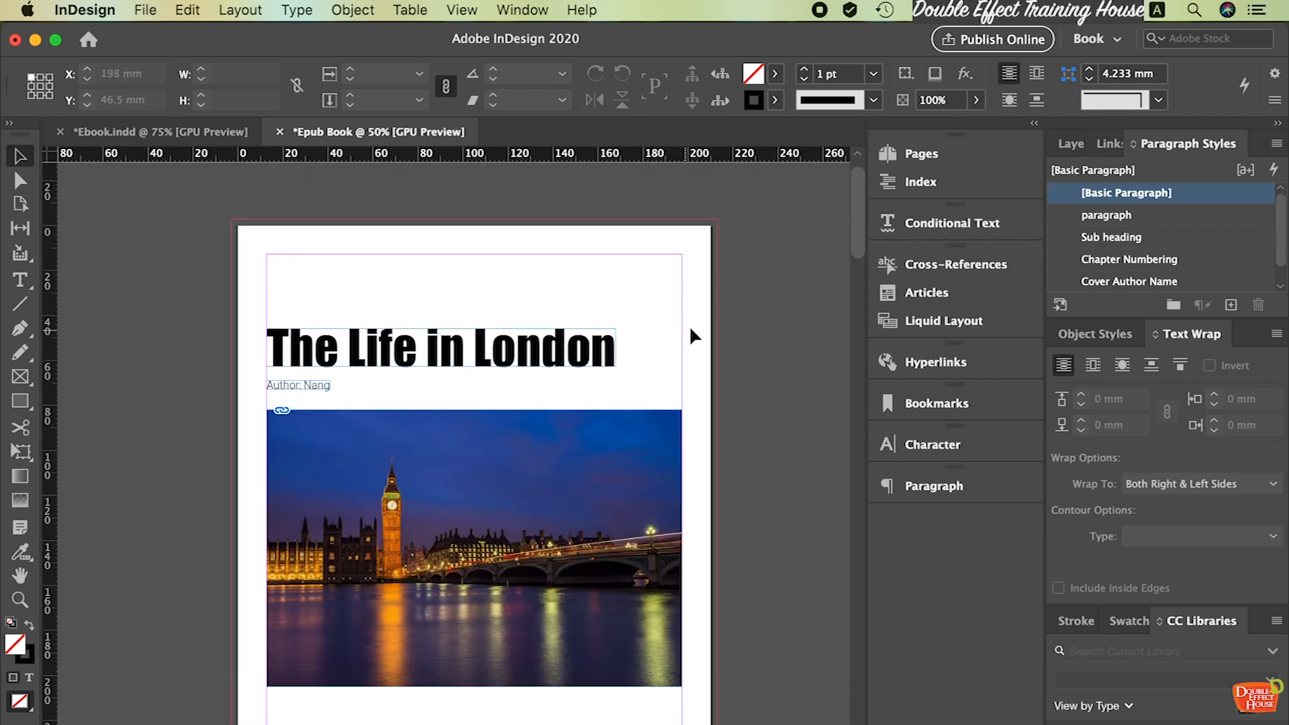
pyautogui.scroll(-10, 750, 423)
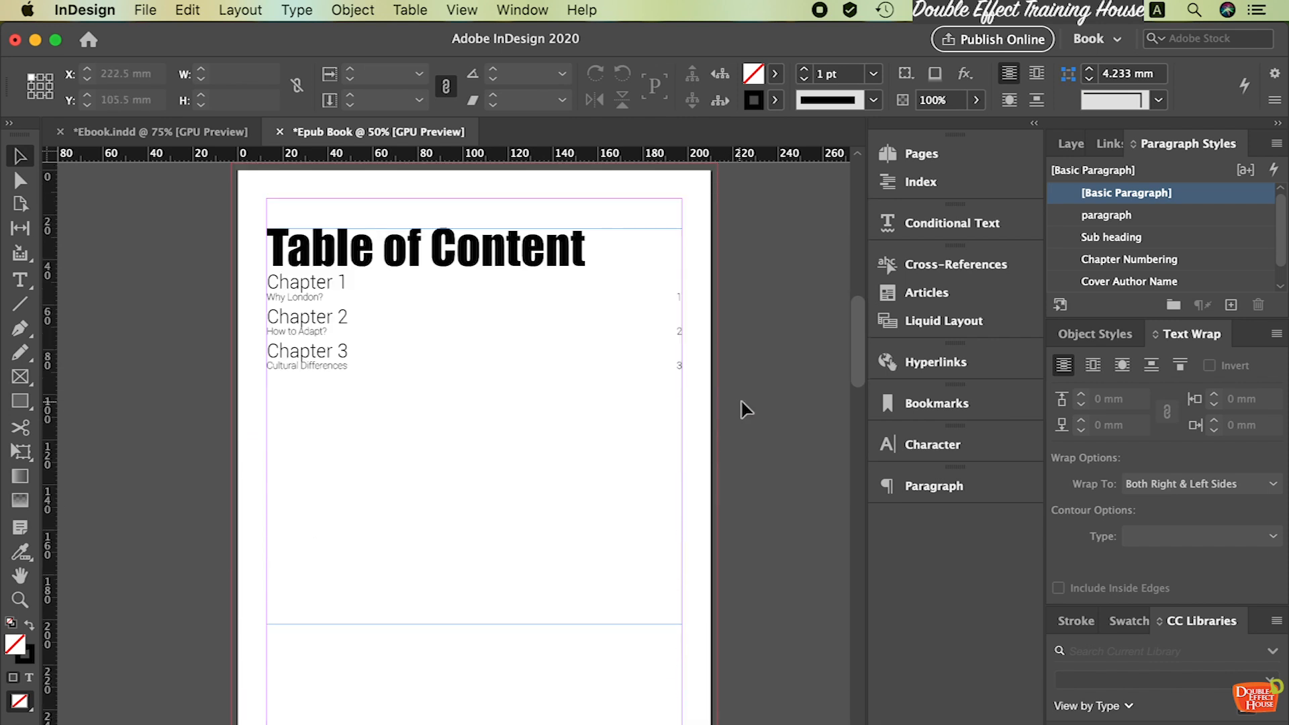
pyautogui.scroll(11, 743, 405)
pyautogui.scroll(6, 692, 443)
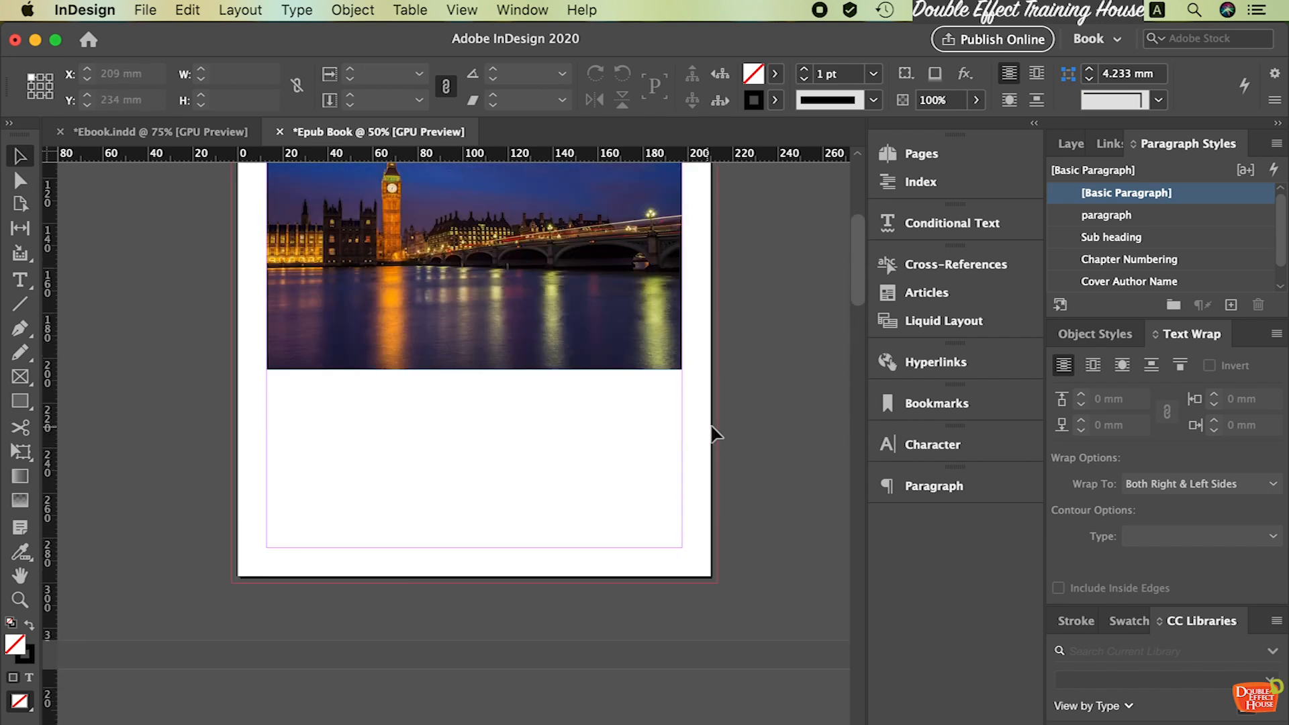
pyautogui.scroll(-1, 714, 438)
pyautogui.scroll(-8, 782, 353)
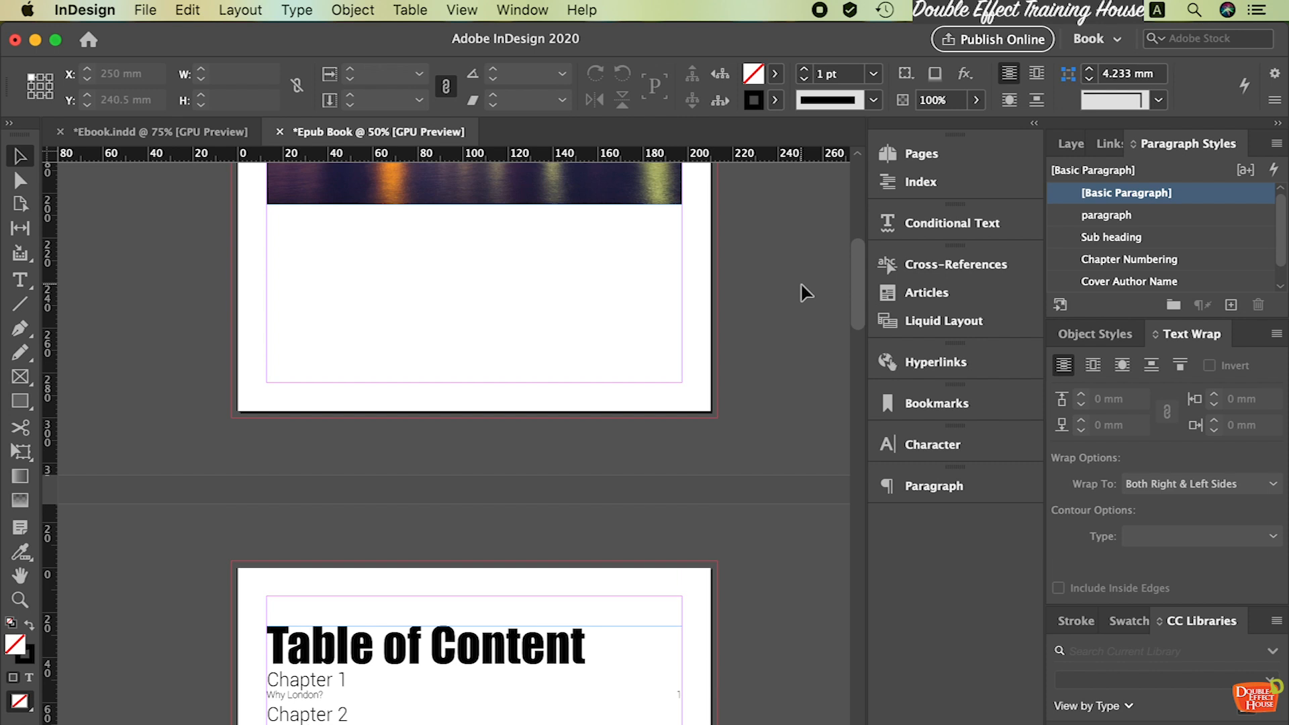
pyautogui.scroll(6, 806, 287)
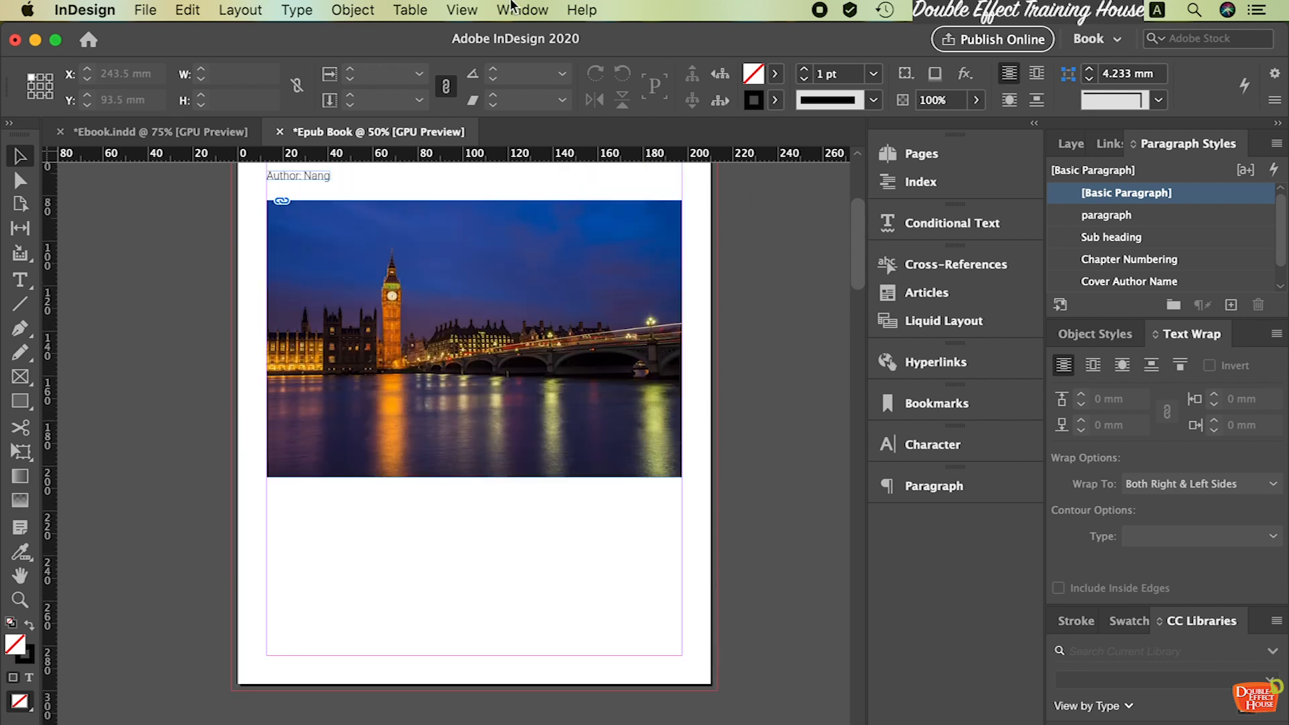
# Create an article named Cover page, included when exporting, from the cover's title, author line and London photo
pyautogui.click(514, 9)
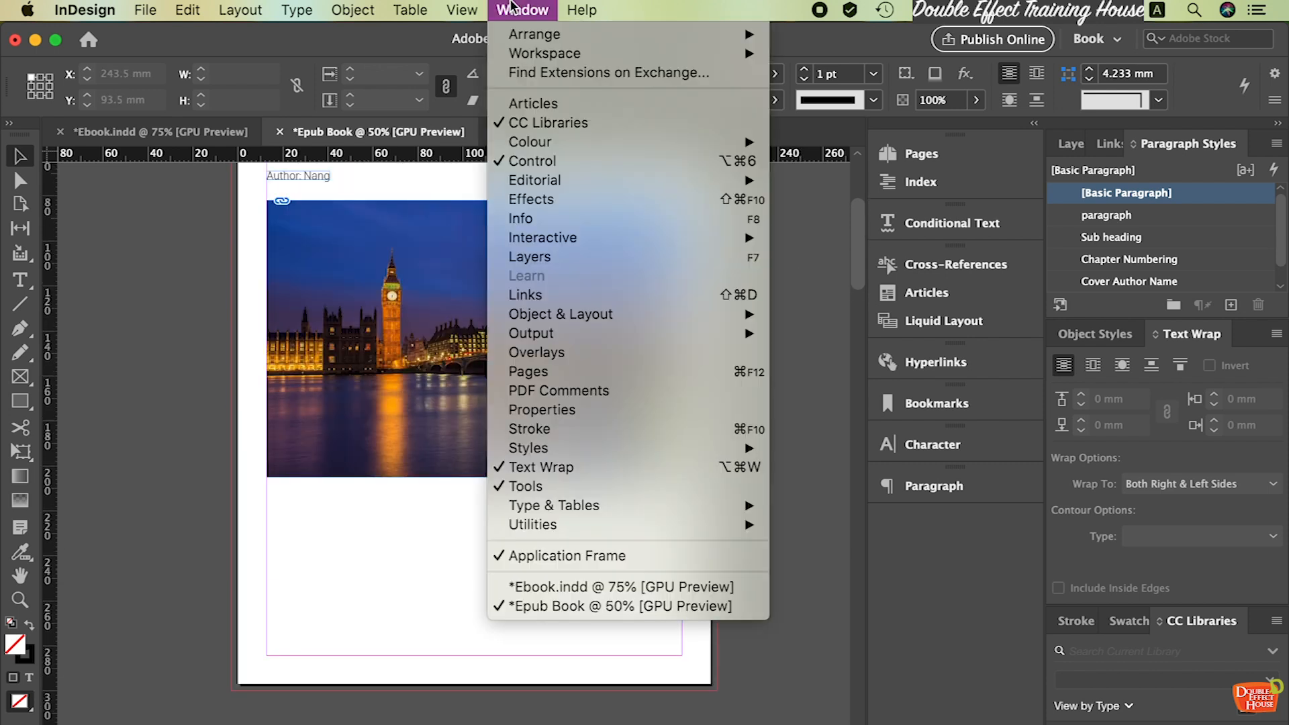
pyautogui.click(603, 111)
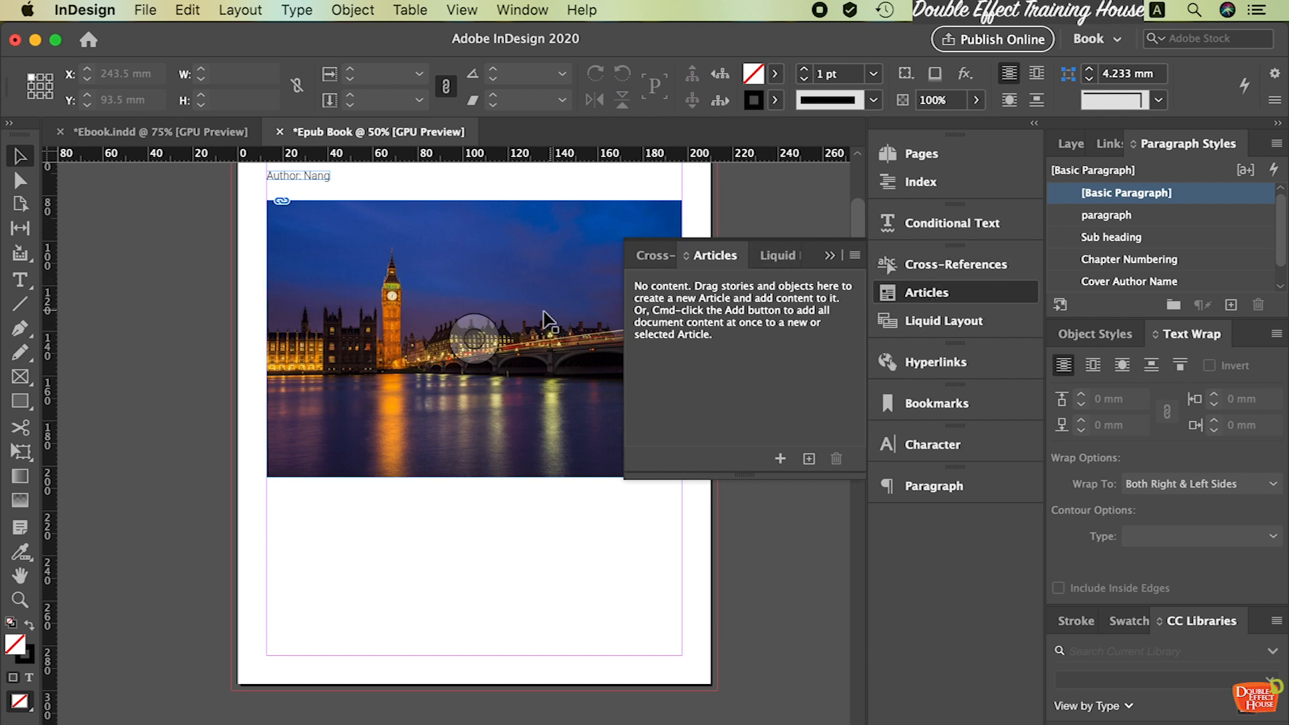
pyautogui.scroll(2, 521, 310)
pyautogui.scroll(2, 521, 302)
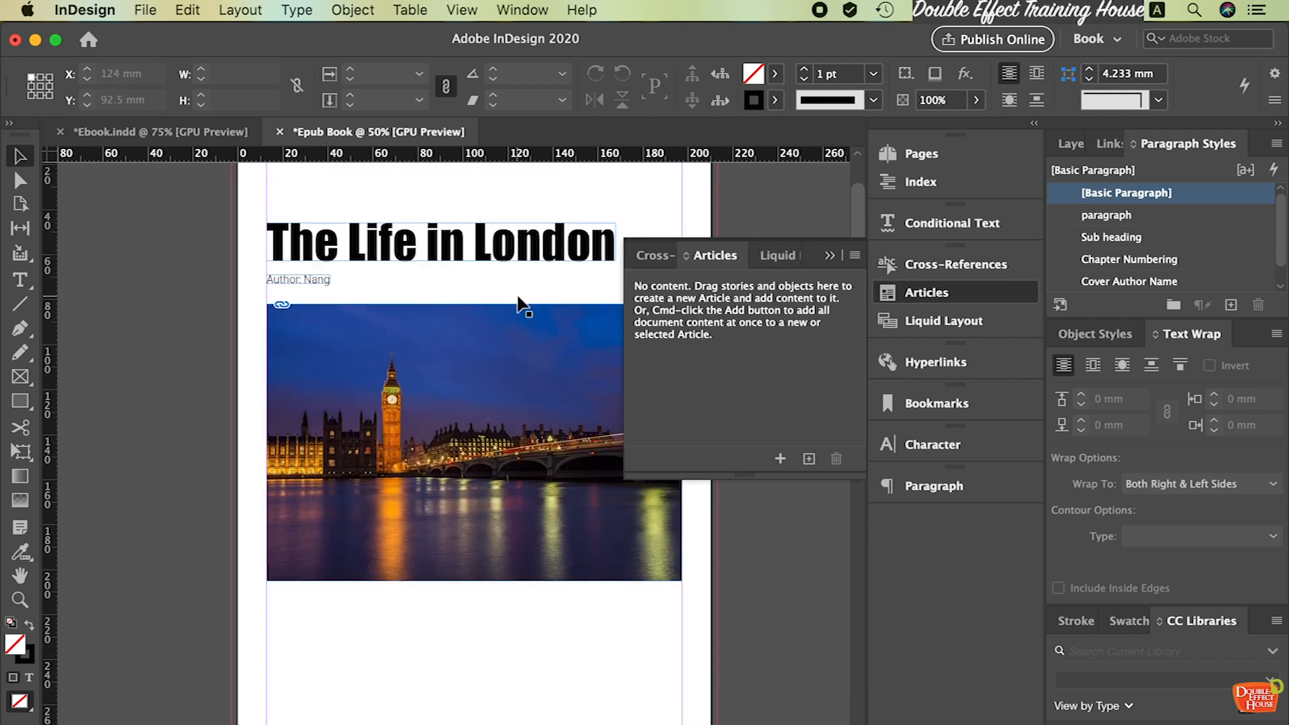
pyautogui.moveTo(195, 199); pyautogui.dragTo(604, 646)
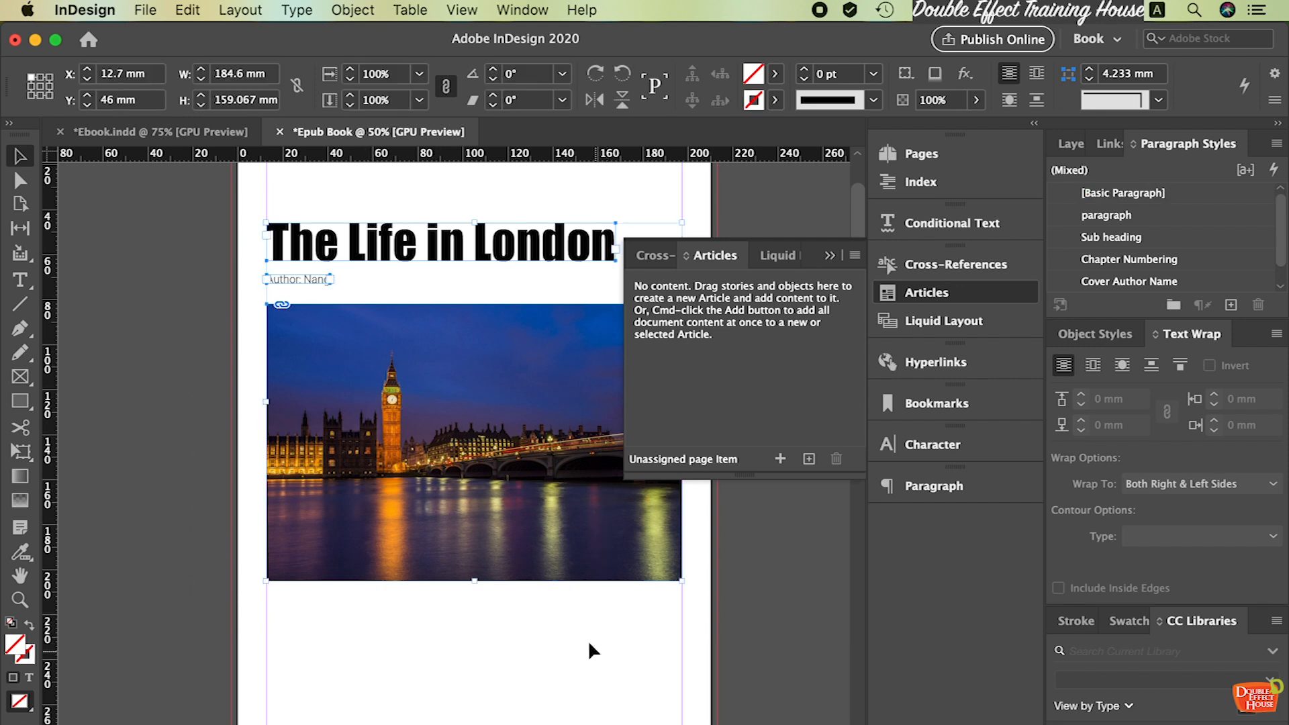
pyautogui.moveTo(401, 366); pyautogui.dragTo(690, 320)
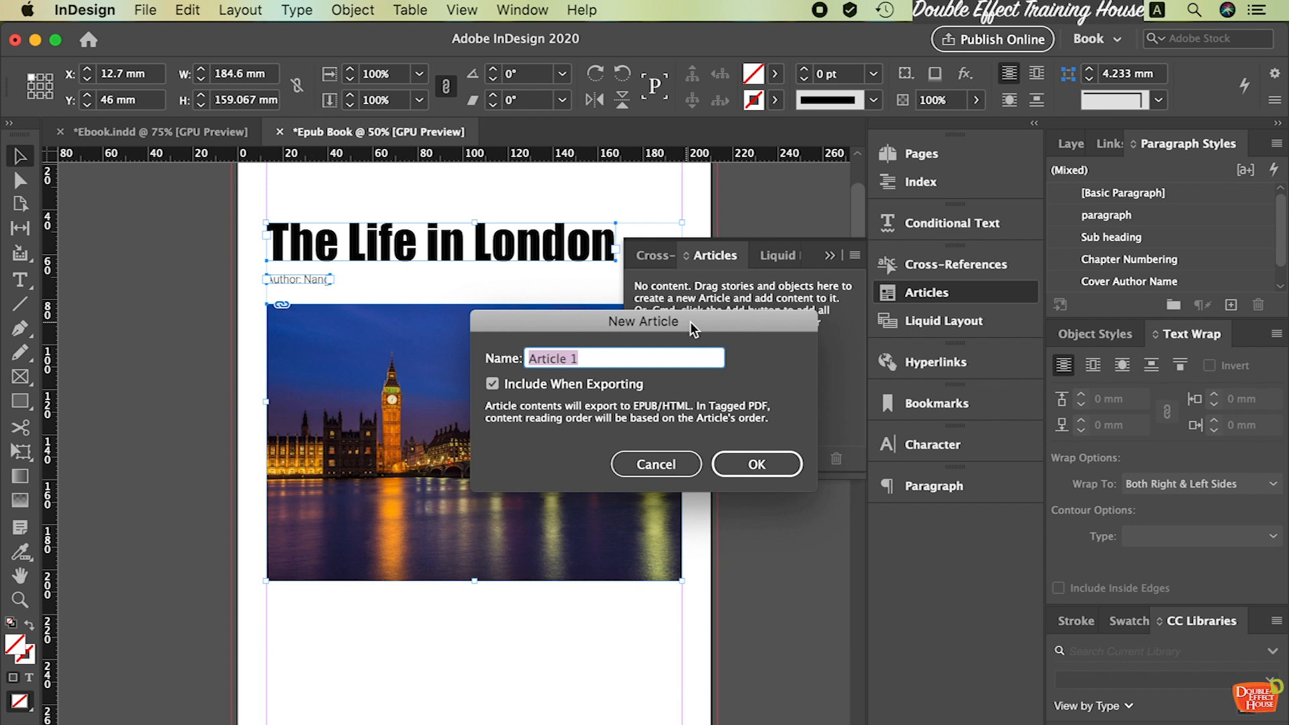
pyautogui.click(594, 362)
pyautogui.moveTo(594, 362); pyautogui.dragTo(497, 359)
pyautogui.write('Cover page')
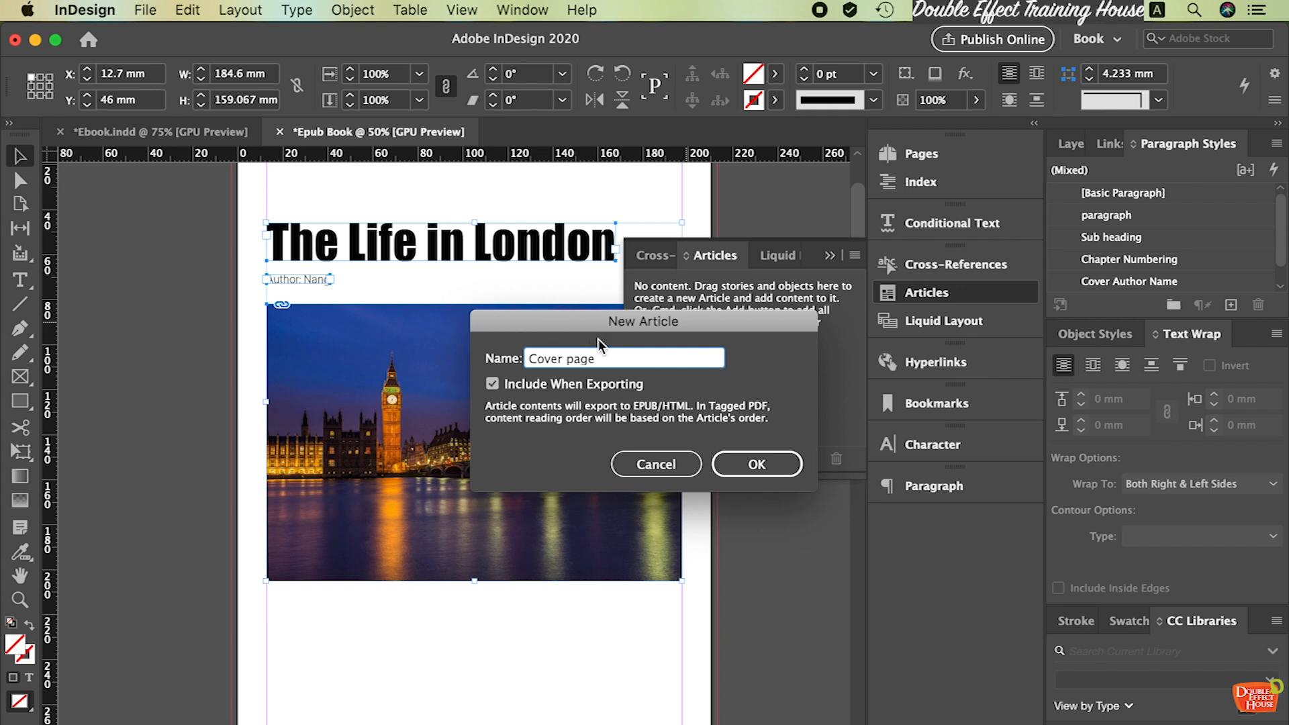
pyautogui.click(757, 464)
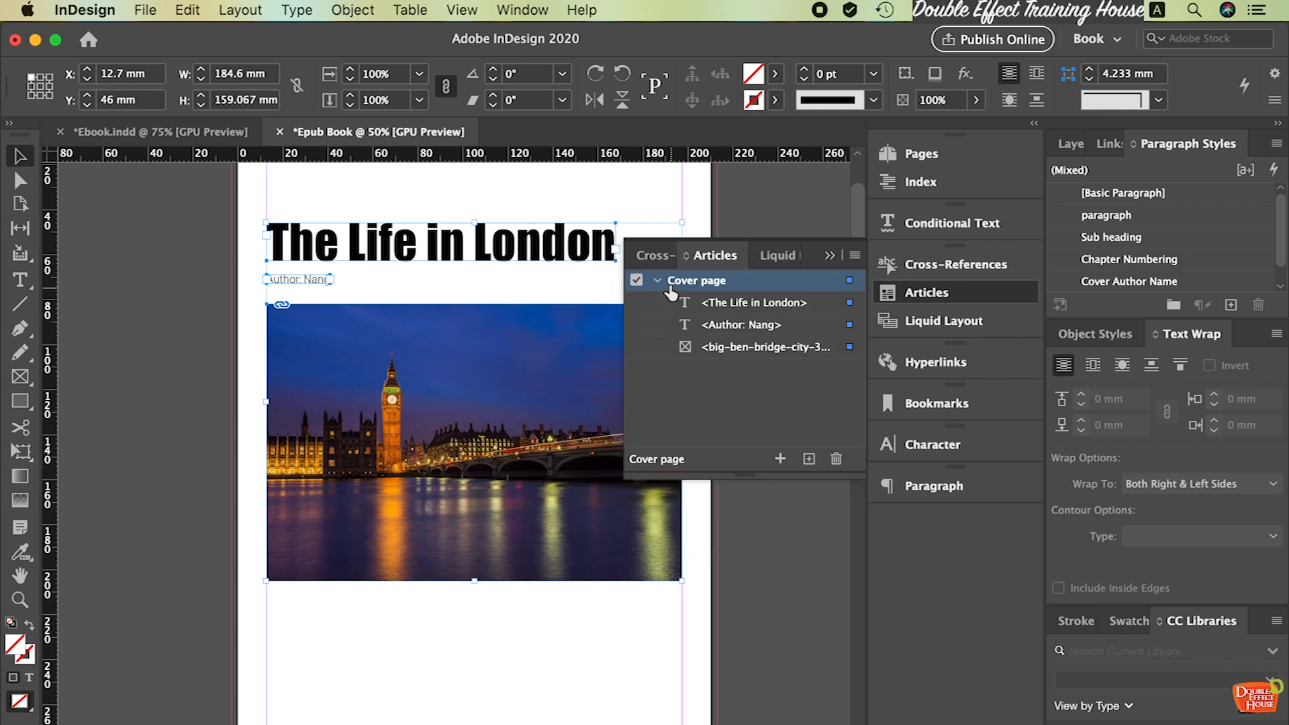
# Collapse the Cover page article and create an article named TOC from the table of contents frame, with Include When Exporting turned off
pyautogui.click(658, 280)
pyautogui.scroll(-10, 430, 389)
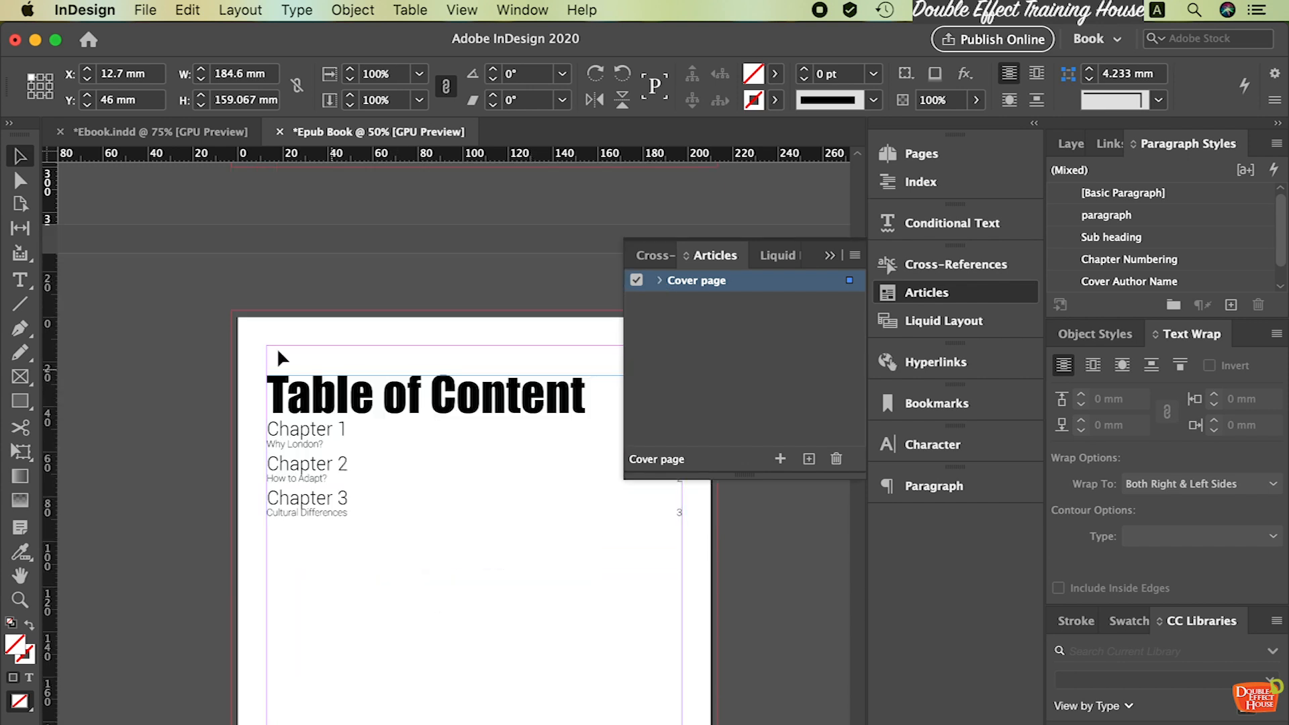
pyautogui.click(231, 347)
pyautogui.scroll(-1, 236, 336)
pyautogui.moveTo(236, 311); pyautogui.dragTo(486, 541)
pyautogui.moveTo(368, 360); pyautogui.dragTo(707, 328)
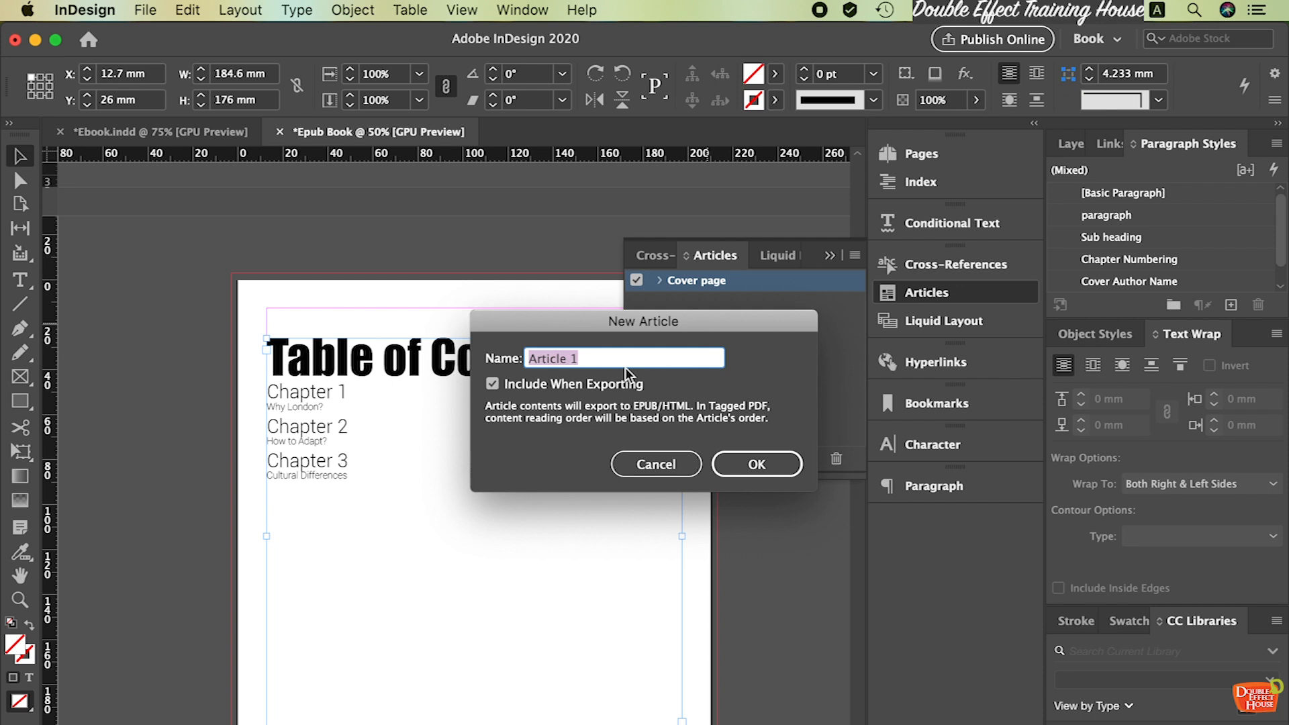
pyautogui.write('TOC')
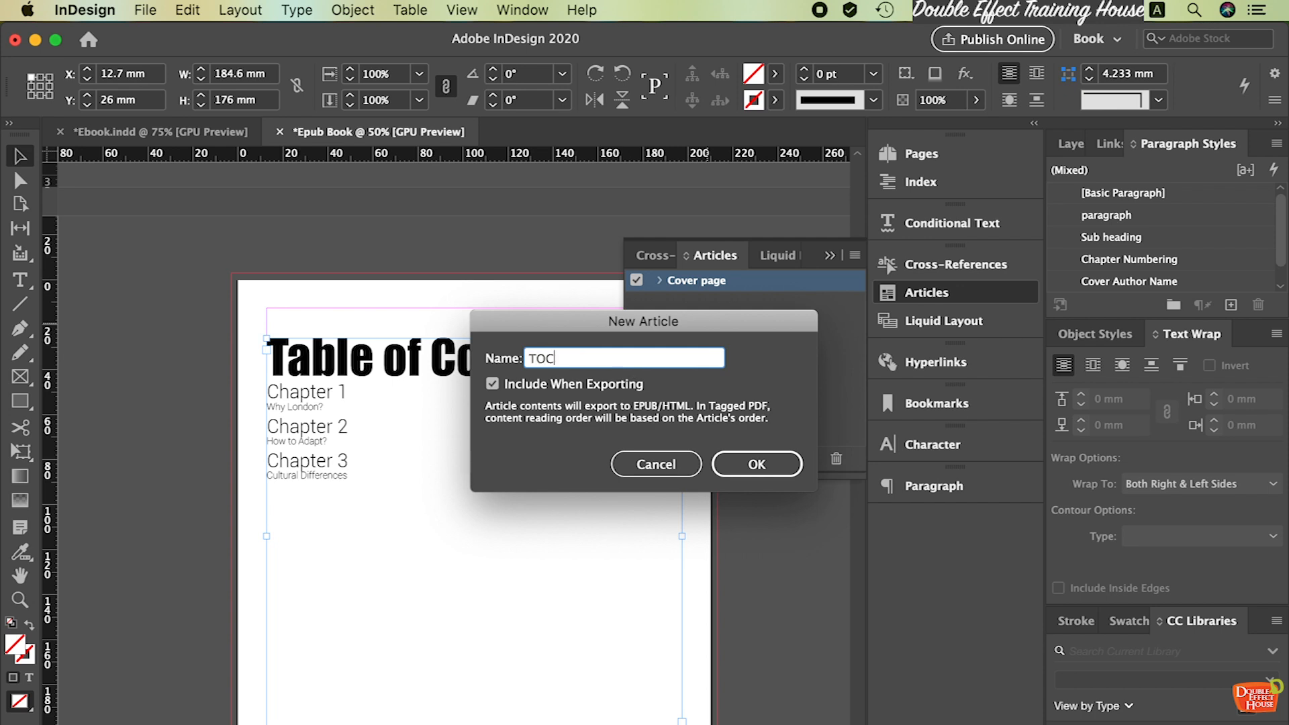
pyautogui.click(607, 386)
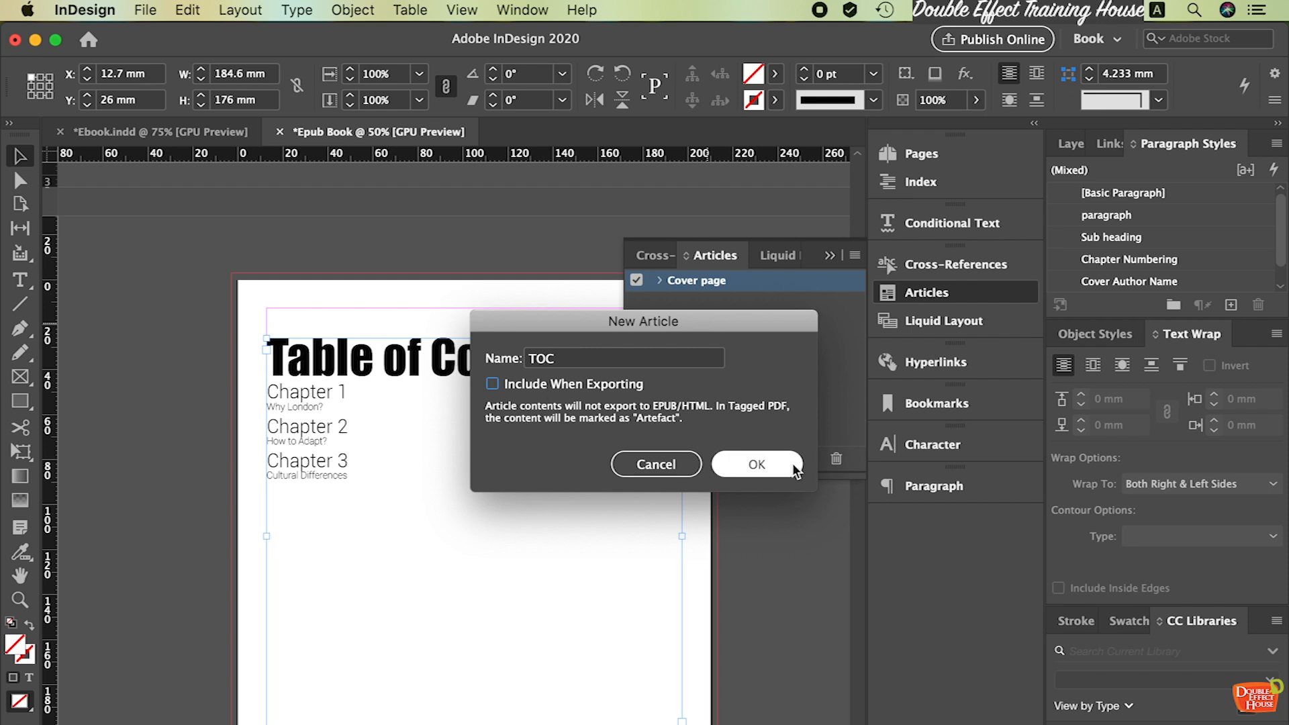
pyautogui.click(761, 462)
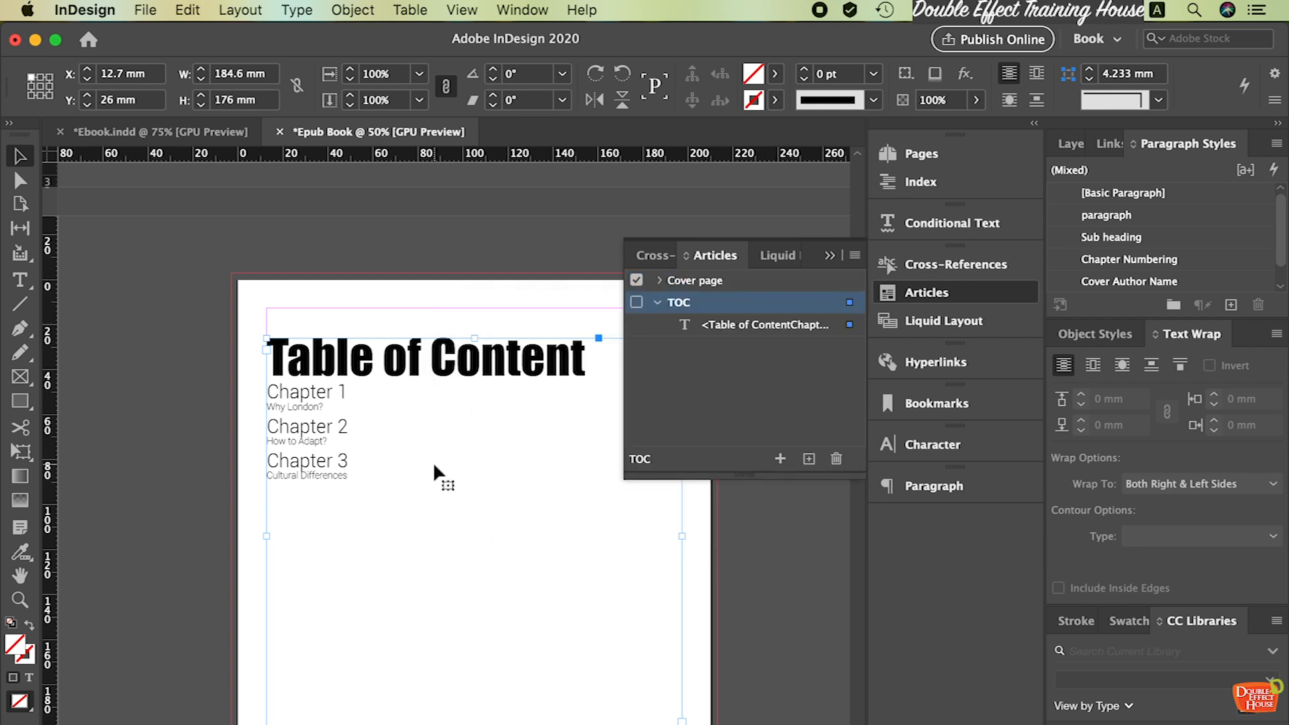
# Create an article named Chapter 1, included when exporting, from the Chapter 1 page's headings, body text and photo, and collapse the listed articles
pyautogui.scroll(-10, 433, 462)
pyautogui.click(229, 320)
pyautogui.moveTo(567, 723); pyautogui.dragTo(594, 669)
pyautogui.moveTo(390, 410); pyautogui.dragTo(681, 376)
pyautogui.write('Chpat')
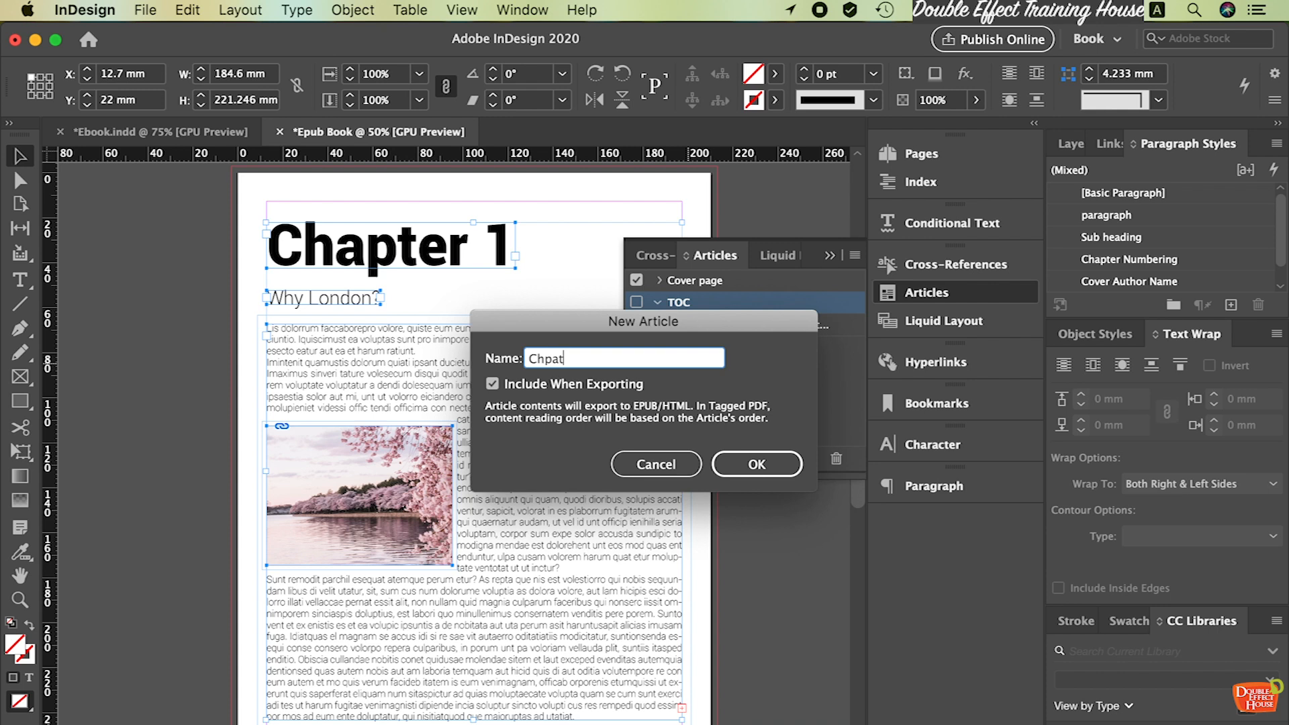
pyautogui.write('hapter 1')
pyautogui.click(772, 466)
pyautogui.scroll(-5, 464, 414)
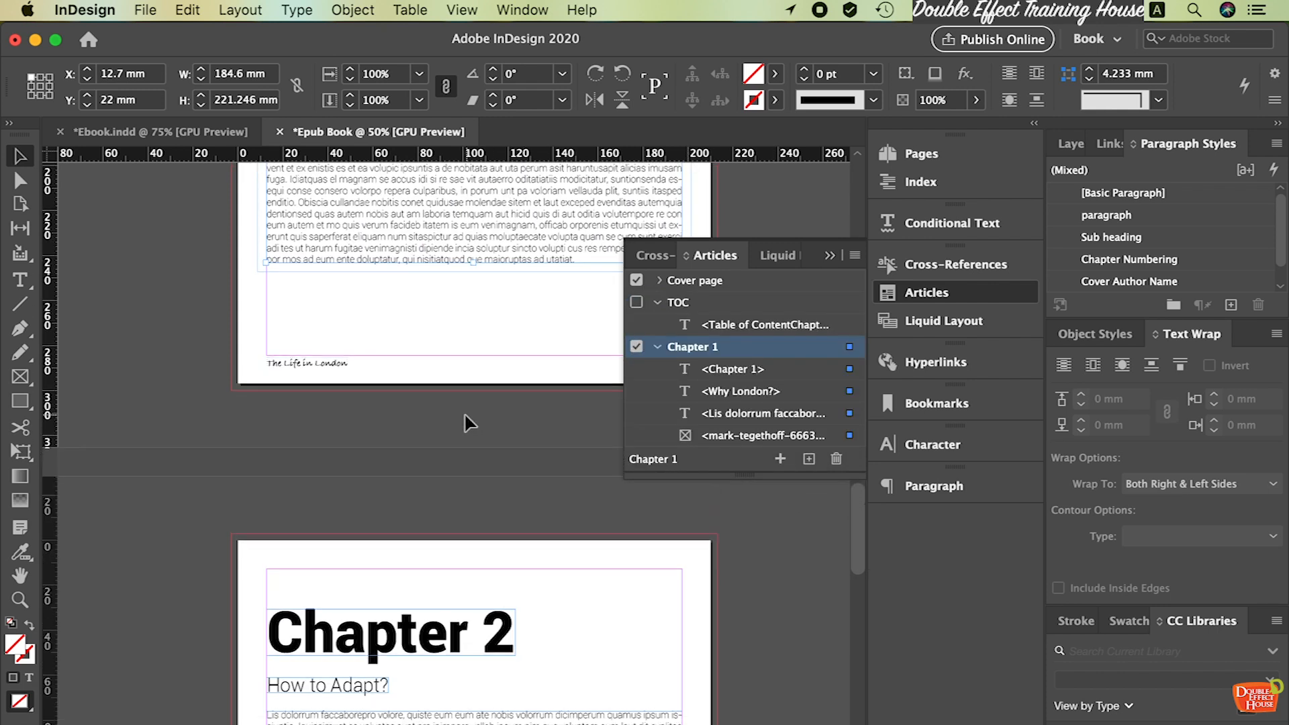
pyautogui.scroll(-5, 465, 414)
pyautogui.click(659, 302)
pyautogui.click(661, 327)
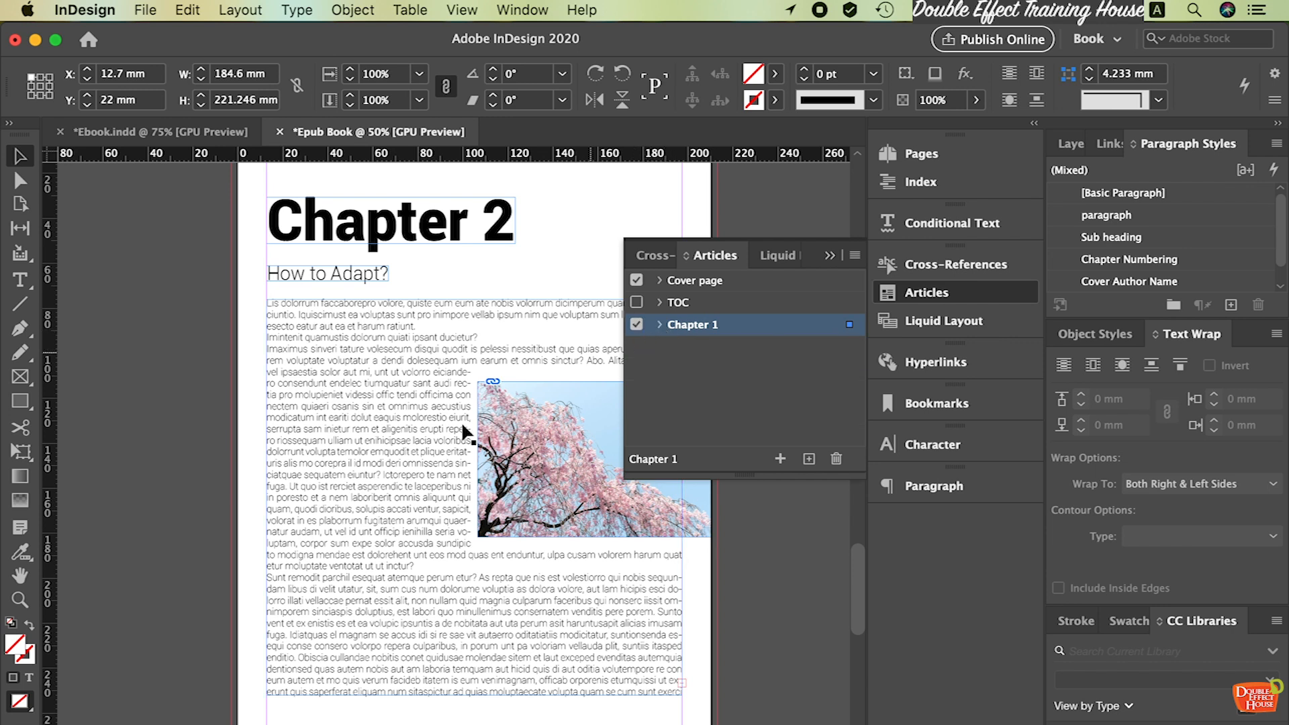
# Create an article named Chpater 2, included when exporting, from the Chapter 2 page's headings, body text and blossom photo, and collapse it
pyautogui.scroll(-5, 462, 421)
pyautogui.scroll(3, 483, 359)
pyautogui.scroll(5, 218, 403)
pyautogui.scroll(-6, 229, 312)
pyautogui.scroll(2, 221, 243)
pyautogui.moveTo(223, 192); pyautogui.dragTo(719, 408)
pyautogui.write('Chpater 2')
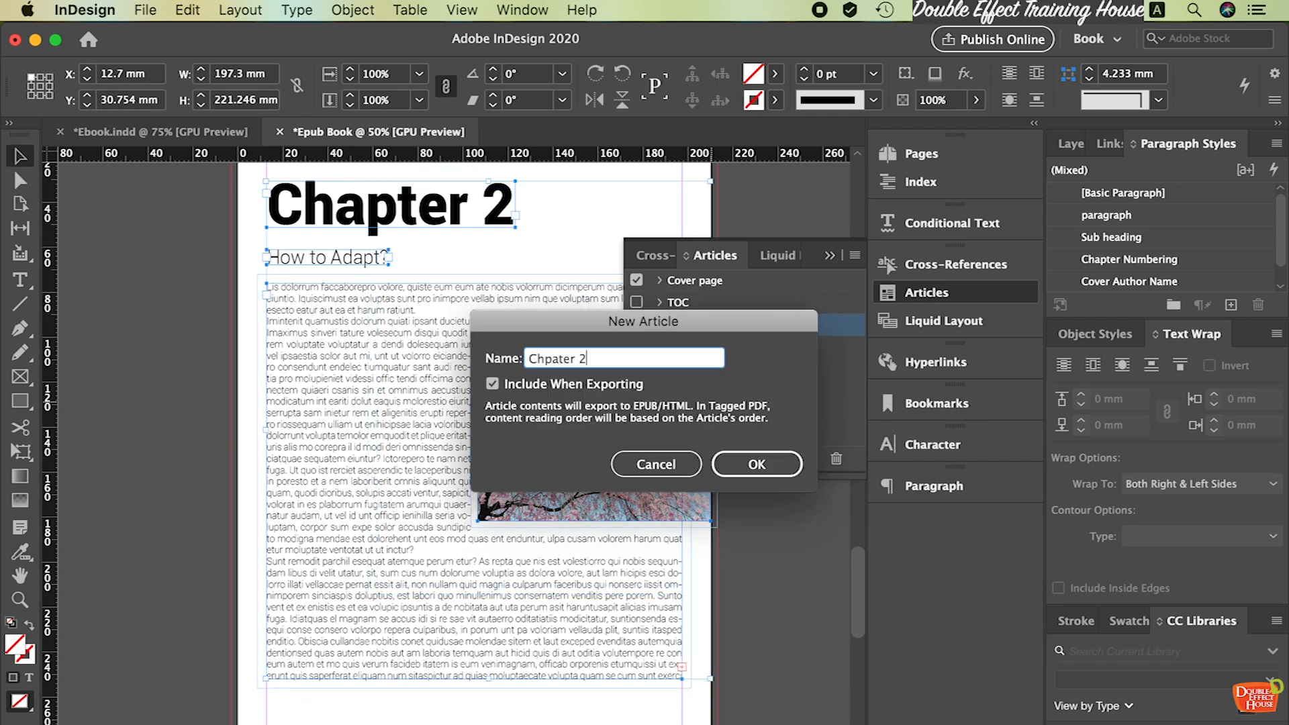
pyautogui.press('Return')
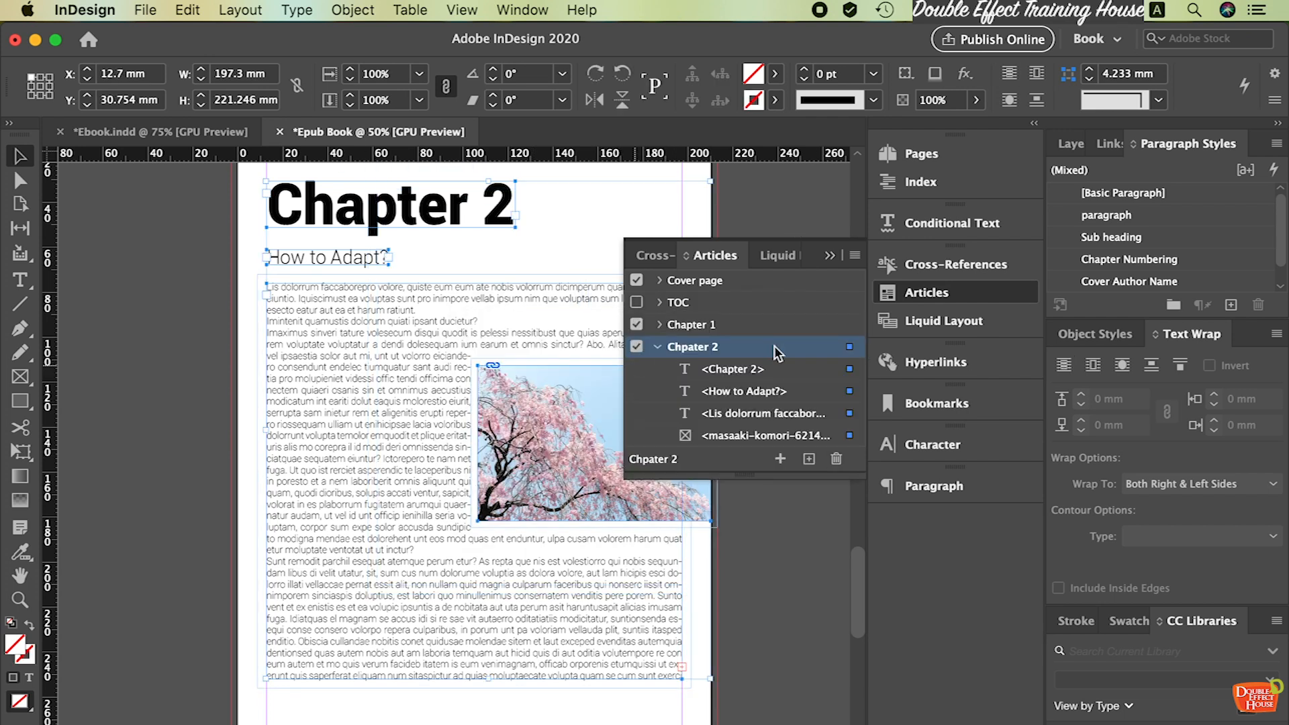
pyautogui.click(656, 346)
# Create an article named Chapter 3, included when exporting, from the Chapter 3 page's headings, two text columns and bridge photo, and collapse it
pyautogui.scroll(-5, 412, 421)
pyautogui.scroll(-5, 412, 421)
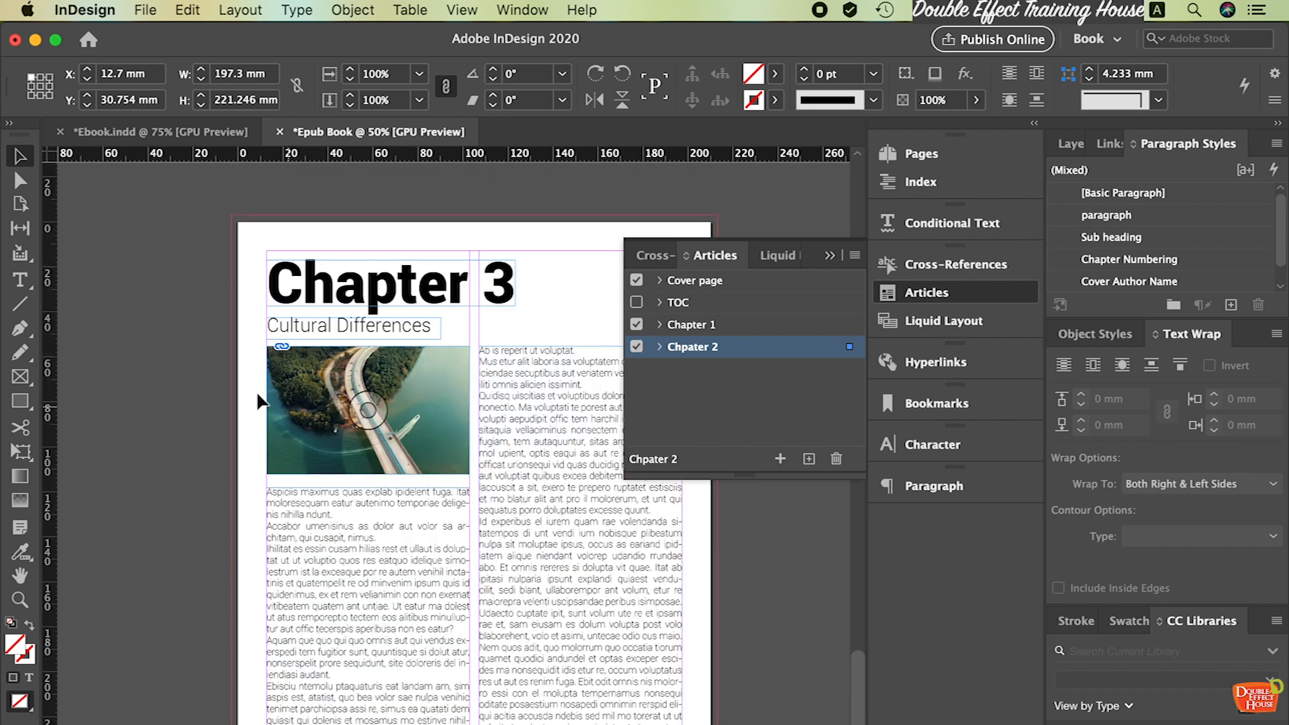
pyautogui.click(245, 309)
pyautogui.scroll(-3, 412, 421)
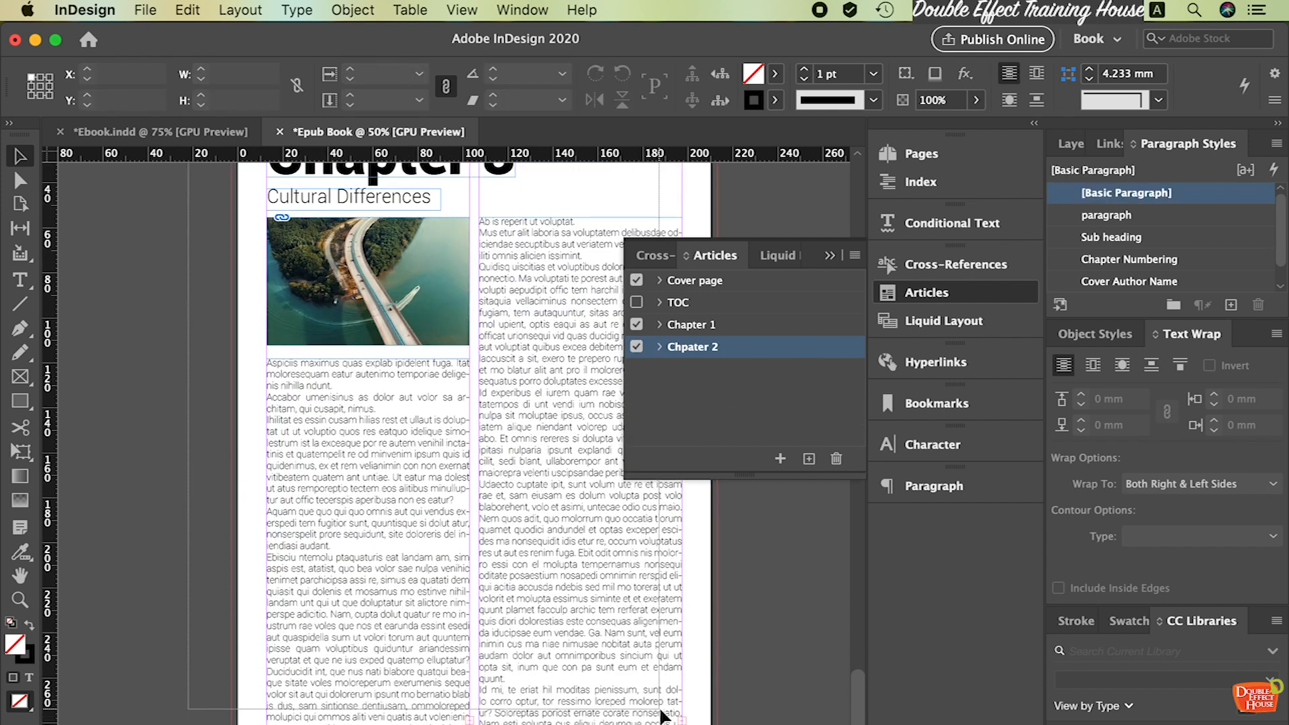
pyautogui.press('super+a')
pyautogui.moveTo(515, 622); pyautogui.dragTo(725, 422)
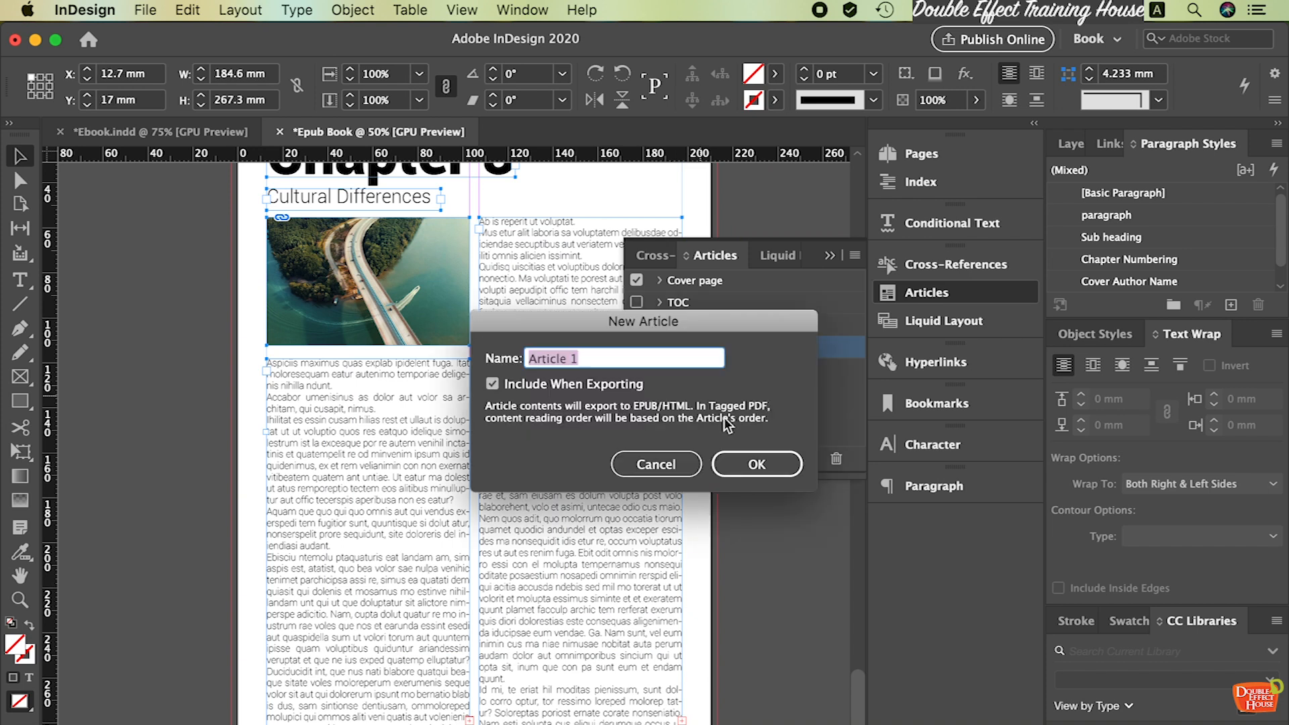
pyautogui.write('Chapter 3')
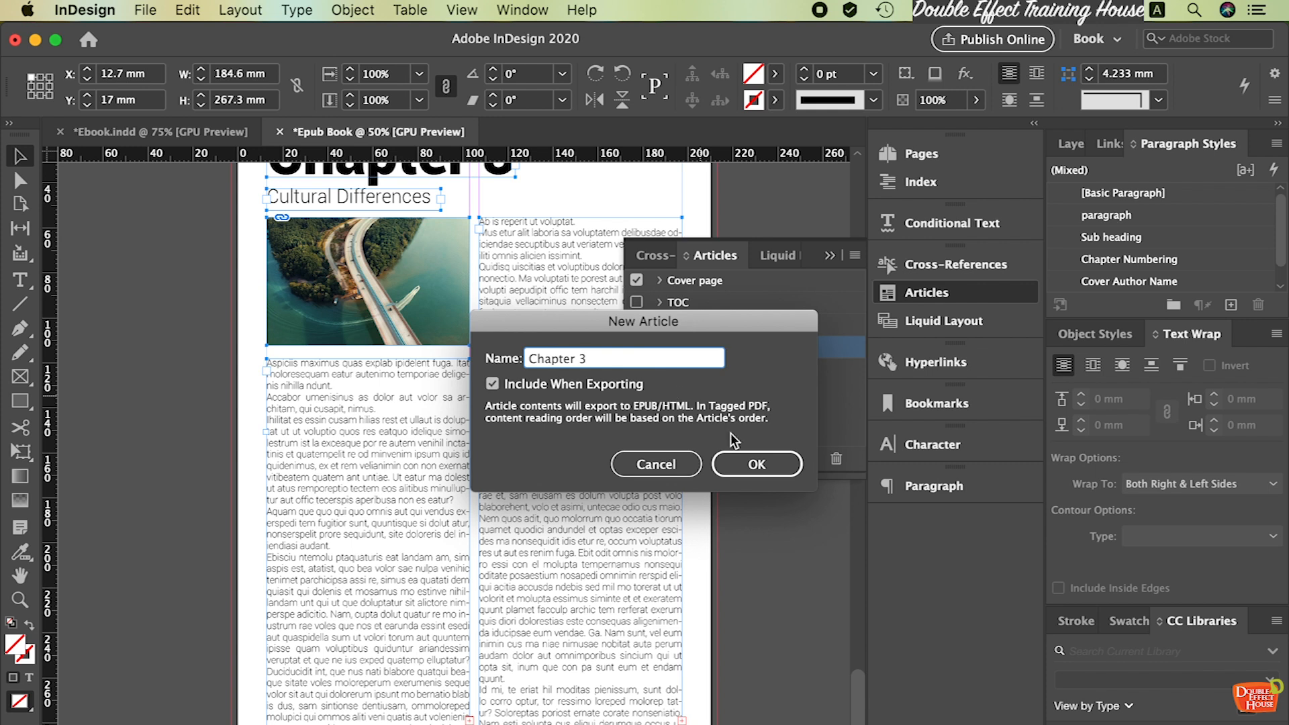
pyautogui.click(759, 465)
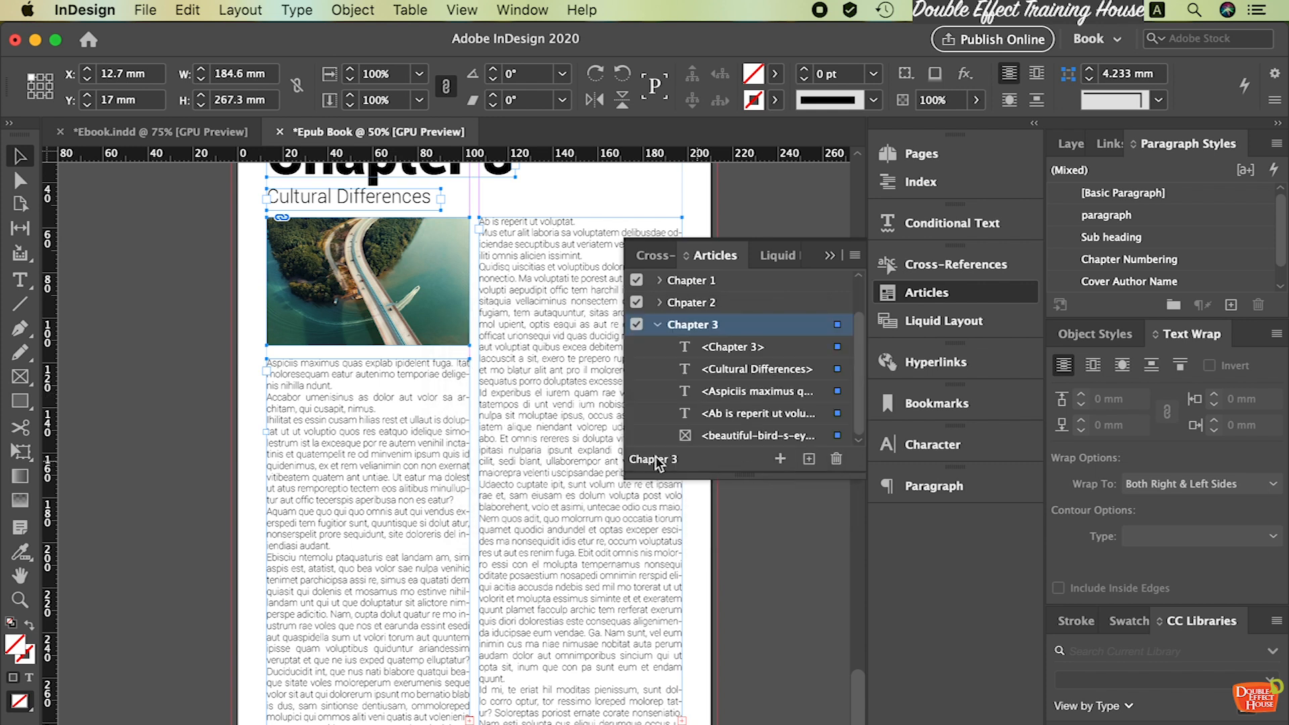
pyautogui.click(659, 326)
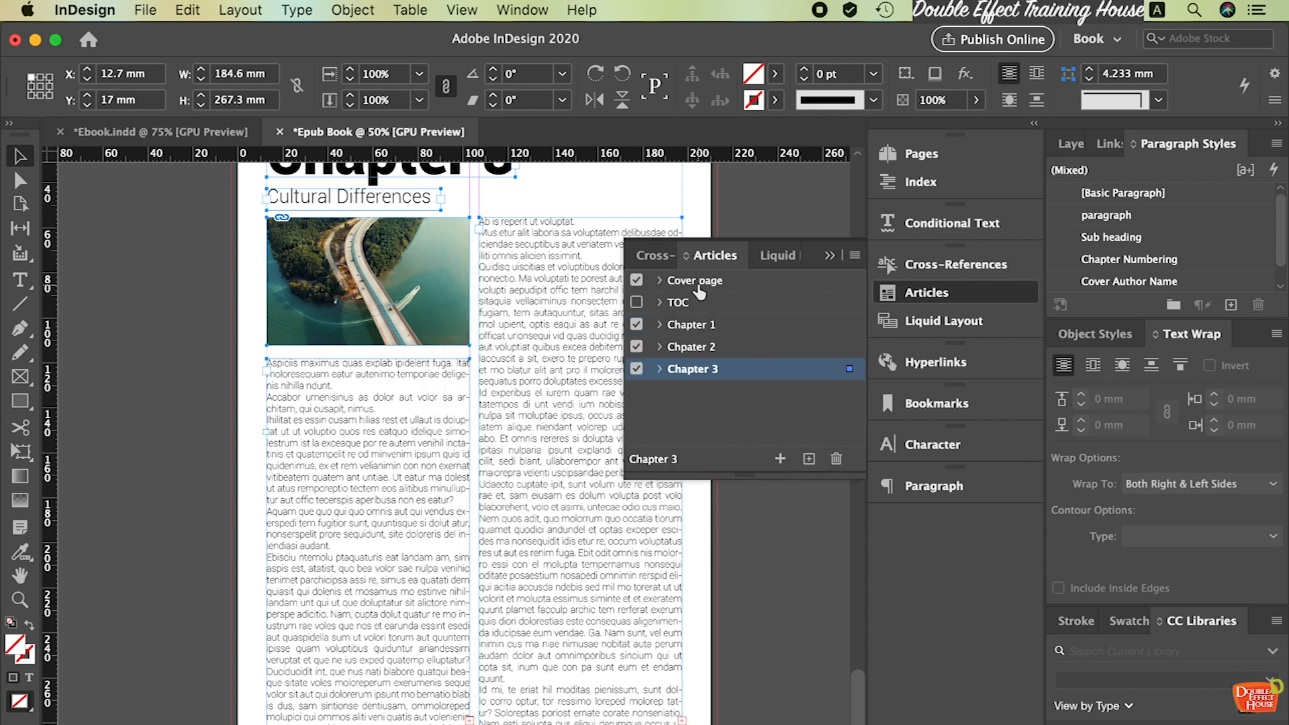
# Include the TOC article when exporting and return to the cover page
pyautogui.scroll(-10, 495, 389)
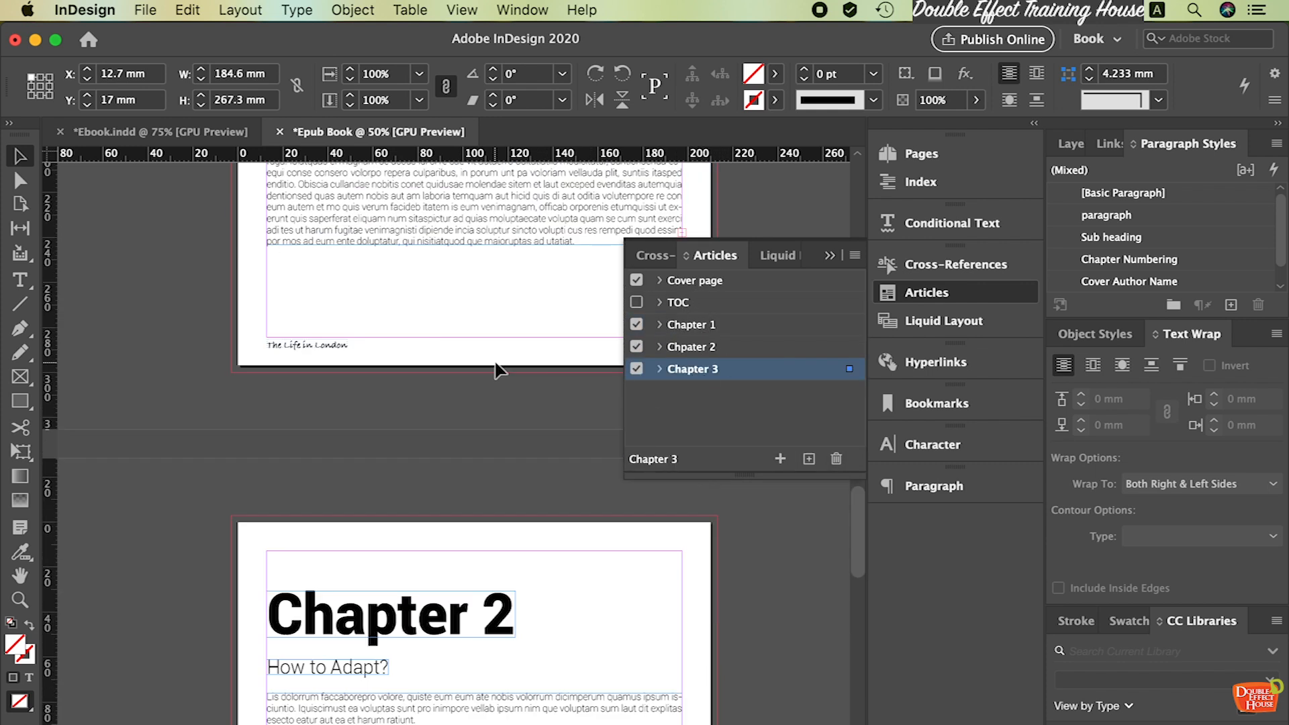
pyautogui.scroll(15, 498, 368)
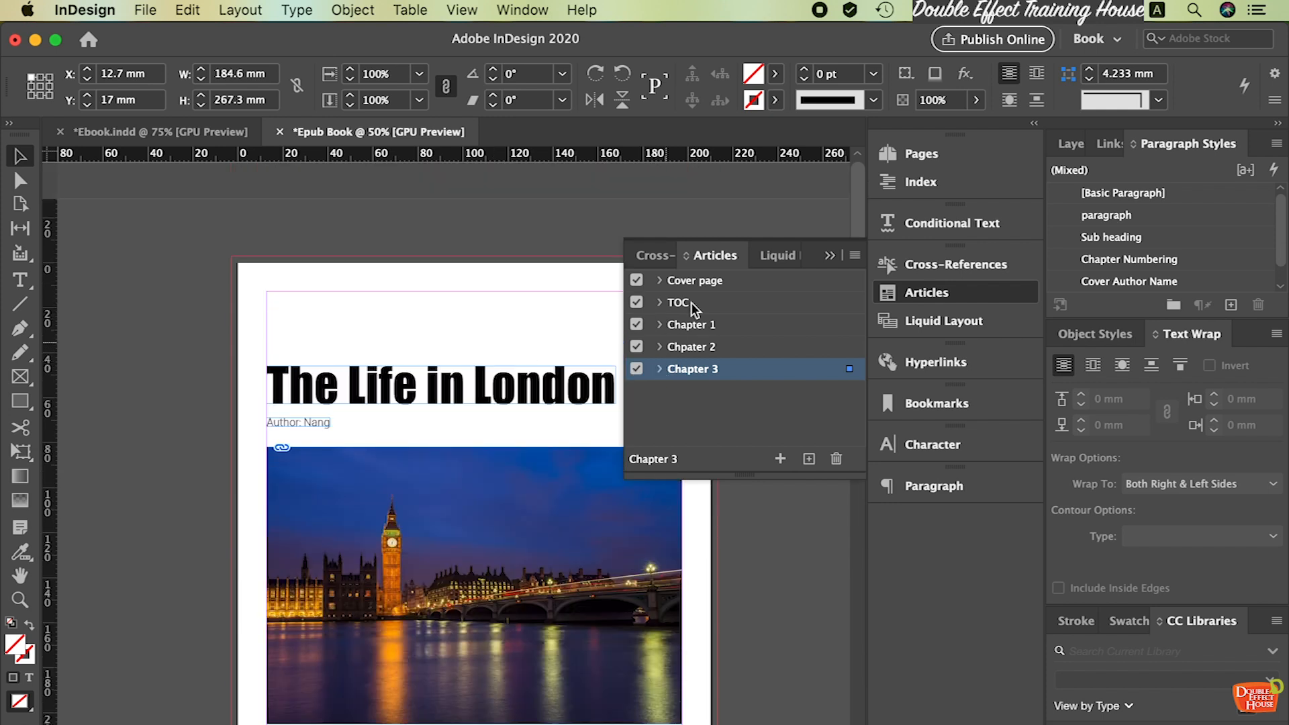
pyautogui.scroll(-8, 474, 343)
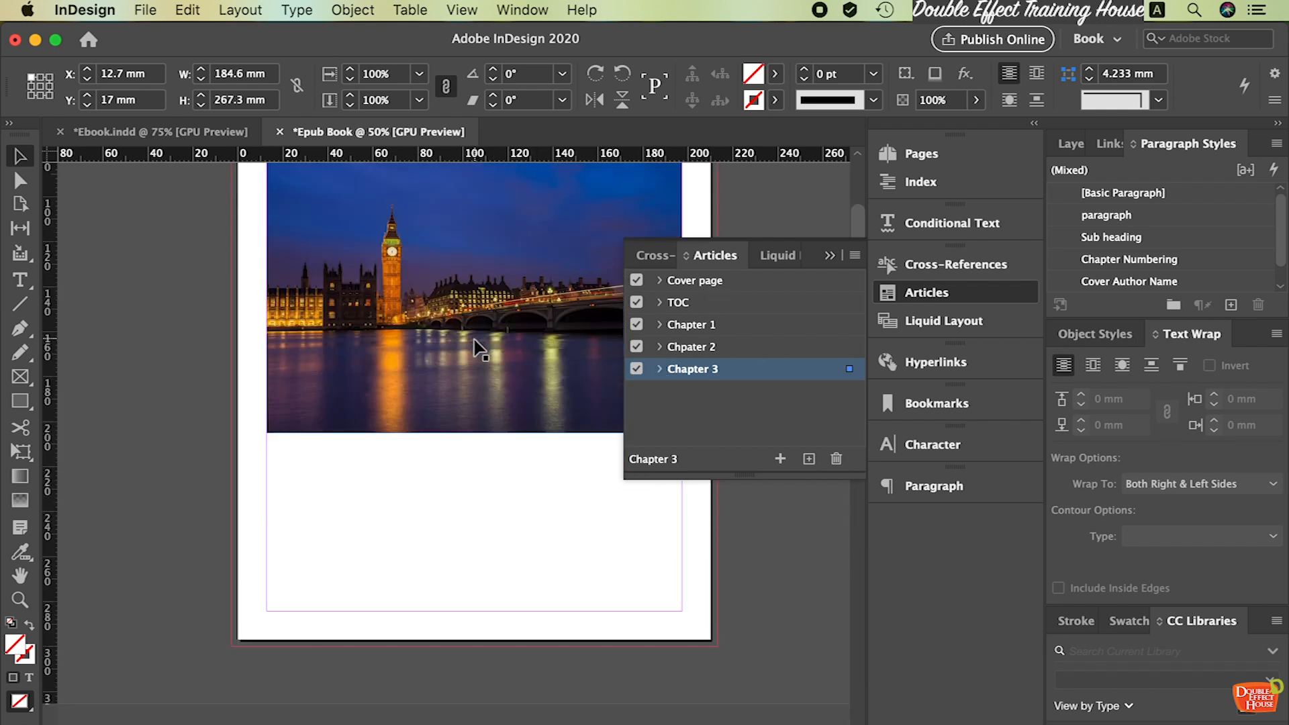
pyautogui.scroll(6, 462, 333)
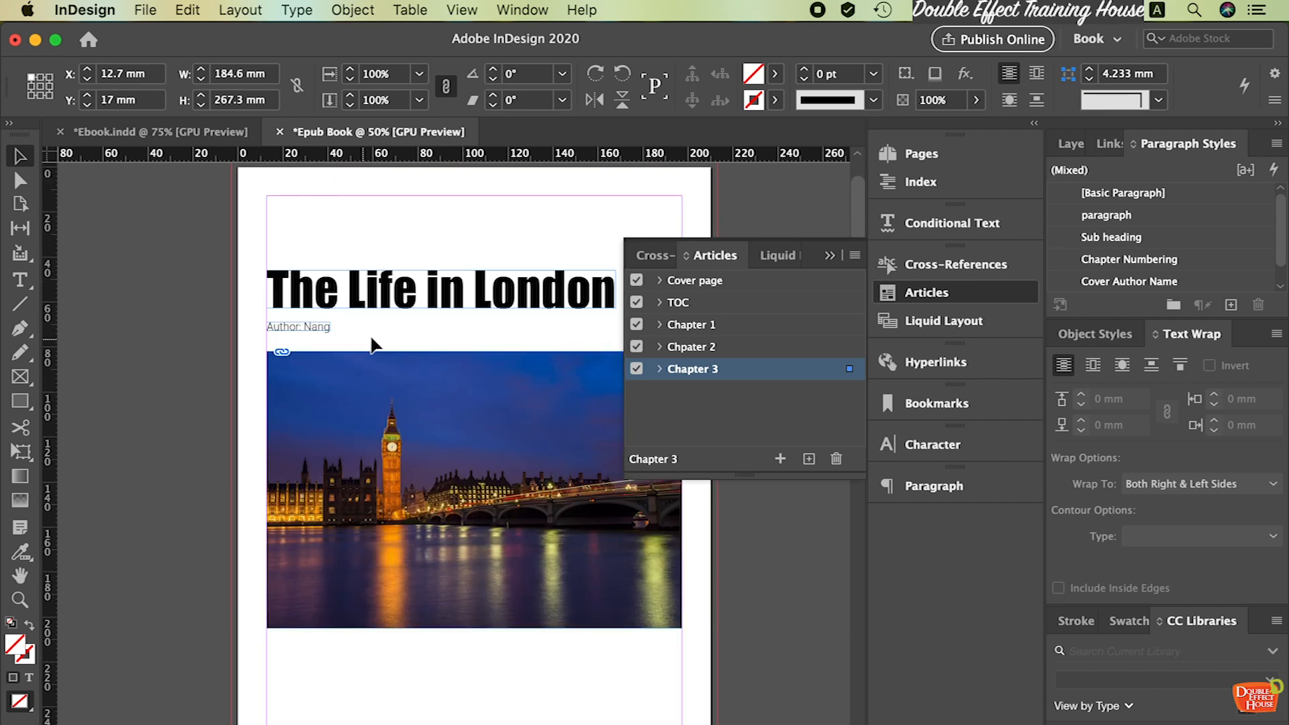
pyautogui.scroll(1, 458, 311)
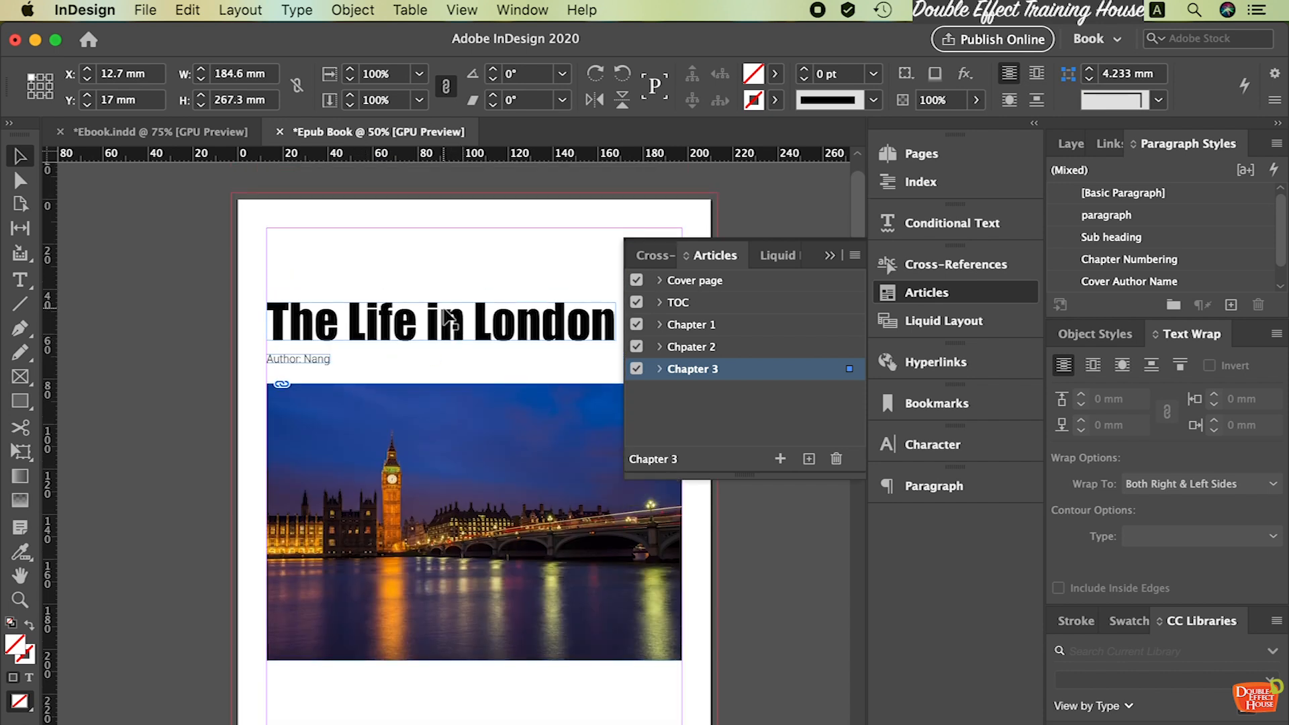